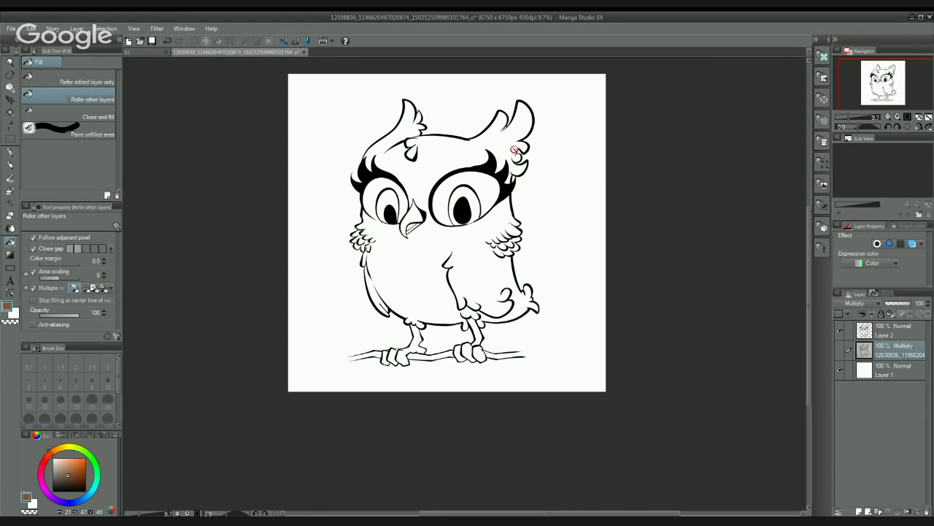
Step: Compare the owl's line art with the original sketch by switching the visibility of the two layers
left_click(841, 330)
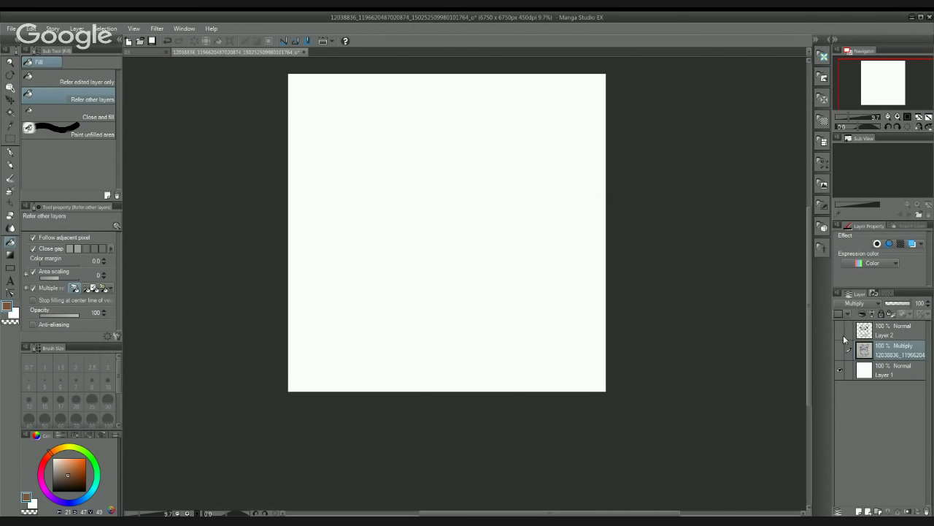
left_click(840, 351)
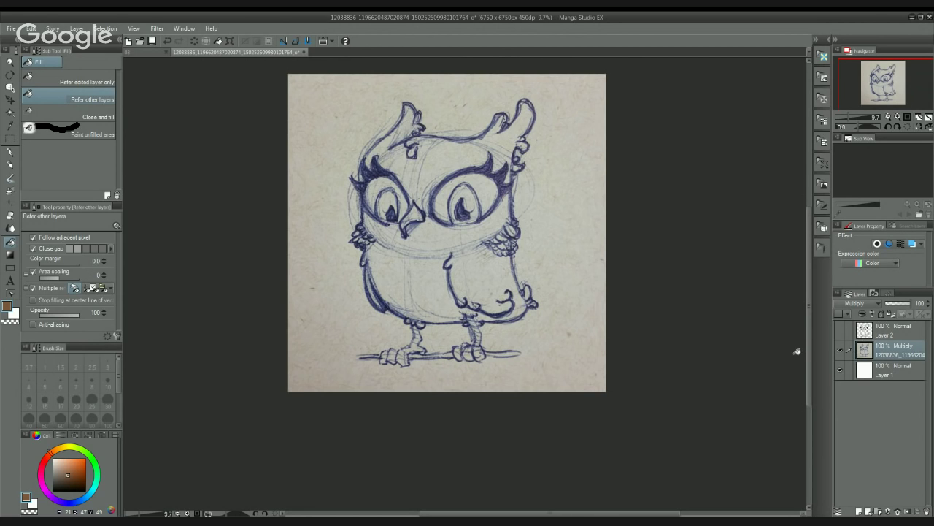
left_click(840, 330)
left_click(840, 349)
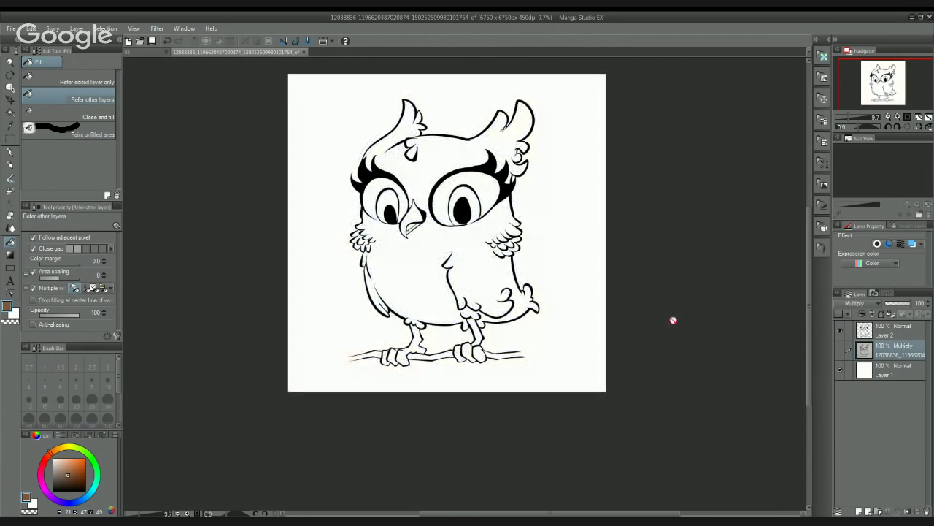
Step: Add a new raster layer beneath the line art and set the fill tool to Refer other layers
left_click(859, 511)
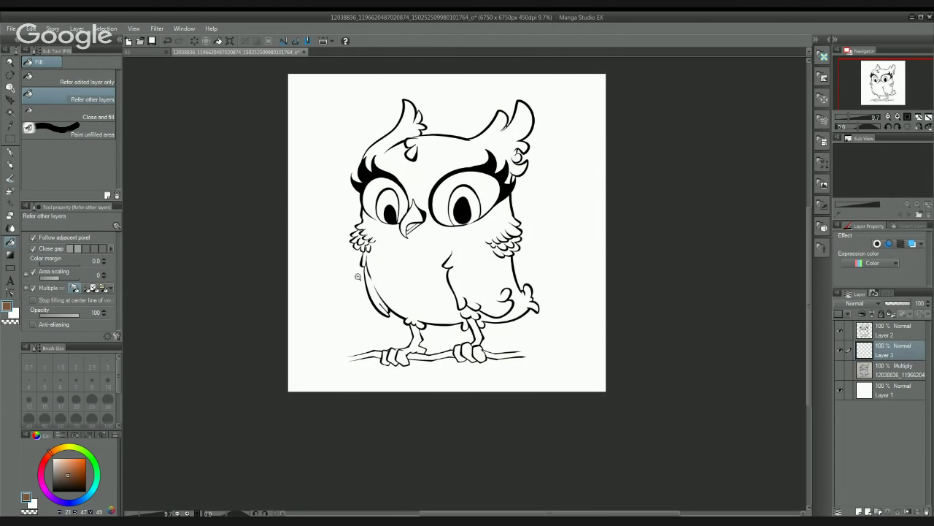
left_click_drag(357, 277, 395, 265)
left_click_drag(400, 265, 362, 245)
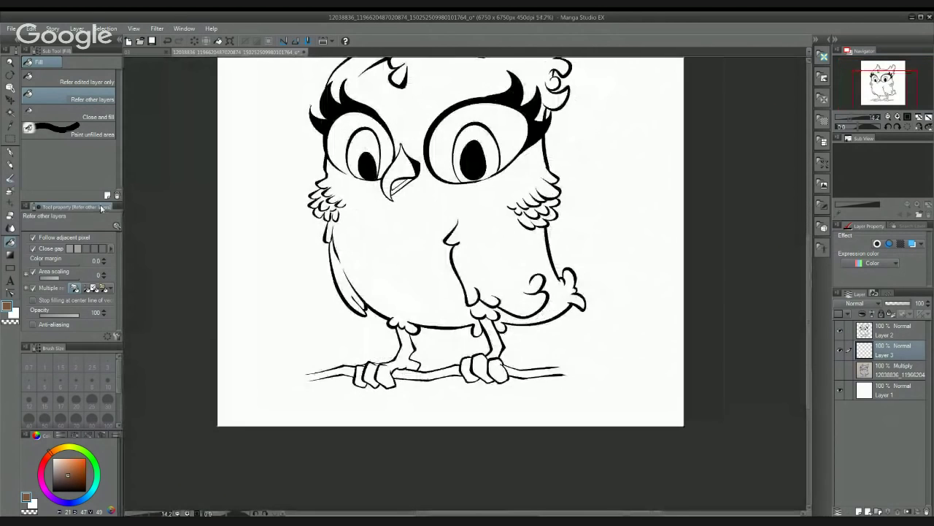
left_click(73, 79)
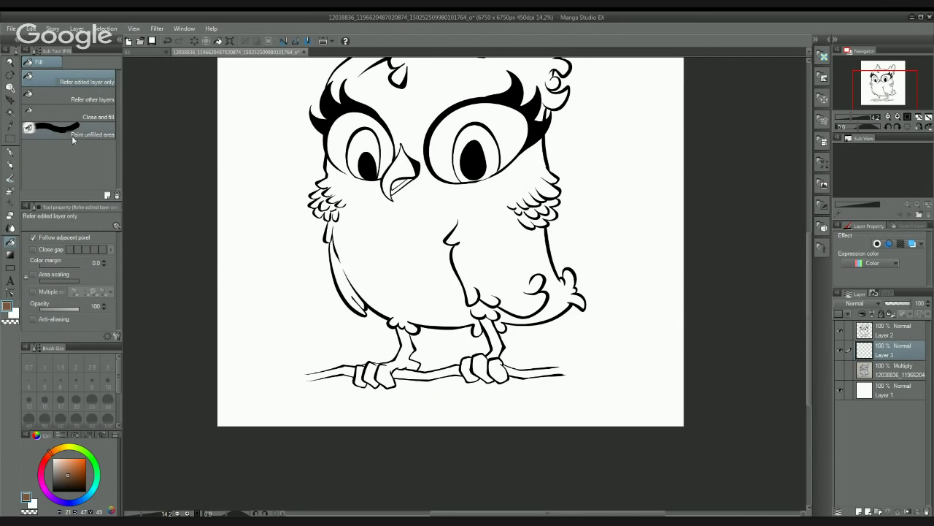
left_click(106, 101)
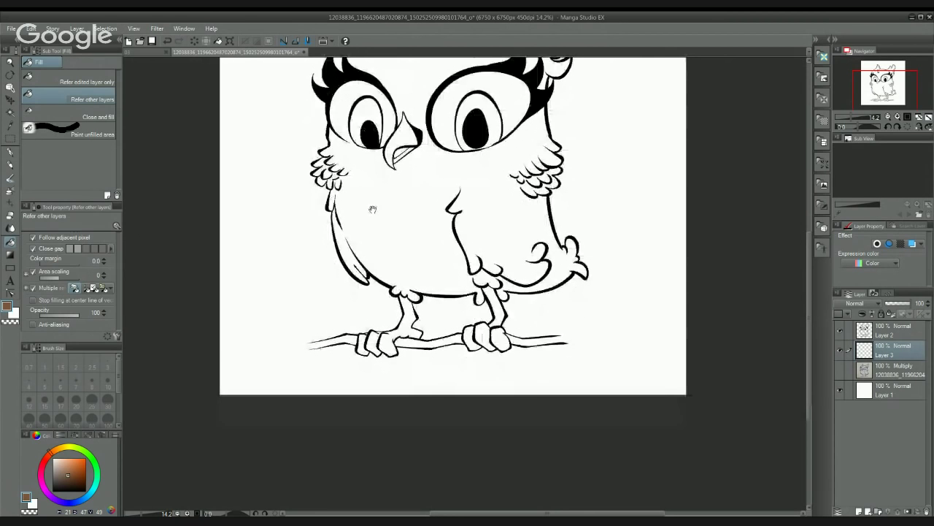
scroll(366, 207, "up", 2)
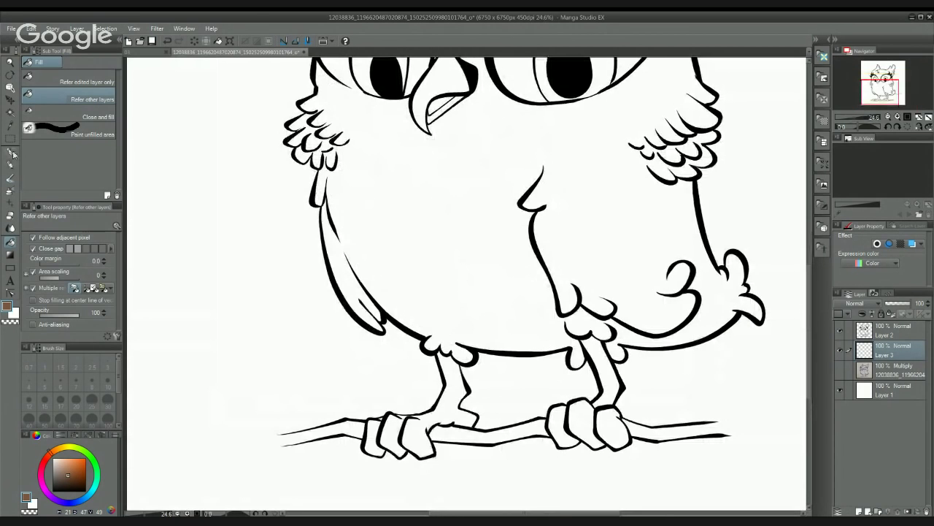
key("p")
left_click_drag(332, 219, 344, 219)
scroll(343, 219, "up", 2)
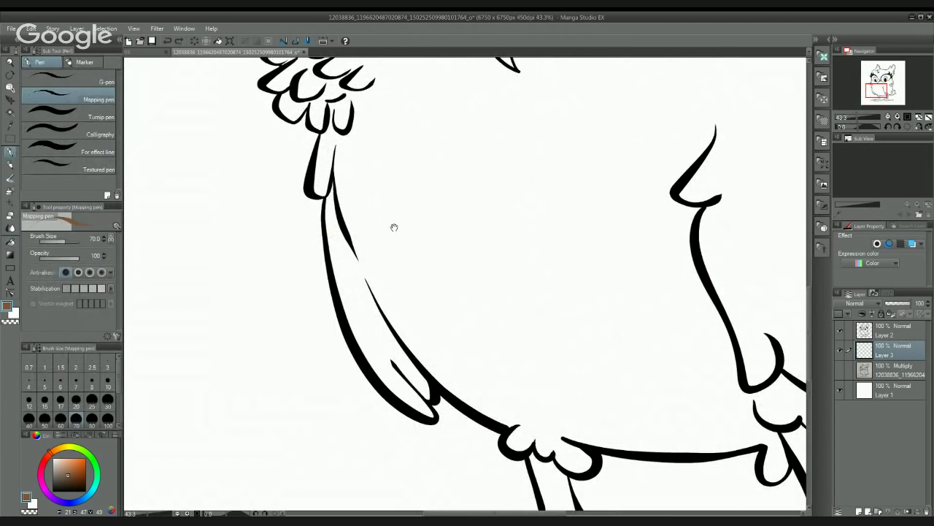
left_click_drag(394, 227, 368, 165)
Step: Test a brown fill on the owl's body with Follow adjacent pixel off, undo it, and re-enable the option
left_click(10, 241)
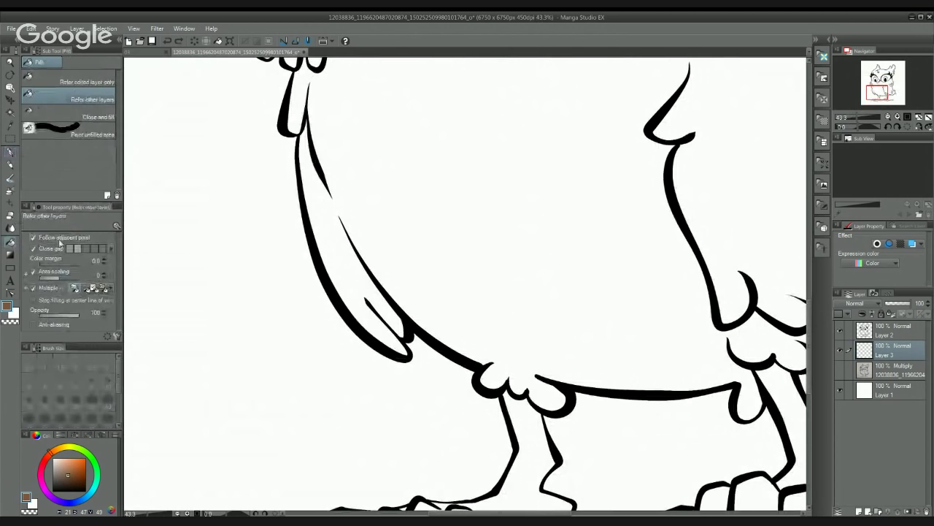
scroll(435, 182, "down", 5)
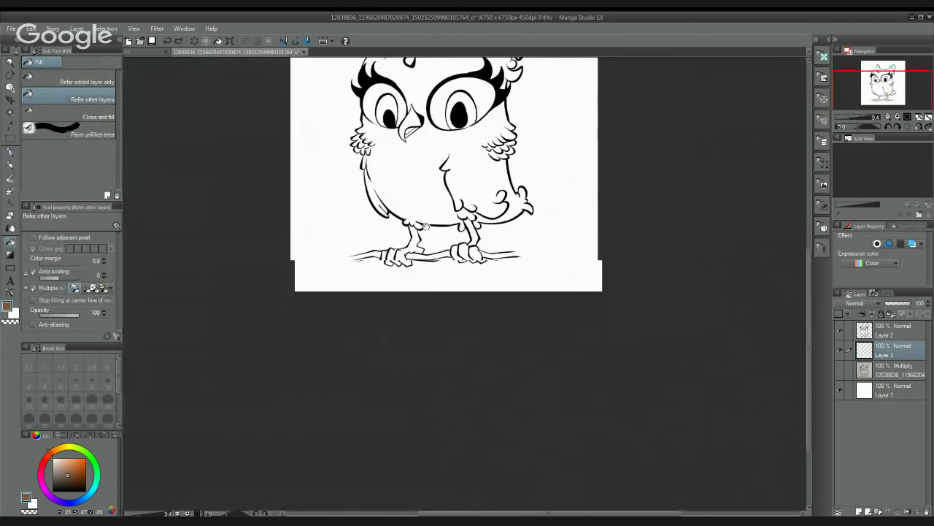
scroll(379, 234, "up", 2)
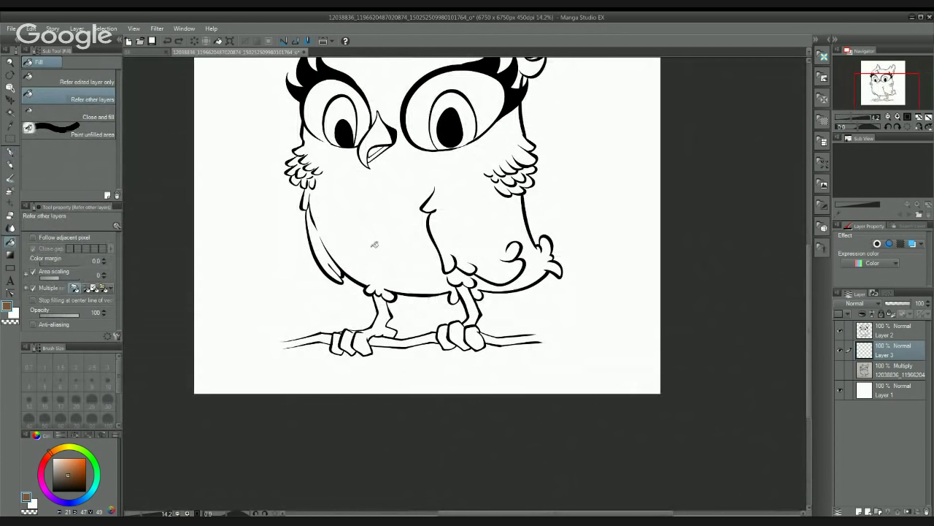
left_click(367, 247)
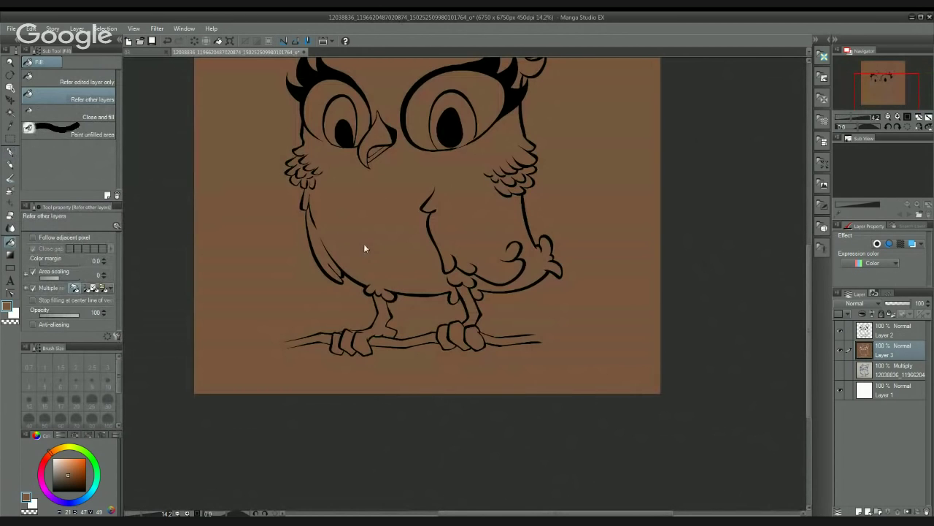
key("ctrl+z")
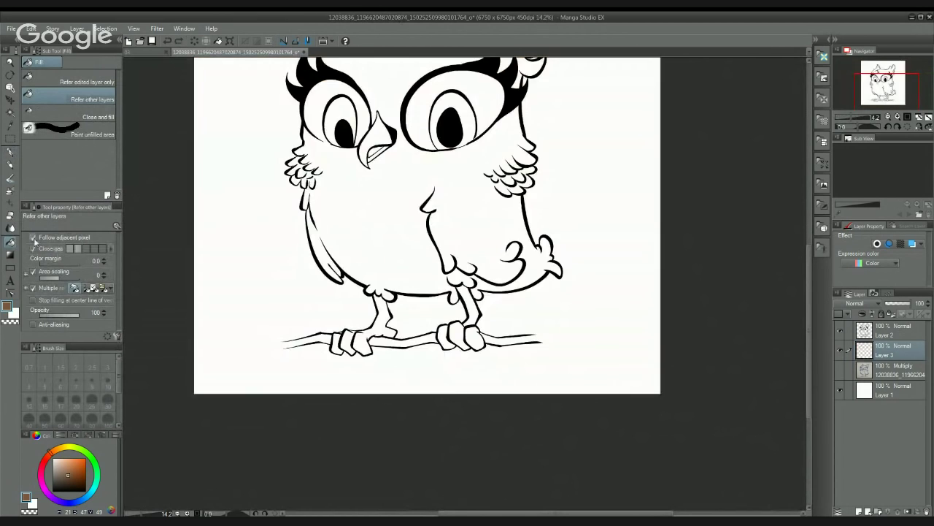
left_click(33, 238)
Step: Test a brown fill on the owl's body with Follow adjacent pixel and Close gap on, and undo it
left_click_drag(336, 229, 364, 261)
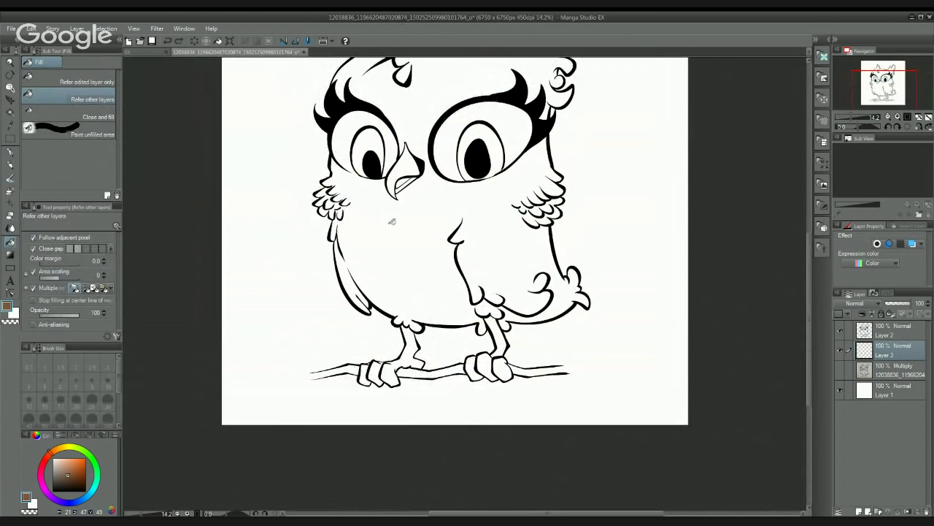
left_click(383, 227)
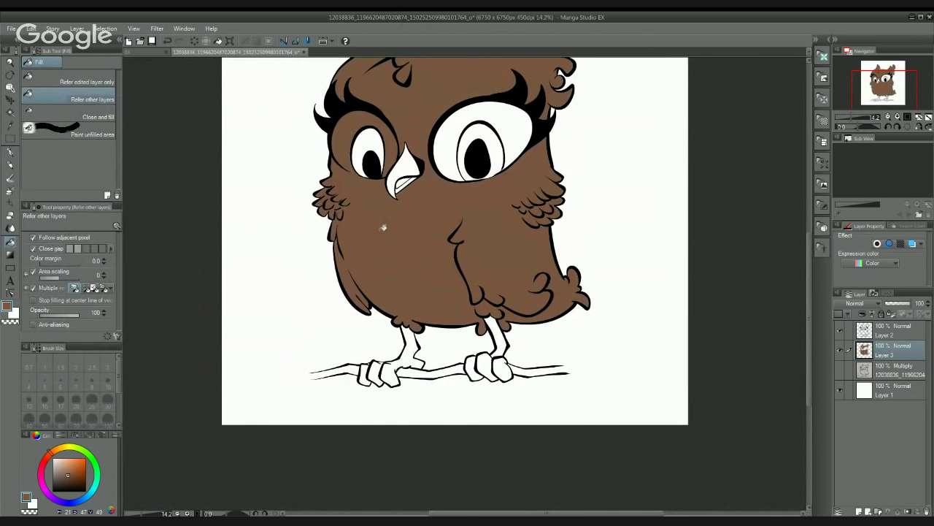
left_click_drag(384, 225, 336, 256)
scroll(297, 273, "up", 2)
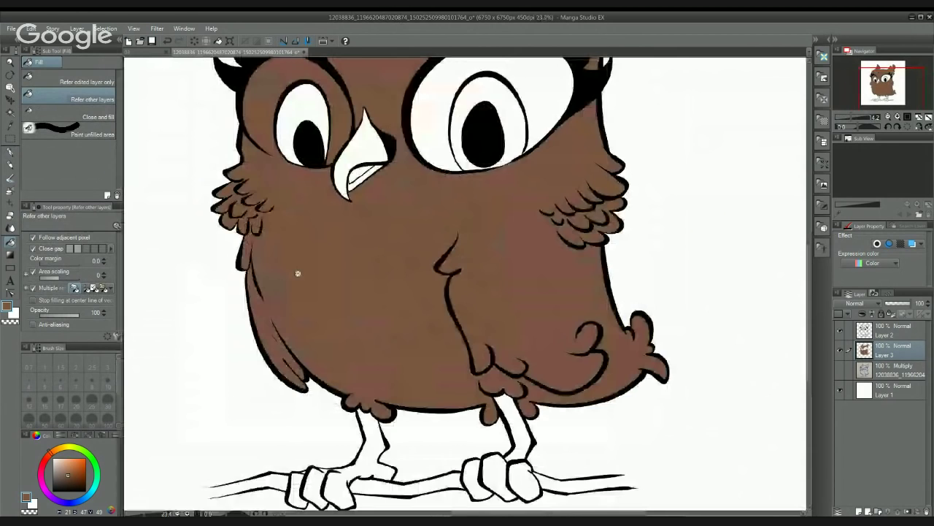
scroll(298, 274, "up", 1)
key("ctrl+z")
Step: Examine the open gaps between the feather strokes on the owl's cheek up close
left_click_drag(219, 279, 445, 228)
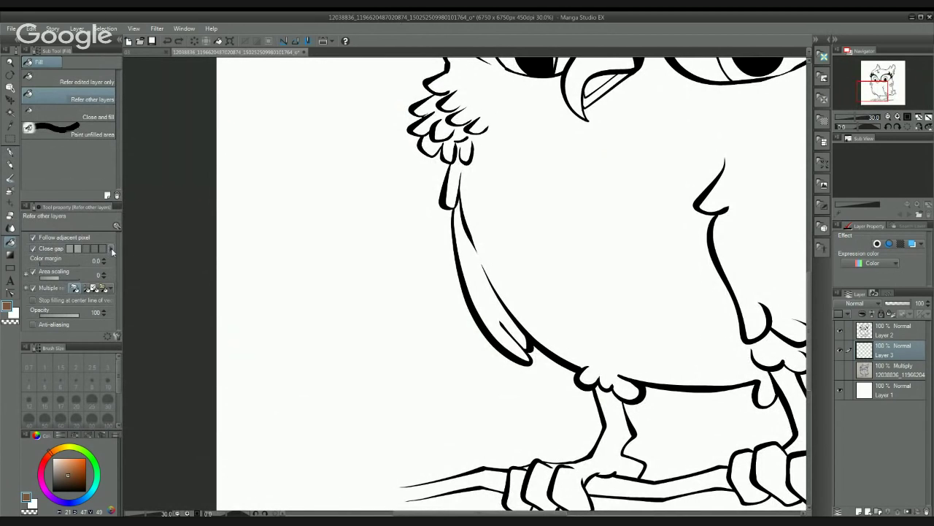
left_click_drag(544, 186, 454, 226)
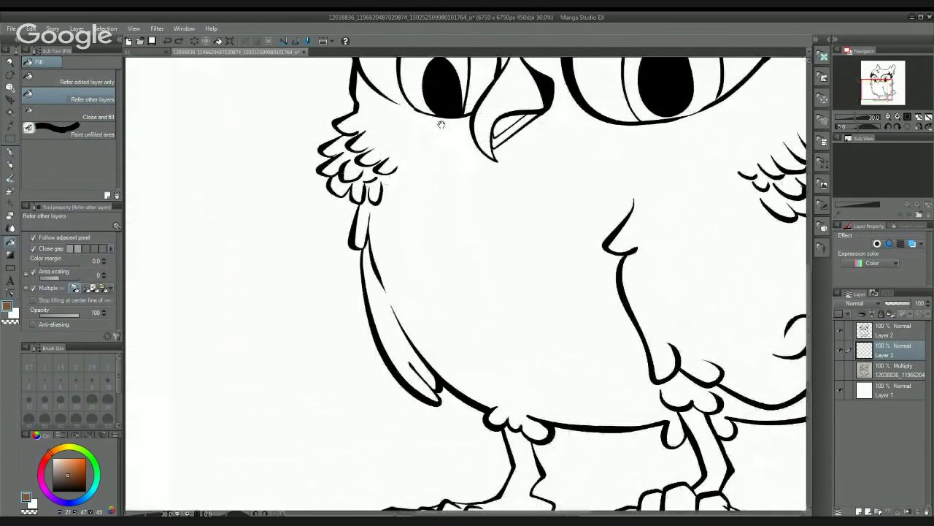
scroll(332, 123, "up", 3)
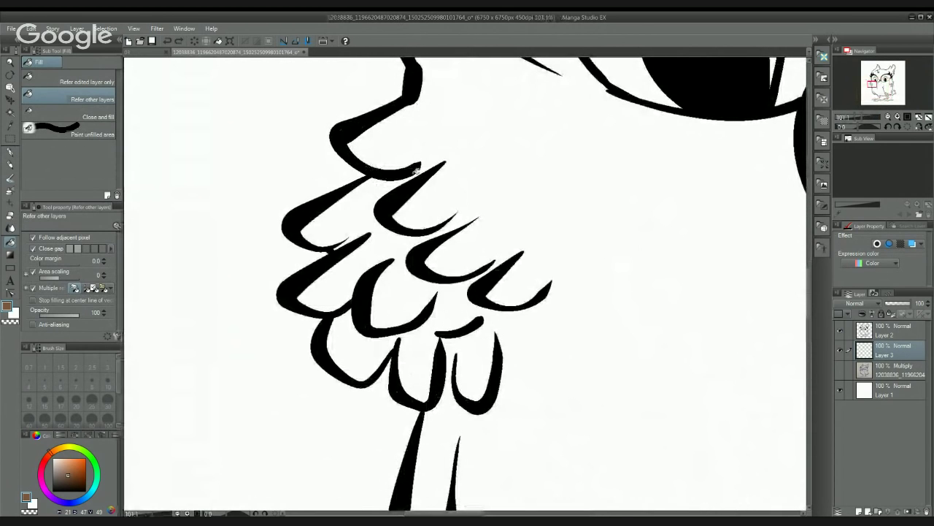
left_click(10, 152)
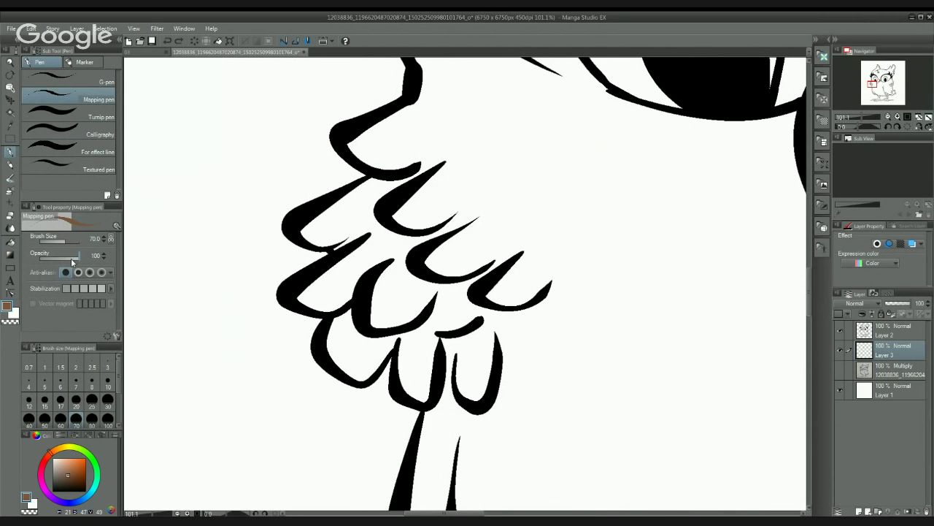
key("g")
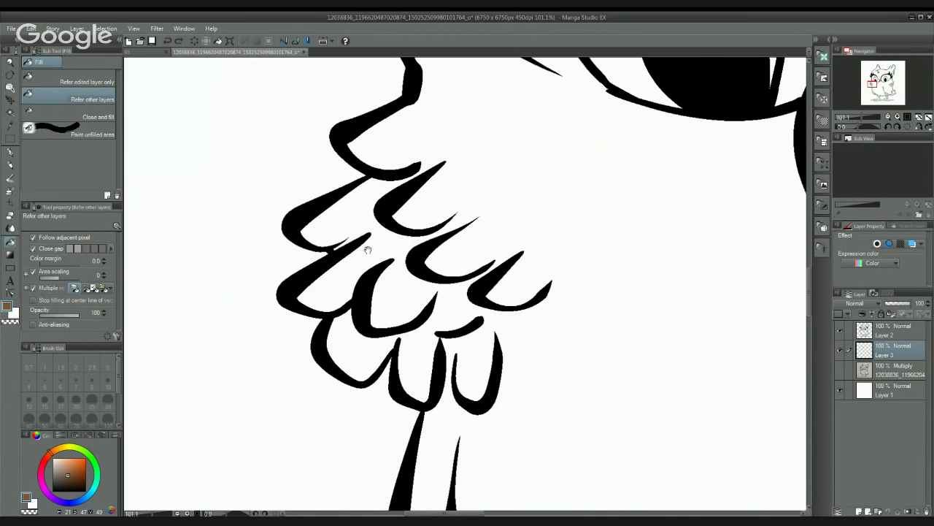
left_click_drag(368, 250, 346, 195)
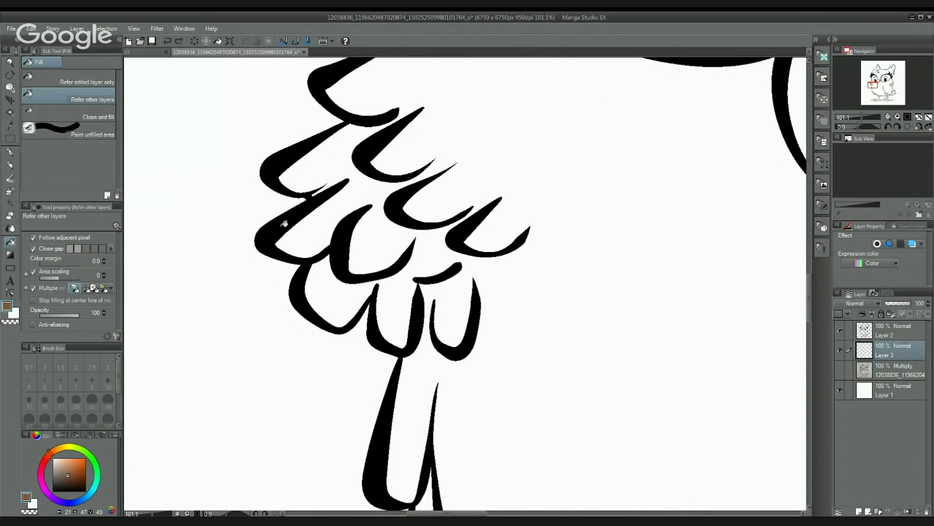
Step: Turn off Close gap and draw a small, nearly closed brown circle beside the feathers with the Mapping pen
left_click(33, 248)
left_click_drag(234, 264, 265, 228)
left_click(10, 152)
mouse_move(311, 302)
left_mouse_down()
mouse_move(317, 217)
mouse_move(265, 273)
mouse_move(338, 307)
mouse_move(351, 267)
mouse_move(325, 243)
mouse_move(327, 250)
left_mouse_up()
scroll(308, 243, "up", 1)
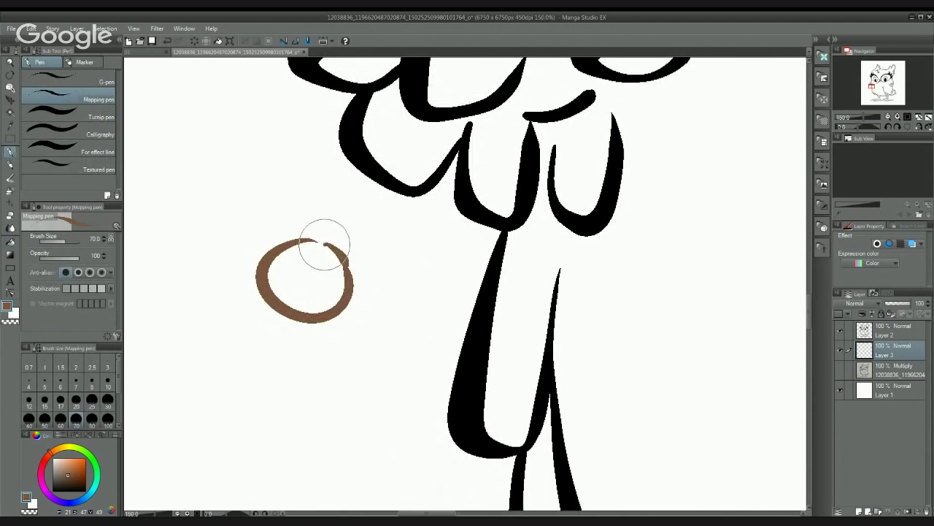
scroll(322, 243, "up", 5)
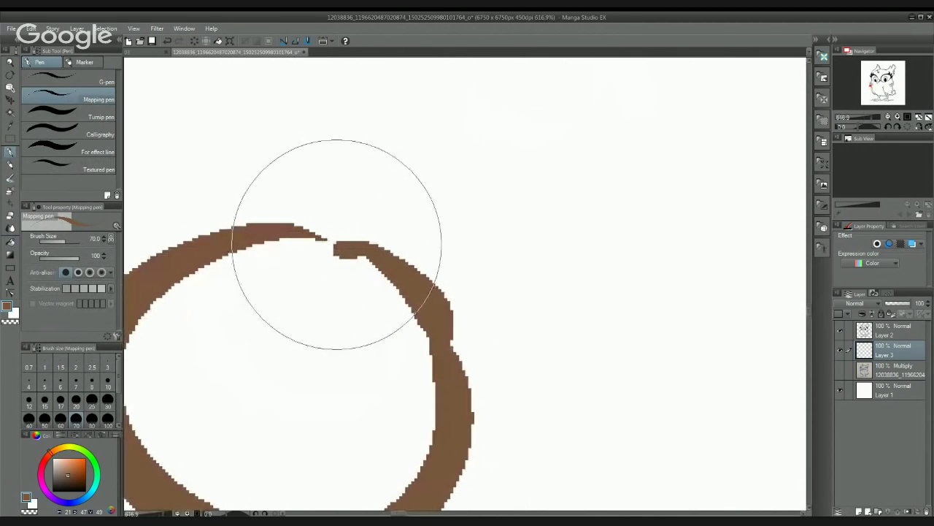
Step: Extend the circle's stroke end with the Mapping pen, leaving only a tiny opening in the outline
left_click(332, 247)
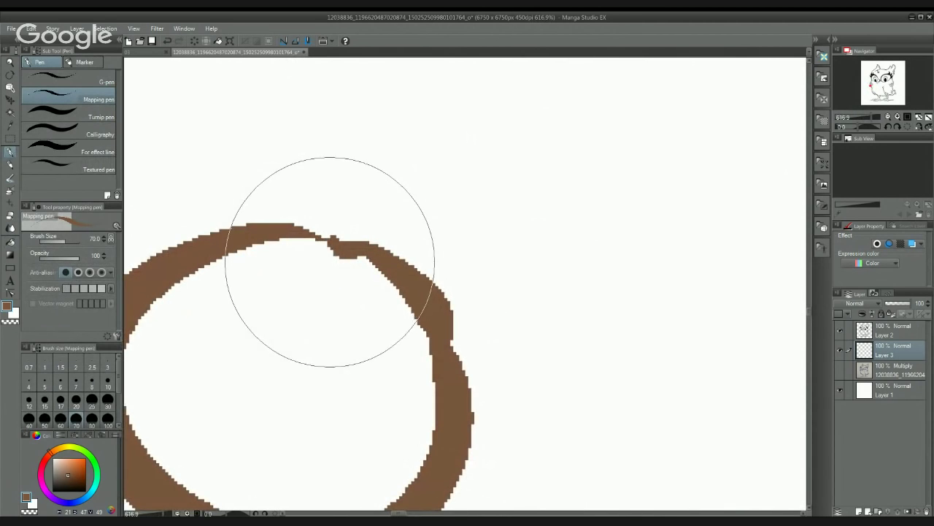
key("e")
key("ctrl+z")
key("p")
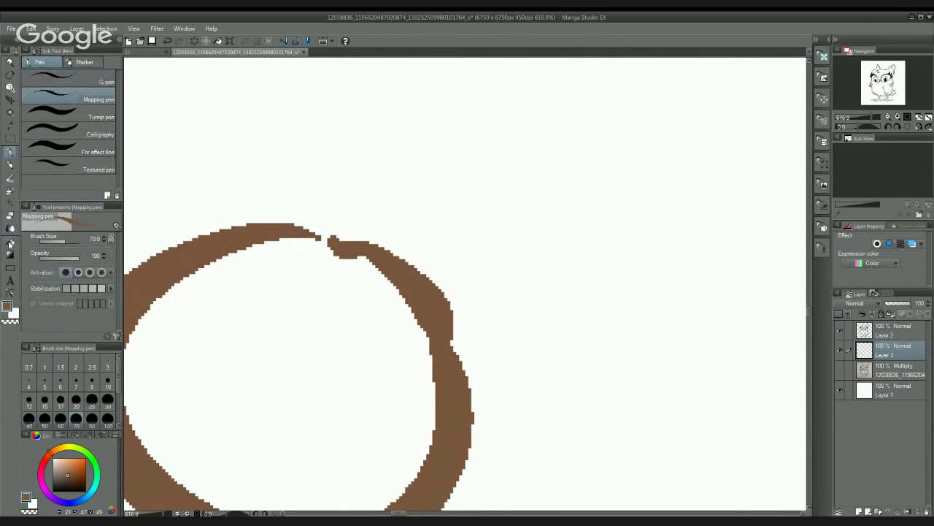
Step: Test the fill inside the open circle with Close gap off and undo it
left_click(10, 243)
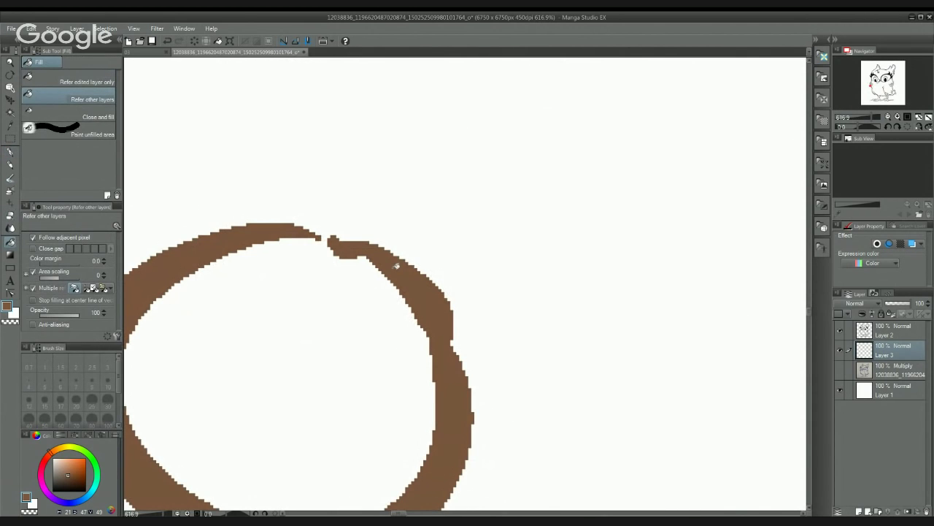
left_click(382, 275)
key("ctrl+z")
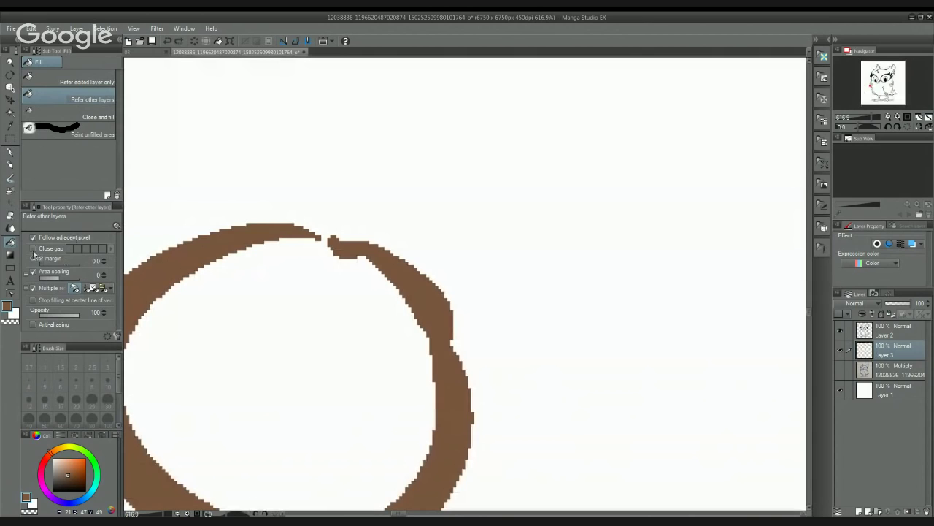
Step: Turn on Close gap, test the brown fill inside the open circle twice, and undo the fills
left_click(33, 249)
left_click(194, 305)
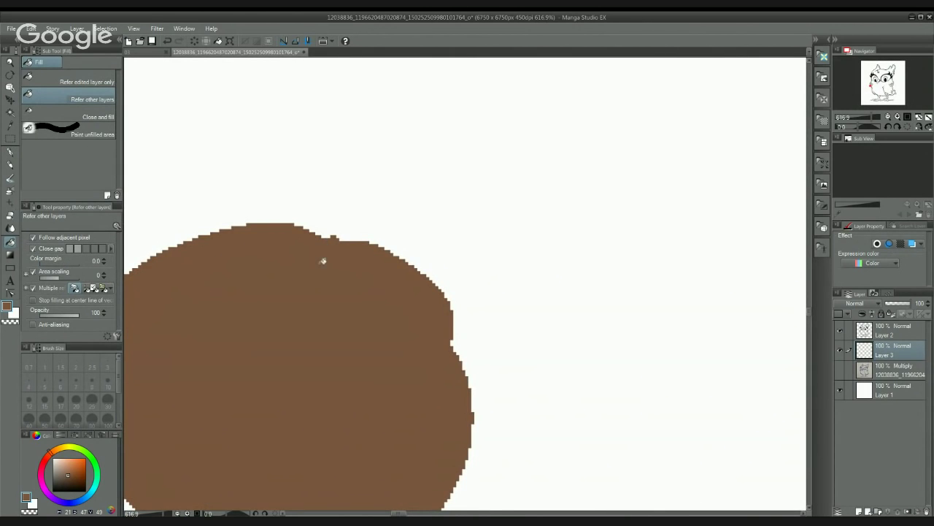
left_click_drag(447, 234, 480, 163)
scroll(474, 178, "down", 5)
key("ctrl+z")
left_click(443, 192)
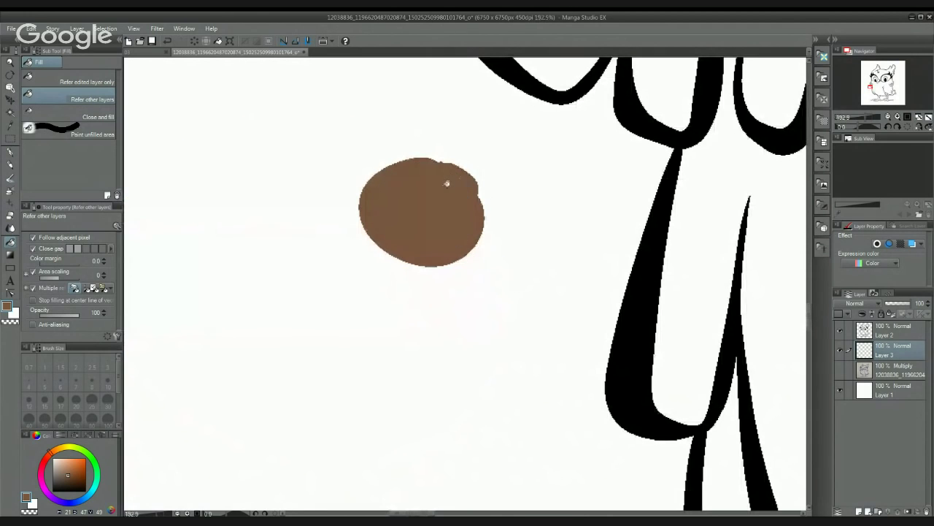
key("ctrl+z")
Step: Test the gap-closing fill right beside the circle's opening, then undo the fills and the practice circle
scroll(442, 154, "up", 7)
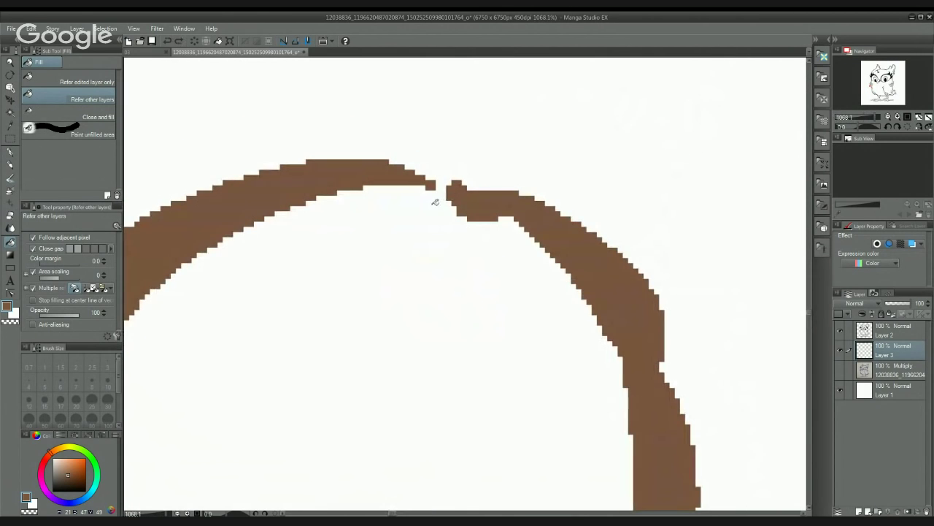
left_click(435, 203)
key("ctrl+z")
left_click(434, 208)
key("ctrl+z")
left_click(10, 155)
scroll(430, 241, "down", 10)
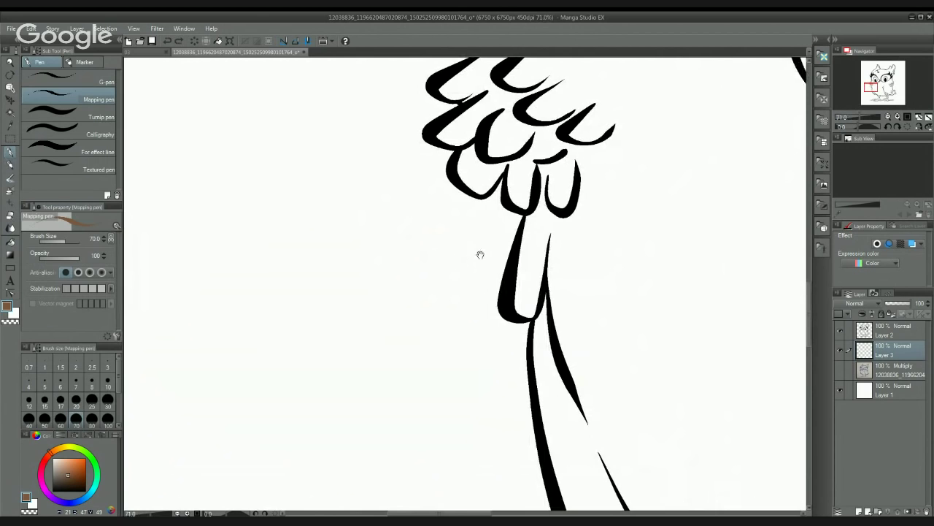
left_click_drag(480, 255, 287, 271)
scroll(542, 221, "down", 3)
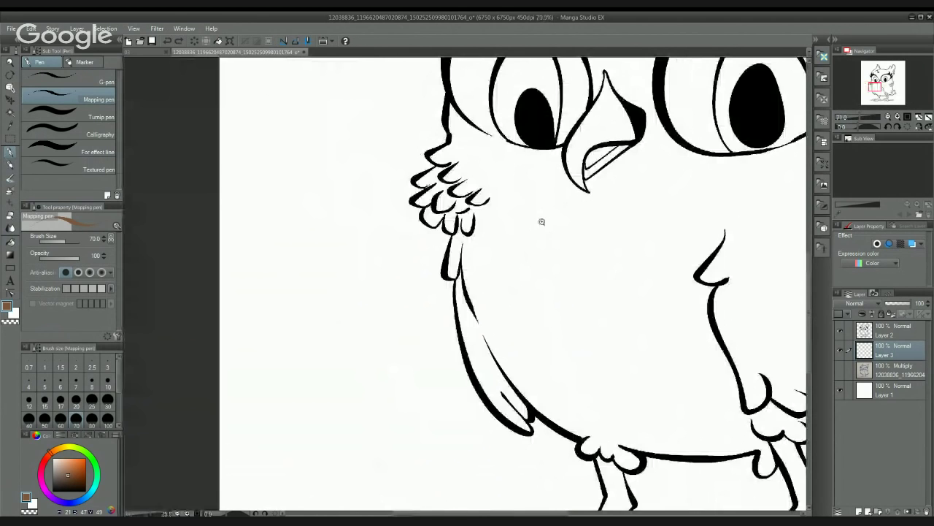
scroll(541, 221, "down", 4)
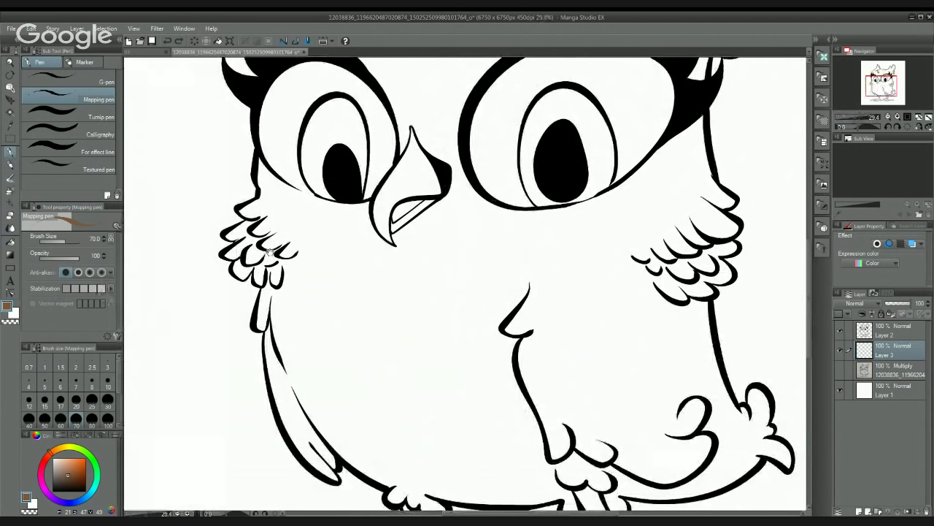
Step: Inspect the line art around the owl's cheek feathers, eyes and branch for openings in the outlines
scroll(270, 252, "up", 5)
scroll(318, 290, "down", 4)
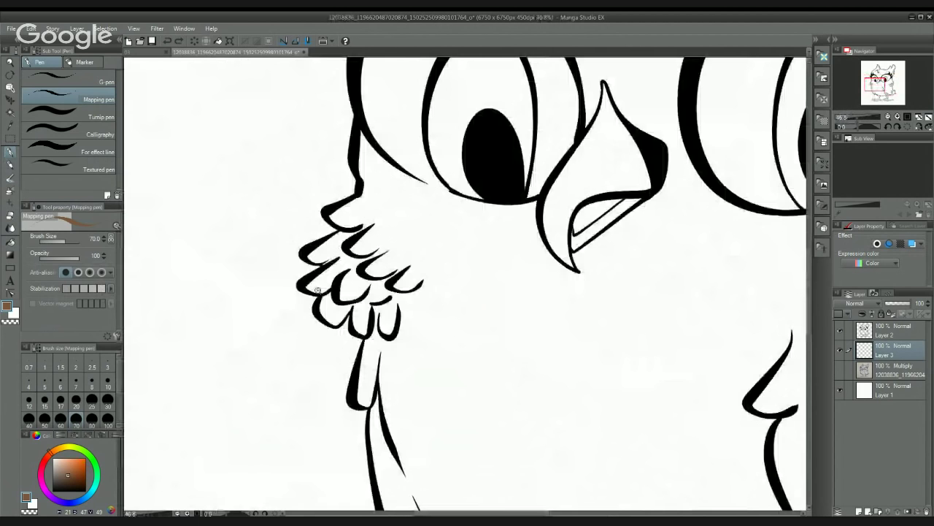
scroll(318, 290, "down", 3)
left_click_drag(716, 238, 467, 331)
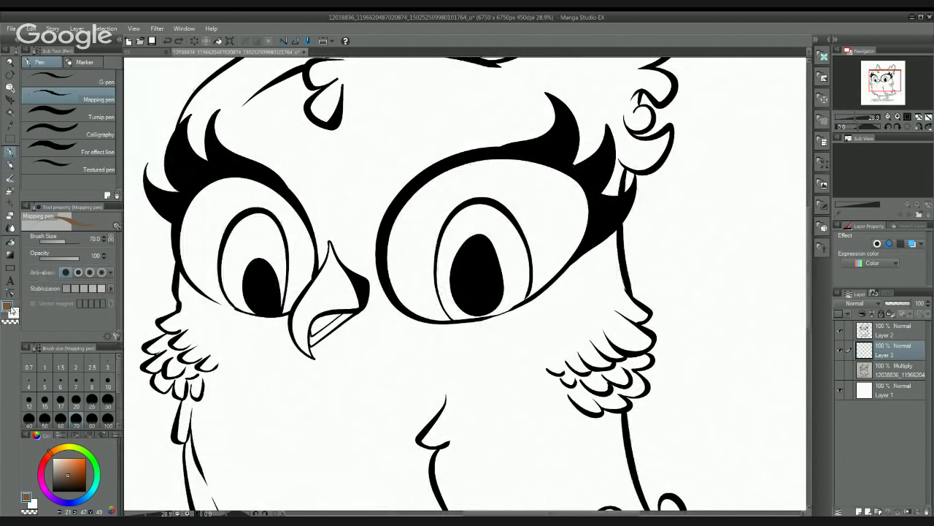
left_click_drag(409, 315, 417, 282)
scroll(417, 281, "down", 5)
left_click_drag(414, 371, 408, 174)
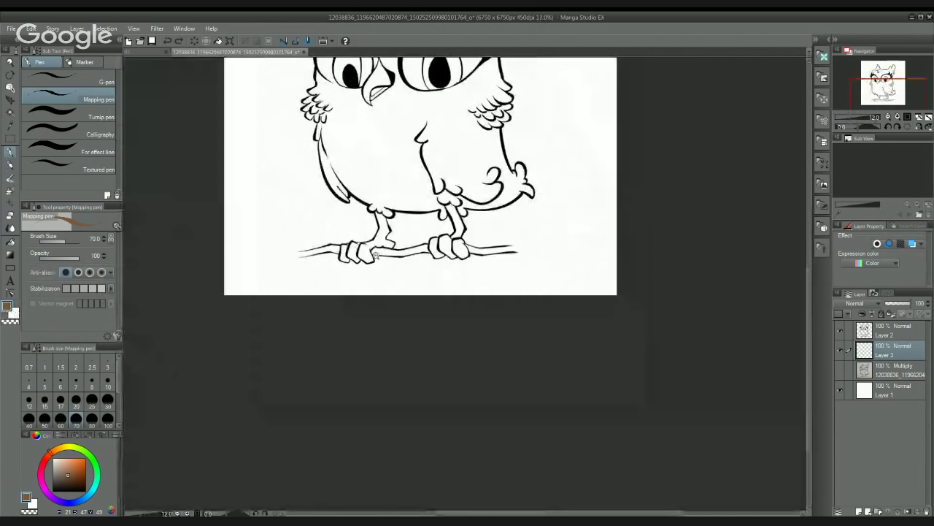
Step: Close off the open left end of the branch with brown Mapping pen lines
left_click(9, 167)
left_click(11, 153)
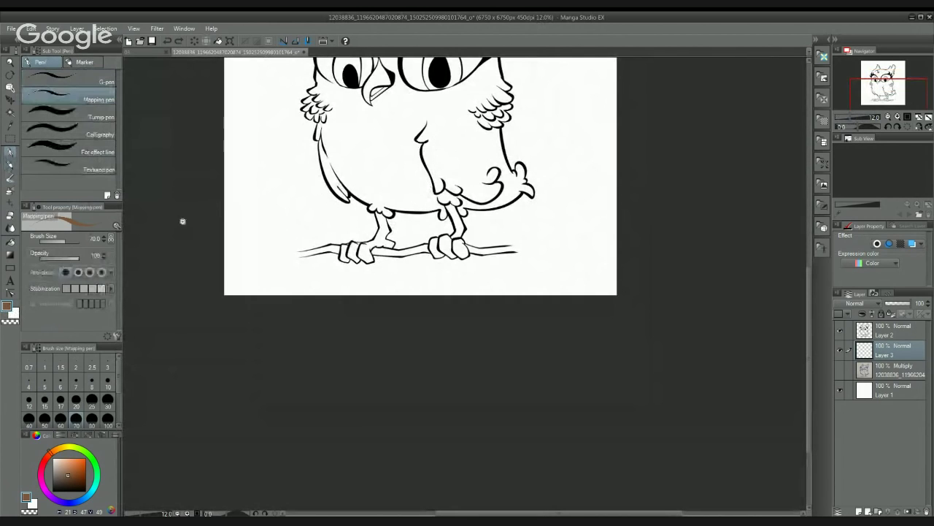
left_click_drag(225, 259, 430, 230)
left_click_drag(496, 232, 262, 269)
mouse_move(392, 254)
left_mouse_down()
mouse_move(372, 263)
mouse_move(428, 251)
left_mouse_up()
left_click(395, 248)
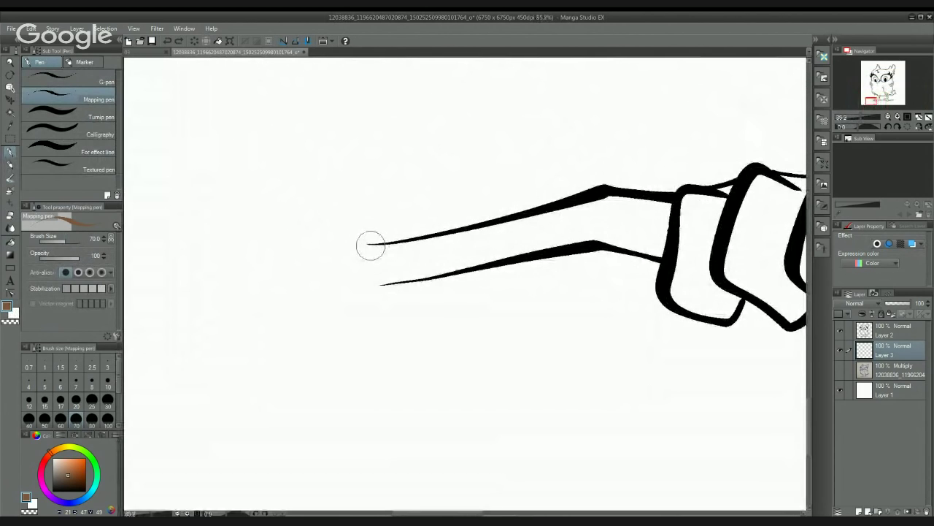
mouse_move(370, 245)
left_mouse_down()
mouse_move(327, 244)
mouse_move(371, 286)
mouse_move(422, 278)
left_mouse_up()
key("ctrl+z")
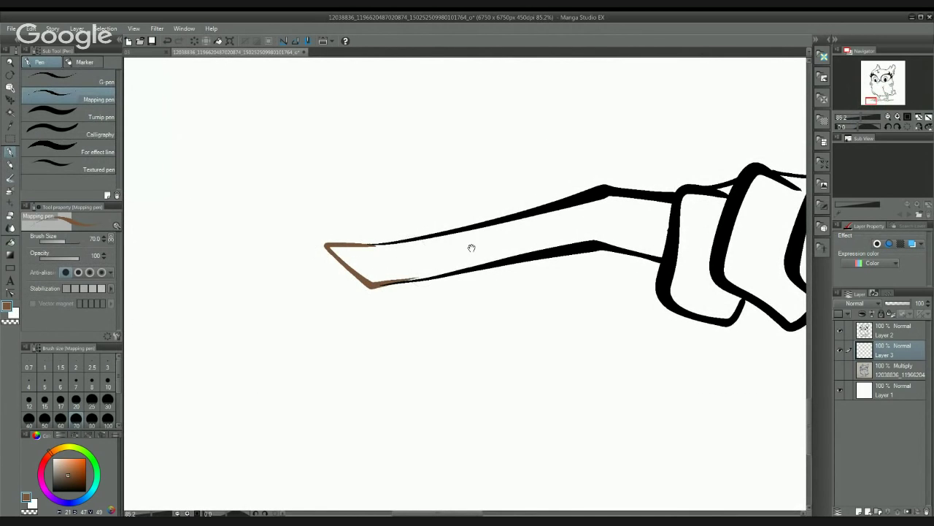
Step: Draw brown lines with the Mapping pen to close the open right end of the branch
left_click_drag(471, 249, 368, 206)
left_click_drag(566, 223, 511, 227)
left_click_drag(678, 238, 293, 243)
mouse_move(416, 221)
left_mouse_down()
mouse_move(425, 195)
mouse_move(450, 184)
mouse_move(478, 211)
mouse_move(422, 217)
left_mouse_up()
scroll(371, 219, "down", 3)
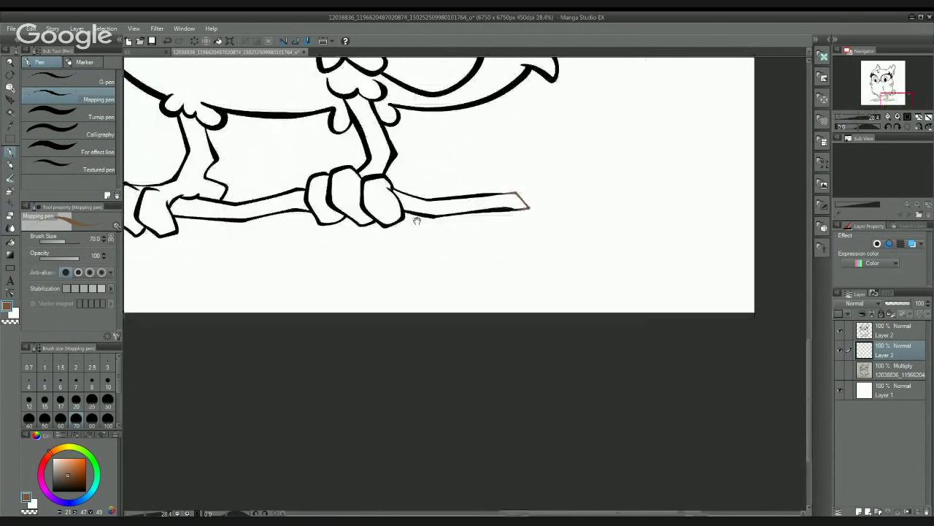
Step: Fill all sections of the branch between and beside the owl's feet with brown, using the Refer other layers fill
left_click(10, 243)
left_click_drag(174, 257, 432, 270)
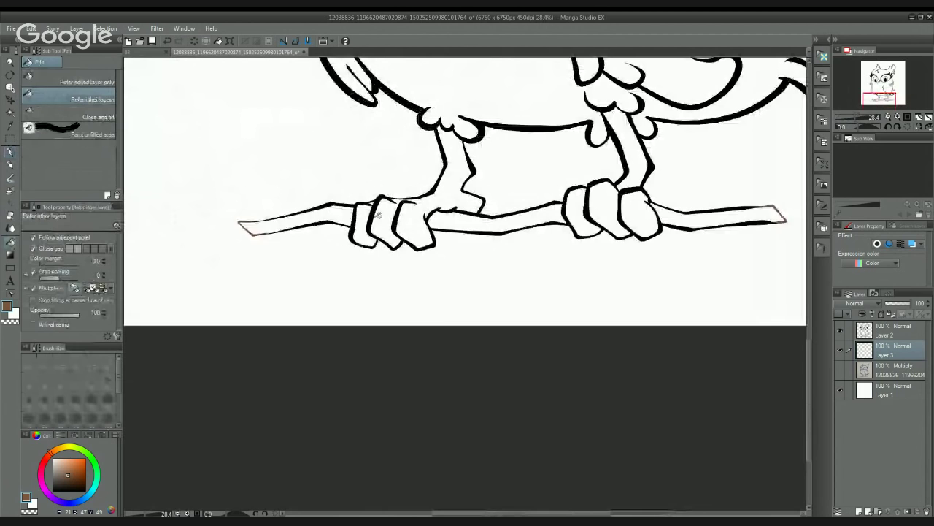
left_click(332, 216)
left_click(493, 223)
left_click_drag(588, 255, 375, 278)
left_click(520, 235)
left_click_drag(410, 195, 479, 247)
scroll(457, 216, "down", 2)
left_click_drag(446, 85, 442, 240)
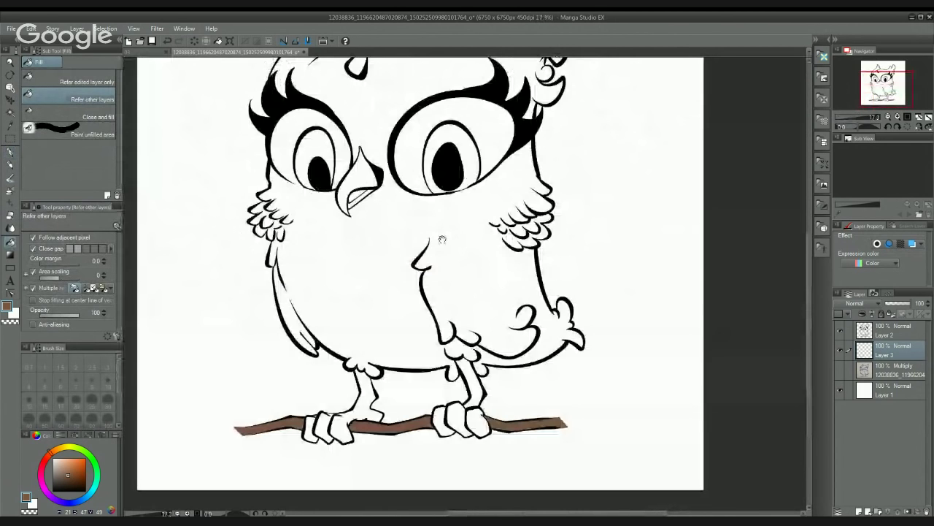
Step: Choose a light orange-tan drawing colour with hue 28, saturation 35 and value 84
left_click(10, 151)
left_click_drag(310, 317, 305, 188)
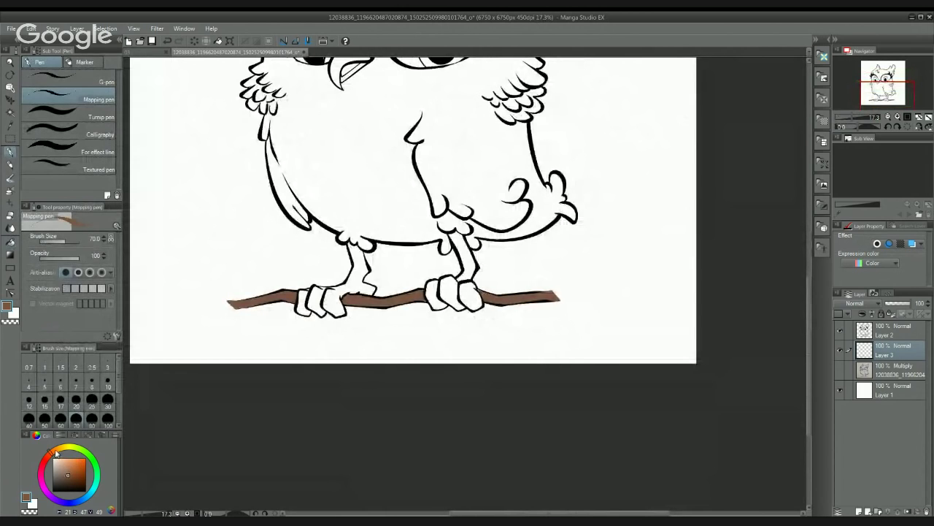
left_click(56, 451)
mouse_move(67, 473)
left_mouse_down()
mouse_move(69, 459)
mouse_move(65, 465)
left_mouse_up()
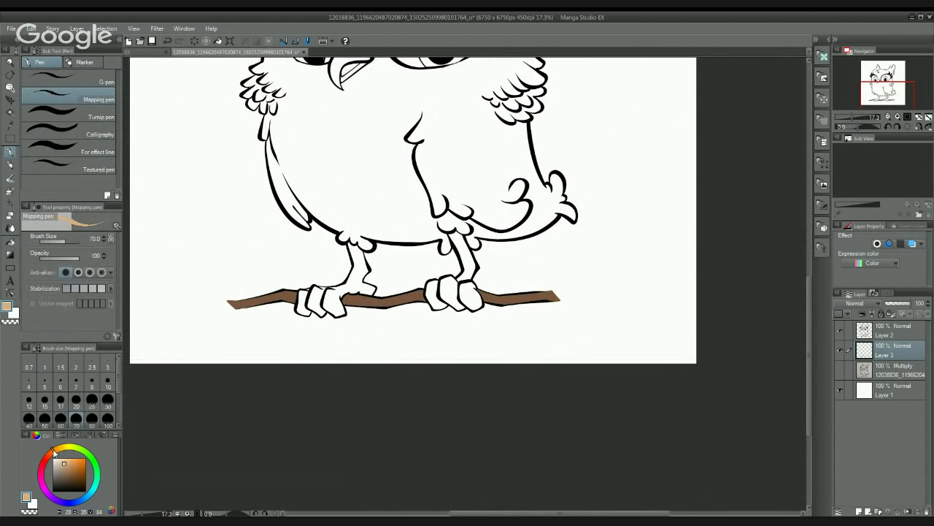
Step: Try the tan fill on the owl's body and undo it
left_click(11, 242)
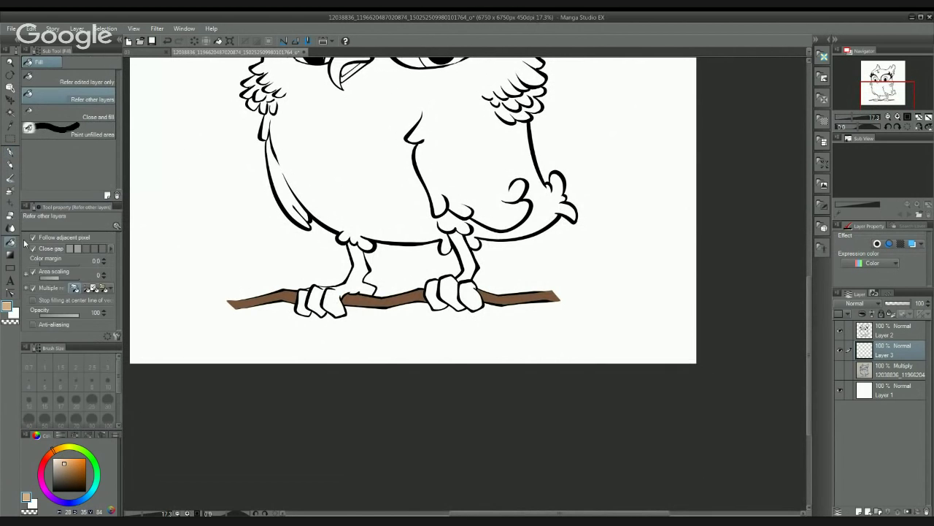
left_click_drag(379, 246, 432, 303)
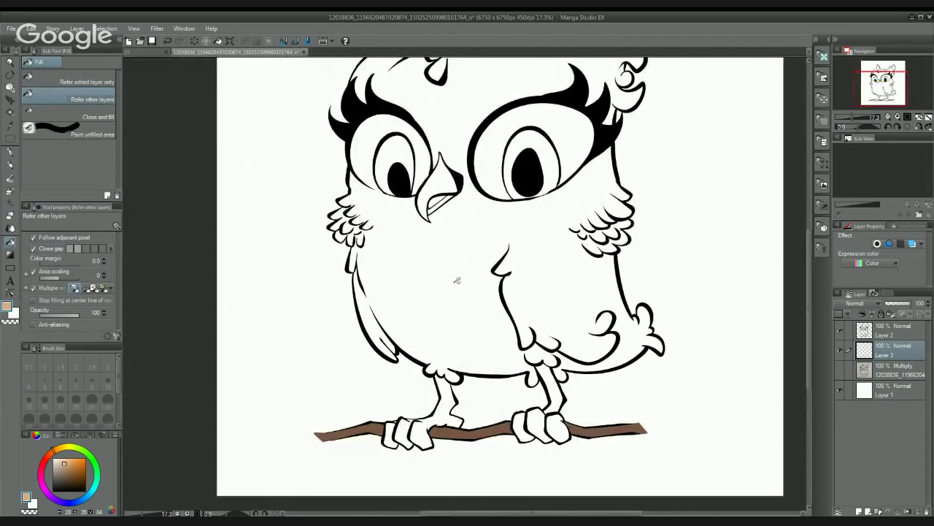
left_click(452, 278)
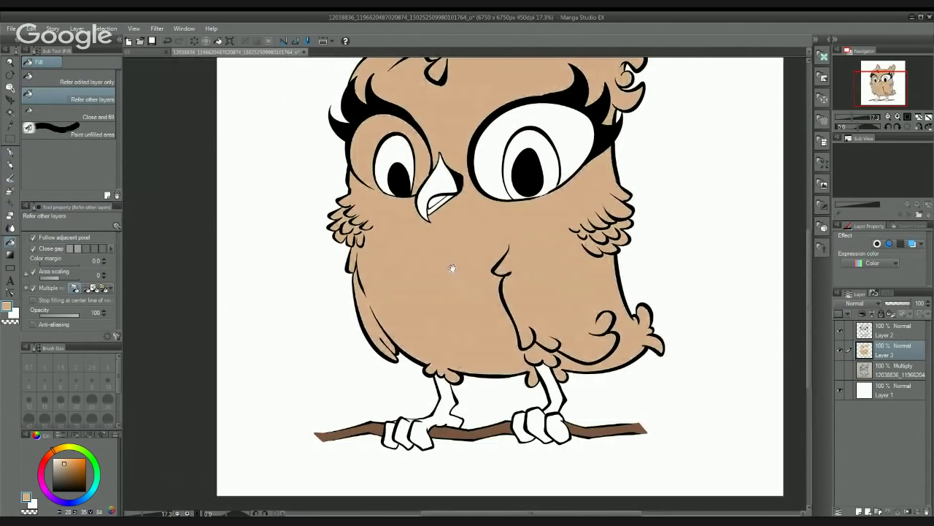
key("ctrl+z")
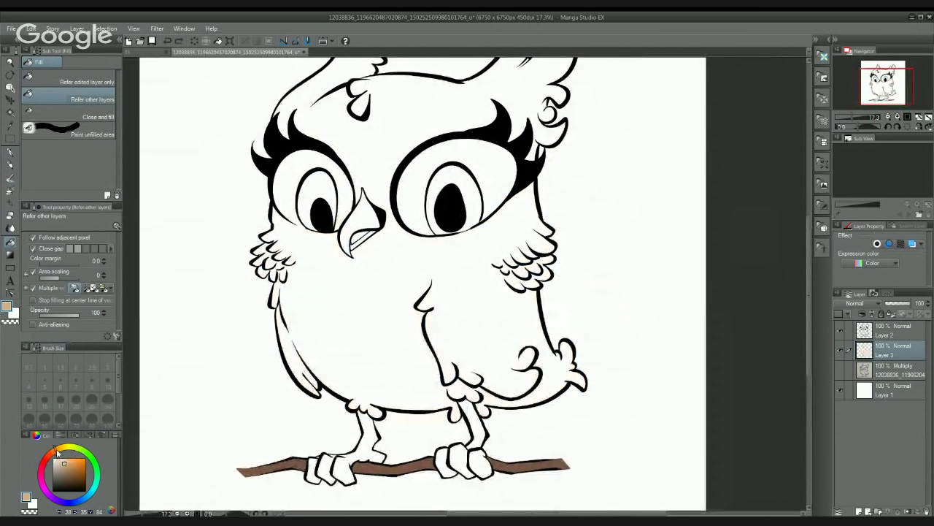
Step: Close the gap in the owl's left eye outline with a yellower tan Mapping pen stroke, and fill the body with that tan
left_click(10, 152)
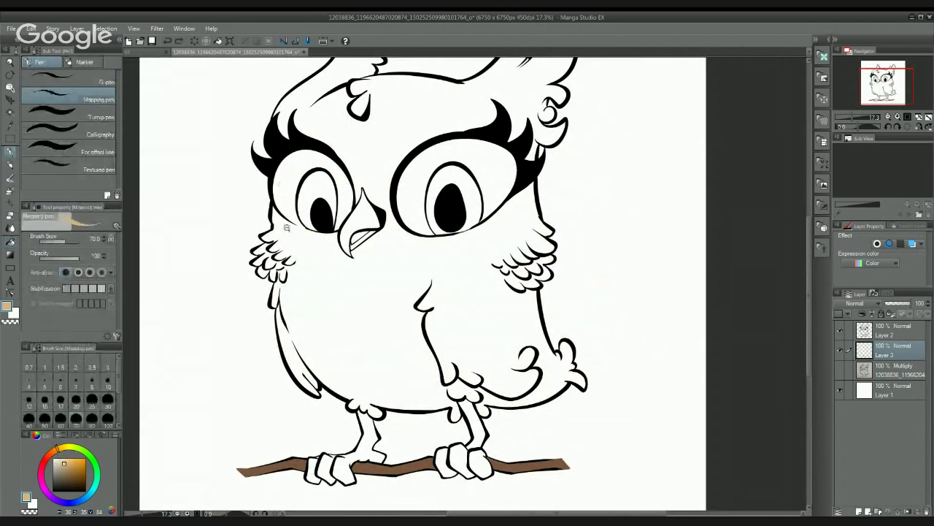
scroll(286, 227, "up", 3)
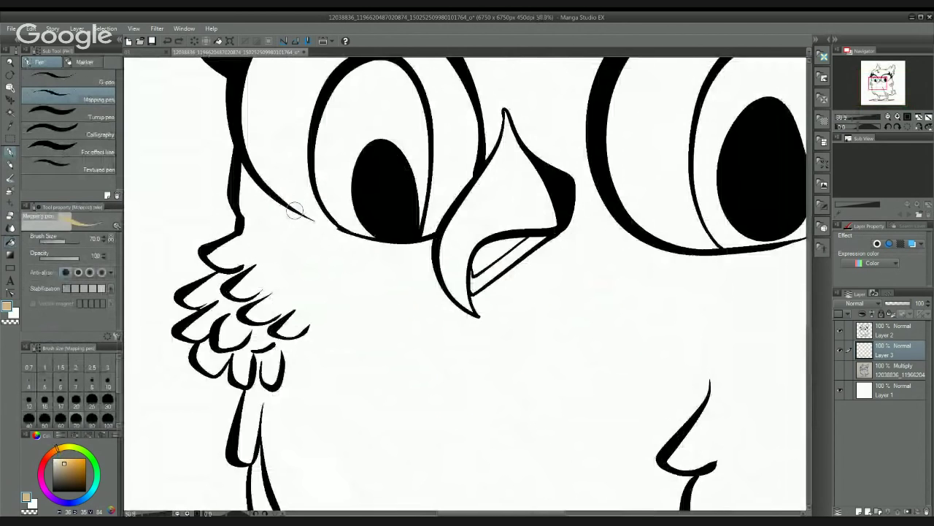
left_click_drag(427, 274, 149, 276)
scroll(433, 302, "down", 4)
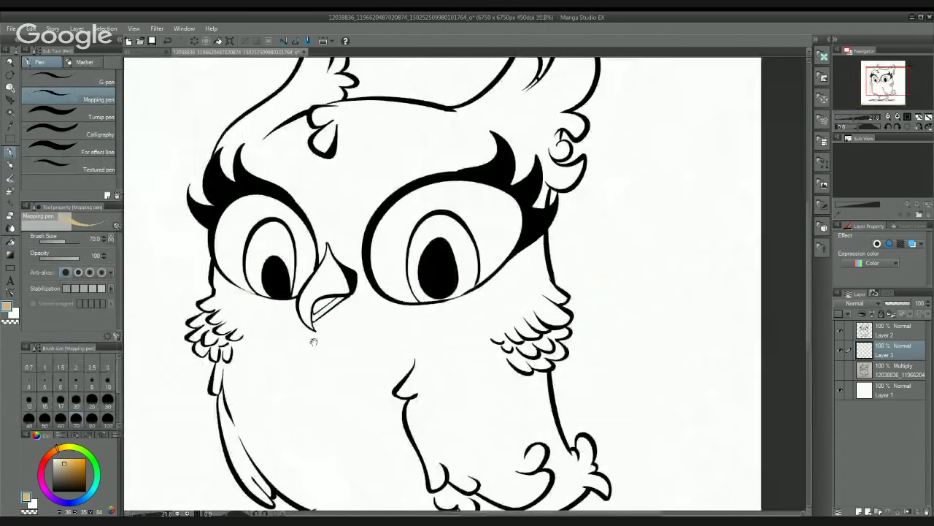
key("g")
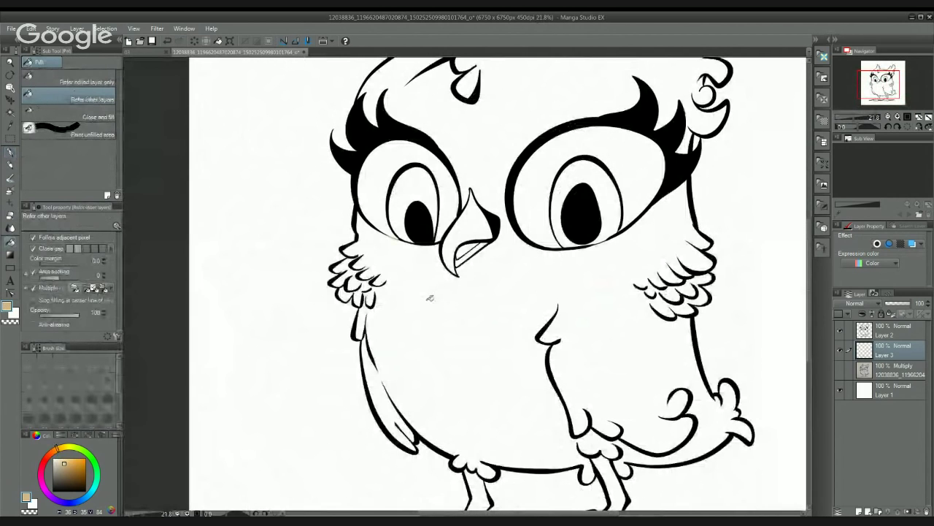
left_click(422, 302)
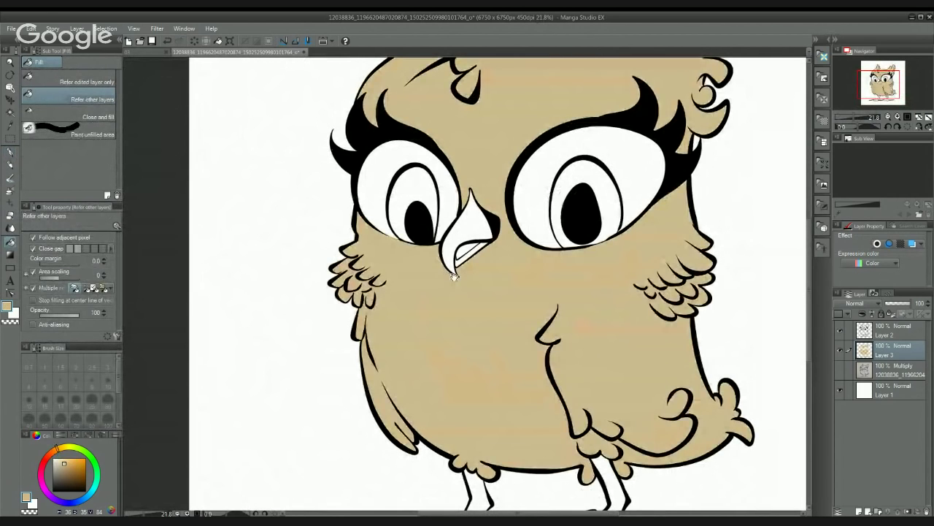
Step: Choose a bright orange with hue 18, saturation 63 and value 100, and fill the owl's beak with it
left_click_drag(444, 276, 246, 250)
left_click(49, 454)
left_click(71, 461)
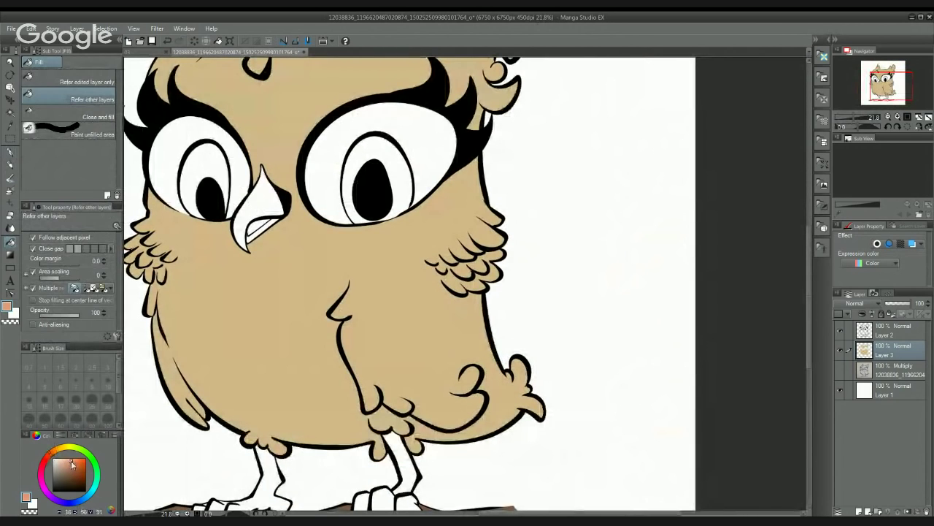
mouse_move(71, 464)
left_mouse_down()
mouse_move(59, 454)
mouse_move(73, 454)
left_mouse_up()
left_click(259, 196)
left_click_drag(277, 271, 391, 221)
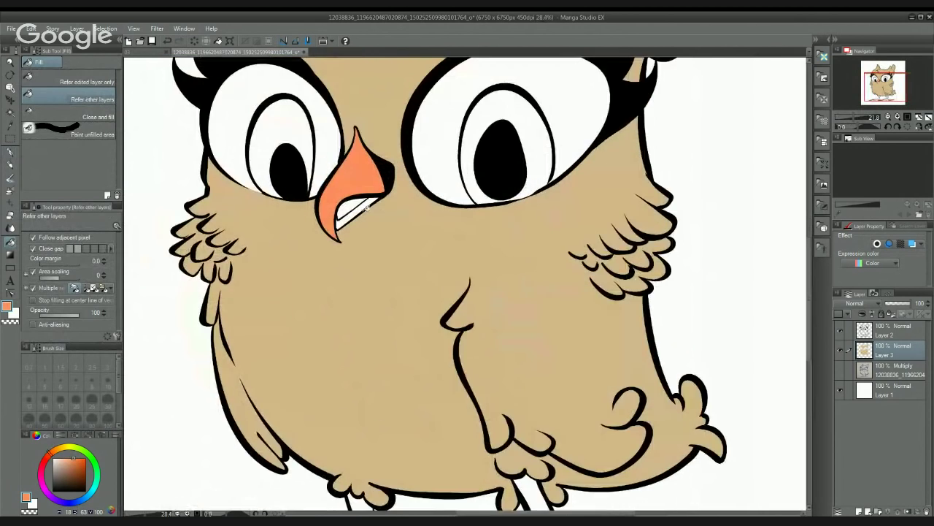
Step: Fill the owl's left leg and all the toes of that foot with the beak's orange
left_click_drag(365, 460, 350, 171)
left_click(346, 244)
left_click(278, 298)
left_click(255, 303)
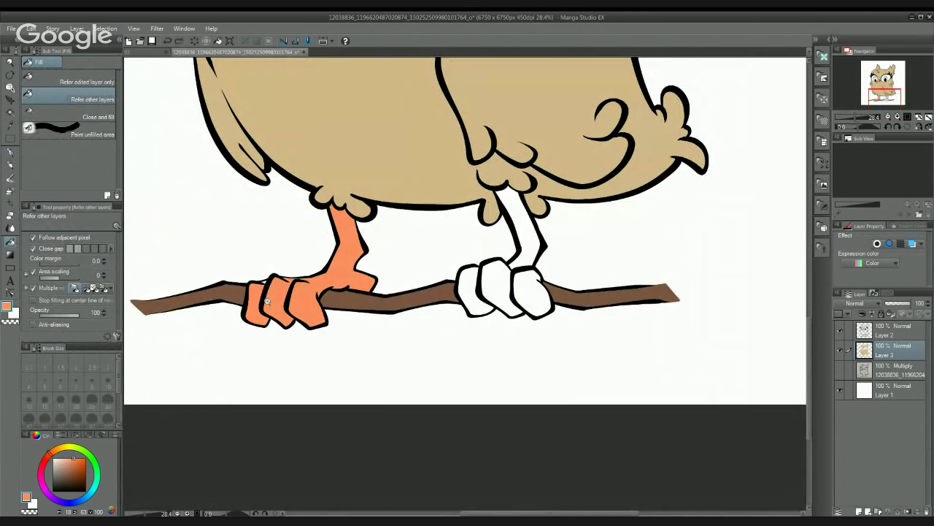
scroll(270, 295, "up", 1)
scroll(281, 295, "up", 1)
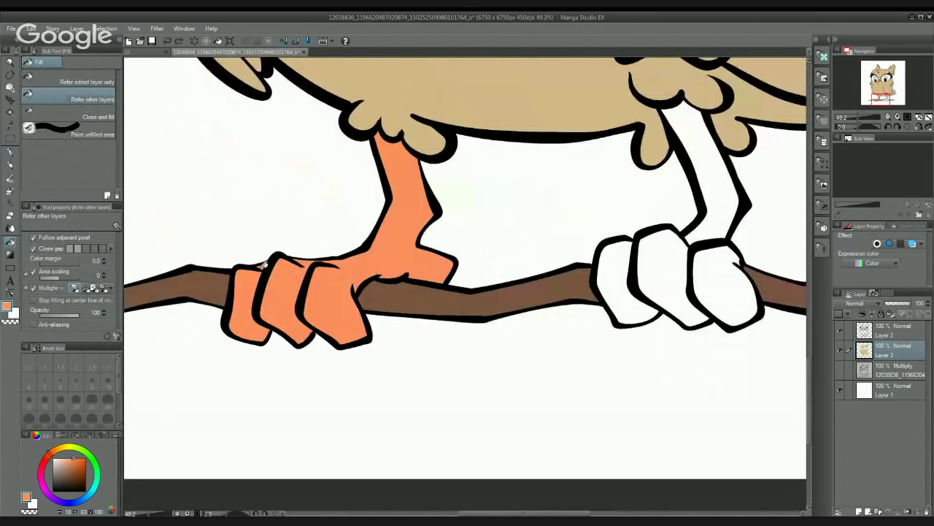
Step: Fill the toes and leg on the owl's right side with the same orange
scroll(264, 265, "down", 3)
left_click(349, 274)
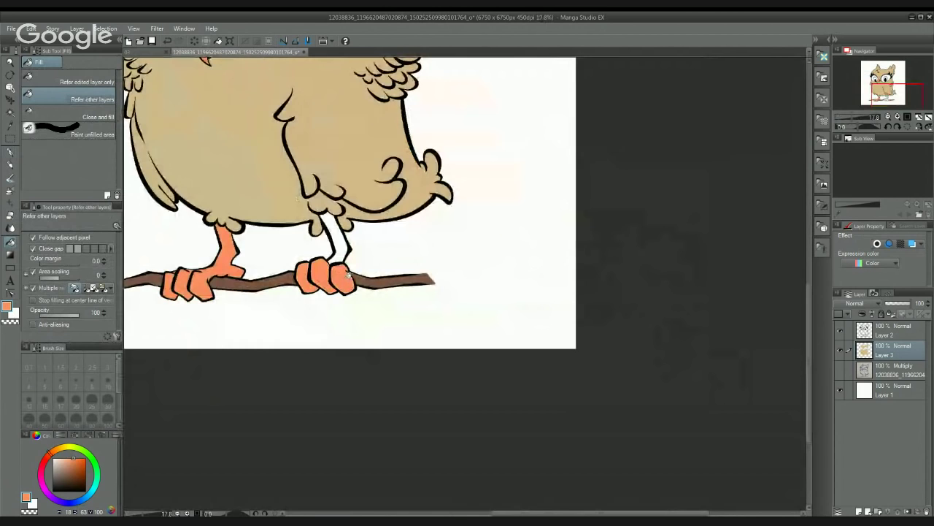
left_click(339, 249)
scroll(342, 214, "down", 1)
scroll(343, 214, "down", 2)
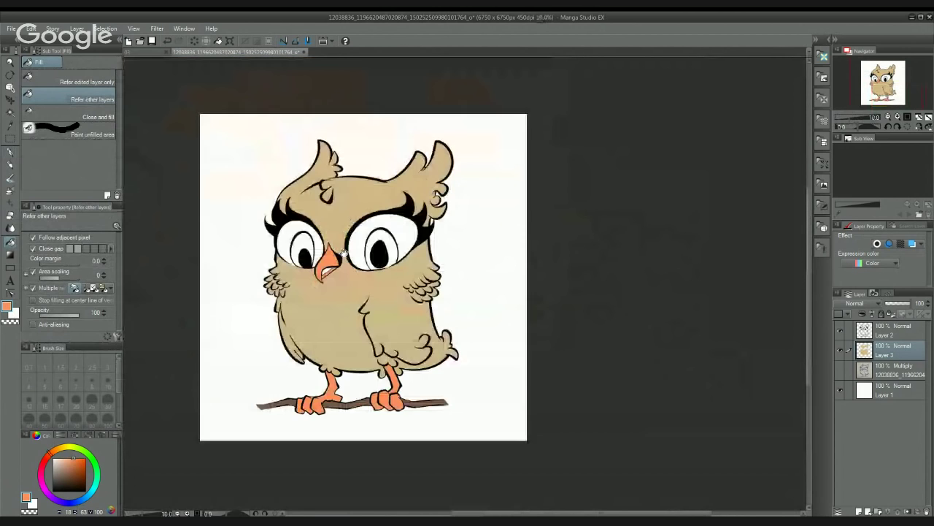
Step: Choose a bright yellow and fill the irises of both of the owl's eyes with it
left_click(67, 447)
left_click(67, 459)
left_click_drag(59, 447, 68, 453)
left_click(73, 458)
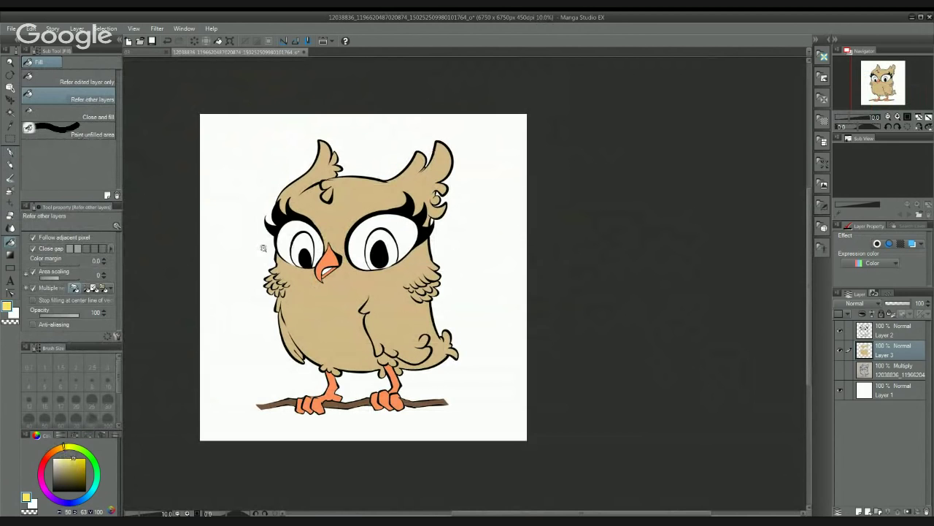
scroll(276, 248, "up", 1)
scroll(288, 242, "up", 3)
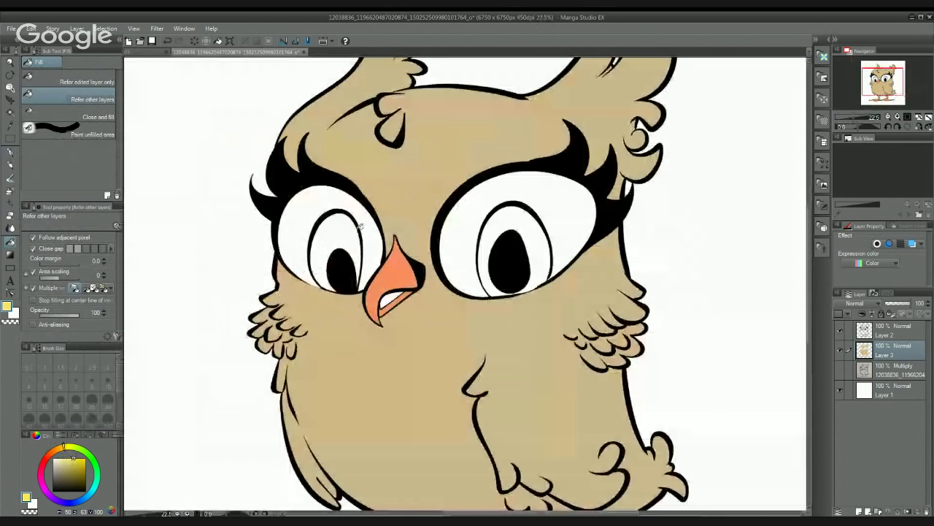
left_click(359, 226)
left_click(546, 235)
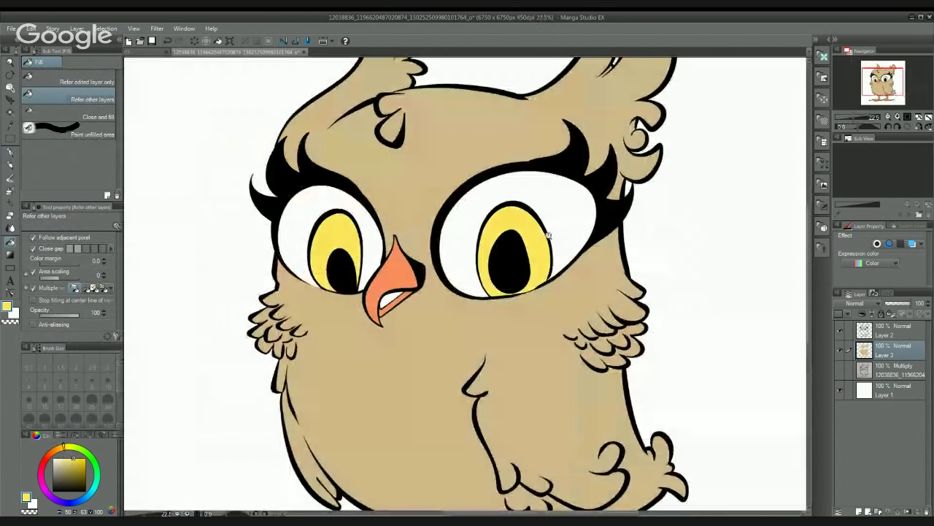
scroll(549, 235, "down", 3)
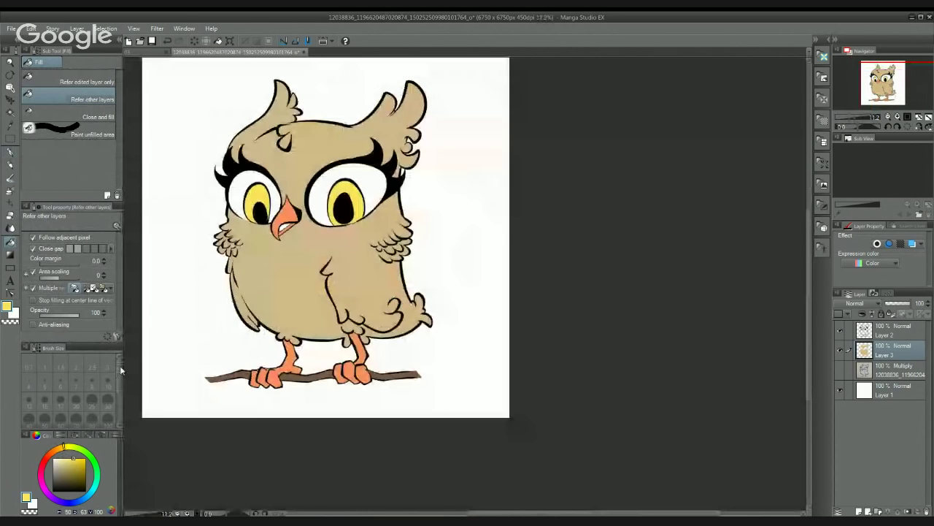
Step: Choose a dusty pink drawing colour for the inside of the owl's mouth
left_click(42, 466)
left_click(59, 463)
left_click(63, 470)
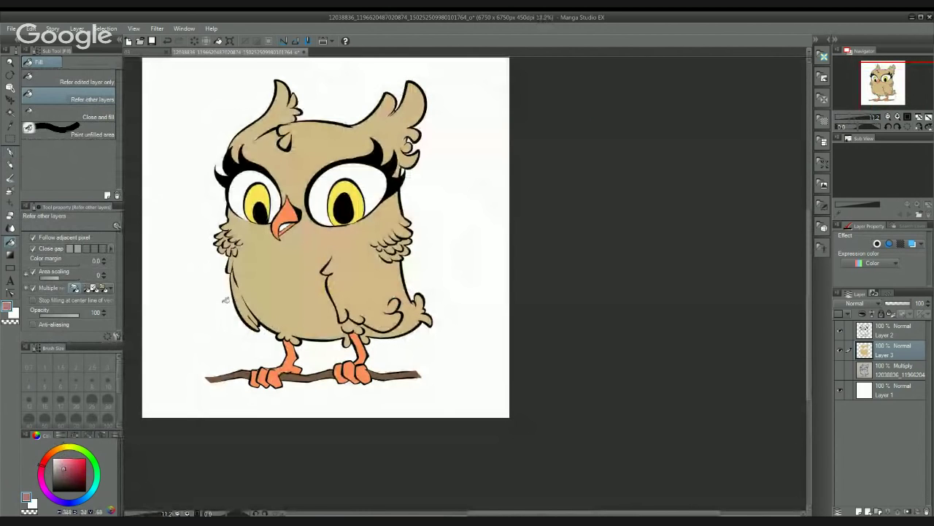
left_click(69, 465)
scroll(299, 227, "up", 5)
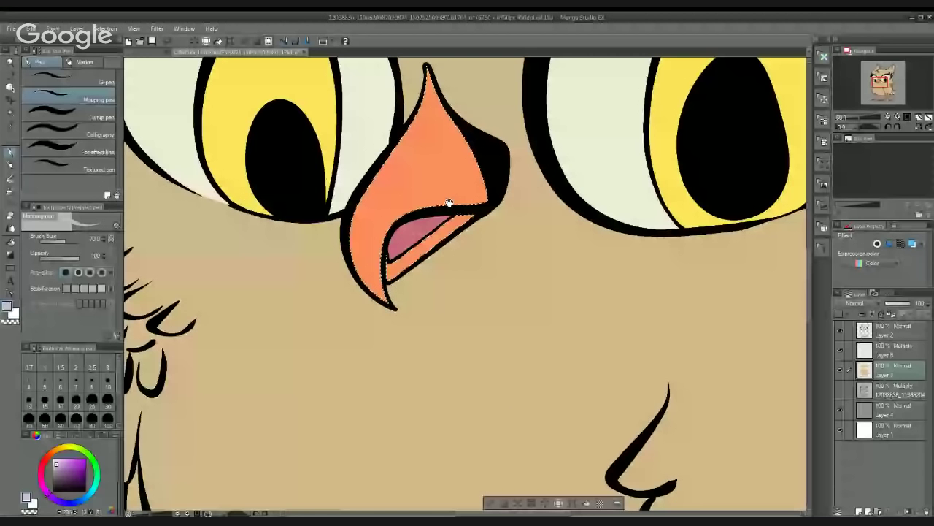
Step: Make the Multiply layer, Layer 5, active and choose a darker greyish purple for shading the selected beak
left_click_drag(449, 202, 439, 290)
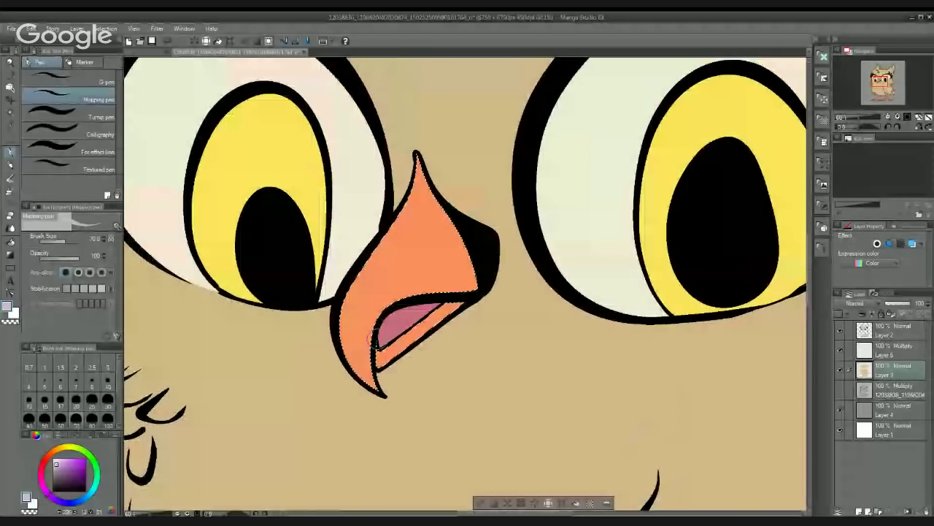
left_click(888, 351)
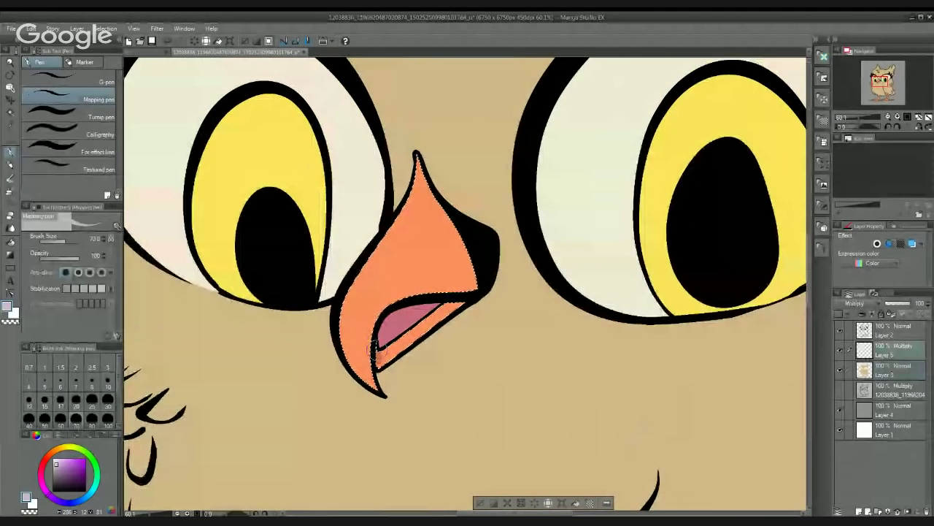
left_click(60, 469)
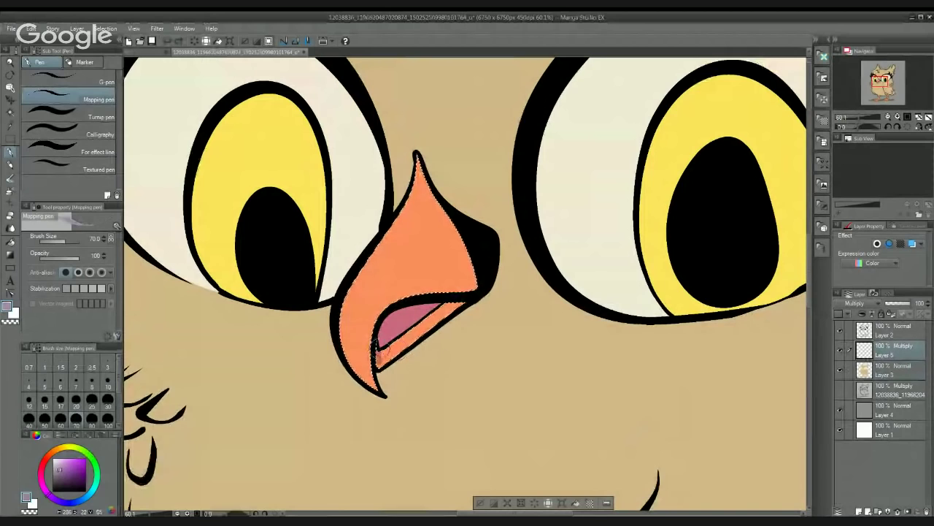
Step: Paint greyish purple shading over the whole lower part of the beak below the mouth
mouse_move(378, 352)
left_mouse_down()
mouse_move(382, 364)
mouse_move(402, 337)
mouse_move(372, 356)
mouse_move(471, 296)
mouse_move(368, 362)
mouse_move(419, 329)
left_mouse_up()
key("ctrl+z")
mouse_move(381, 369)
left_mouse_down()
mouse_move(459, 299)
mouse_move(445, 319)
left_mouse_up()
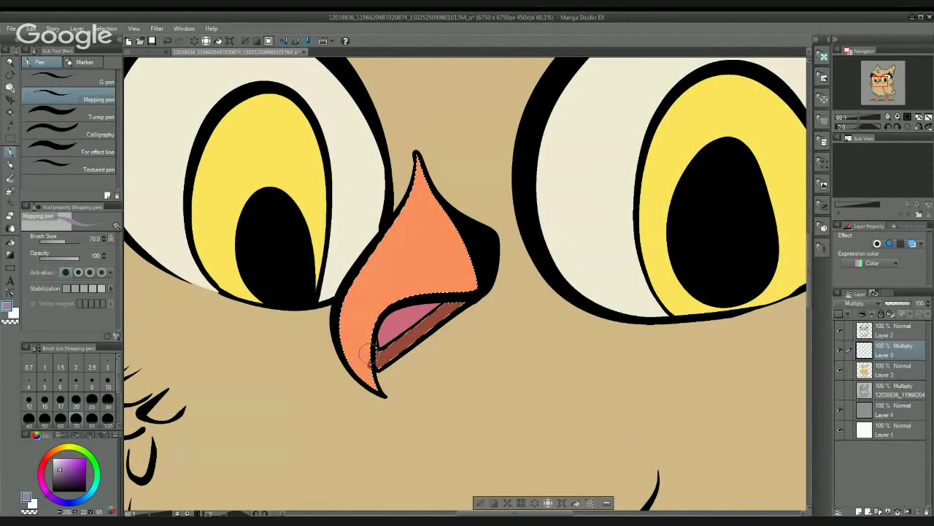
key("e")
key("p")
mouse_move(378, 363)
left_mouse_down()
mouse_move(409, 344)
mouse_move(383, 343)
mouse_move(547, 208)
left_mouse_up()
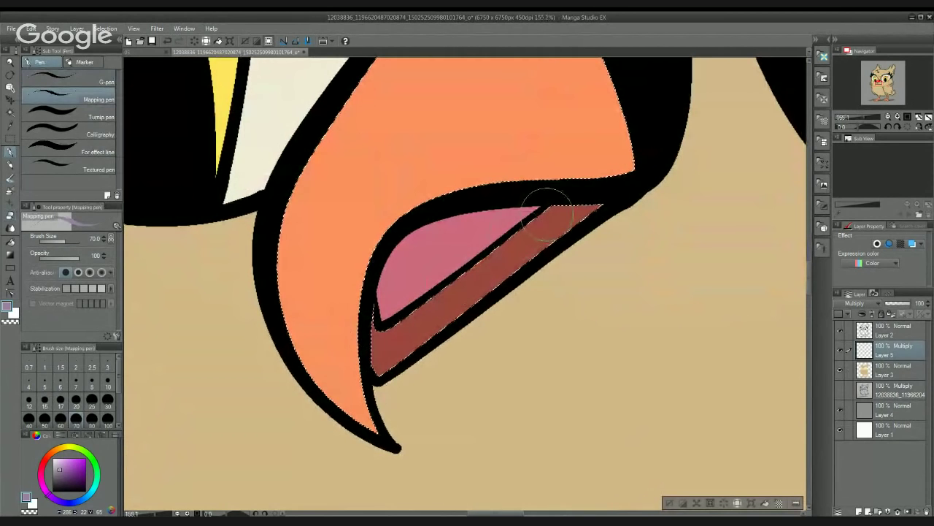
scroll(548, 277, "down", 6)
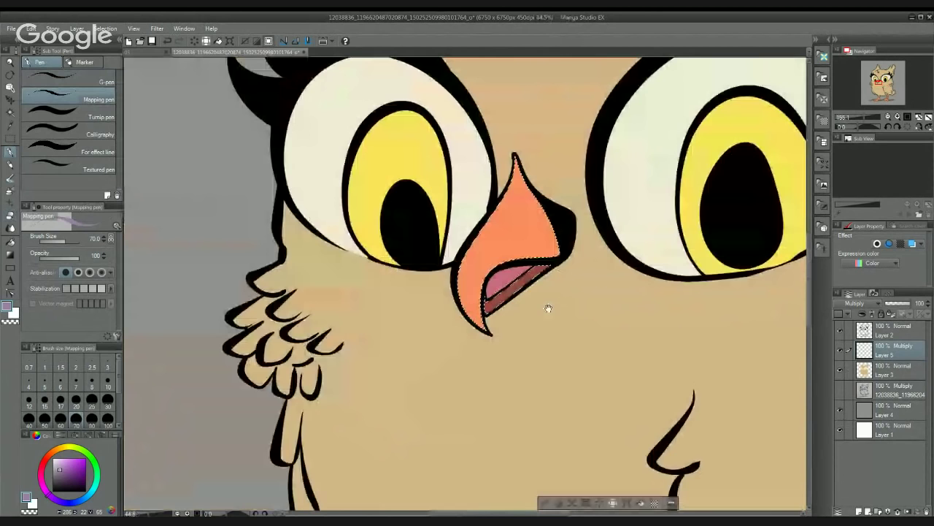
Step: Draw a small nostril on the upper beak and a curved shadow edge running from its tip down to the mouth
scroll(548, 308, "up", 3)
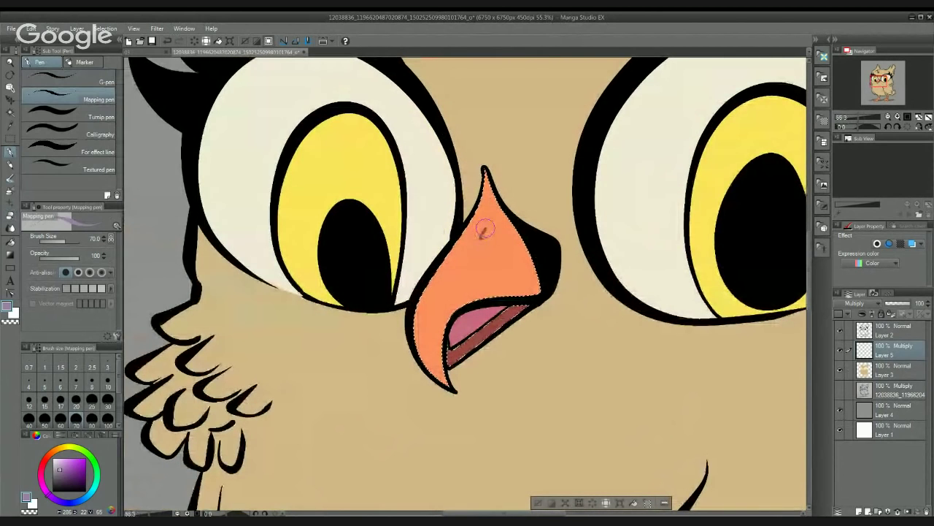
mouse_move(485, 228)
left_mouse_down()
mouse_move(491, 256)
mouse_move(503, 204)
left_mouse_up()
mouse_move(464, 325)
left_mouse_down()
mouse_move(451, 305)
mouse_move(449, 266)
left_mouse_up()
key("ctrl+z")
mouse_move(463, 321)
left_mouse_down()
mouse_move(450, 292)
mouse_move(461, 250)
mouse_move(501, 222)
mouse_move(462, 310)
mouse_move(459, 251)
mouse_move(532, 185)
mouse_move(499, 99)
left_mouse_up()
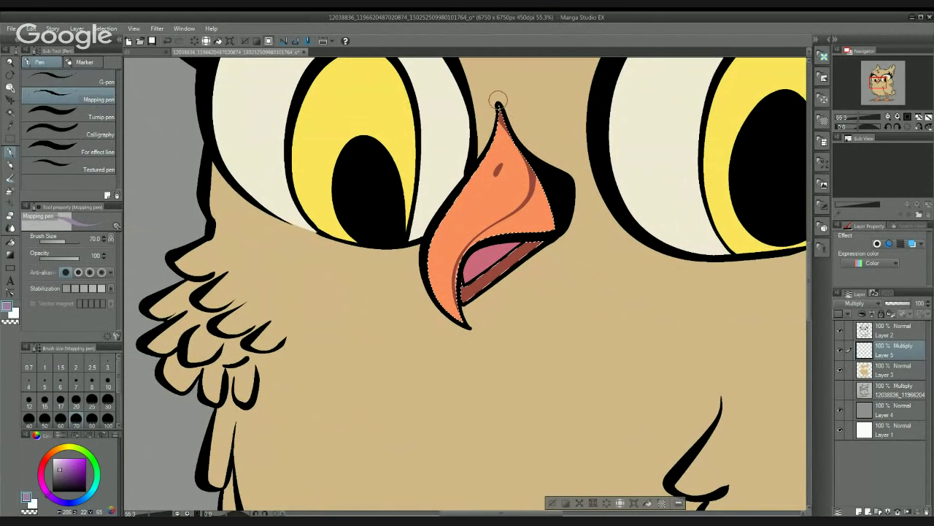
Step: Fill the enclosed shadow area on the upper beak, between the curved edge and the mouth line
scroll(511, 146, "down", 1)
key("g")
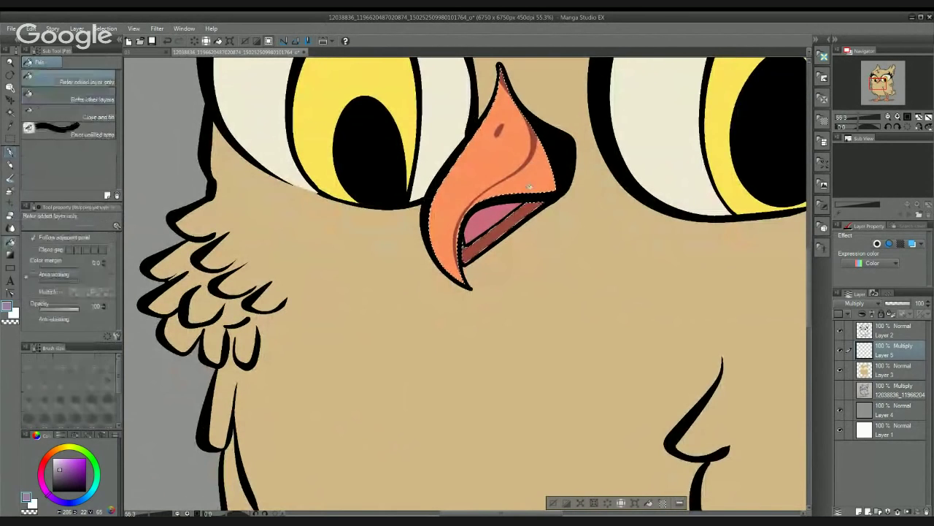
left_click(531, 187)
left_click_drag(521, 212, 458, 238)
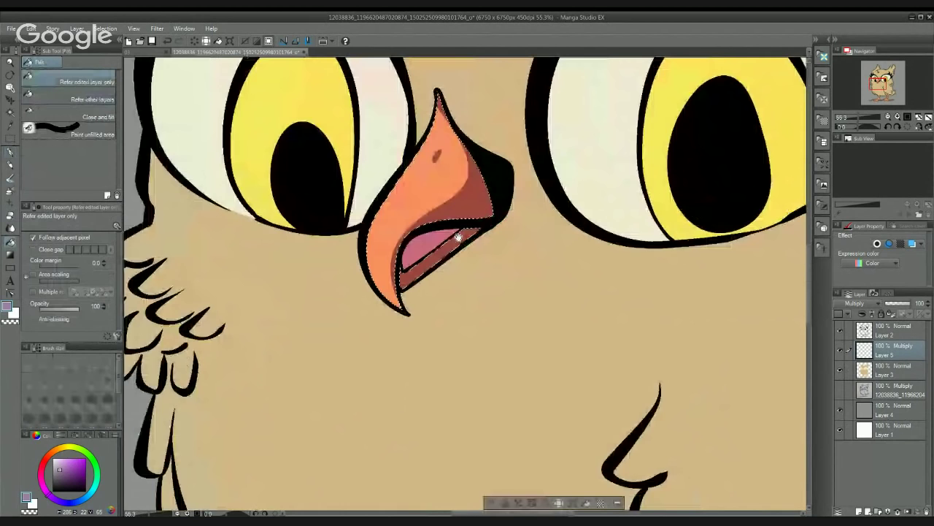
Step: Draw a scalloped shadow edge with the Mapping pen across the upper part of the leg on the picture's left
scroll(489, 295, "down", 4)
key("p")
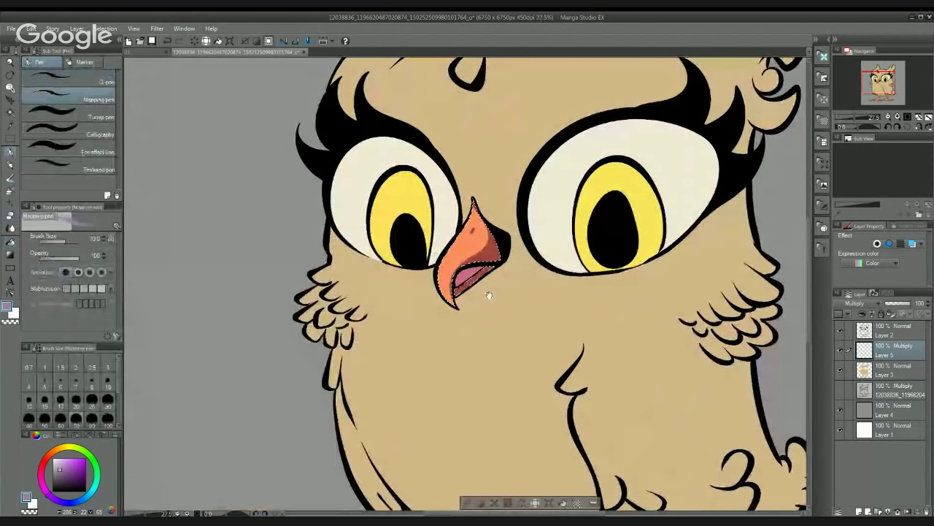
left_click_drag(489, 295, 464, 188)
left_click_drag(539, 460, 481, 161)
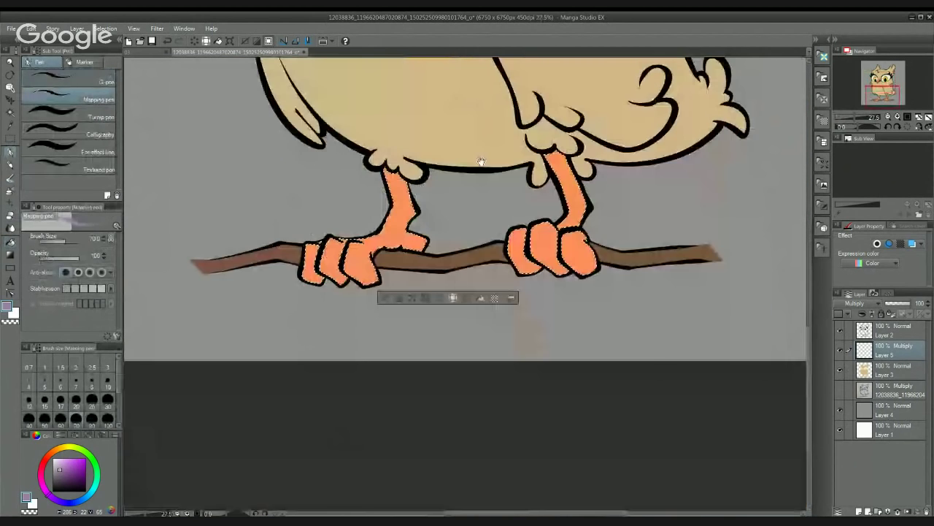
scroll(394, 190, "up", 2)
scroll(400, 189, "down", 1)
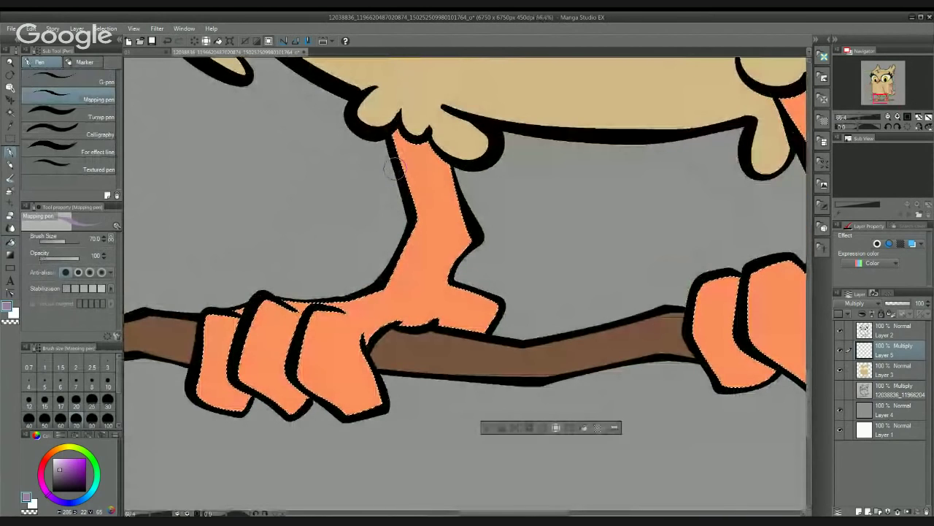
scroll(385, 183, "down", 4)
scroll(453, 170, "up", 4)
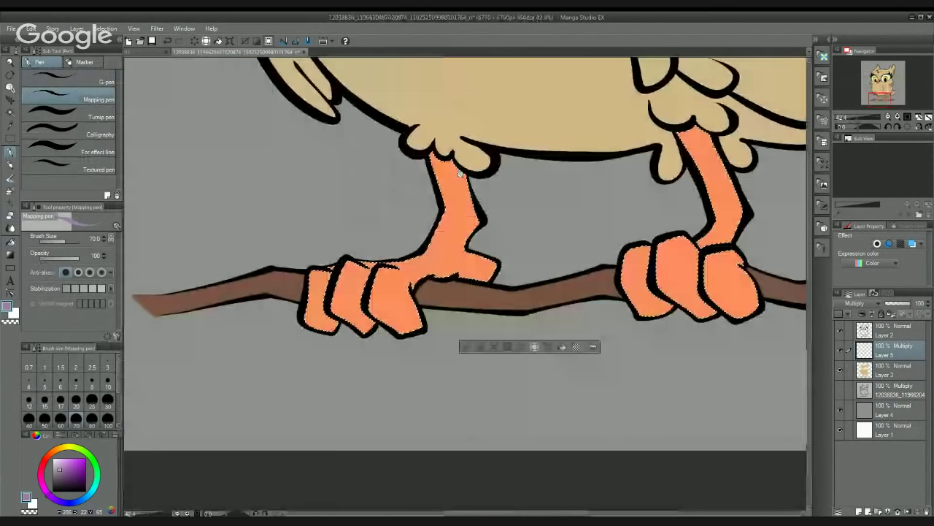
scroll(461, 172, "up", 1)
left_click_drag(427, 194, 470, 200)
scroll(540, 247, "up", 1)
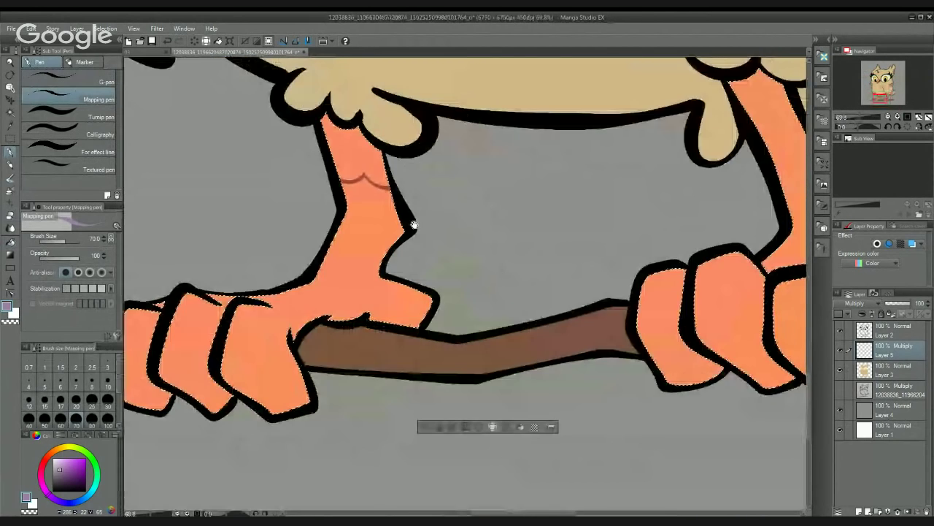
Step: Draw a scalloped shadow edge across the picture's right leg and shade along its outer side down to the toes
left_click_drag(414, 225, 153, 322)
mouse_move(519, 269)
left_mouse_down()
mouse_move(526, 253)
mouse_move(551, 266)
mouse_move(575, 257)
left_mouse_up()
left_click_drag(548, 306, 520, 202)
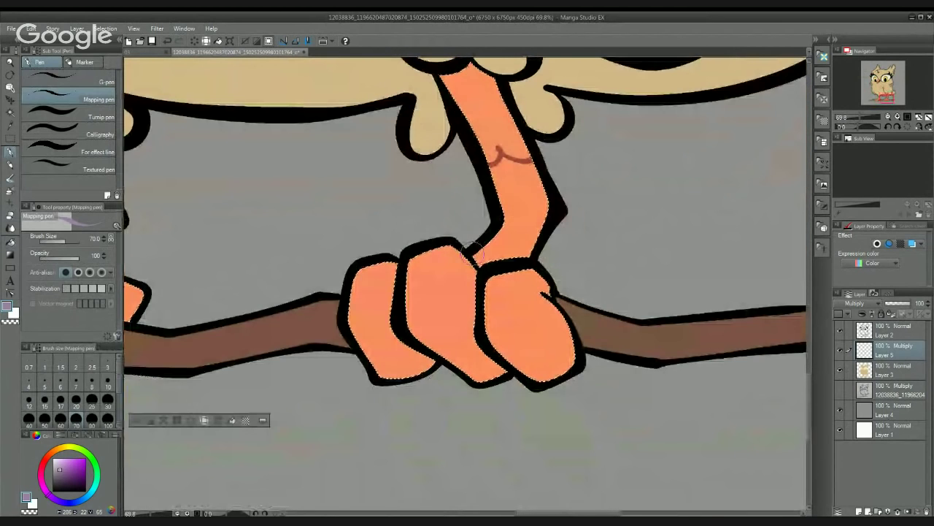
mouse_move(474, 252)
left_mouse_down()
mouse_move(524, 253)
mouse_move(547, 232)
mouse_move(530, 165)
mouse_move(547, 209)
mouse_move(530, 248)
mouse_move(534, 263)
mouse_move(567, 170)
left_mouse_up()
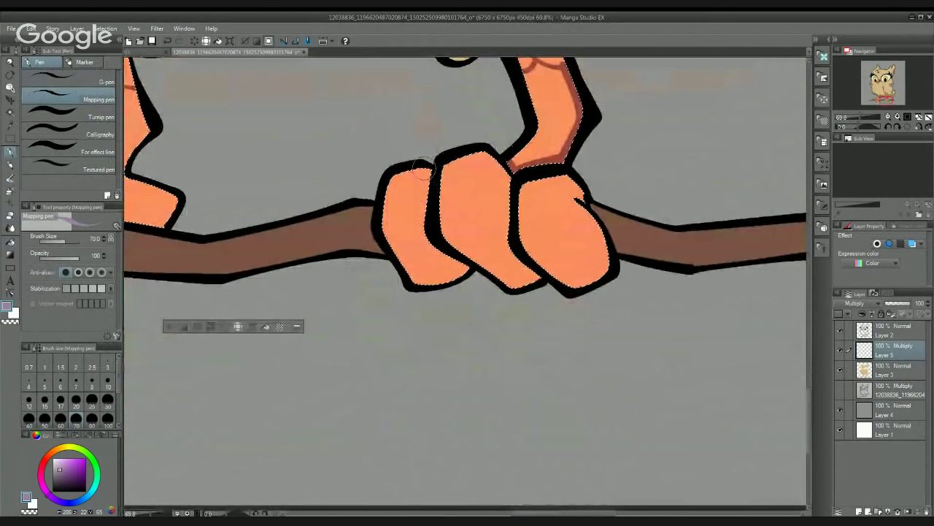
Step: Draw curved shadow edges down the side and across the lower part of each toe on the picture's right foot
mouse_move(427, 165)
left_mouse_down()
mouse_move(416, 221)
mouse_move(387, 242)
left_mouse_up()
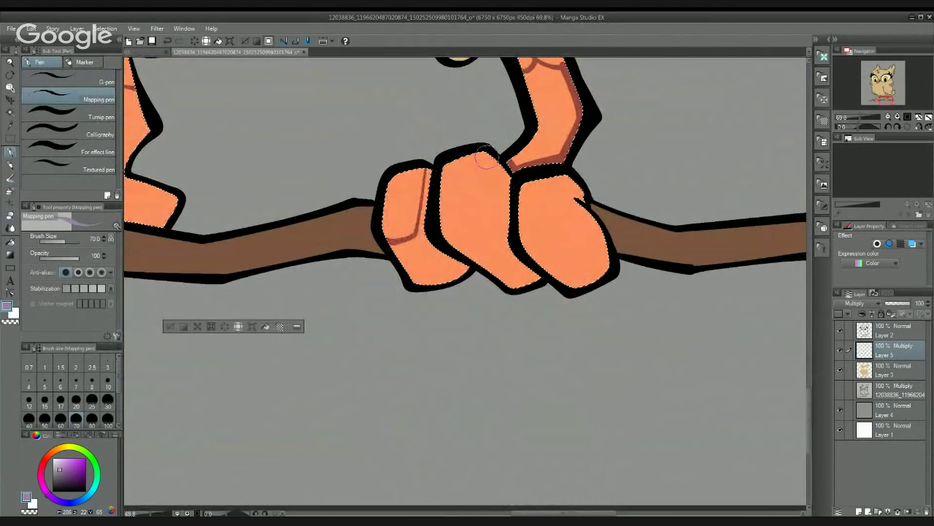
mouse_move(493, 157)
left_mouse_down()
mouse_move(483, 229)
mouse_move(443, 234)
left_mouse_up()
left_click_drag(566, 219, 500, 208)
mouse_move(492, 155)
left_mouse_down()
mouse_move(502, 213)
mouse_move(482, 237)
mouse_move(449, 231)
mouse_move(481, 237)
mouse_move(663, 219)
left_mouse_up()
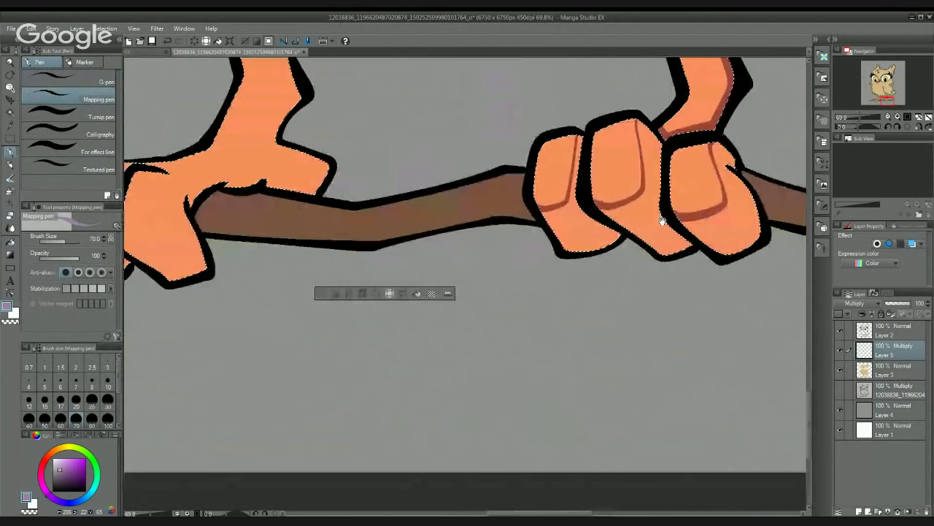
Step: Draw shadow edges on the three toes of the picture's left foot and continue the line up along its leg
left_click_drag(216, 190, 500, 281)
mouse_move(299, 352)
left_mouse_down()
mouse_move(311, 351)
mouse_move(326, 292)
mouse_move(347, 260)
mouse_move(336, 266)
left_mouse_up()
left_click_drag(370, 293, 355, 242)
mouse_move(328, 286)
left_mouse_down()
mouse_move(360, 298)
mouse_move(342, 284)
mouse_move(364, 286)
mouse_move(391, 218)
left_mouse_up()
key("ctrl+z")
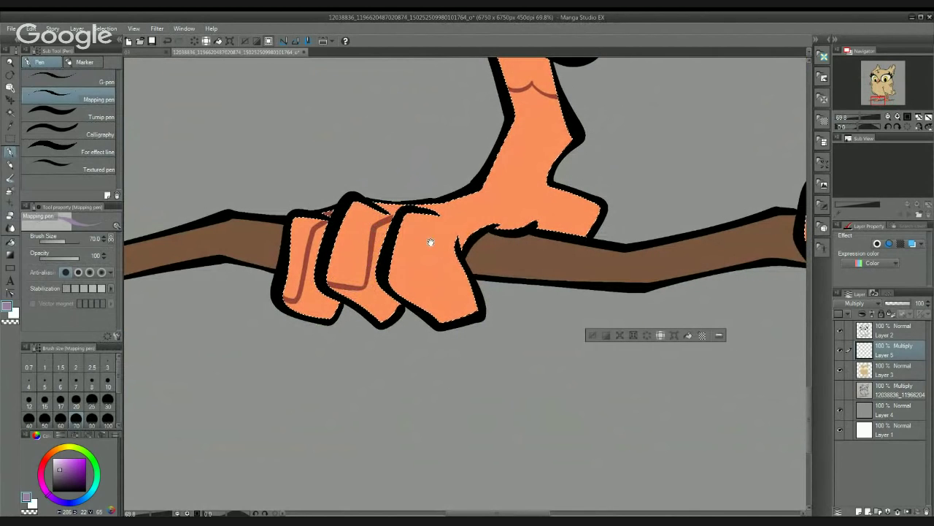
mouse_move(399, 279)
left_mouse_down()
mouse_move(394, 237)
mouse_move(445, 252)
mouse_move(449, 215)
mouse_move(438, 199)
mouse_move(488, 172)
mouse_move(467, 253)
mouse_move(449, 221)
mouse_move(468, 213)
mouse_move(508, 146)
mouse_move(500, 99)
left_mouse_up()
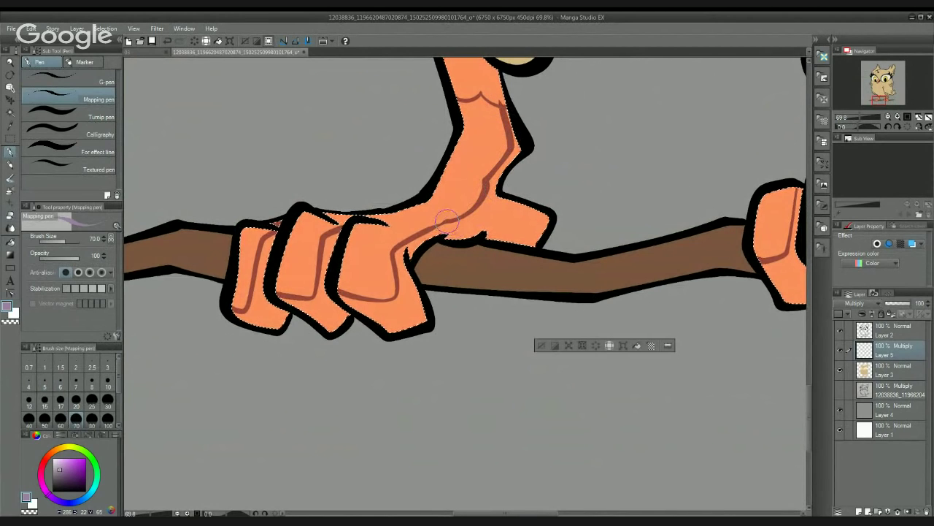
left_click_drag(468, 215, 480, 188)
Step: Fill the outlined shadow areas on the picture's left leg, back toe and front toes
scroll(482, 197, "down", 5)
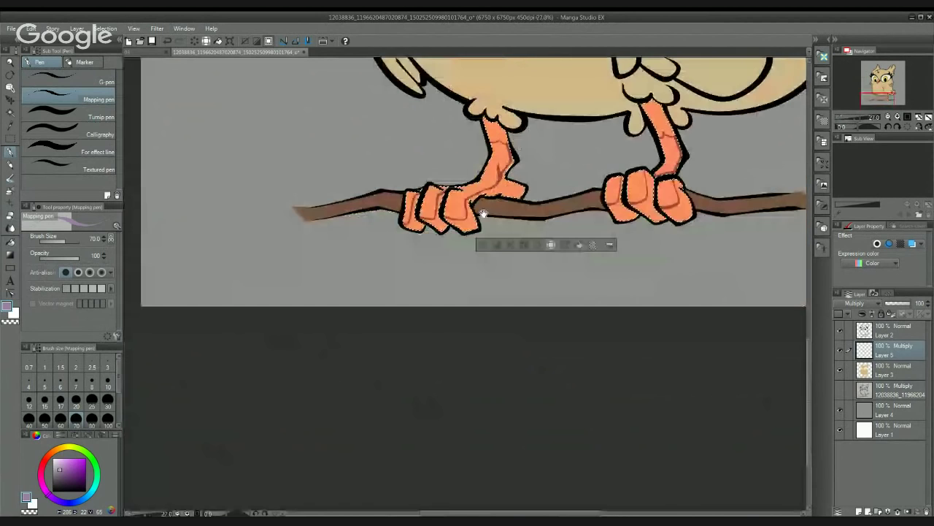
mouse_move(483, 213)
left_mouse_down()
mouse_move(444, 314)
mouse_move(400, 316)
left_mouse_up()
key("g")
left_click(413, 233)
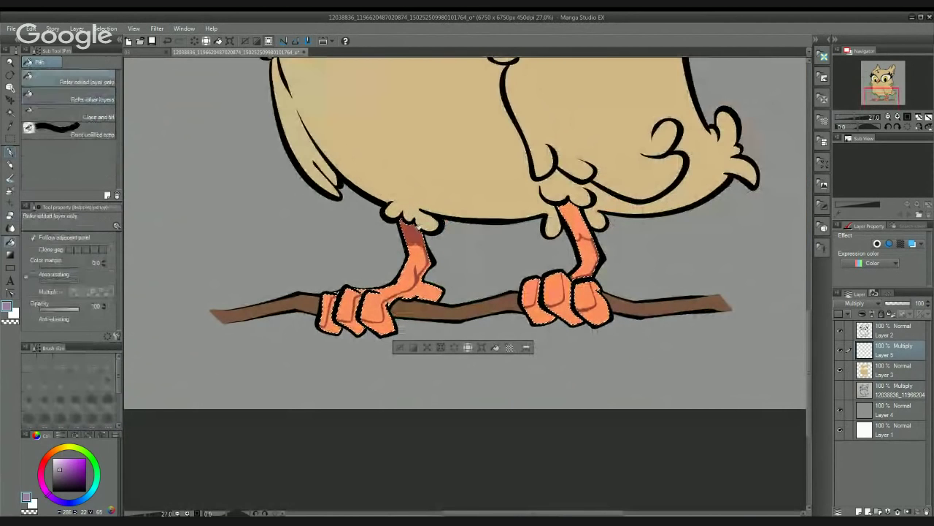
left_click(429, 292)
left_click(381, 325)
key("ctrl+z")
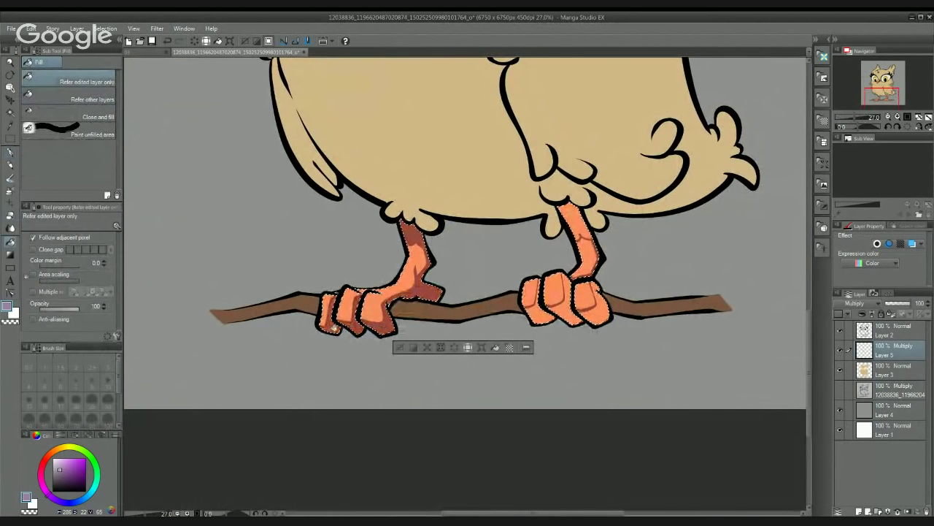
Step: Fill the outlined shadow areas on the three toes and the upper leg on the picture's right
left_click(600, 310)
left_click(569, 314)
left_click(540, 314)
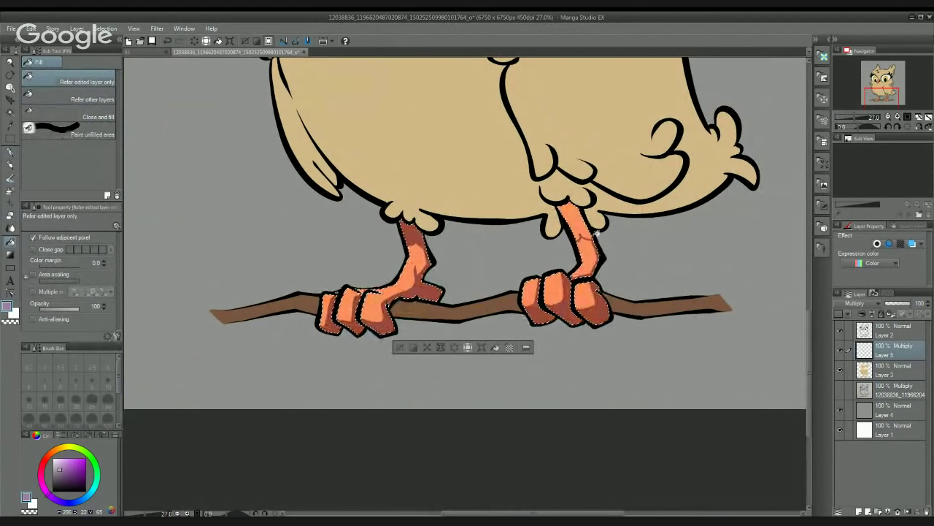
left_click(576, 224)
Step: Add a new layer above the shading layer, set its blending mode to Multiply, and make the Mapping pen active
left_click_drag(651, 247, 617, 310)
scroll(606, 284, "down", 6)
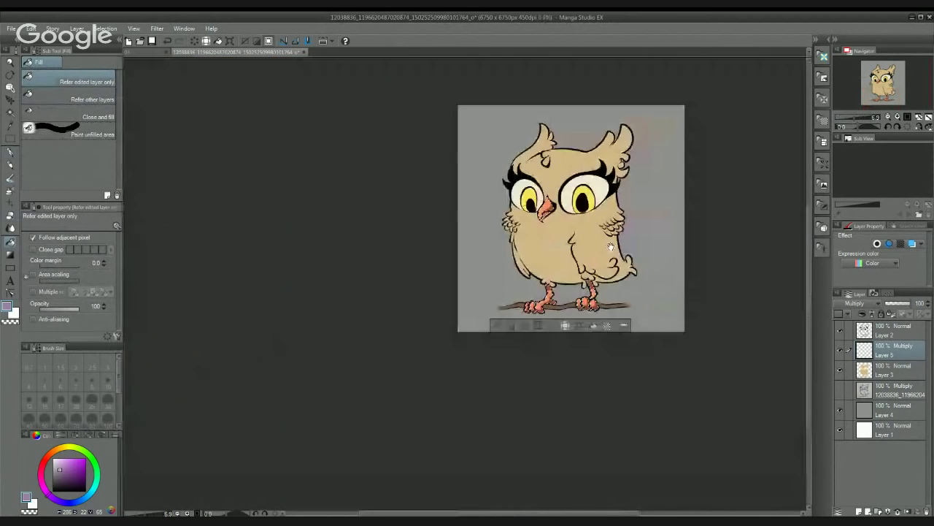
left_click_drag(590, 238, 452, 188)
left_click(10, 153)
scroll(453, 188, "up", 1)
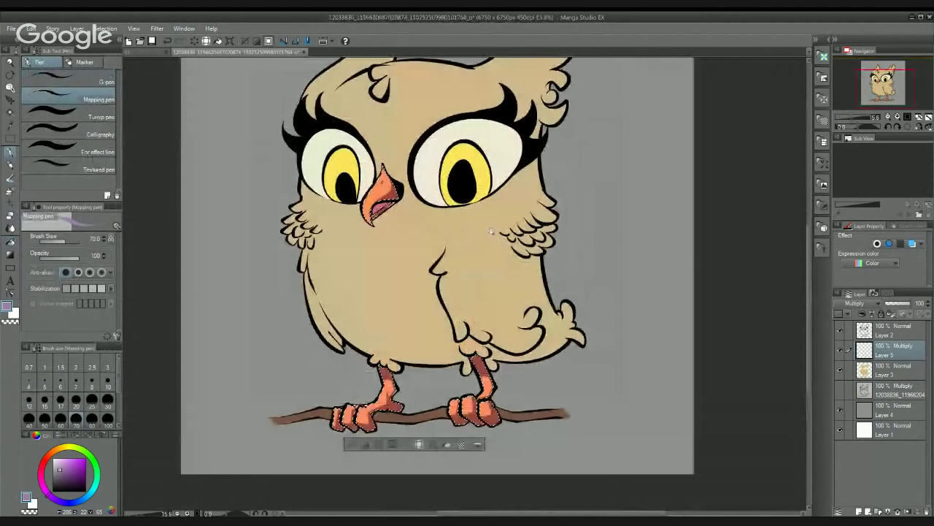
left_click_drag(491, 231, 483, 232)
left_click_drag(483, 232, 473, 109)
left_click(859, 511)
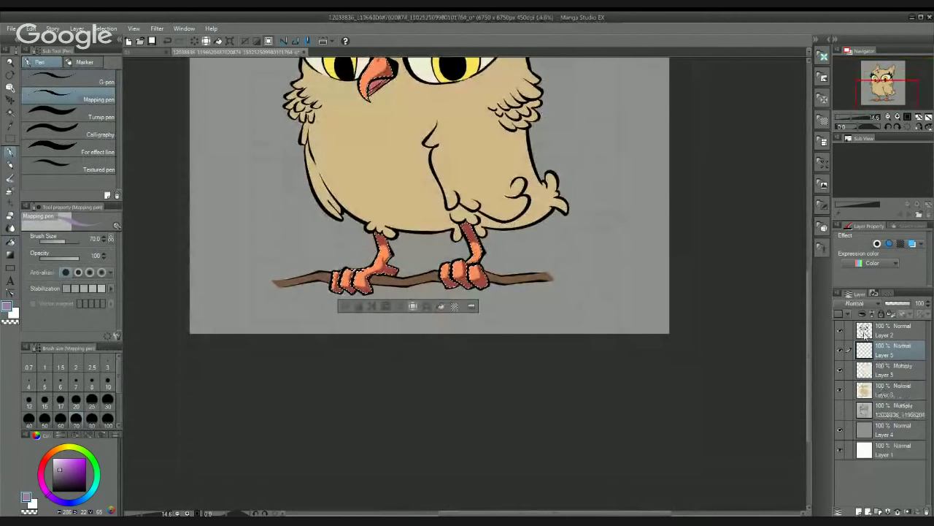
left_click(858, 303)
left_click(858, 325)
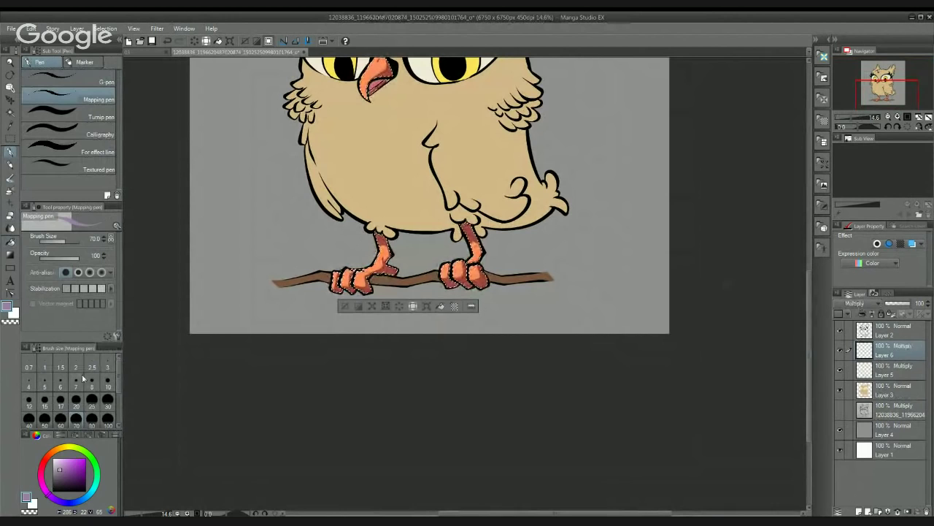
Step: Switch to the secondary colour and set it to a soft red with hue 4, saturation 37 and value 79
key("x")
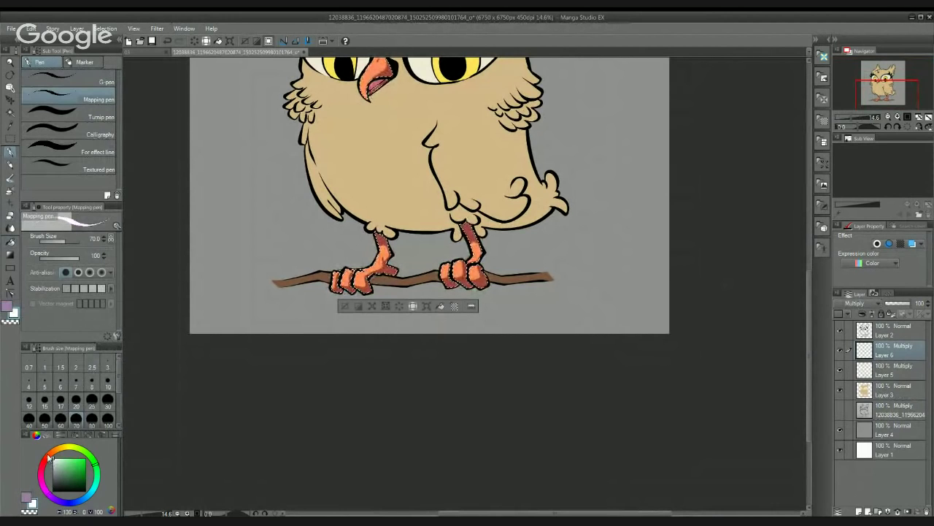
left_click(49, 458)
left_click(63, 463)
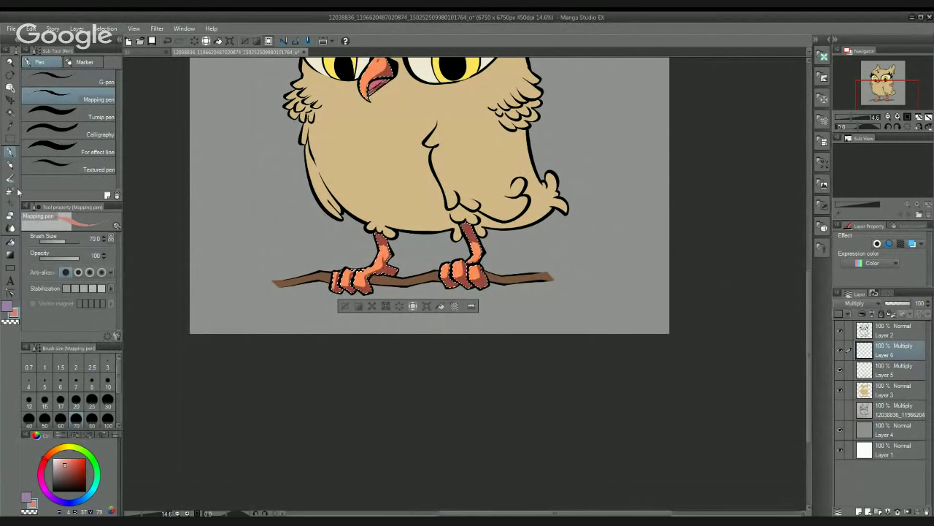
scroll(408, 234, "up", 6)
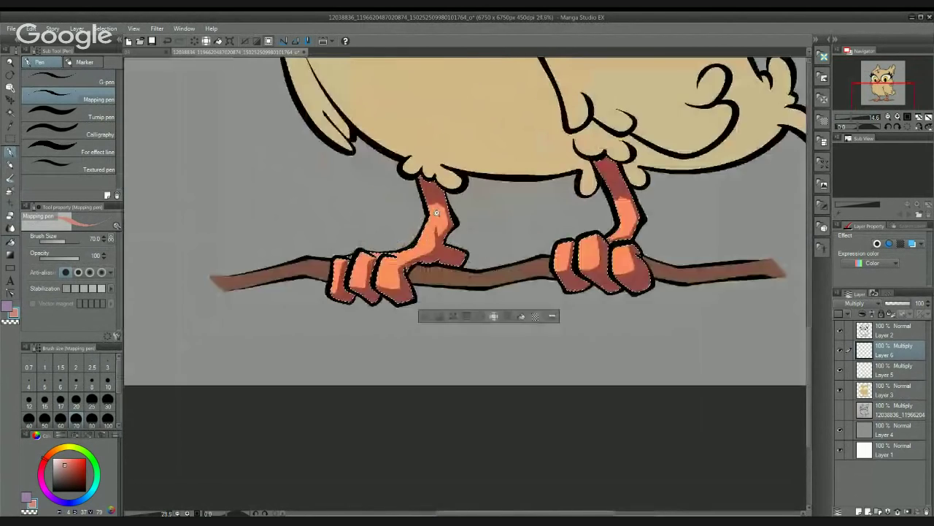
scroll(430, 171, "up", 3)
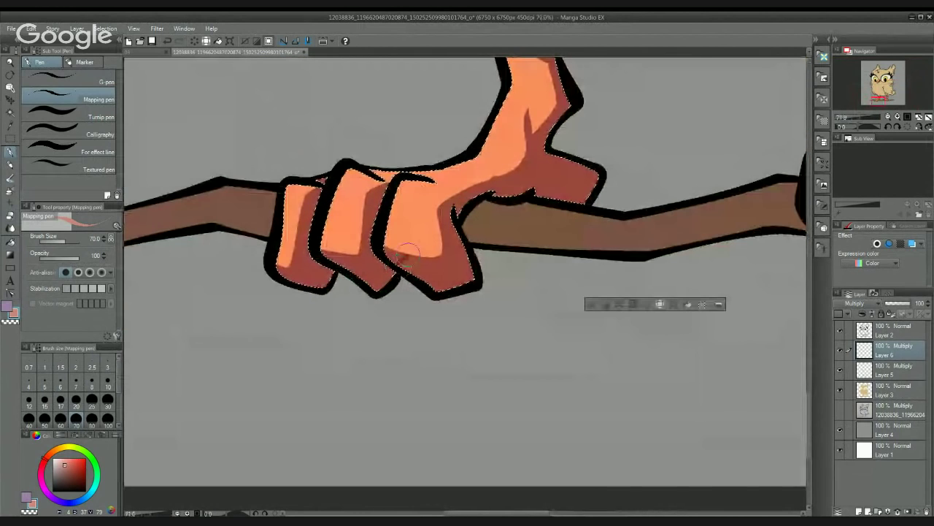
left_click(61, 470)
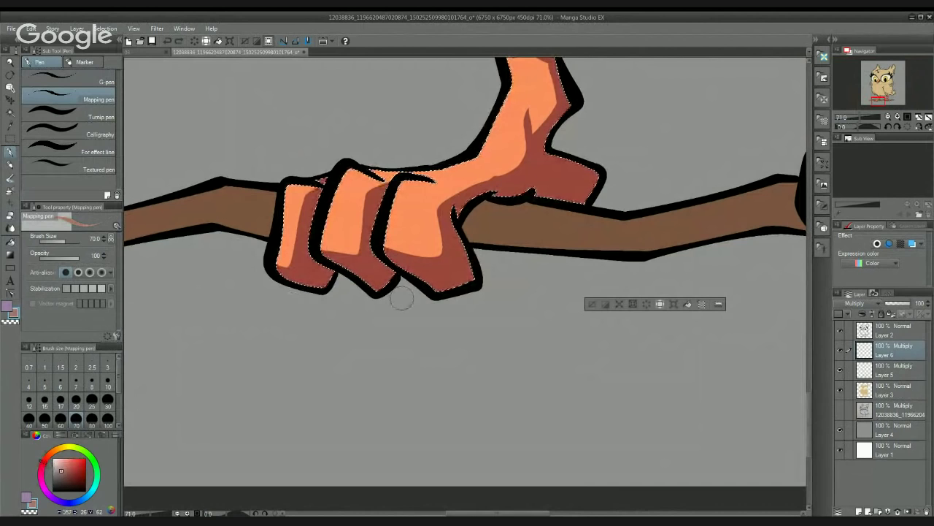
left_click_drag(474, 221, 424, 393)
left_click_drag(444, 194, 478, 206)
key("ctrl+z")
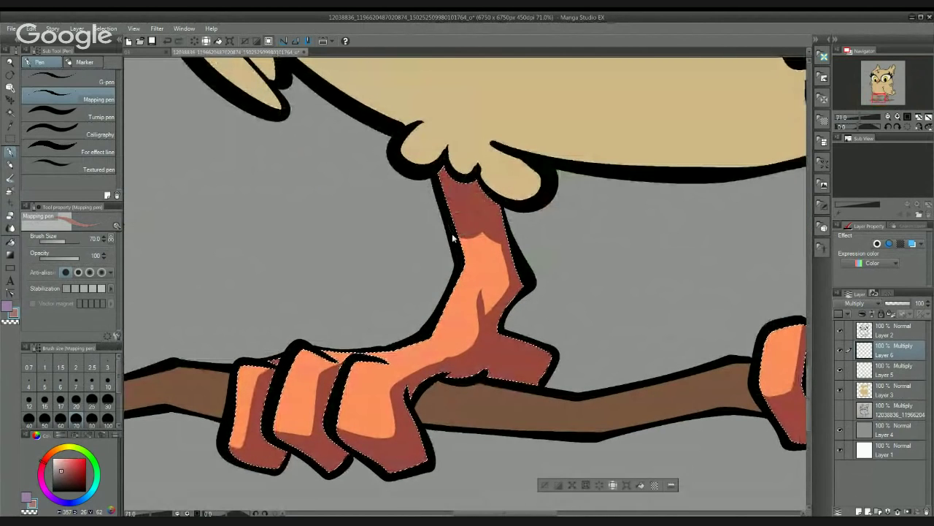
Step: Set the drawing colour to hue 357, saturation 43 and value 82, and draw curved bands across the picture's left leg
left_click(65, 466)
left_click(66, 464)
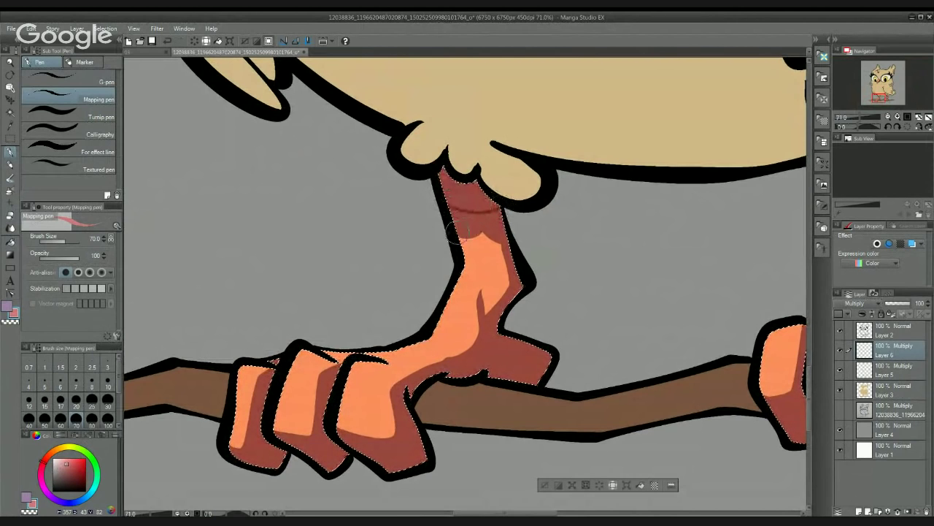
left_click_drag(458, 229, 470, 240)
left_click_drag(521, 252, 514, 181)
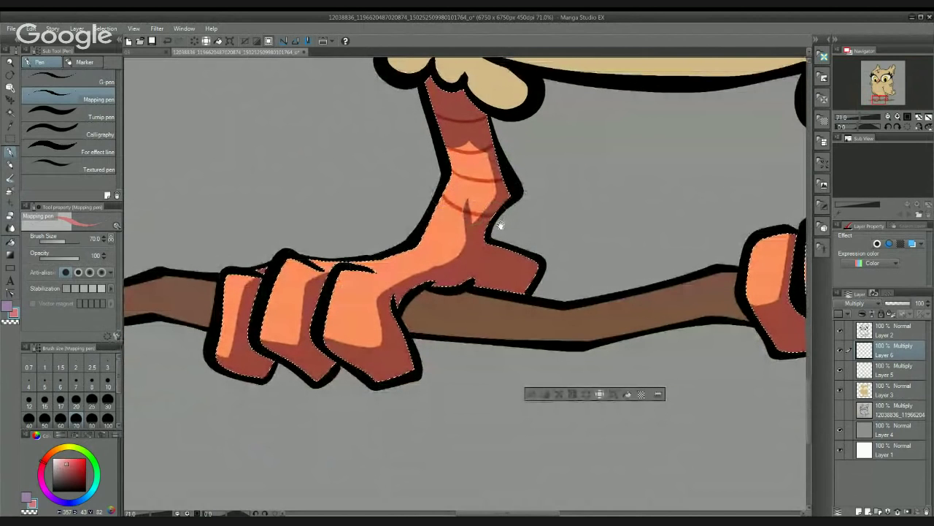
left_click_drag(501, 227, 508, 198)
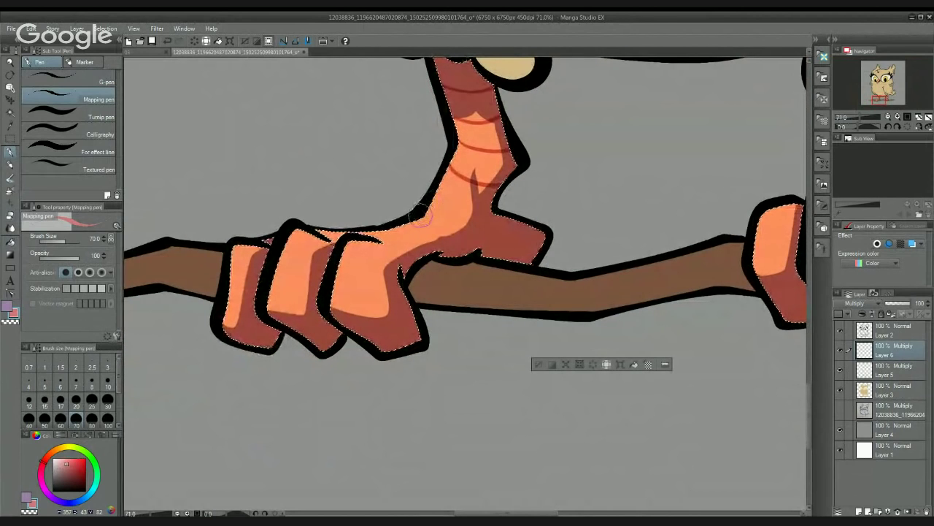
Step: Draw curved bands across the ankle and back toe of the foot on the picture's left
mouse_move(499, 218)
left_mouse_down()
mouse_move(516, 202)
mouse_move(522, 235)
mouse_move(549, 218)
mouse_move(527, 242)
left_mouse_up()
key("ctrl+z")
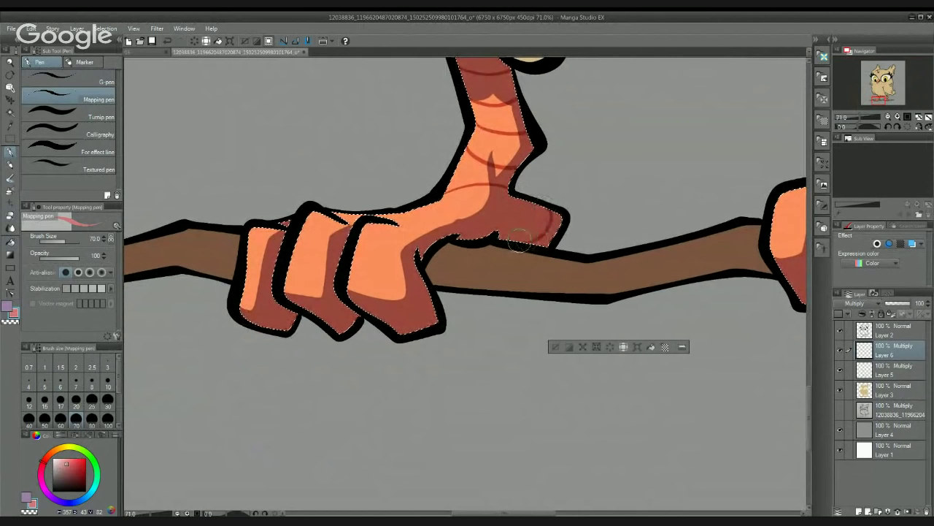
left_click_drag(524, 196, 497, 234)
key("ctrl+z")
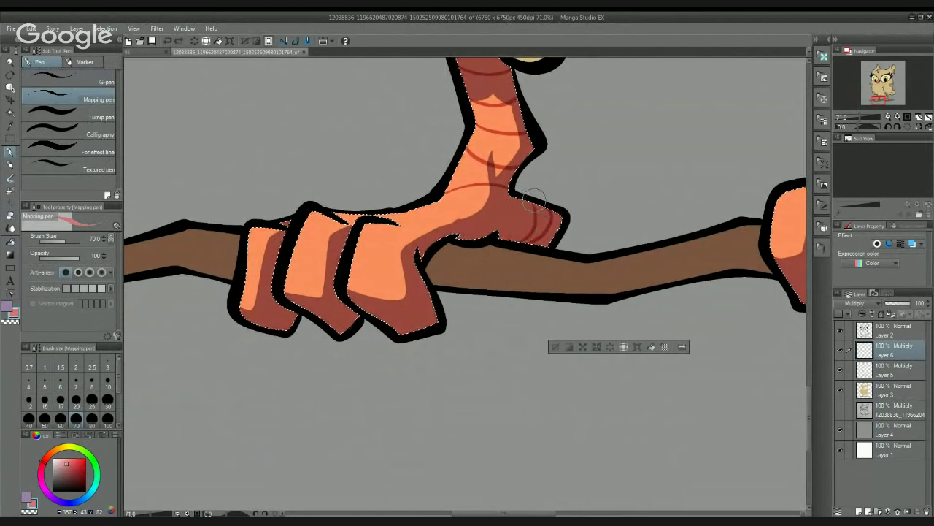
key("ctrl+y")
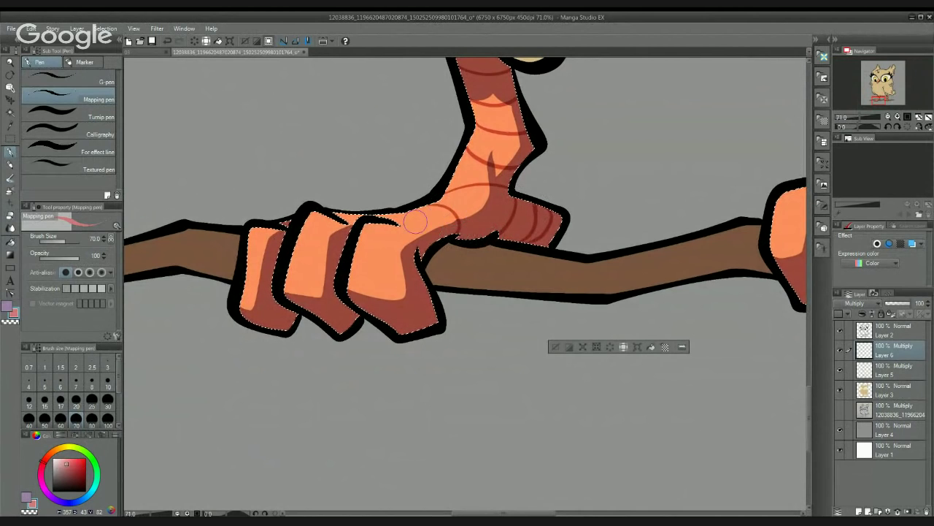
Step: Draw curved bands over the top of the left foot and down its front toe nearest the ankle
mouse_move(404, 212)
left_mouse_down()
mouse_move(426, 249)
mouse_move(367, 228)
mouse_move(378, 221)
mouse_move(405, 235)
left_mouse_up()
left_click_drag(427, 274, 433, 223)
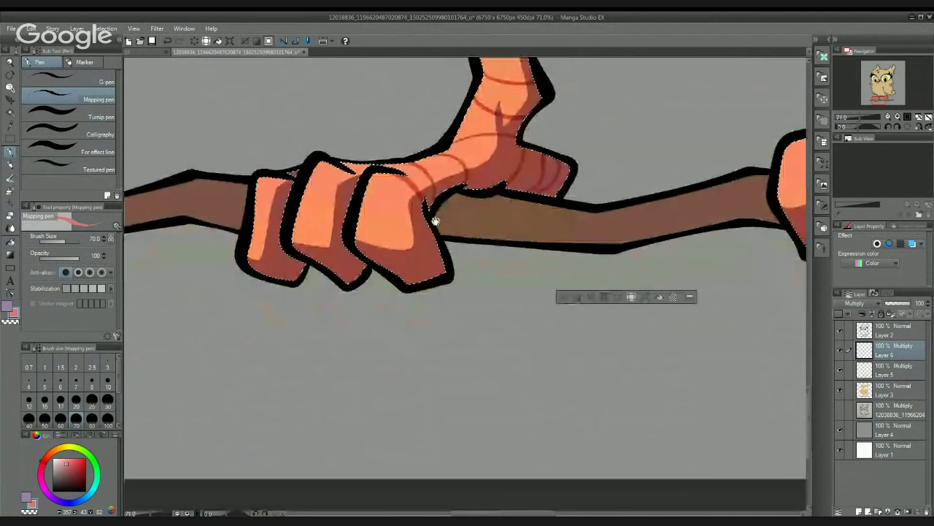
mouse_move(359, 250)
left_mouse_down()
mouse_move(412, 227)
mouse_move(371, 266)
left_mouse_up()
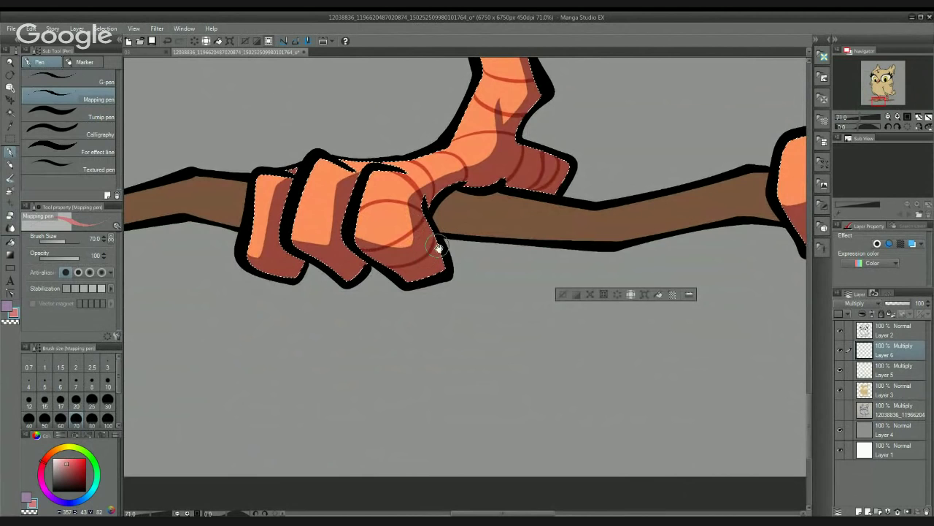
mouse_move(439, 248)
left_mouse_down()
mouse_move(503, 275)
mouse_move(446, 253)
mouse_move(533, 228)
left_mouse_up()
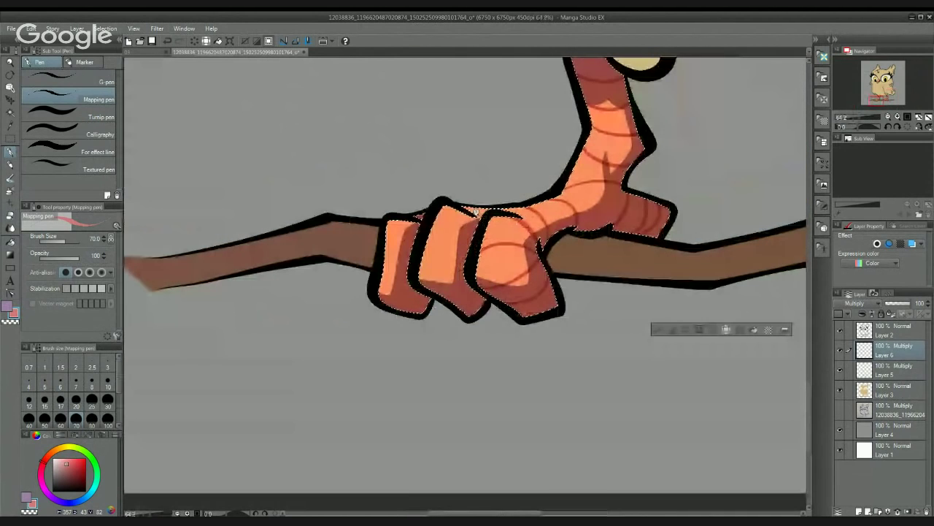
Step: Draw curved bands across the middle and outermost front toes of the left foot, including the small skin area between the toes
mouse_move(464, 208)
left_mouse_down()
mouse_move(479, 216)
mouse_move(499, 208)
left_mouse_up()
scroll(498, 209, "up", 4)
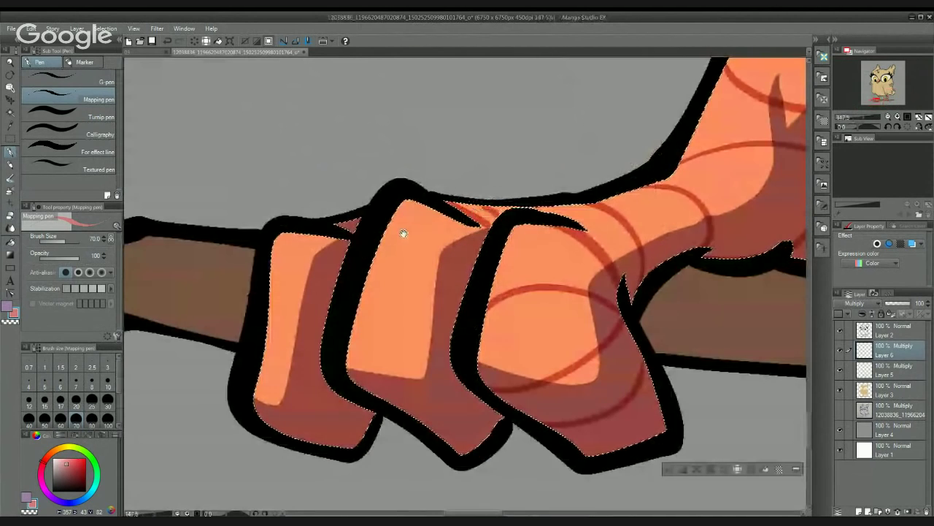
left_click_drag(387, 239, 458, 197)
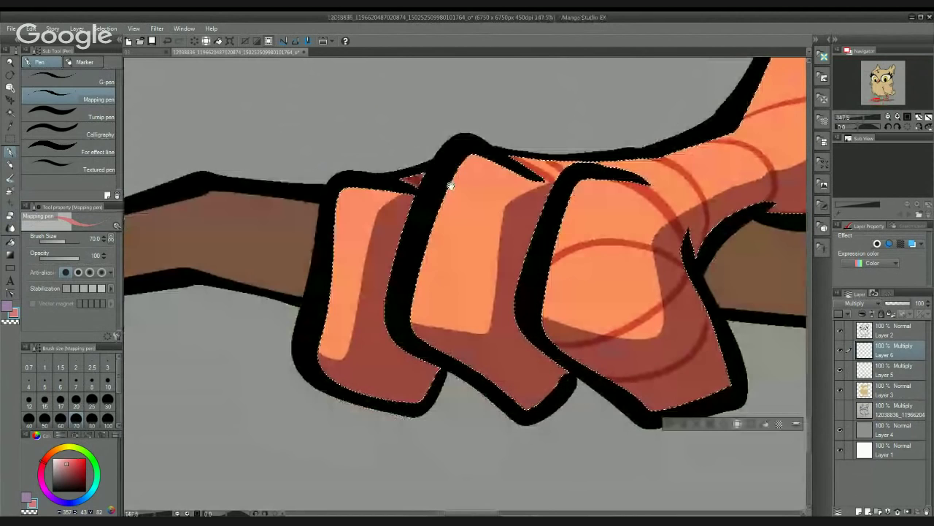
left_click_drag(542, 245, 504, 173)
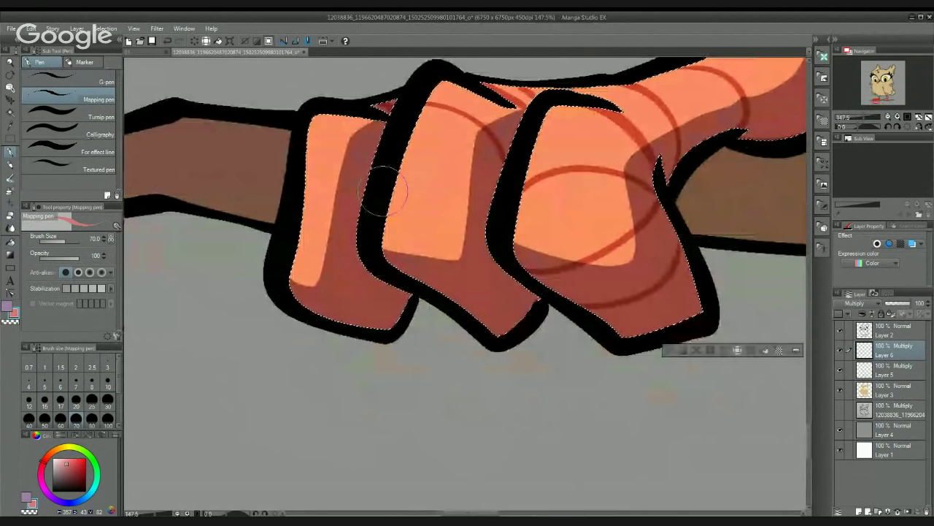
key("ctrl+z")
mouse_move(409, 130)
left_mouse_down()
mouse_move(472, 103)
mouse_move(498, 113)
mouse_move(510, 125)
mouse_move(505, 151)
mouse_move(445, 147)
mouse_move(492, 162)
left_mouse_up()
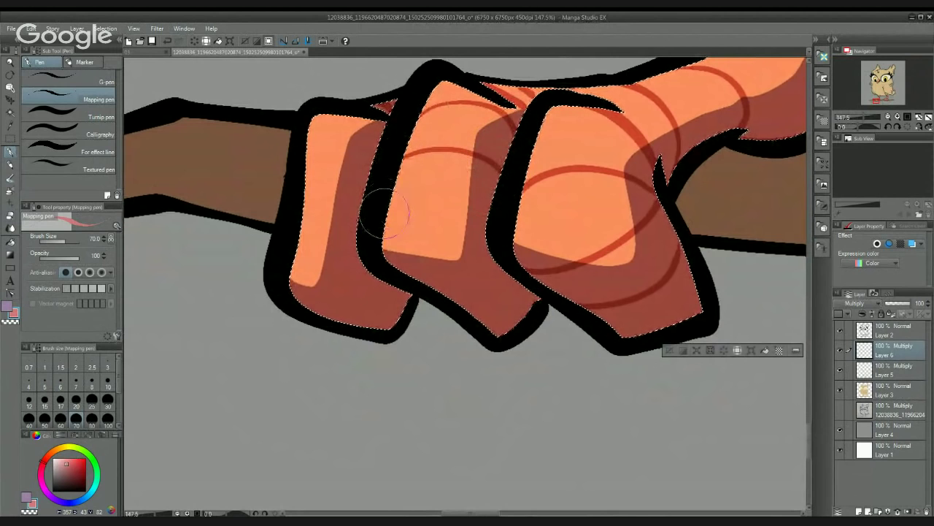
mouse_move(387, 212)
left_mouse_down()
mouse_move(450, 192)
mouse_move(492, 201)
left_mouse_up()
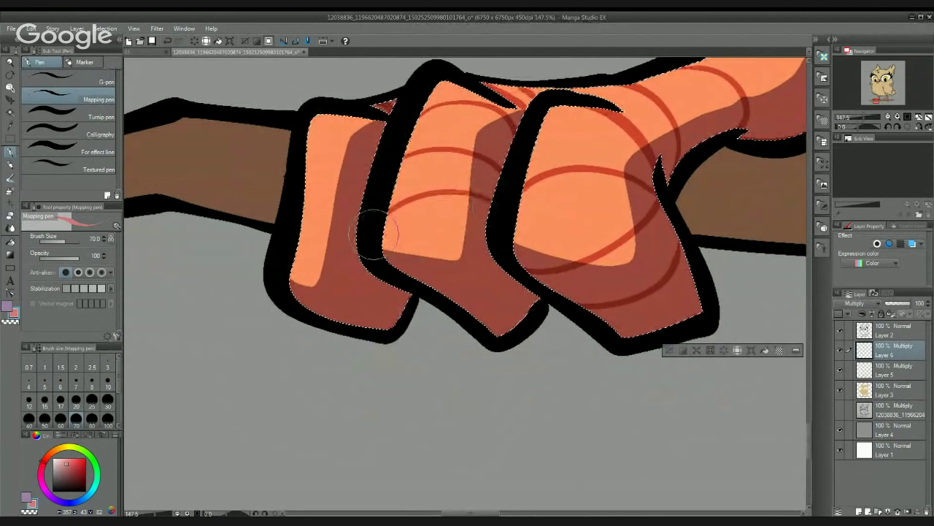
left_click_drag(387, 252, 486, 242)
mouse_move(425, 291)
left_mouse_down()
mouse_move(471, 289)
mouse_move(517, 255)
left_mouse_up()
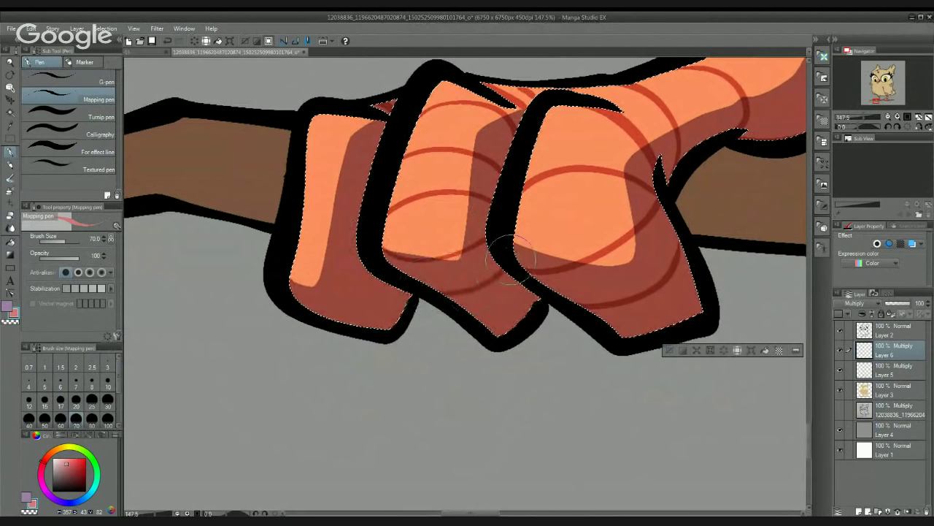
left_click_drag(352, 204, 410, 261)
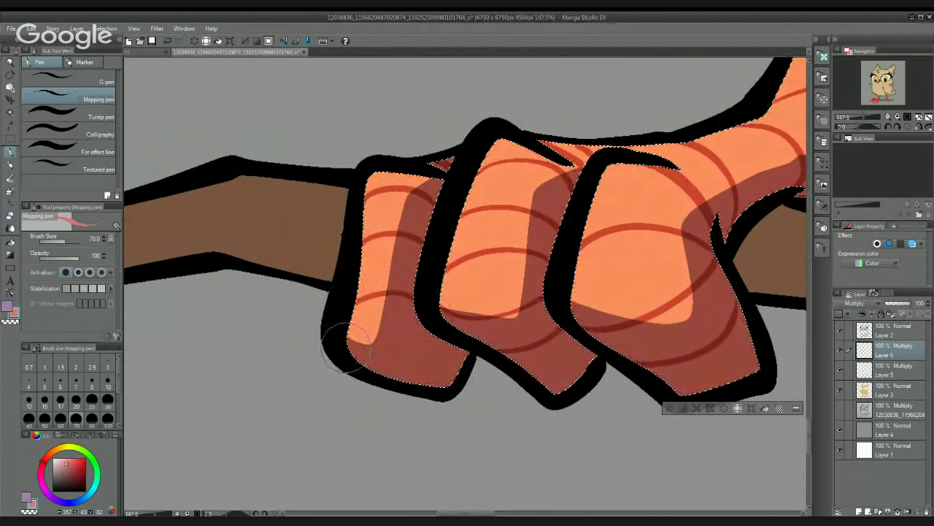
Step: Draw curved bands along the whole leg on the picture's right, from the feathers down to the toes
scroll(449, 301, "down", 1)
scroll(451, 301, "down", 5)
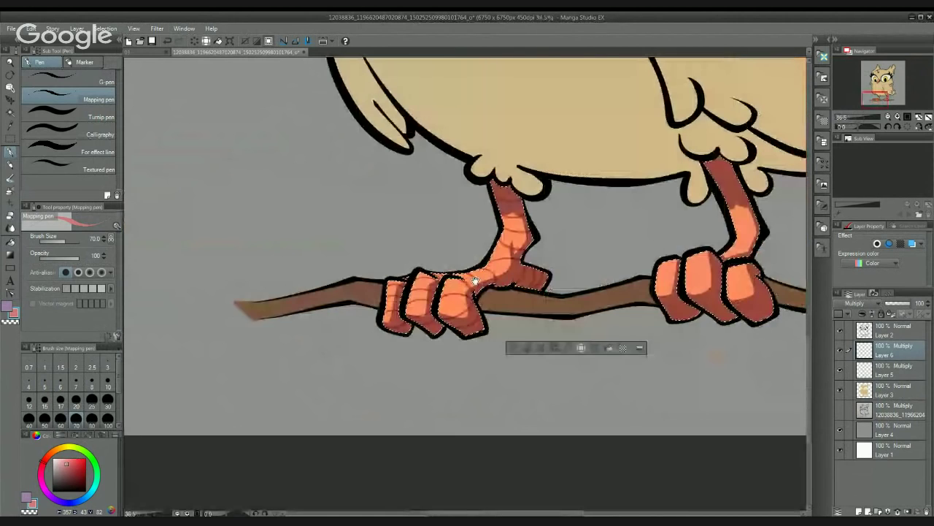
scroll(474, 280, "down", 2)
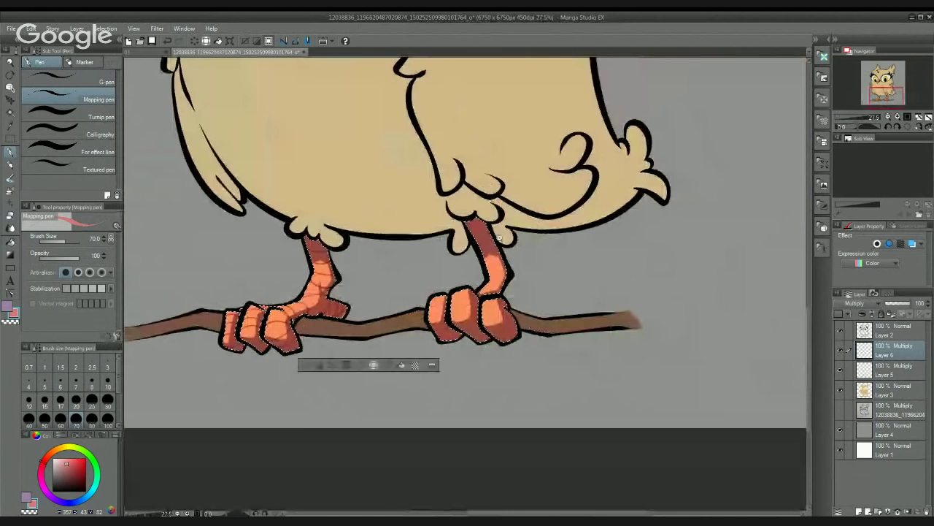
scroll(499, 238, "up", 5)
left_click_drag(416, 205, 475, 185)
mouse_move(472, 222)
left_mouse_down()
mouse_move(465, 191)
mouse_move(483, 202)
left_mouse_up()
left_click_drag(509, 232, 483, 175)
mouse_move(444, 247)
left_mouse_down()
mouse_move(462, 192)
mouse_move(515, 179)
left_mouse_up()
key("ctrl+z")
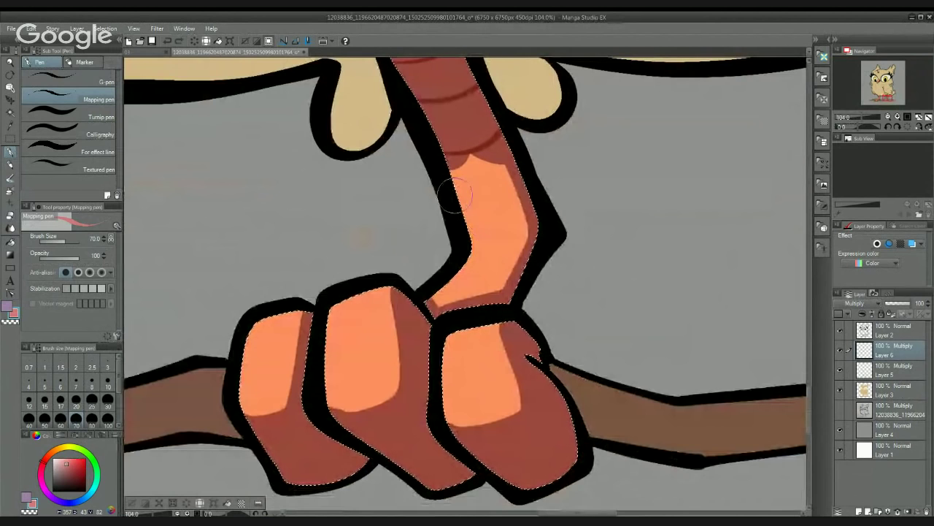
left_click_drag(456, 197, 530, 180)
left_click_drag(468, 238, 546, 233)
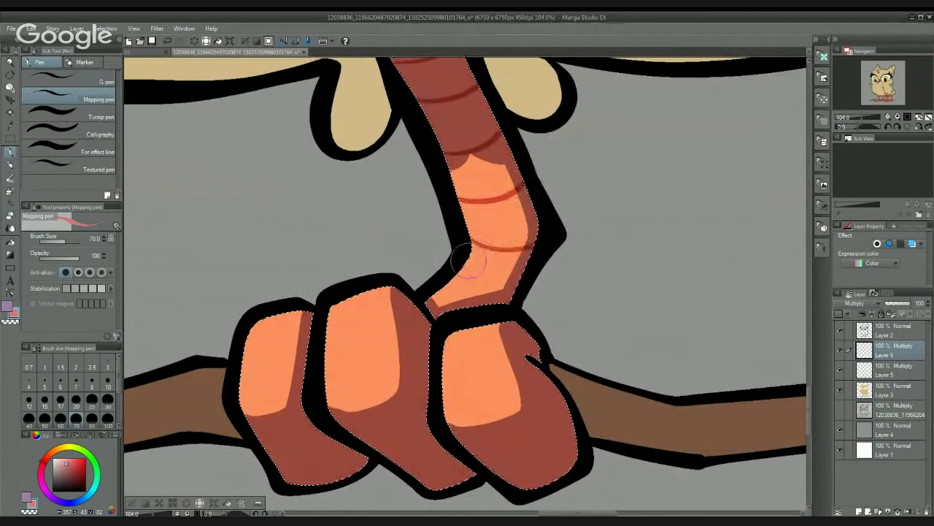
left_click_drag(465, 261, 519, 283)
mouse_move(435, 290)
left_mouse_down()
mouse_move(469, 314)
mouse_move(515, 216)
left_mouse_up()
Step: Draw four curved bands across the leftmost toe of the foot on the picture's right
left_click_drag(277, 253, 340, 246)
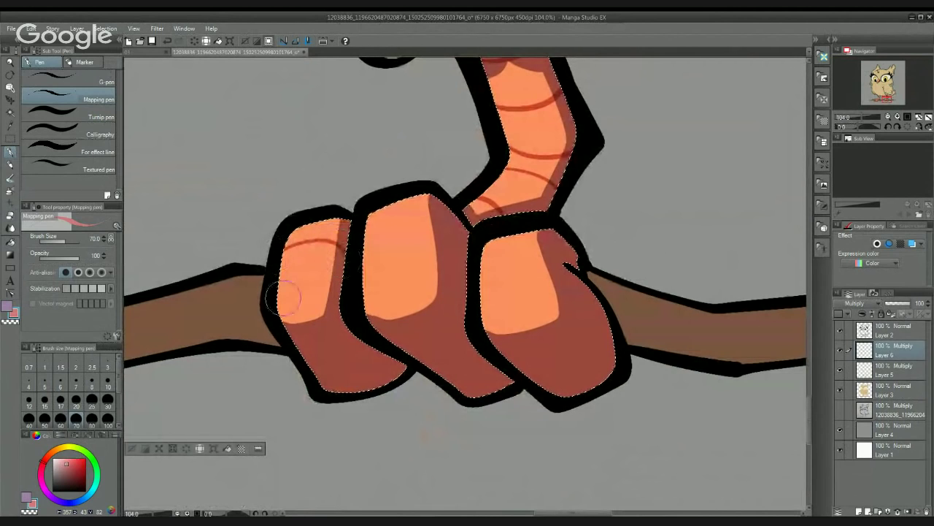
left_click_drag(281, 289, 340, 278)
left_click_drag(278, 348, 311, 344)
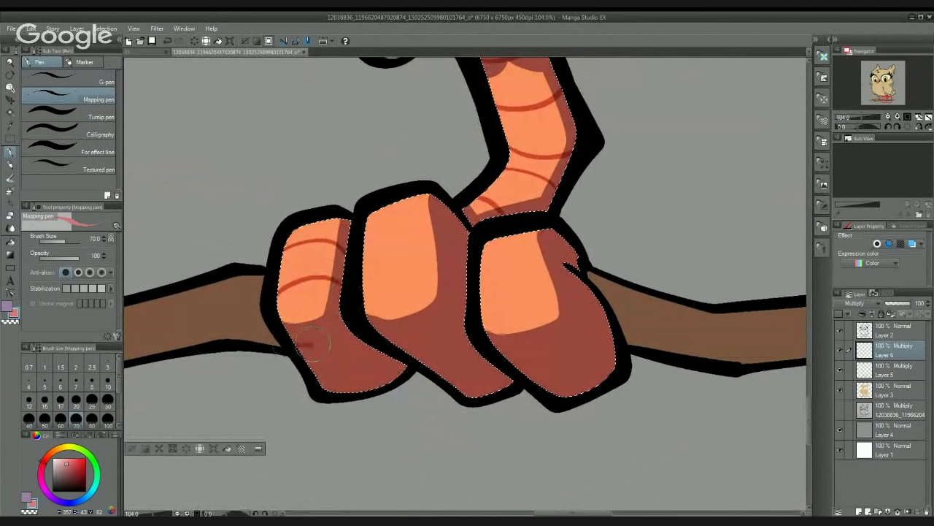
left_click_drag(319, 384, 378, 364)
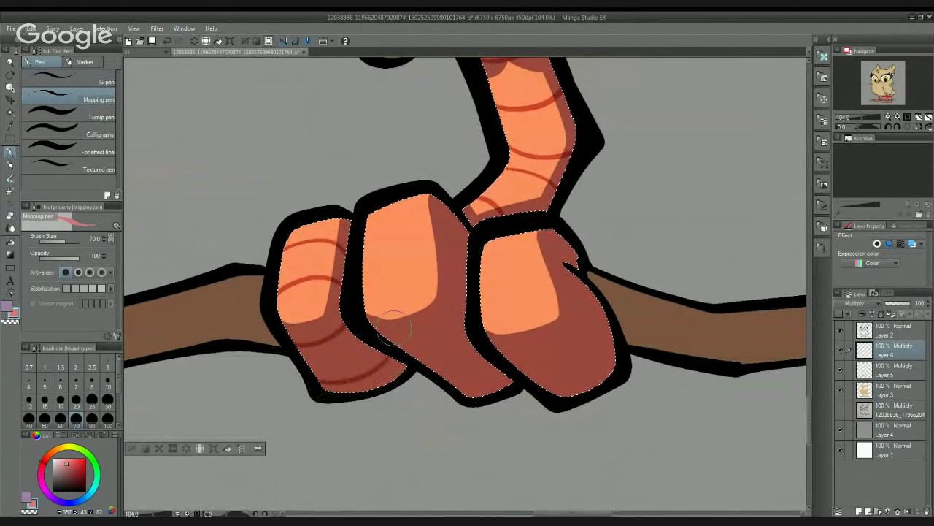
Step: Draw curved bands across the middle toe of the foot on the picture's right
left_click_drag(375, 234, 392, 224)
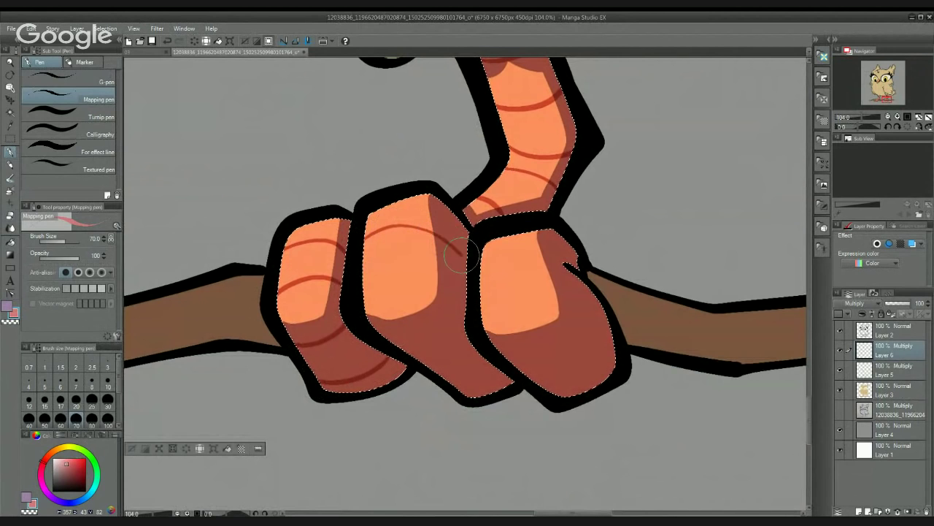
key("ctrl+z")
left_click_drag(363, 237, 416, 211)
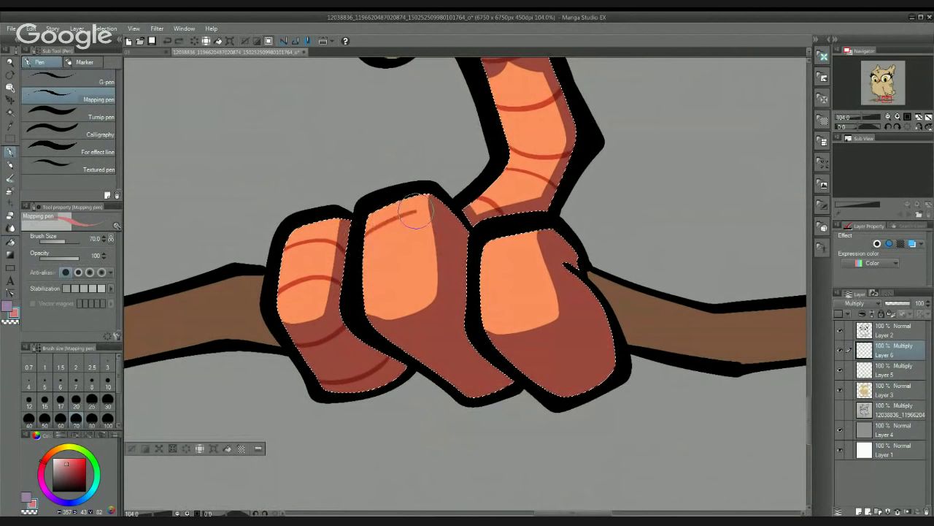
mouse_move(362, 279)
left_mouse_down()
mouse_move(428, 276)
mouse_move(470, 223)
left_mouse_up()
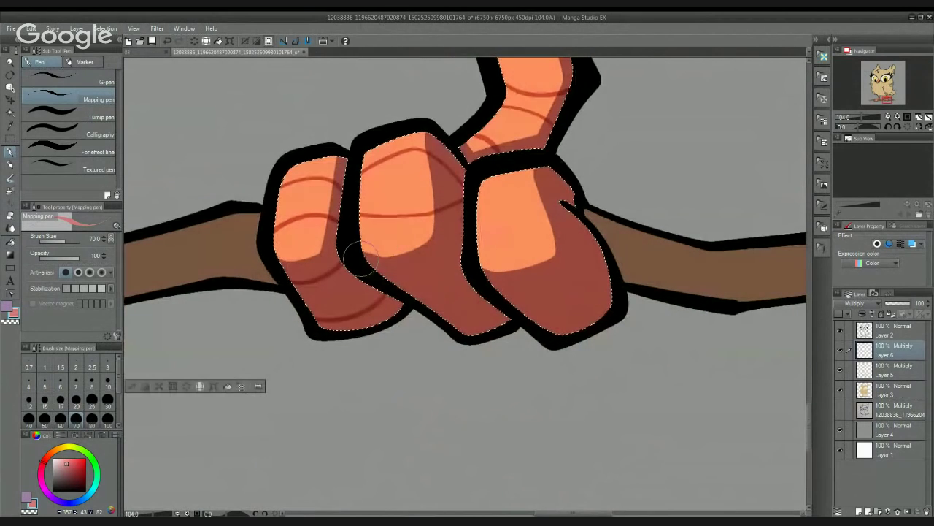
mouse_move(360, 255)
left_mouse_down()
mouse_move(453, 251)
mouse_move(467, 240)
left_mouse_up()
left_click_drag(422, 299, 469, 292)
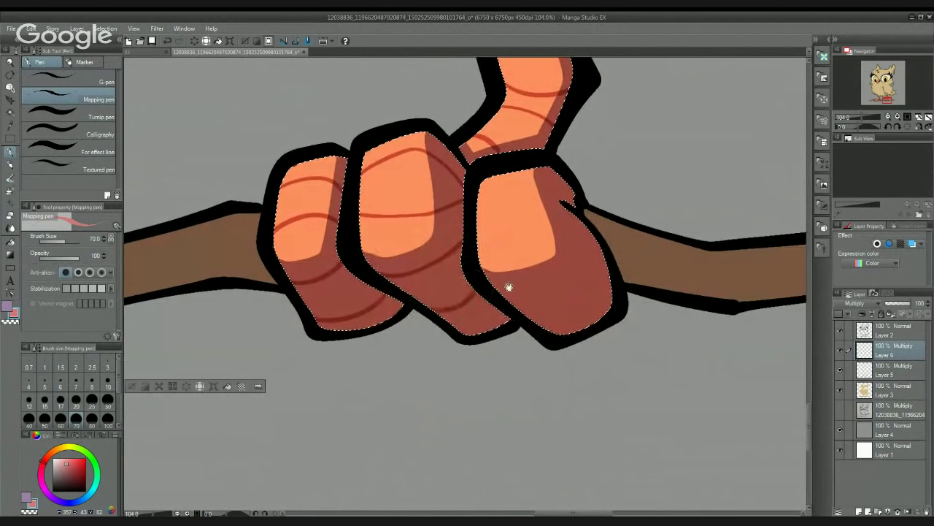
Step: Draw four curved bands across the rightmost toe of the foot on the picture's right
left_click_drag(532, 282, 514, 319)
mouse_move(562, 245)
left_mouse_down()
mouse_move(520, 213)
mouse_move(463, 227)
left_mouse_up()
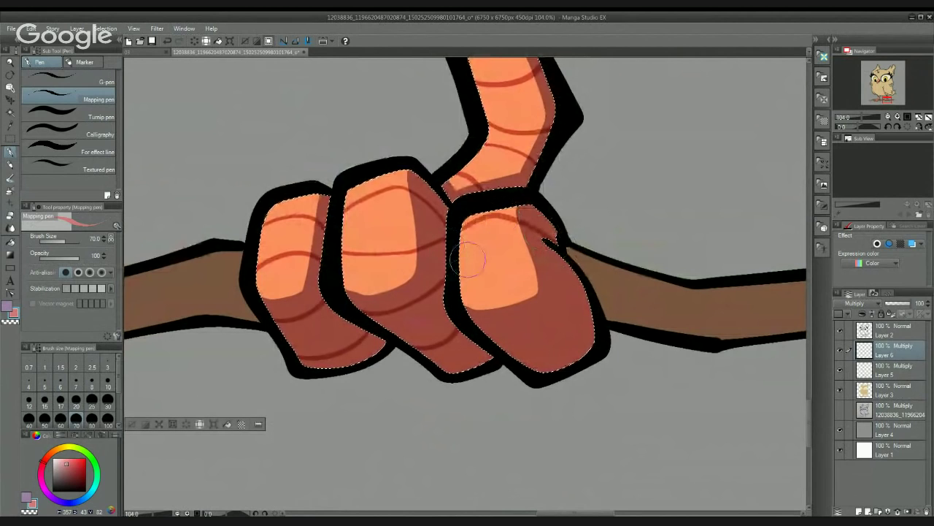
left_click_drag(458, 279, 512, 252)
left_click_drag(573, 270, 558, 287)
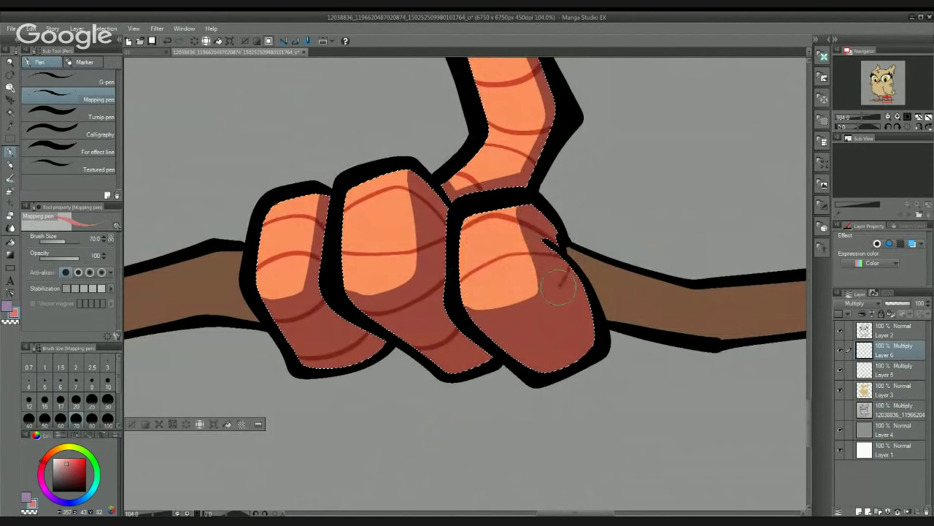
left_click_drag(501, 327, 489, 332)
key("ctrl+z")
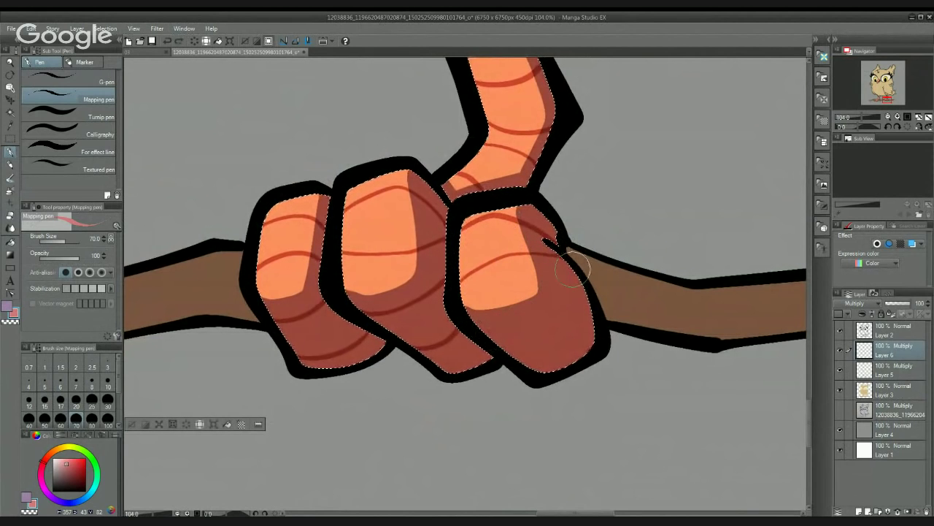
mouse_move(574, 270)
left_mouse_down()
mouse_move(540, 310)
mouse_move(491, 331)
left_mouse_up()
key("ctrl+z")
mouse_move(588, 254)
left_mouse_down()
mouse_move(546, 312)
mouse_move(492, 335)
mouse_move(509, 356)
mouse_move(557, 351)
mouse_move(590, 315)
left_mouse_up()
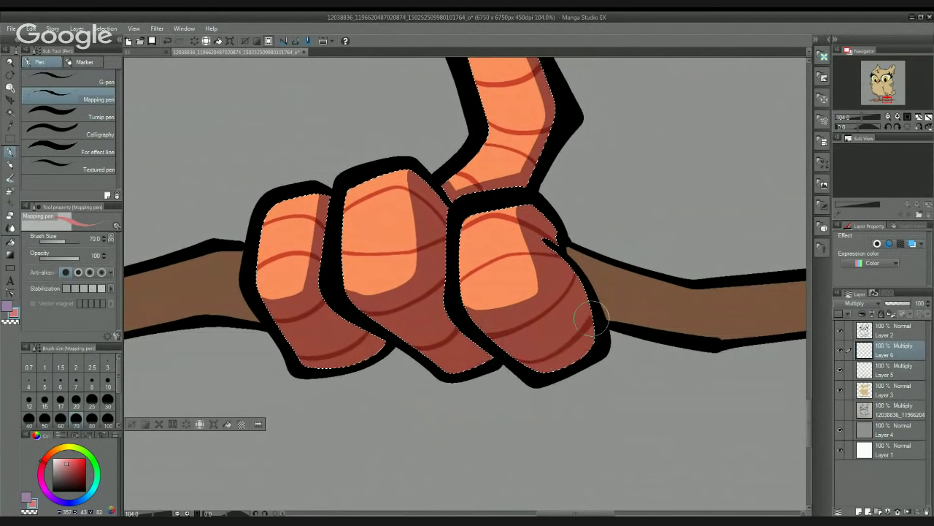
Step: Hatch short strokes between the bands on the upper leg on the picture's left, from the feathers towards the bend
scroll(579, 277, "down", 8)
left_click_drag(493, 292, 548, 198)
scroll(524, 180, "up", 5)
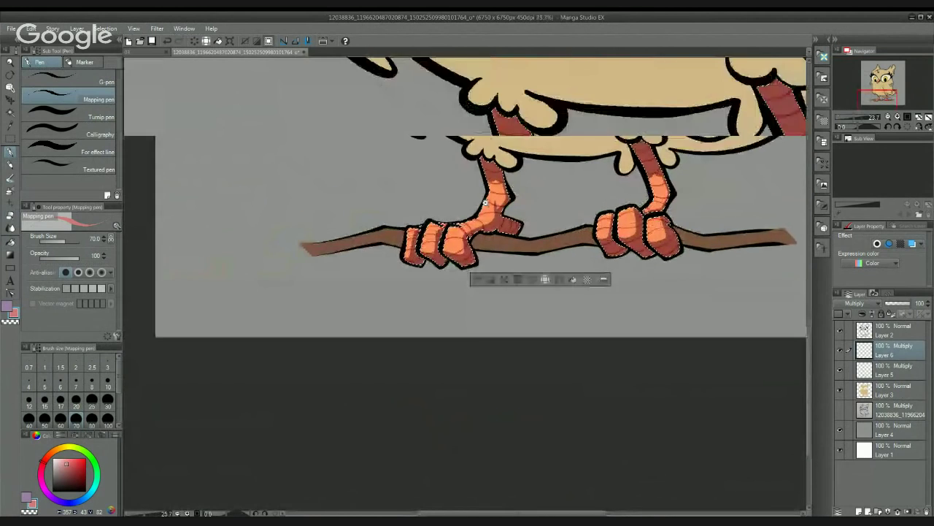
scroll(523, 180, "up", 2)
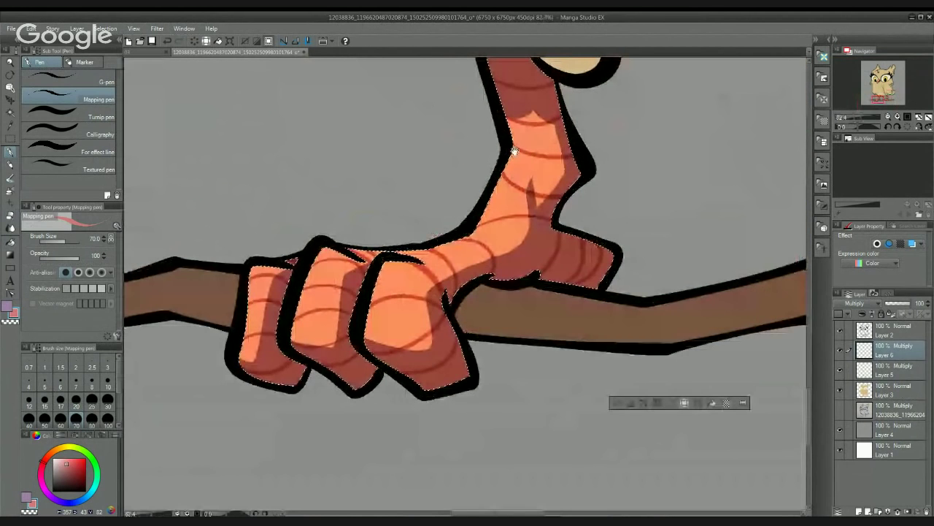
key("r")
mouse_move(514, 151)
left_mouse_down()
mouse_move(402, 166)
mouse_move(408, 246)
mouse_move(391, 249)
mouse_move(401, 257)
left_mouse_up()
scroll(352, 273, "up", 4)
left_click_drag(413, 212, 415, 256)
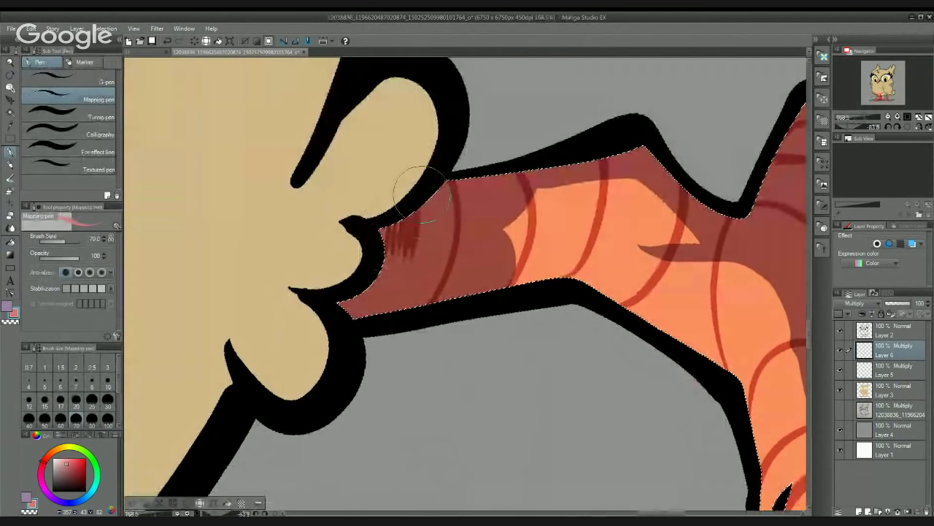
mouse_move(420, 194)
left_mouse_down()
mouse_move(427, 223)
mouse_move(436, 191)
mouse_move(444, 222)
mouse_move(444, 188)
mouse_move(456, 184)
mouse_move(467, 219)
mouse_move(481, 195)
mouse_move(490, 208)
mouse_move(509, 183)
mouse_move(516, 202)
mouse_move(548, 197)
mouse_move(467, 208)
mouse_move(437, 234)
left_mouse_up()
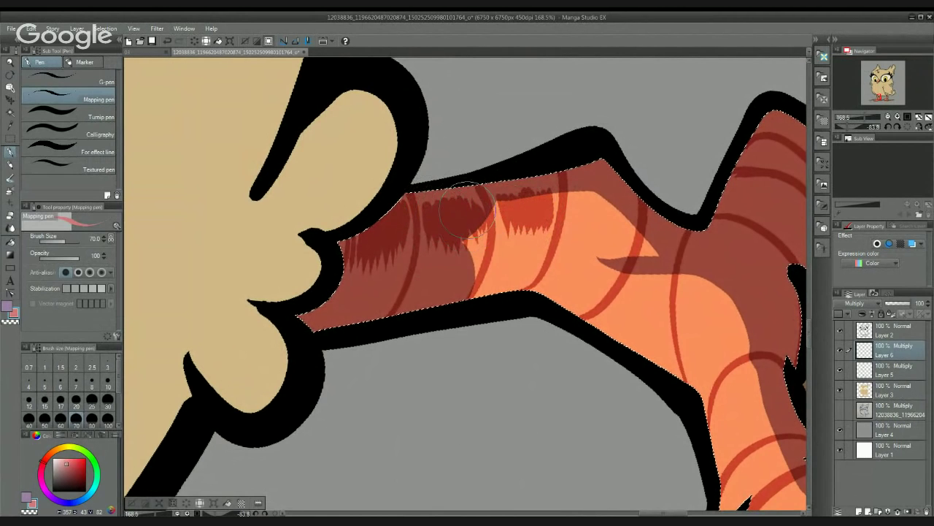
Step: Continue the hatching along the shaded rear edge around the bend of the leg on the picture's left
left_click_drag(582, 224, 527, 230)
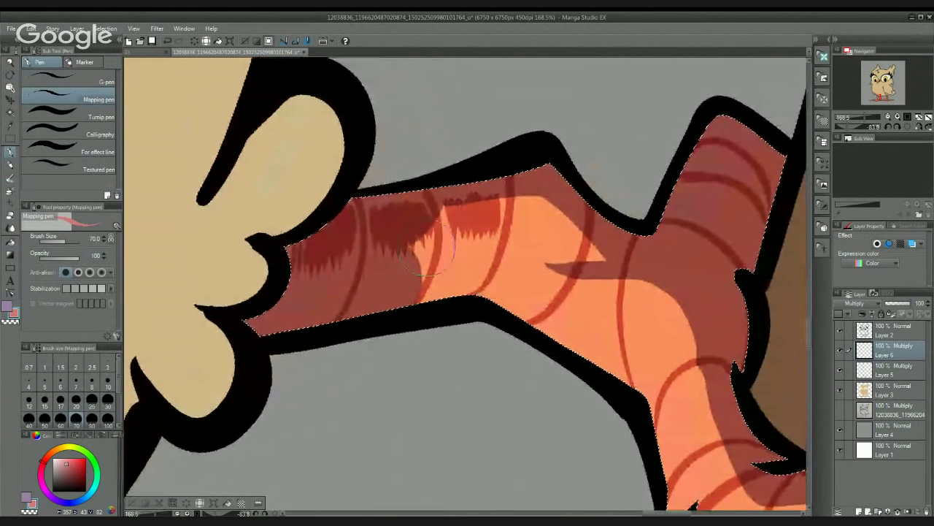
key("e")
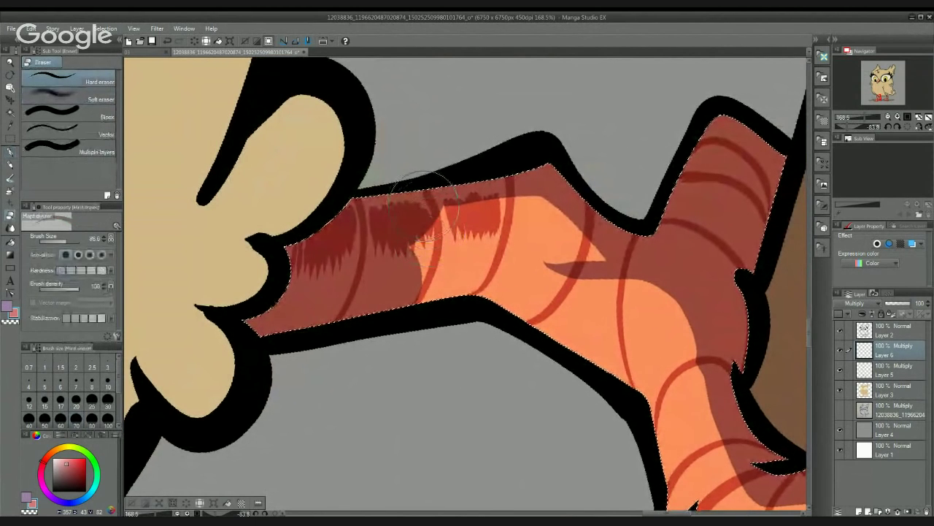
key("p")
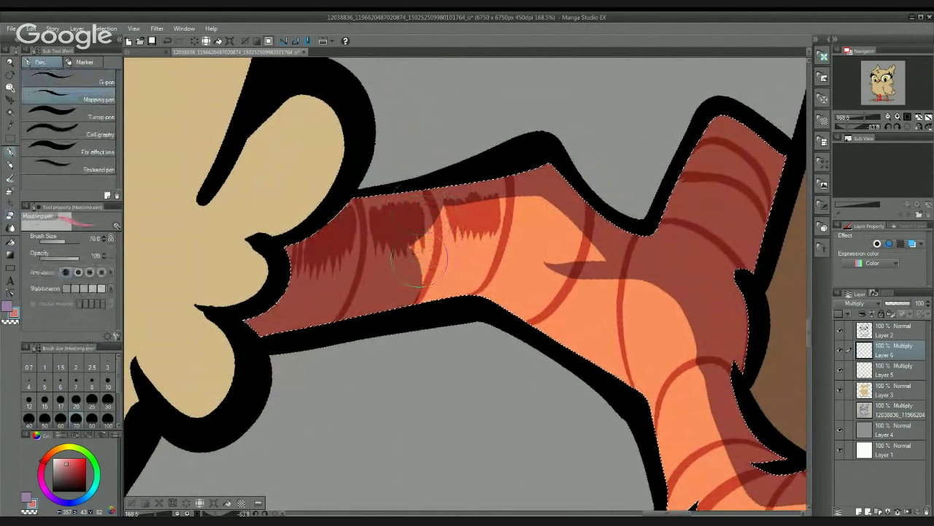
left_click_drag(430, 210, 424, 249)
mouse_move(553, 218)
left_mouse_down()
mouse_move(521, 202)
mouse_move(486, 220)
left_mouse_up()
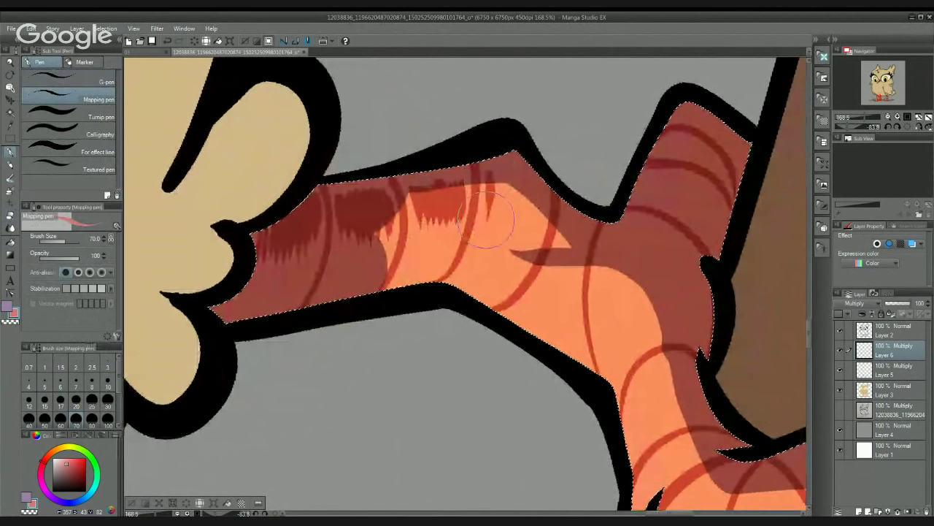
mouse_move(497, 174)
left_mouse_down()
mouse_move(494, 219)
mouse_move(508, 246)
mouse_move(526, 205)
mouse_move(545, 224)
left_mouse_up()
left_click_drag(533, 193, 539, 256)
mouse_move(549, 208)
left_mouse_down()
mouse_move(546, 257)
mouse_move(555, 250)
left_mouse_up()
Step: Hatch the shaded ankle area where the back toe branches off the leg on the picture's left
mouse_move(587, 240)
left_mouse_down()
mouse_move(546, 236)
mouse_move(540, 263)
left_mouse_up()
mouse_move(562, 212)
left_mouse_down()
mouse_move(552, 291)
mouse_move(574, 284)
left_mouse_up()
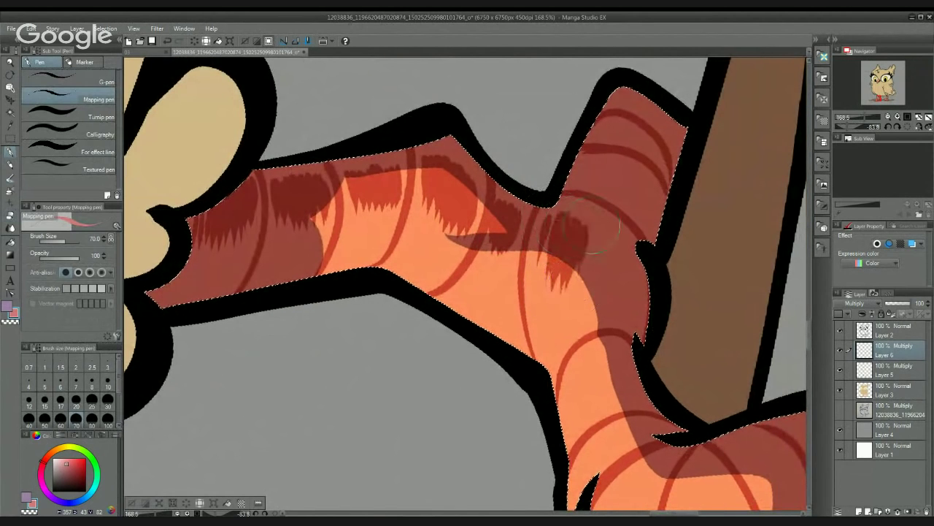
left_click_drag(590, 225, 587, 288)
left_click_drag(598, 228, 596, 288)
left_click_drag(553, 214, 540, 267)
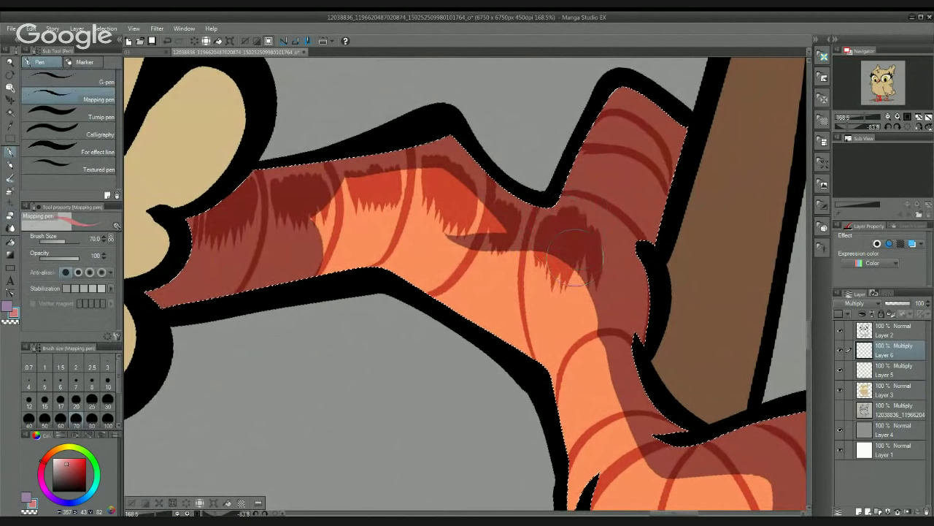
Step: Hatch between the bands along the outer edge of the back toe on the picture's left foot
mouse_move(590, 208)
left_mouse_down()
mouse_move(561, 251)
mouse_move(591, 204)
mouse_move(453, 221)
mouse_move(469, 194)
mouse_move(422, 256)
mouse_move(428, 247)
left_mouse_up()
key("shift+space")
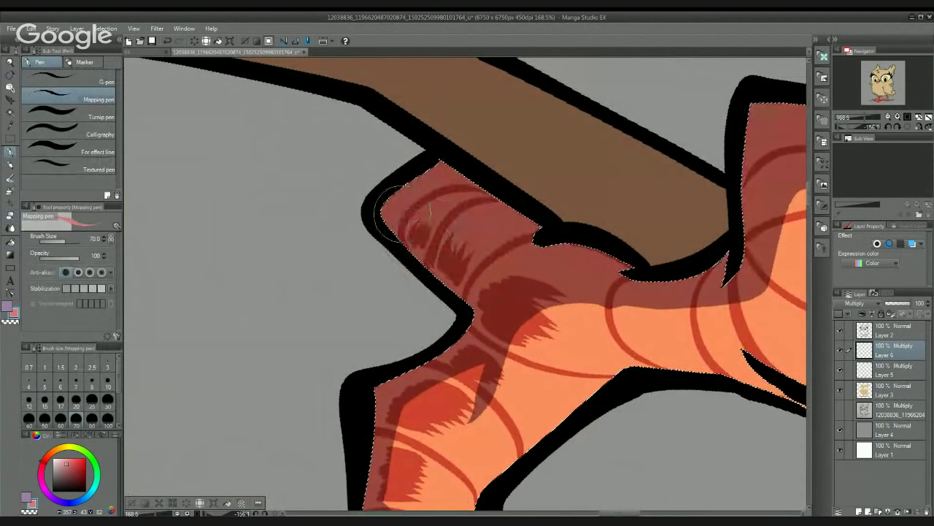
mouse_move(390, 211)
left_mouse_down()
mouse_move(401, 218)
mouse_move(405, 195)
left_mouse_up()
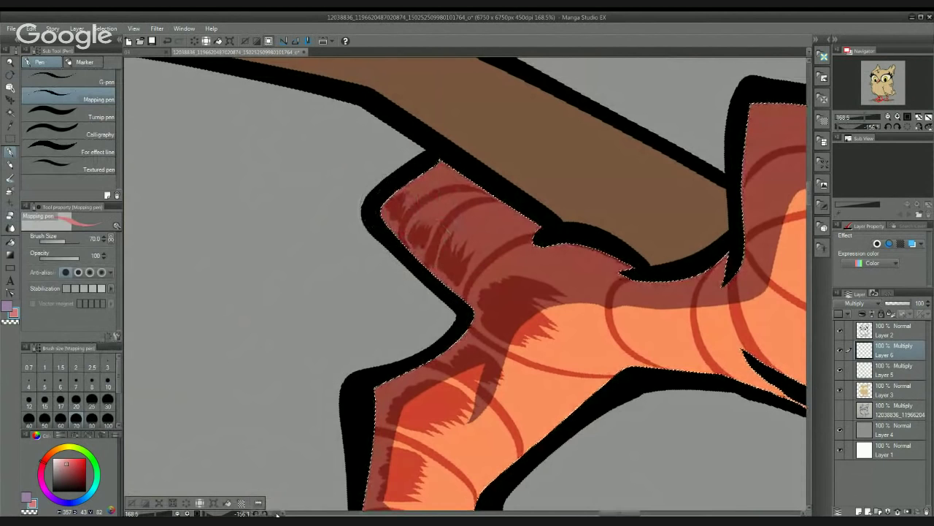
Step: Hatch the shaded underside of the picture's left foot, from the ankle to the base of its rightmost toe
scroll(461, 289, "down", 6)
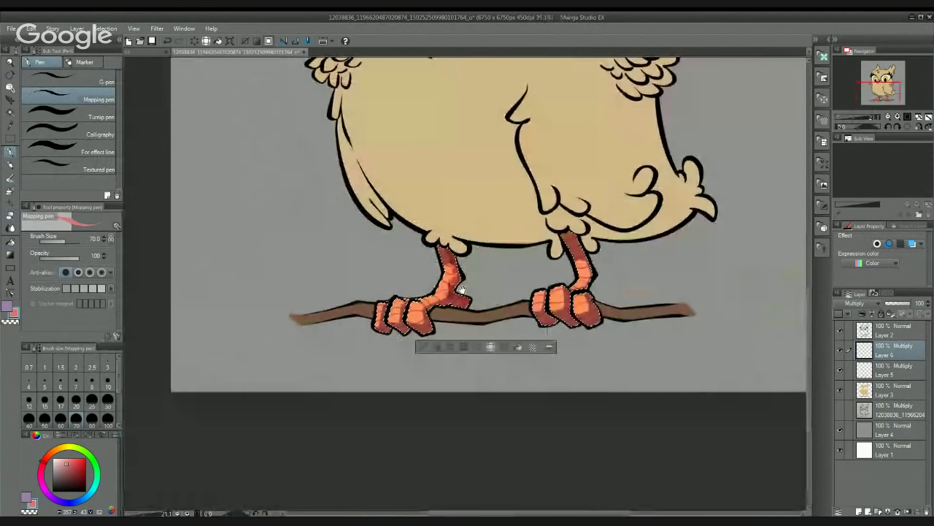
scroll(462, 290, "up", 4)
scroll(467, 291, "down", 6)
scroll(517, 322, "up", 4)
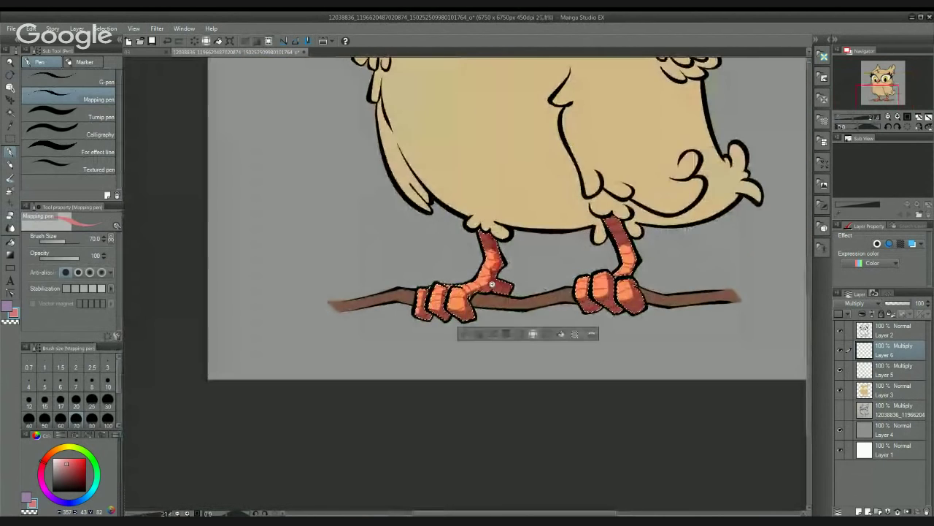
scroll(491, 284, "up", 5)
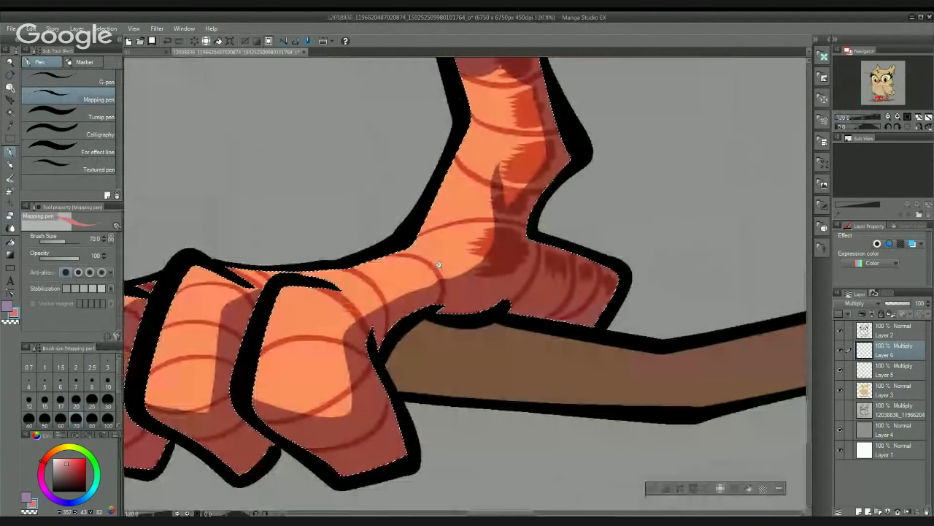
scroll(439, 265, "up", 2)
left_click_drag(483, 245, 546, 257)
mouse_move(499, 275)
left_mouse_down()
mouse_move(536, 268)
mouse_move(496, 276)
mouse_move(506, 270)
mouse_move(458, 261)
mouse_move(405, 315)
mouse_move(430, 321)
left_mouse_up()
Step: Hatch the shaded side of the rightmost toe on the picture's left foot, down to its tip
mouse_move(407, 305)
left_mouse_down()
mouse_move(419, 322)
mouse_move(478, 311)
mouse_move(445, 310)
left_mouse_up()
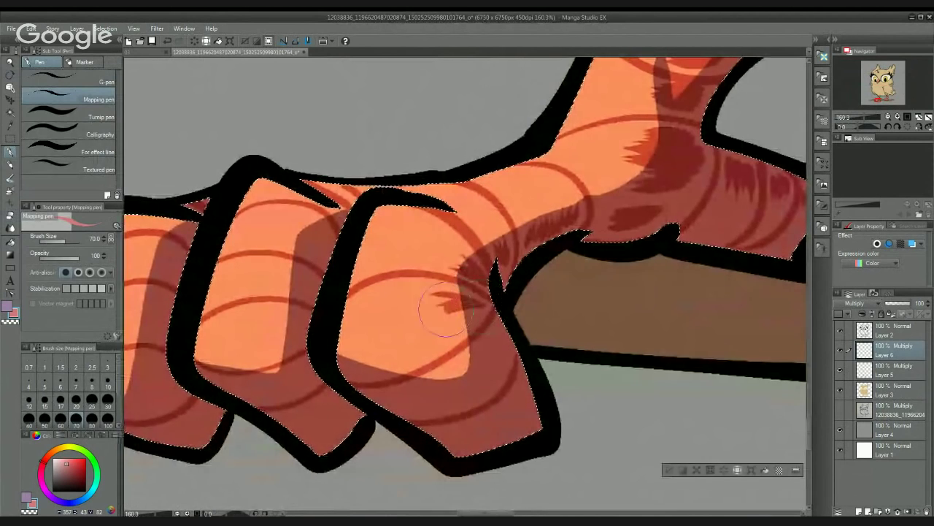
left_click_drag(501, 361, 516, 277)
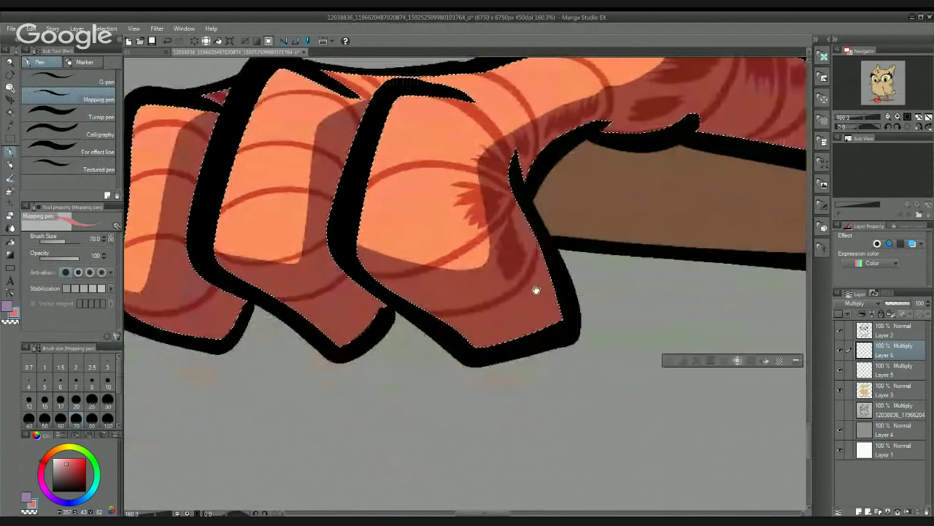
left_click_drag(540, 294, 539, 322)
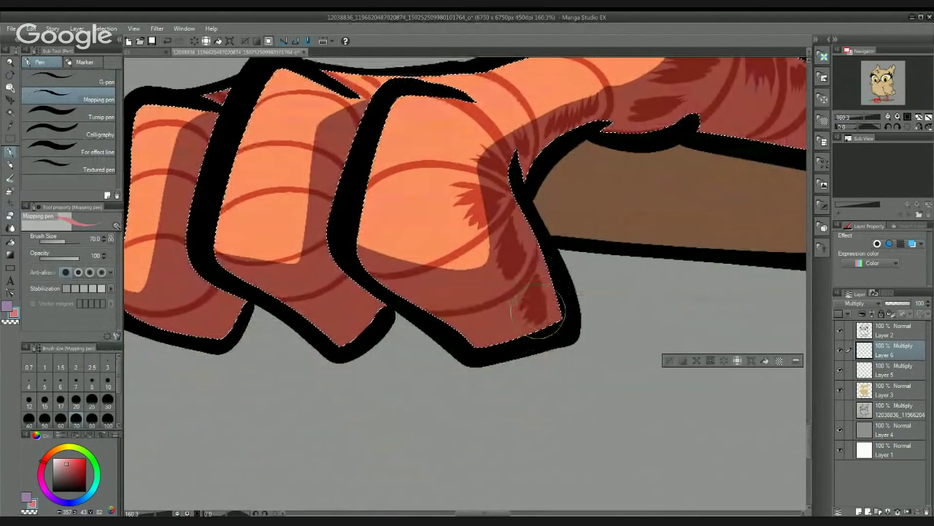
Step: Hatch the shaded side of the middle toe on the picture's left foot, redoing the stroke near the tip
left_click_drag(416, 227, 500, 317)
mouse_move(461, 206)
left_mouse_down()
mouse_move(478, 235)
mouse_move(466, 225)
mouse_move(471, 237)
mouse_move(461, 241)
mouse_move(469, 270)
mouse_move(450, 259)
mouse_move(467, 274)
mouse_move(454, 270)
mouse_move(515, 258)
left_mouse_up()
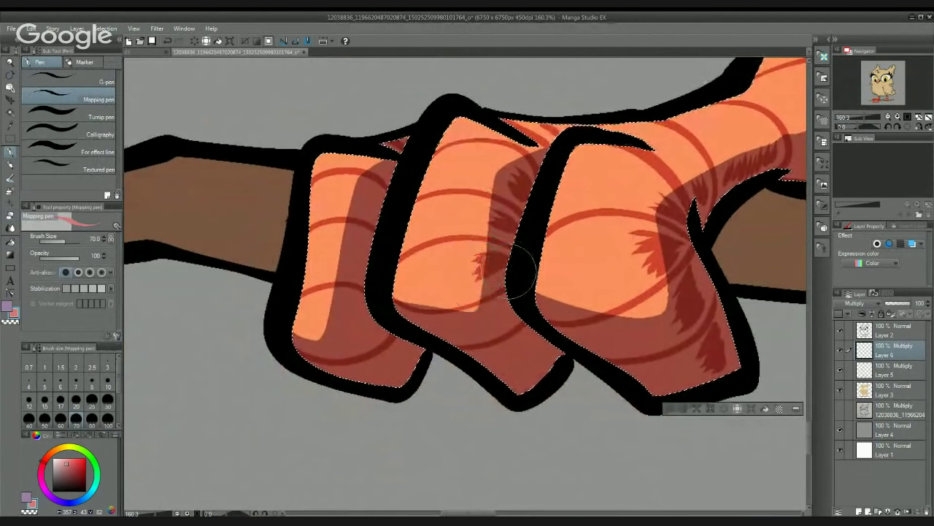
left_click_drag(511, 306, 521, 289)
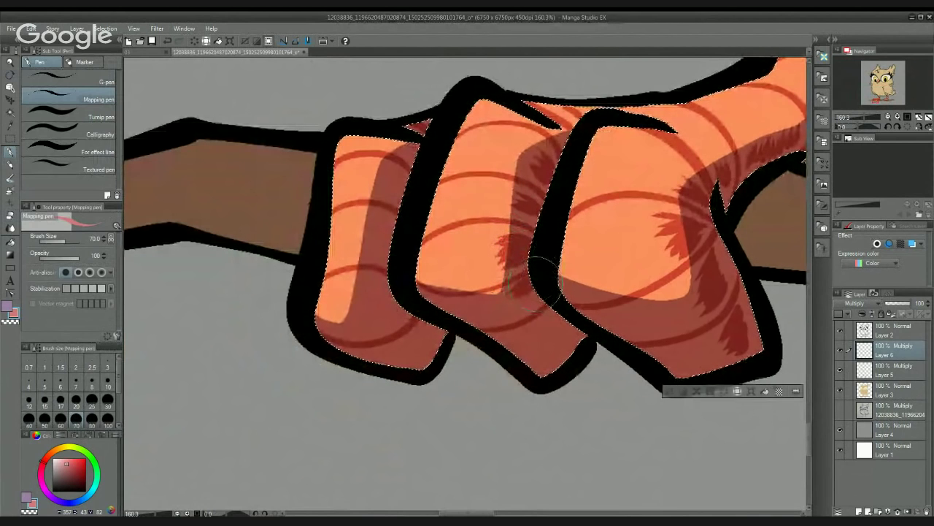
mouse_move(567, 306)
left_mouse_down()
mouse_move(575, 286)
mouse_move(554, 310)
mouse_move(566, 319)
left_mouse_up()
key("ctrl+z")
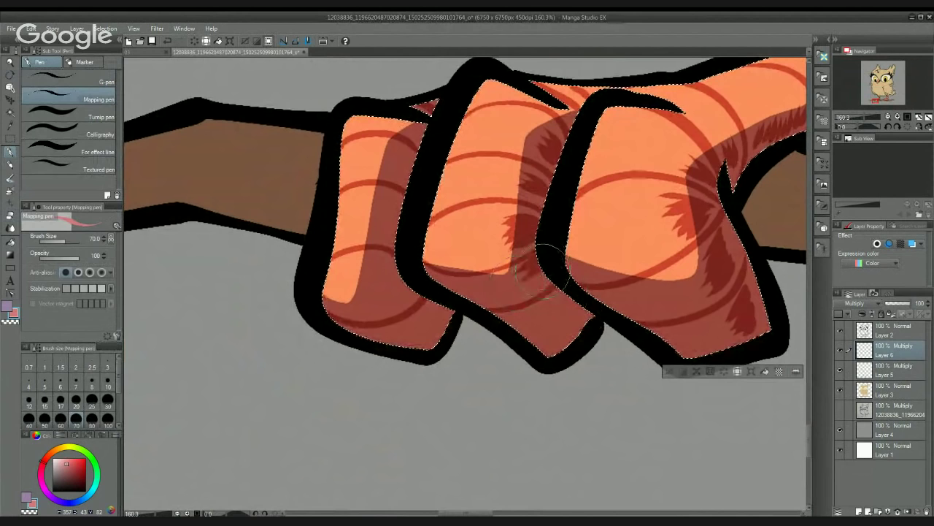
mouse_move(549, 272)
left_mouse_down()
mouse_move(514, 281)
mouse_move(537, 286)
mouse_move(538, 274)
mouse_move(520, 281)
mouse_move(559, 289)
mouse_move(549, 303)
mouse_move(568, 292)
mouse_move(561, 319)
left_mouse_up()
left_click_drag(591, 315, 572, 325)
Step: Hatch the shaded side of the leftmost toe on the picture's left foot
mouse_move(429, 304)
left_mouse_down()
mouse_move(512, 266)
mouse_move(515, 287)
mouse_move(490, 237)
mouse_move(509, 283)
left_mouse_up()
mouse_move(512, 239)
left_mouse_down()
mouse_move(496, 224)
mouse_move(499, 200)
mouse_move(533, 259)
mouse_move(519, 212)
mouse_move(534, 251)
left_mouse_up()
left_click_drag(744, 191, 642, 236)
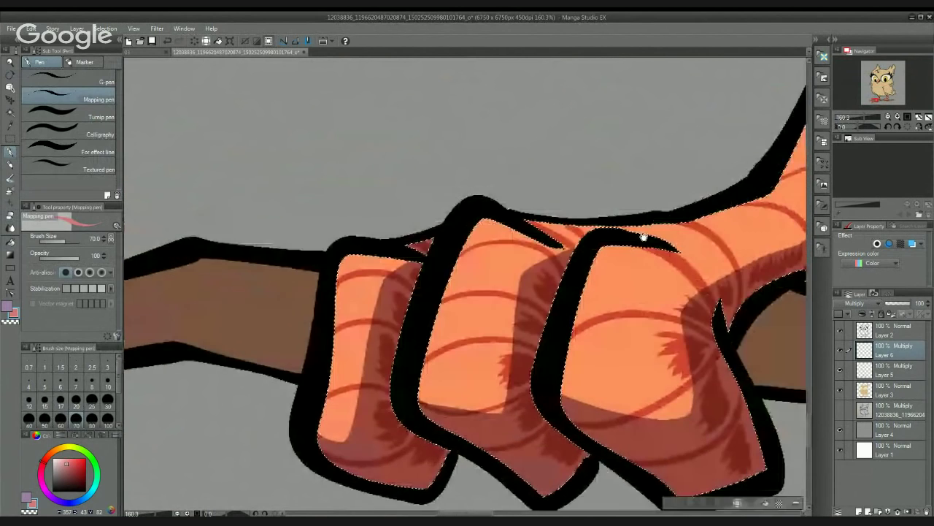
left_click_drag(747, 223, 559, 225)
left_click_drag(625, 238, 402, 250)
Step: Hatch between the bands on the shaded upper part of the leg on the picture's right, starting below the feathers
scroll(402, 250, "up", 3)
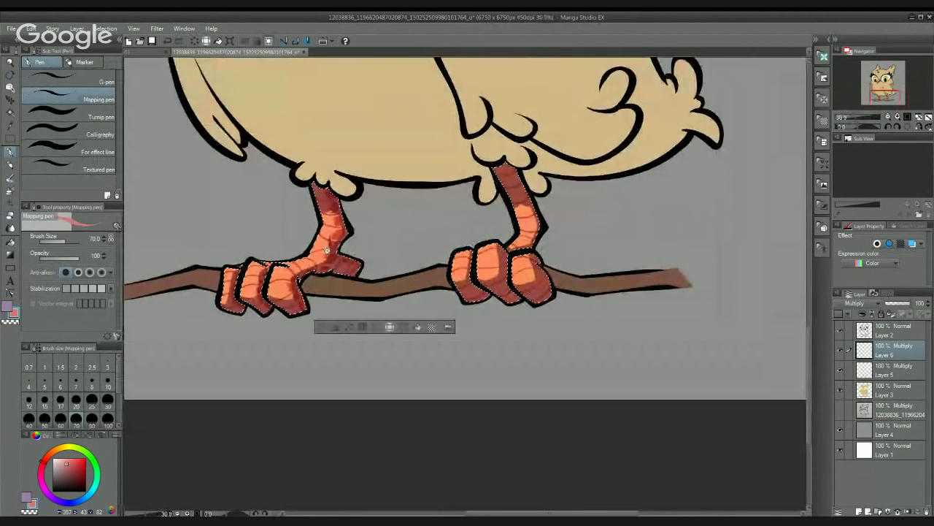
scroll(452, 290, "up", 10)
left_click_drag(452, 289, 467, 218)
mouse_move(409, 319)
left_mouse_down()
mouse_move(447, 286)
mouse_move(464, 286)
left_mouse_up()
mouse_move(442, 324)
left_mouse_down()
mouse_move(482, 282)
mouse_move(478, 312)
mouse_move(540, 313)
mouse_move(556, 300)
mouse_move(553, 342)
mouse_move(601, 307)
left_mouse_up()
scroll(602, 303, "down", 7)
left_click_drag(682, 302, 611, 273)
left_click_drag(601, 158, 661, 158)
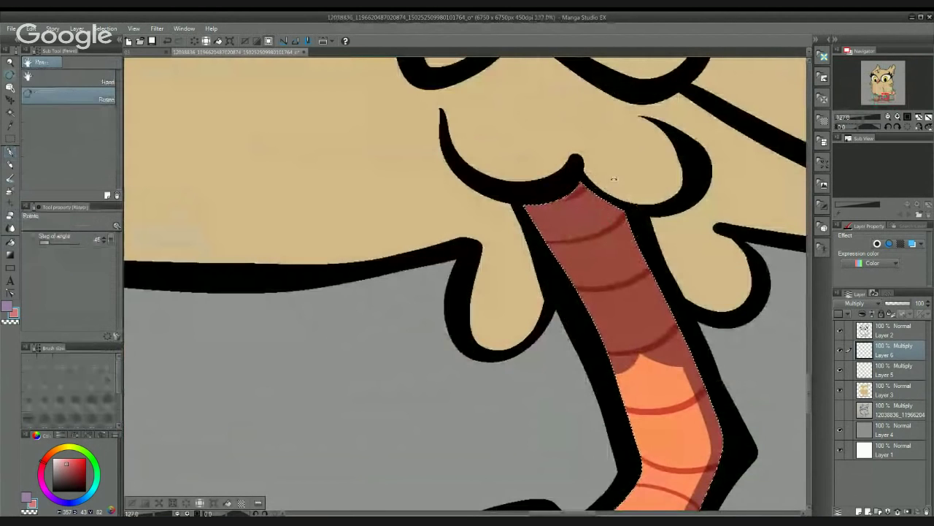
left_click_drag(613, 179, 470, 155)
left_click_drag(492, 191, 489, 291)
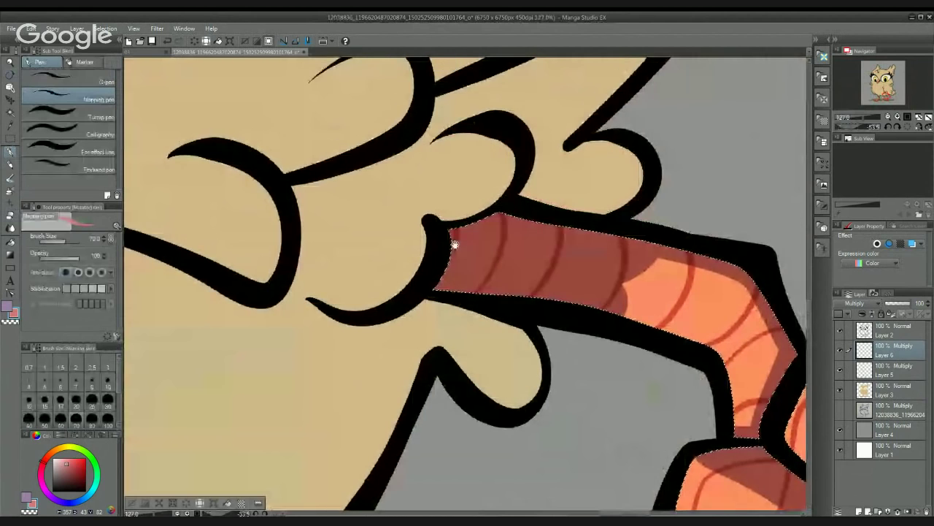
mouse_move(456, 242)
left_mouse_down()
mouse_move(476, 232)
mouse_move(467, 252)
left_mouse_up()
mouse_move(472, 214)
left_mouse_down()
mouse_move(485, 247)
mouse_move(475, 258)
mouse_move(495, 214)
mouse_move(483, 255)
mouse_move(461, 220)
mouse_move(454, 258)
mouse_move(537, 243)
mouse_move(518, 218)
mouse_move(516, 258)
mouse_move(532, 222)
mouse_move(540, 251)
mouse_move(551, 240)
mouse_move(548, 270)
mouse_move(558, 241)
mouse_move(555, 272)
left_mouse_up()
Step: Continue the hatching around the bend and down the lower leg on the picture's right to the foot
mouse_move(609, 251)
left_mouse_down()
mouse_move(603, 216)
mouse_move(594, 219)
mouse_move(639, 224)
mouse_move(616, 246)
mouse_move(524, 188)
mouse_move(594, 209)
mouse_move(643, 252)
left_mouse_up()
mouse_move(701, 246)
left_mouse_down()
mouse_move(672, 216)
mouse_move(619, 216)
mouse_move(655, 219)
mouse_move(660, 207)
mouse_move(652, 247)
mouse_move(674, 235)
mouse_move(681, 252)
mouse_move(692, 219)
mouse_move(654, 206)
left_mouse_up()
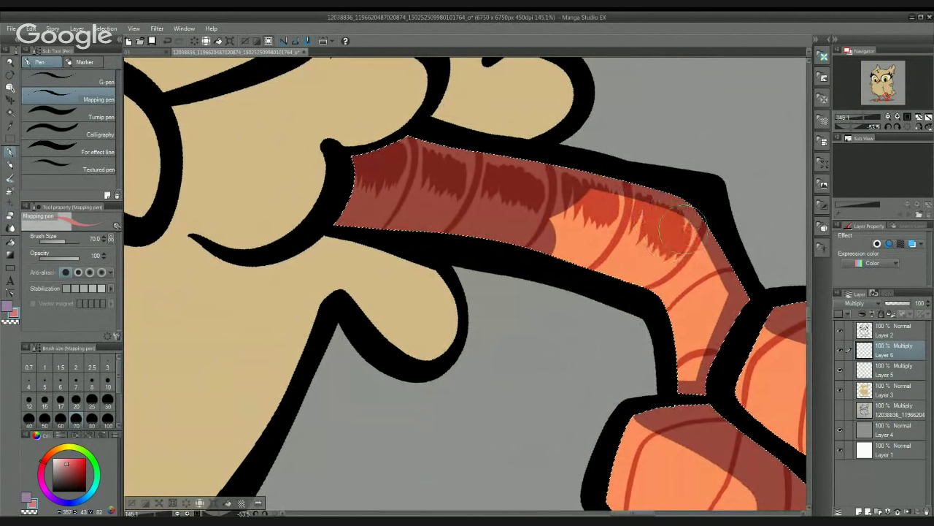
mouse_move(707, 257)
left_mouse_down()
mouse_move(653, 204)
mouse_move(657, 231)
mouse_move(666, 222)
mouse_move(656, 263)
mouse_move(638, 279)
mouse_move(634, 232)
left_mouse_up()
mouse_move(652, 277)
left_mouse_down()
mouse_move(608, 153)
mouse_move(626, 66)
left_mouse_up()
Step: Hatch between the bands along the shaded edges of the leftmost and middle toes on the picture's right foot
mouse_move(501, 218)
left_mouse_down()
mouse_move(482, 242)
mouse_move(514, 275)
left_mouse_up()
mouse_move(540, 252)
left_mouse_down()
mouse_move(520, 283)
mouse_move(548, 233)
left_mouse_up()
mouse_move(555, 231)
left_mouse_down()
mouse_move(554, 262)
mouse_move(561, 251)
mouse_move(568, 262)
mouse_move(564, 287)
mouse_move(578, 264)
mouse_move(582, 291)
left_mouse_up()
left_click_drag(562, 258, 547, 273)
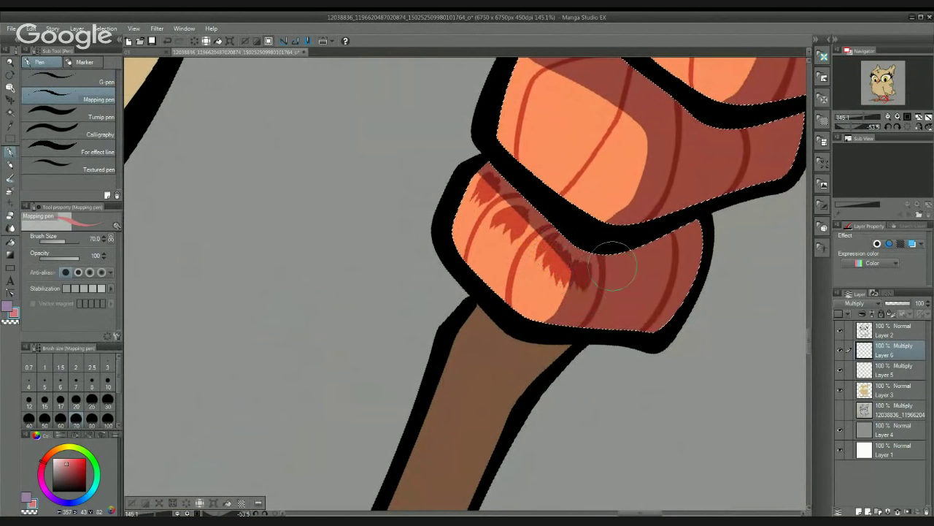
mouse_move(613, 267)
left_mouse_down()
mouse_move(625, 276)
mouse_move(637, 248)
mouse_move(657, 264)
mouse_move(688, 263)
mouse_move(655, 249)
left_mouse_up()
mouse_move(658, 218)
left_mouse_down()
mouse_move(666, 237)
mouse_move(661, 226)
mouse_move(646, 349)
left_mouse_up()
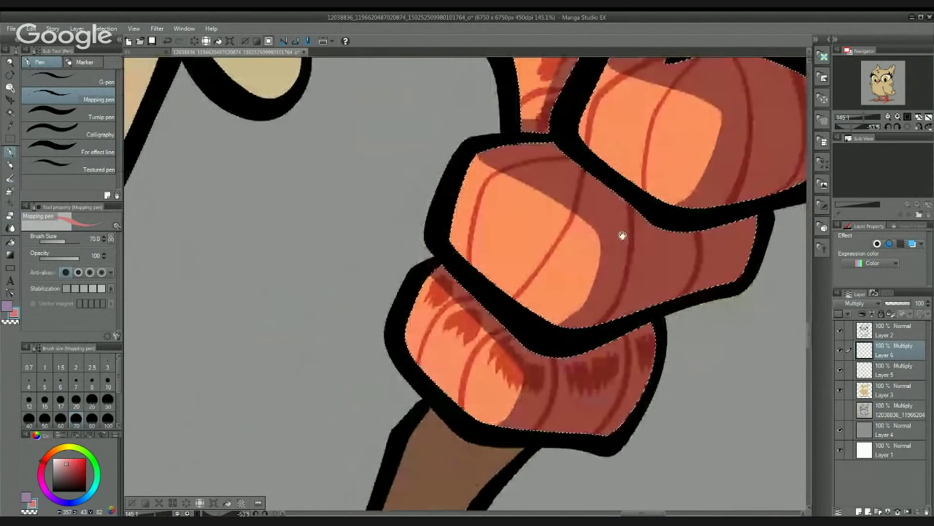
mouse_move(533, 162)
left_mouse_down()
mouse_move(494, 156)
mouse_move(556, 169)
mouse_move(528, 191)
mouse_move(552, 170)
mouse_move(533, 201)
mouse_move(565, 175)
mouse_move(556, 204)
mouse_move(565, 196)
mouse_move(585, 210)
mouse_move(594, 191)
mouse_move(594, 233)
mouse_move(608, 202)
mouse_move(608, 244)
mouse_move(593, 248)
mouse_move(587, 221)
mouse_move(575, 227)
mouse_move(579, 256)
mouse_move(595, 236)
mouse_move(608, 236)
mouse_move(608, 250)
mouse_move(653, 218)
mouse_move(678, 227)
mouse_move(599, 210)
left_mouse_up()
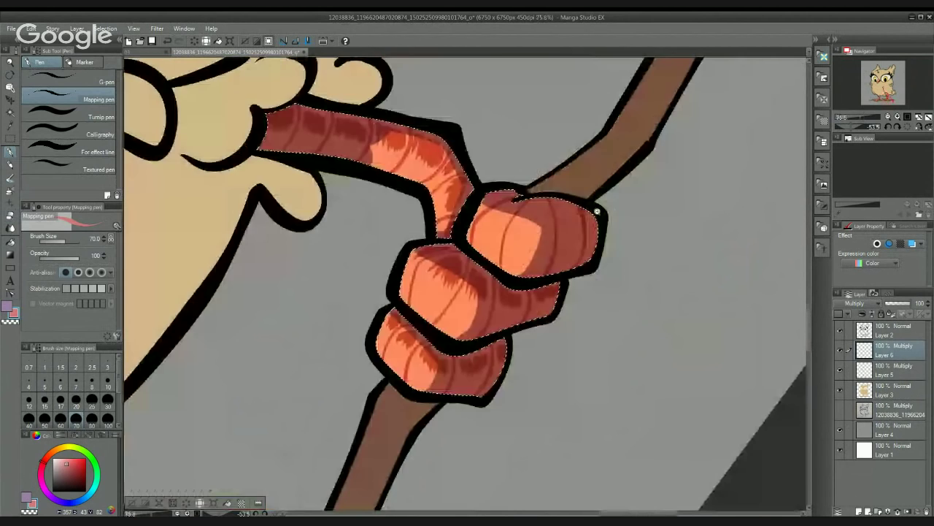
Step: Hatch between the bands along the upper shaded edge of the rightmost toe on the picture's right foot
left_click_drag(514, 186, 584, 192)
mouse_move(519, 207)
left_mouse_down()
mouse_move(492, 209)
mouse_move(520, 196)
mouse_move(478, 238)
mouse_move(507, 241)
mouse_move(499, 251)
left_mouse_up()
left_click_drag(503, 226, 486, 253)
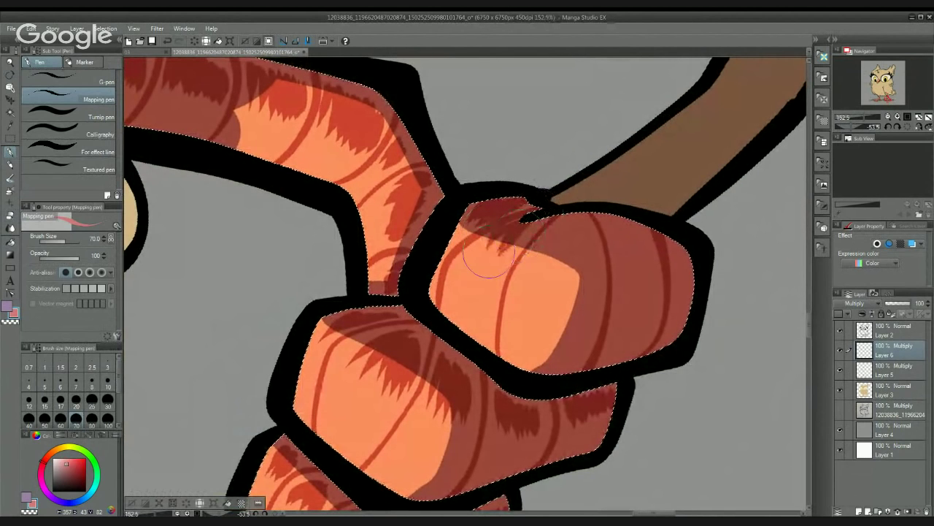
left_click_drag(535, 221, 514, 249)
mouse_move(566, 219)
left_mouse_down()
mouse_move(542, 267)
mouse_move(566, 219)
mouse_move(588, 263)
mouse_move(585, 218)
mouse_move(558, 215)
mouse_move(544, 241)
mouse_move(606, 208)
mouse_move(633, 251)
mouse_move(627, 289)
mouse_move(621, 234)
mouse_move(675, 242)
mouse_move(697, 270)
mouse_move(685, 259)
left_mouse_up()
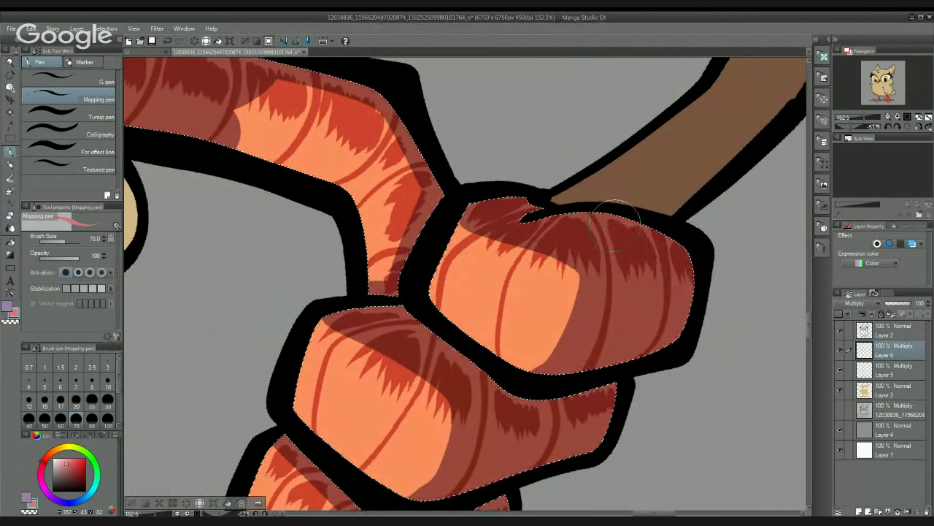
Step: Reset the canvas rotation and examine the hatched legs within the whole owl and close up
scroll(559, 198, "down", 4)
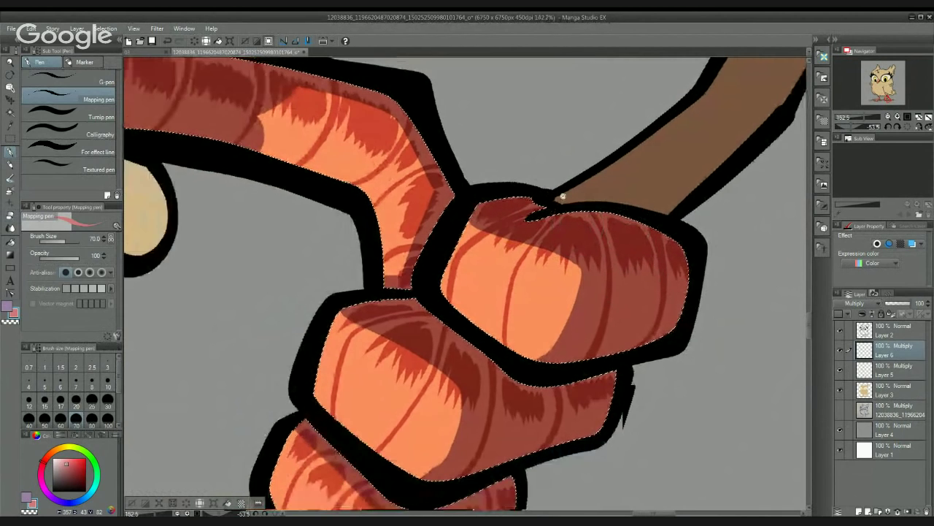
left_click_drag(462, 153, 502, 109)
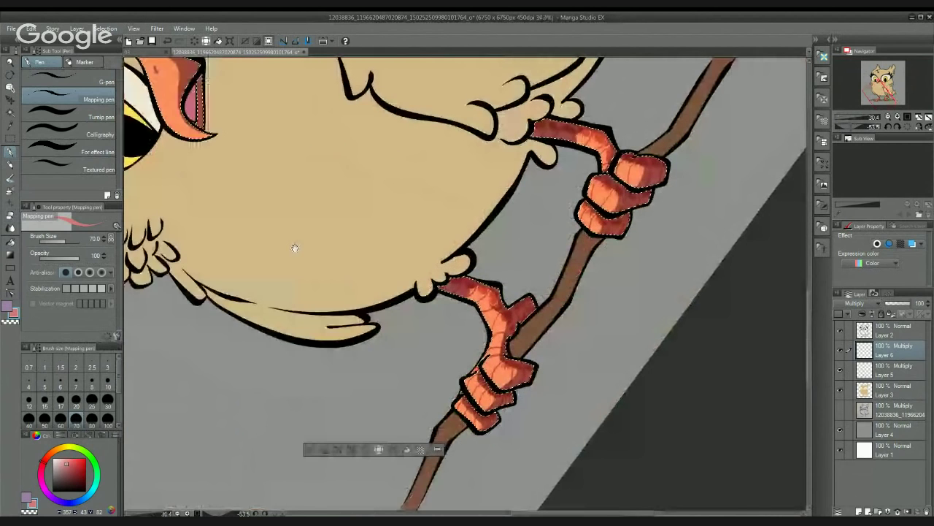
left_click_drag(295, 248, 378, 237)
left_click(274, 513)
scroll(533, 308, "down", 4)
left_click_drag(533, 308, 514, 261)
scroll(513, 261, "down", 2)
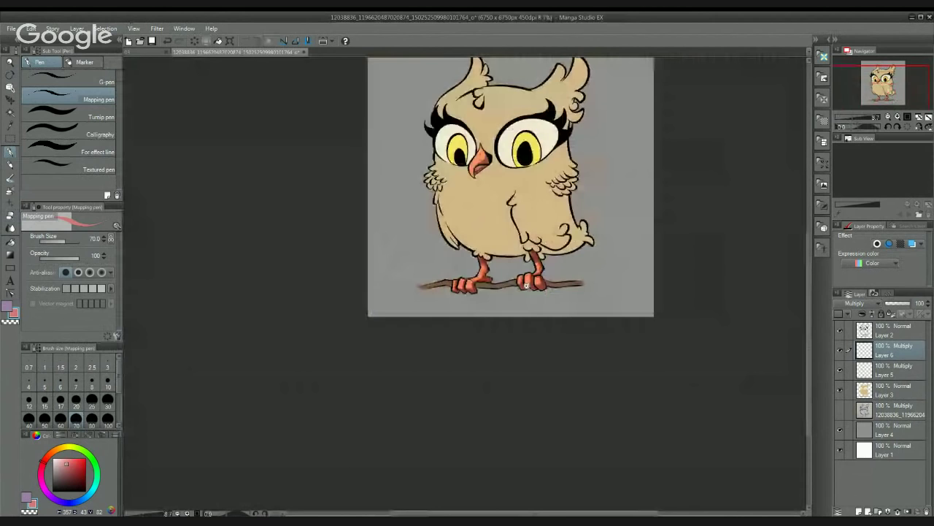
scroll(525, 285, "up", 5)
scroll(496, 258, "up", 1)
left_click_drag(496, 258, 561, 198)
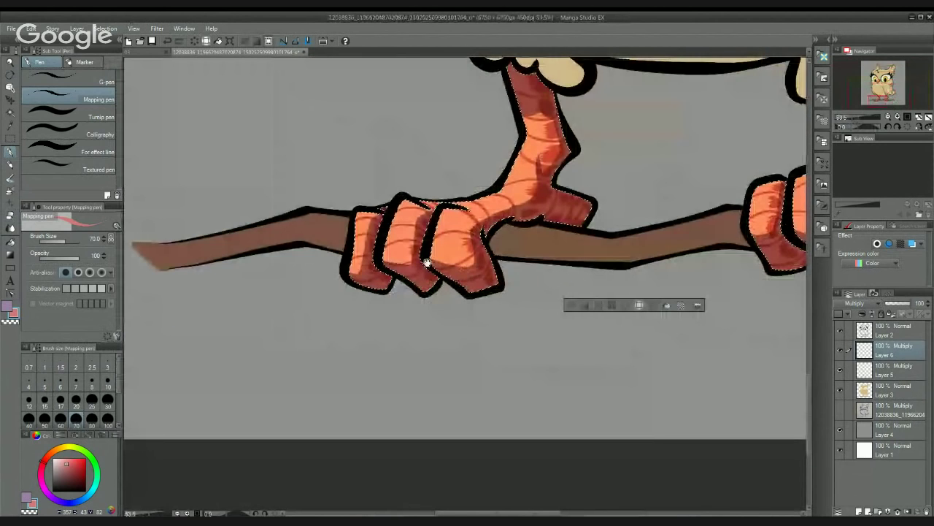
Step: Add a darker second shadow along the upper beak's lower edge and inside the lower beak with the Mapping pen
left_click_drag(546, 126, 489, 308)
scroll(491, 261, "down", 3)
left_click_drag(489, 185, 476, 312)
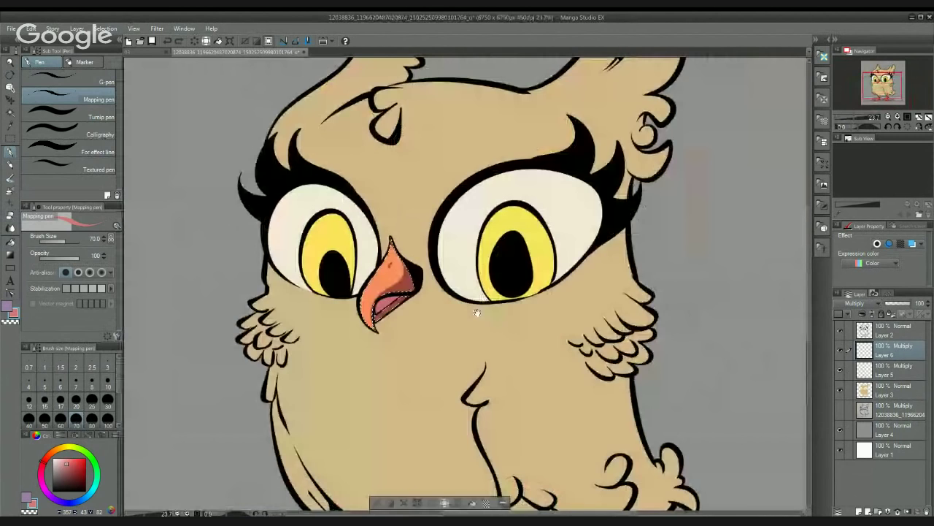
scroll(476, 312, "up", 2)
scroll(394, 346, "up", 2)
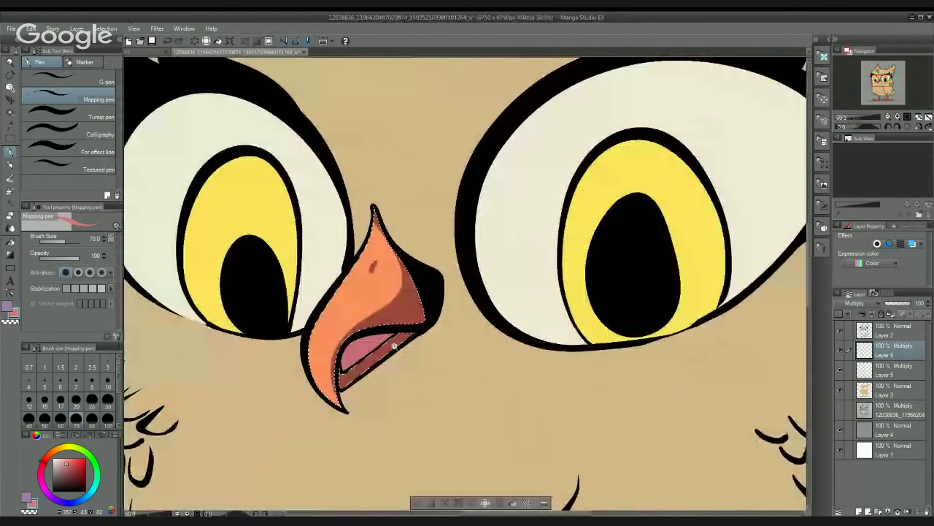
scroll(394, 346, "up", 5)
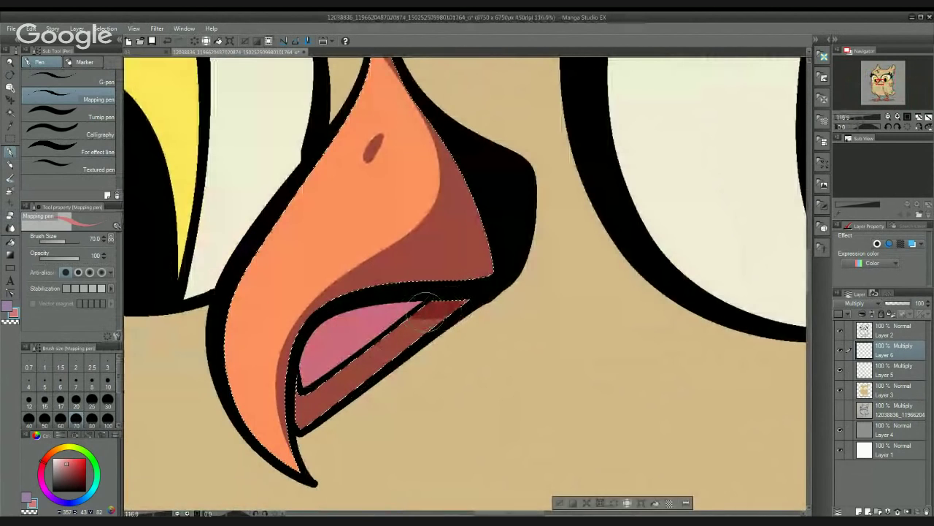
left_click_drag(298, 398, 303, 398)
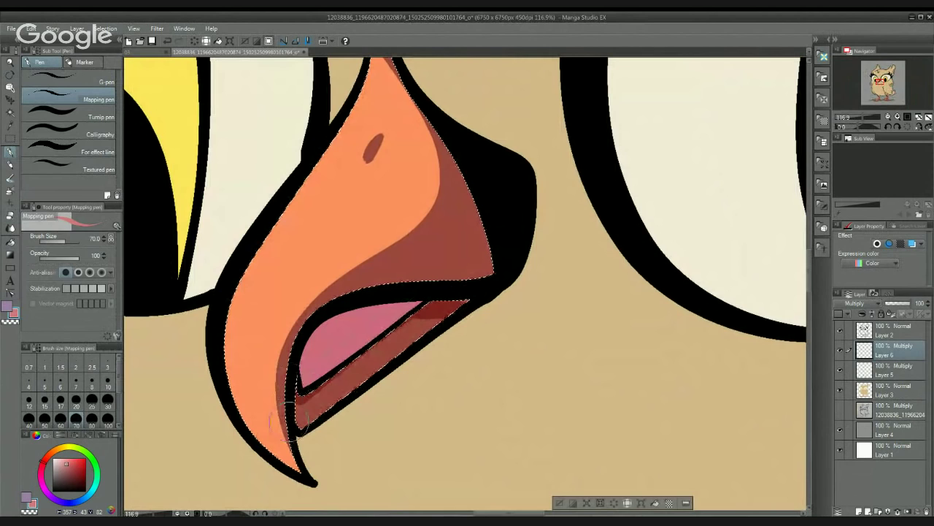
mouse_move(289, 422)
left_mouse_down()
mouse_move(293, 380)
mouse_move(395, 287)
mouse_move(478, 282)
left_mouse_up()
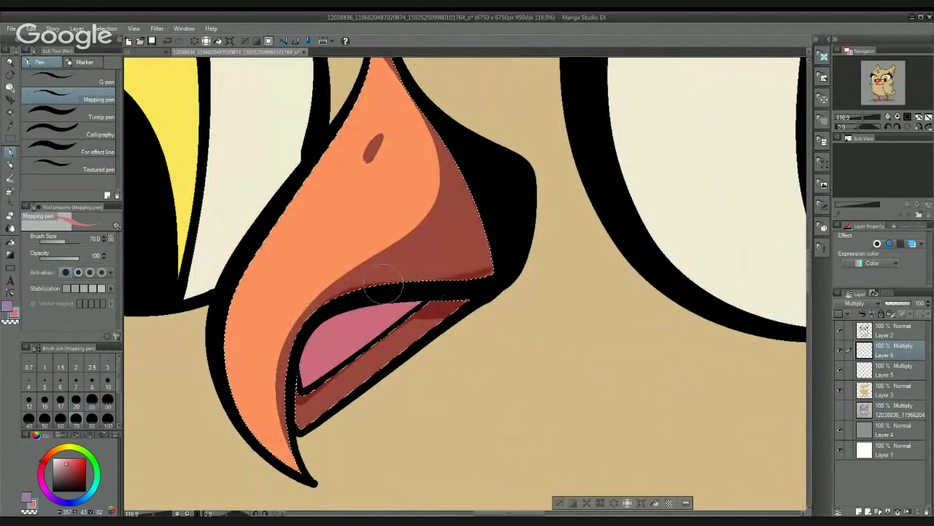
left_click_drag(375, 289, 487, 274)
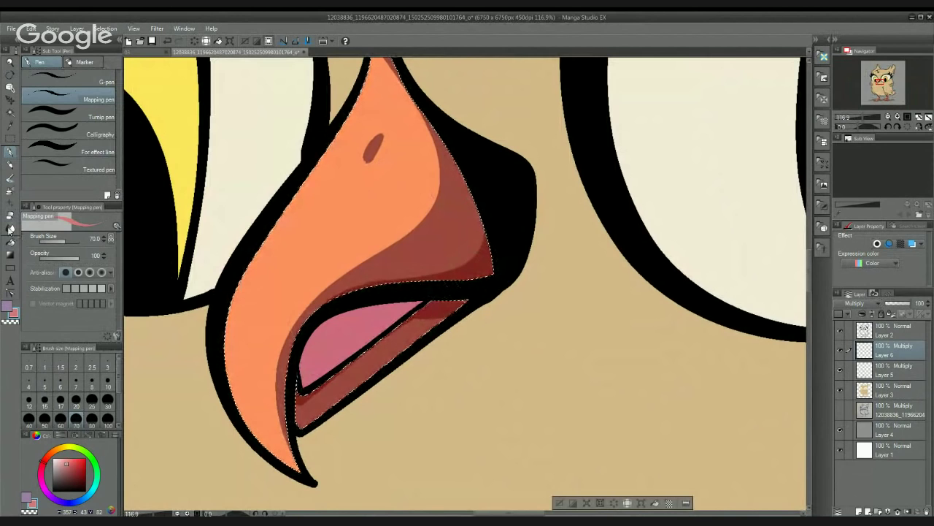
Step: Soften the darker beak shadows with the Blur tool at brush size 110.2 and brush density 47
left_click(10, 178)
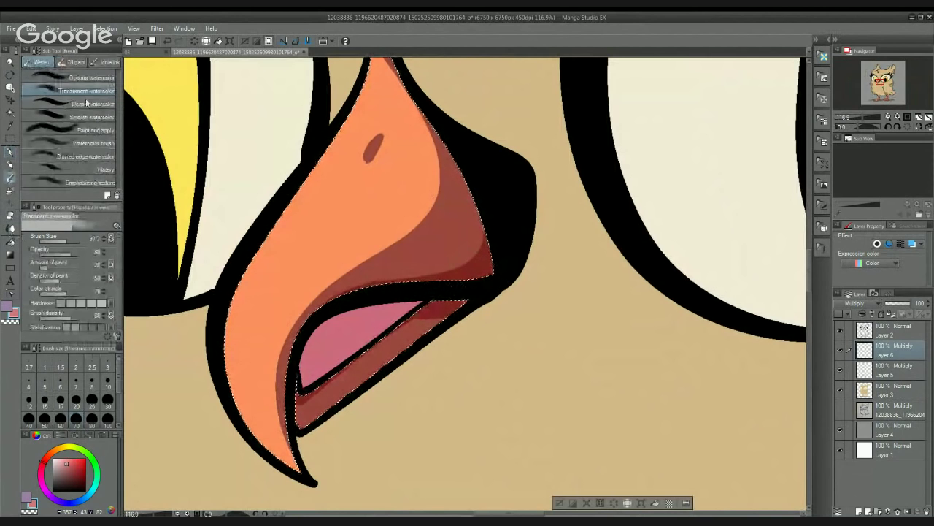
left_click(9, 228)
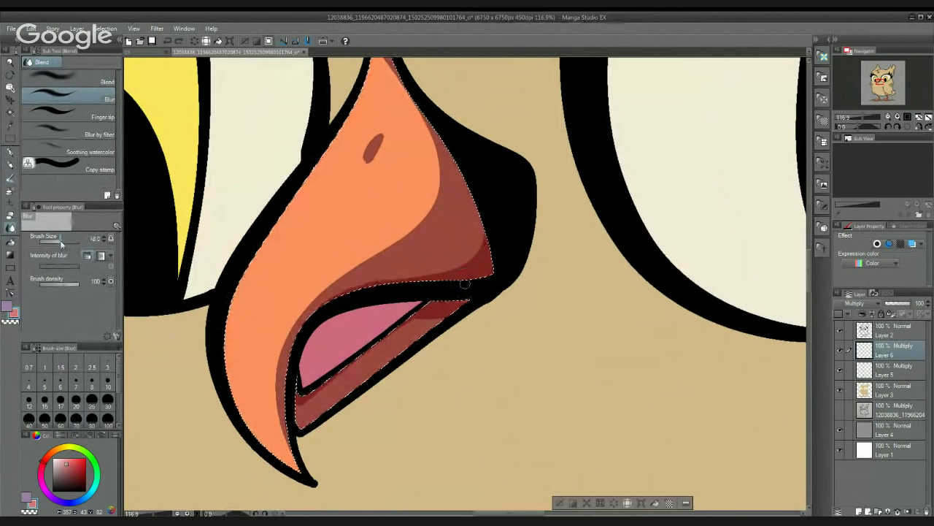
left_click_drag(62, 243, 68, 243)
left_click_drag(78, 285, 64, 282)
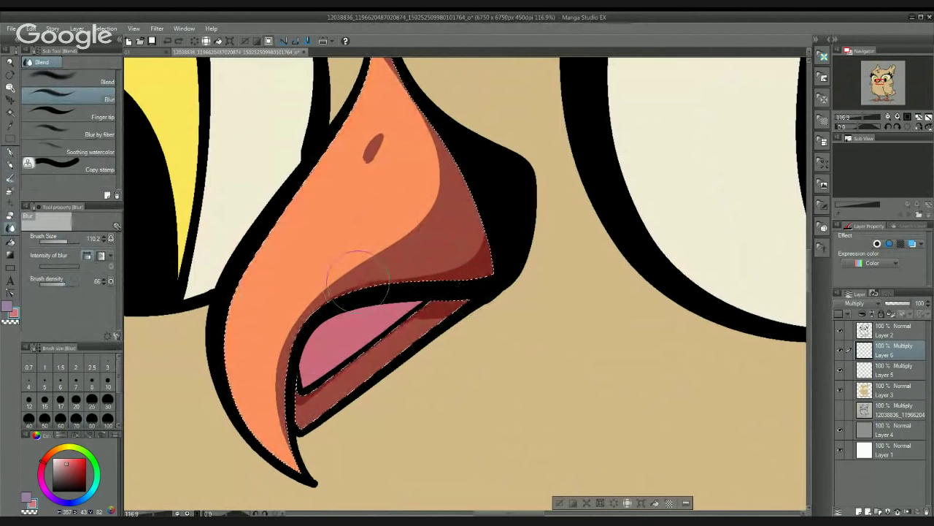
mouse_move(411, 272)
left_mouse_down()
mouse_move(444, 267)
mouse_move(448, 246)
mouse_move(395, 271)
mouse_move(322, 272)
mouse_move(355, 279)
left_mouse_up()
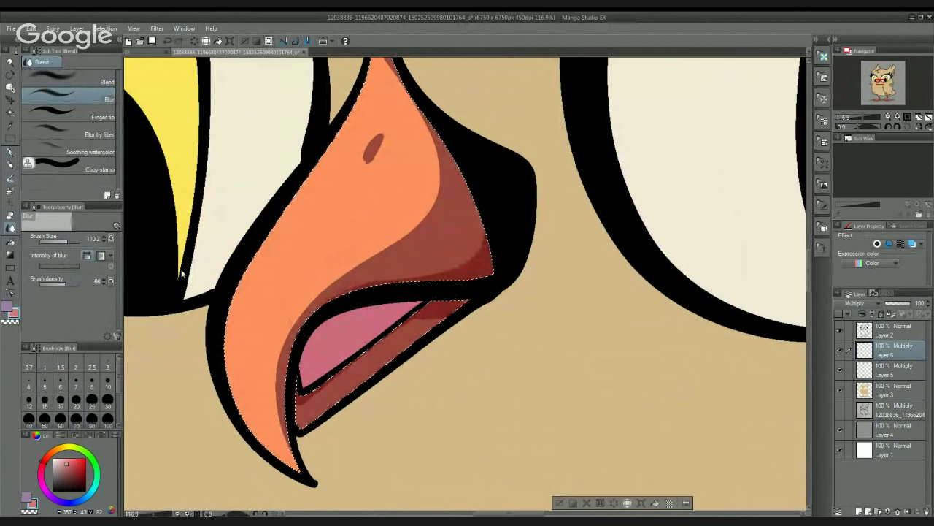
left_click(58, 283)
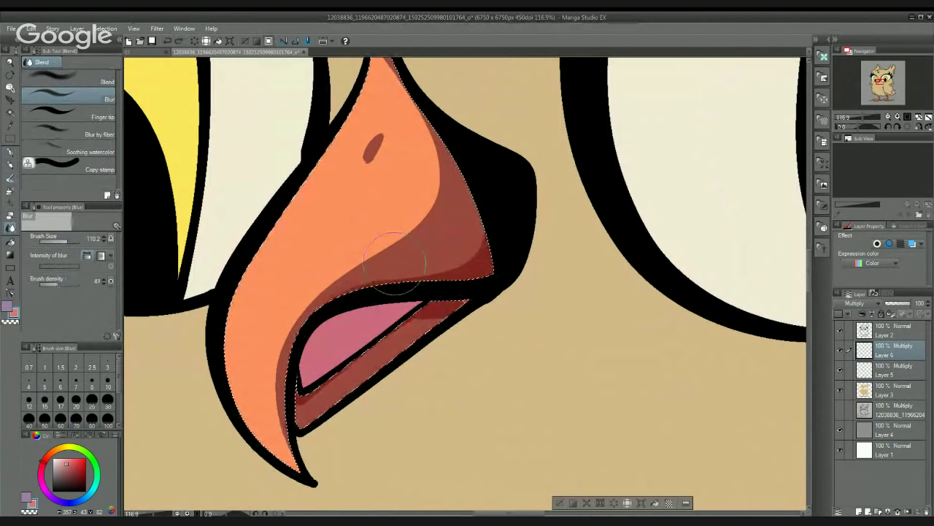
mouse_move(394, 261)
left_mouse_down()
mouse_move(355, 279)
mouse_move(389, 273)
mouse_move(438, 285)
mouse_move(434, 266)
mouse_move(459, 233)
mouse_move(430, 246)
mouse_move(424, 268)
mouse_move(444, 240)
mouse_move(436, 272)
mouse_move(444, 323)
mouse_move(416, 332)
left_mouse_up()
mouse_move(345, 374)
left_mouse_down()
mouse_move(314, 410)
mouse_move(304, 401)
left_mouse_up()
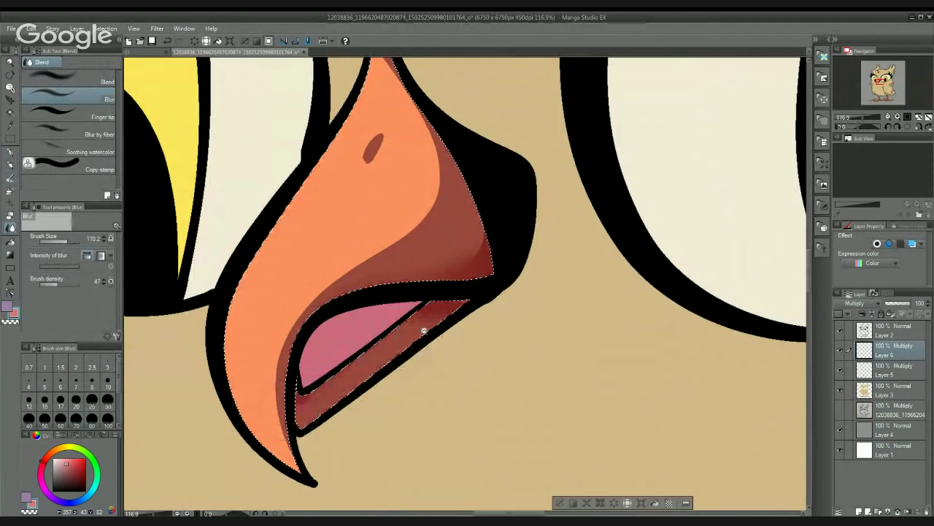
Step: Clear the beak and legs selection and save the illustration
left_click_drag(424, 330, 400, 313)
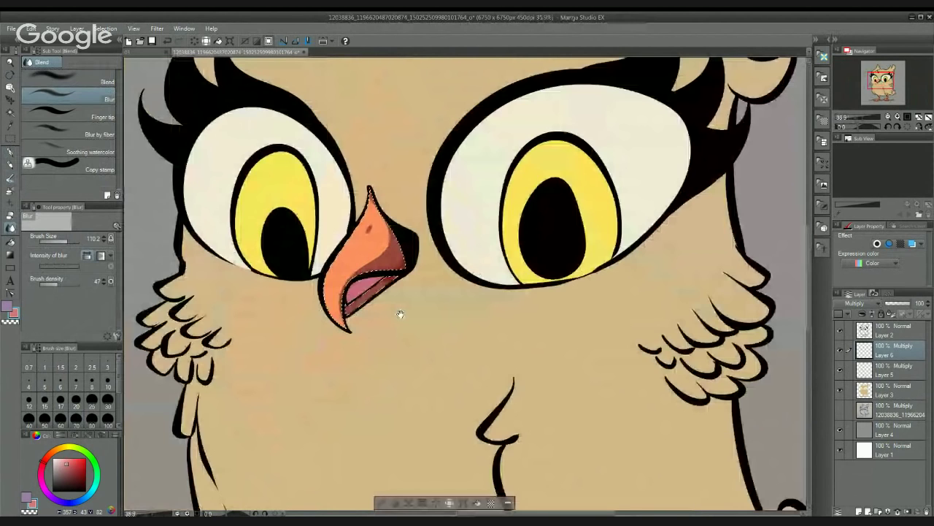
left_click_drag(400, 314, 370, 292)
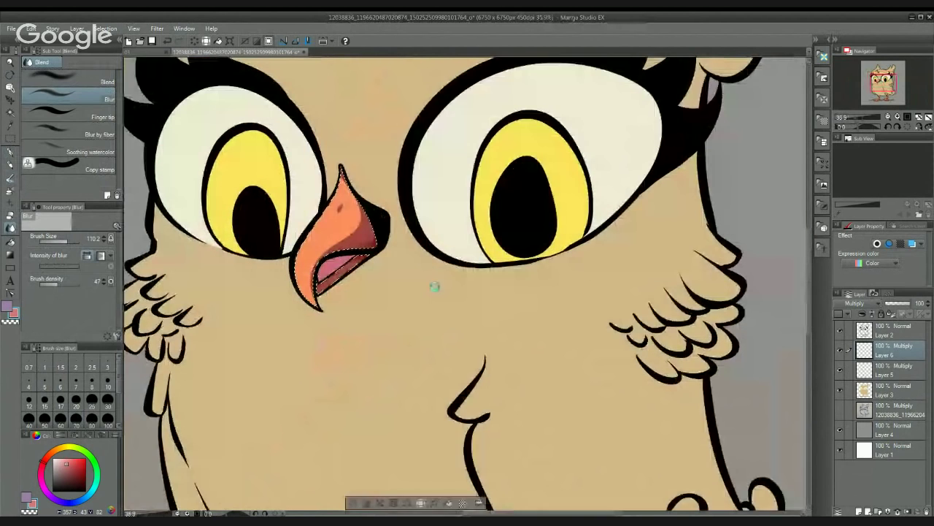
key("ctrl+d")
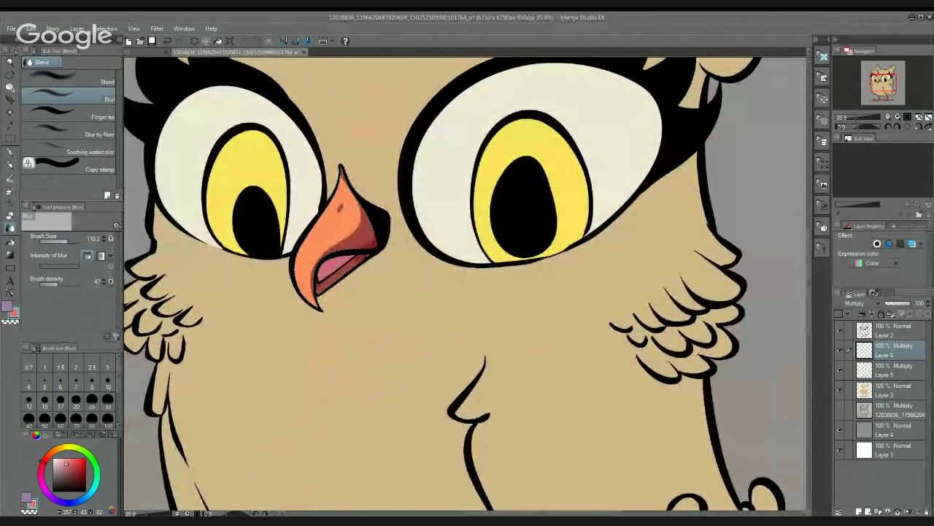
key("ctrl+s")
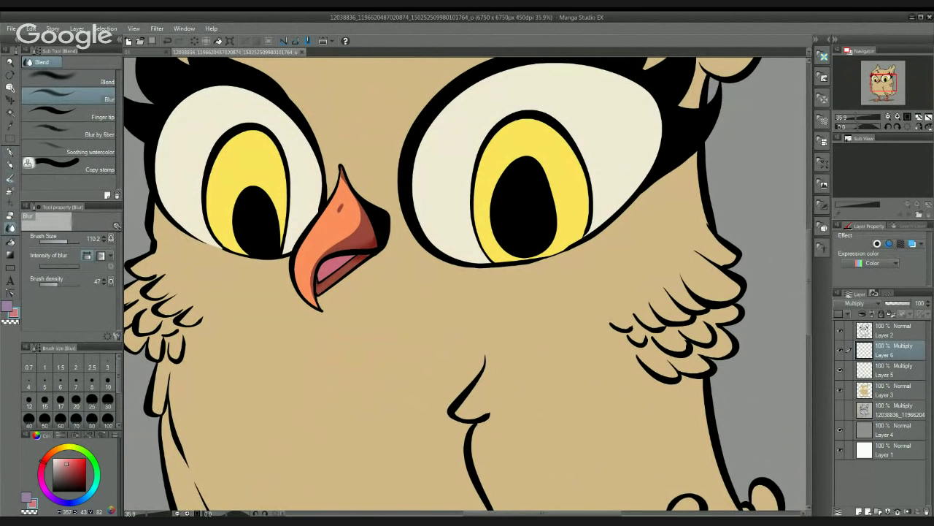
Step: Examine the softened beak shading close up and within the owl's face and body
left_click_drag(415, 243, 440, 232)
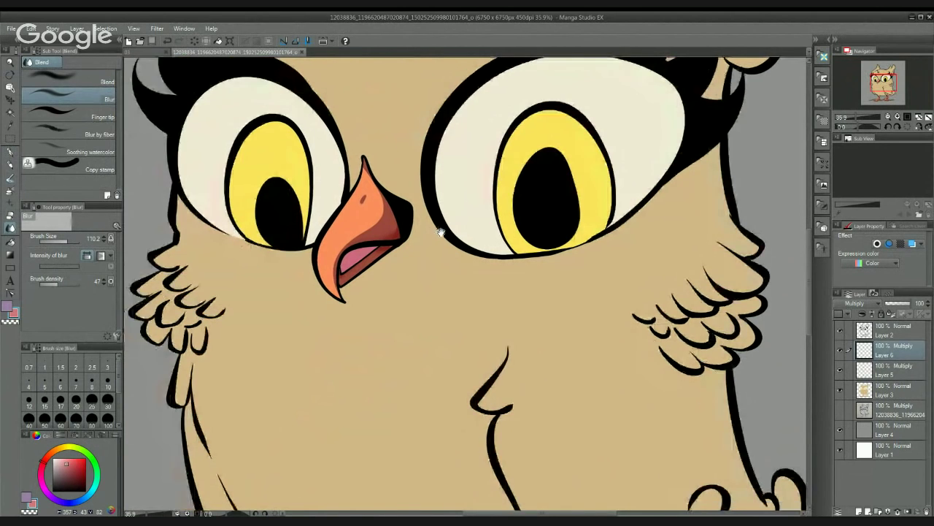
mouse_move(375, 246)
left_mouse_down()
mouse_move(422, 228)
mouse_move(417, 244)
left_mouse_up()
left_click(10, 154)
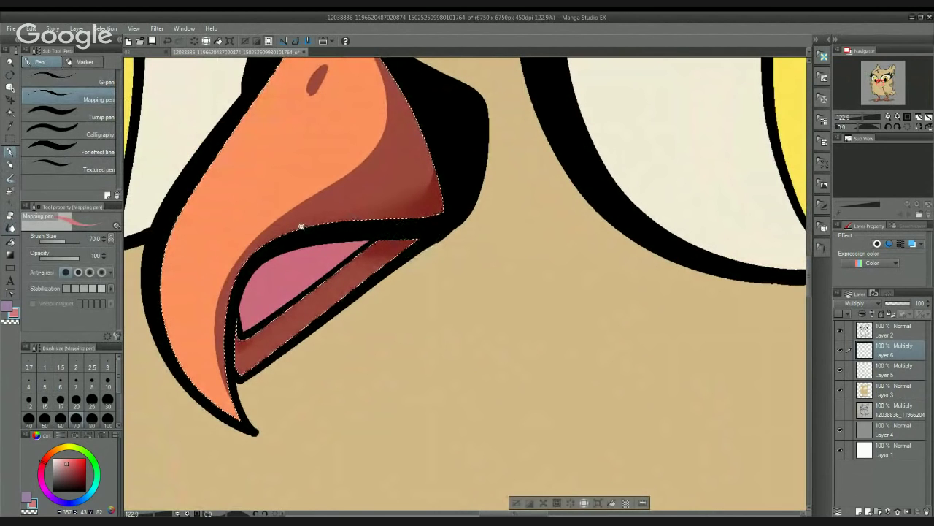
scroll(302, 230, "down", 1)
scroll(302, 230, "down", 3)
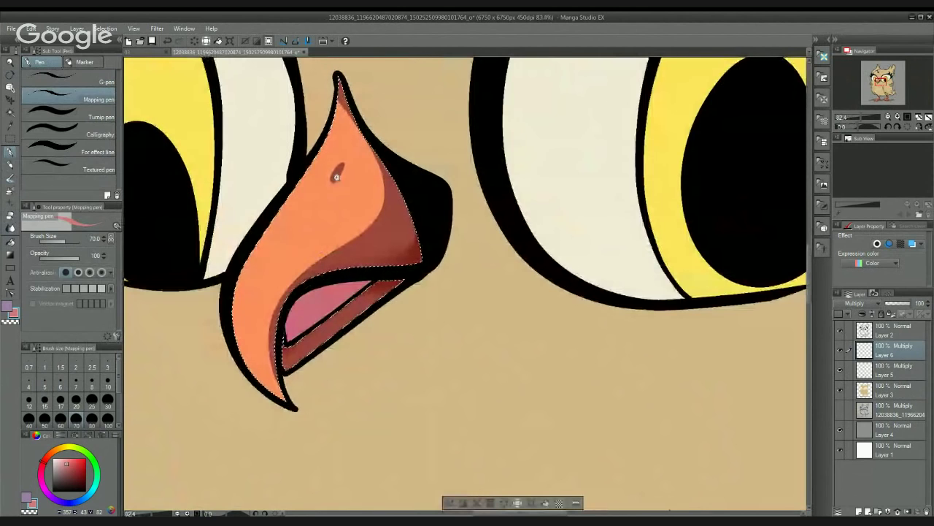
scroll(352, 157, "up", 3)
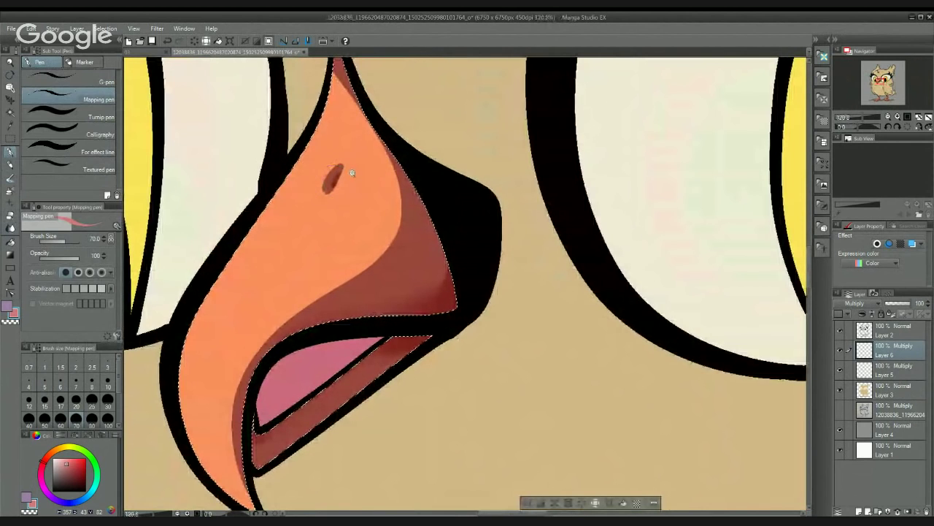
scroll(349, 179, "down", 3)
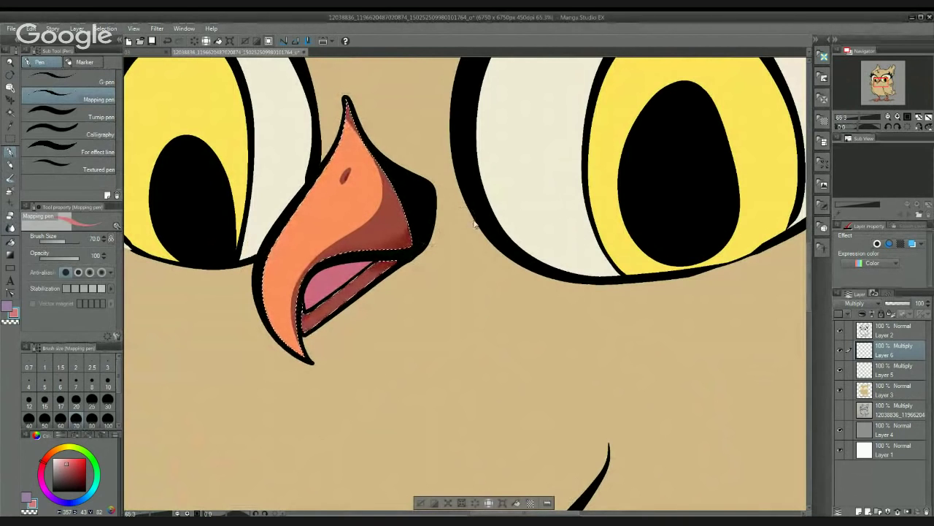
scroll(475, 225, "down", 3)
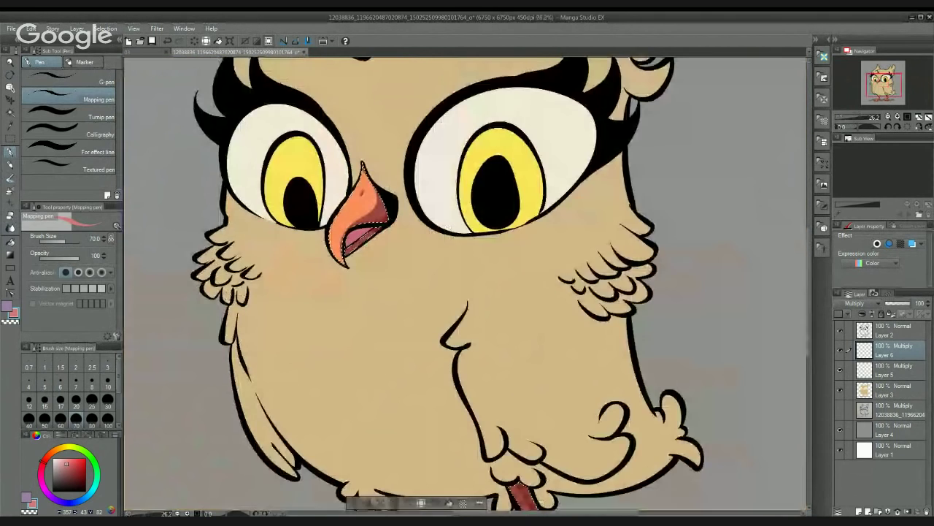
left_click_drag(438, 257, 448, 183)
Step: Select both yellow irises from the flat colours on Layer 3 and make Layer 5 active for the Mapping pen
key("ctrl+d")
left_click(888, 384)
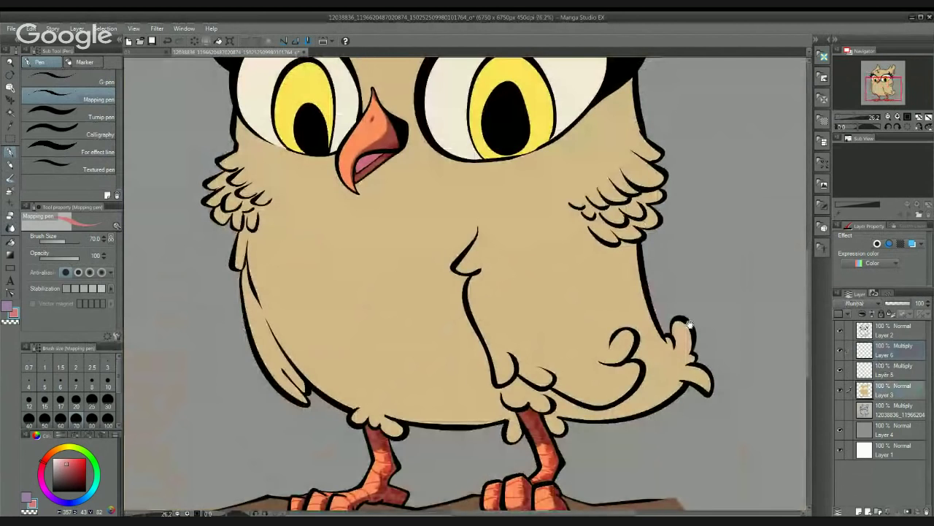
key("w")
left_click(347, 132)
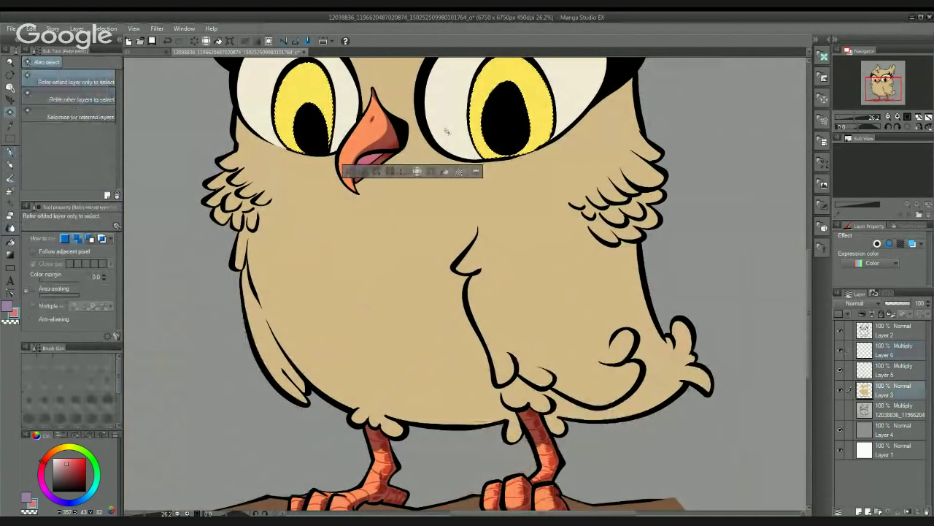
left_click(892, 369)
key("p")
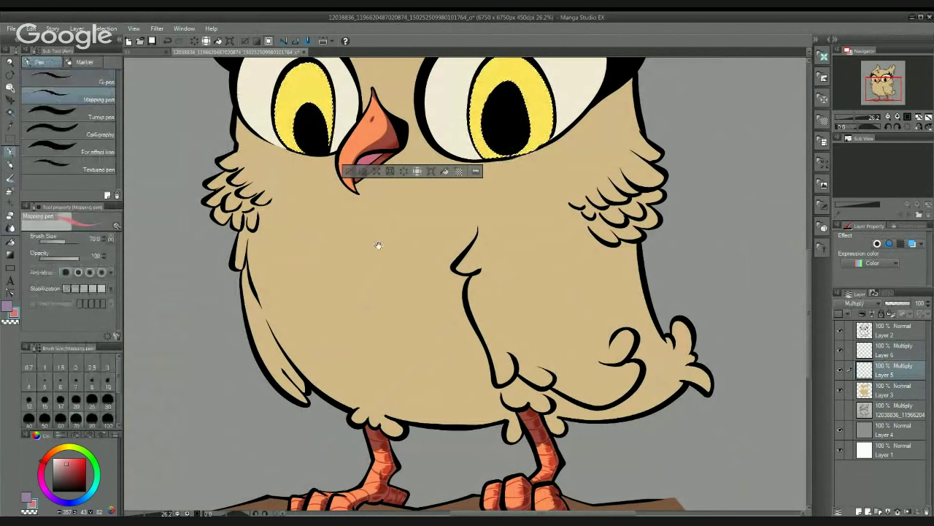
Step: Outline a curved shadow shape inside the iris on the picture's left with the Mapping pen in a pale orange
left_click_drag(378, 245, 465, 460)
scroll(464, 460, "up", 2)
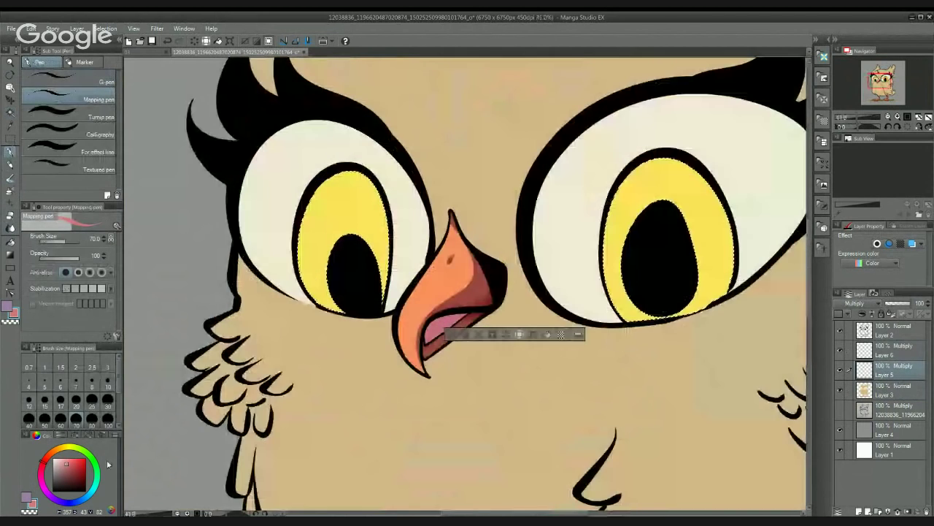
left_click(48, 452)
left_click(61, 463)
mouse_move(295, 248)
left_mouse_down()
mouse_move(297, 260)
mouse_move(357, 272)
left_mouse_up()
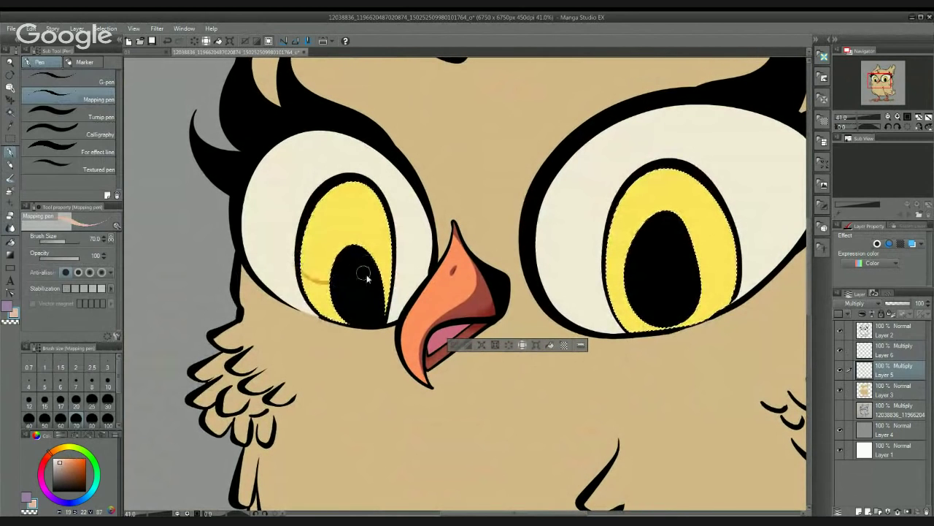
key("ctrl+z")
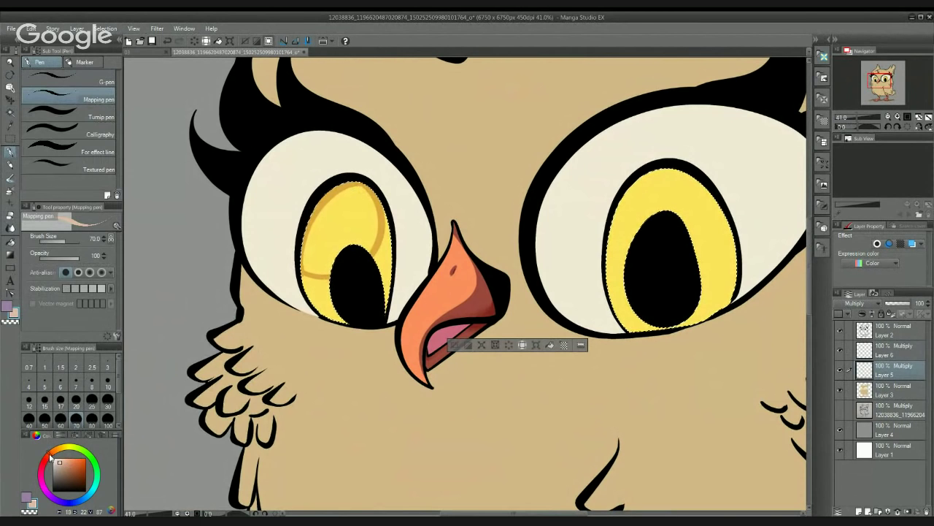
Step: Try stronger orange tones on the iris shadow outline with the Fill tool and settle on a light salmon red
left_click(64, 471)
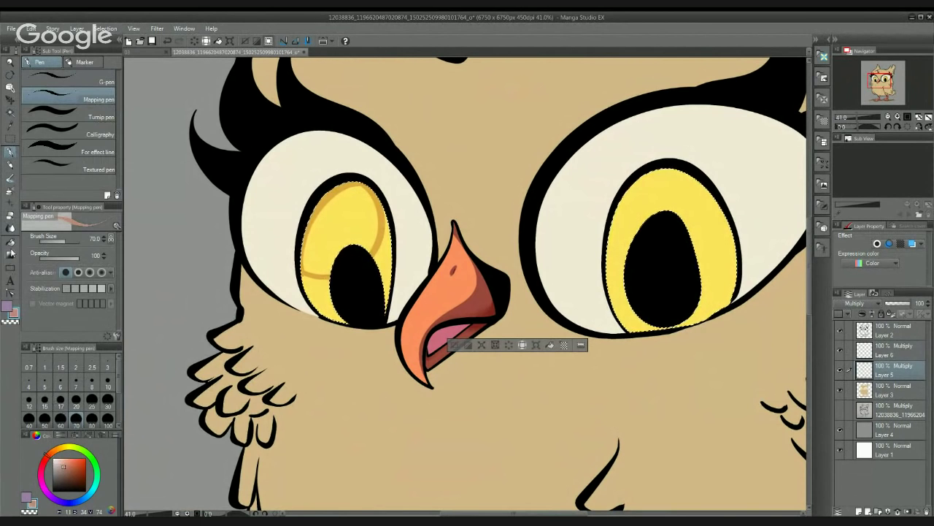
left_click(10, 242)
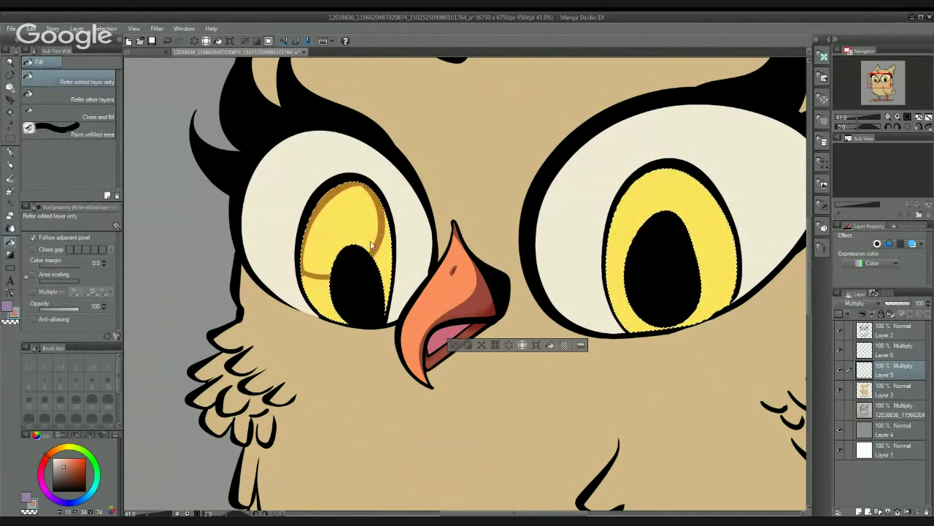
left_click_drag(69, 467, 68, 458)
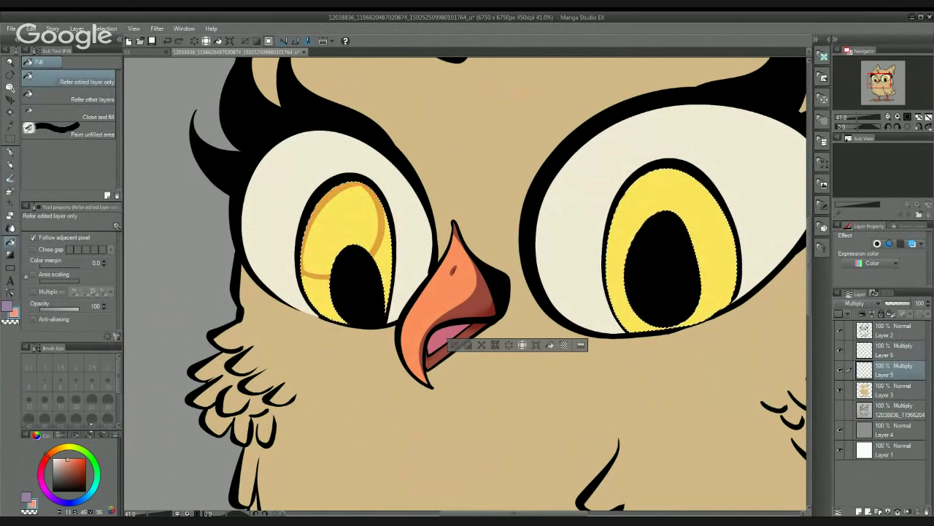
left_click_drag(64, 467, 62, 448)
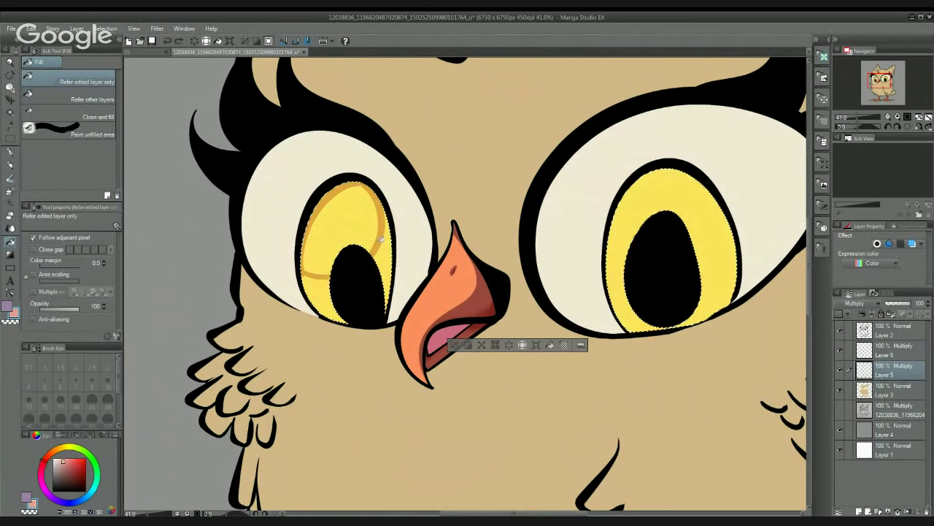
Step: Touch up the shadow outline of the left iris with the pen and fill the enclosed areas around the pupil
left_click(11, 151)
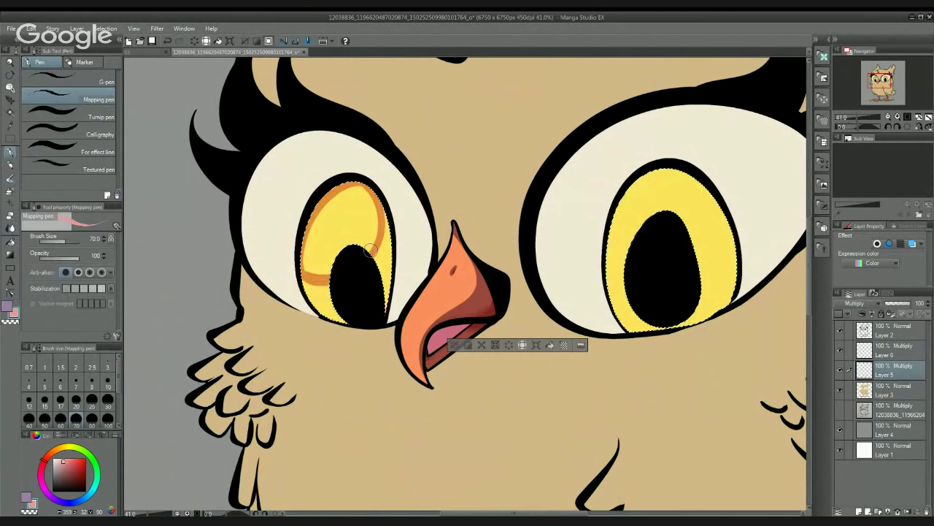
left_click(10, 243)
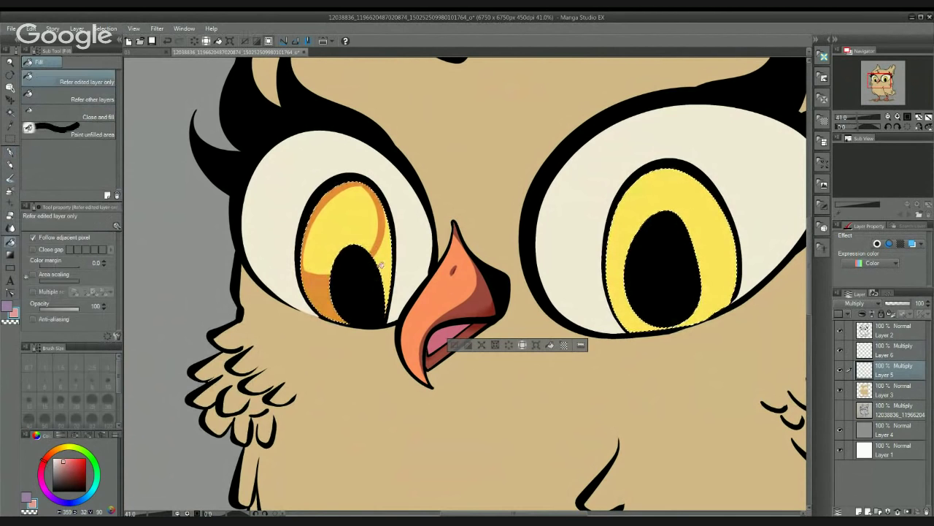
key("p")
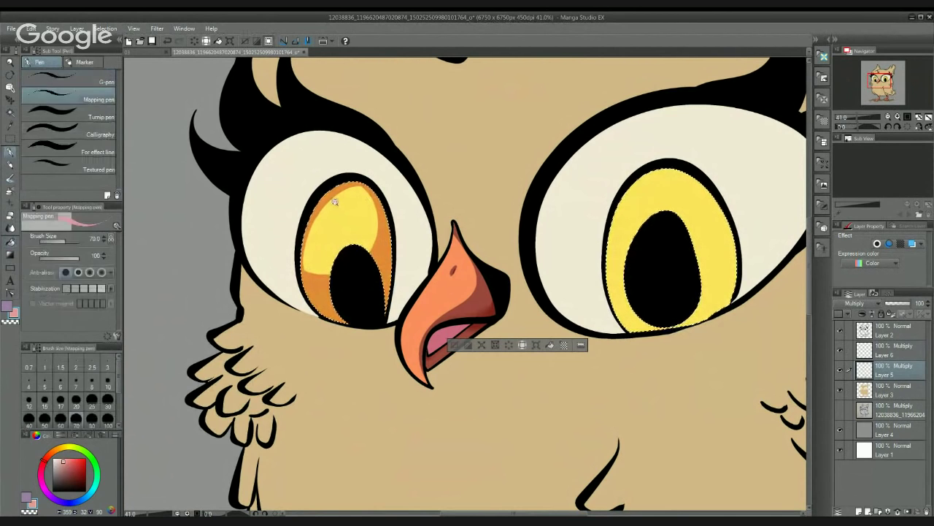
Step: Widen the orange shadow along the upper and outer rim of the iris on the picture's left with the Mapping pen
scroll(328, 199, "up", 1)
scroll(350, 193, "up", 6)
mouse_move(376, 172)
left_mouse_down()
mouse_move(292, 235)
mouse_move(285, 337)
left_mouse_up()
left_click_drag(276, 302, 283, 326)
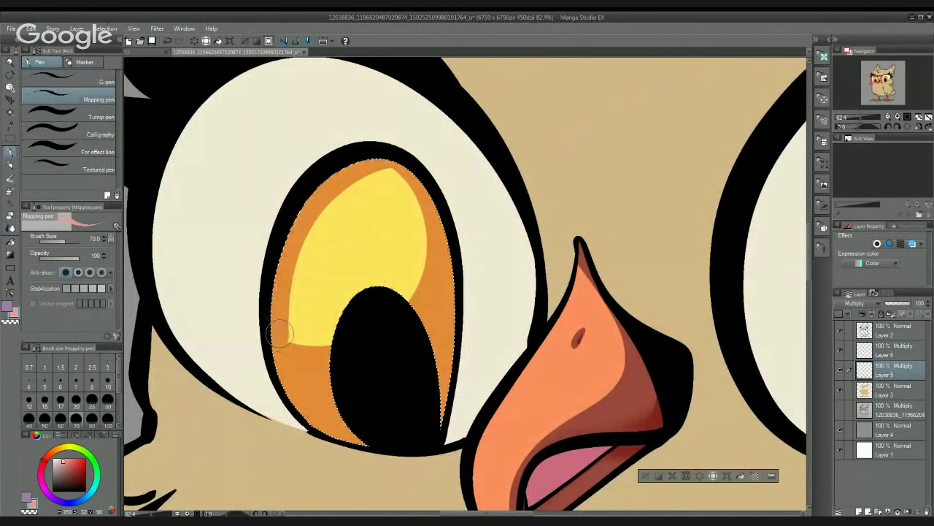
Step: Outline a matching curved shadow inside the iris on the picture's right and fill the enclosed areas around the pupil with the Fill tool
scroll(410, 302, "down", 5)
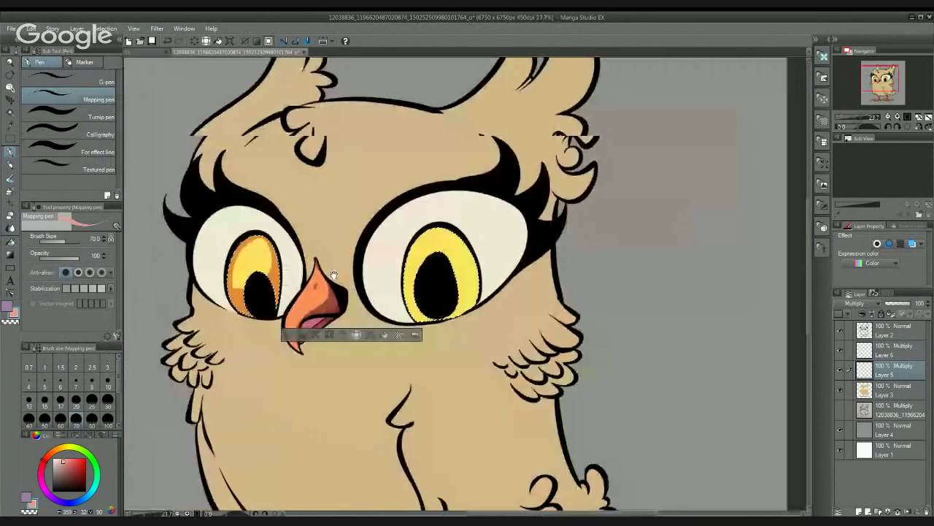
scroll(402, 270, "up", 2)
mouse_move(403, 270)
left_mouse_down()
mouse_move(430, 239)
mouse_move(402, 257)
mouse_move(471, 217)
mouse_move(479, 196)
left_mouse_up()
key("ctrl+z")
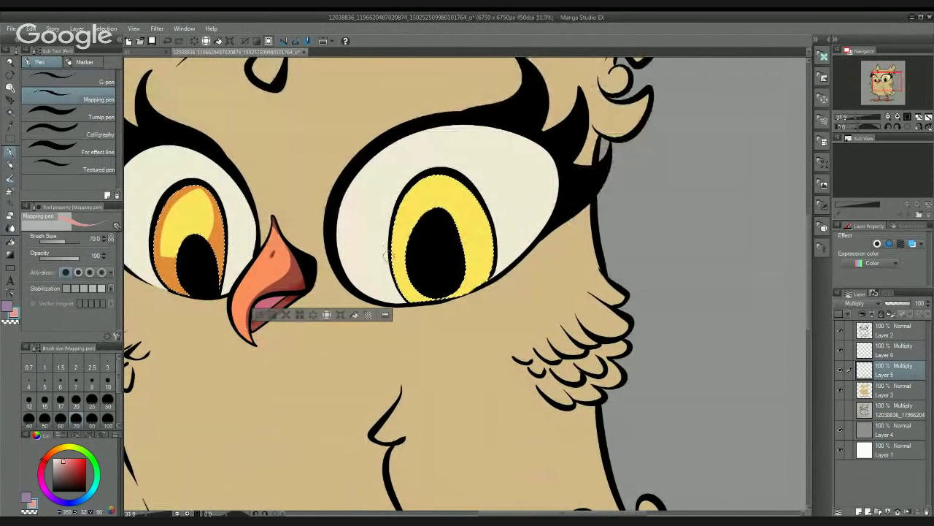
mouse_move(389, 253)
left_mouse_down()
mouse_move(428, 266)
mouse_move(470, 219)
mouse_move(462, 178)
mouse_move(427, 178)
mouse_move(410, 194)
mouse_move(389, 251)
left_mouse_up()
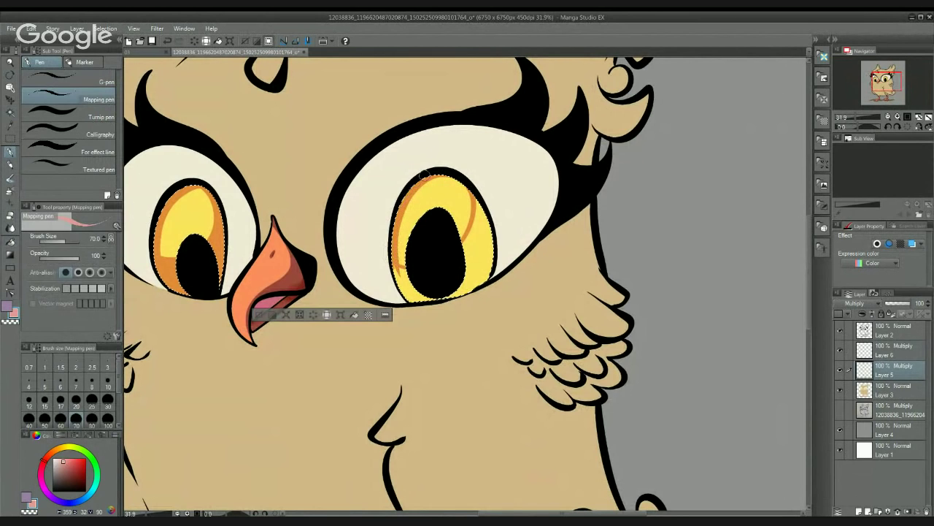
key("g")
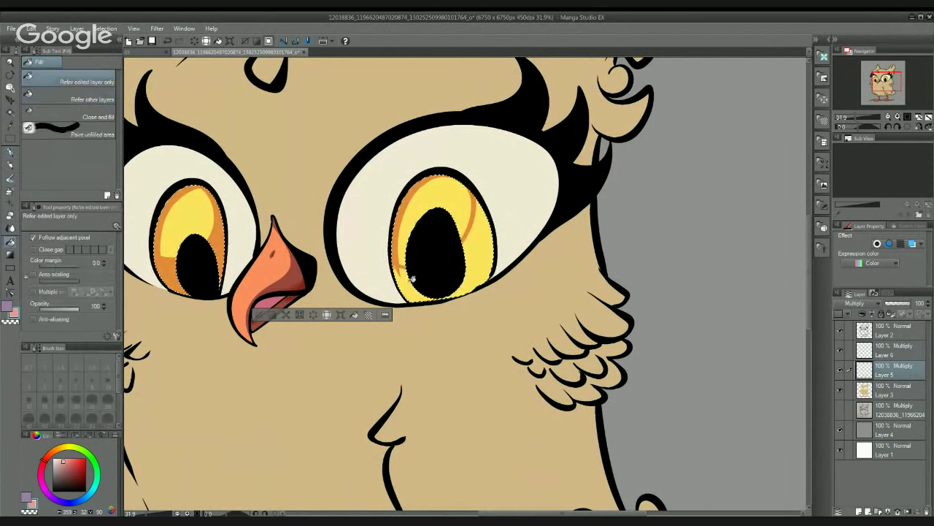
left_click(414, 279)
left_click_drag(447, 254, 485, 276)
Step: Refine the upper edges of the orange shadows in both irises with the Mapping pen so they wrap around the yellow areas
key("p")
scroll(482, 153, "up", 2)
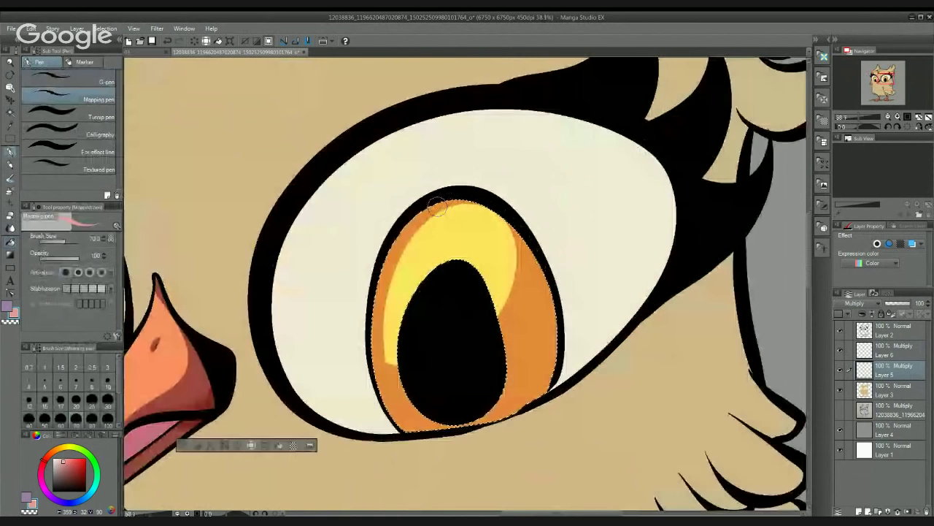
mouse_move(439, 207)
left_mouse_down()
mouse_move(496, 216)
mouse_move(524, 251)
mouse_move(626, 209)
left_mouse_up()
mouse_move(214, 225)
left_mouse_down()
mouse_move(463, 204)
mouse_move(504, 224)
left_mouse_up()
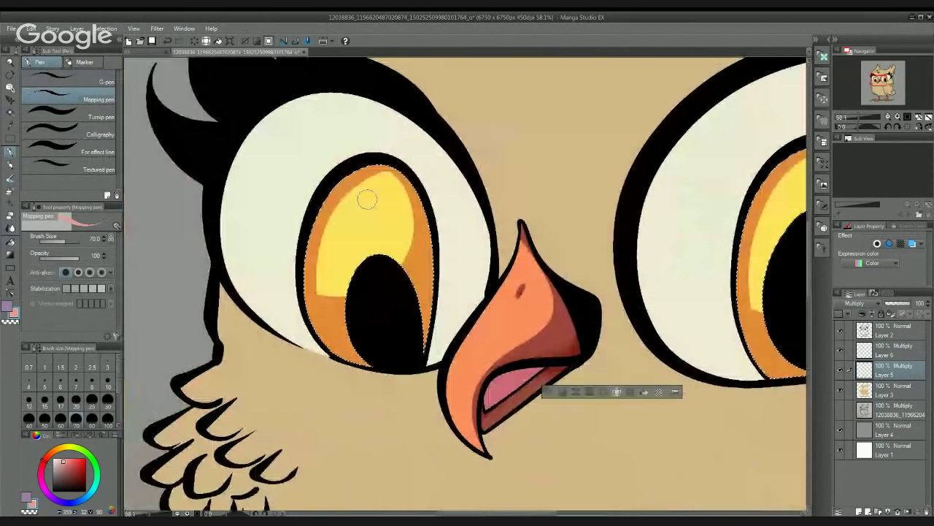
left_click_drag(383, 175, 396, 180)
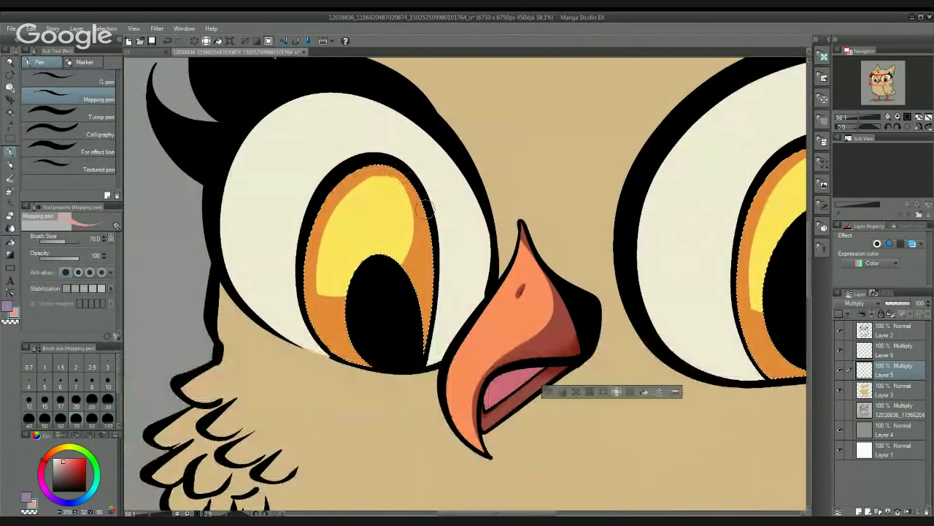
scroll(428, 202, "down", 4)
Step: Draw thin tapered orange lines radiating from the pupils into the yellow areas of both irises
scroll(424, 202, "up", 5)
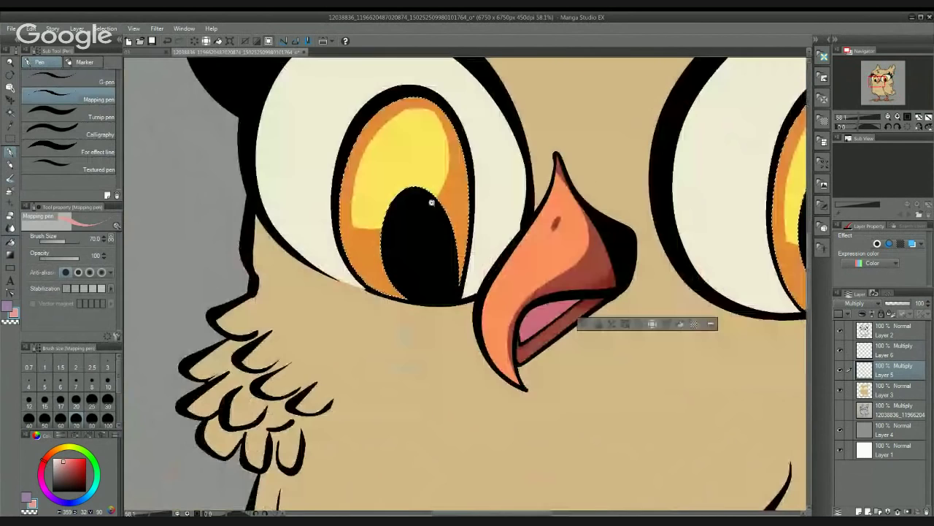
mouse_move(422, 193)
left_mouse_down()
mouse_move(420, 157)
mouse_move(414, 179)
mouse_move(396, 156)
left_mouse_up()
mouse_move(397, 203)
left_mouse_down()
mouse_move(386, 191)
mouse_move(356, 217)
left_mouse_up()
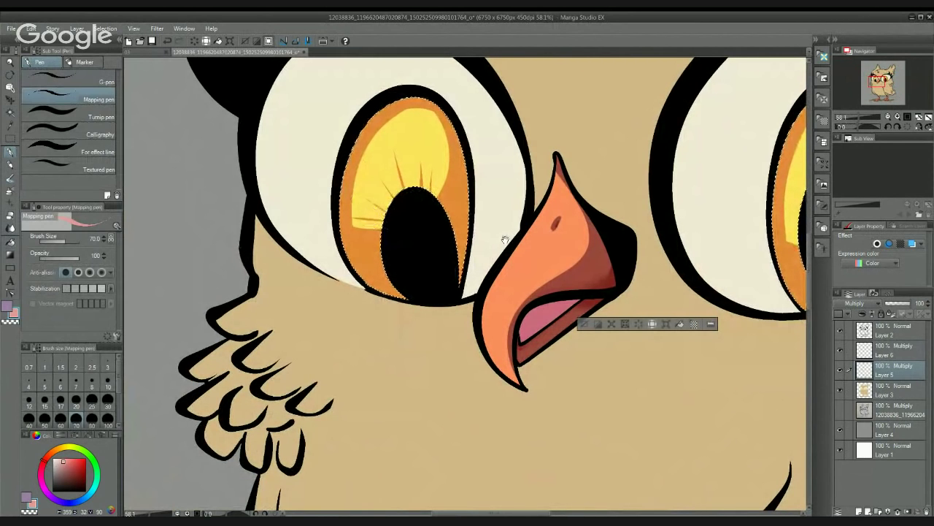
left_click_drag(505, 240, 178, 279)
mouse_move(475, 272)
left_mouse_down()
mouse_move(472, 244)
mouse_move(480, 251)
mouse_move(460, 225)
mouse_move(471, 227)
mouse_move(461, 198)
mouse_move(487, 219)
mouse_move(474, 175)
mouse_move(496, 210)
mouse_move(503, 155)
left_mouse_up()
mouse_move(516, 188)
left_mouse_down()
mouse_move(540, 182)
mouse_move(558, 193)
mouse_move(552, 211)
left_mouse_up()
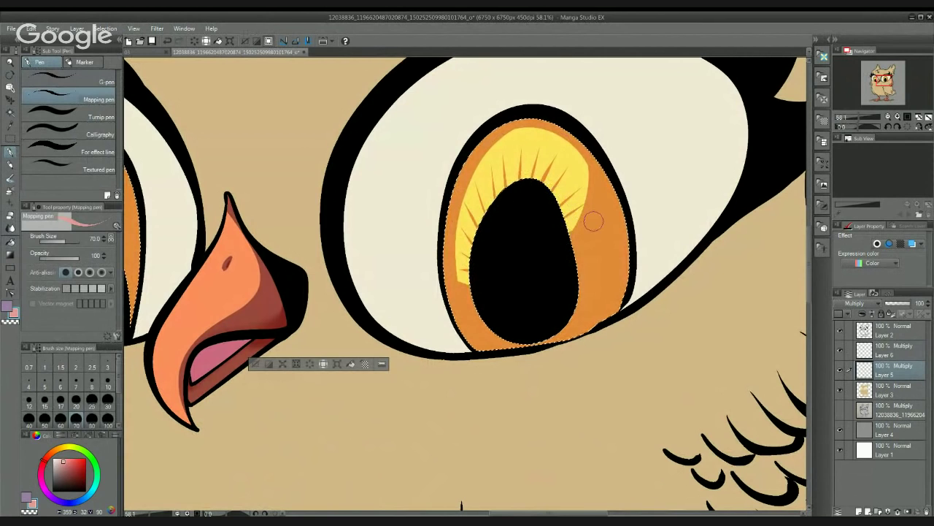
Step: Erase thin light rays out of the orange shadows around both pupils using the Hard eraser at size 37.2
key("e")
left_click(63, 240)
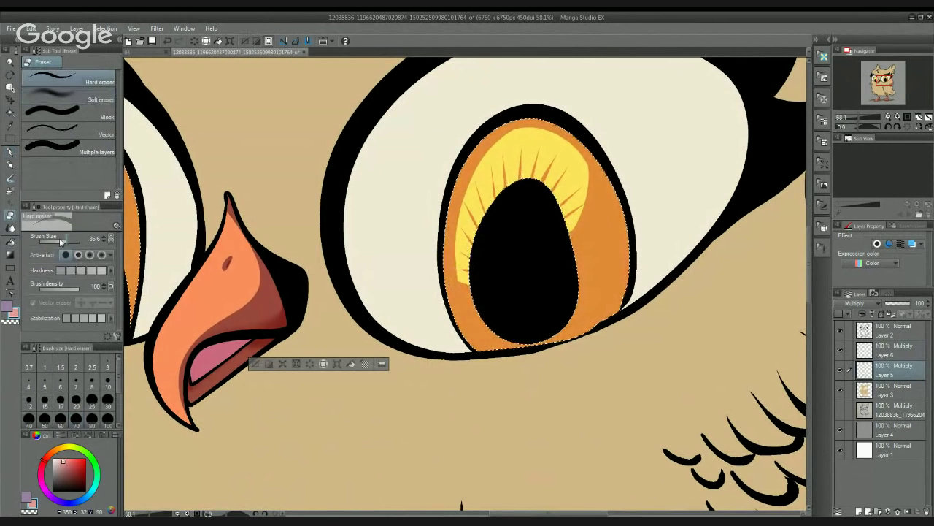
left_click_drag(63, 240, 64, 240)
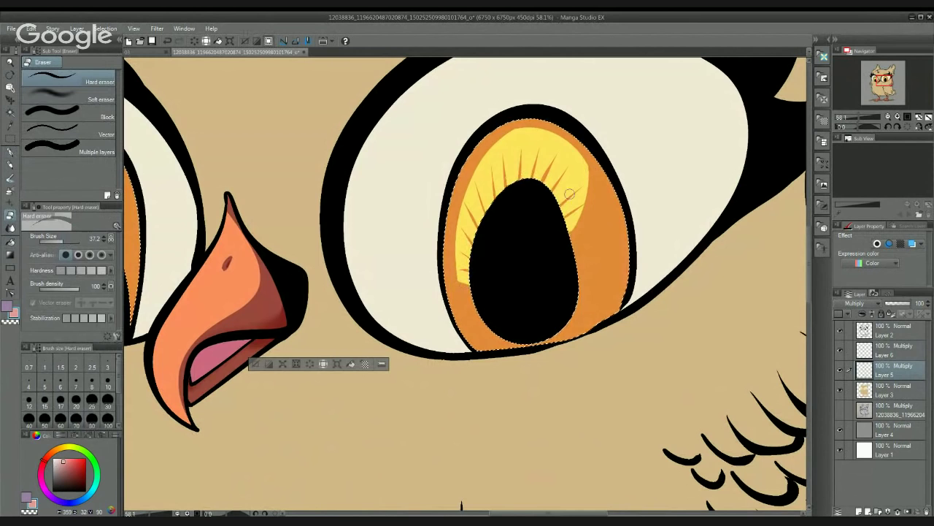
left_click_drag(571, 233, 617, 218)
mouse_move(598, 251)
left_mouse_down()
mouse_move(581, 210)
mouse_move(598, 199)
left_mouse_up()
left_click_drag(562, 209, 595, 217)
mouse_move(562, 219)
left_mouse_down()
mouse_move(602, 236)
mouse_move(601, 254)
mouse_move(584, 281)
left_mouse_up()
left_click_drag(566, 273, 578, 289)
mouse_move(453, 254)
left_mouse_down()
mouse_move(443, 275)
mouse_move(466, 285)
mouse_move(455, 295)
mouse_move(483, 303)
left_mouse_up()
mouse_move(547, 249)
left_mouse_down()
mouse_move(561, 246)
mouse_move(427, 259)
mouse_move(503, 255)
left_mouse_up()
mouse_move(469, 208)
left_mouse_down()
mouse_move(448, 206)
mouse_move(473, 263)
left_mouse_up()
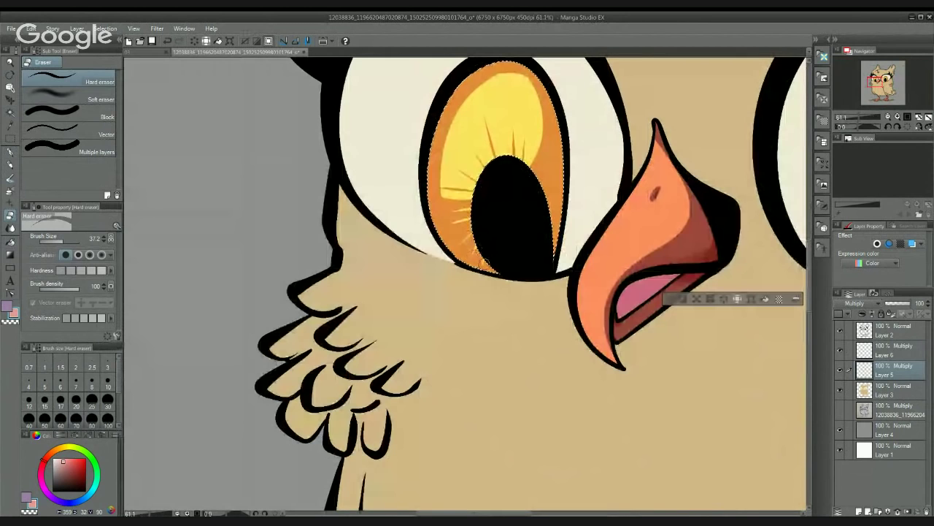
mouse_move(530, 212)
left_mouse_down()
mouse_move(500, 246)
mouse_move(528, 230)
mouse_move(514, 201)
left_mouse_up()
mouse_move(518, 240)
left_mouse_down()
mouse_move(533, 238)
mouse_move(529, 277)
mouse_move(420, 225)
left_mouse_up()
scroll(495, 271, "down", 3)
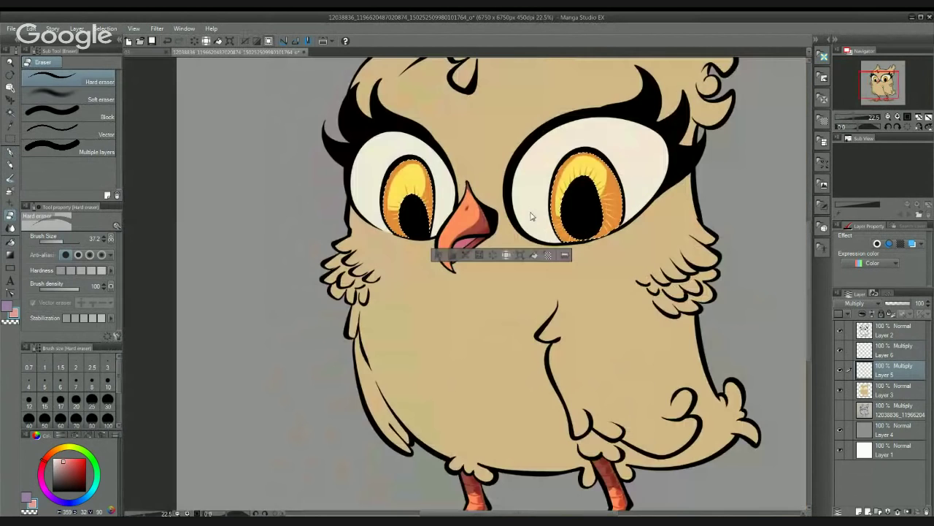
scroll(531, 216, "up", 5)
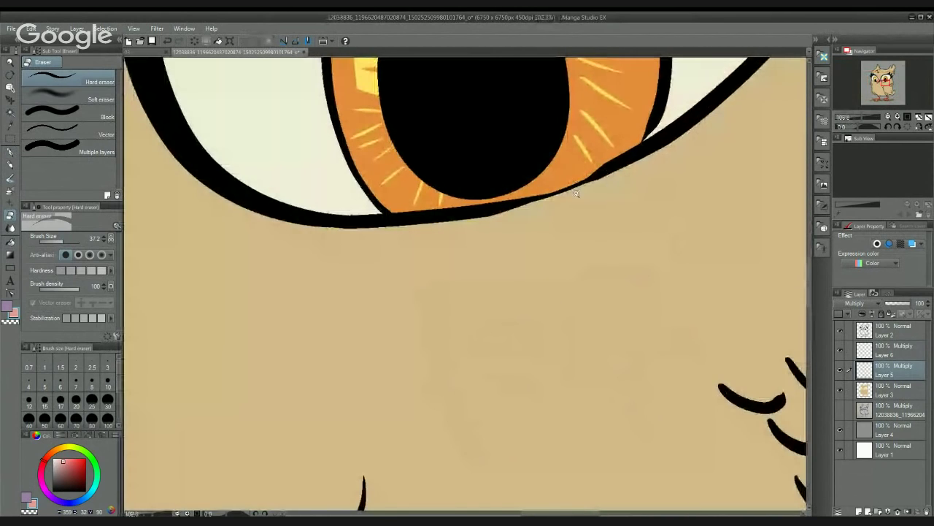
Step: Make Layer 6 active and choose the Transparent watercolor brush with a soft pink as the main colour
scroll(576, 192, "down", 5)
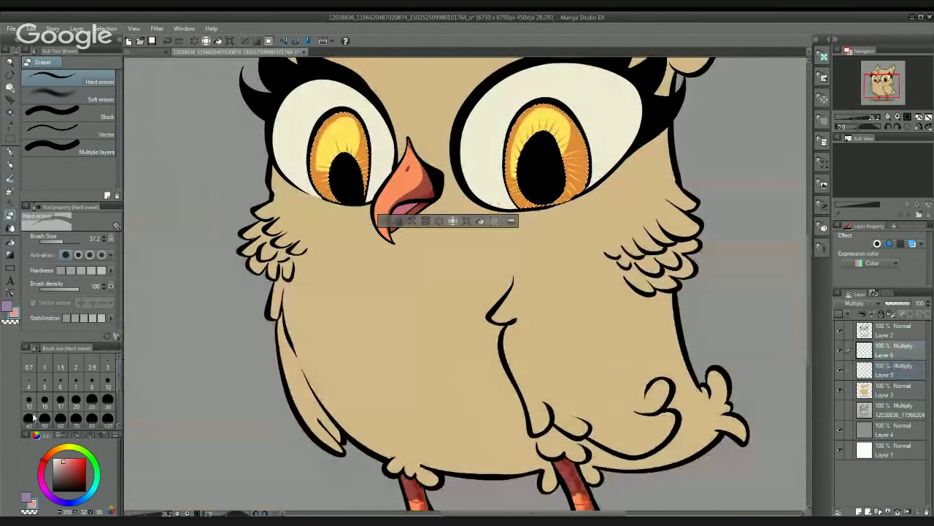
left_click(43, 470)
left_click(56, 465)
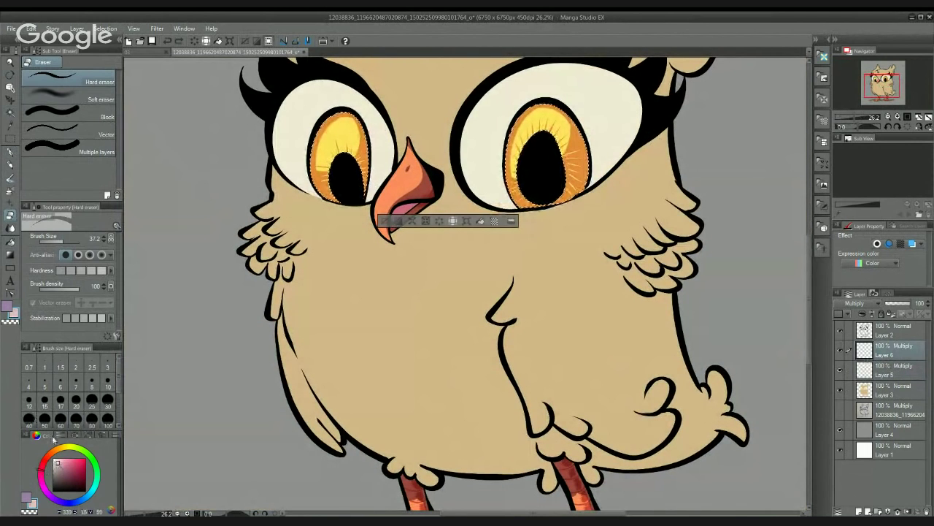
left_click(11, 152)
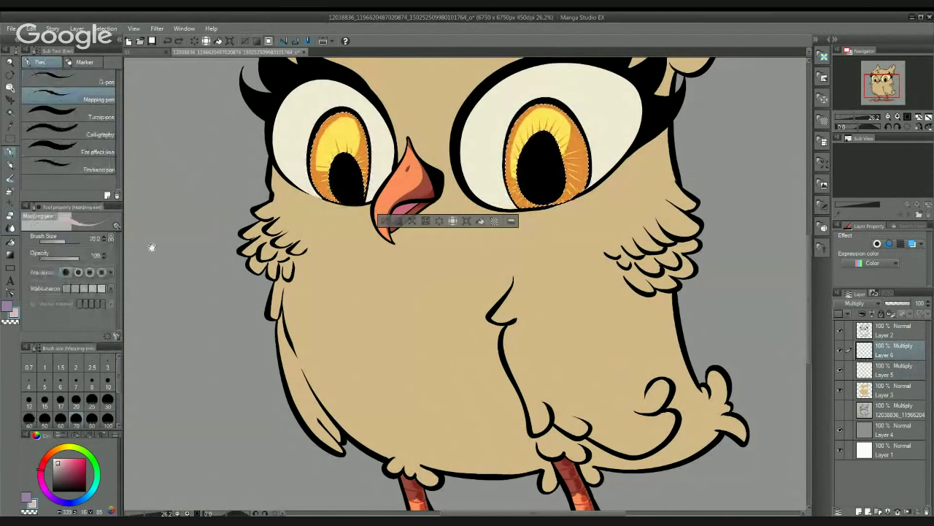
left_click(8, 179)
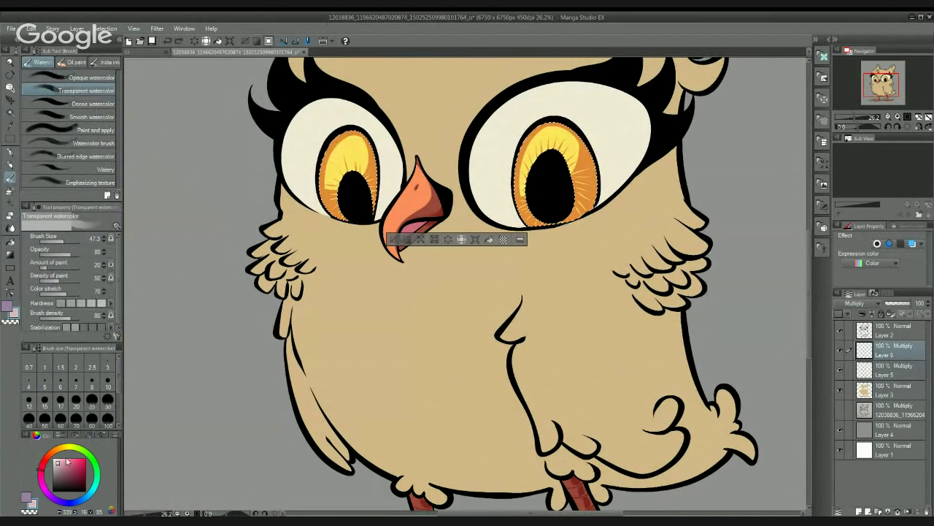
left_click(8, 310)
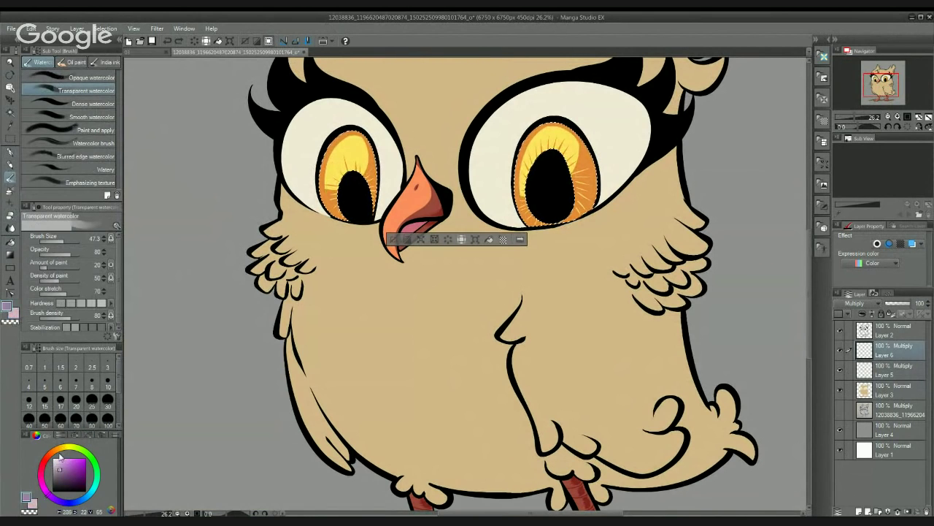
left_click(62, 461)
mouse_move(42, 473)
left_mouse_down()
mouse_move(49, 454)
mouse_move(55, 468)
left_mouse_up()
left_click(63, 465)
left_click(63, 462)
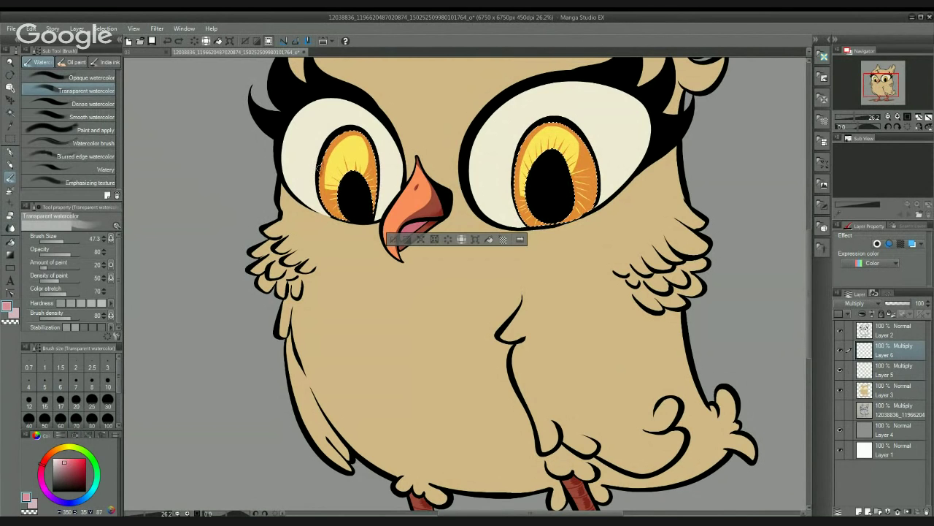
Step: Shade around the rim of the iris on the picture's left with the Transparent watercolor brush at size 110.2
left_click_drag(332, 197, 342, 239)
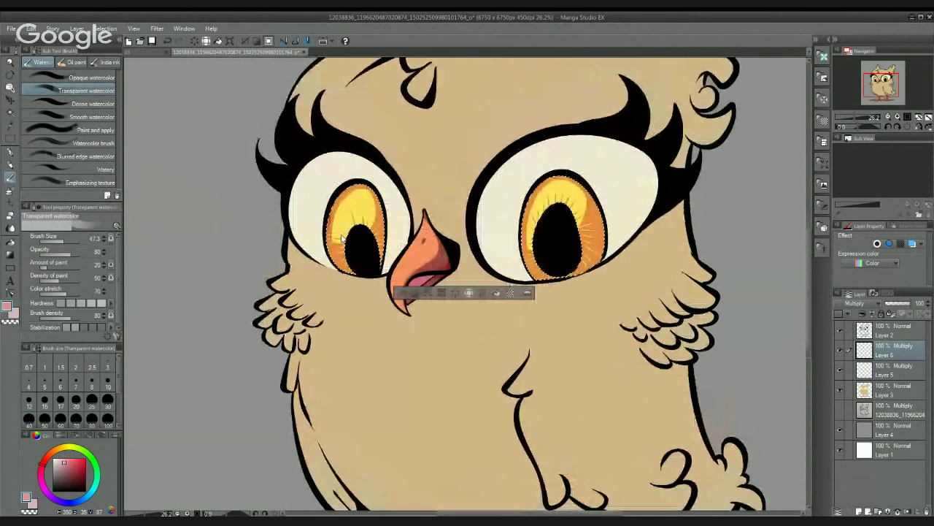
left_click(66, 244)
left_click(68, 243)
left_click_drag(367, 208, 385, 217)
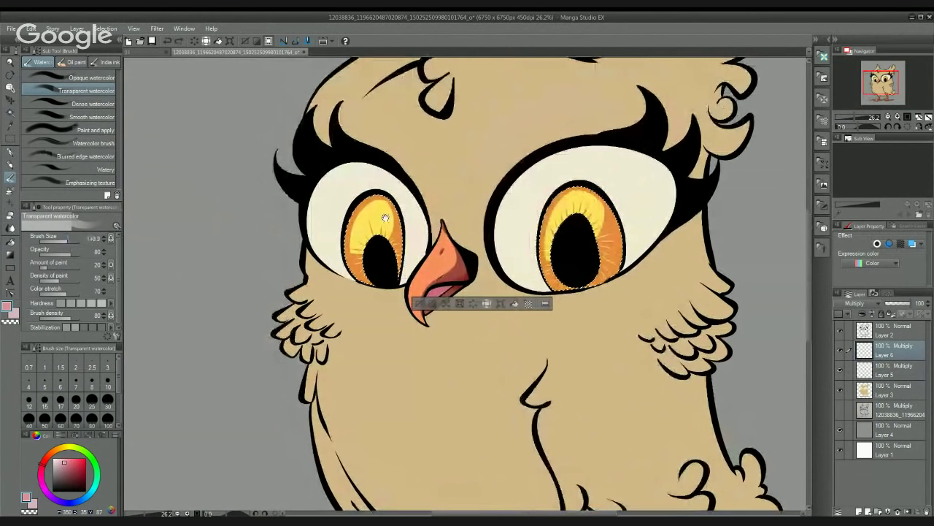
scroll(384, 217, "up", 2)
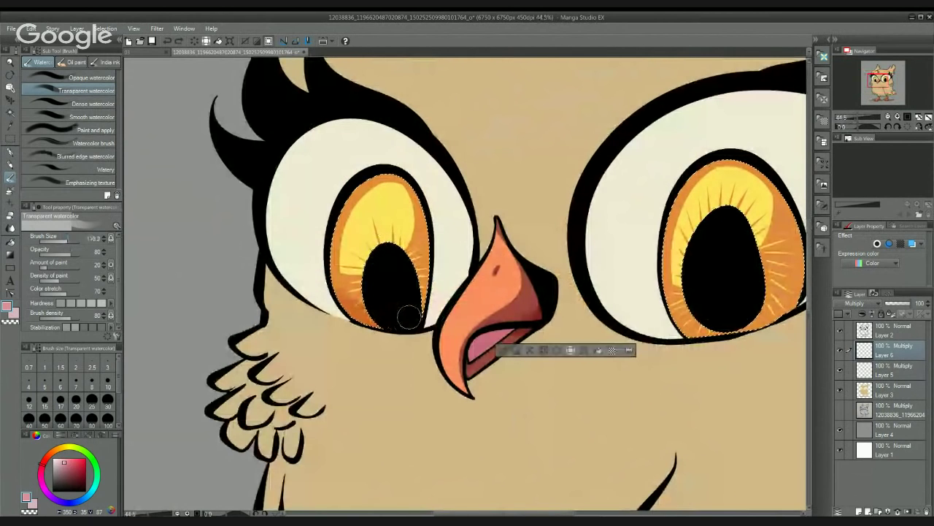
mouse_move(349, 304)
left_mouse_down()
mouse_move(323, 286)
mouse_move(335, 305)
mouse_move(325, 238)
mouse_move(341, 205)
left_mouse_up()
mouse_move(329, 292)
left_mouse_down()
mouse_move(341, 202)
mouse_move(335, 277)
mouse_move(345, 262)
mouse_move(328, 230)
mouse_move(348, 216)
mouse_move(330, 263)
mouse_move(385, 193)
mouse_move(365, 201)
mouse_move(389, 182)
mouse_move(360, 192)
mouse_move(388, 182)
mouse_move(419, 241)
mouse_move(417, 209)
mouse_move(420, 296)
left_mouse_up()
left_click_drag(358, 202, 406, 212)
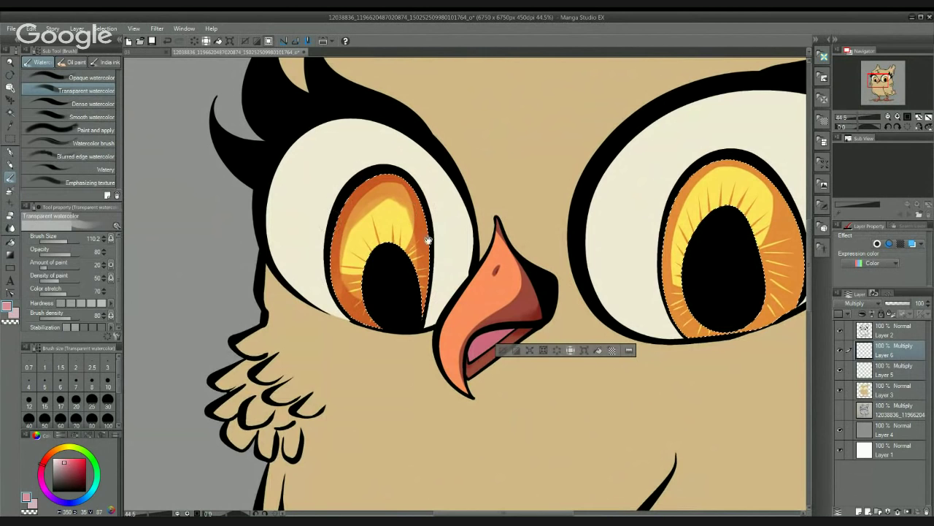
Step: Shade around the rim of the iris on the picture's right with the same soft pink watercolor brush
left_click_drag(465, 241, 293, 256)
mouse_move(504, 357)
left_mouse_down()
mouse_move(624, 295)
mouse_move(563, 333)
mouse_move(484, 309)
mouse_move(502, 219)
mouse_move(537, 183)
mouse_move(584, 183)
mouse_move(565, 172)
mouse_move(626, 221)
left_mouse_up()
scroll(626, 221, "up", 1)
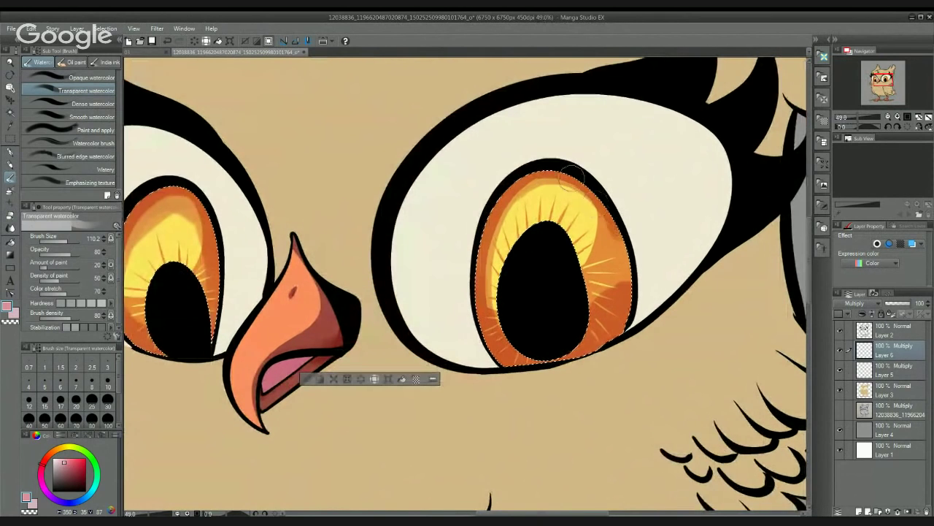
mouse_move(572, 175)
left_mouse_down()
mouse_move(597, 224)
mouse_move(626, 217)
left_mouse_up()
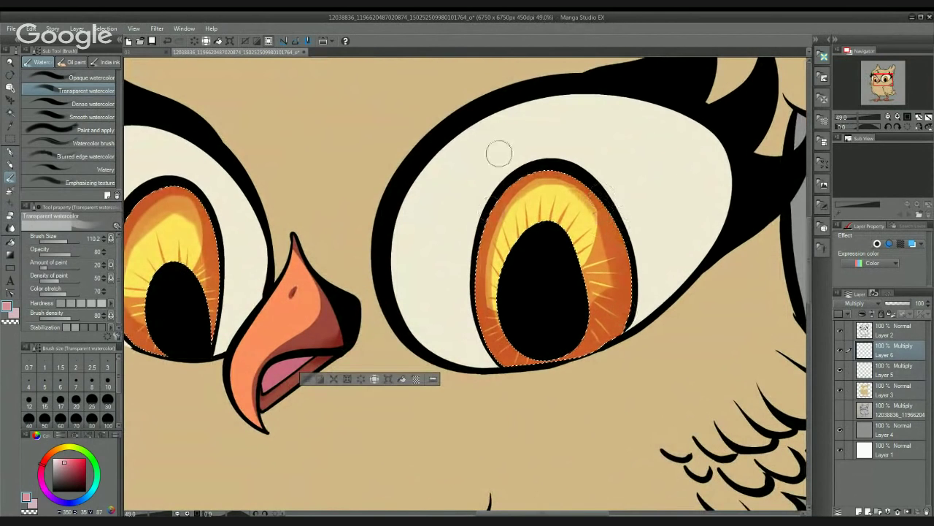
Step: Soften the pink rim shading on Layer 6 in both irises with the Blur tool
left_click(10, 228)
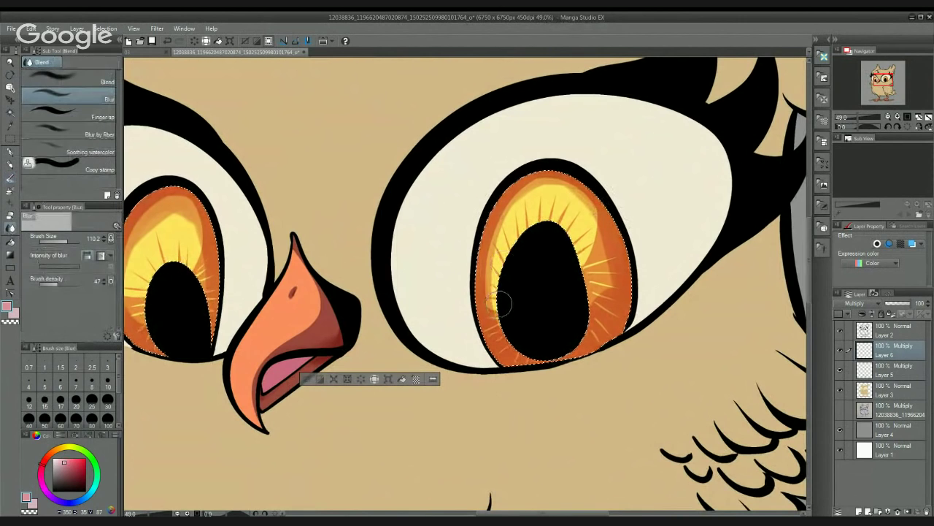
mouse_move(492, 287)
left_mouse_down()
mouse_move(500, 304)
mouse_move(513, 202)
mouse_move(552, 189)
mouse_move(602, 250)
mouse_move(601, 289)
mouse_move(590, 221)
left_mouse_up()
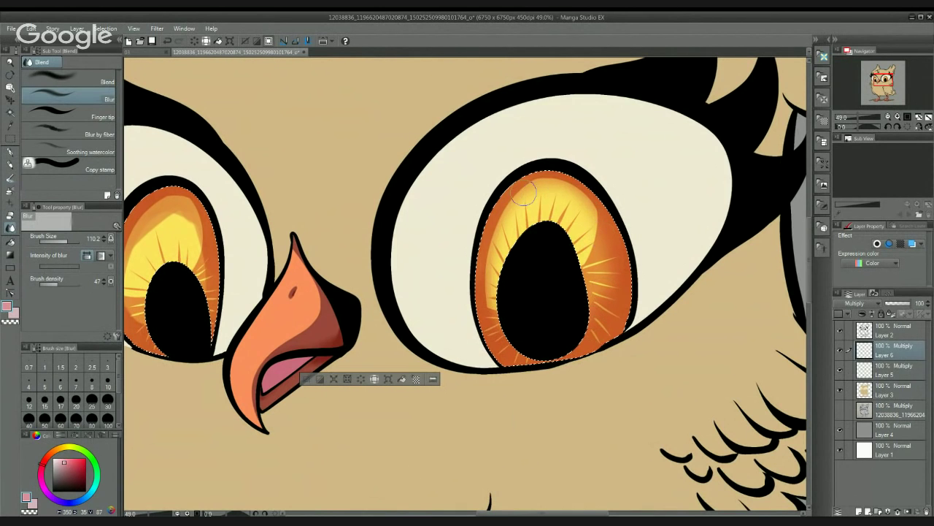
mouse_move(524, 191)
left_mouse_down()
mouse_move(508, 224)
mouse_move(511, 309)
mouse_move(569, 306)
mouse_move(587, 321)
left_mouse_up()
left_click_drag(605, 254, 735, 218)
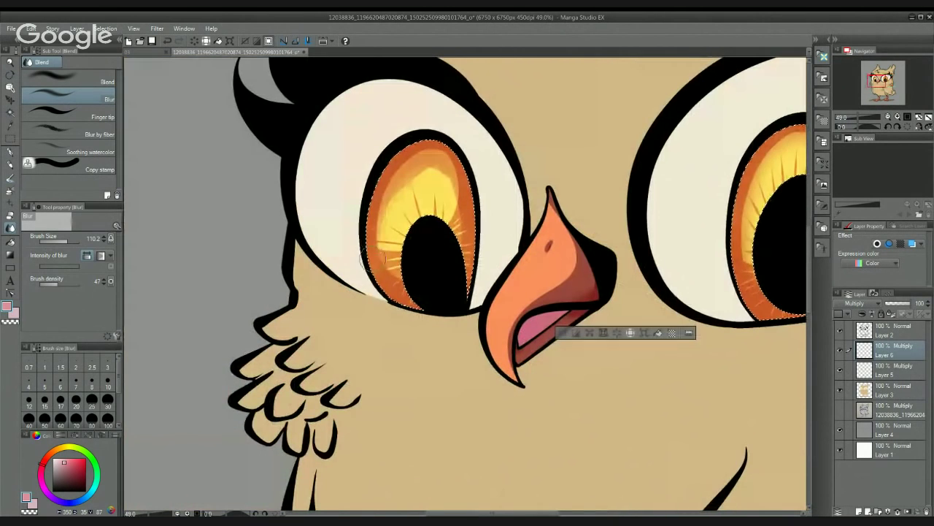
mouse_move(384, 278)
left_mouse_down()
mouse_move(391, 215)
mouse_move(421, 175)
mouse_move(448, 191)
mouse_move(460, 271)
mouse_move(446, 176)
mouse_move(401, 192)
mouse_move(420, 280)
mouse_move(405, 281)
left_mouse_up()
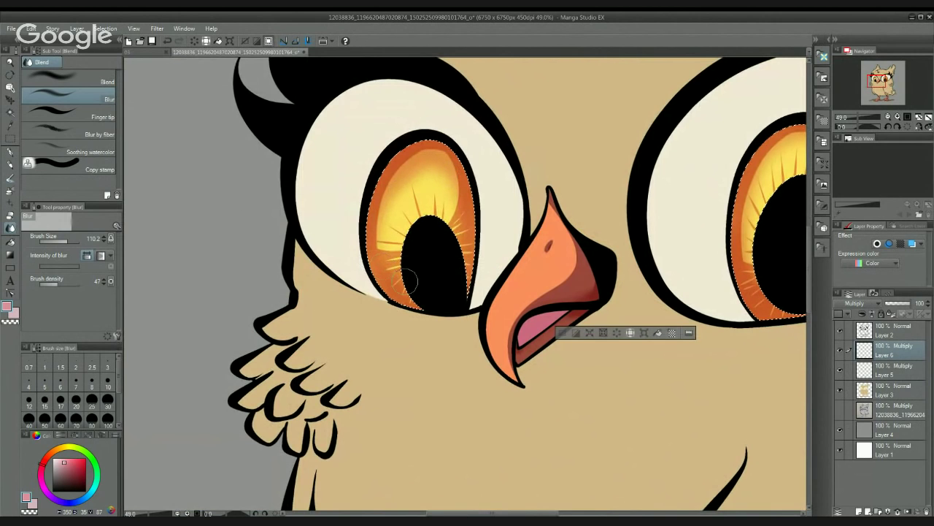
Step: Make Layer 5 active and blur the edges of the orange shadows in both irises
left_click(887, 371)
left_click_drag(425, 199, 431, 217)
mouse_move(419, 201)
left_mouse_down()
mouse_move(400, 248)
mouse_move(440, 191)
mouse_move(416, 201)
mouse_move(442, 188)
mouse_move(409, 206)
mouse_move(424, 192)
left_mouse_up()
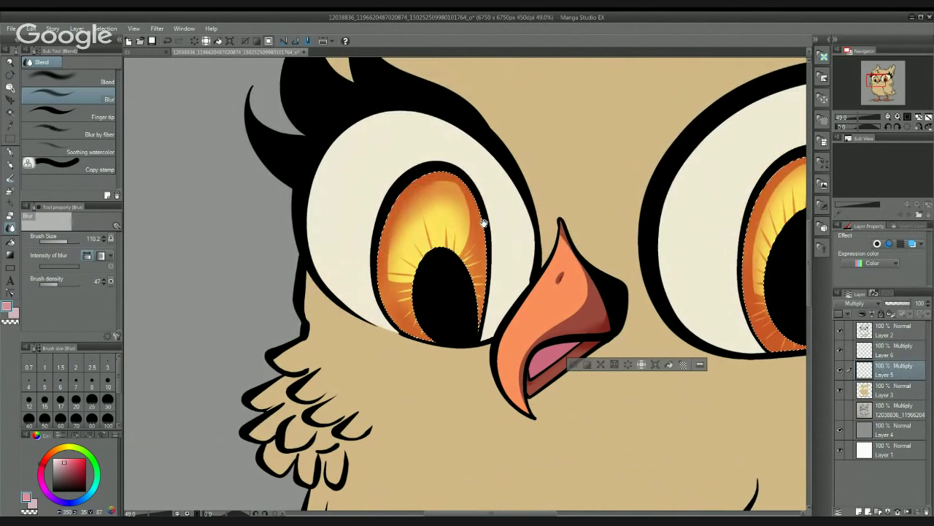
left_click_drag(484, 217, 251, 261)
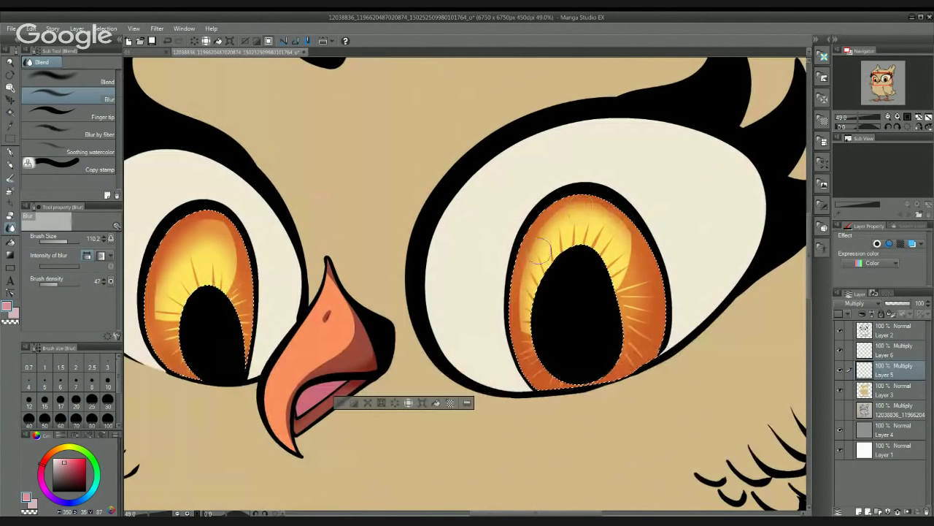
key("ctrl+0")
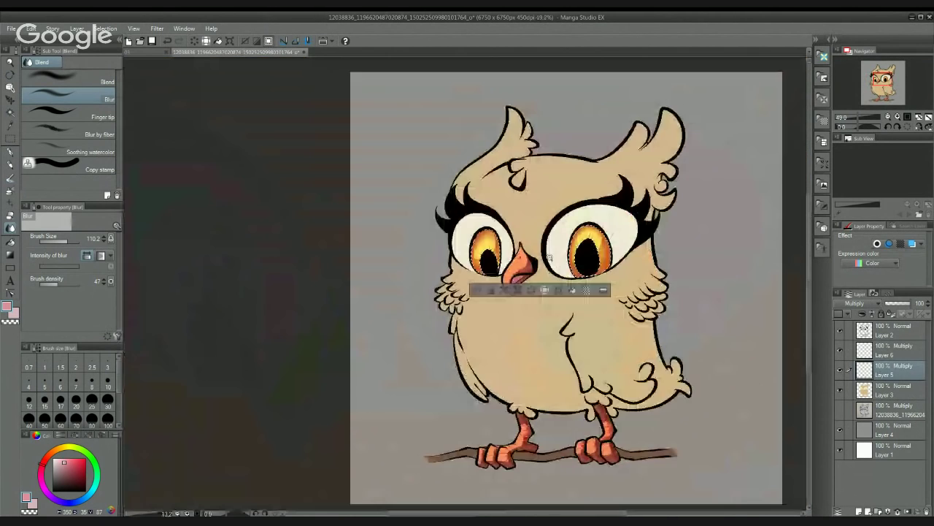
Step: Make Layer 6 active and restore the selection around both irises
scroll(547, 215, "up", 3)
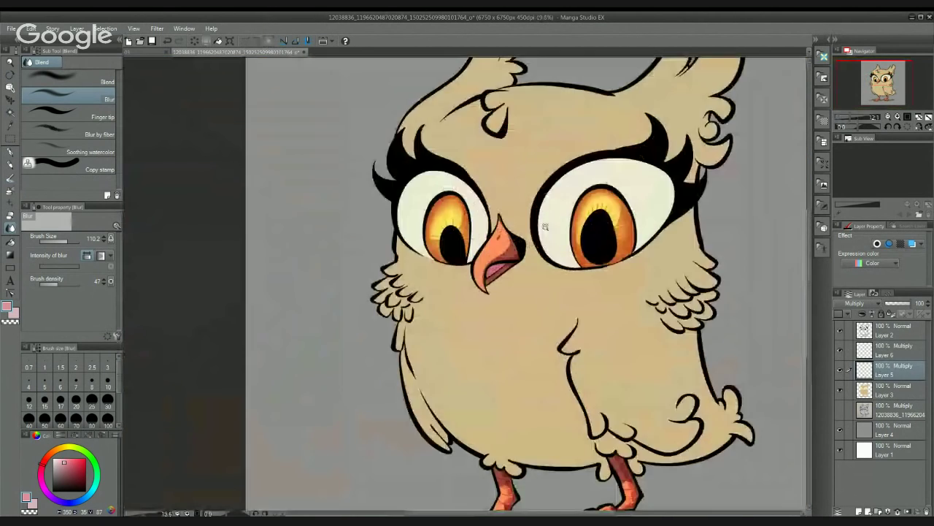
key("ctrl+0")
scroll(648, 241, "up", 5)
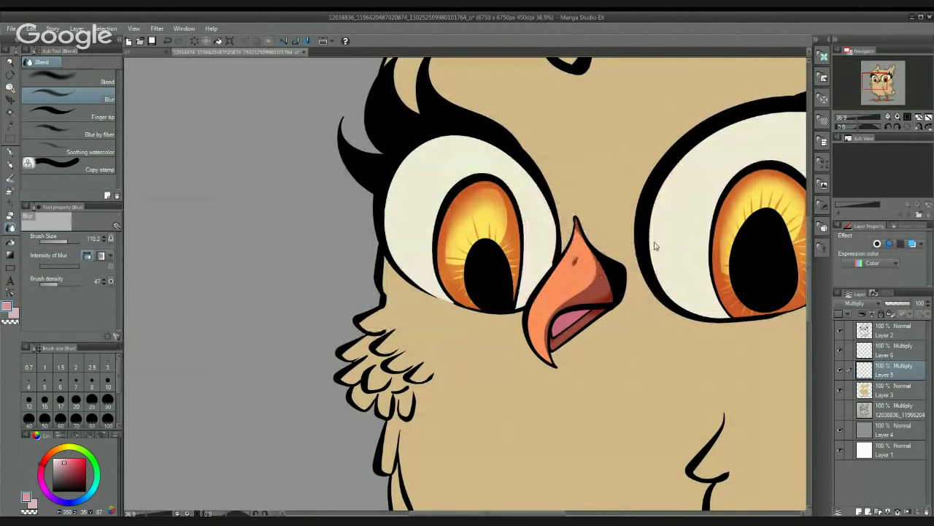
left_click(896, 353)
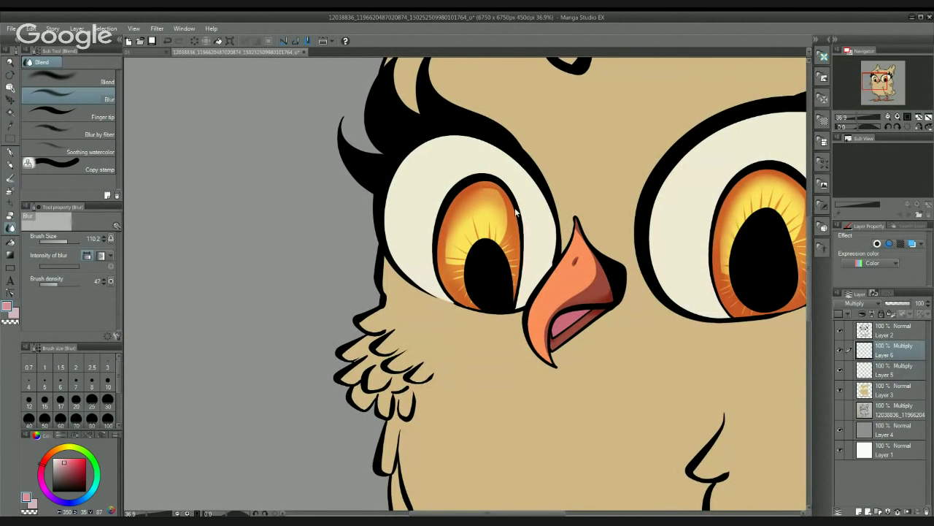
key("ctrl+shift+d")
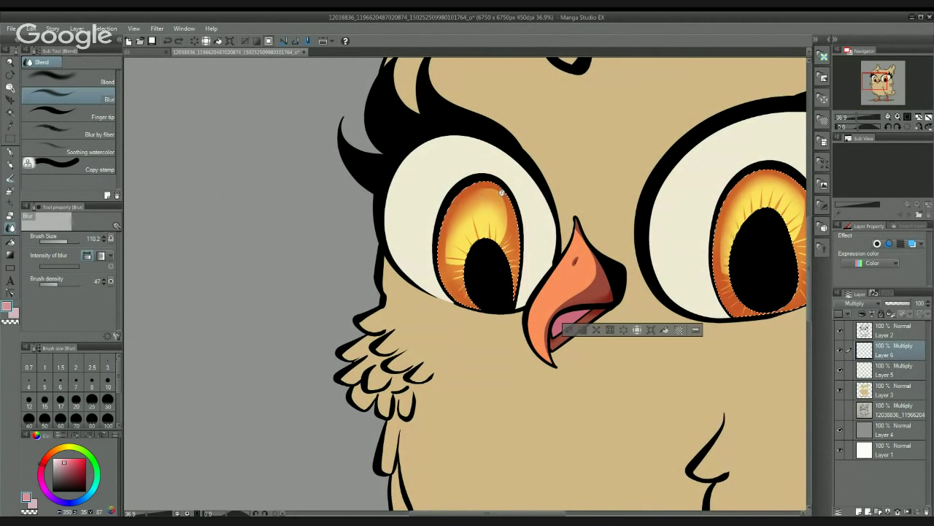
scroll(502, 192, "up", 3)
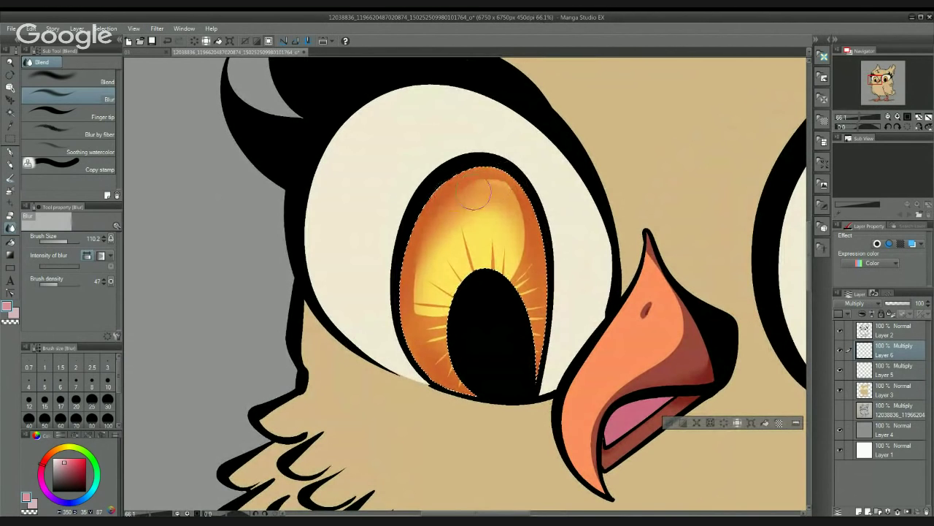
Step: Blur the orange shading at the top of the iris on the picture's left on Layer 5
left_click(10, 177)
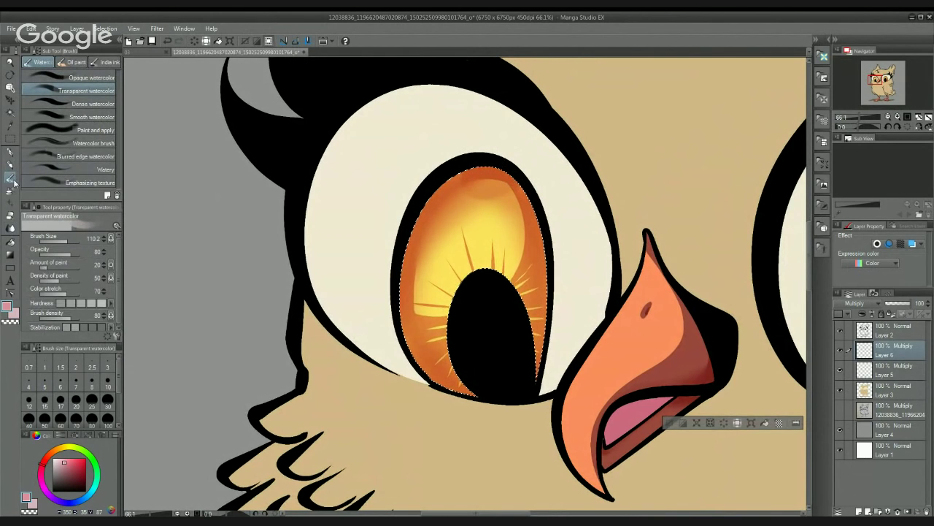
left_click(11, 227)
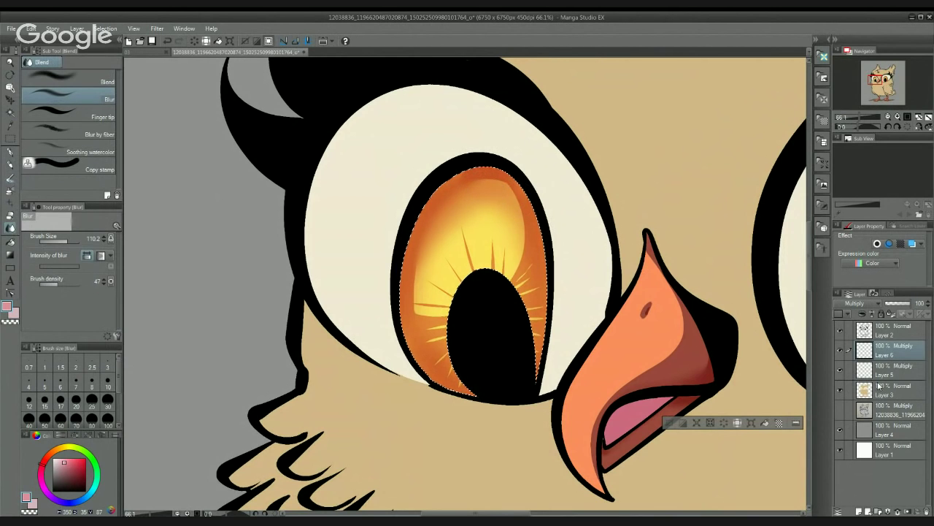
left_click(861, 374)
mouse_move(500, 183)
left_mouse_down()
mouse_move(456, 199)
mouse_move(476, 184)
mouse_move(450, 214)
mouse_move(473, 198)
mouse_move(445, 292)
left_mouse_up()
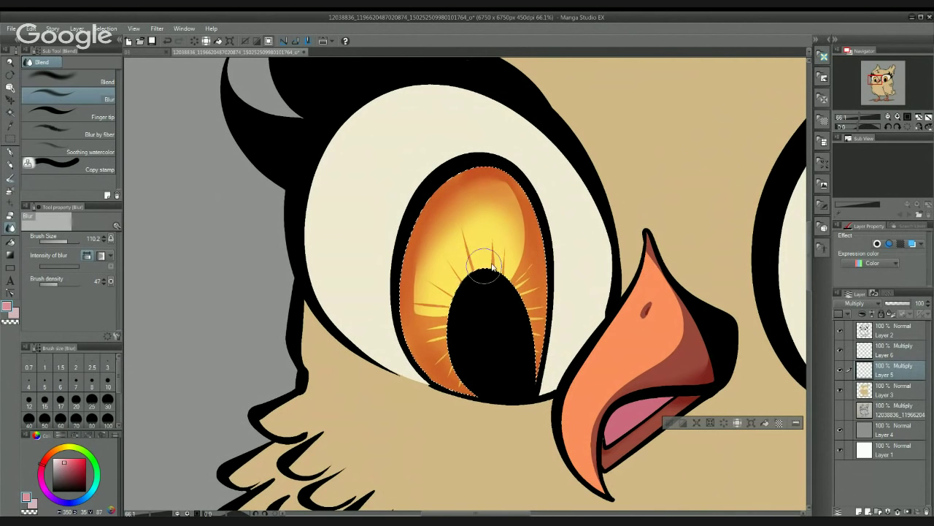
scroll(511, 267, "down", 4)
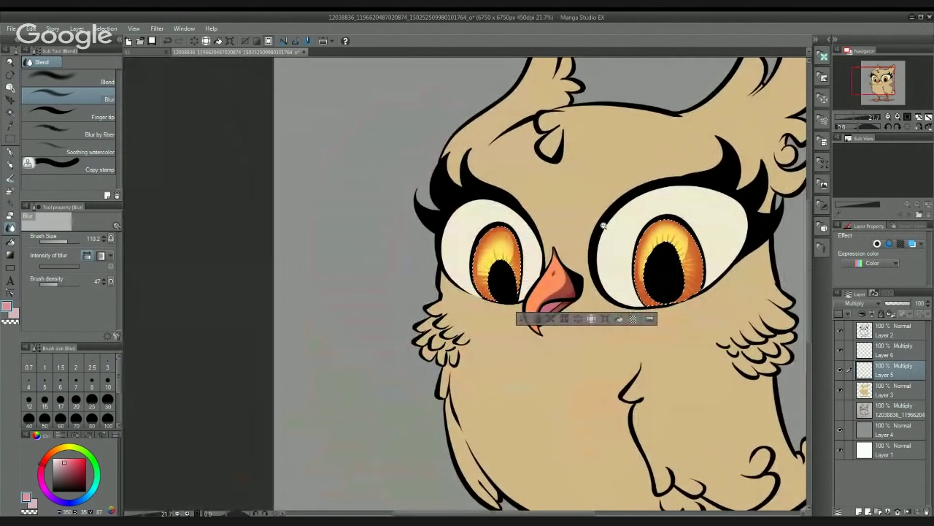
scroll(509, 174, "down", 2)
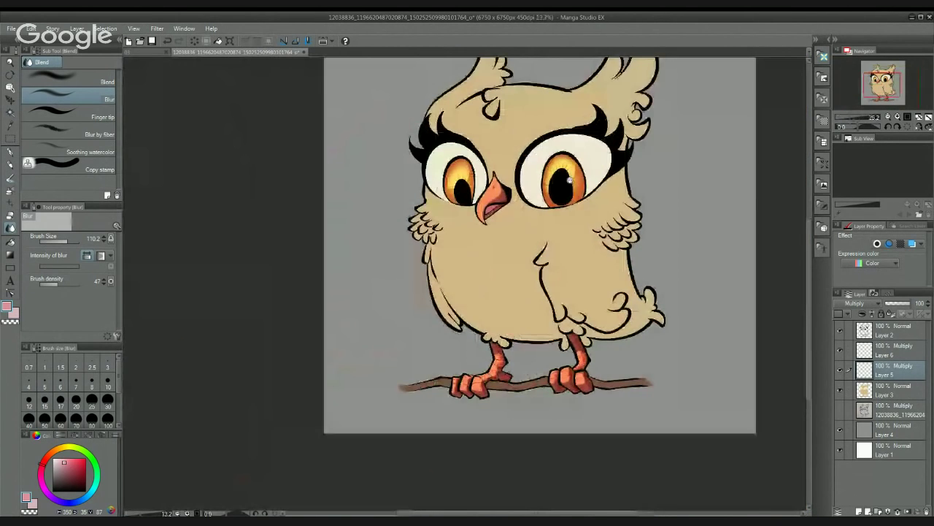
Step: Shade the lower parts of both irises on Layer 6 in dark dusty red with the Transparent watercolor brush at size 110.2
scroll(570, 202, "up", 2)
scroll(570, 202, "up", 2)
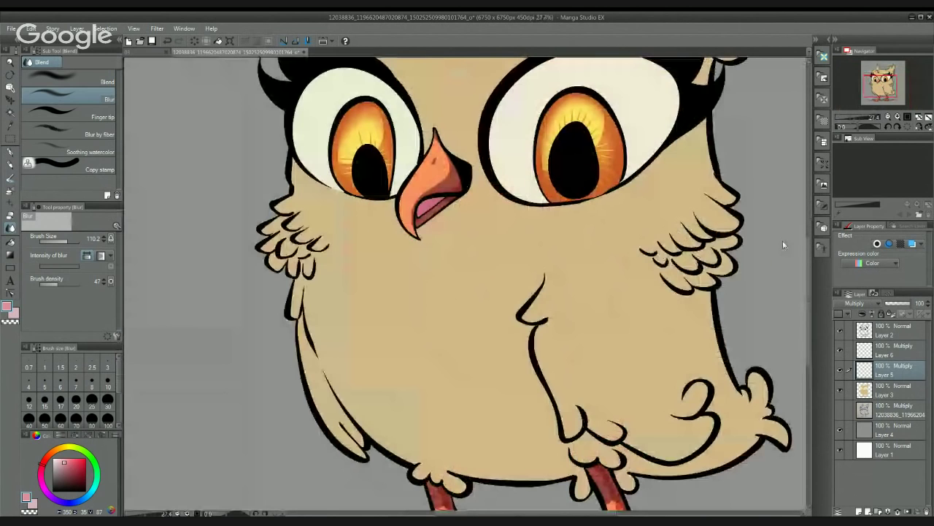
left_click(67, 476)
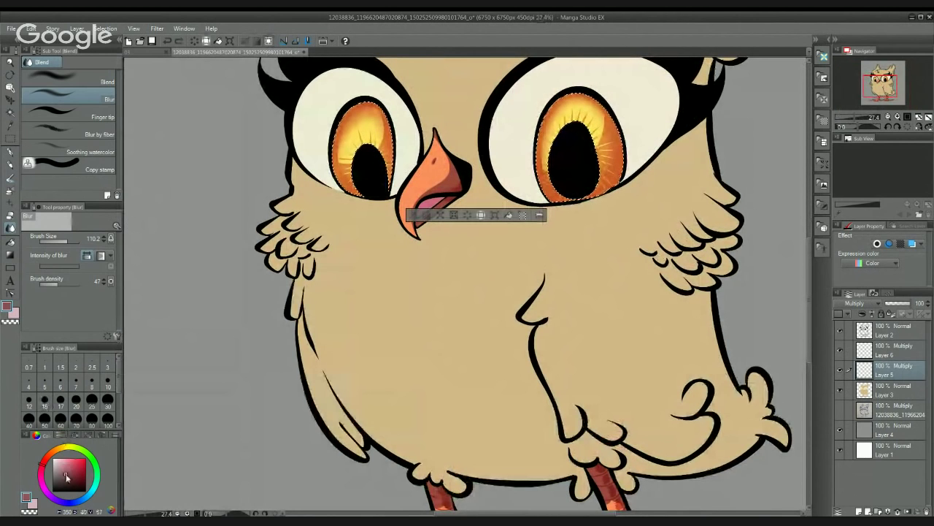
key("b")
left_click_drag(570, 203, 610, 241)
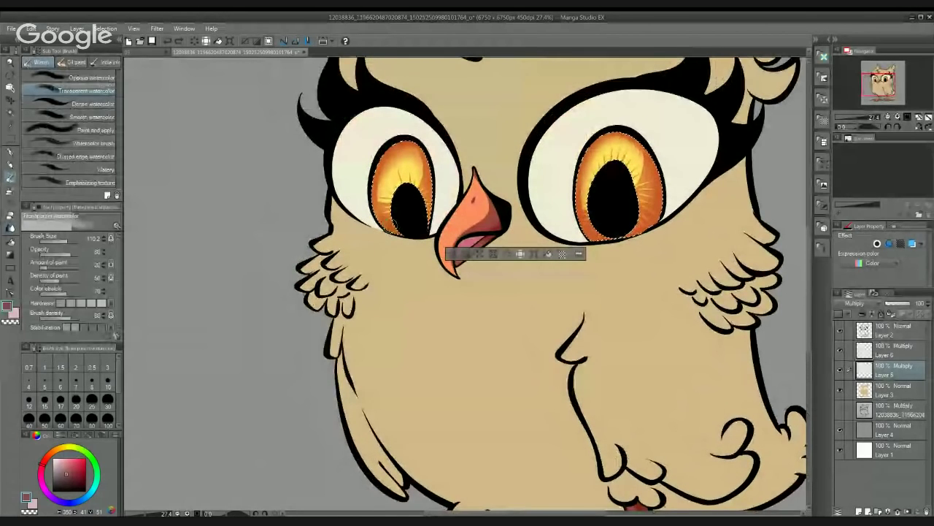
left_click(889, 354)
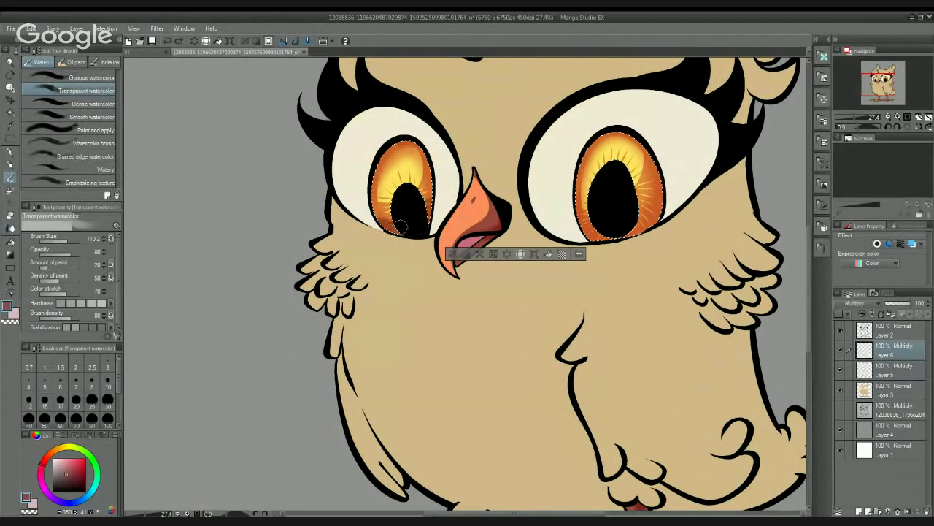
mouse_move(401, 227)
left_mouse_down()
mouse_move(383, 217)
mouse_move(387, 229)
mouse_move(434, 198)
mouse_move(435, 184)
mouse_move(384, 228)
mouse_move(372, 215)
left_mouse_up()
mouse_move(599, 214)
left_mouse_down()
mouse_move(562, 204)
mouse_move(559, 227)
mouse_move(602, 218)
mouse_move(623, 180)
mouse_move(600, 217)
mouse_move(617, 211)
mouse_move(564, 229)
left_mouse_up()
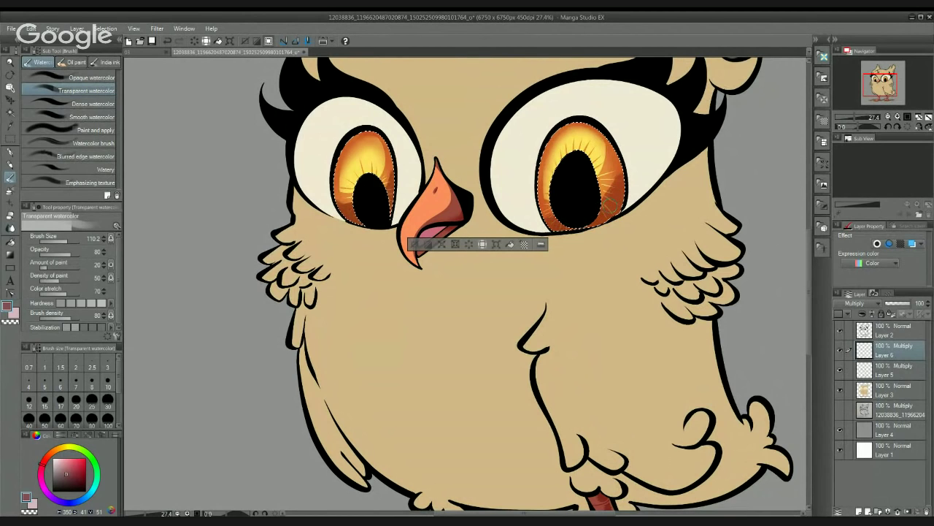
Step: Blur the dark red shading in the lower parts of both irises on Layer 6
key("j")
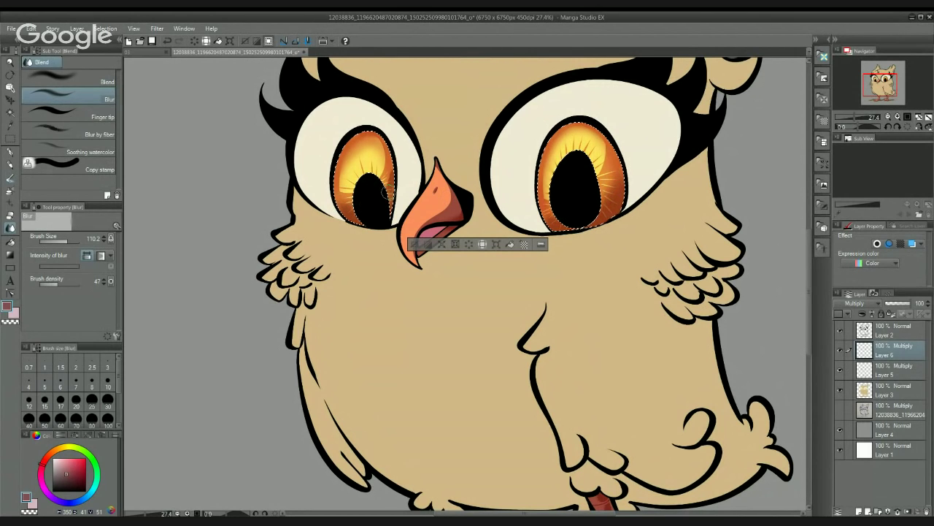
left_click_drag(637, 189, 650, 184)
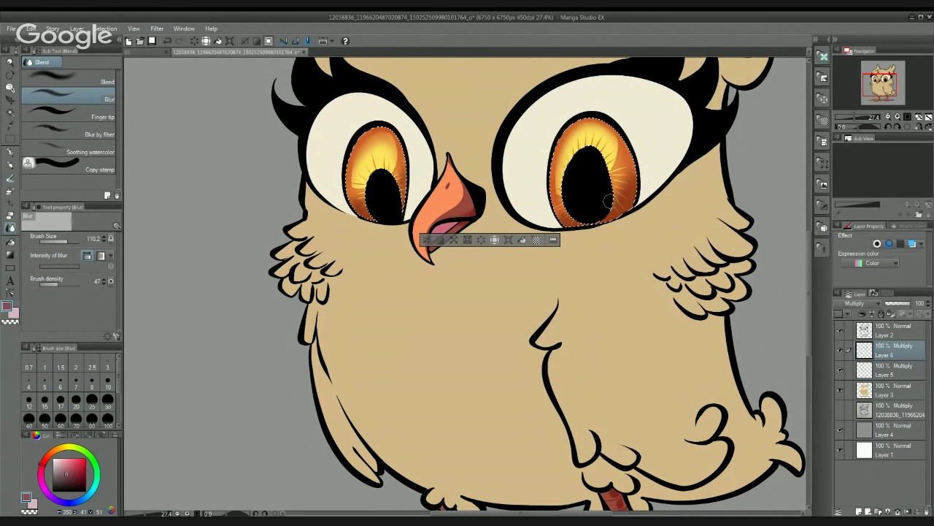
scroll(620, 180, "down", 5)
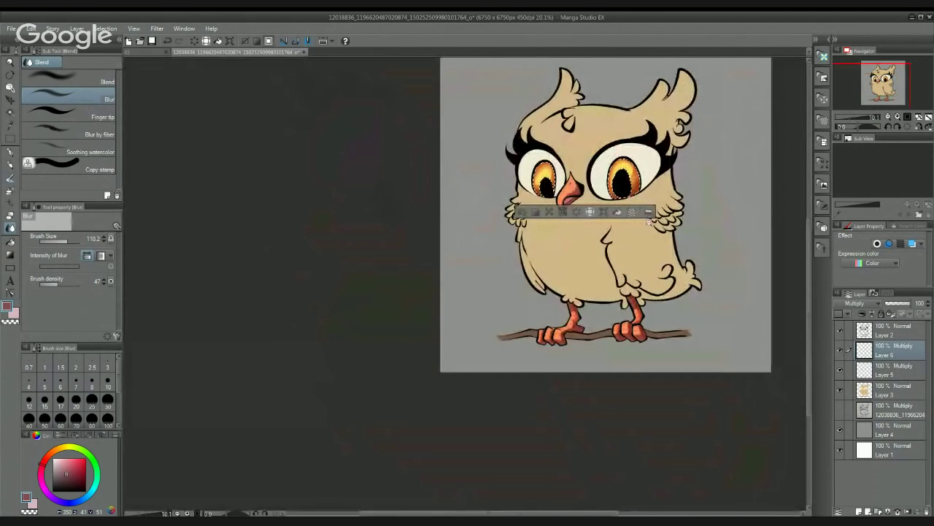
scroll(648, 220, "up", 3)
scroll(620, 144, "up", 2)
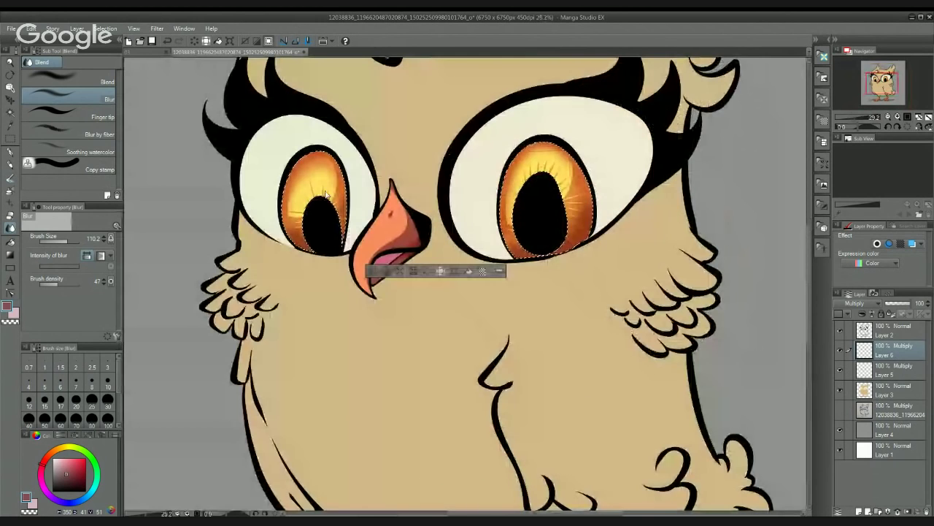
Step: Soften the remaining Layer 6 shading at the top of the left iris and the bottom of the right iris
mouse_move(311, 169)
left_mouse_down()
mouse_move(299, 192)
mouse_move(328, 173)
mouse_move(302, 176)
mouse_move(327, 173)
mouse_move(319, 187)
mouse_move(315, 171)
mouse_move(330, 175)
mouse_move(344, 165)
mouse_move(337, 153)
mouse_move(315, 170)
left_mouse_up()
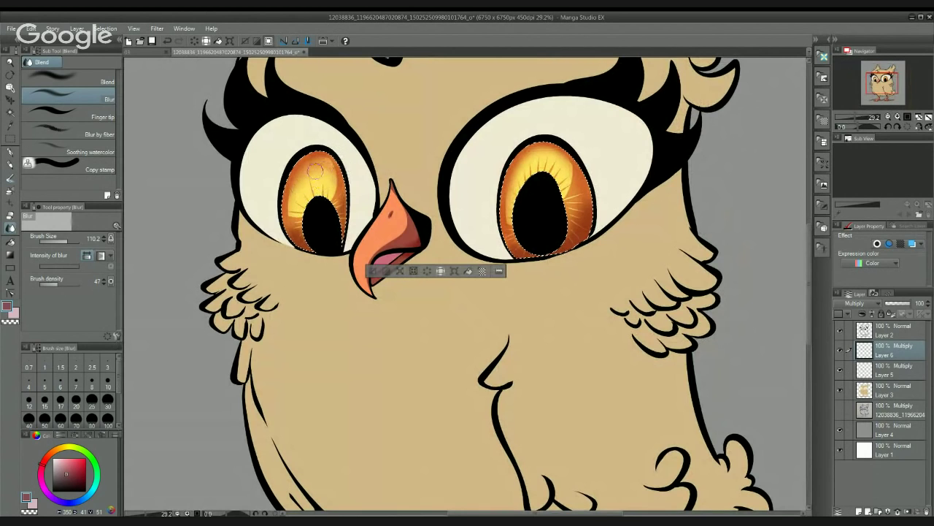
key("ctrl+d")
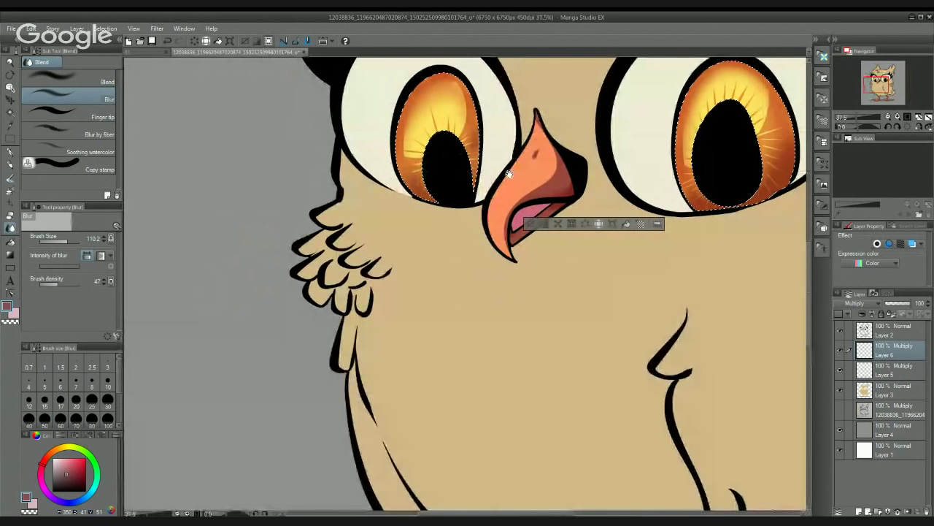
left_click_drag(509, 173, 371, 217)
left_click_drag(598, 243, 589, 239)
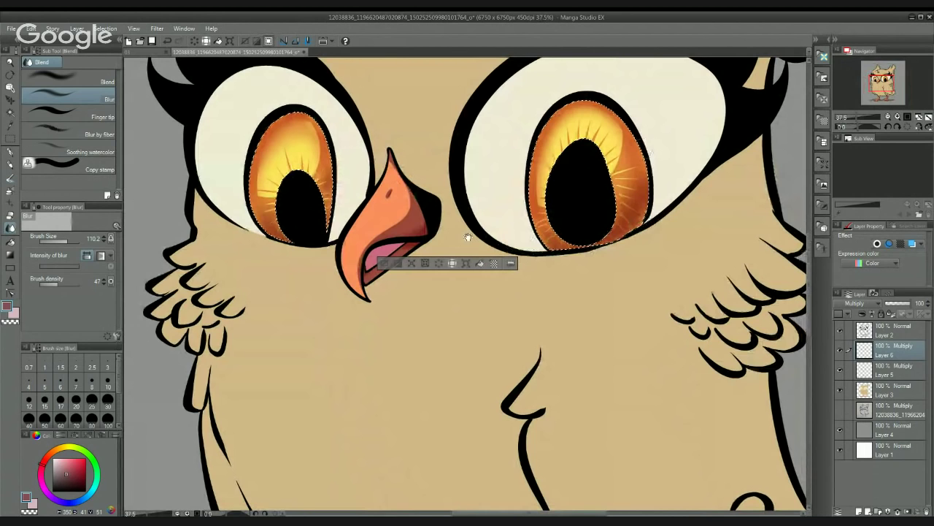
left_click_drag(468, 237, 555, 246)
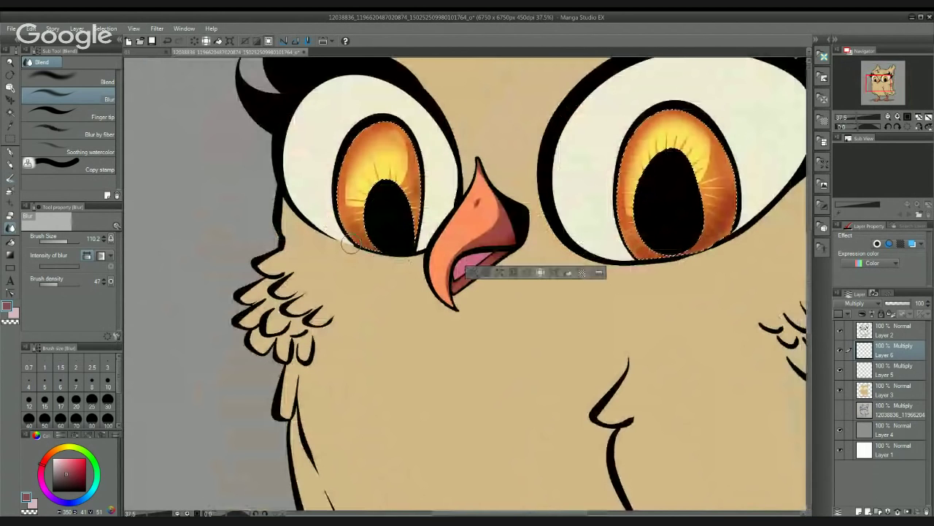
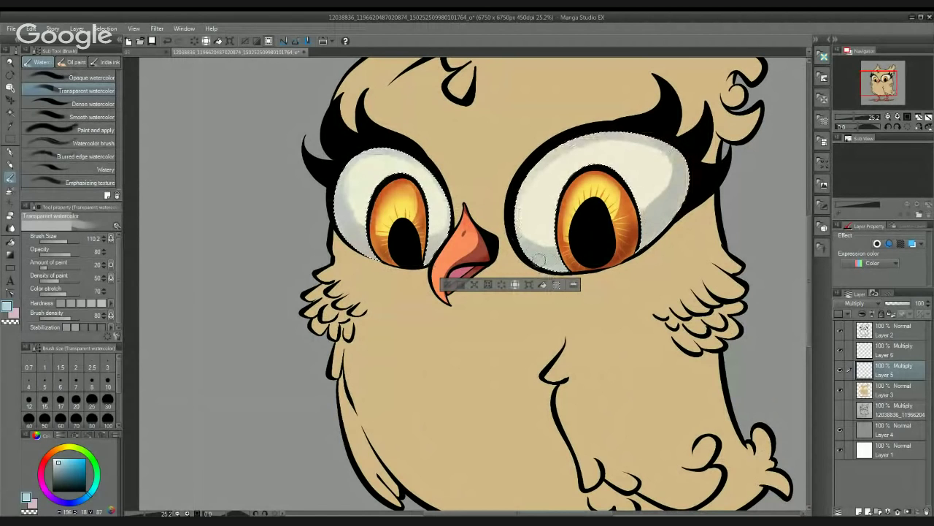
Step: Blur the pale blue shadow on the white of the eye on the picture's left with the Blur tool on Layer 5
left_click(11, 229)
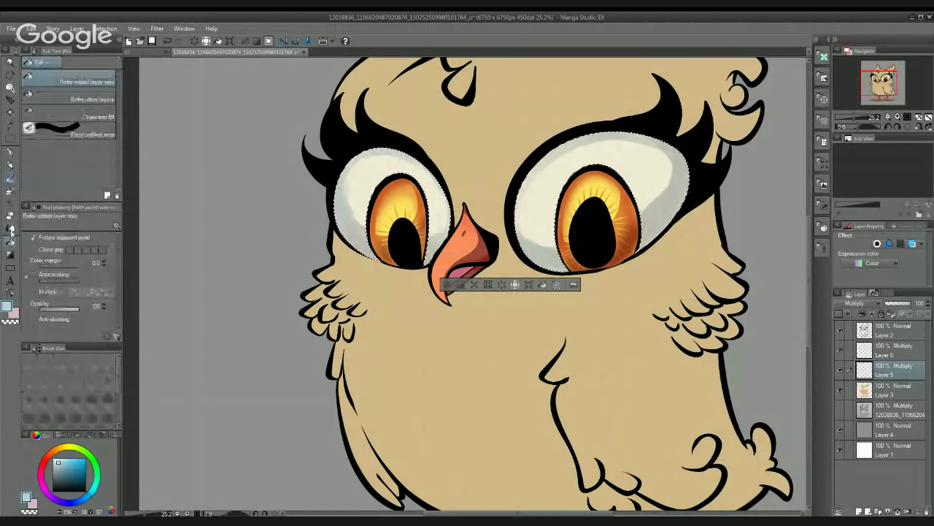
left_click(10, 228)
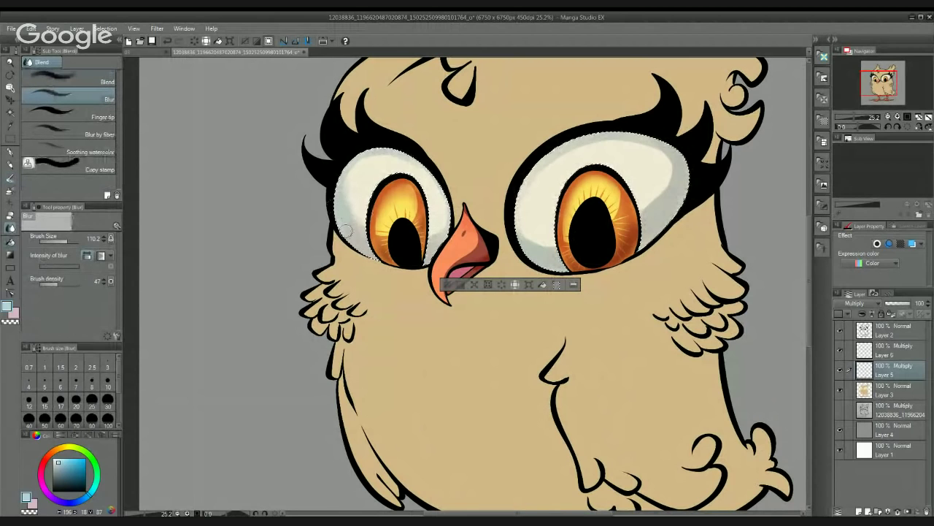
mouse_move(346, 230)
left_mouse_down()
mouse_move(346, 193)
mouse_move(347, 208)
mouse_move(356, 171)
mouse_move(374, 158)
left_mouse_up()
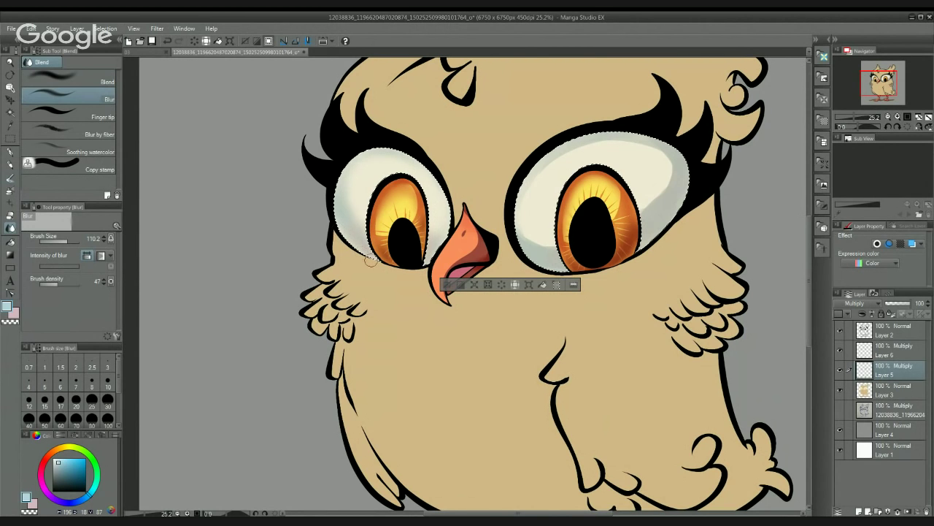
Step: Blur the pale blue shadow around the white of the eye on the picture's right and touch up the left eye's inner edge
left_click_drag(529, 193, 480, 176)
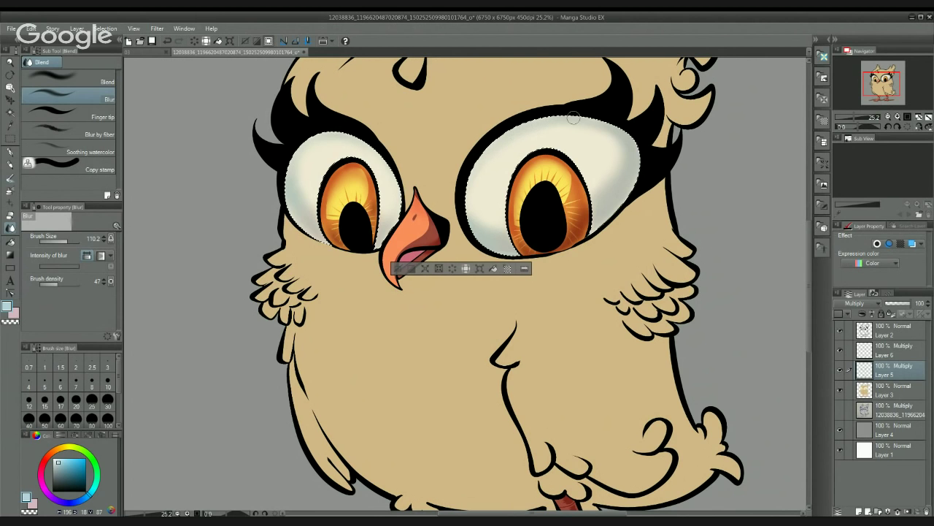
left_click_drag(395, 149, 448, 139)
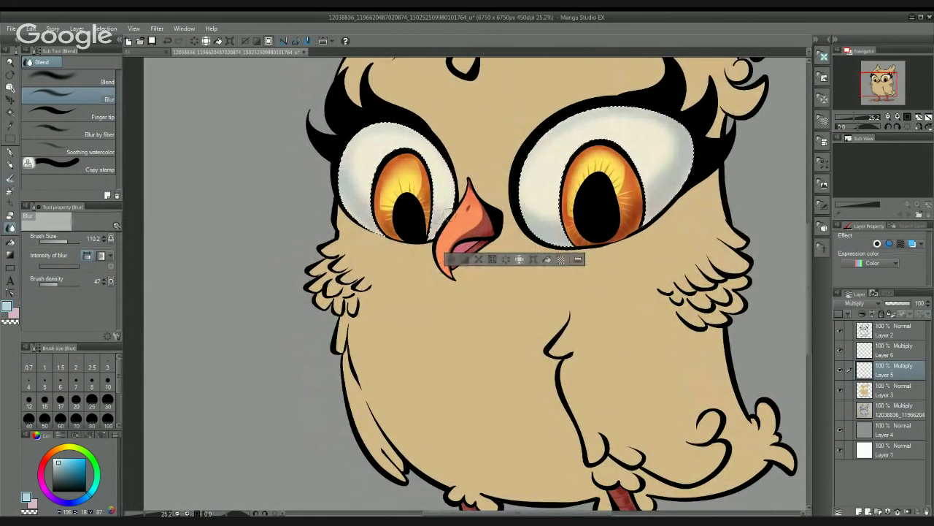
key("ctrl+d")
left_click_drag(525, 171, 494, 208)
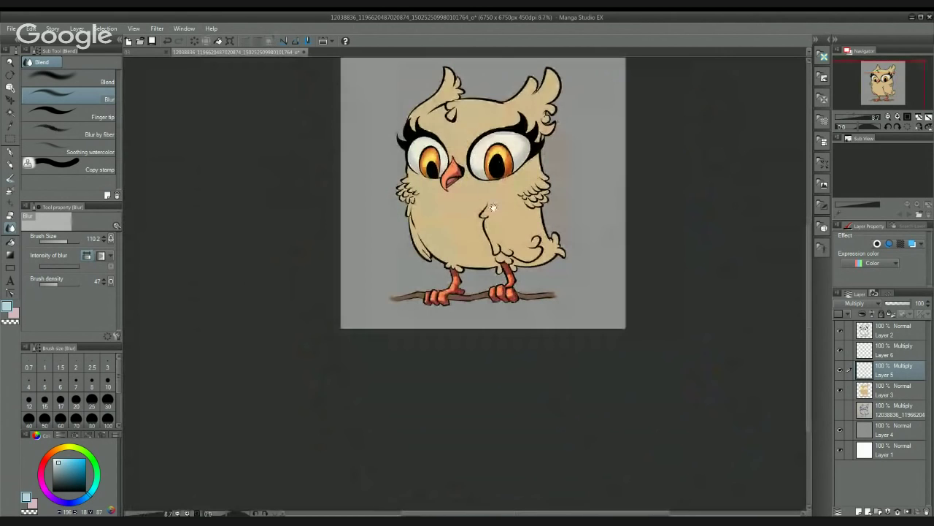
scroll(536, 169, "up", 3)
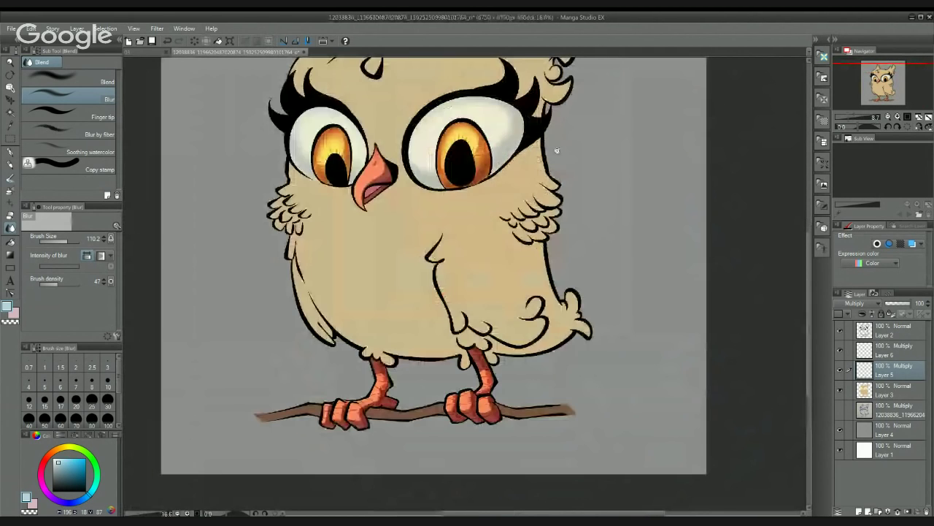
scroll(557, 151, "up", 2)
key("ctrl+shift+d")
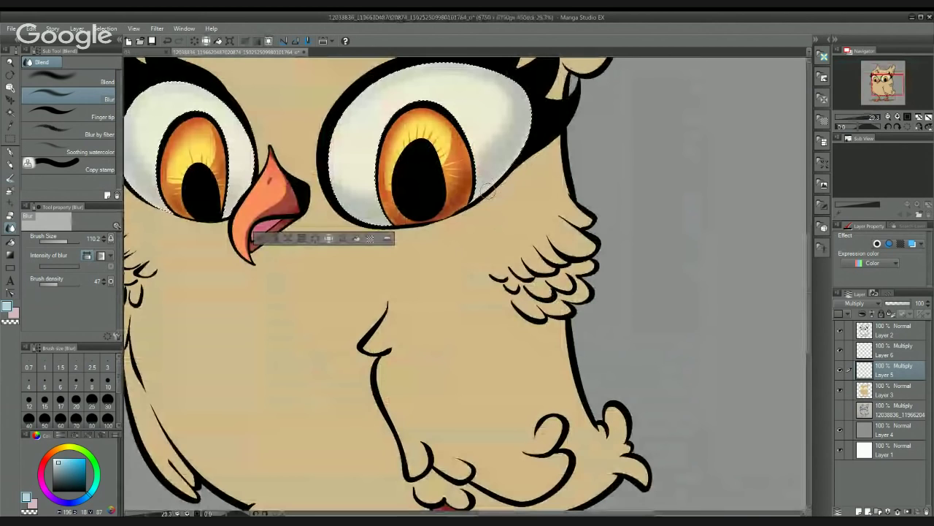
scroll(521, 110, "up", 1)
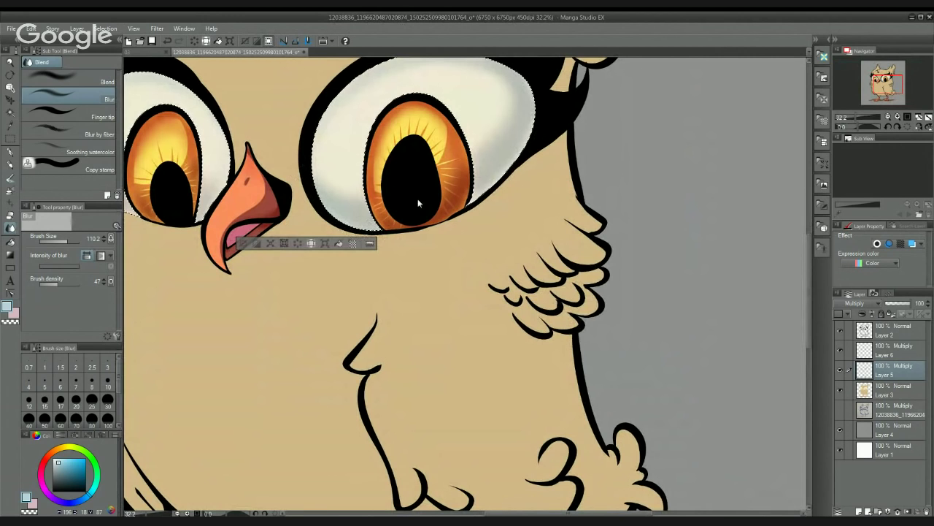
Step: Soften the shading at the corner of the open beak on Layer 6 with the Blur tool
scroll(262, 273, "up", 1)
scroll(262, 272, "up", 3)
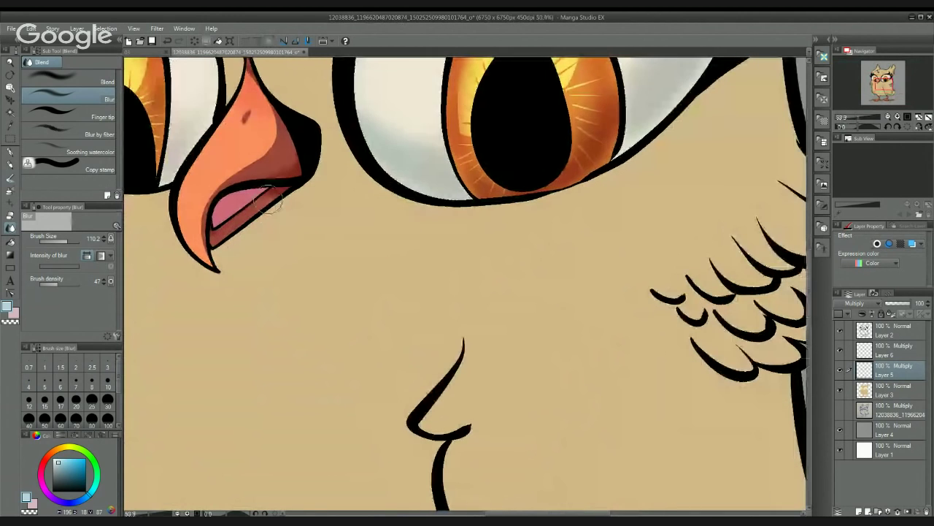
left_click(868, 350)
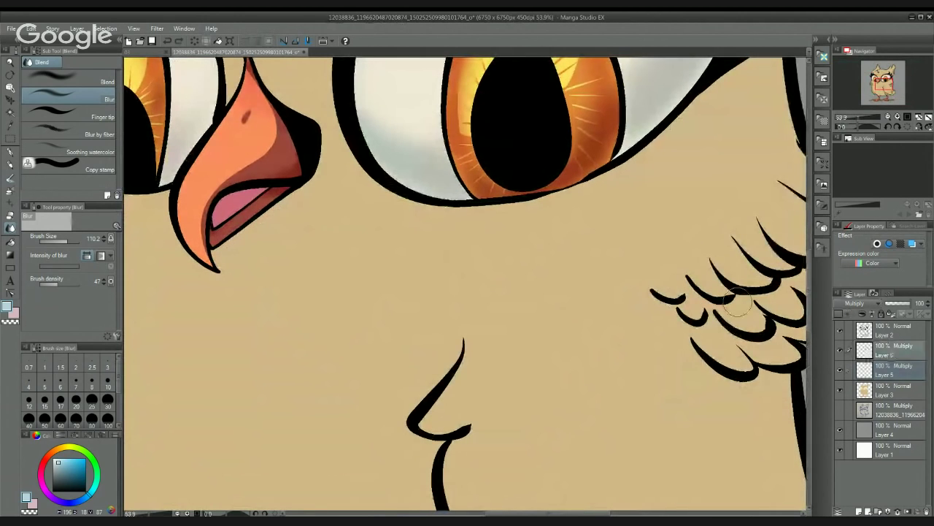
left_click_drag(275, 195, 274, 199)
scroll(365, 184, "down", 5)
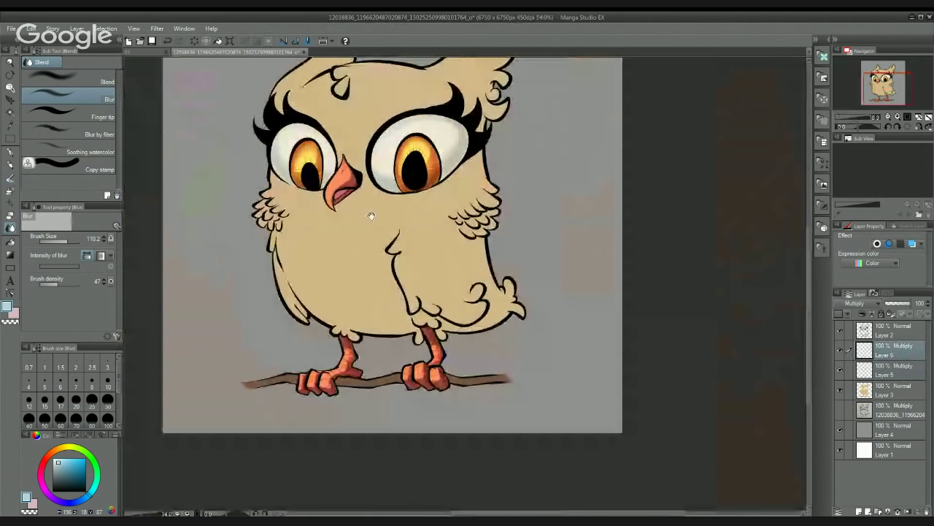
scroll(371, 216, "up", 4)
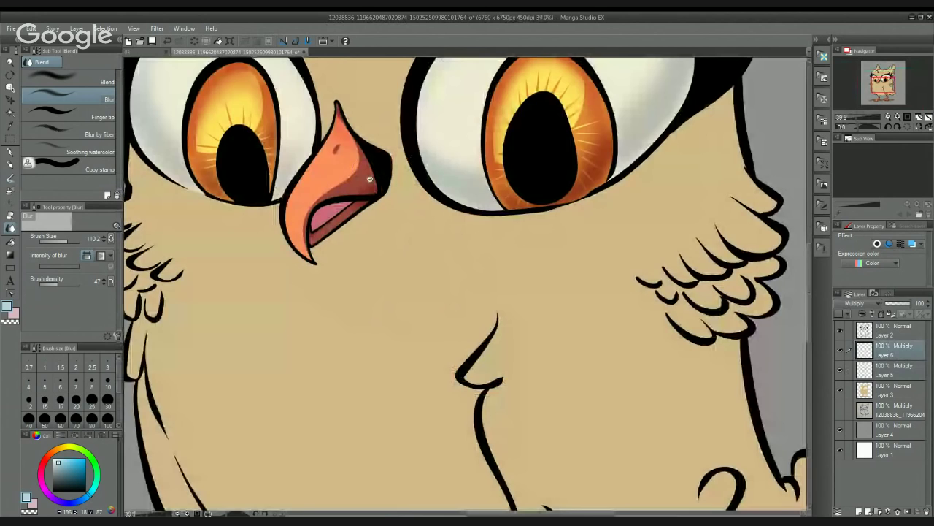
scroll(370, 179, "down", 4)
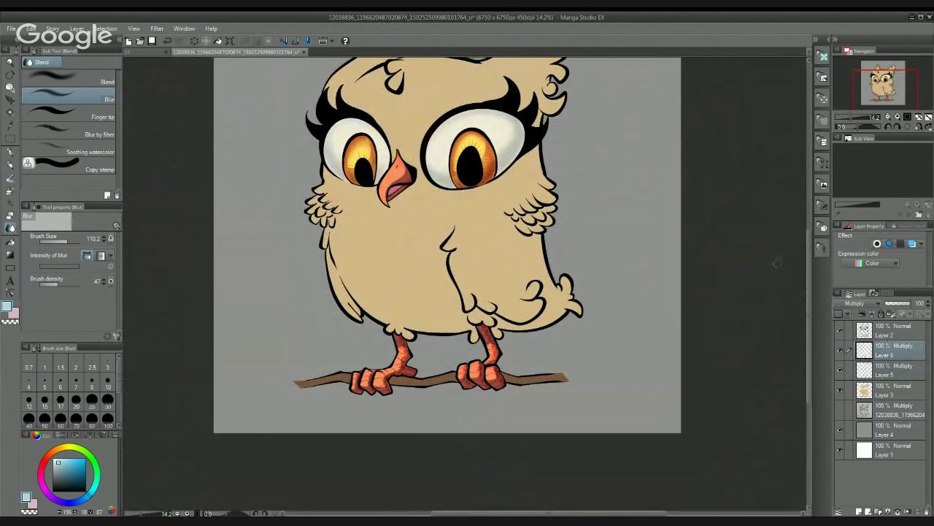
scroll(555, 252, "down", 3)
scroll(558, 241, "up", 2)
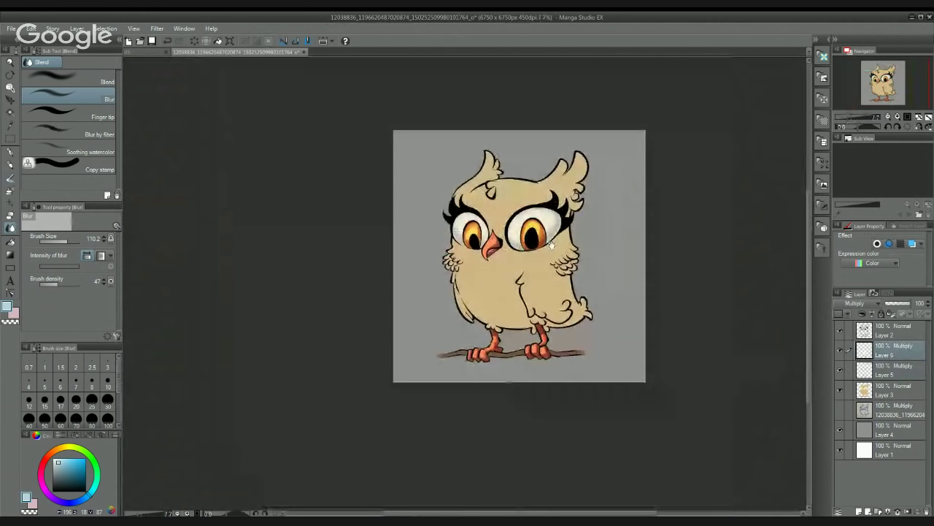
Step: Add a new layer above the ink on Layer 2 and ready a white Mapping pen at brush size 86.6
left_click(892, 334)
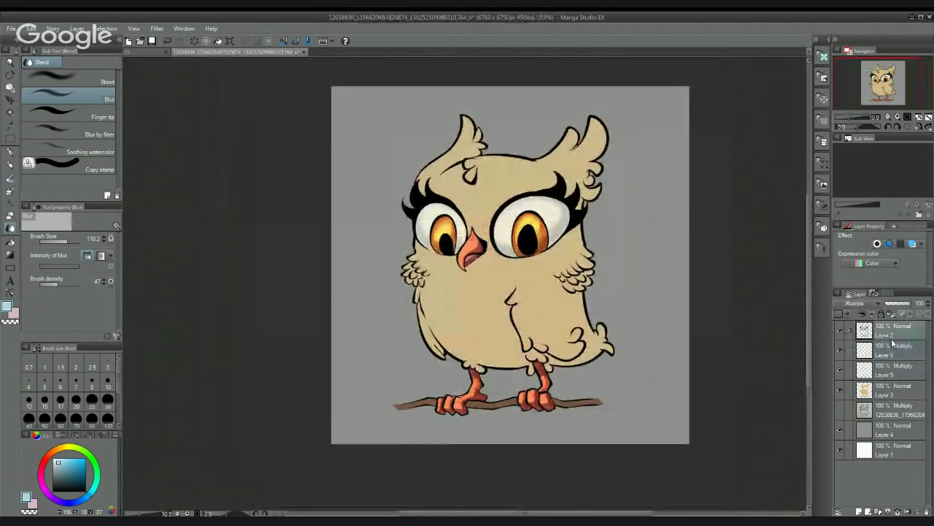
left_click(860, 513)
left_click(10, 151)
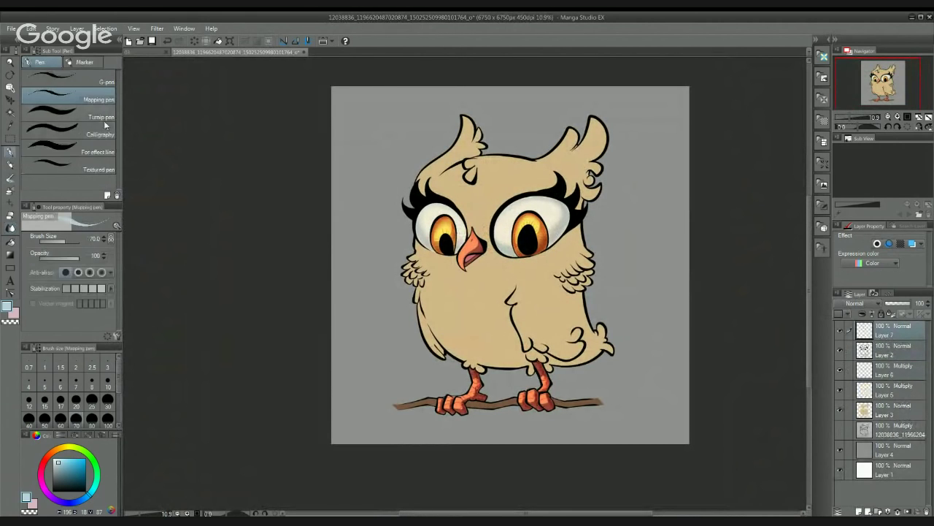
scroll(408, 235, "up", 3)
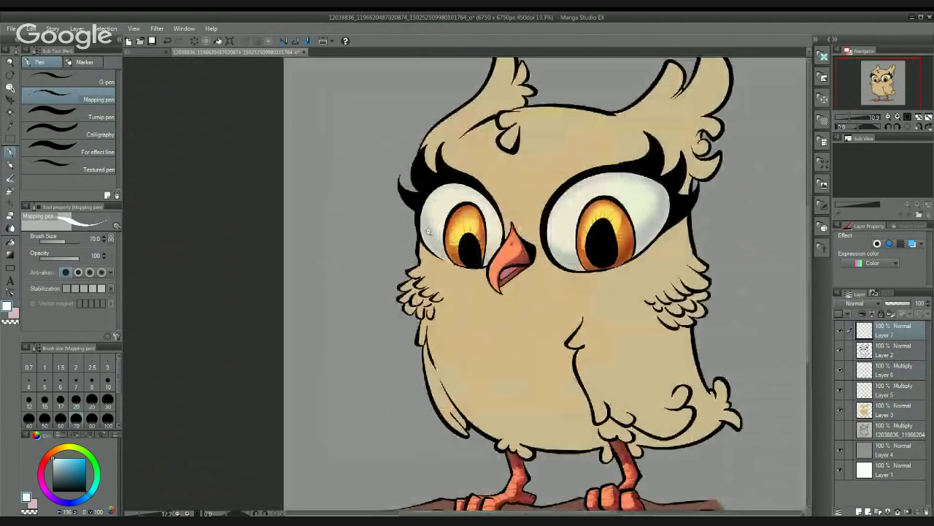
scroll(428, 232, "up", 1)
scroll(502, 214, "up", 2)
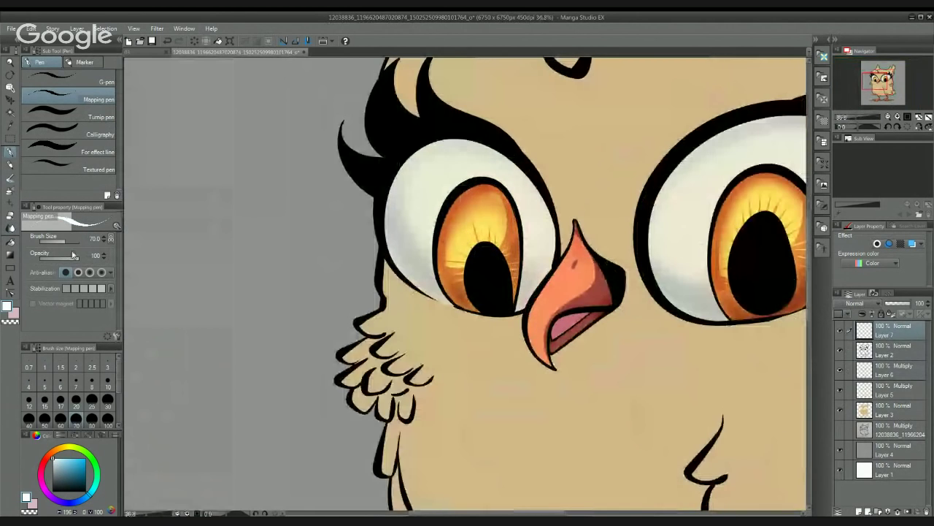
left_click_drag(64, 241, 67, 243)
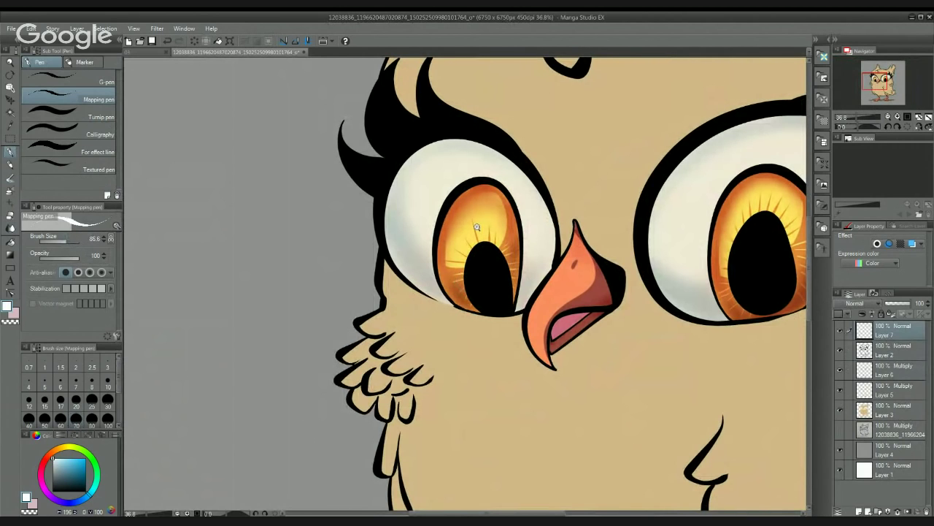
Step: Show the original sketch and temporarily hide the colour and shading layers to examine how the eyes were drawn
scroll(476, 227, "up", 1)
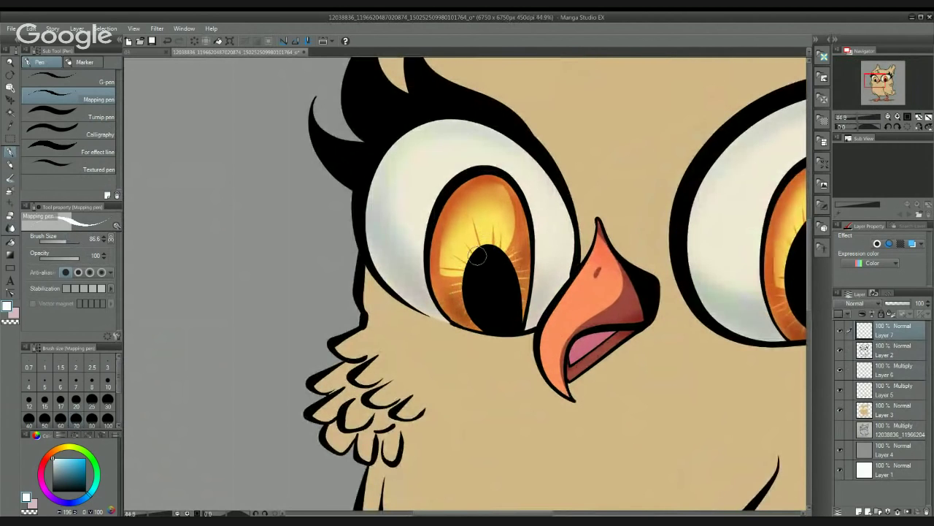
left_click(839, 409)
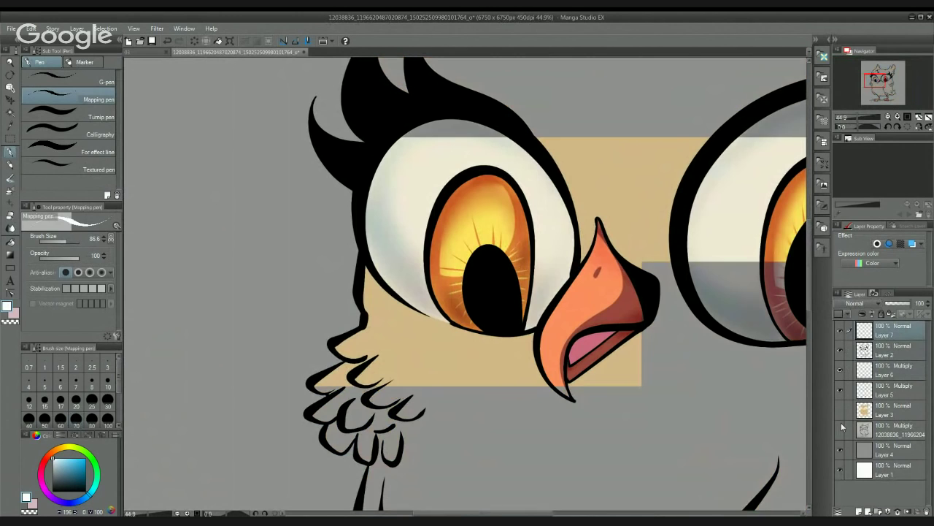
left_click(840, 430)
left_click(839, 430)
left_click(840, 430)
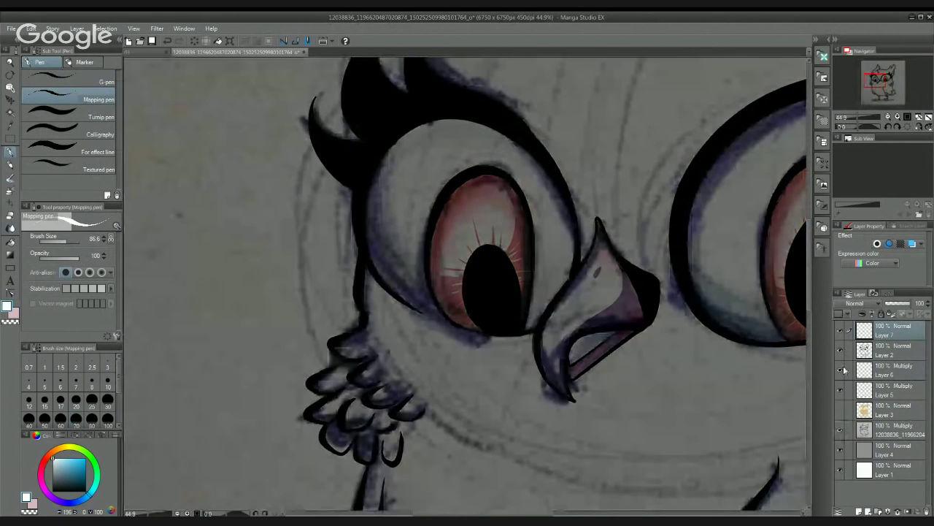
left_click(840, 372)
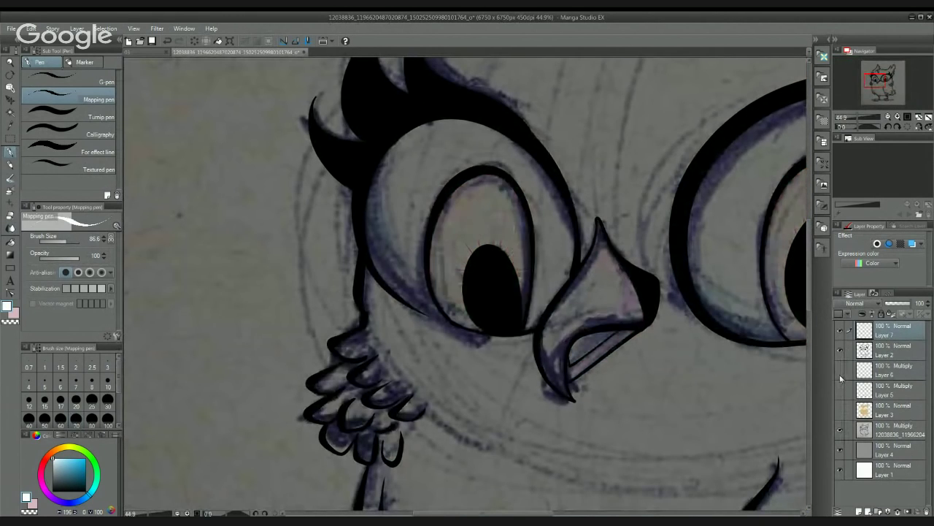
left_click(839, 348)
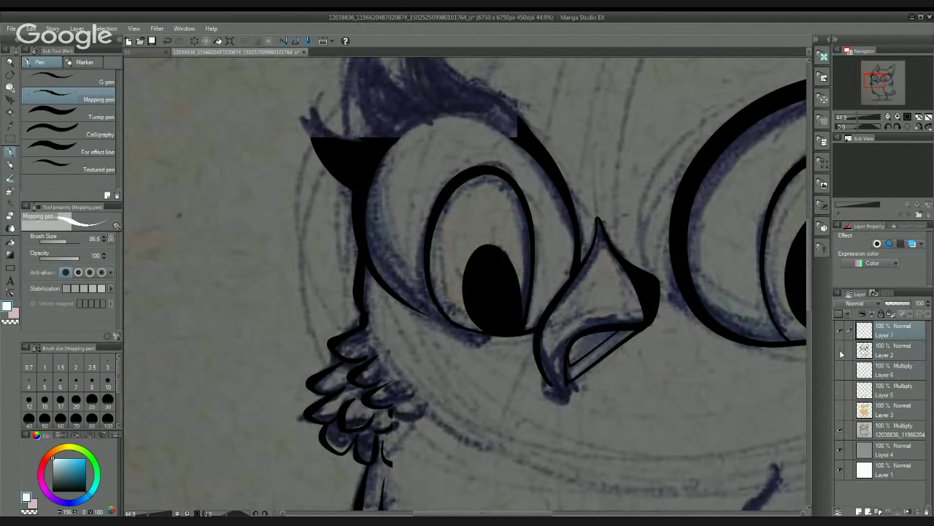
left_click(839, 349)
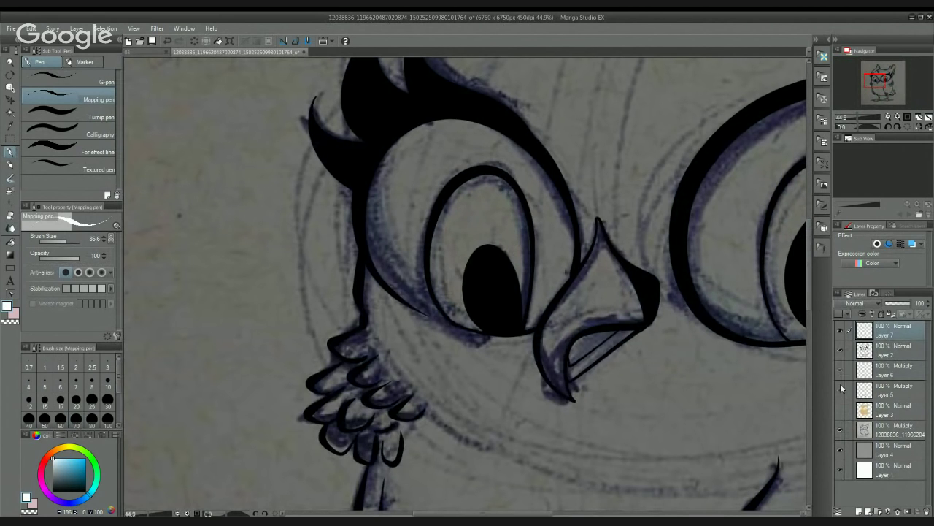
left_click(839, 410)
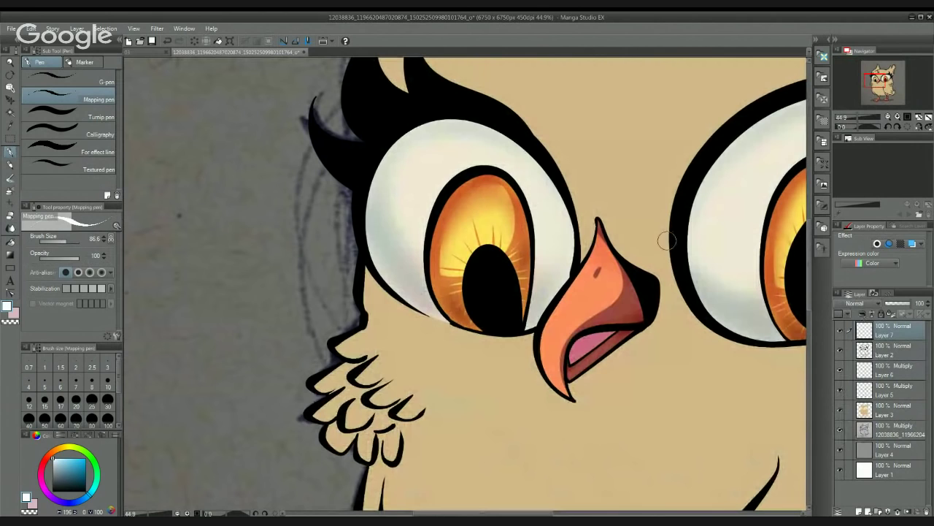
Step: Paint a white oval highlight and a smaller round one beside it over the iris and pupil of each eye
scroll(431, 249, "up", 2)
mouse_move(499, 253)
left_mouse_down()
mouse_move(485, 254)
mouse_move(490, 291)
mouse_move(505, 254)
mouse_move(487, 241)
mouse_move(489, 281)
mouse_move(497, 248)
mouse_move(490, 241)
mouse_move(491, 274)
left_mouse_up()
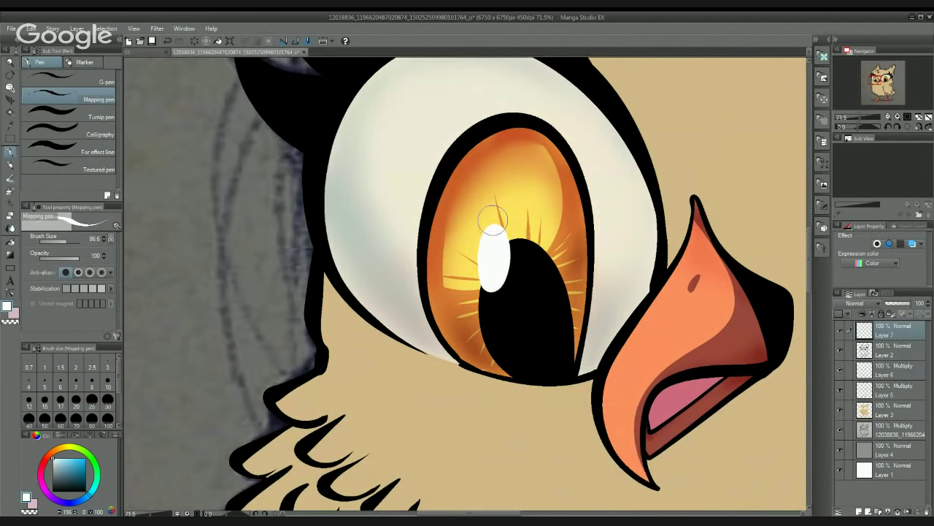
left_click_drag(527, 216, 533, 217)
scroll(564, 221, "down", 5)
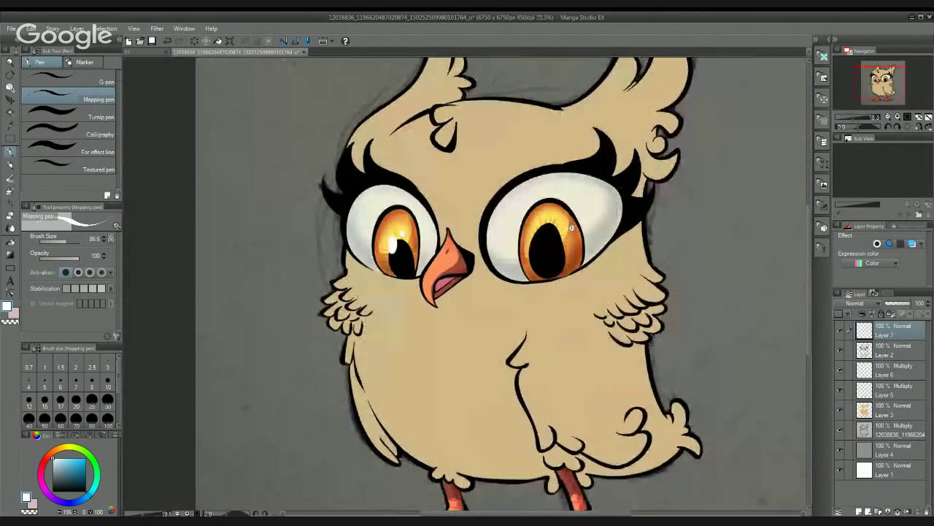
scroll(550, 266, "up", 4)
mouse_move(515, 219)
left_mouse_down()
mouse_move(511, 245)
mouse_move(518, 217)
mouse_move(505, 232)
mouse_move(511, 248)
mouse_move(517, 225)
left_mouse_up()
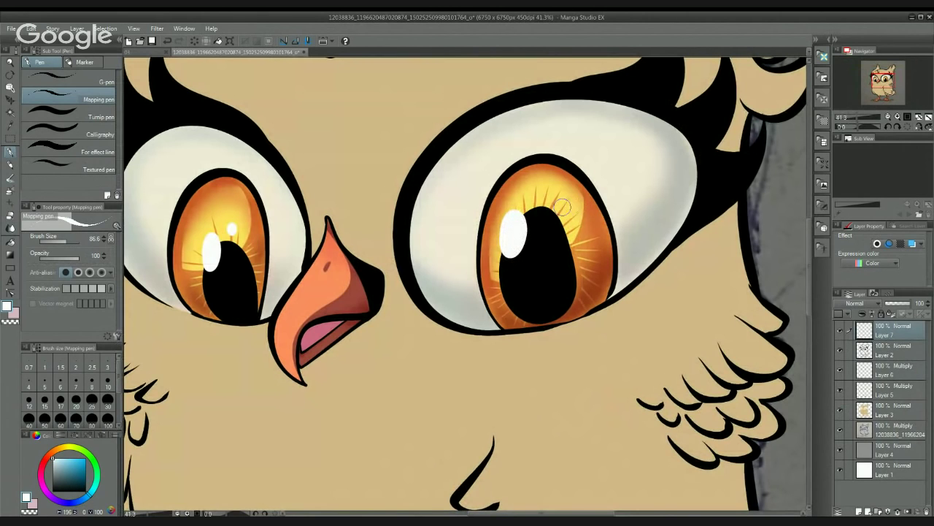
left_click(560, 212)
scroll(571, 224, "down", 5)
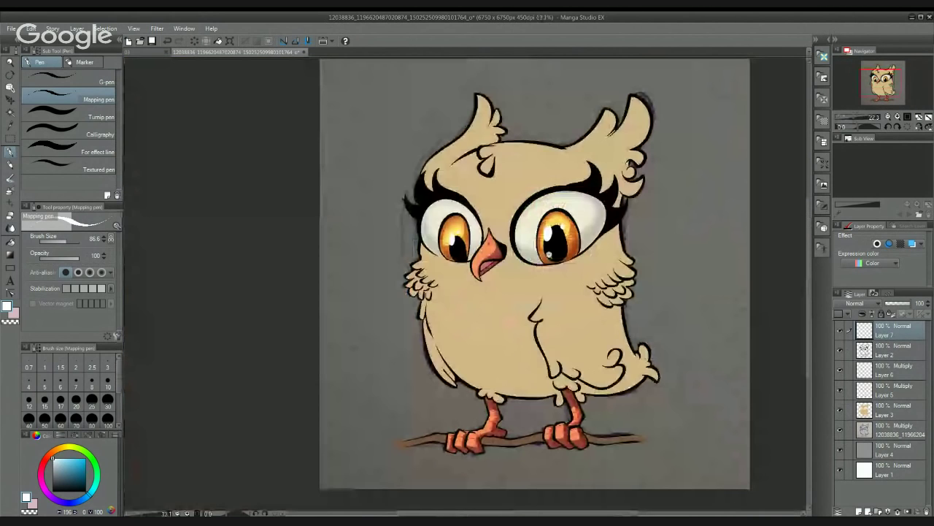
Step: Auto-select the eye whites on Layer 3 and add a new layer above Layer 6
scroll(549, 253, "up", 5)
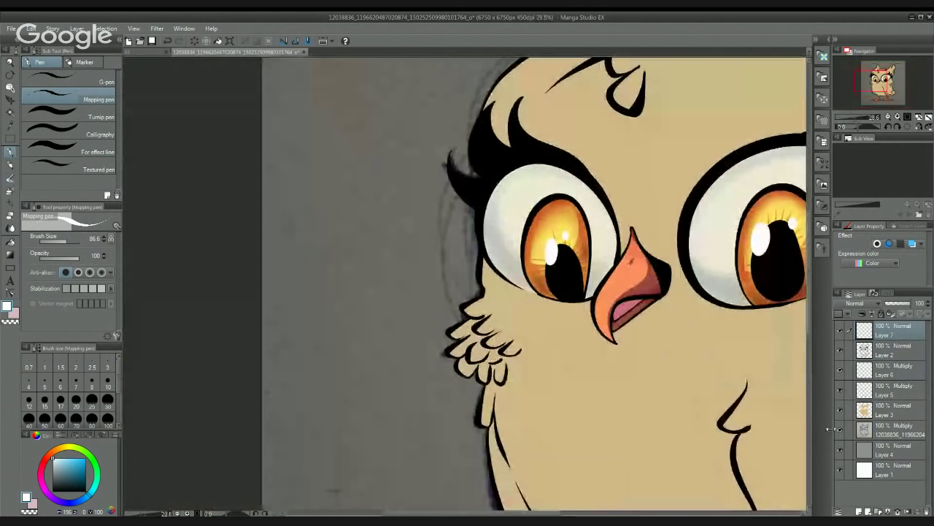
key("w")
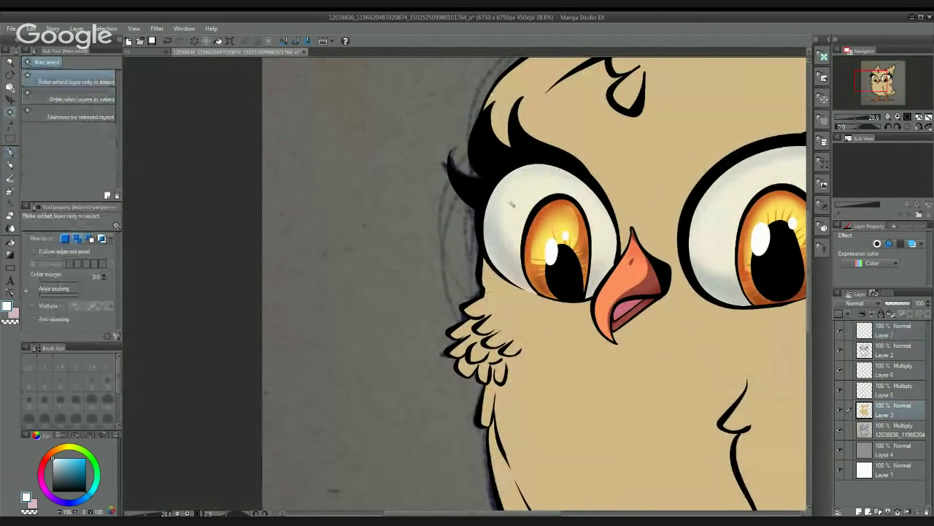
left_click(516, 205)
left_click(887, 330)
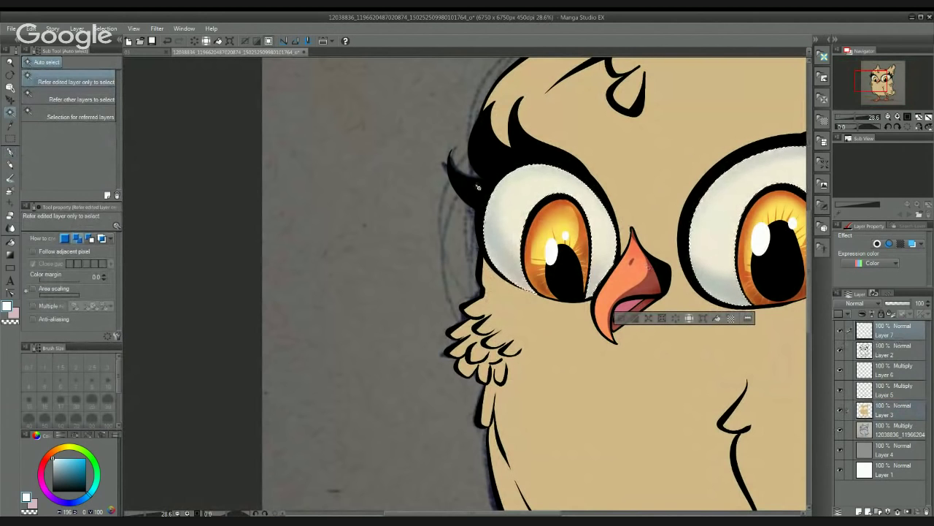
left_click_drag(442, 216, 402, 169)
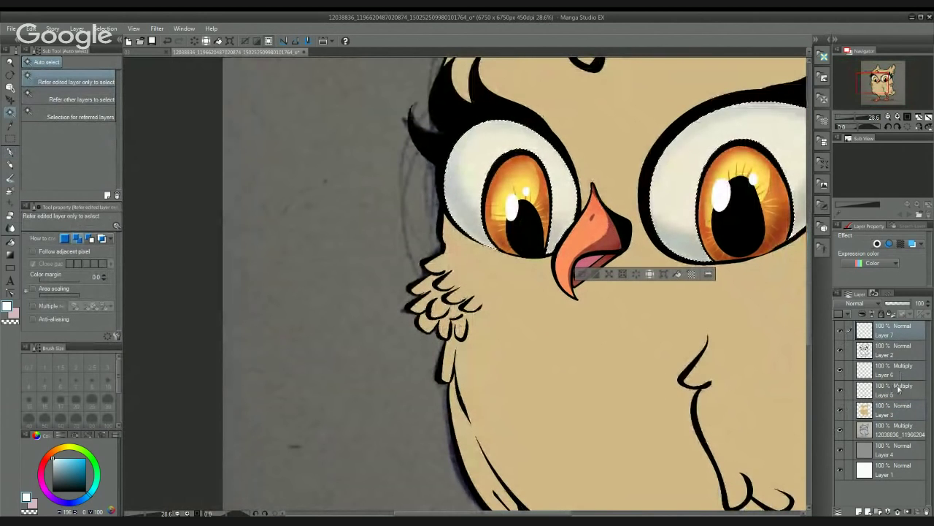
left_click(892, 370)
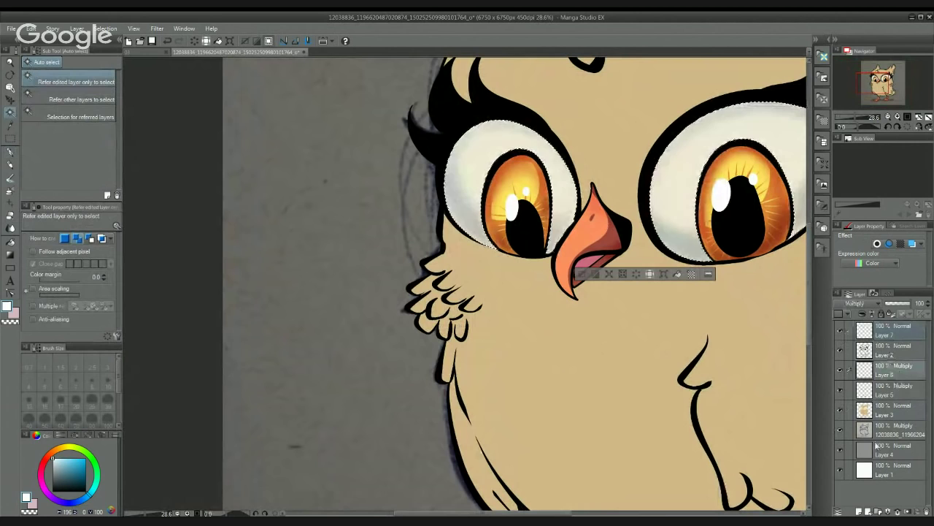
left_click(859, 511)
left_click_drag(410, 104, 420, 136)
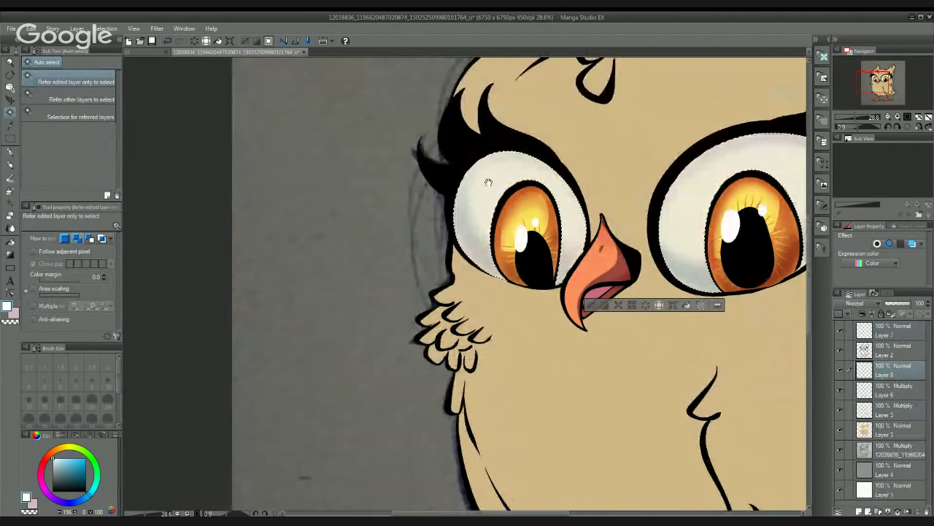
Step: Outline white reflections on either side of the iris in the picture's left eye and fill the larger one with white
left_click(10, 151)
left_click_drag(499, 167, 527, 165)
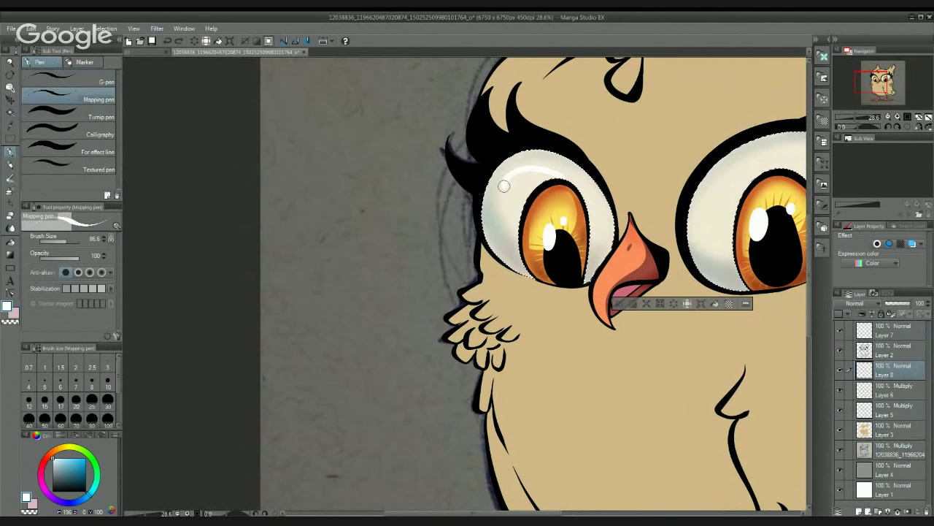
left_click_drag(504, 186, 527, 205)
left_click_drag(594, 231, 579, 187)
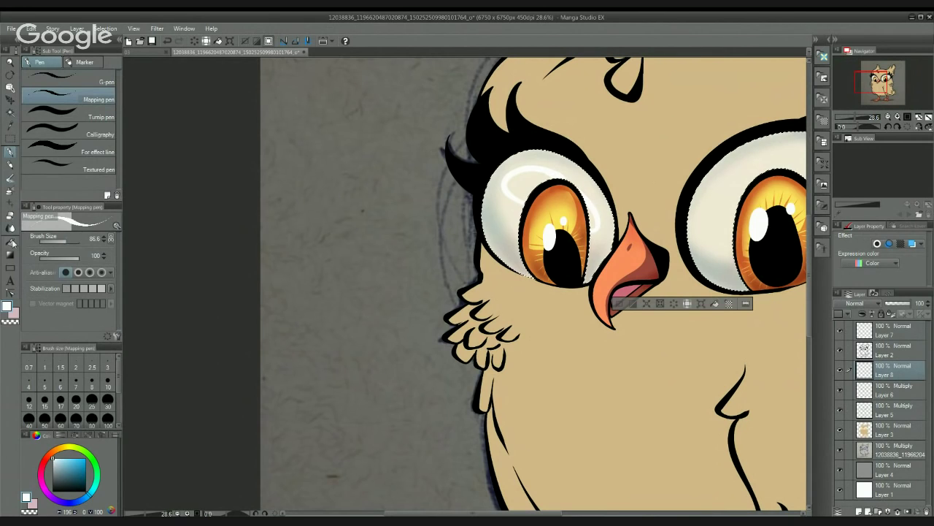
key("g")
left_click(508, 191)
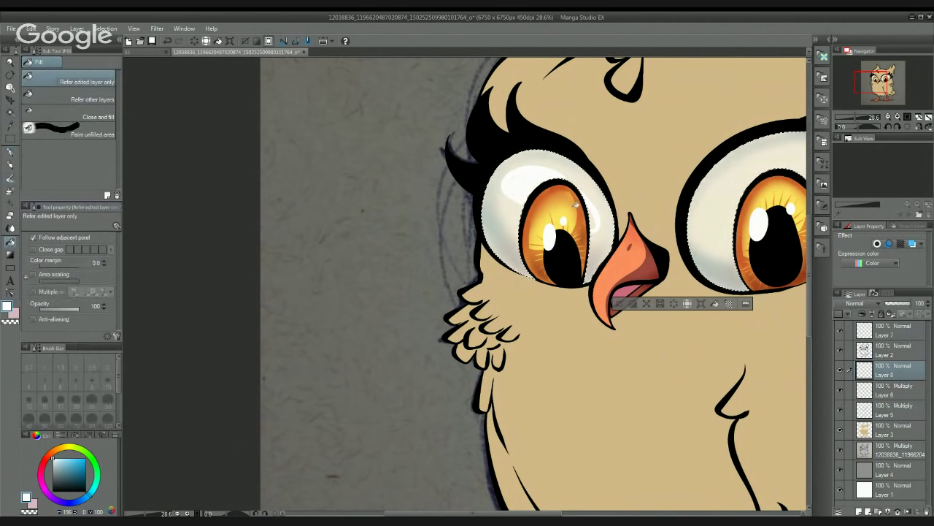
Step: Outline a large curved reflection above the iris in the picture's right eye and fill it with white
left_click_drag(620, 204, 505, 154)
key("p")
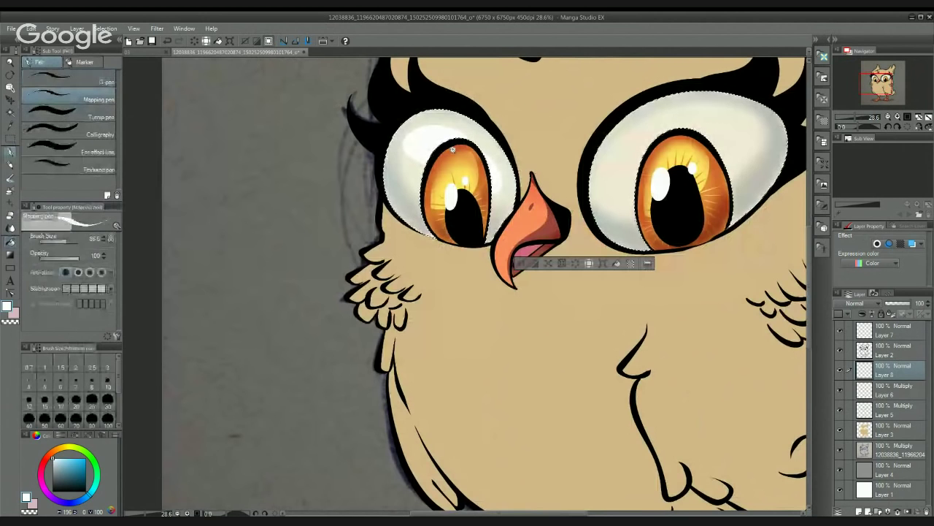
scroll(453, 150, "up", 2)
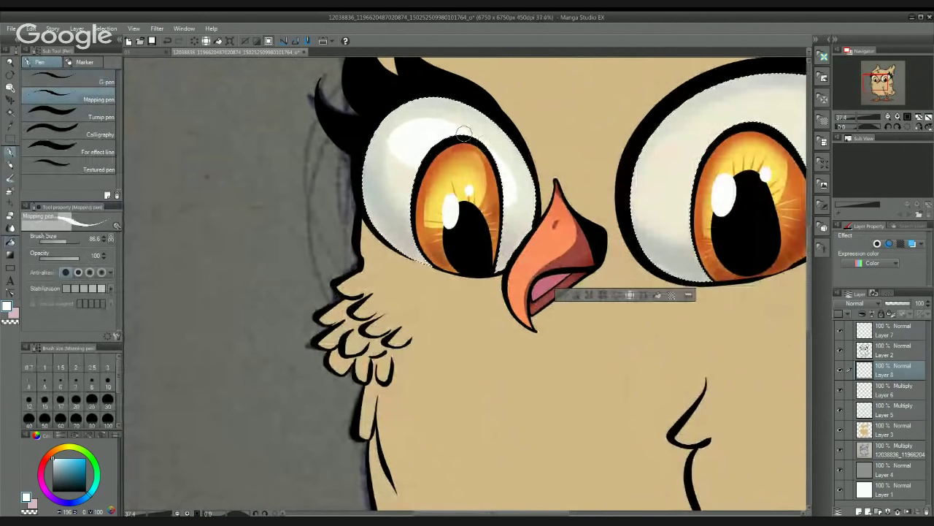
left_click_drag(552, 198, 404, 200)
mouse_move(663, 100)
left_mouse_down()
mouse_move(591, 102)
mouse_move(528, 208)
left_mouse_up()
mouse_move(647, 147)
left_mouse_down()
mouse_move(692, 124)
mouse_move(647, 91)
mouse_move(557, 129)
mouse_move(496, 189)
left_mouse_up()
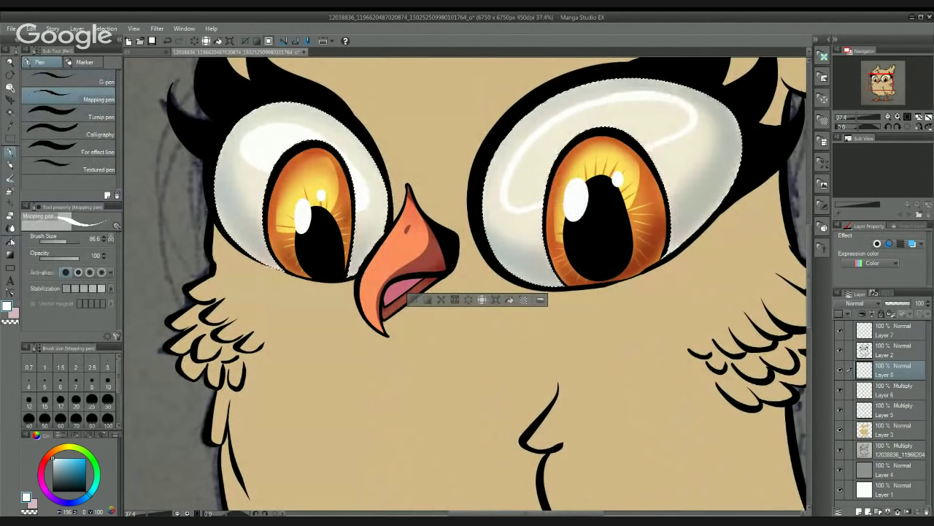
left_click(11, 242)
left_click(547, 160)
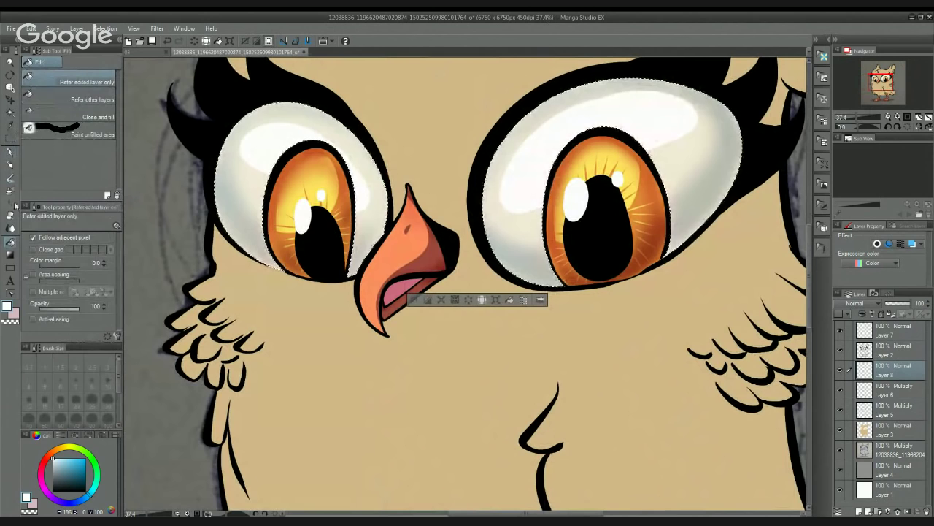
Step: Soften the edges of the white reflections on both eyeballs with the Blur tool at brush size 110.2
left_click(10, 228)
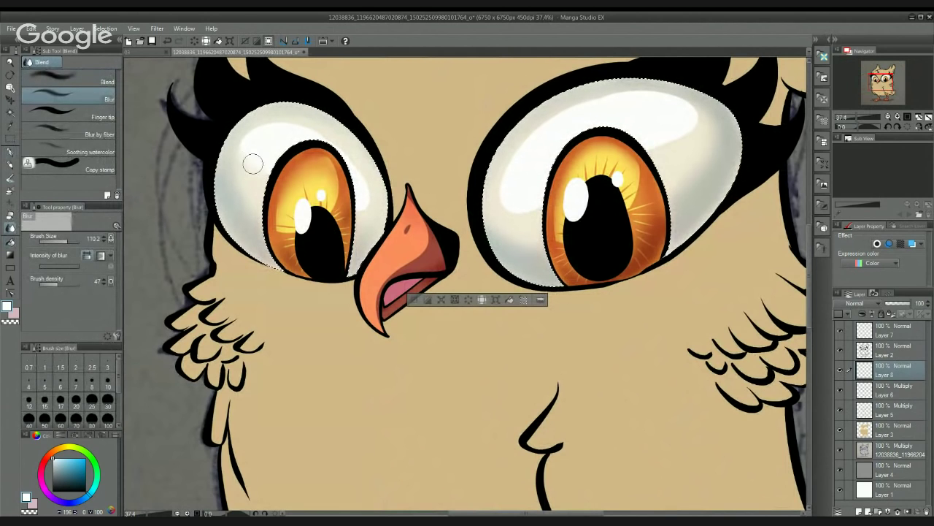
mouse_move(253, 164)
left_mouse_down()
mouse_move(243, 143)
mouse_move(257, 175)
mouse_move(269, 178)
mouse_move(268, 165)
left_mouse_up()
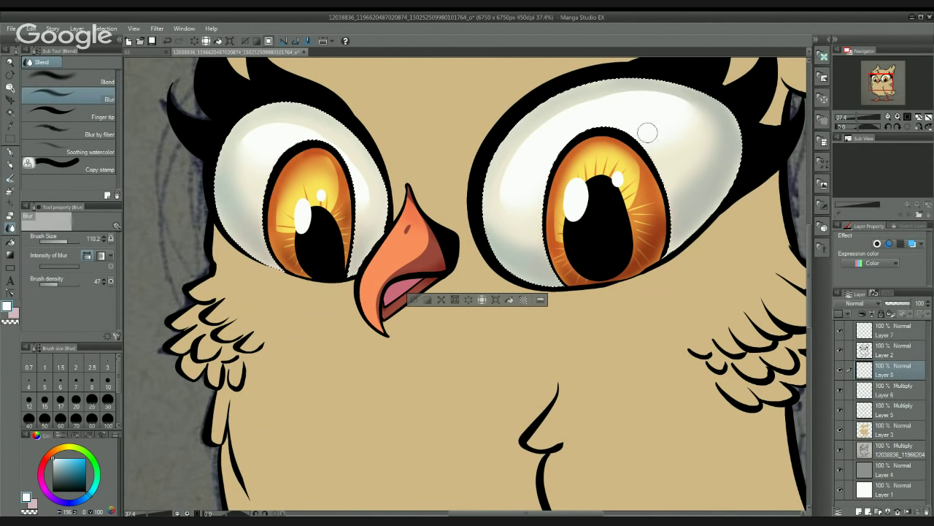
scroll(648, 139, "up", 1)
scroll(648, 139, "down", 5)
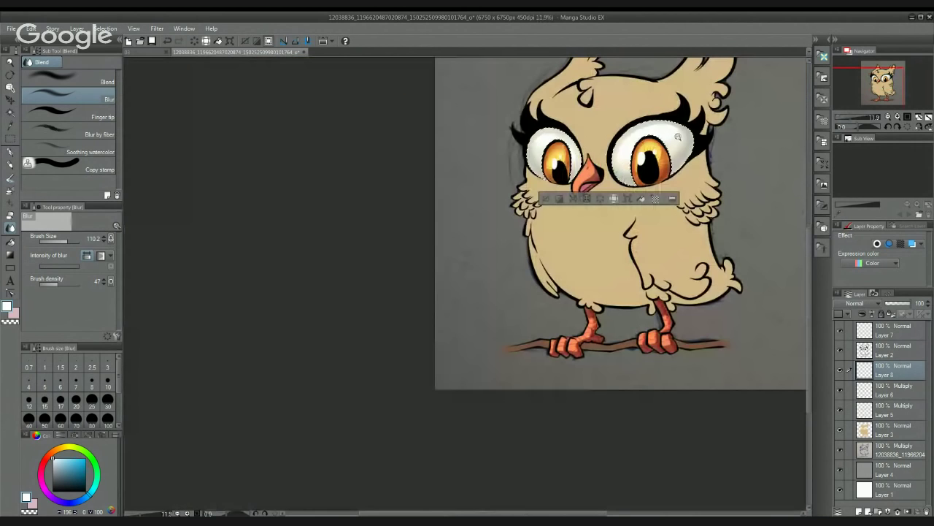
scroll(677, 136, "up", 5)
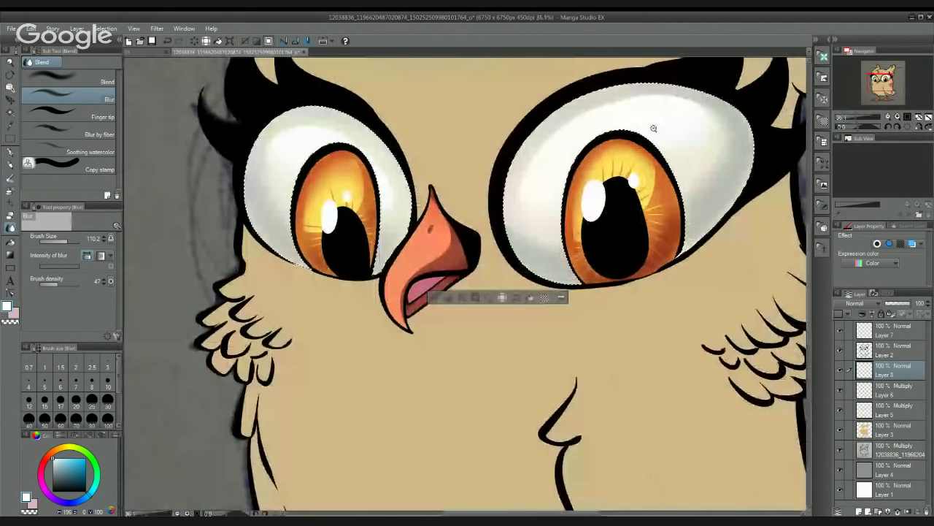
scroll(653, 128, "down", 5)
left_click_drag(654, 128, 525, 126)
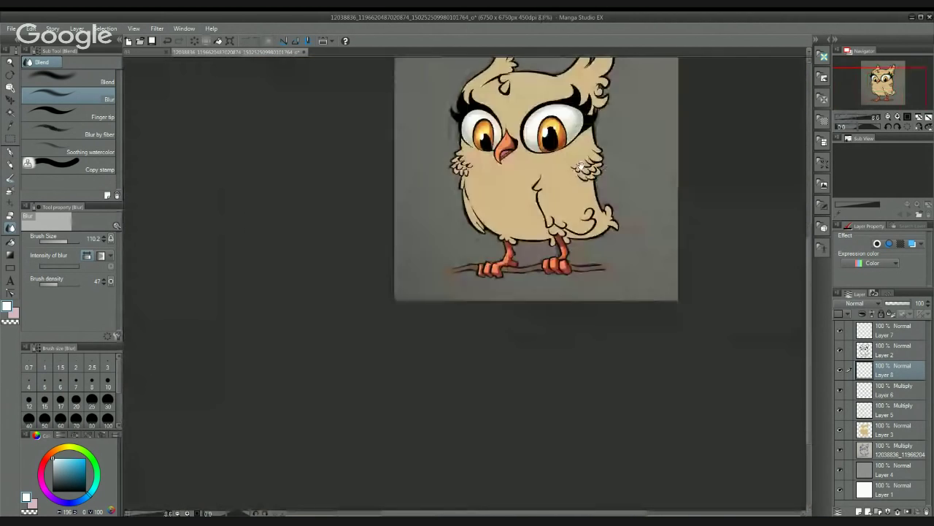
scroll(562, 132, "up", 4)
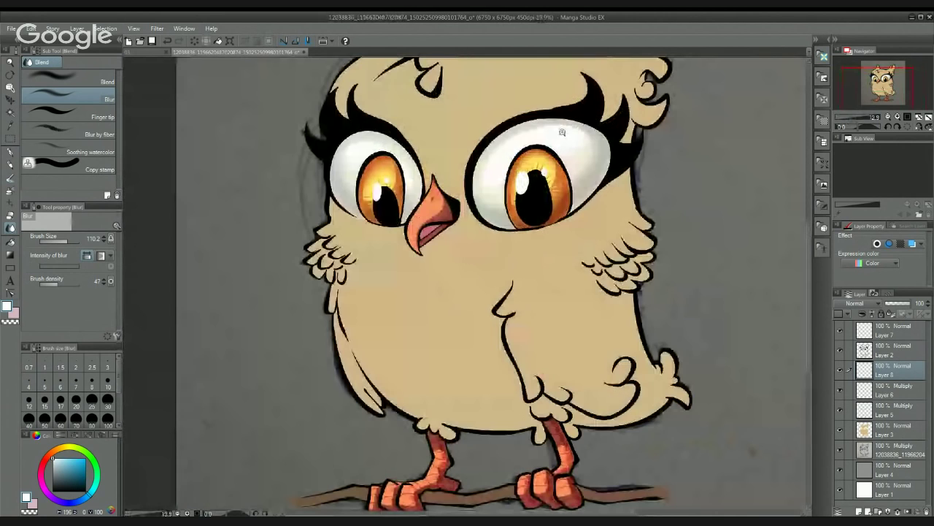
Step: Restore the eye-white selection, blur the reflections around both irises further, and deselect
key("ctrl+shift+d")
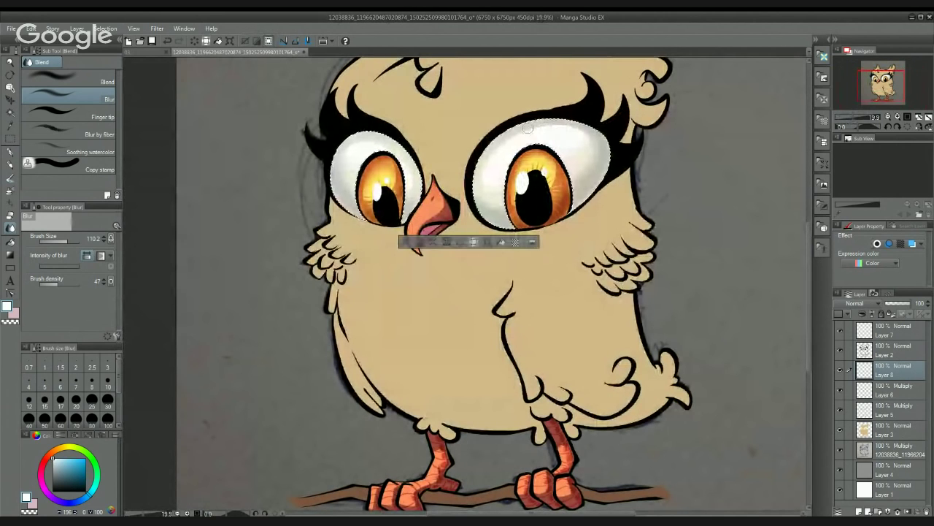
mouse_move(388, 154)
left_mouse_down()
mouse_move(440, 170)
mouse_move(430, 161)
mouse_move(404, 185)
mouse_move(443, 174)
mouse_move(458, 194)
mouse_move(459, 231)
left_mouse_up()
key("ctrl+d")
Step: Hide the Multiply sketch layer beneath Layer 3, leaving the grey background on Layer 4 shown
scroll(577, 171, "down", 5)
left_click_drag(595, 227, 525, 188)
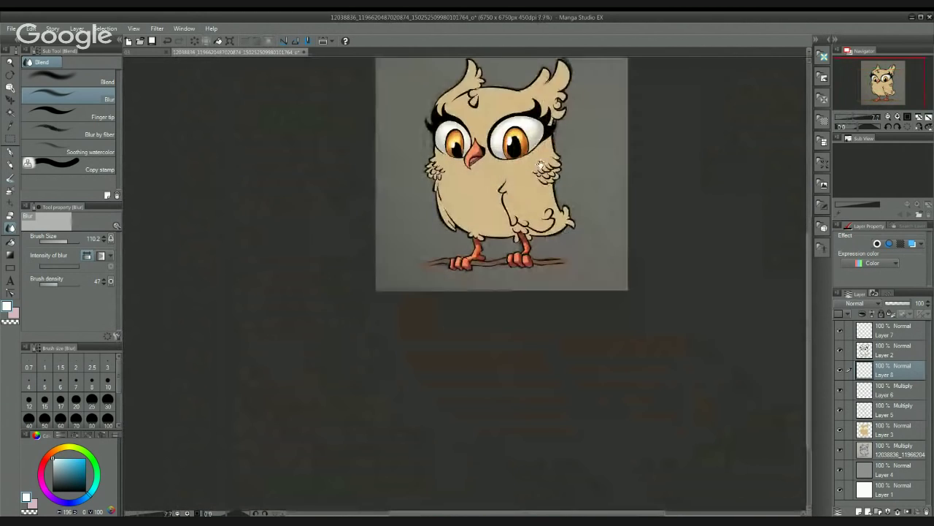
left_click_drag(539, 146, 549, 159)
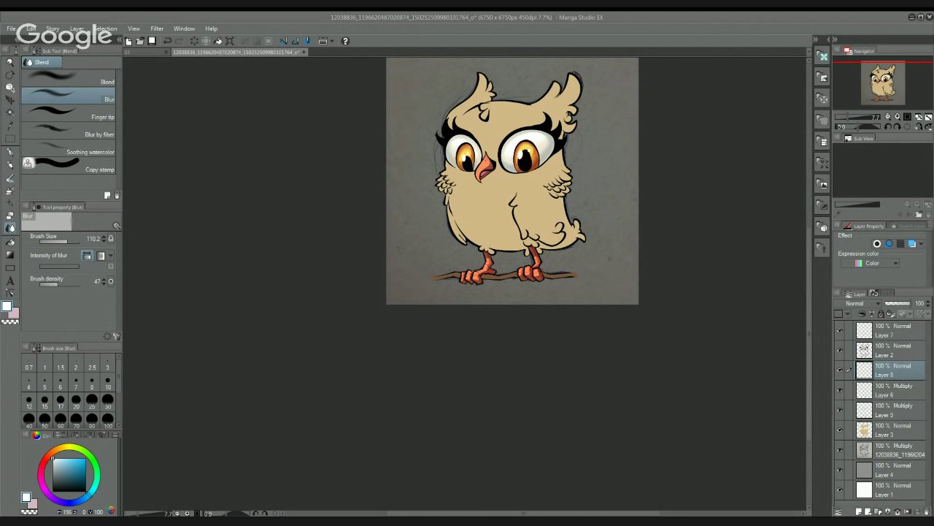
left_click_drag(635, 244, 567, 230)
left_click_drag(527, 123, 540, 186)
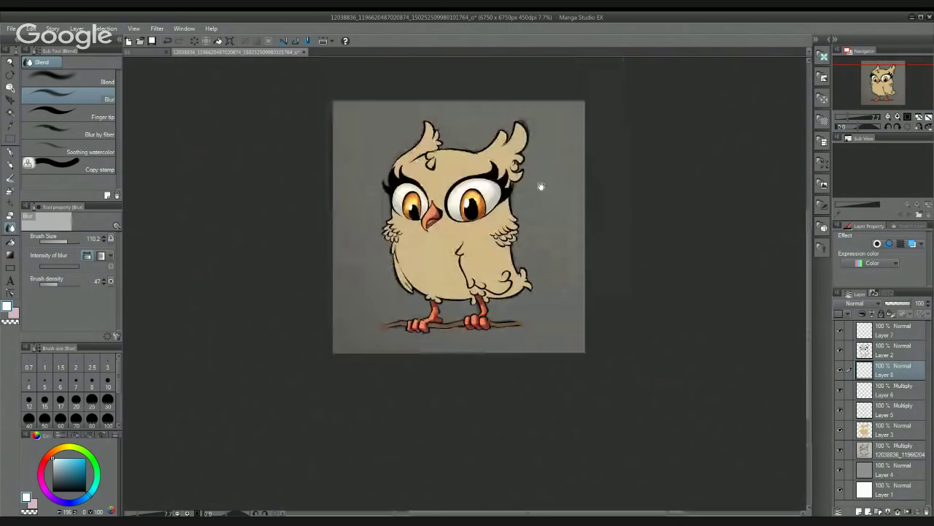
left_click(840, 471)
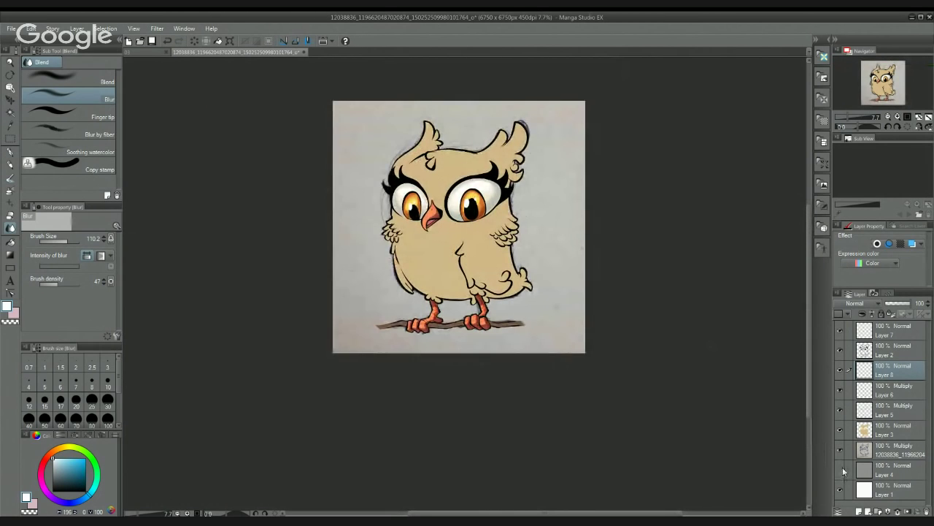
left_click(840, 470)
left_click(840, 451)
left_click_drag(617, 299, 626, 328)
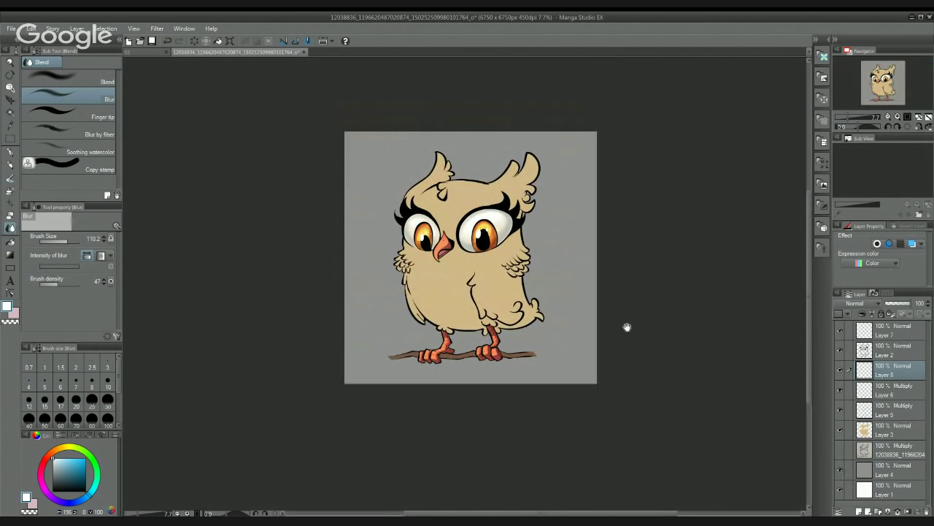
Step: Auto-select the owl's beige body area on Layer 3 and choose the Mapping pen
left_click_drag(482, 237, 534, 245)
scroll(534, 245, "up", 2)
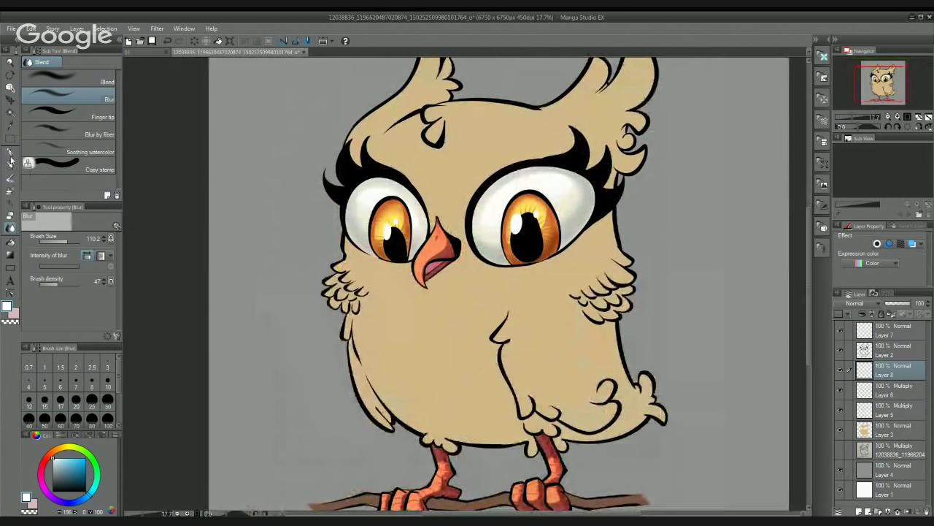
left_click(11, 153)
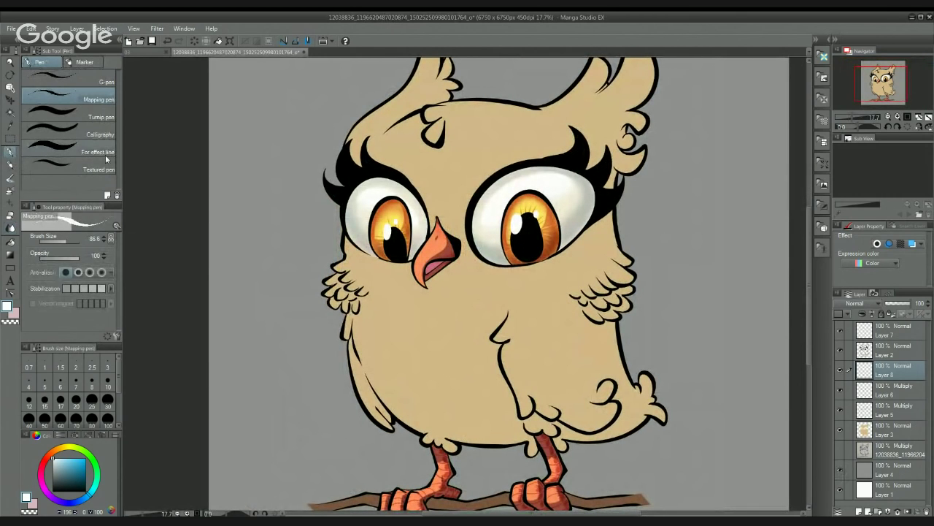
left_click_drag(552, 411, 524, 273)
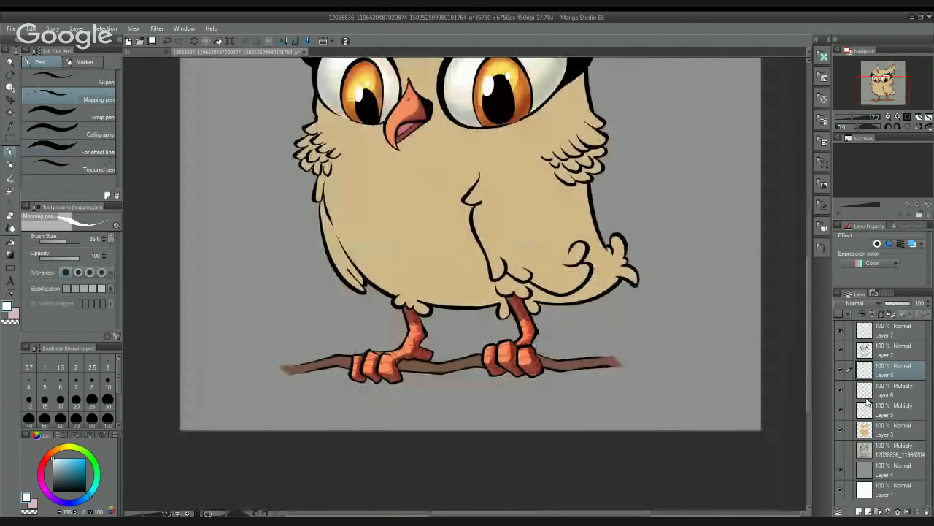
left_click(868, 431)
key("w")
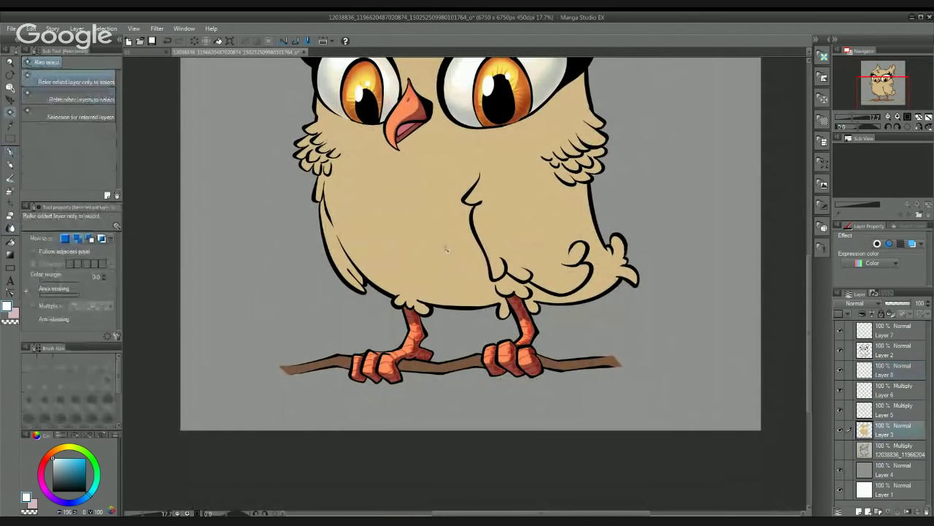
key("p")
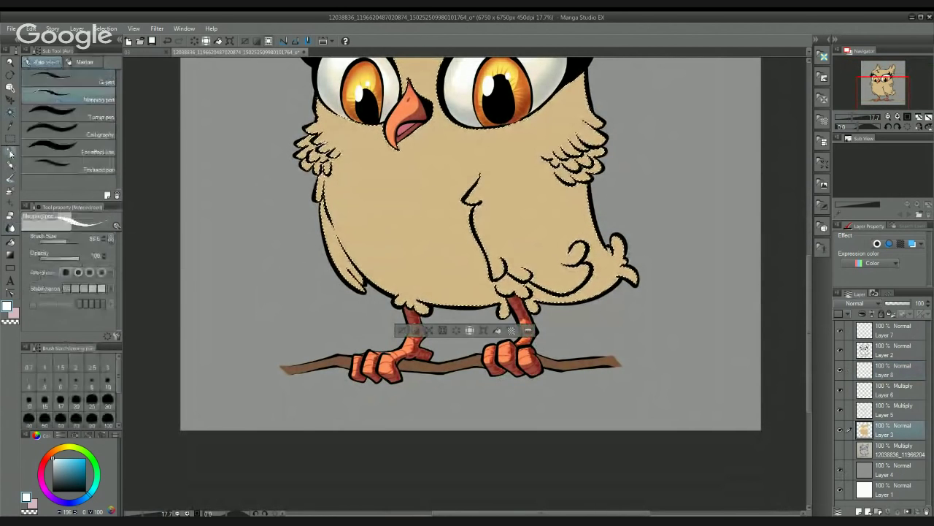
Step: Set the drawing colour to a pale greyish pink and make the Multiply Layer 5 active
left_click(56, 452)
left_click_drag(57, 452, 44, 461)
left_click(60, 465)
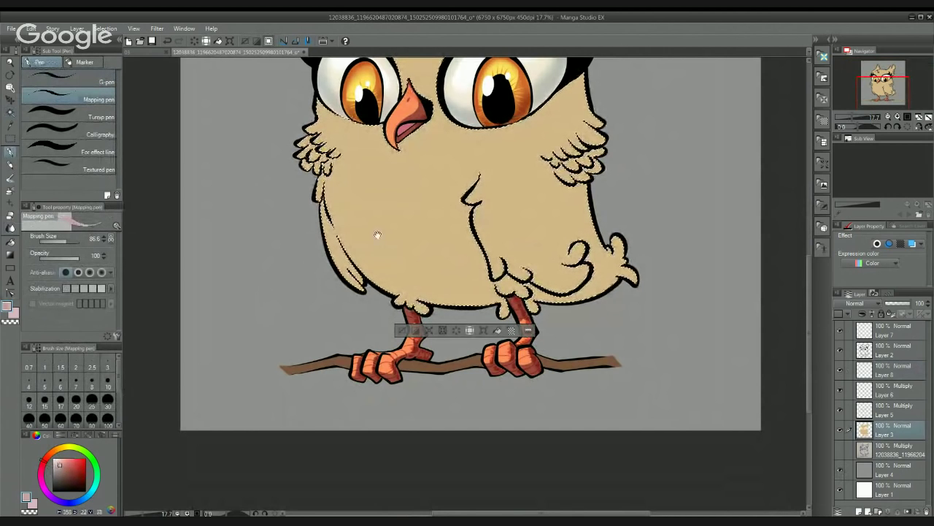
left_click_drag(378, 234, 374, 236)
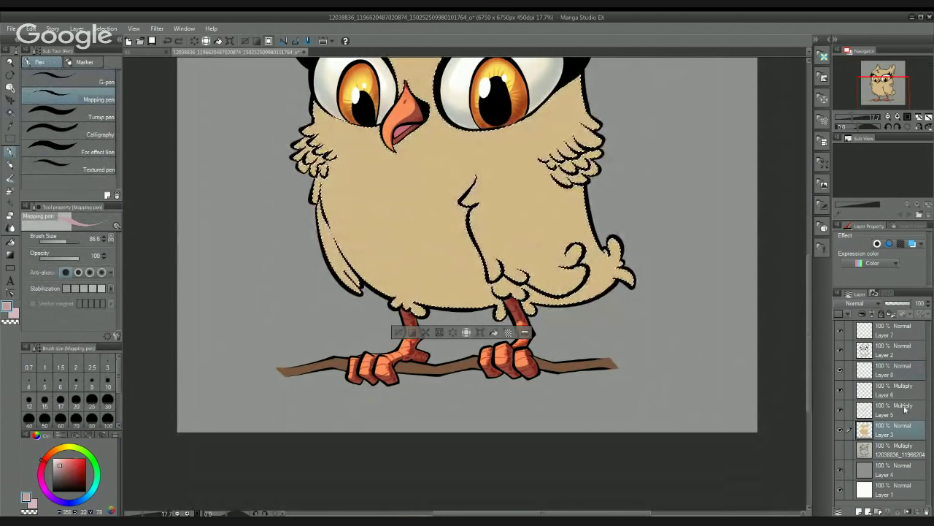
key("alt+bracketright")
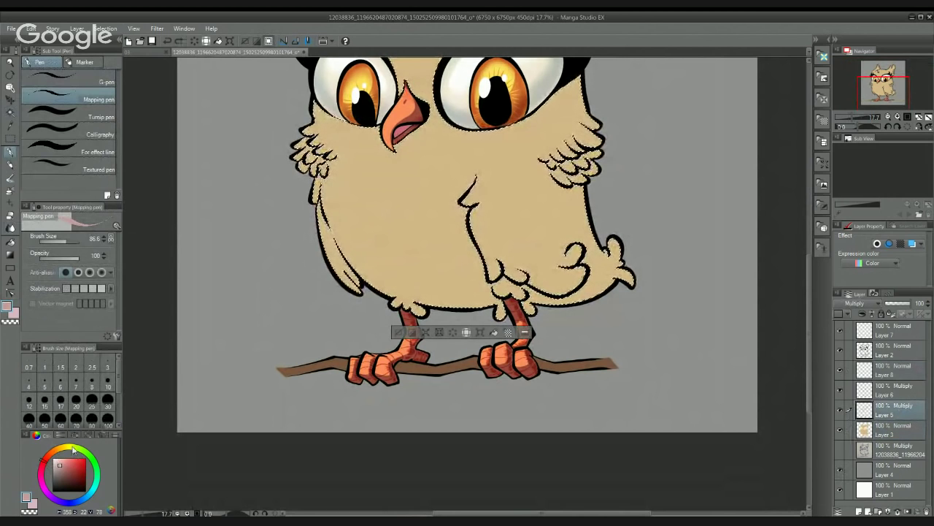
left_click(51, 459)
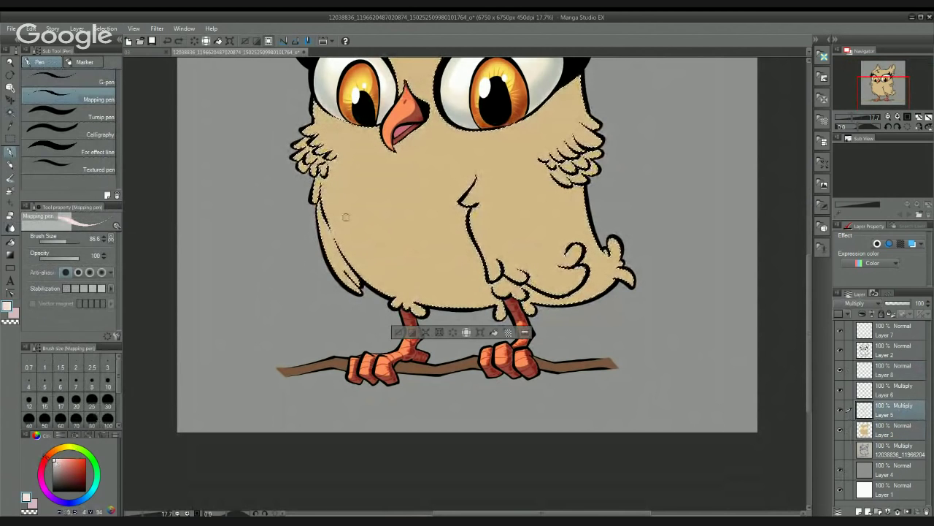
left_click(56, 464)
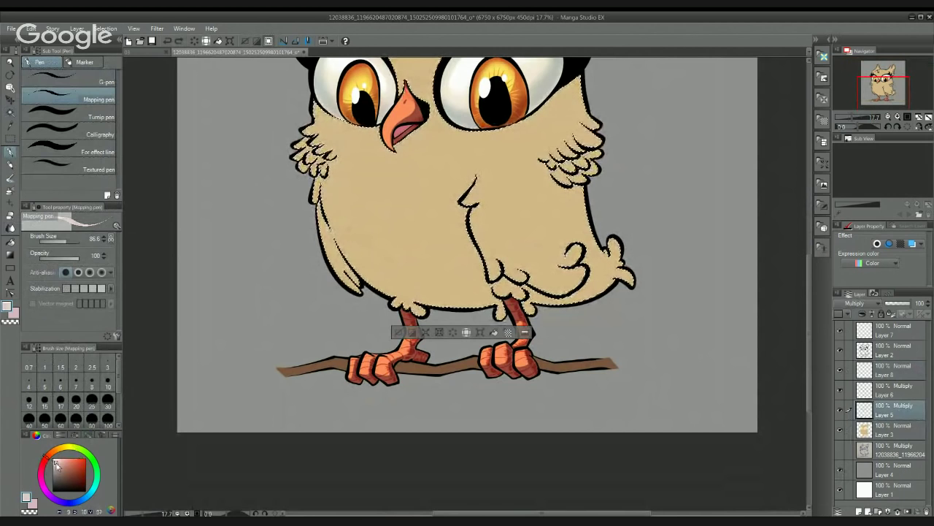
Step: Draw small V-shaped feather strokes in the middle of the picture's left wing on Layer 5
mouse_move(343, 237)
left_mouse_down()
mouse_move(381, 278)
mouse_move(423, 280)
left_mouse_up()
left_click_drag(340, 327, 370, 353)
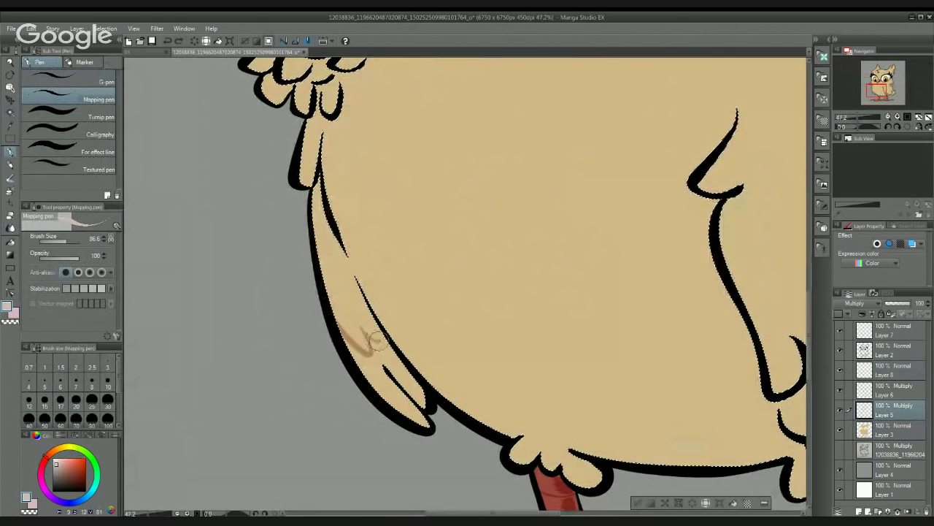
key("ctrl+z")
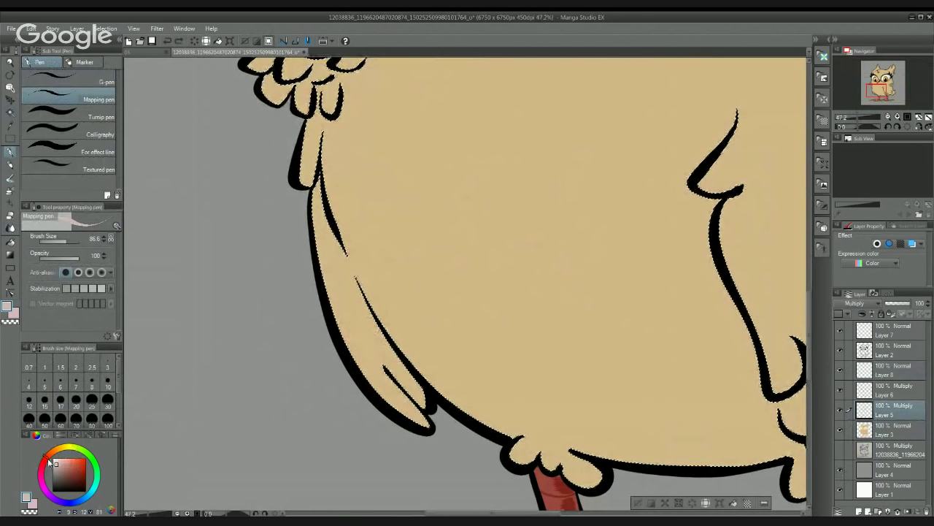
left_click_drag(323, 327, 366, 353)
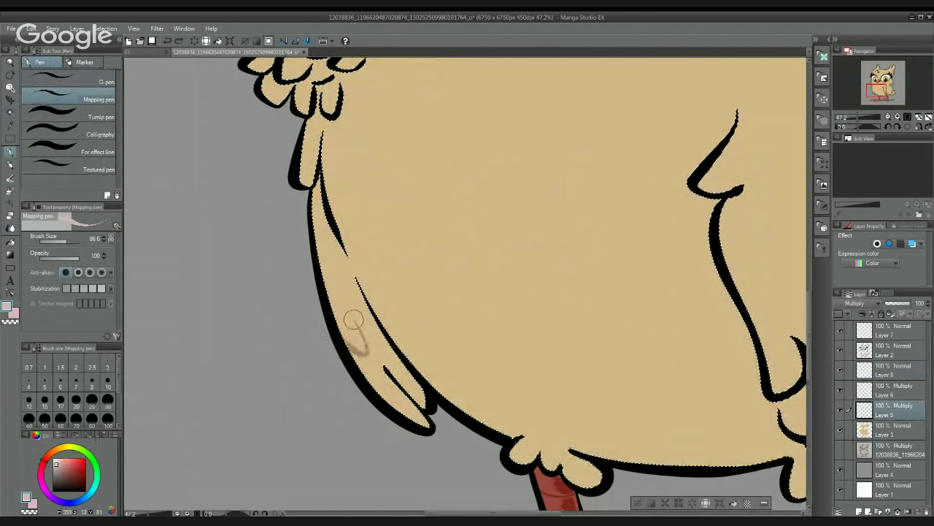
left_click_drag(347, 312, 369, 340)
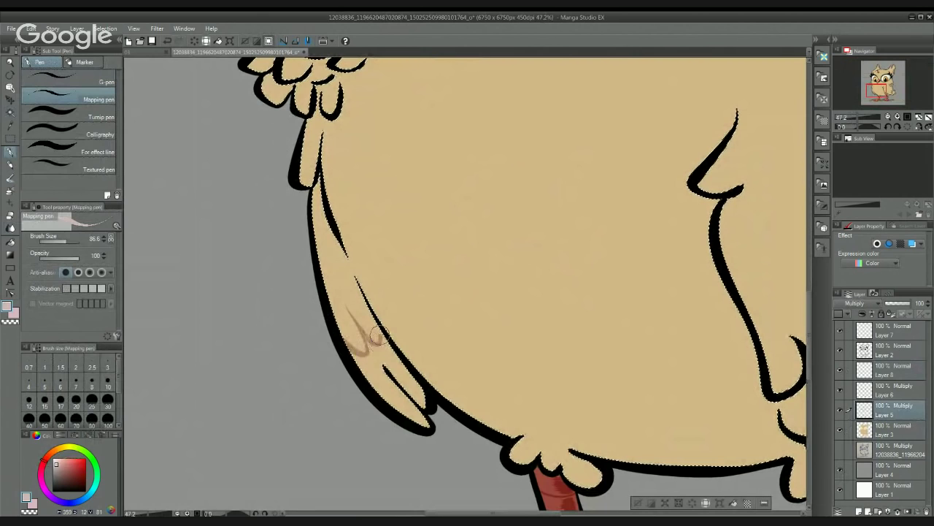
Step: Draw a tapered shading line along the inner contour of the picture's left wing, up to its top
scroll(374, 334, "down", 5)
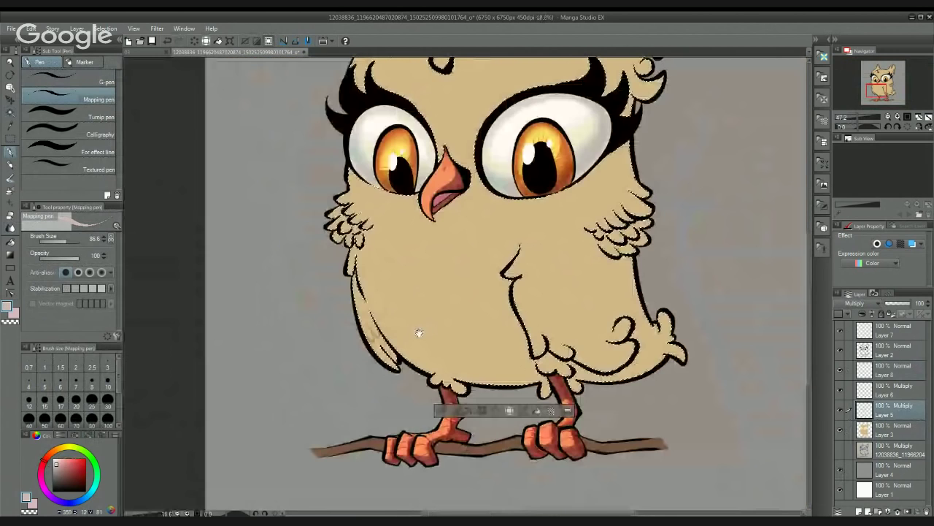
scroll(419, 332, "up", 3)
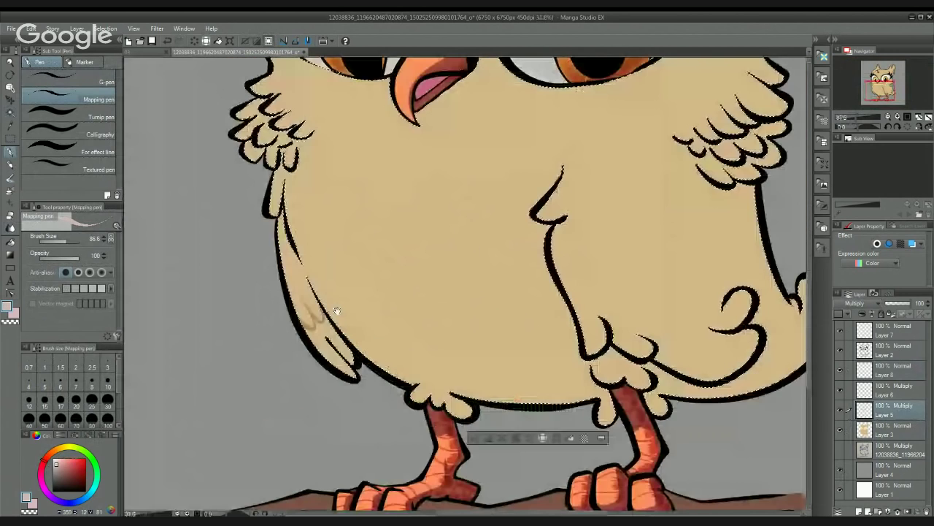
scroll(338, 311, "up", 2)
left_click_drag(344, 321, 321, 205)
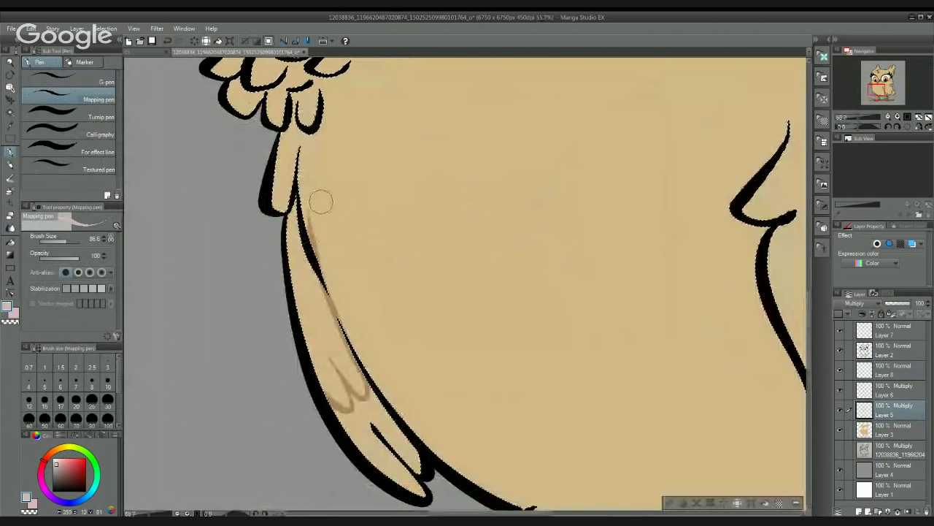
scroll(411, 296, "down", 2)
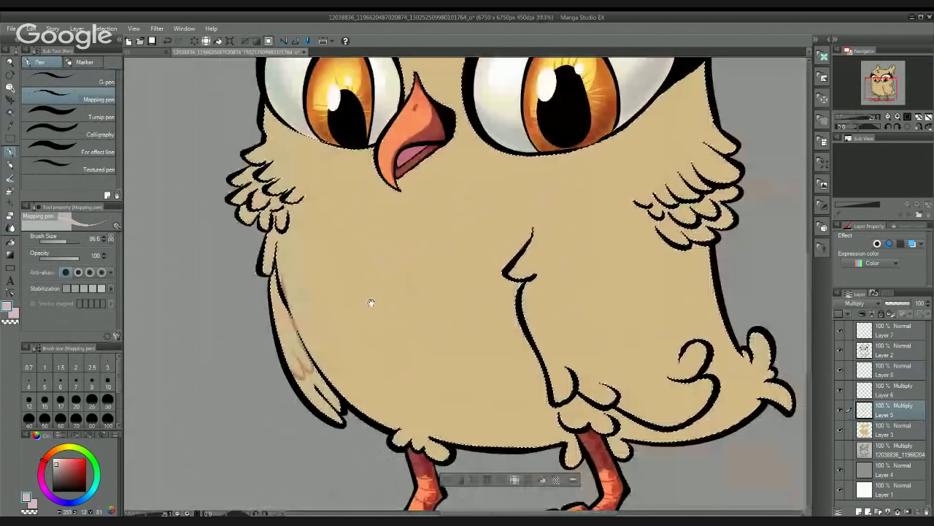
Step: Draw a curved shadow line from the left wing's top, continuing as scalloped feather tufts across the belly to the other wing
left_click_drag(301, 284, 308, 248)
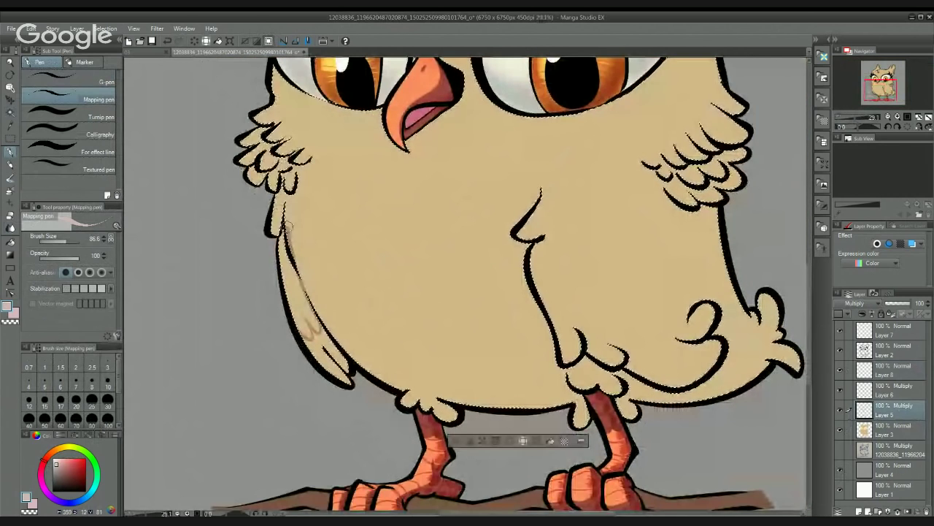
mouse_move(285, 205)
left_mouse_down()
mouse_move(293, 238)
mouse_move(346, 292)
mouse_move(374, 259)
mouse_move(343, 268)
mouse_move(376, 272)
mouse_move(364, 260)
mouse_move(402, 287)
mouse_move(425, 271)
mouse_move(424, 293)
mouse_move(446, 303)
left_mouse_up()
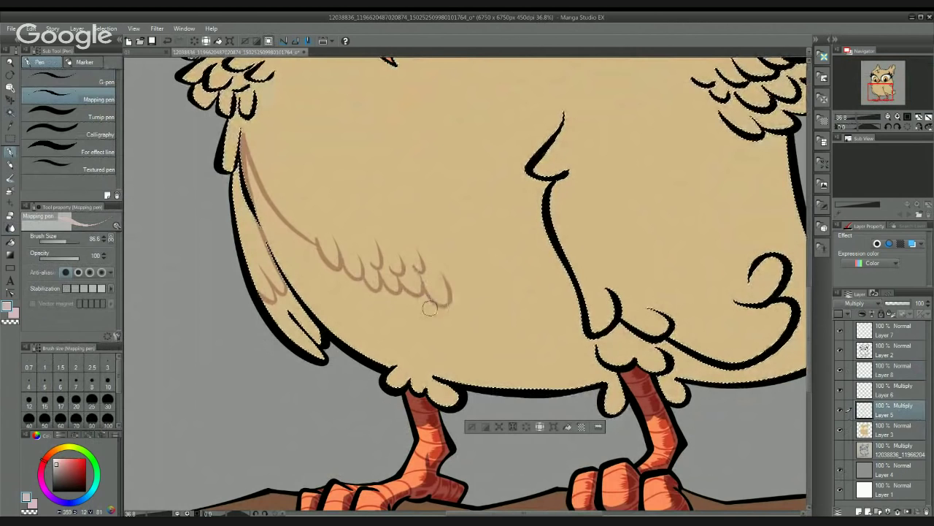
left_click_drag(474, 272, 475, 304)
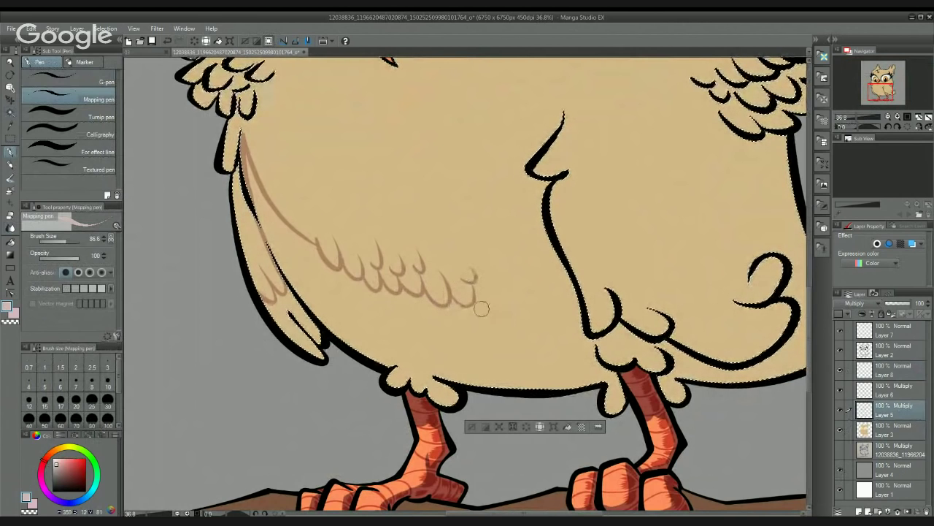
mouse_move(490, 269)
left_mouse_down()
mouse_move(506, 292)
mouse_move(497, 297)
mouse_move(508, 255)
left_mouse_up()
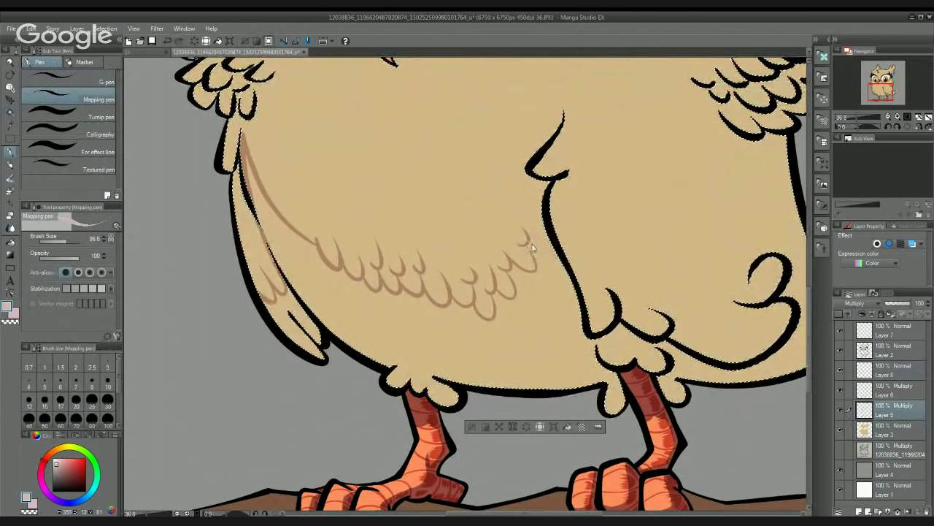
mouse_move(548, 241)
left_mouse_down()
mouse_move(474, 213)
mouse_move(577, 323)
left_mouse_up()
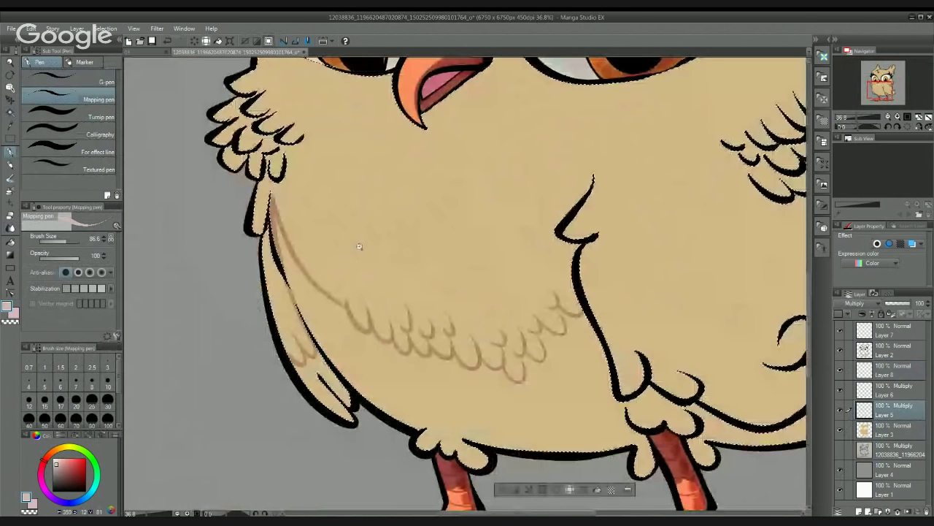
Step: Draw scalloped feather strokes along the lower edge of the picture's right wing, from its front tip to the curl at its end
left_click_drag(359, 247, 385, 247)
left_click_drag(593, 312, 304, 276)
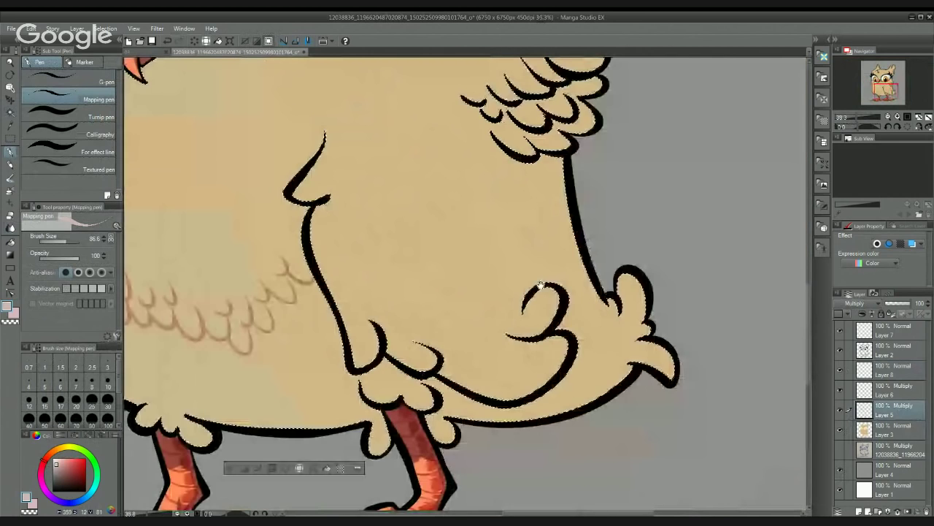
scroll(540, 285, "up", 1)
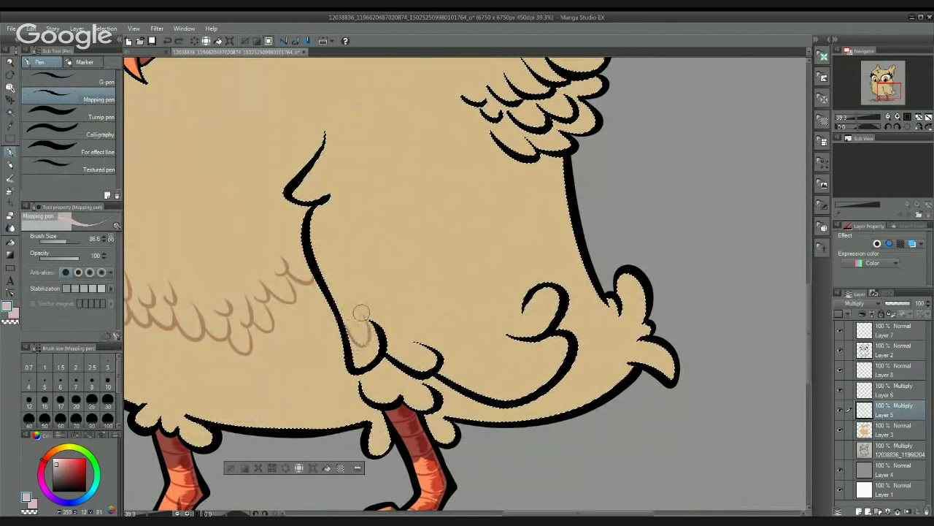
mouse_move(419, 332)
left_mouse_down()
mouse_move(383, 300)
mouse_move(437, 324)
mouse_move(413, 300)
left_mouse_up()
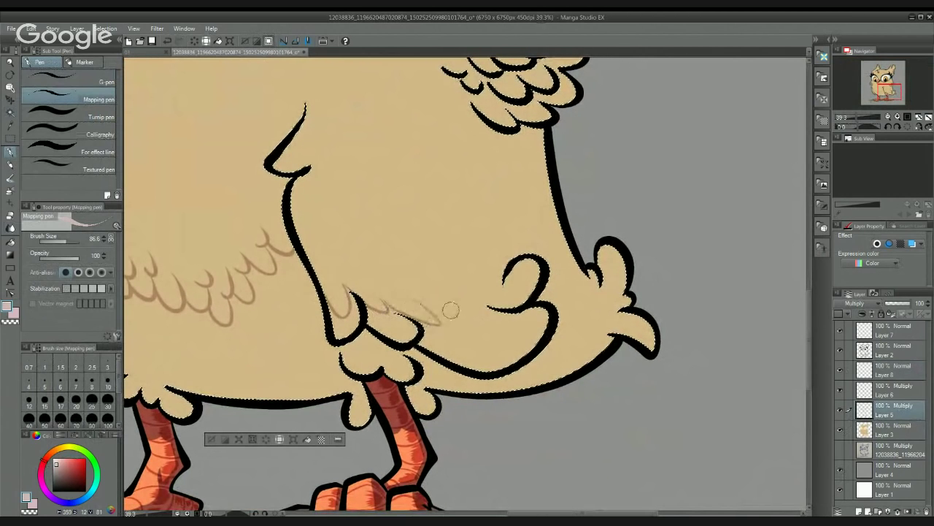
mouse_move(484, 317)
left_mouse_down()
mouse_move(441, 291)
mouse_move(501, 268)
mouse_move(485, 233)
mouse_move(510, 284)
left_mouse_up()
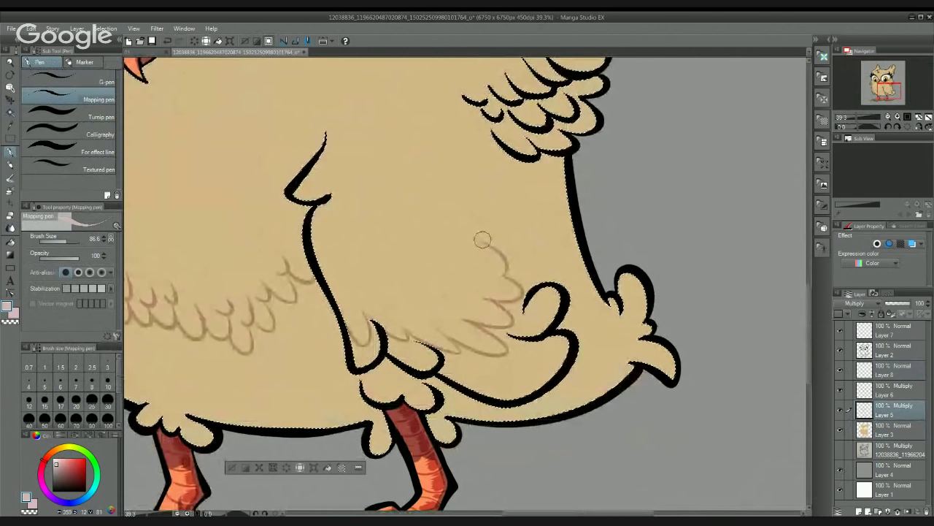
Step: Continue the scalloped shading line up the rear side of the picture's right wing towards the cheek feathers
left_click_drag(482, 240, 479, 204)
key("ctrl+z")
mouse_move(485, 246)
left_mouse_down()
mouse_move(495, 243)
mouse_move(484, 207)
left_mouse_up()
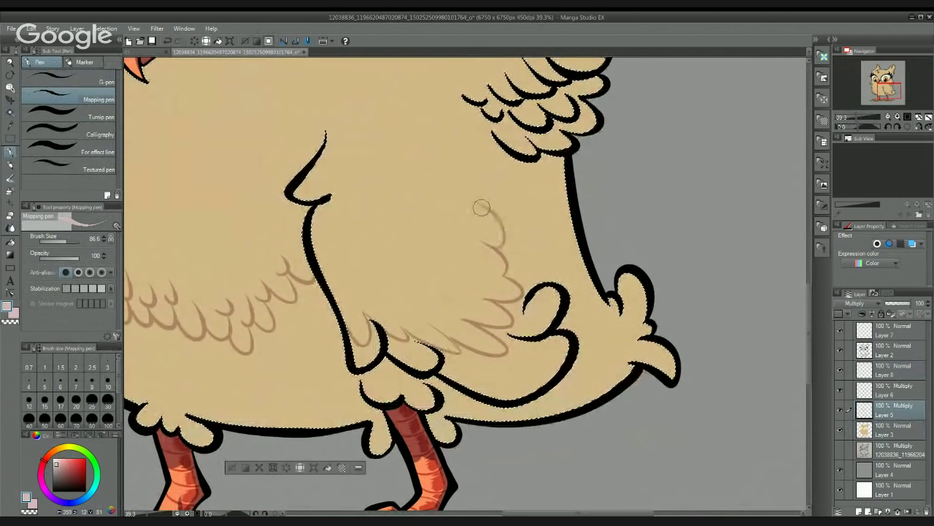
left_click_drag(515, 241, 535, 265)
mouse_move(498, 227)
left_mouse_down()
mouse_move(516, 199)
mouse_move(496, 229)
mouse_move(521, 211)
mouse_move(542, 278)
mouse_move(557, 167)
left_mouse_up()
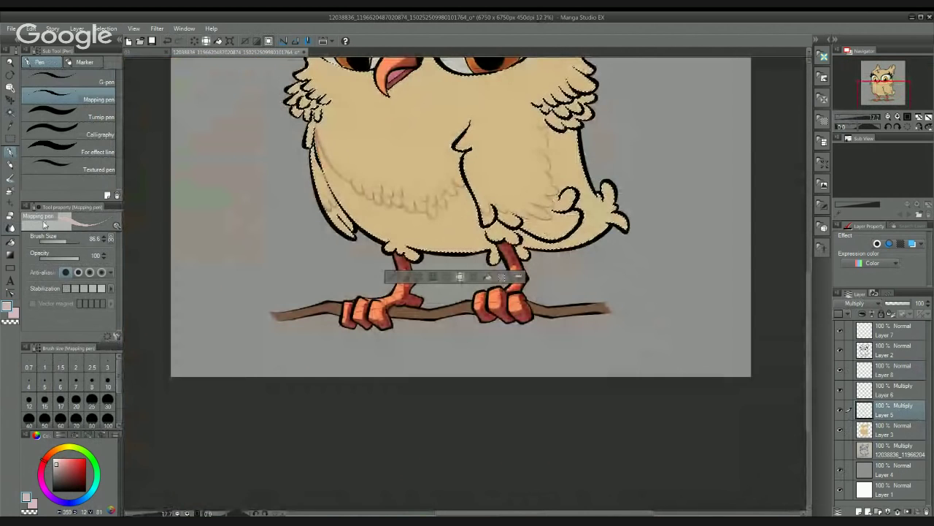
Step: Fill the tip of the picture's left wing below the V-shaped strokes with the shadow colour
left_click(10, 242)
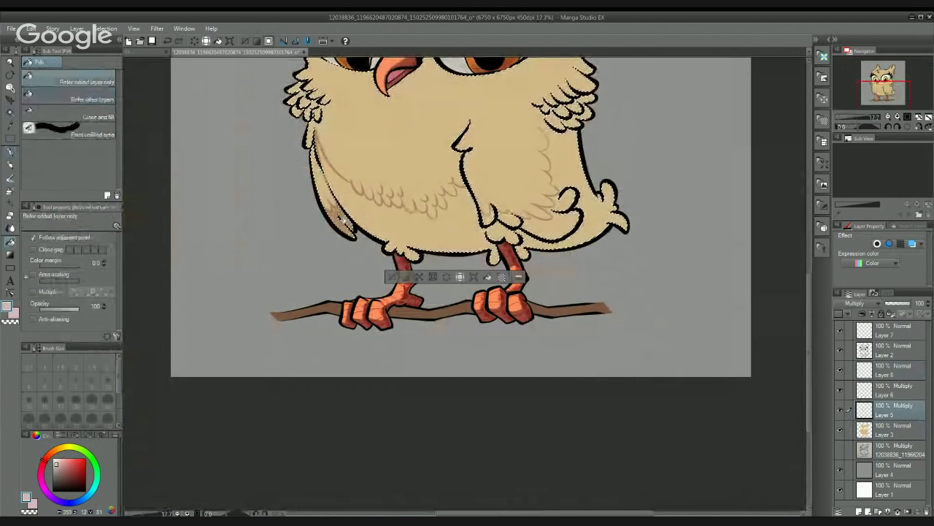
left_click(358, 207)
key("ctrl+z")
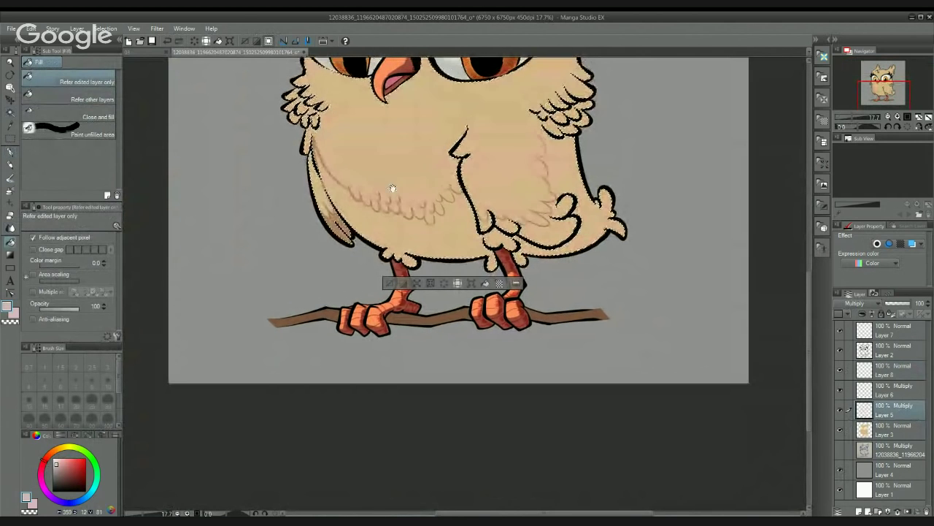
Step: Set the Fill tool to Refer other layers and try to fill the belly below the feather tufts
scroll(386, 204, "up", 5)
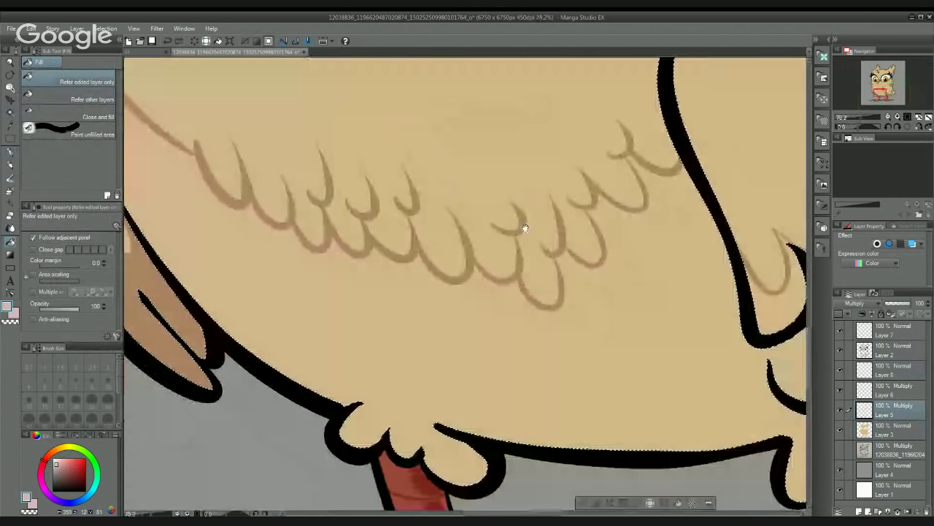
left_click(82, 98)
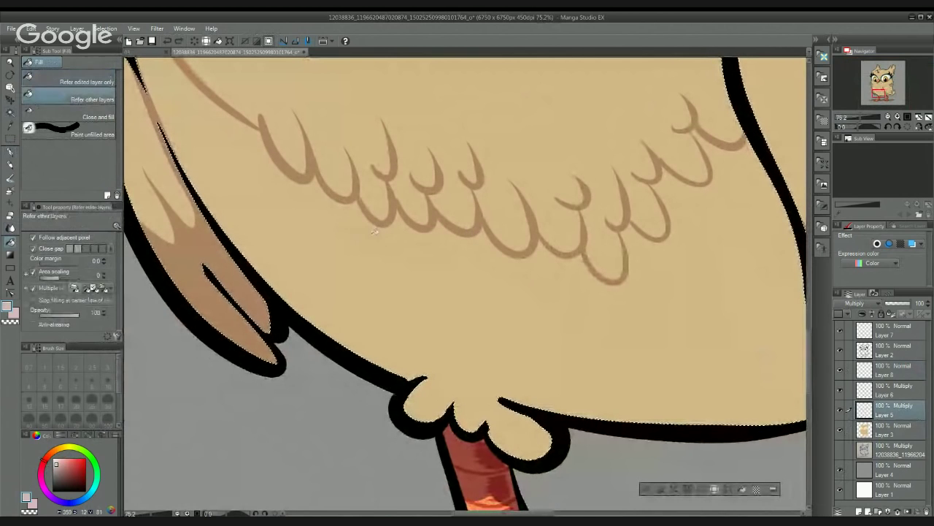
left_click(524, 227)
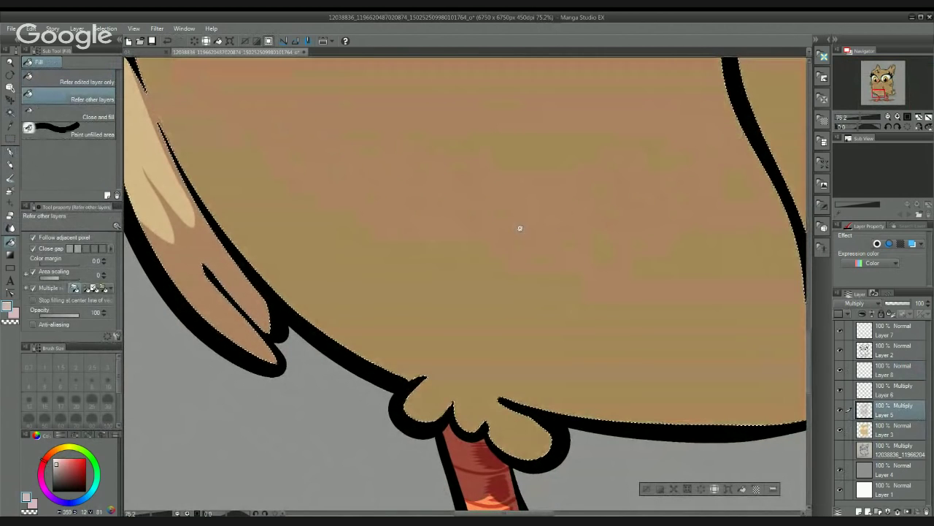
key("ctrl+z")
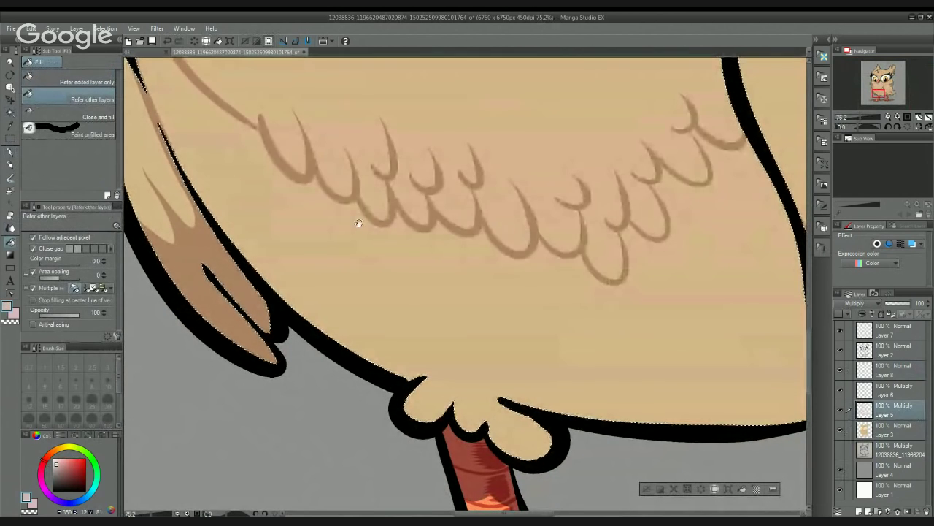
Step: Turn off Close gap for the Fill tool
left_click_drag(358, 223, 350, 298)
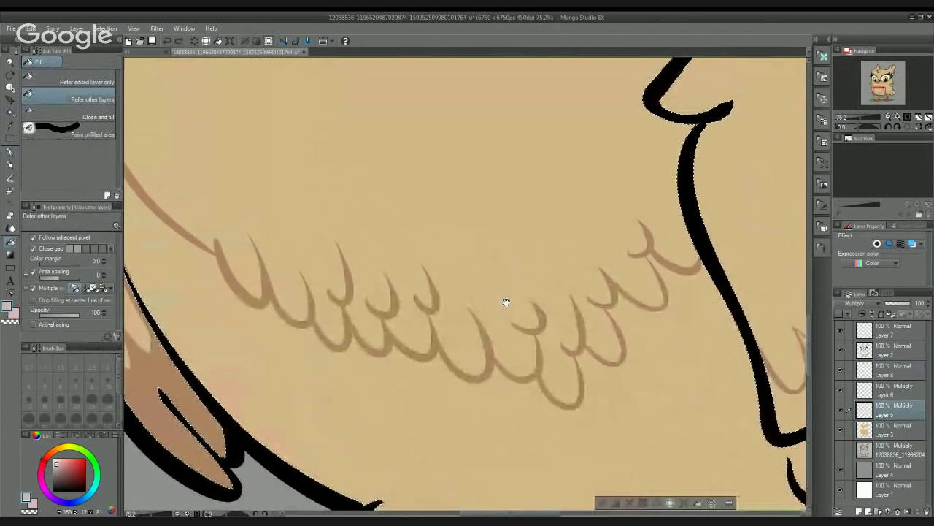
left_click_drag(507, 302, 497, 256)
scroll(522, 293, "up", 4)
scroll(521, 288, "down", 3)
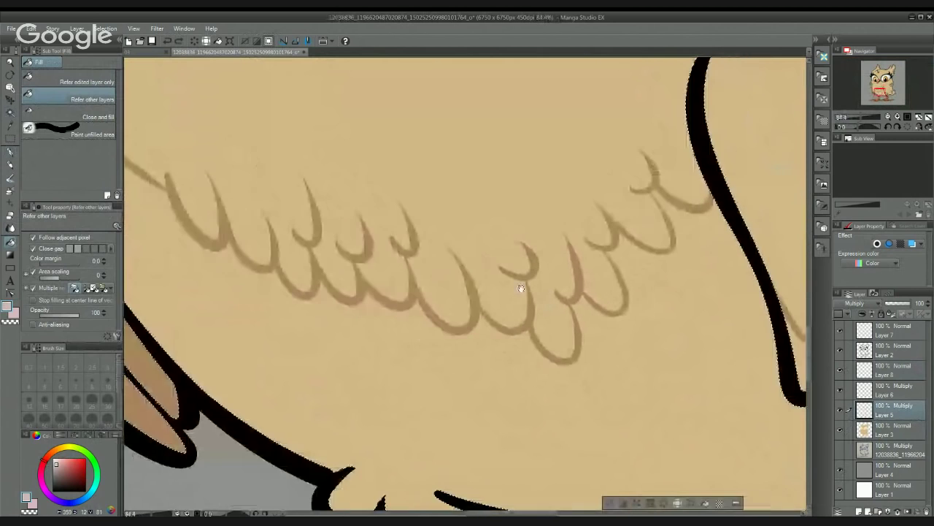
left_click(33, 250)
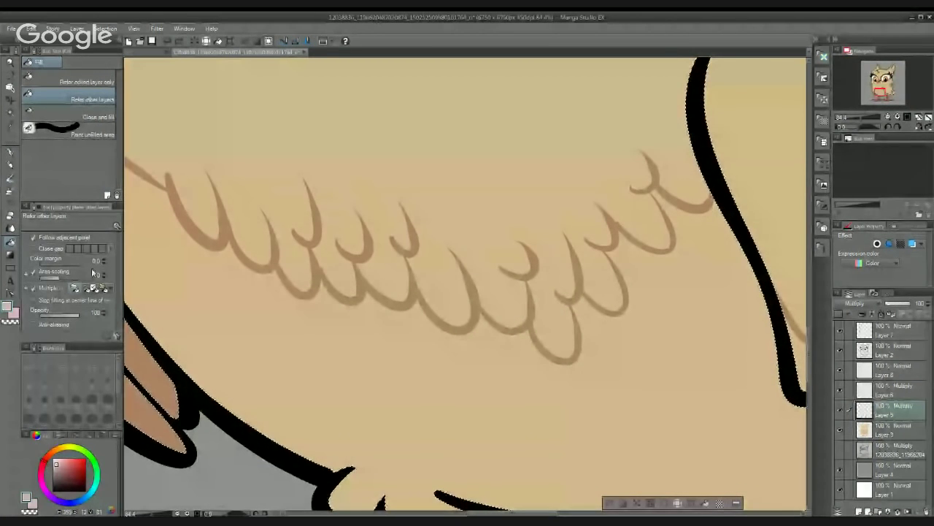
Step: Close the gap above the shadow line at the left wing's top and shade the rounded tip of the long feather beside it
left_click_drag(190, 311, 343, 339)
left_click_drag(333, 294, 333, 294)
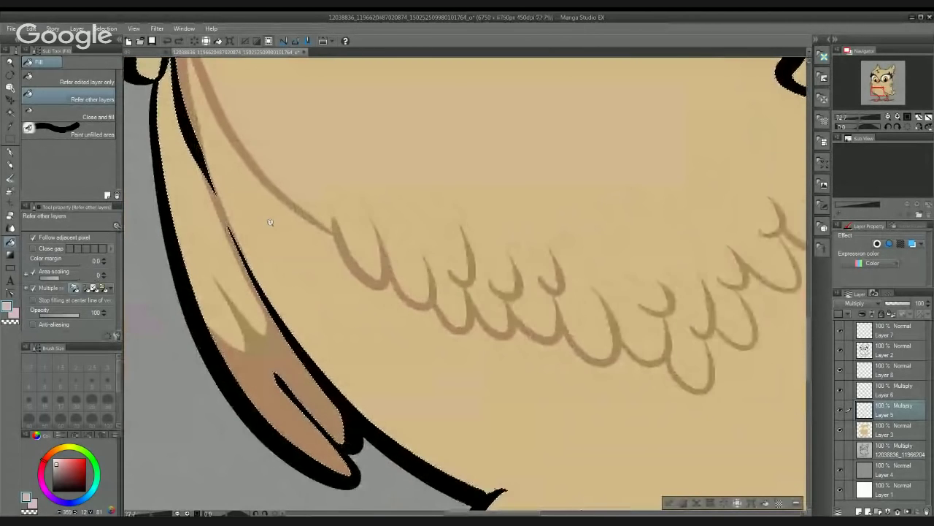
left_click_drag(216, 219, 299, 222)
scroll(299, 222, "down", 5)
key("p")
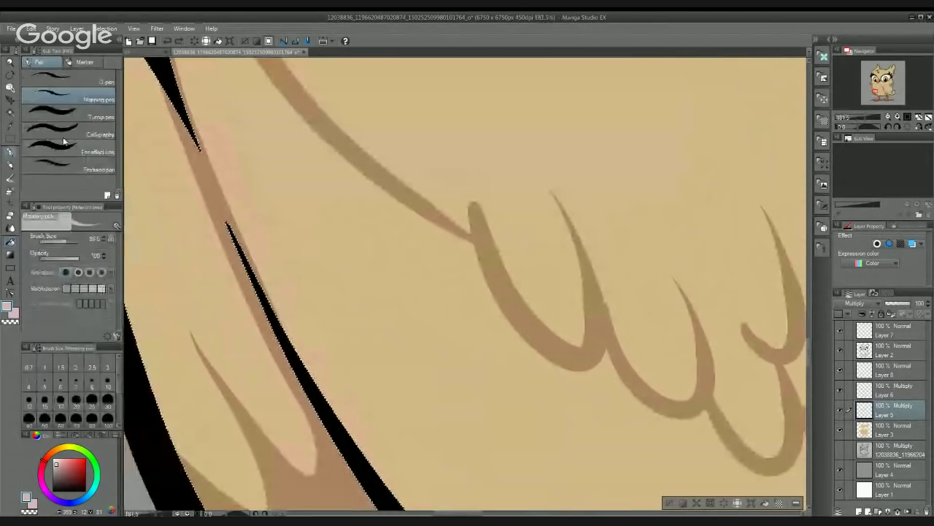
mouse_move(419, 317)
left_mouse_down()
mouse_move(459, 438)
mouse_move(384, 338)
mouse_move(299, 192)
left_mouse_up()
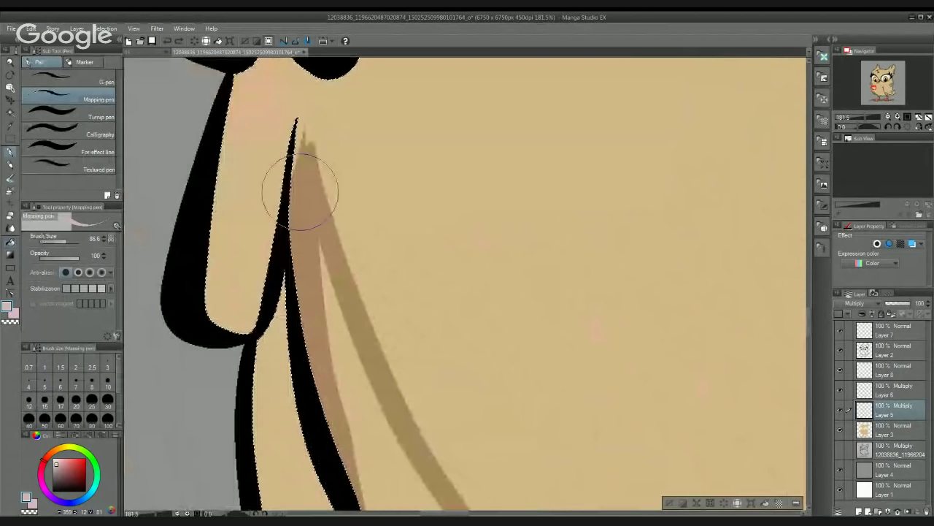
mouse_move(300, 119)
left_mouse_down()
mouse_move(298, 167)
mouse_move(298, 121)
left_mouse_up()
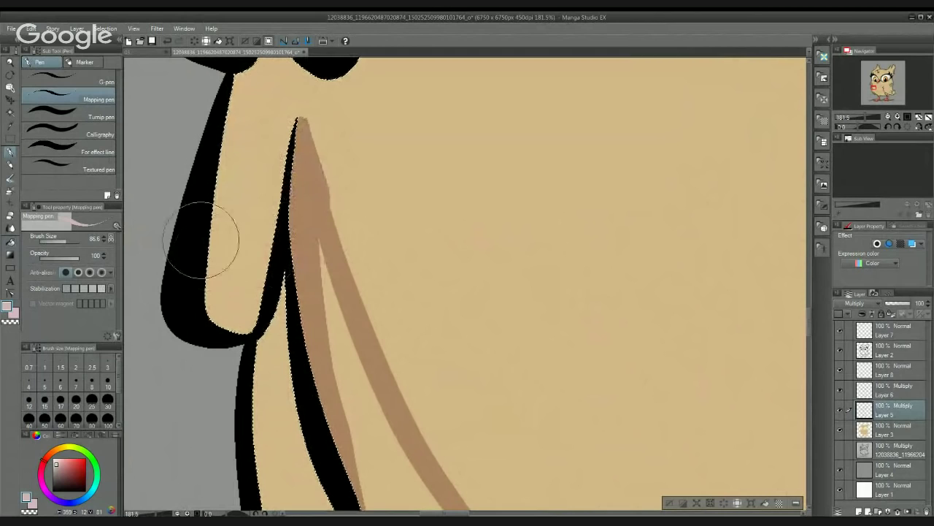
mouse_move(208, 269)
left_mouse_down()
mouse_move(261, 298)
mouse_move(229, 271)
mouse_move(234, 292)
mouse_move(246, 277)
mouse_move(268, 274)
left_mouse_up()
scroll(328, 306, "down", 1)
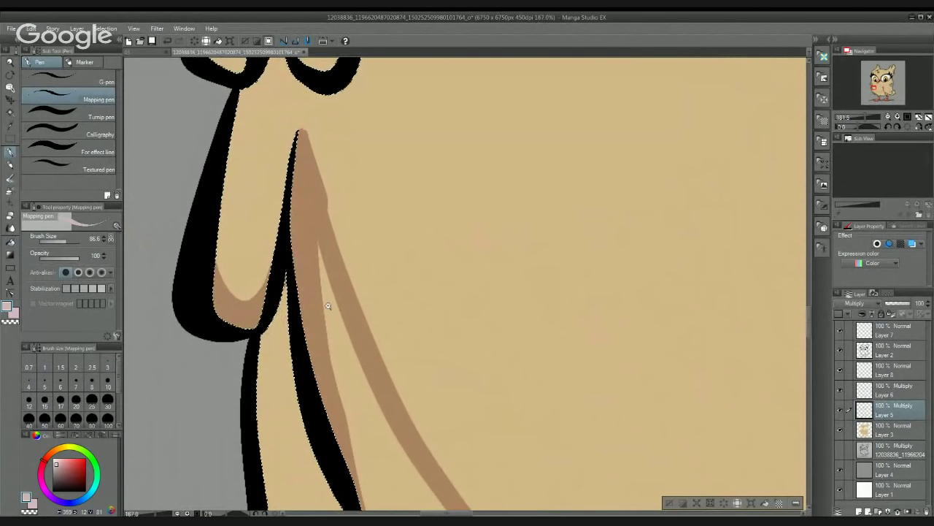
Step: Try to fill the belly area below the scalloped tufts with the shadow colour
scroll(328, 305, "down", 5)
mouse_move(317, 312)
left_mouse_down()
mouse_move(330, 227)
mouse_move(254, 235)
left_mouse_up()
scroll(420, 240, "up", 3)
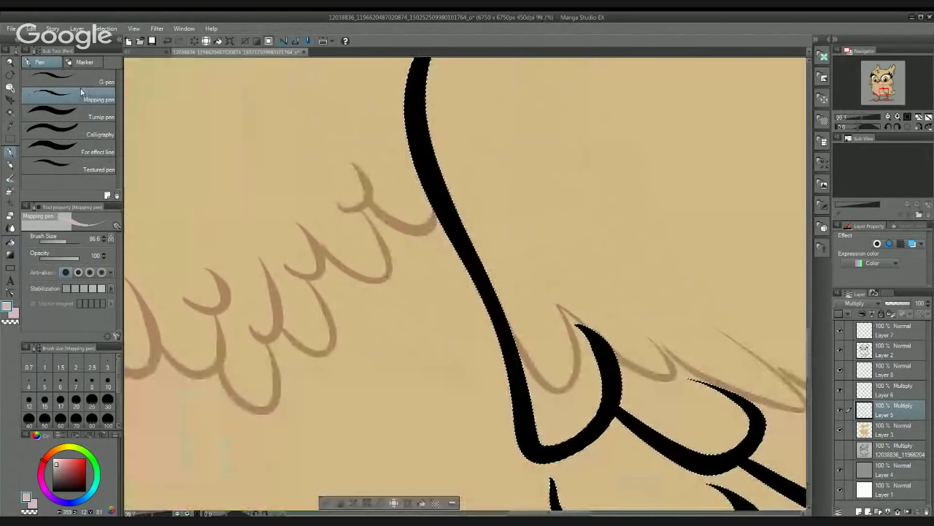
left_click(11, 244)
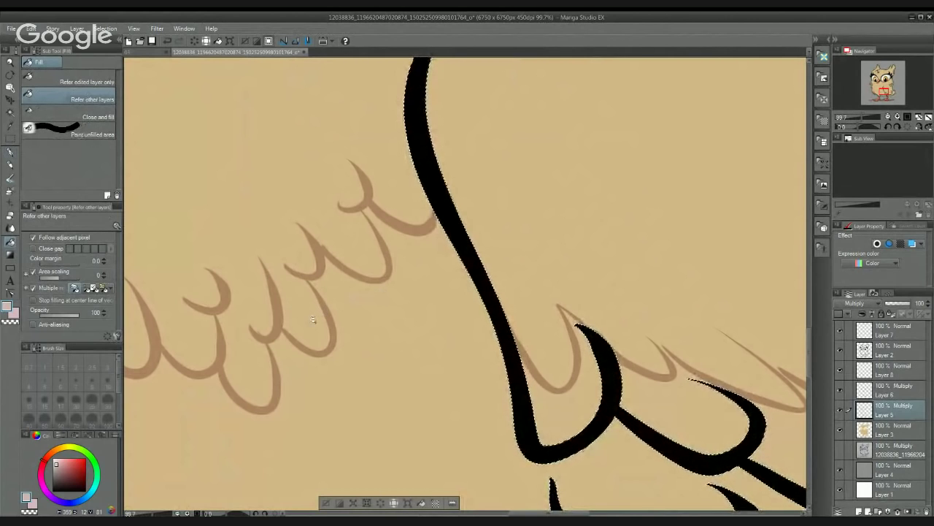
left_click(378, 323)
key("ctrl+z")
scroll(423, 333, "down", 1)
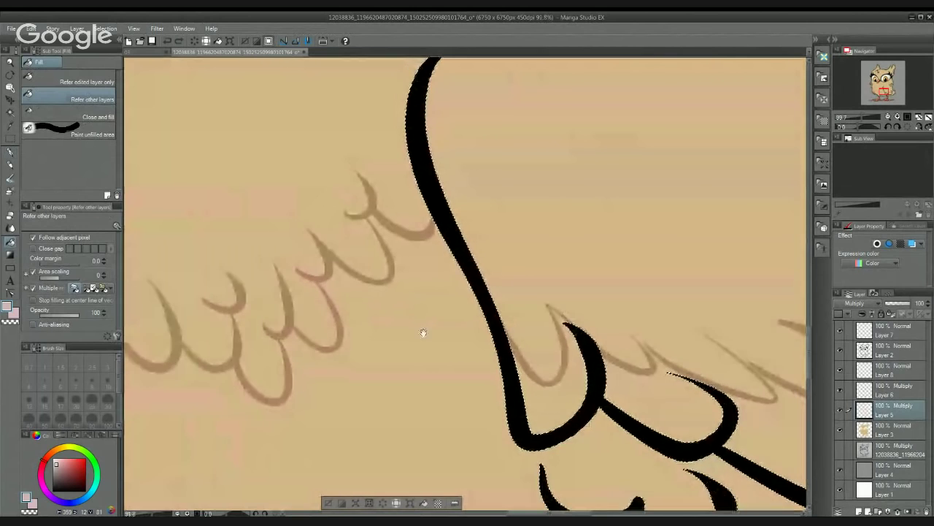
Step: Fill the front feather tip at the bottom of the picture's right wing with the shadow colour
scroll(409, 307, "down", 2)
left_click(543, 256)
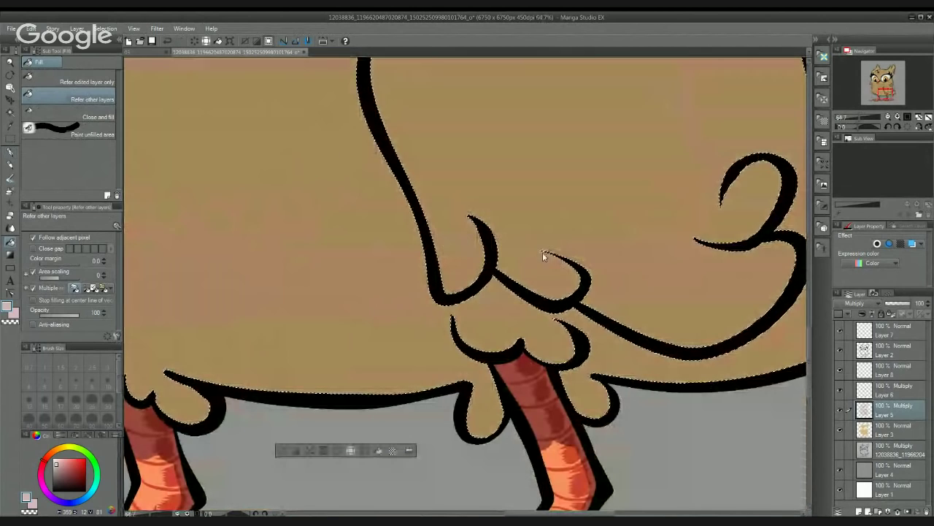
key("ctrl+z")
Step: Extend the scalloped line on the picture's right wing up to the outline of the cheek feathers, closing the gap
key("p")
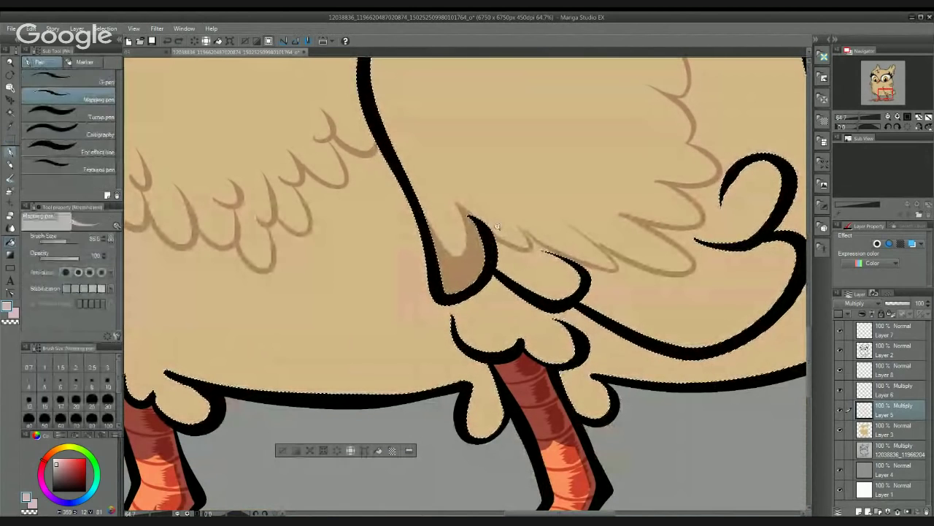
scroll(497, 227, "up", 3)
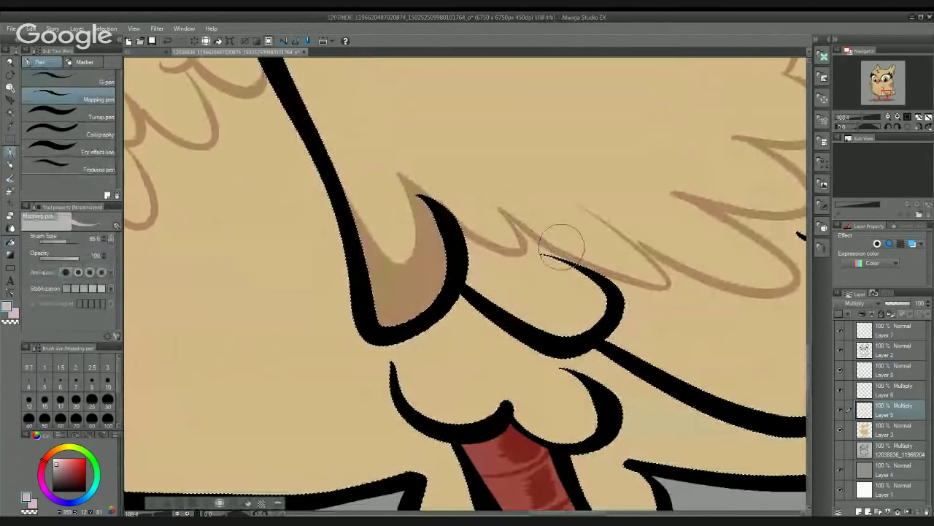
mouse_move(659, 267)
left_mouse_down()
mouse_move(594, 233)
mouse_move(571, 319)
mouse_move(596, 371)
mouse_move(574, 292)
mouse_move(532, 307)
mouse_move(562, 232)
left_mouse_up()
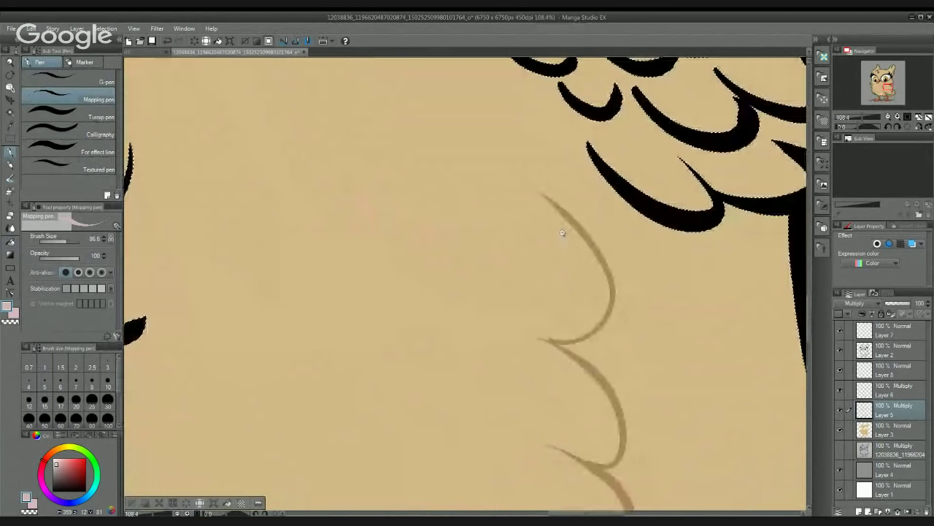
scroll(562, 232, "down", 2)
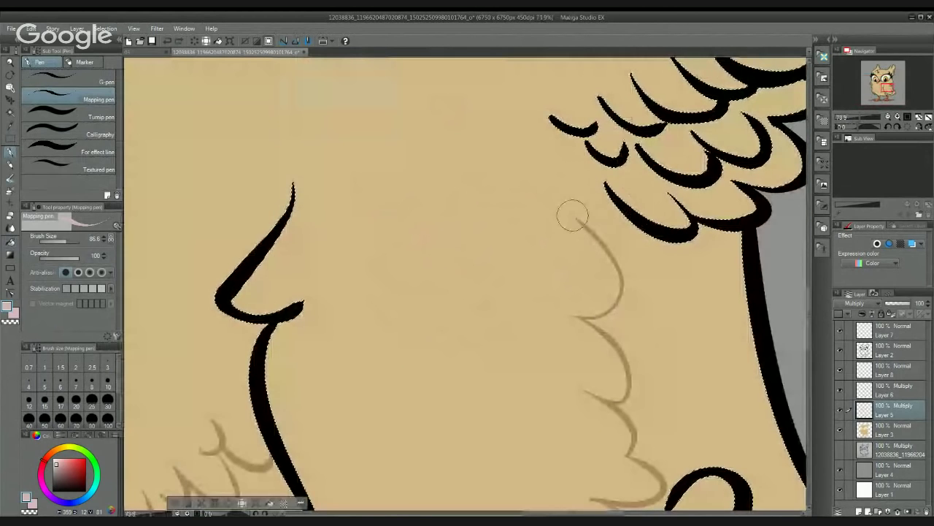
left_click_drag(573, 214, 616, 210)
Step: Draw a shadow under the right wing's shoulder notch and down along its front contour to the belly tufts
left_click_drag(450, 278, 705, 150)
left_click_drag(553, 190, 596, 127)
mouse_move(535, 140)
left_mouse_down()
mouse_move(560, 142)
mouse_move(536, 146)
mouse_move(566, 143)
mouse_move(548, 220)
mouse_move(572, 280)
left_mouse_up()
left_click_drag(517, 362, 557, 165)
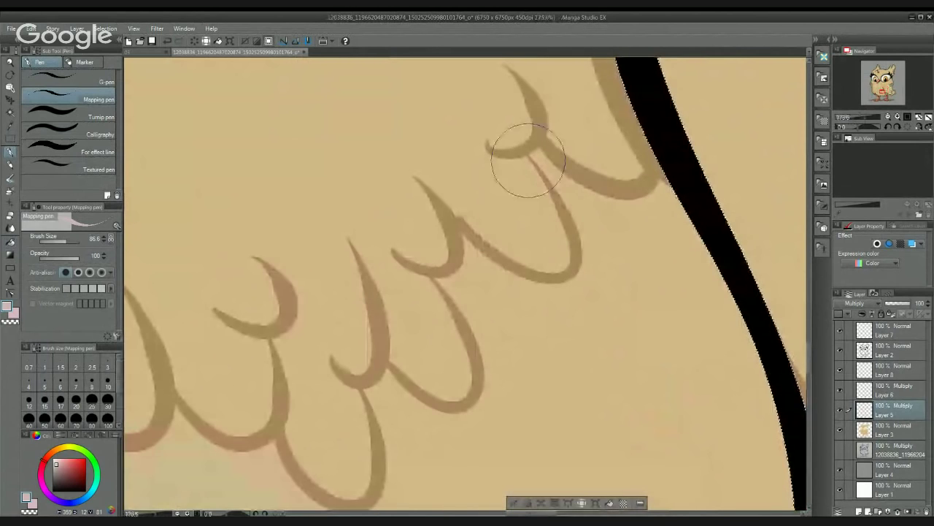
Step: Close the small gaps between the tuft strokes across the belly so the shadow outline is continuous
left_click_drag(423, 266, 606, 147)
left_click_drag(539, 235, 575, 273)
left_click_drag(501, 249, 604, 253)
mouse_move(463, 225)
left_mouse_down()
mouse_move(584, 262)
mouse_move(567, 285)
mouse_move(477, 285)
mouse_move(425, 242)
mouse_move(526, 350)
mouse_move(490, 322)
left_mouse_up()
left_click_drag(452, 150, 546, 314)
left_click_drag(683, 381, 548, 235)
scroll(548, 236, "down", 4)
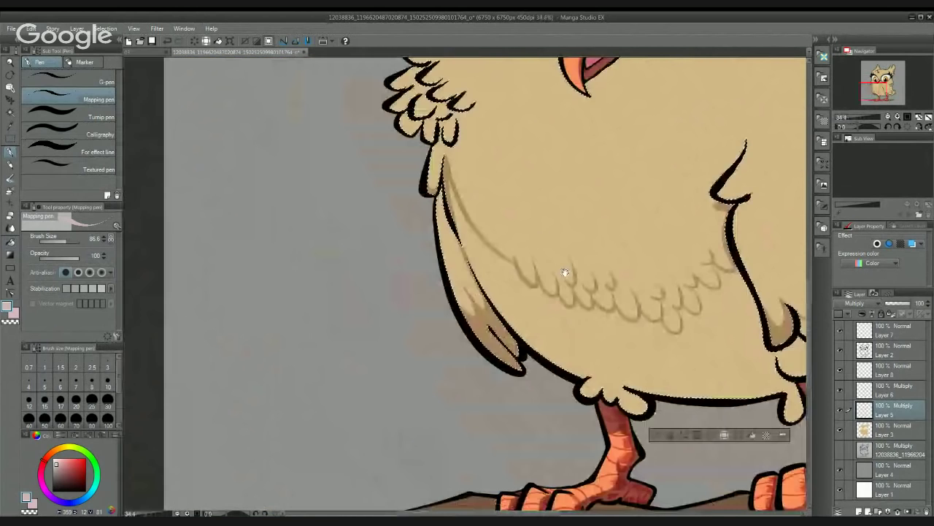
Step: Fill the lower belly, rear wing and tail below the scalloped outline with the shadow colour
left_click_drag(567, 271, 460, 198)
left_click_drag(460, 198, 355, 201)
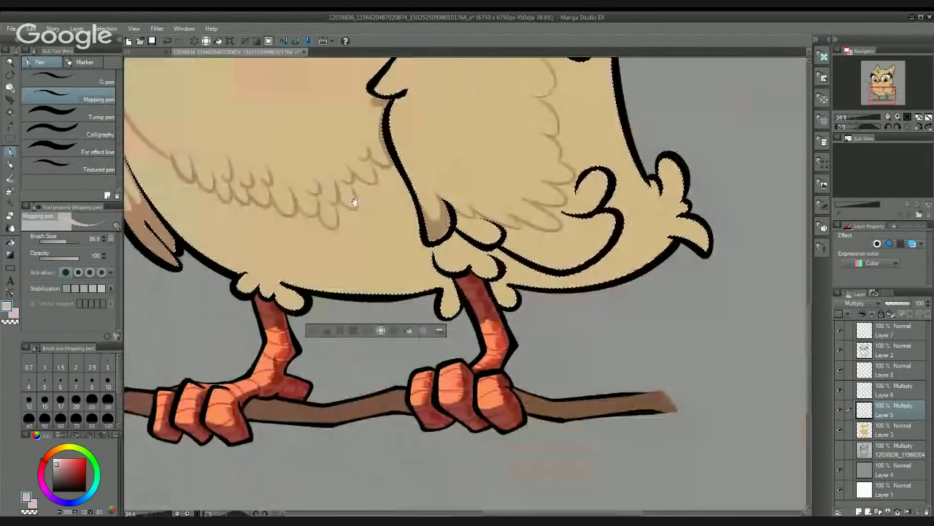
mouse_move(485, 216)
left_mouse_down()
mouse_move(439, 292)
mouse_move(435, 340)
left_mouse_up()
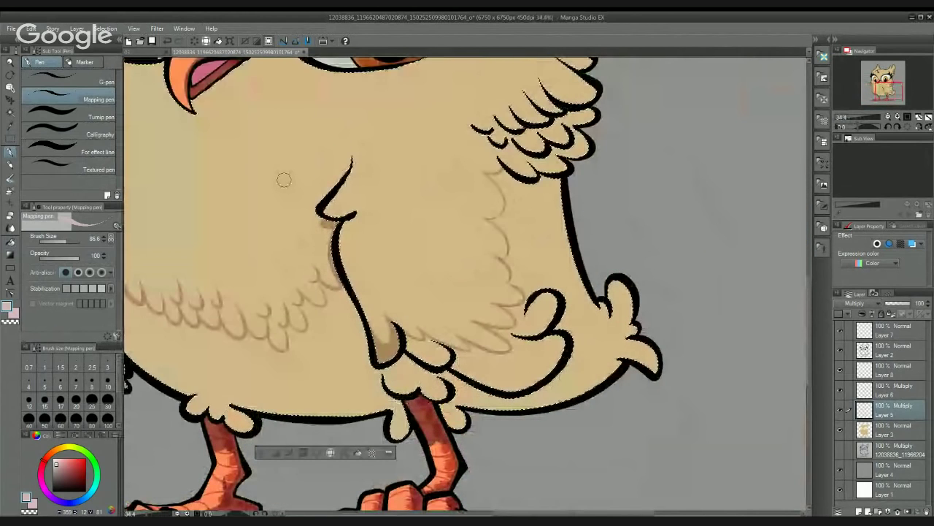
key("g")
left_click(260, 358)
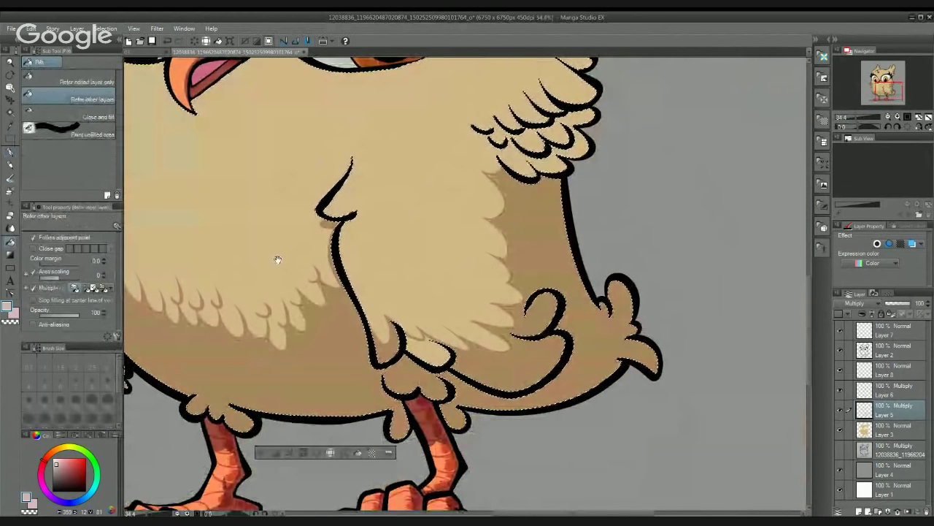
left_click_drag(277, 259, 343, 249)
left_click_drag(540, 316, 521, 279)
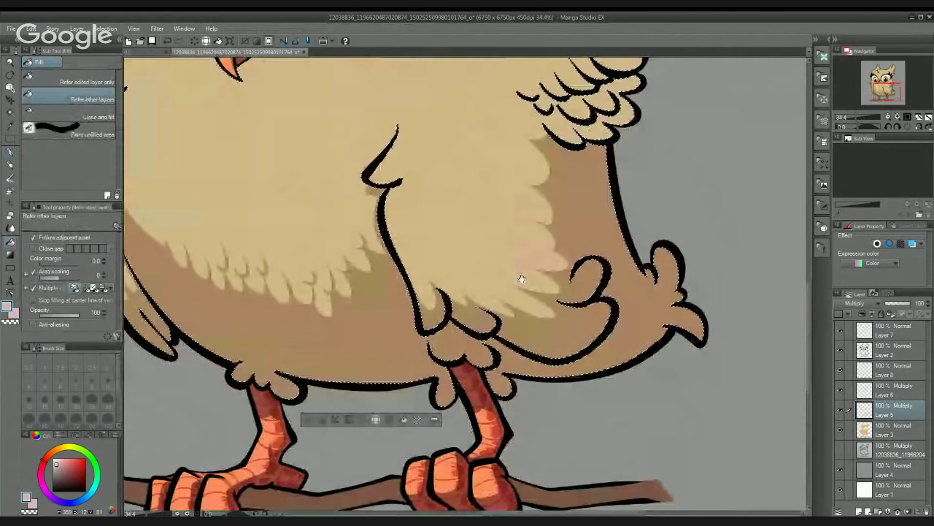
scroll(521, 279, "down", 1)
scroll(486, 246, "down", 1)
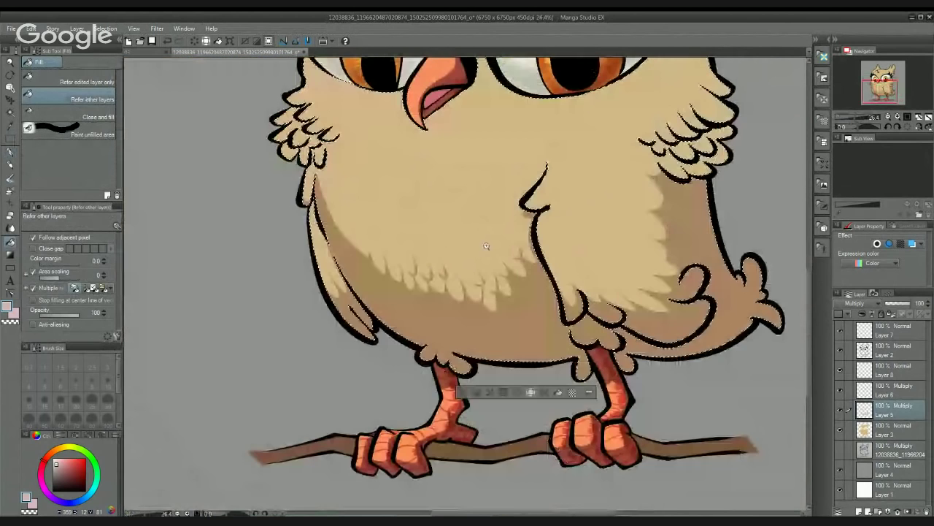
Step: Draw small curved feather marks in the shadow colour on the light belly area just above the tufts, with the Mapping pen
key("p")
scroll(486, 246, "up", 5)
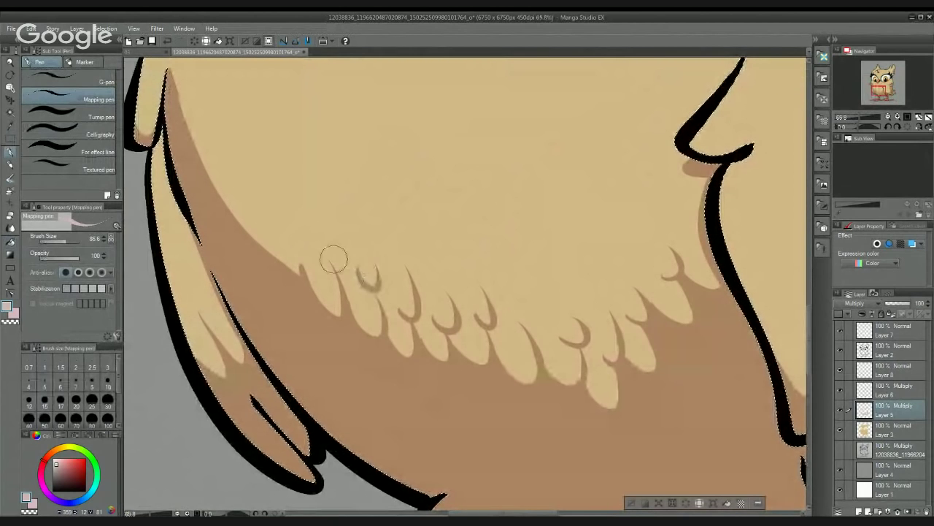
mouse_move(365, 289)
left_mouse_down()
mouse_move(359, 246)
mouse_move(329, 252)
mouse_move(305, 220)
left_mouse_up()
mouse_move(511, 295)
left_mouse_down()
mouse_move(532, 278)
mouse_move(607, 276)
mouse_move(649, 241)
left_mouse_up()
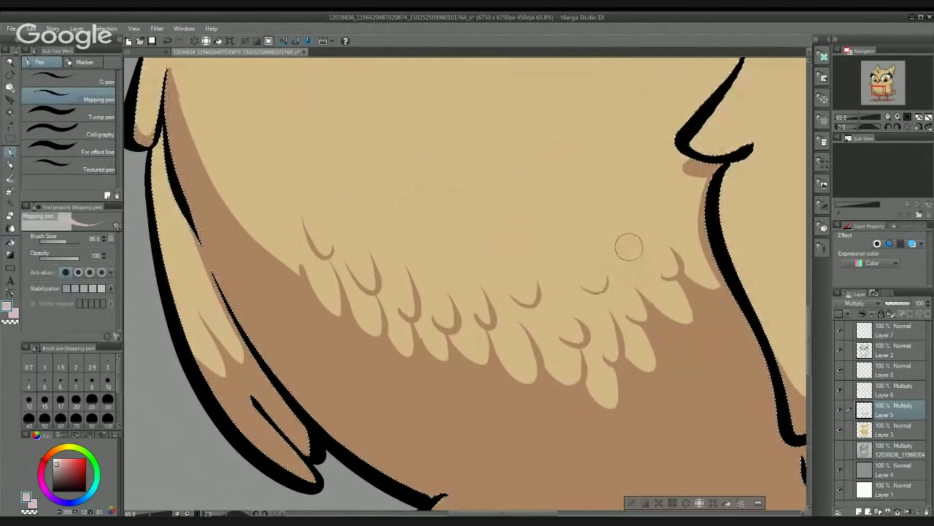
left_click_drag(593, 243, 608, 241)
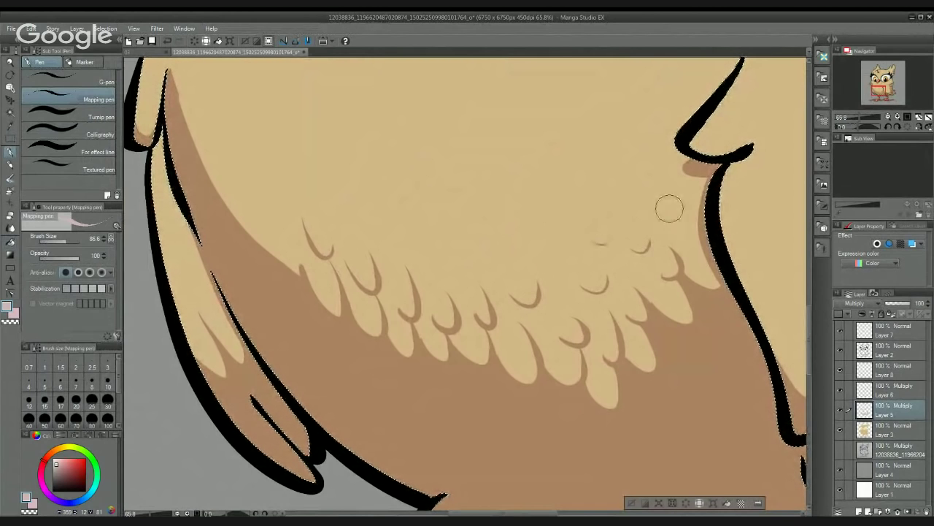
left_click_drag(668, 210, 692, 214)
Step: Erase thin curved feather marks into the belly shadow below the tufts on the picture's left side, with the Hard eraser
scroll(635, 239, "down", 4)
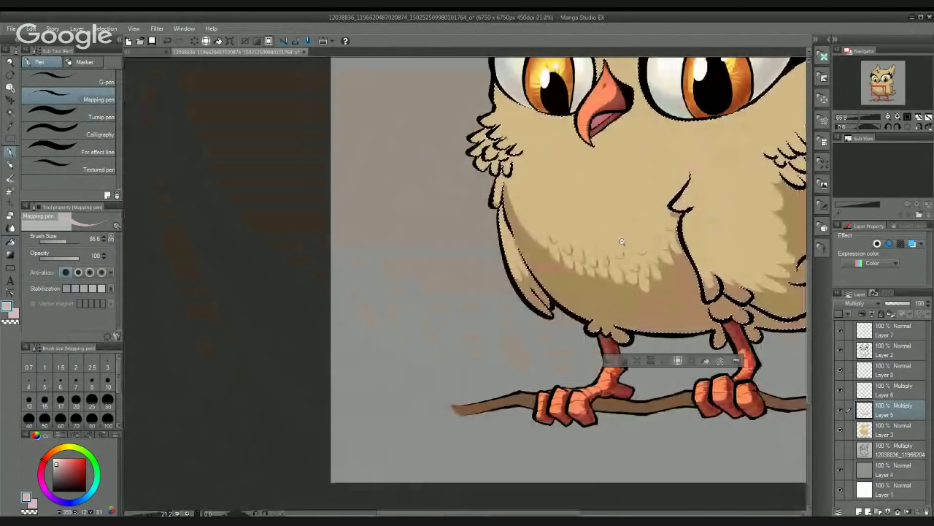
left_click_drag(603, 278, 564, 227)
key("e")
scroll(564, 228, "up", 5)
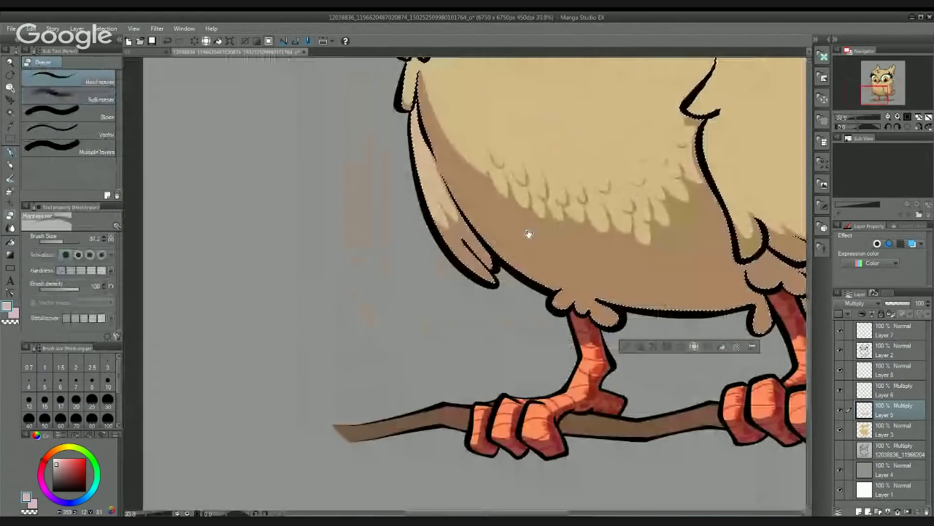
mouse_move(447, 201)
left_mouse_down()
mouse_move(482, 219)
mouse_move(486, 207)
mouse_move(569, 235)
left_mouse_up()
left_click_drag(491, 207, 477, 196)
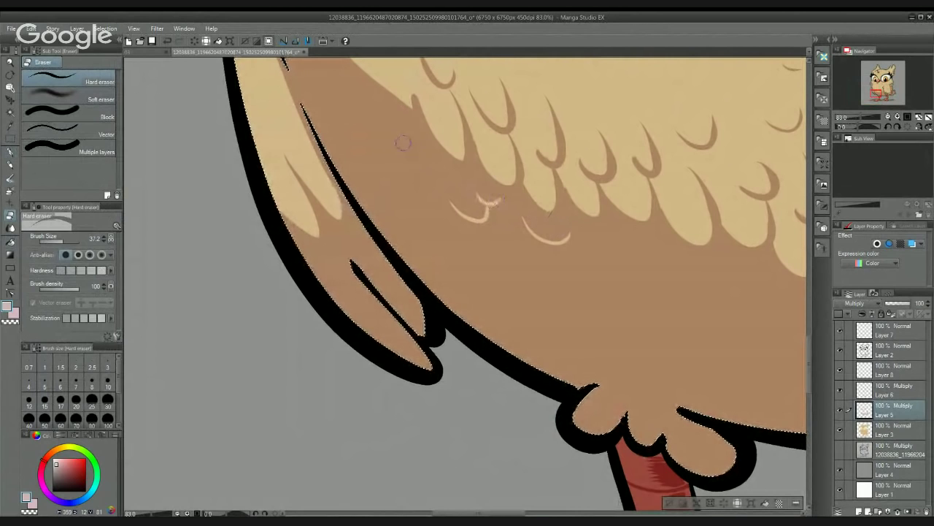
left_click_drag(400, 143, 432, 162)
mouse_move(594, 250)
left_mouse_down()
mouse_move(536, 212)
mouse_move(560, 174)
left_mouse_up()
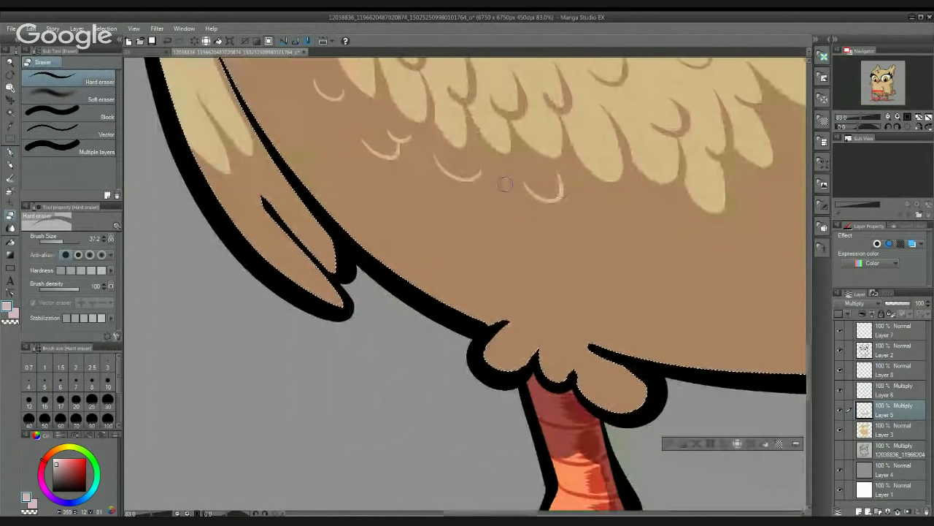
Step: Continue the erased feather arcs through the belly shadow below the middle tufts and towards the picture's right
left_click_drag(499, 196, 536, 195)
mouse_move(605, 209)
left_mouse_down()
mouse_move(691, 226)
mouse_move(531, 251)
left_mouse_up()
mouse_move(569, 226)
left_mouse_down()
mouse_move(606, 235)
mouse_move(595, 195)
mouse_move(646, 183)
left_mouse_up()
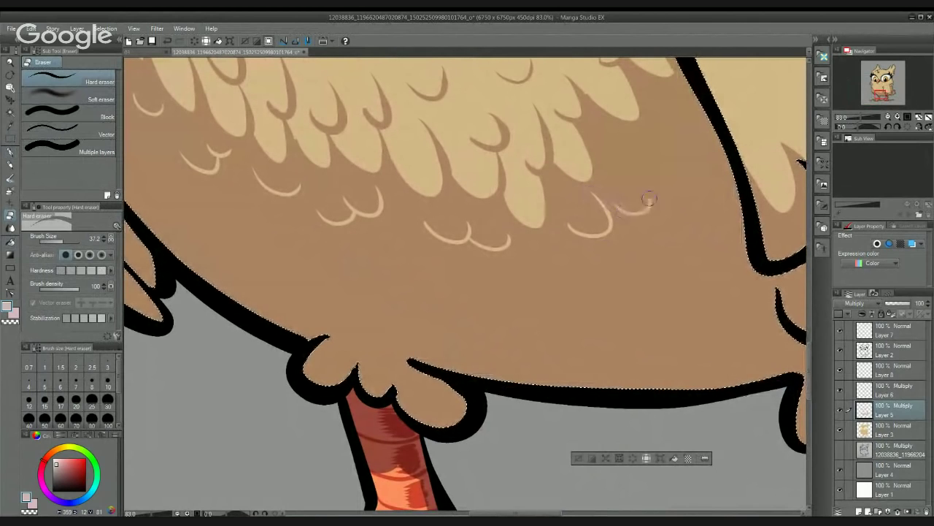
left_click_drag(612, 223, 644, 218)
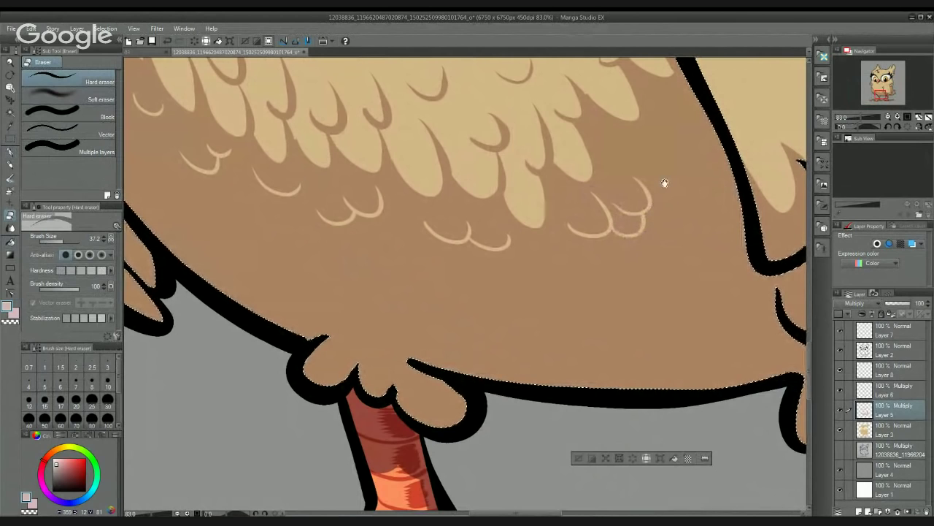
Step: Erase more feather arcs into the shadow beside the right wing's front contour and one below the lowest belly tuft
left_click_drag(665, 184, 610, 240)
mouse_move(594, 192)
left_mouse_down()
mouse_move(629, 181)
mouse_move(654, 204)
left_mouse_up()
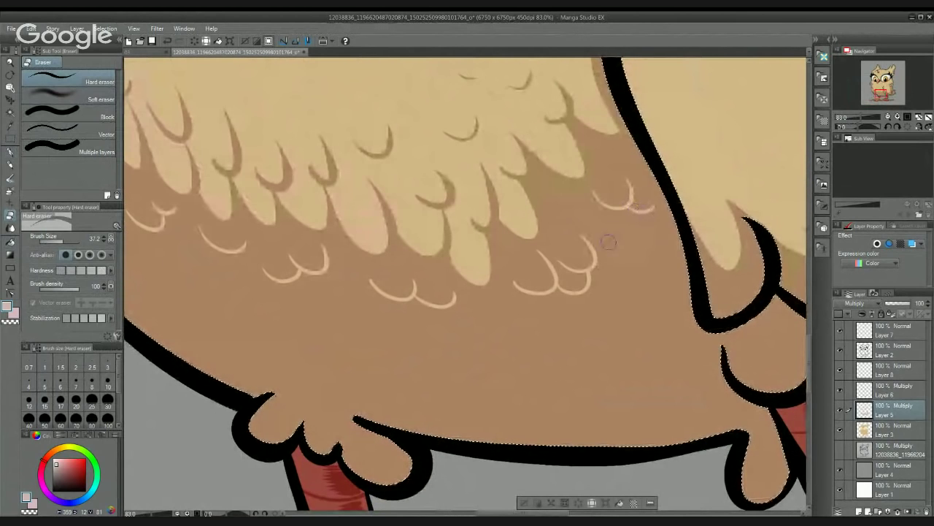
left_click_drag(609, 248, 636, 225)
left_click_drag(487, 313, 525, 307)
scroll(526, 306, "down", 8)
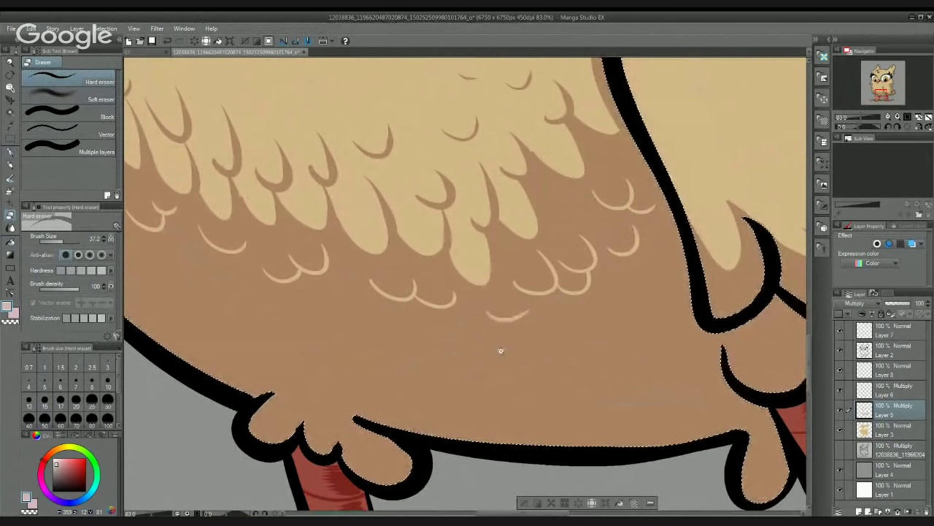
Step: Erase a few curved feather marks into the shadow behind the scalloped edge of the picture's right wing
scroll(454, 288, "up", 5)
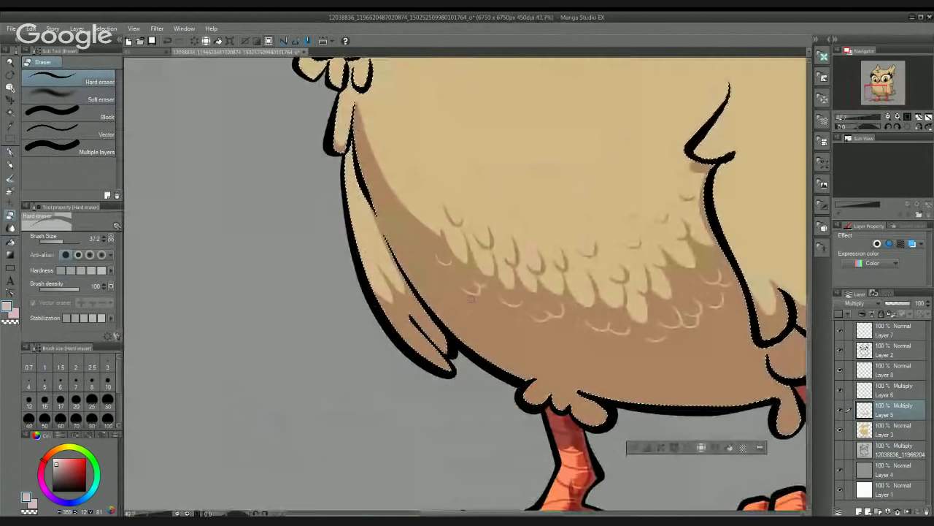
scroll(521, 300, "down", 2)
left_click_drag(704, 213, 402, 334)
scroll(452, 263, "down", 1)
scroll(453, 262, "down", 1)
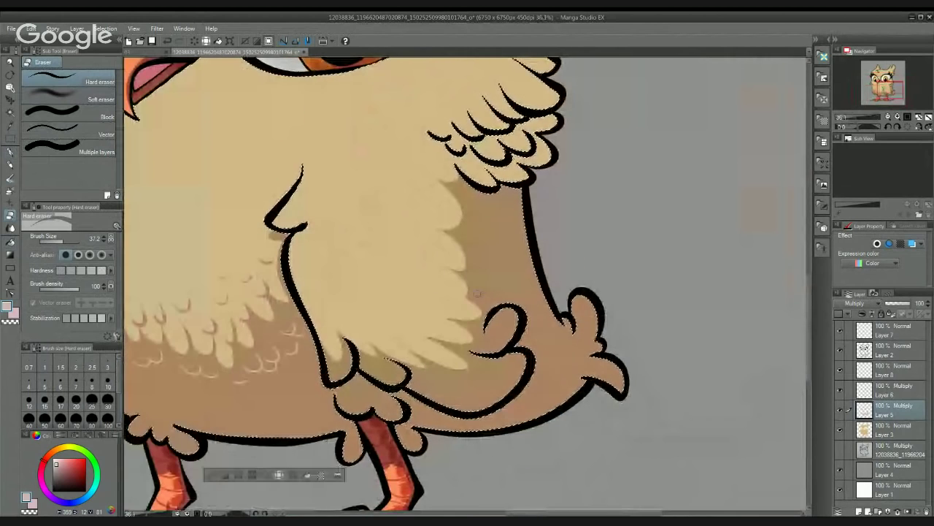
left_click_drag(479, 294, 461, 232)
key("ctrl+z")
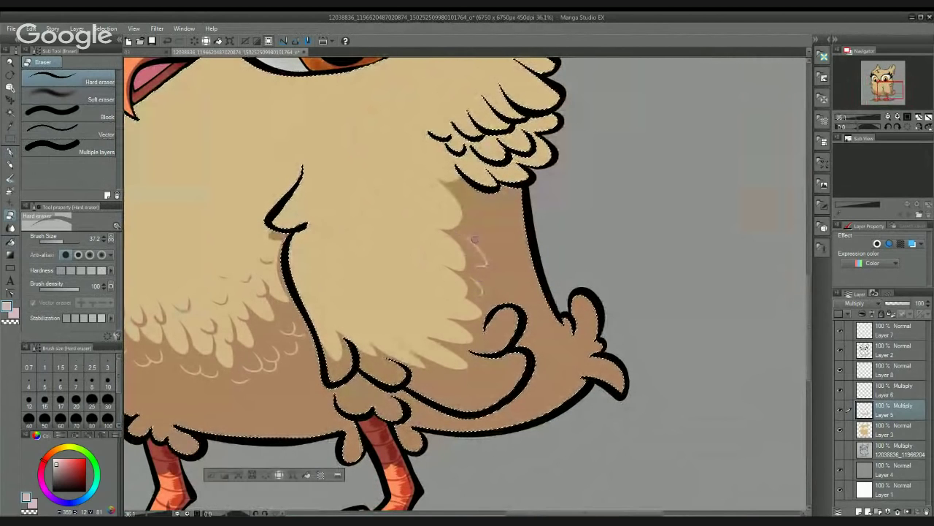
mouse_move(479, 263)
left_mouse_down()
mouse_move(464, 233)
mouse_move(498, 217)
left_mouse_up()
scroll(489, 232, "down", 7)
scroll(512, 213, "up", 6)
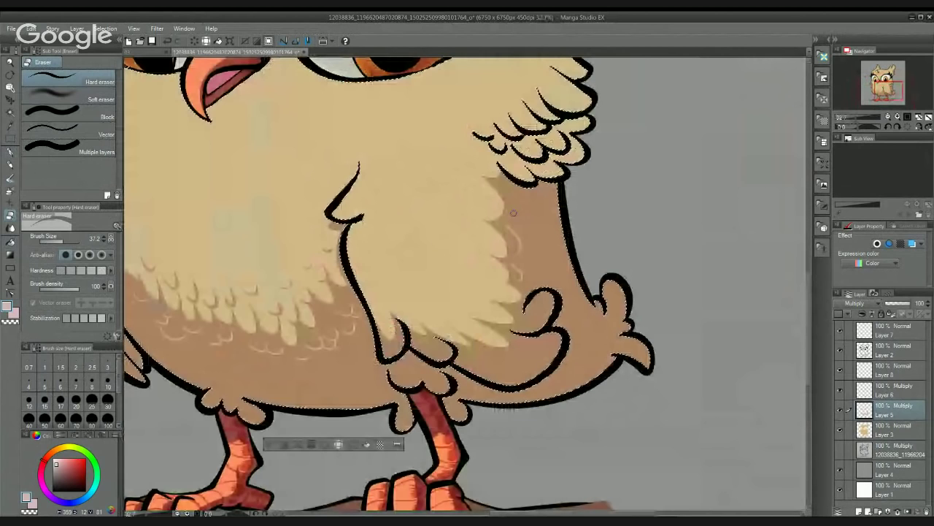
Step: Paint shadow at the base of the upper cheek feathers on the picture's left, using the Mapping pen
left_click_drag(349, 135, 649, 242)
left_click(11, 152)
scroll(328, 134, "up", 3)
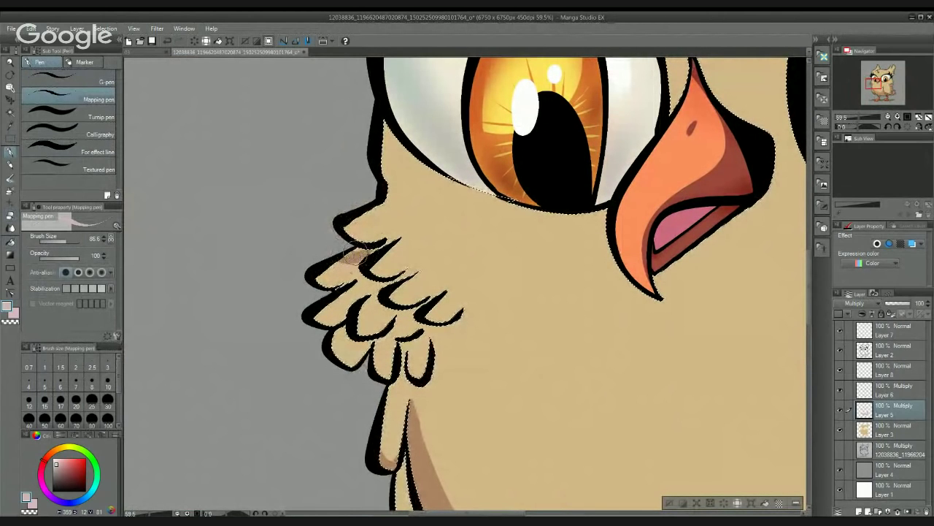
Step: Paint brown shadows beneath the overlapping upper feathers of the owl's left cheek tuft on Layer 5
mouse_move(354, 253)
left_mouse_down()
mouse_move(336, 264)
mouse_move(352, 260)
left_mouse_up()
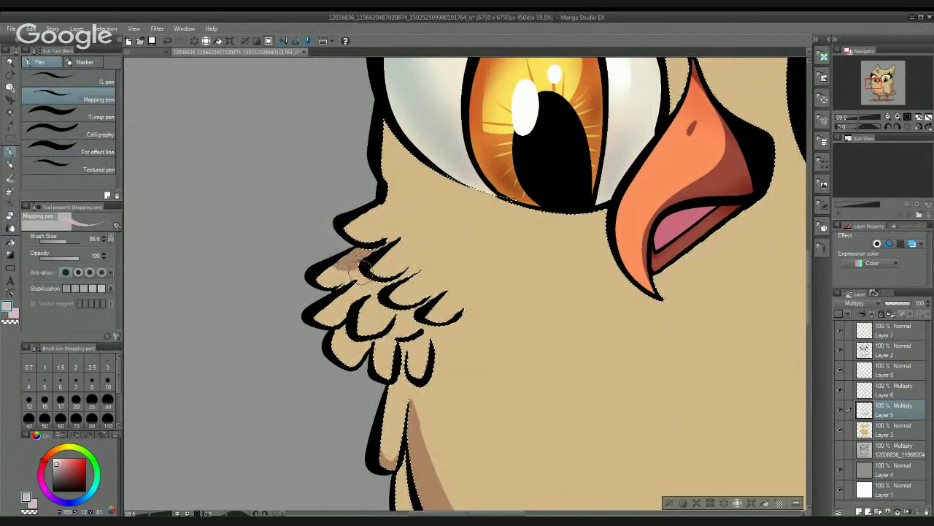
left_click_drag(372, 282, 379, 285)
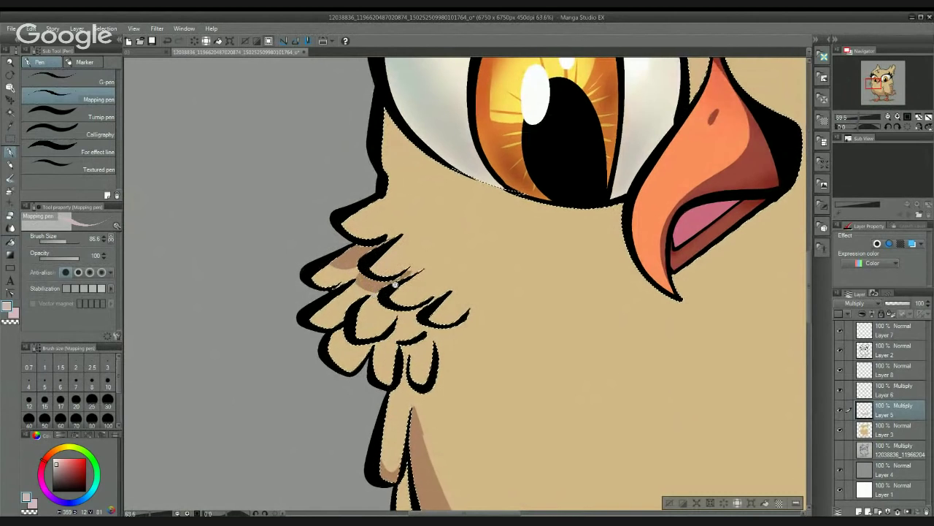
scroll(405, 274, "up", 3)
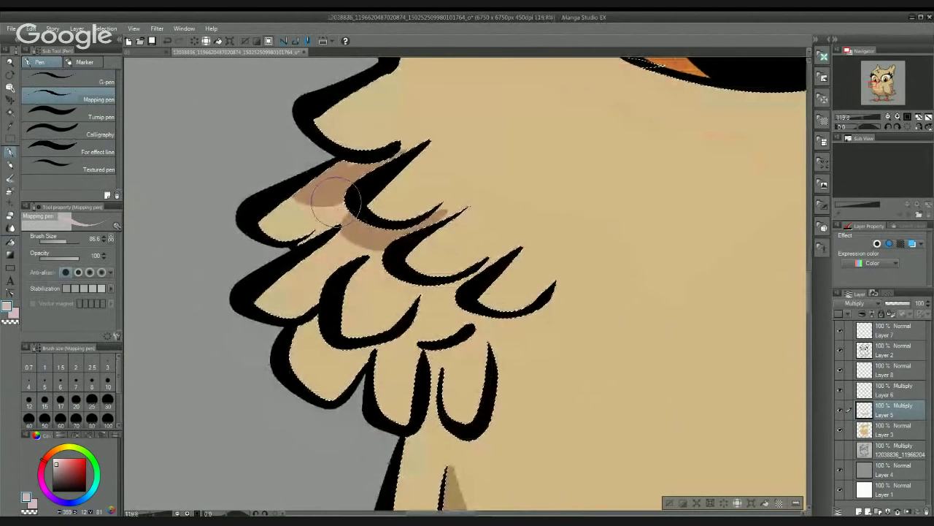
mouse_move(325, 209)
left_mouse_down()
mouse_move(285, 233)
mouse_move(312, 234)
mouse_move(330, 222)
mouse_move(325, 214)
mouse_move(314, 221)
mouse_move(338, 217)
mouse_move(340, 172)
mouse_move(342, 197)
mouse_move(292, 233)
mouse_move(330, 223)
mouse_move(304, 228)
mouse_move(323, 218)
mouse_move(365, 239)
mouse_move(295, 299)
mouse_move(310, 298)
mouse_move(362, 251)
left_mouse_up()
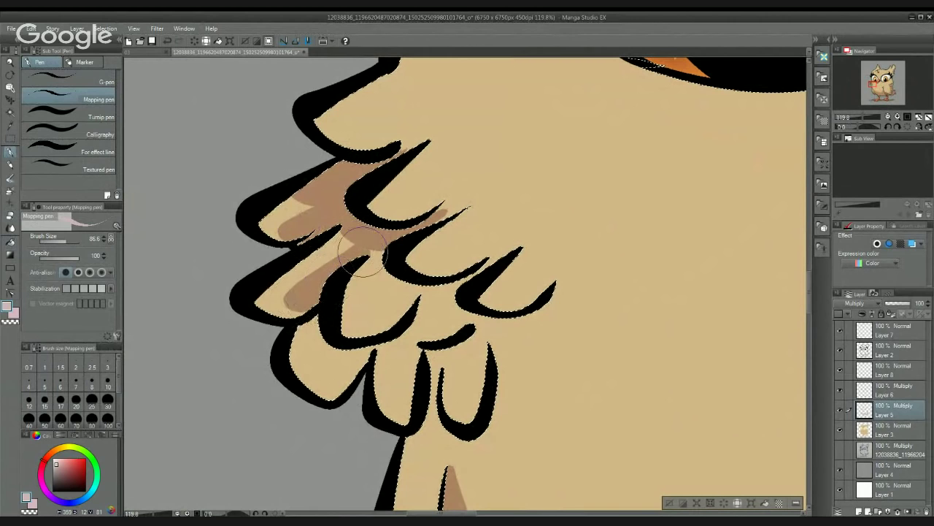
Step: Shade under the middle rows of the left cheek tuft's feathers, undoing a misplaced stroke
left_click_drag(416, 279, 411, 235)
mouse_move(382, 219)
left_mouse_down()
mouse_move(420, 241)
mouse_move(468, 223)
left_mouse_up()
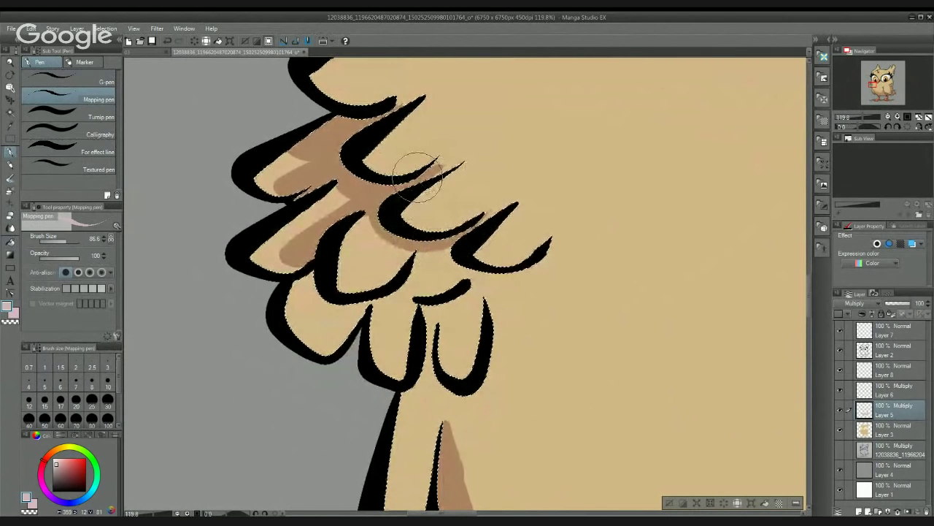
mouse_move(401, 241)
left_mouse_down()
mouse_move(398, 211)
mouse_move(374, 226)
mouse_move(376, 243)
mouse_move(405, 229)
mouse_move(393, 208)
mouse_move(382, 224)
mouse_move(402, 215)
mouse_move(393, 241)
mouse_move(418, 220)
mouse_move(407, 227)
mouse_move(388, 215)
mouse_move(372, 252)
mouse_move(429, 228)
mouse_move(428, 188)
mouse_move(449, 209)
mouse_move(466, 190)
mouse_move(447, 183)
mouse_move(459, 193)
mouse_move(459, 216)
mouse_move(442, 200)
mouse_move(516, 201)
left_mouse_up()
mouse_move(290, 221)
left_mouse_down()
mouse_move(337, 180)
mouse_move(337, 213)
mouse_move(360, 206)
mouse_move(343, 216)
mouse_move(350, 193)
left_mouse_up()
key("ctrl+z")
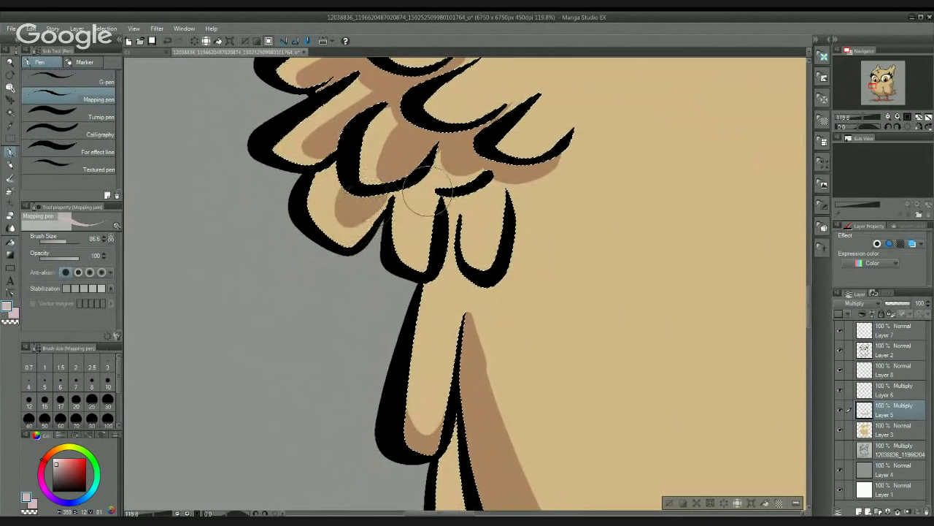
Step: Shade the lowest feathers of the left cheek tuft and the area directly beneath their tips
left_click_drag(436, 193, 424, 196)
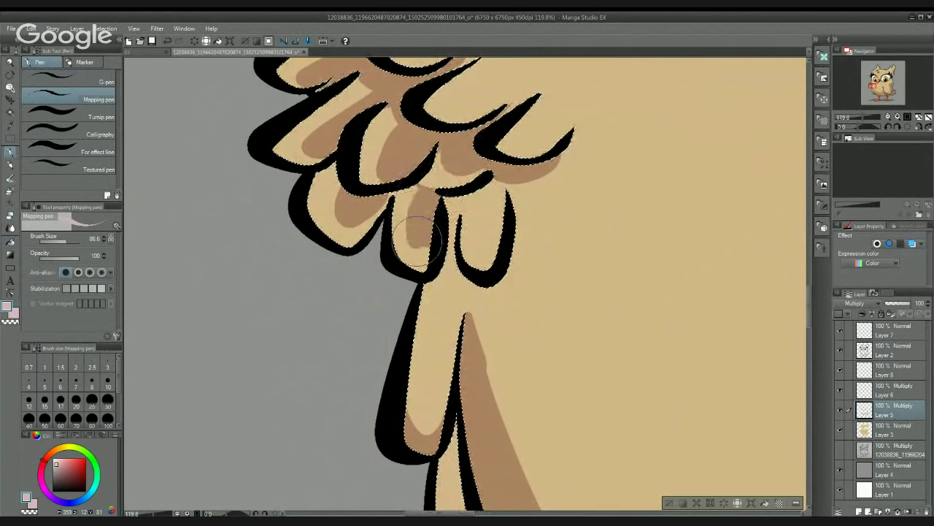
left_click_drag(484, 210, 458, 220)
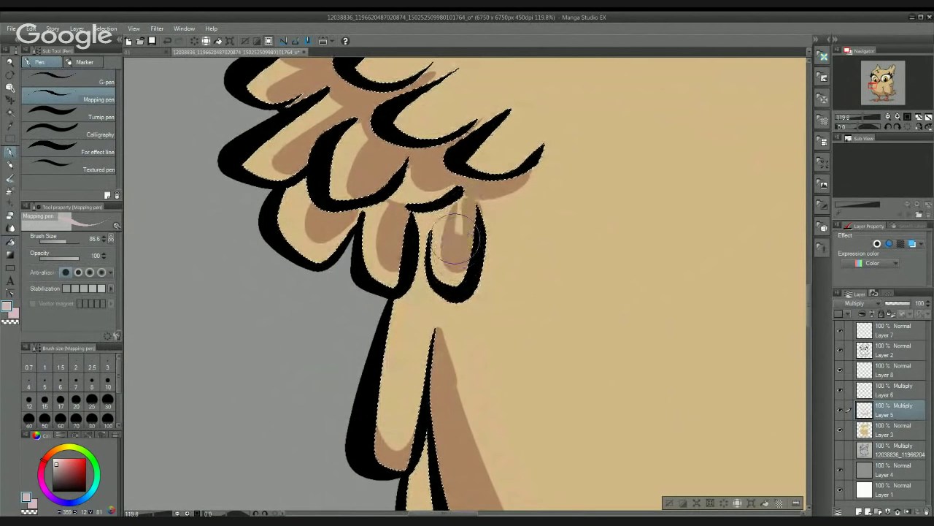
mouse_move(445, 271)
left_mouse_down()
mouse_move(435, 212)
mouse_move(464, 248)
mouse_move(486, 223)
mouse_move(460, 246)
left_mouse_up()
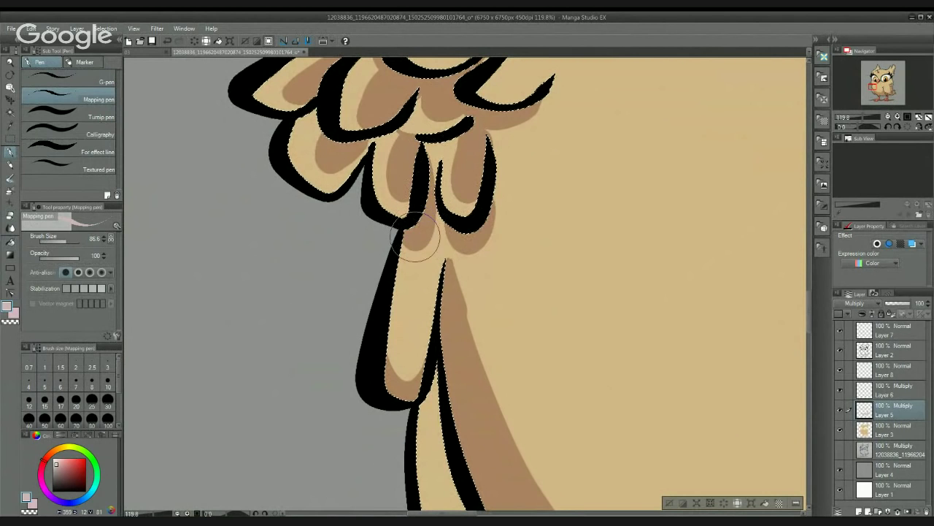
left_click_drag(468, 223, 380, 225)
mouse_move(478, 223)
left_mouse_down()
mouse_move(512, 221)
mouse_move(489, 202)
mouse_move(475, 223)
mouse_move(500, 215)
mouse_move(481, 180)
mouse_move(396, 188)
mouse_move(459, 179)
left_mouse_up()
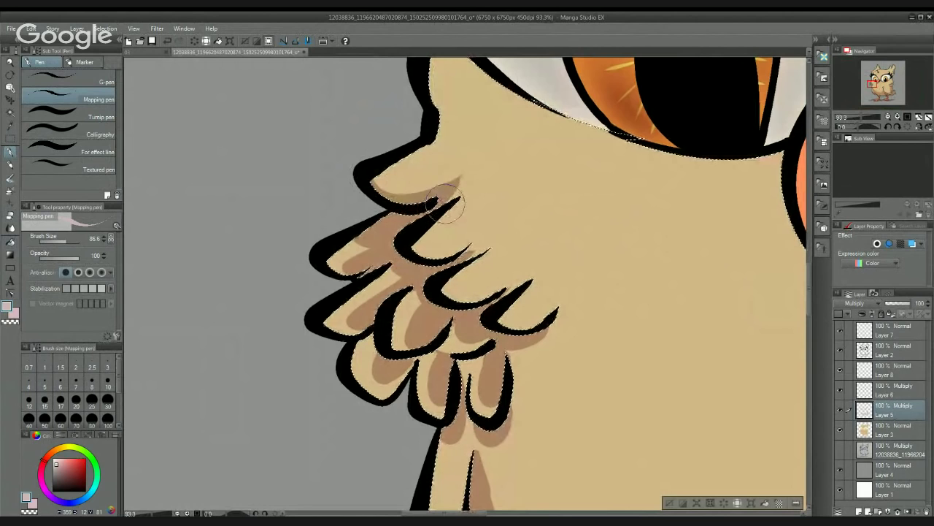
Step: Paint curved shadows along the inner lower edges of the left tuft's top-row feathers, extending past their outlines
left_click_drag(454, 220, 451, 182)
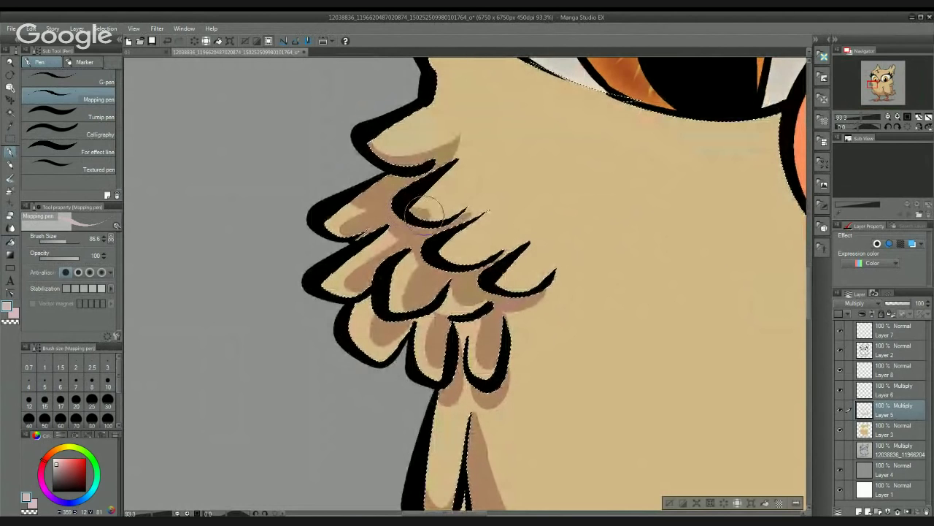
mouse_move(412, 210)
left_mouse_down()
mouse_move(442, 213)
mouse_move(484, 175)
left_mouse_up()
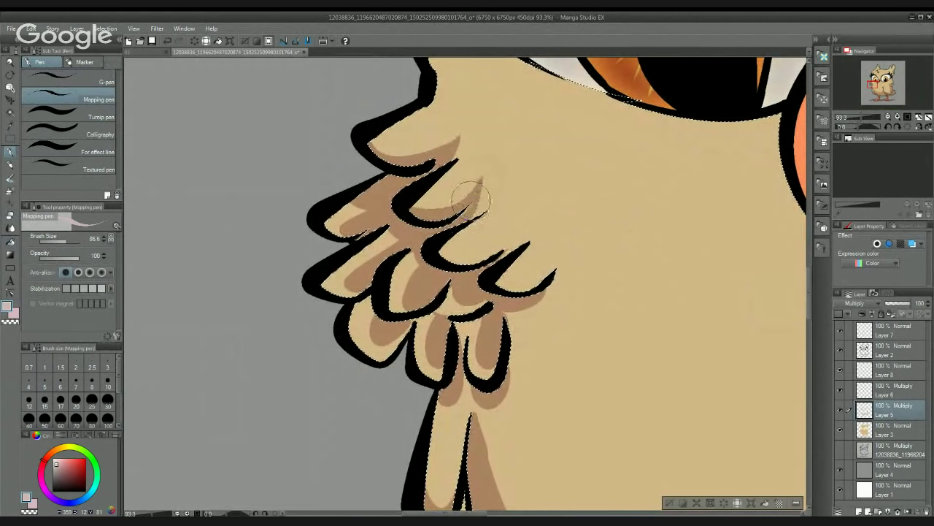
left_click_drag(443, 252, 433, 214)
mouse_move(428, 217)
left_mouse_down()
mouse_move(488, 211)
mouse_move(507, 185)
left_mouse_up()
left_click_drag(490, 228, 478, 199)
mouse_move(471, 216)
left_mouse_down()
mouse_move(487, 223)
mouse_move(530, 203)
left_mouse_up()
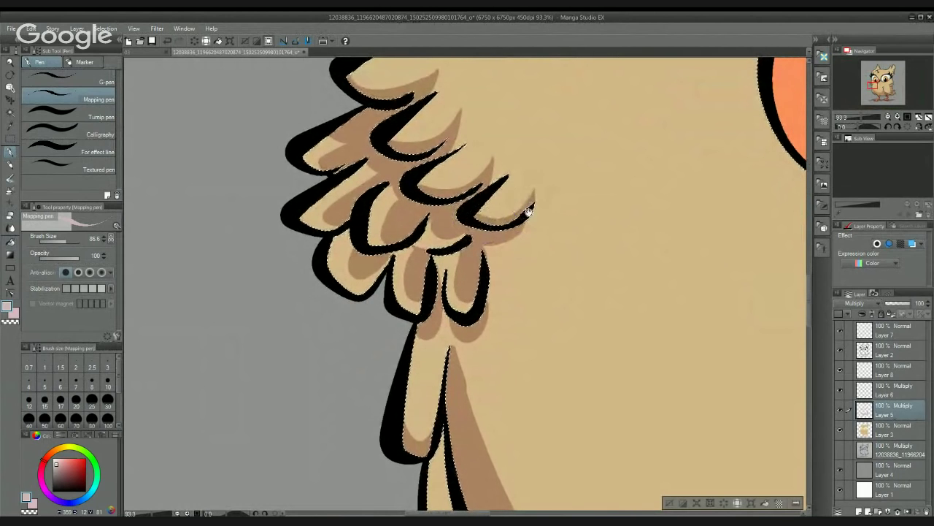
Step: Add small curved feather marks on the face and chest along the inner side of the left cheek tuft
mouse_move(496, 83)
left_mouse_down()
mouse_move(431, 234)
mouse_move(438, 265)
left_mouse_up()
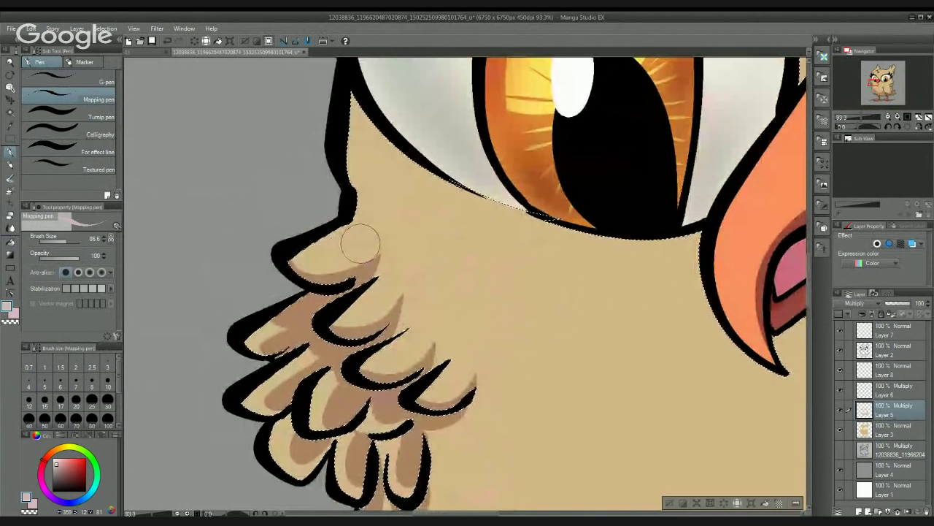
left_click_drag(357, 248, 398, 234)
mouse_move(413, 287)
left_mouse_down()
mouse_move(411, 252)
mouse_move(421, 247)
mouse_move(453, 266)
mouse_move(447, 251)
left_mouse_up()
left_click_drag(451, 266, 475, 254)
left_click_drag(495, 212, 520, 241)
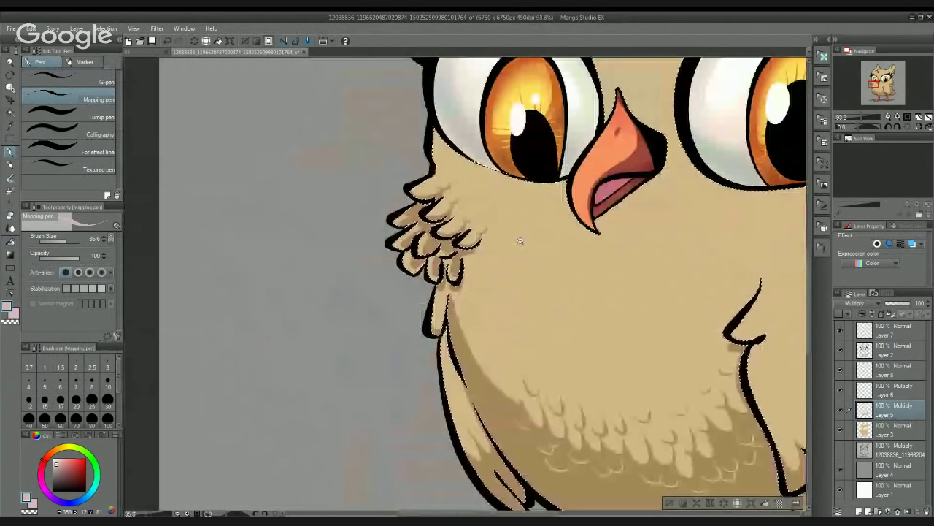
scroll(520, 241, "down", 4)
scroll(503, 283, "up", 5)
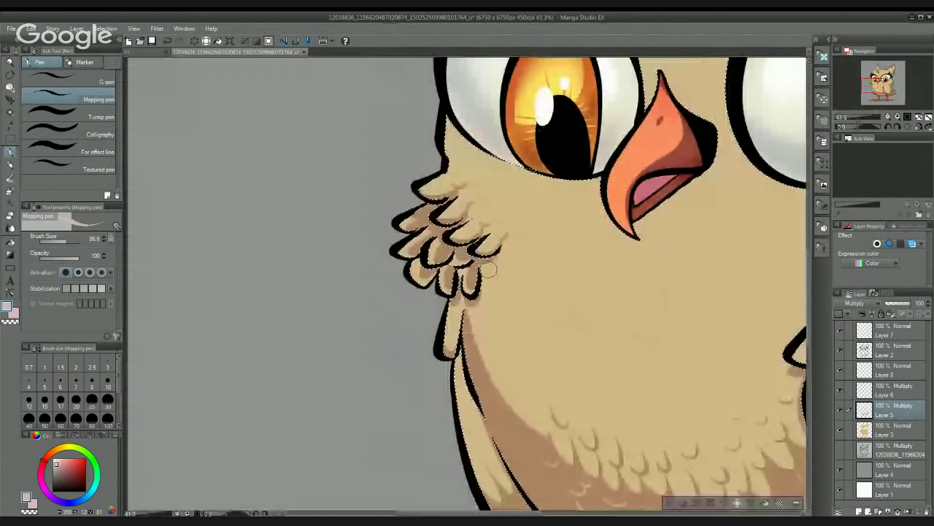
scroll(503, 284, "up", 3)
left_click_drag(504, 284, 475, 237)
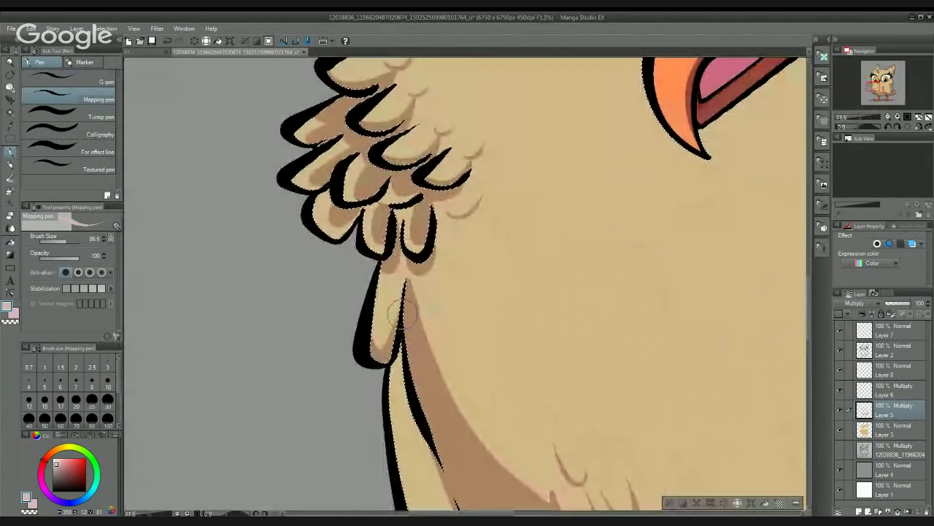
Step: Draw thin curved feather strokes above the bottom tips of the right wing's light plumage
scroll(414, 295, "down", 4)
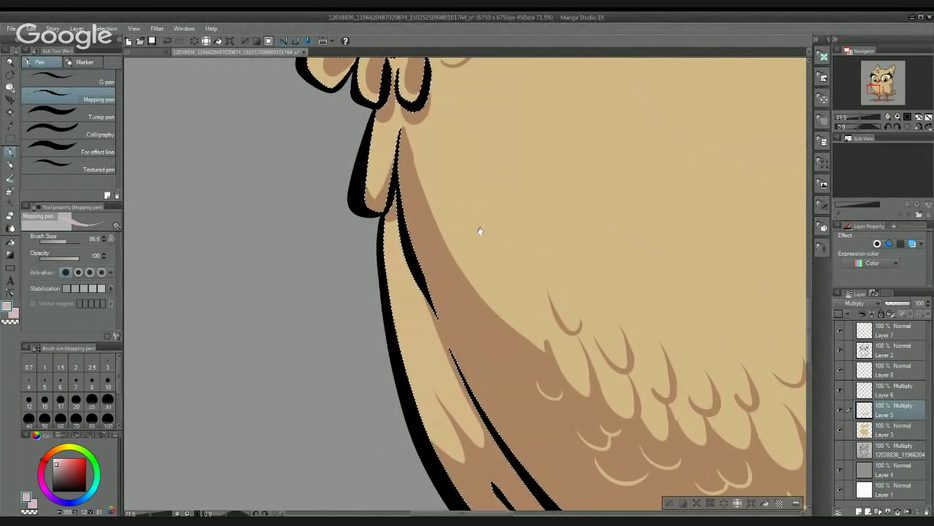
left_click_drag(478, 230, 450, 165)
left_click_drag(448, 166, 407, 165)
scroll(485, 208, "down", 4)
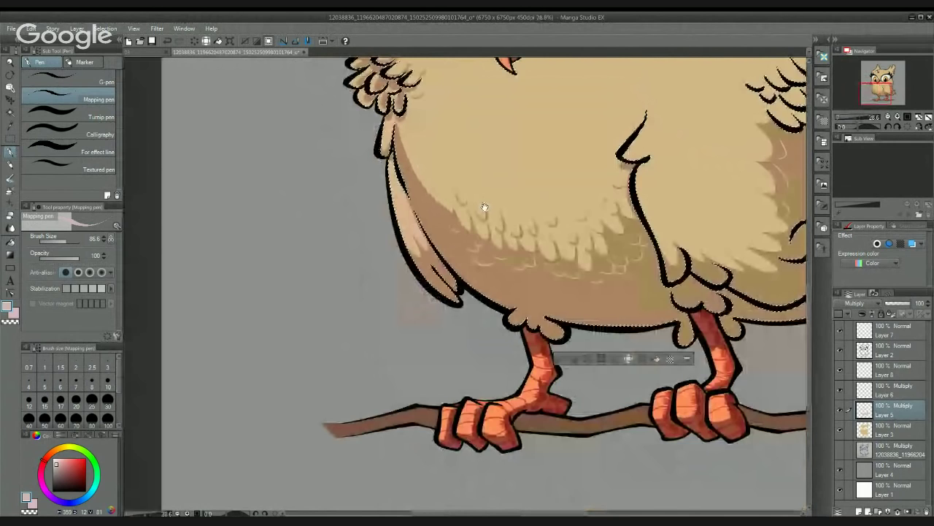
scroll(482, 248, "down", 1)
scroll(423, 271, "up", 5)
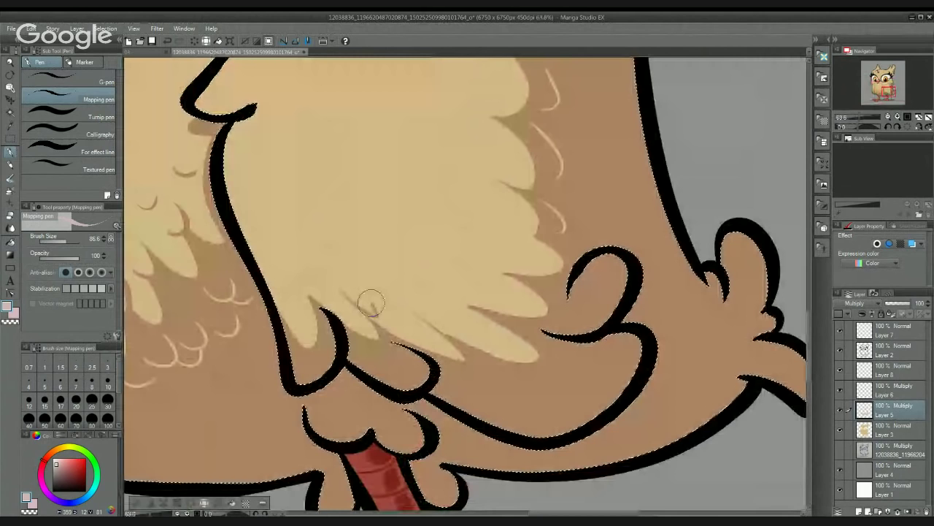
left_click_drag(371, 302, 343, 254)
left_click_drag(381, 281, 365, 261)
left_click_drag(365, 261, 424, 292)
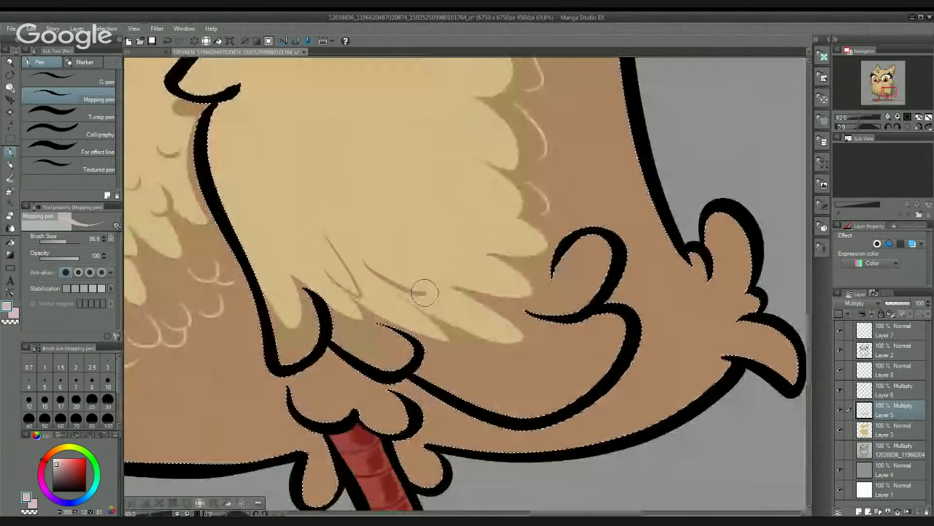
Step: Draw more curved feather strokes up the right wing beside the scalloped shadow edge
left_click_drag(390, 228, 425, 291)
left_click_drag(418, 223, 482, 254)
left_click_drag(433, 184, 483, 253)
left_click_drag(467, 183, 499, 329)
left_click_drag(477, 297, 519, 314)
left_click_drag(466, 240, 520, 312)
left_click_drag(469, 232, 505, 238)
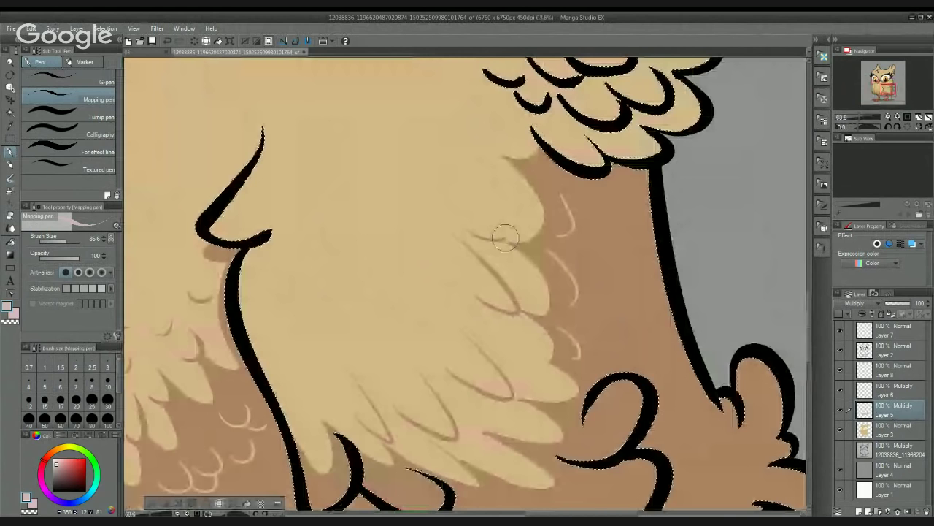
Step: Paint thin shadow strokes around the small innermost feathers of the right cheek tuft
scroll(505, 237, "down", 3)
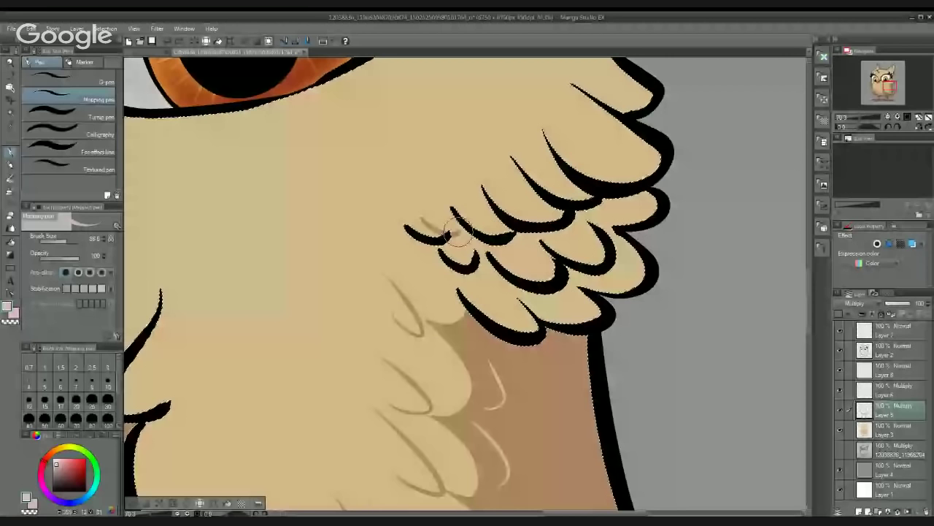
left_click_drag(458, 233, 473, 255)
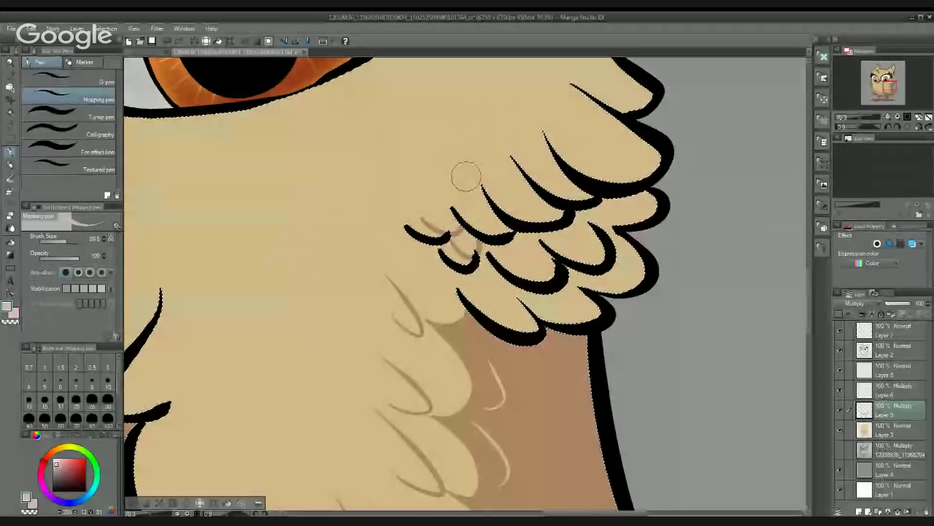
left_click_drag(478, 185, 483, 208)
left_click_drag(464, 178, 473, 204)
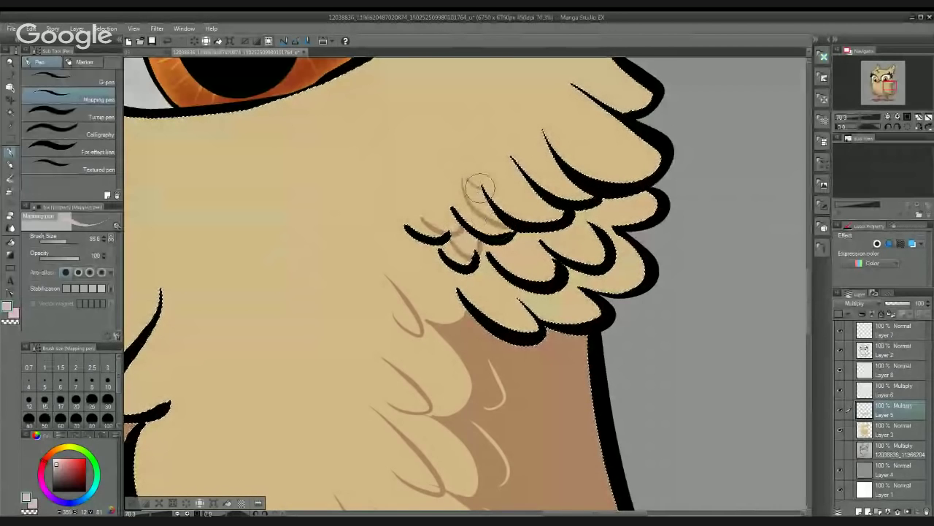
left_click_drag(480, 188, 486, 210)
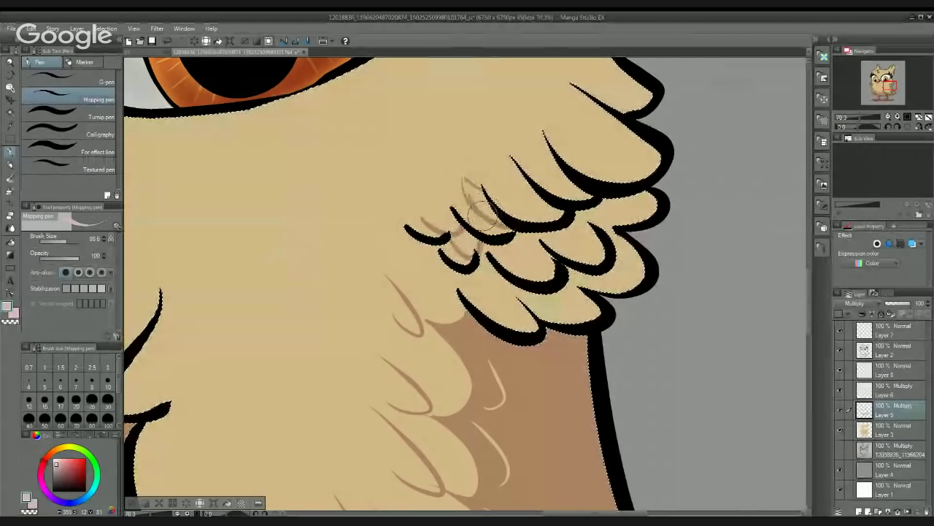
Step: Shade the inner lower edges of the right tuft's larger upper feathers and its lower-row feathers
mouse_move(496, 162)
left_mouse_down()
mouse_move(514, 198)
mouse_move(560, 207)
left_mouse_up()
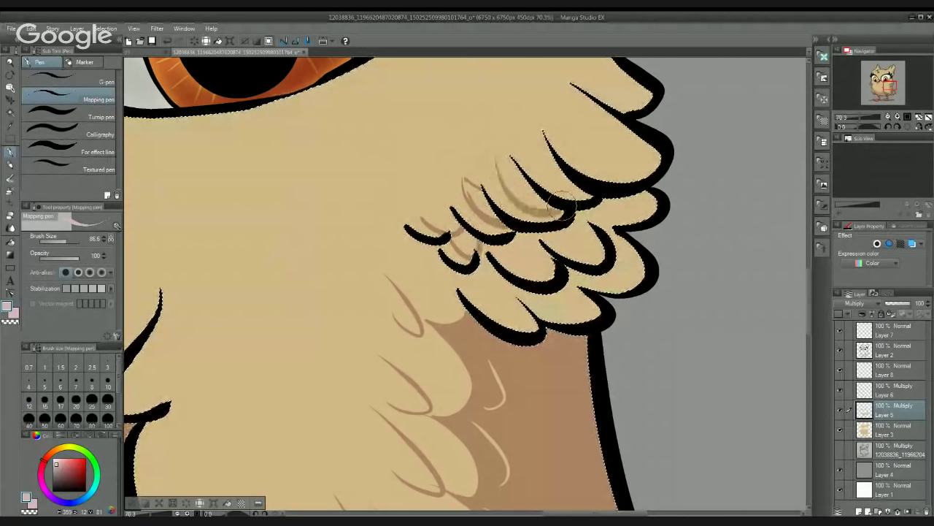
mouse_move(526, 138)
left_mouse_down()
mouse_move(582, 191)
mouse_move(562, 243)
left_mouse_up()
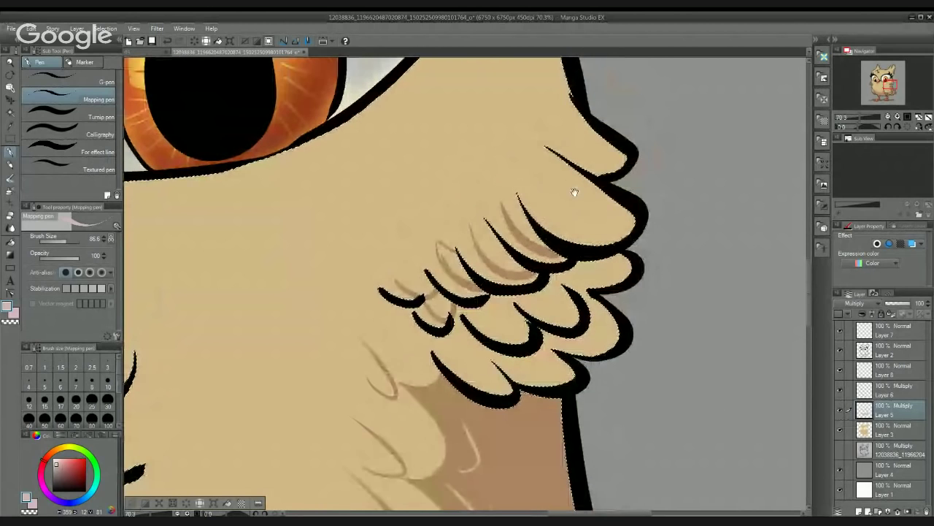
mouse_move(534, 198)
left_mouse_down()
mouse_move(565, 235)
mouse_move(589, 243)
mouse_move(610, 244)
mouse_move(642, 217)
mouse_move(598, 209)
left_mouse_up()
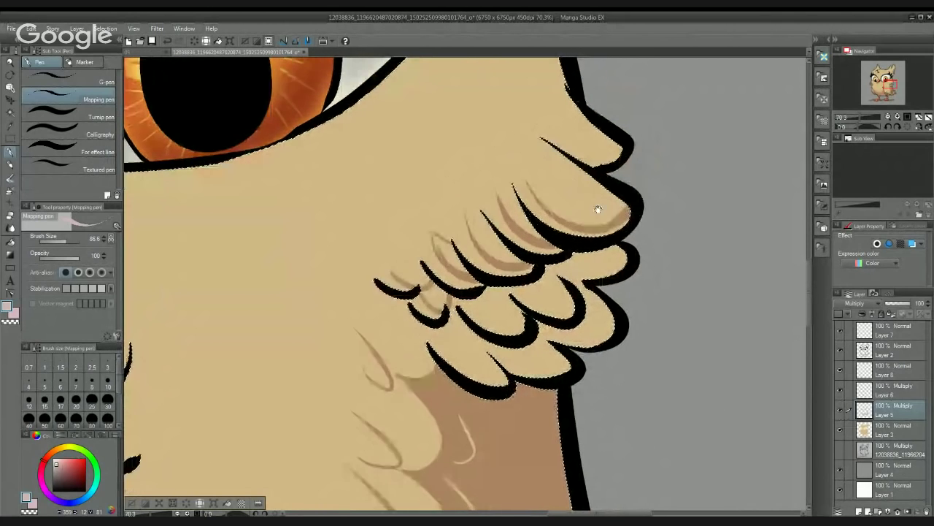
left_click_drag(600, 241, 582, 192)
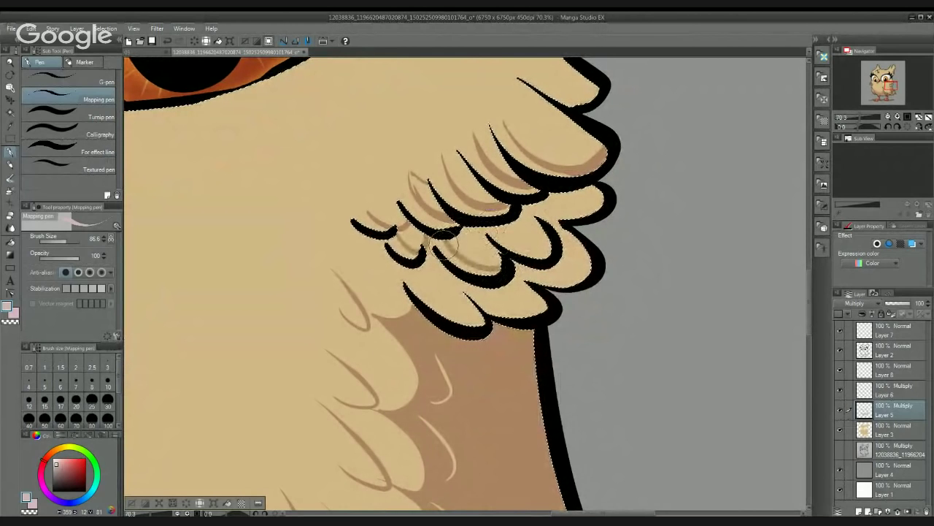
left_click_drag(419, 270, 429, 286)
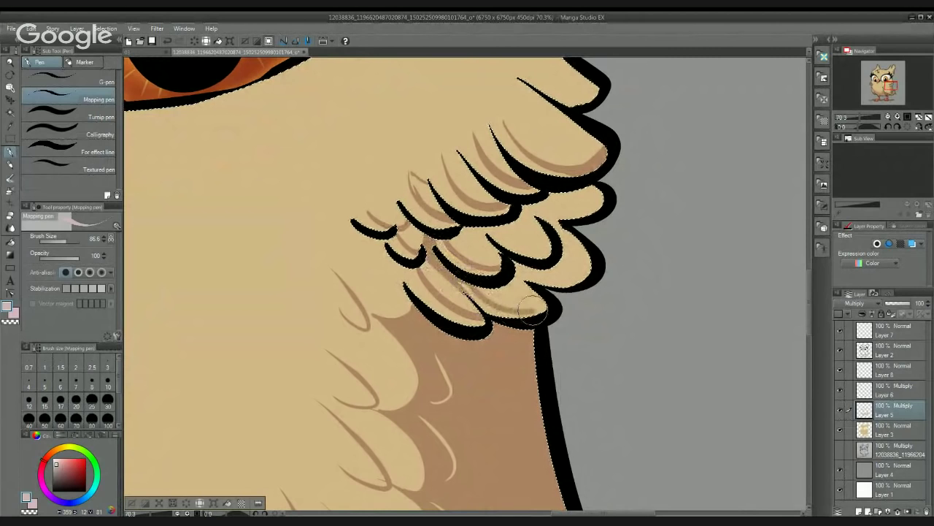
Step: Undo the latest shadow strokes on the outer lower feathers of the right cheek tuft
left_click_drag(502, 291, 497, 275)
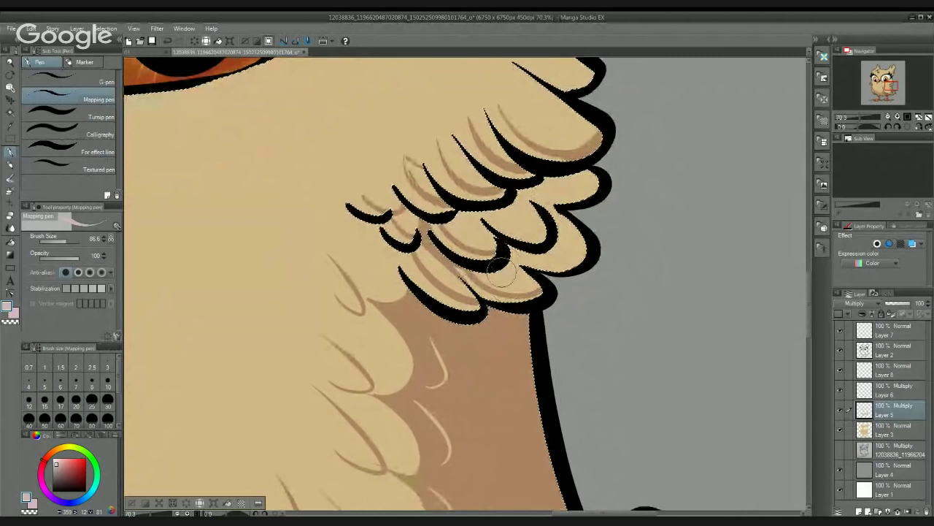
key("ctrl+z")
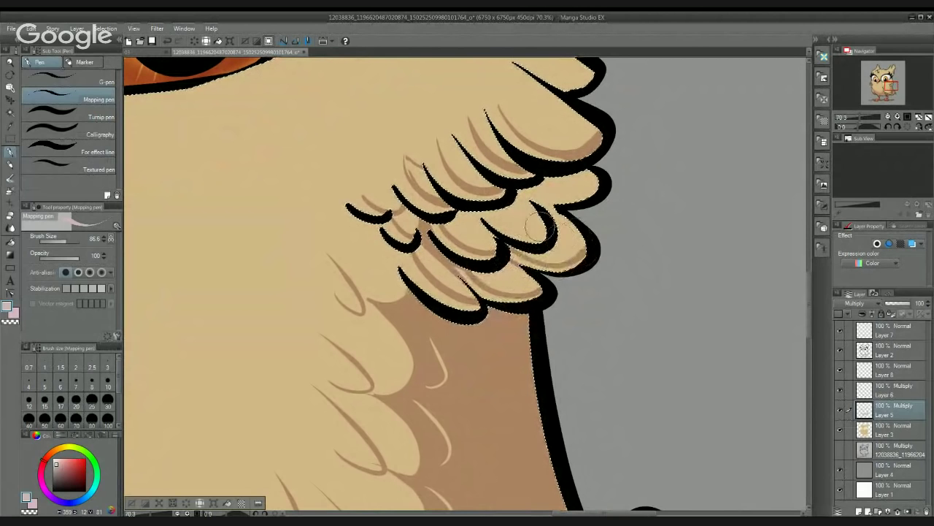
left_click_drag(515, 219, 515, 246)
key("ctrl+z")
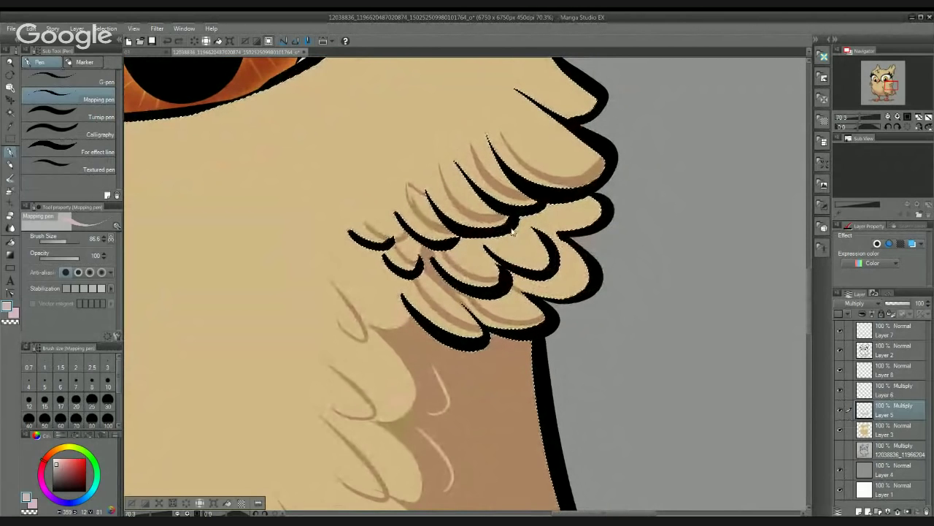
key("ctrl+z")
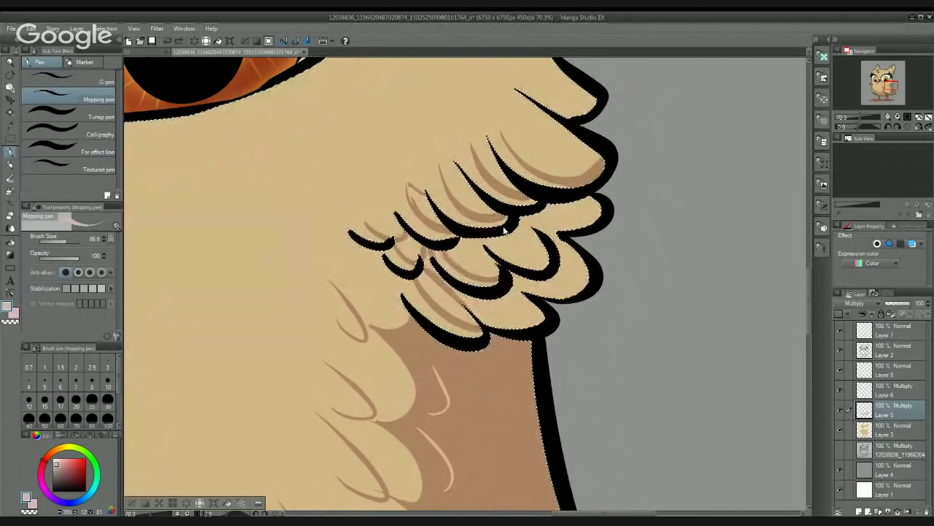
Step: Undo the remaining shadow strokes on the feathers of the right cheek tuft
key("ctrl+z")
key("ctrl+z")
key("ctrl+z")
key("ctrl+z")
key("ctrl+z")
key("ctrl+z")
key("ctrl+z")
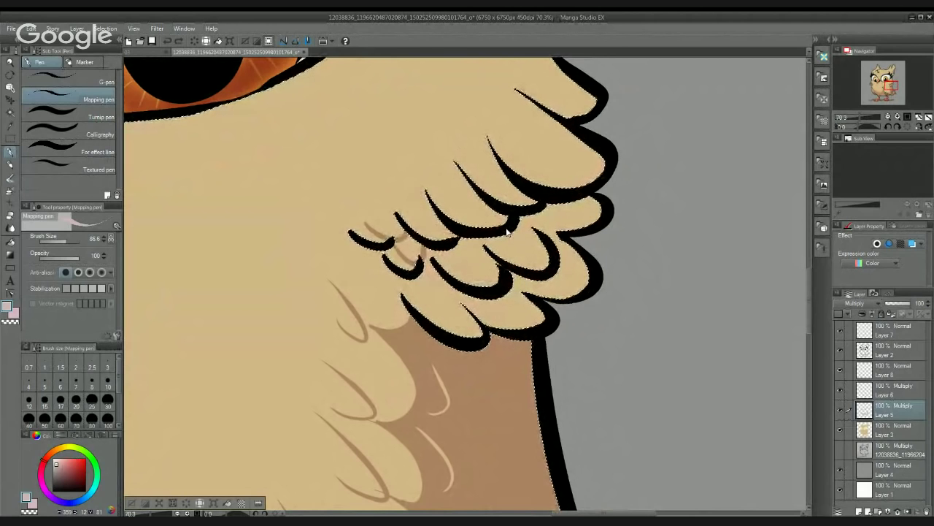
Step: Draw a scalloped shadow outline from the right cheek tuft's innermost feather up to the outer corner of the eye
scroll(505, 232, "down", 2)
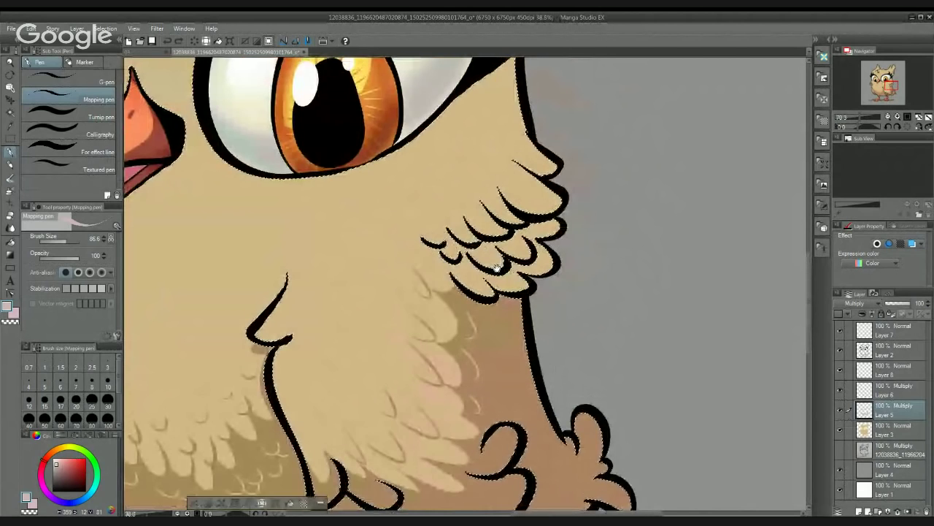
scroll(504, 253, "up", 2)
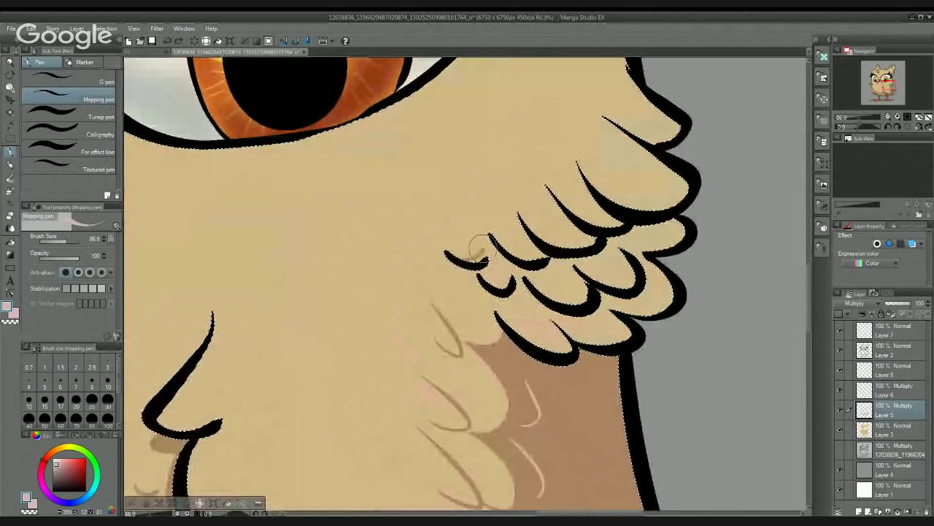
left_click_drag(499, 203, 496, 238)
left_click_drag(496, 238, 524, 241)
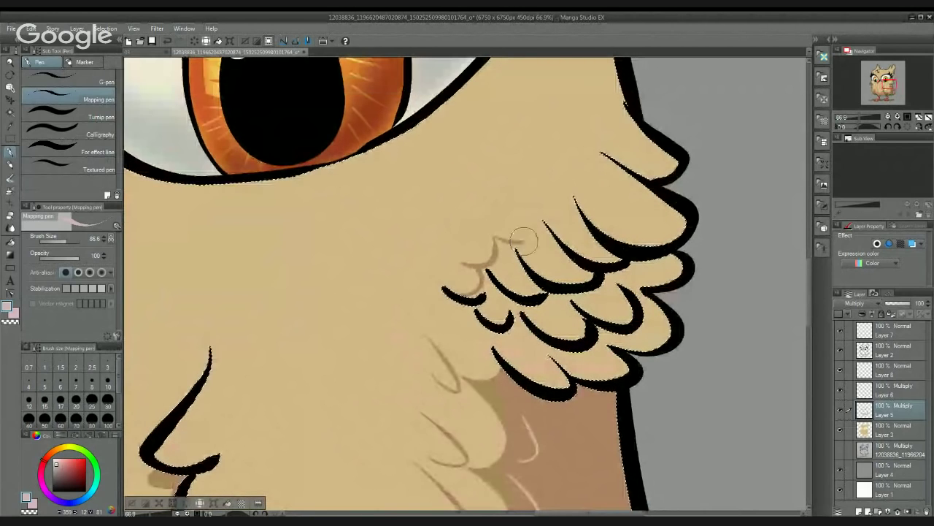
left_click_drag(520, 207, 483, 211)
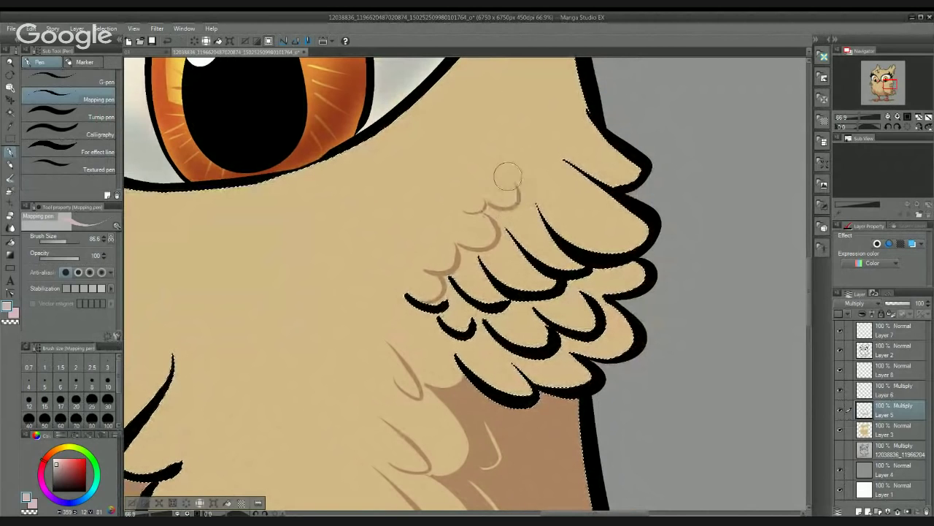
left_click_drag(501, 176, 559, 197)
scroll(565, 175, "down", 5)
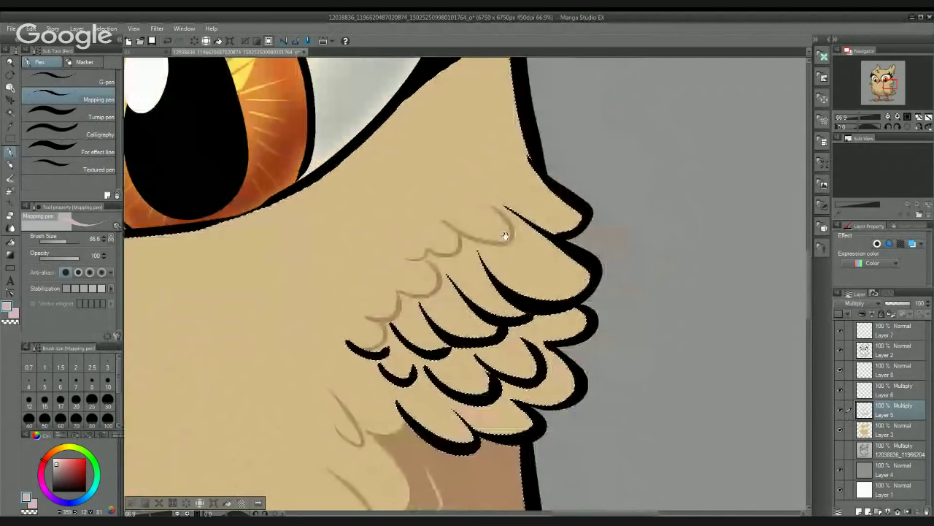
left_click_drag(526, 261, 539, 301)
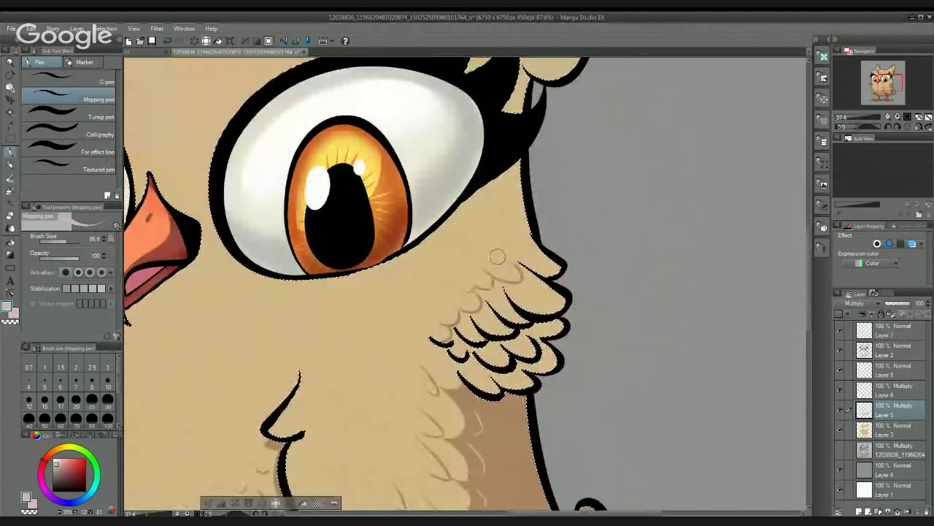
left_click_drag(501, 257, 517, 253)
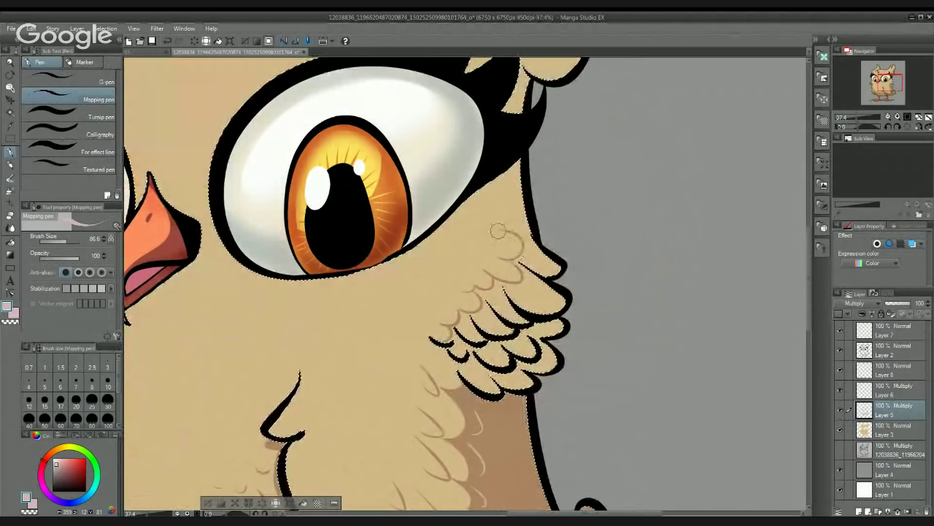
left_click_drag(498, 219, 487, 179)
left_click_drag(496, 238, 505, 103)
Step: Close and refine the scalloped shadow outline around the tuft's small inner feathers and along its upper edge with the Mapping pen
left_click(11, 240)
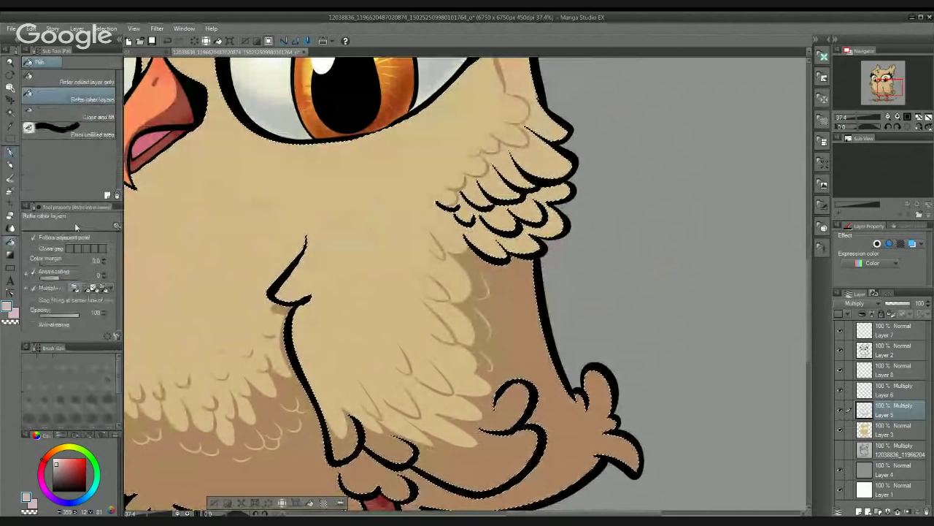
left_click(8, 152)
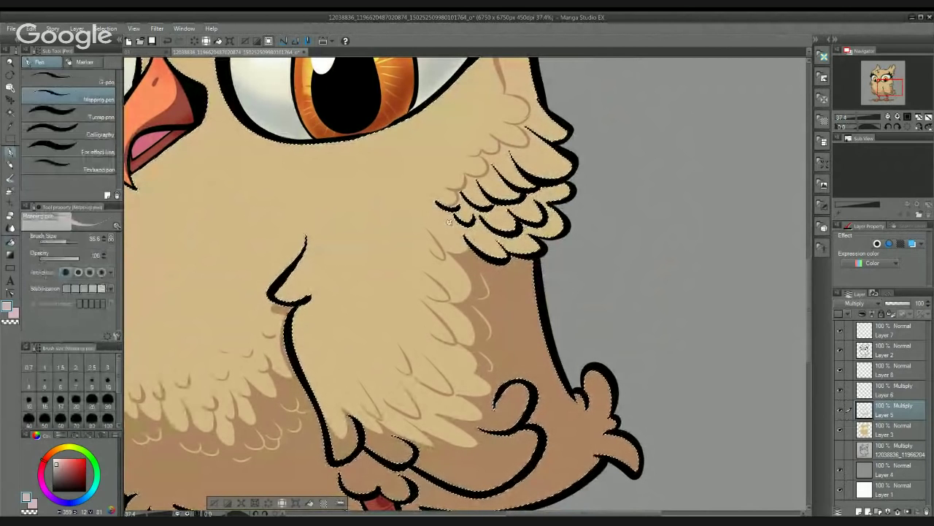
scroll(469, 209, "up", 3)
mouse_move(480, 225)
left_mouse_down()
mouse_move(462, 246)
mouse_move(434, 211)
mouse_move(450, 221)
mouse_move(448, 202)
mouse_move(451, 230)
mouse_move(436, 269)
left_mouse_up()
scroll(442, 237, "up", 3)
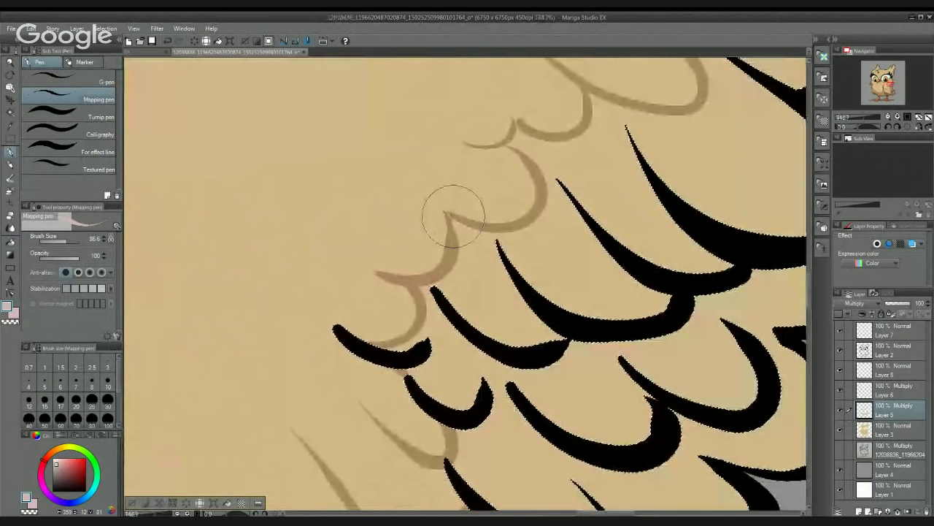
left_click_drag(517, 124, 411, 319)
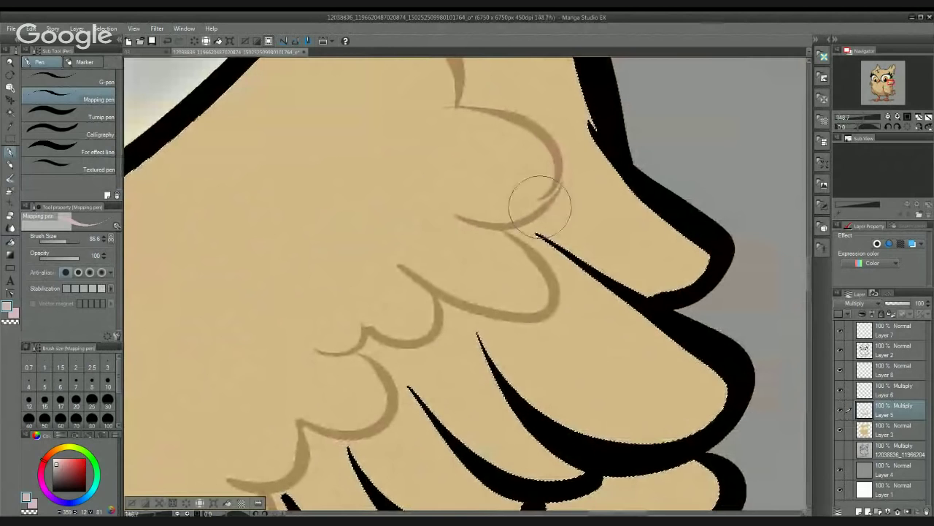
scroll(577, 155, "down", 4)
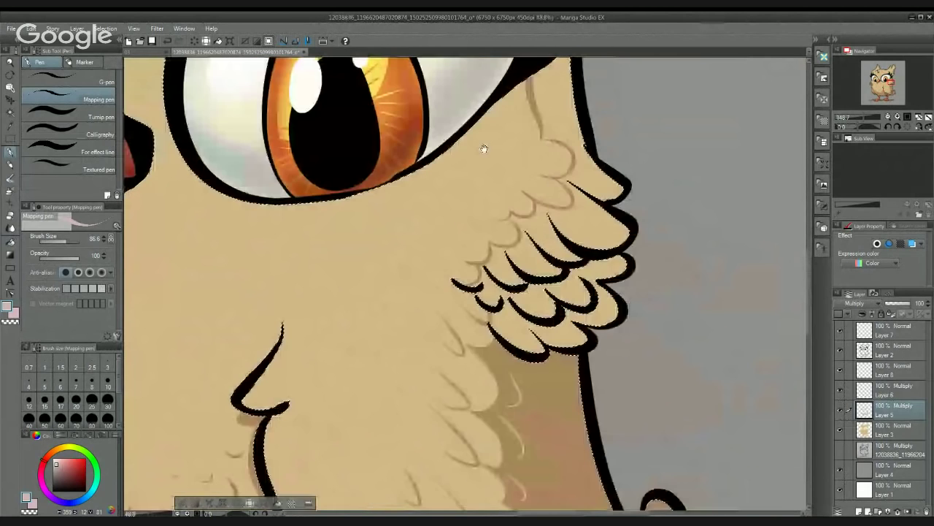
Step: Fill the outlined right cheek tuft and the area beside the eye with the shadow color, referring to other layers
left_click(10, 243)
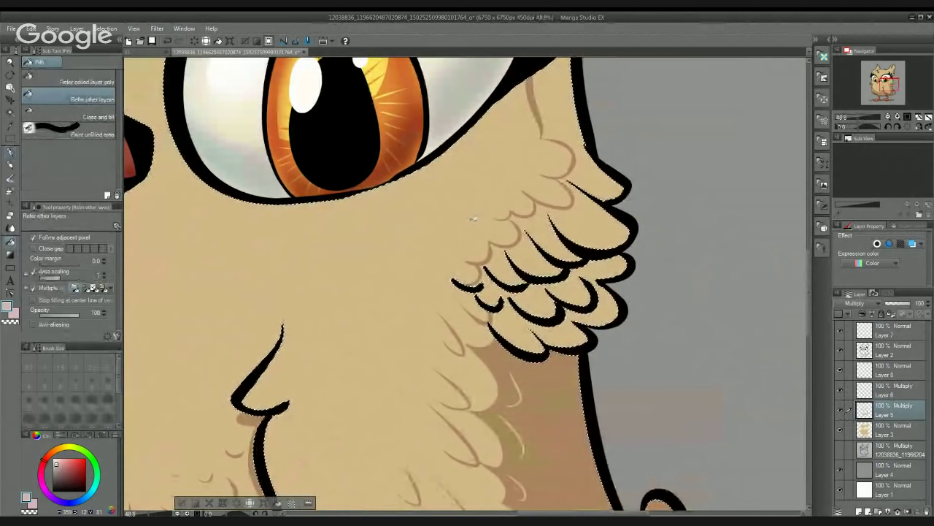
left_click(589, 175)
left_click_drag(592, 174, 588, 241)
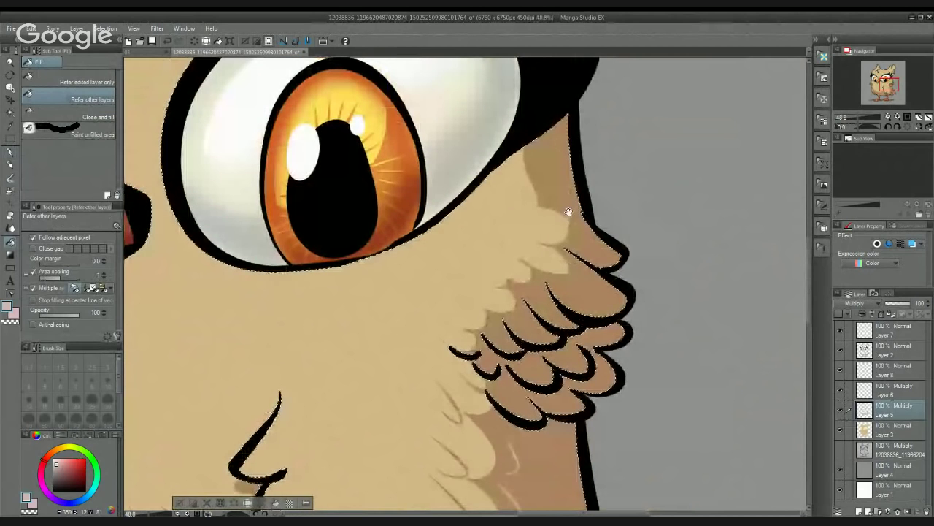
Step: Add small tapered feather strokes with the Mapping pen at the notches of the right cheek's scalloped shadow edge
key("p")
scroll(570, 211, "up", 1)
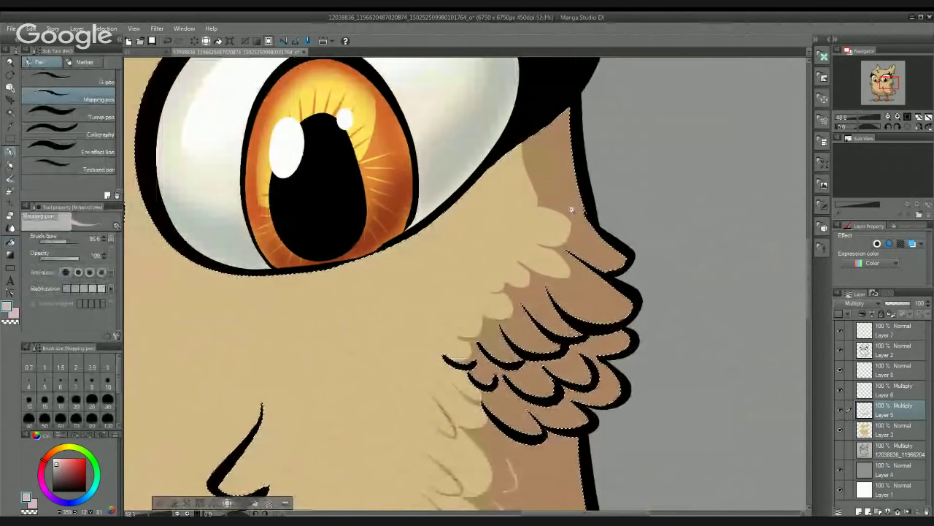
scroll(572, 209, "up", 3)
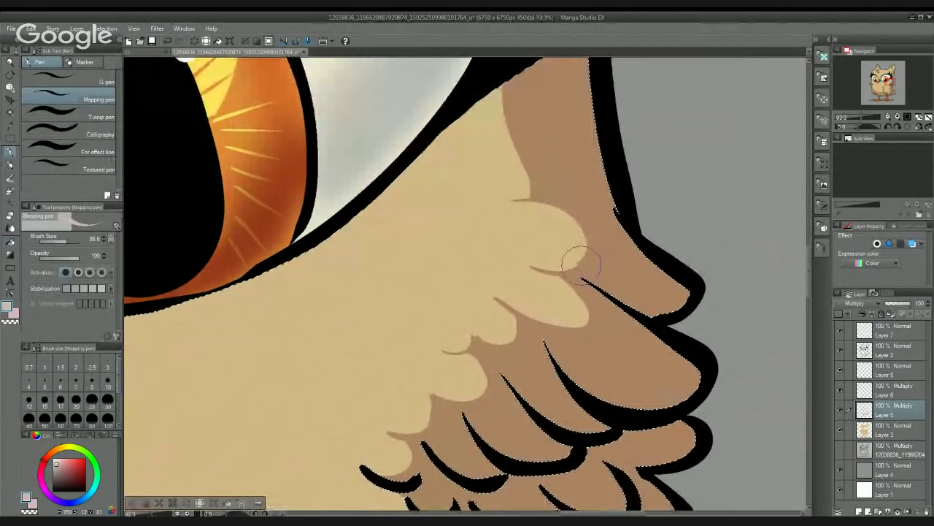
left_click_drag(574, 263, 504, 257)
left_click_drag(548, 279, 540, 219)
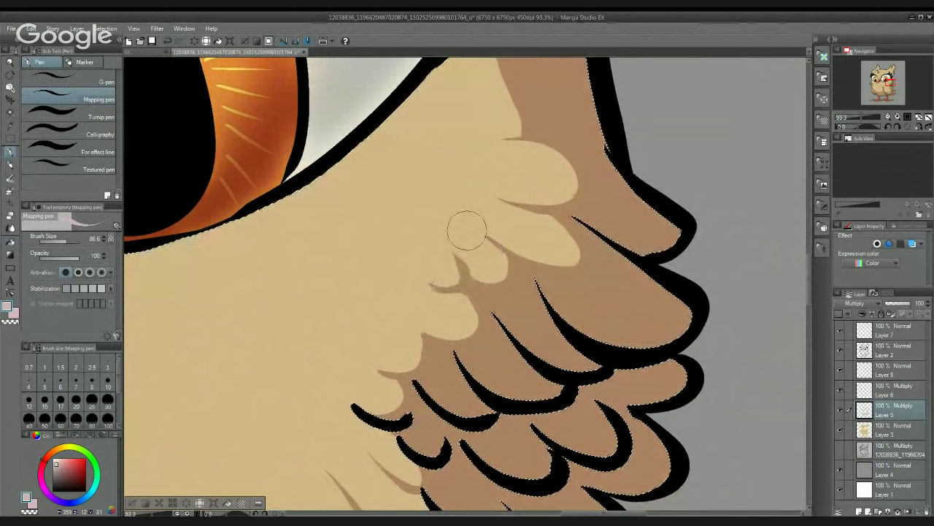
scroll(473, 266, "down", 1)
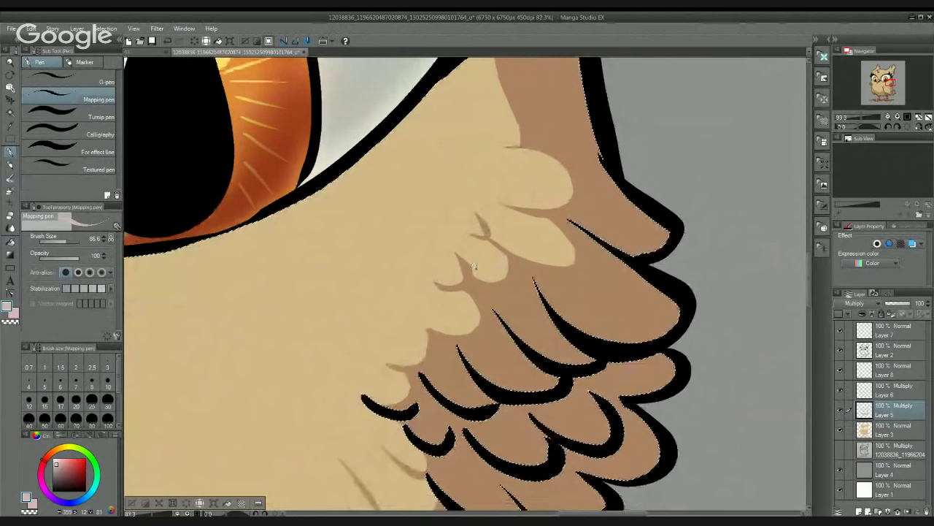
scroll(474, 266, "down", 3)
scroll(494, 289, "down", 3)
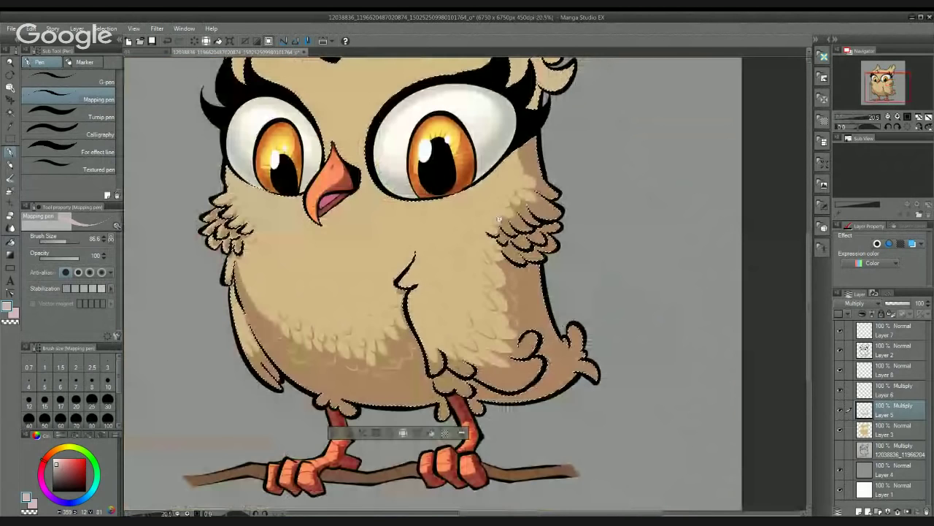
Step: Draw small curved feather strokes on the light cheek area just inside the right tuft's shadow edge
scroll(500, 219, "up", 3)
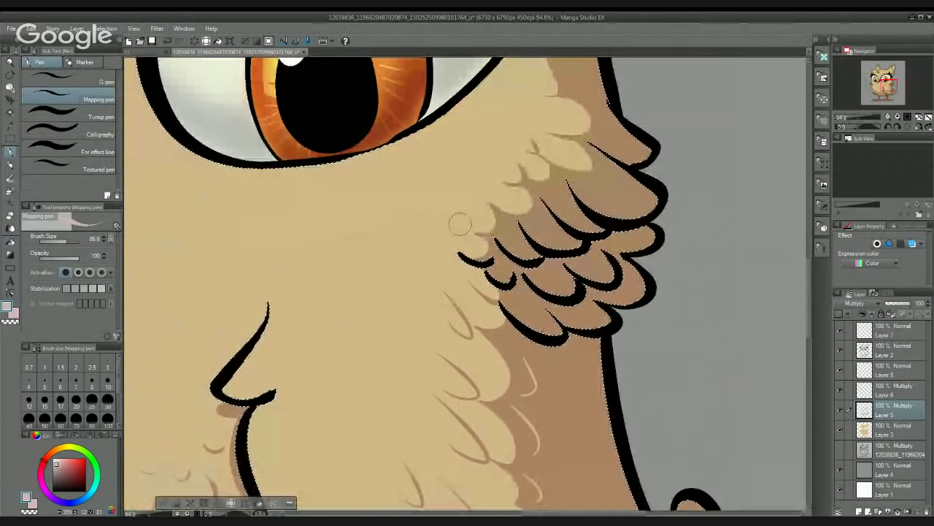
left_click_drag(465, 210, 472, 229)
left_click_drag(527, 182, 463, 287)
left_click_drag(477, 198, 427, 247)
mouse_move(438, 298)
left_mouse_down()
mouse_move(428, 256)
mouse_move(427, 275)
mouse_move(380, 279)
left_mouse_up()
Step: Erase light highlight slivers along the inner lower edges of the right tuft's four upper-row feathers with the Hard eraser
key("e")
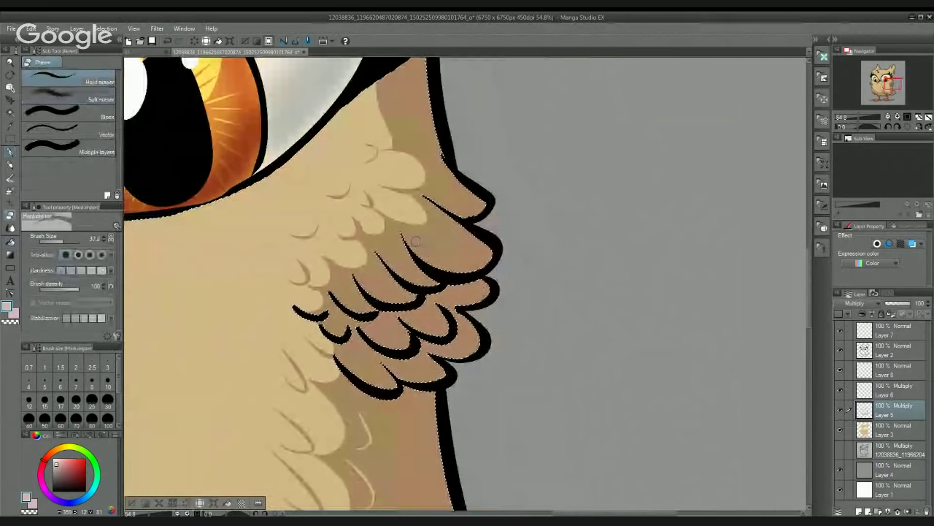
left_click_drag(409, 237, 447, 265)
left_click_drag(409, 238, 463, 266)
scroll(420, 247, "down", 2)
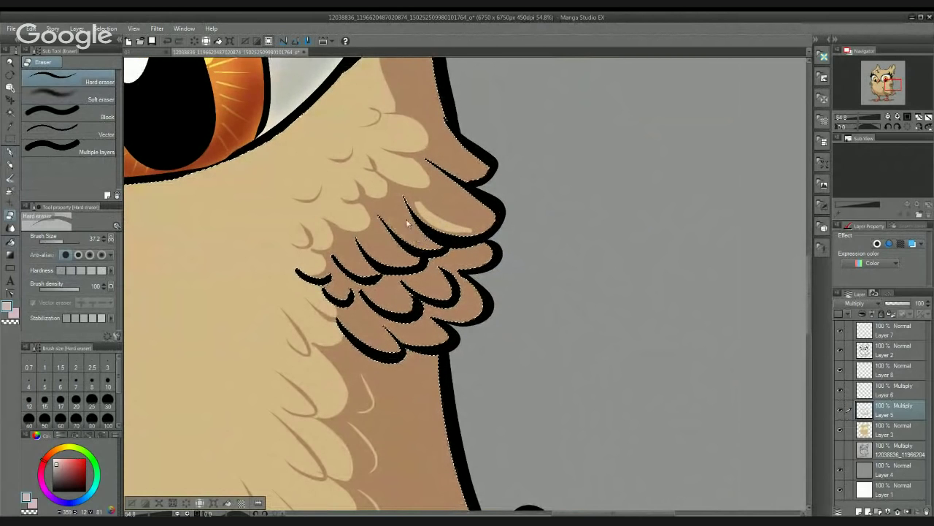
scroll(420, 247, "up", 3)
mouse_move(421, 245)
left_mouse_down()
mouse_move(444, 252)
mouse_move(381, 199)
mouse_move(434, 251)
left_mouse_up()
mouse_move(375, 267)
left_mouse_down()
mouse_move(384, 244)
mouse_move(376, 256)
mouse_move(399, 264)
mouse_move(348, 219)
mouse_move(406, 267)
left_mouse_up()
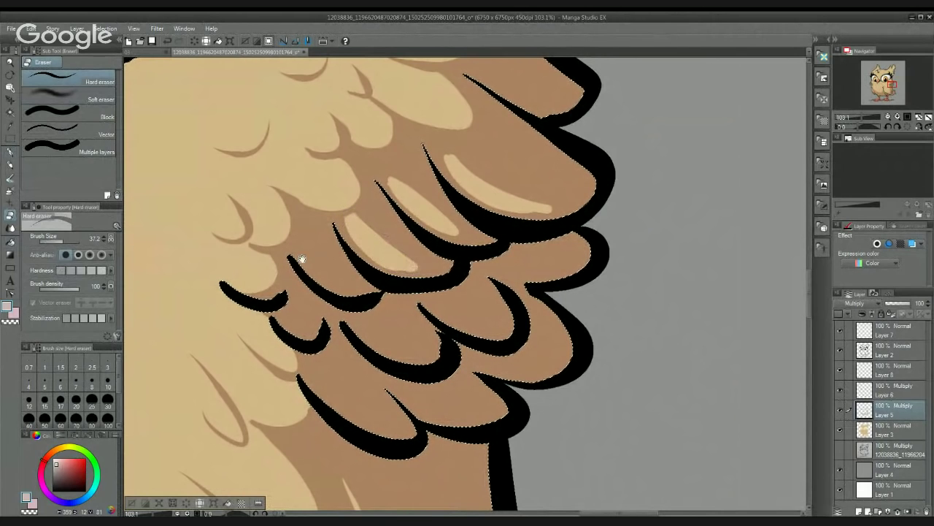
mouse_move(290, 251)
left_mouse_down()
mouse_move(352, 287)
mouse_move(299, 242)
mouse_move(340, 278)
left_mouse_up()
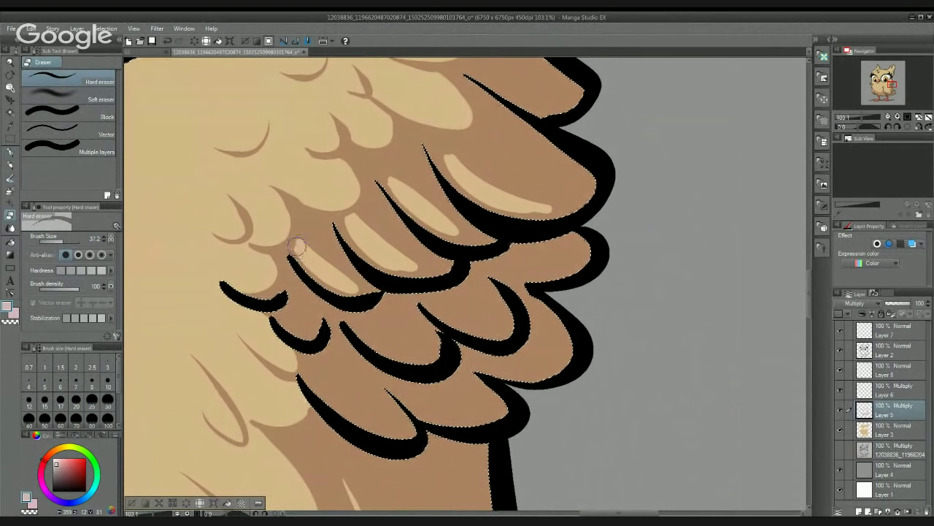
Step: Erase highlights into the small inner feather and the long lowest inner feather of the right cheek tuft
mouse_move(286, 317)
left_mouse_down()
mouse_move(275, 258)
mouse_move(268, 259)
mouse_move(303, 276)
mouse_move(280, 260)
left_mouse_up()
left_click_drag(322, 287, 310, 251)
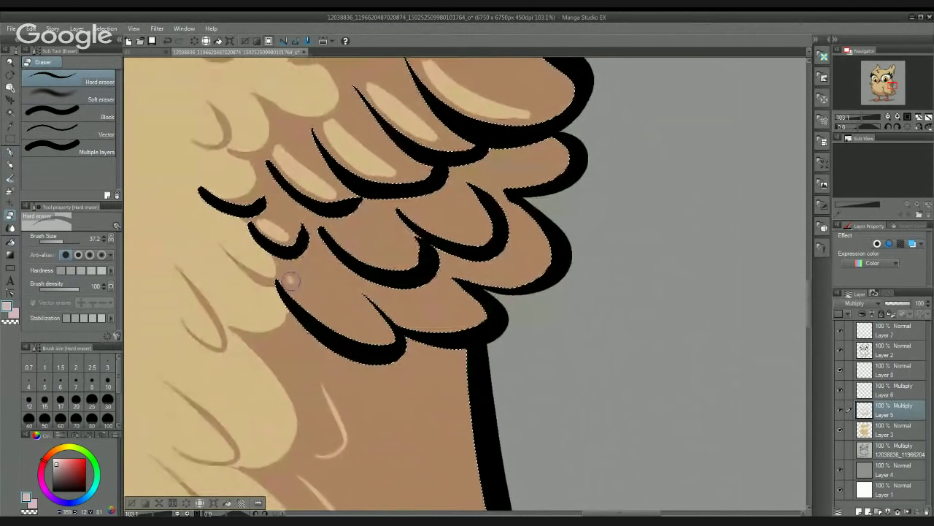
mouse_move(291, 282)
left_mouse_down()
mouse_move(335, 325)
mouse_move(320, 309)
mouse_move(375, 335)
mouse_move(291, 269)
mouse_move(351, 326)
left_mouse_up()
key("ctrl+z")
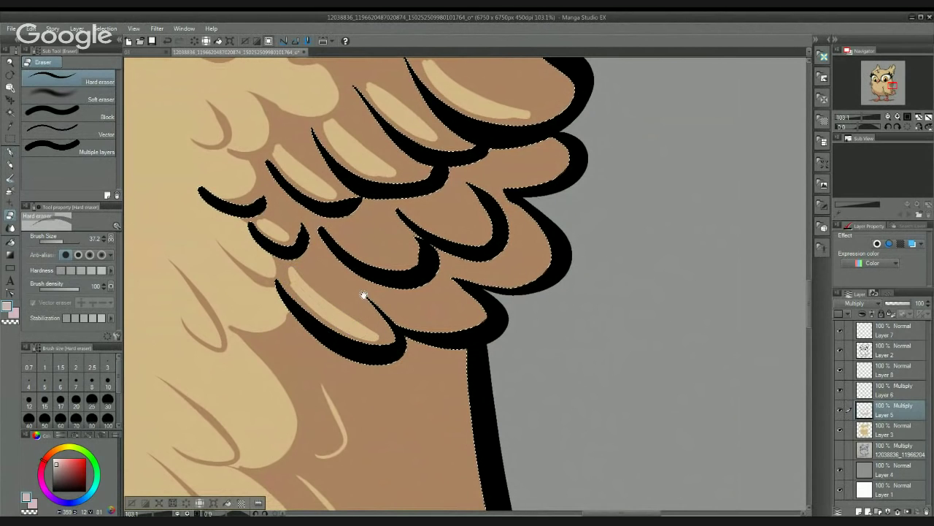
Step: Erase highlights into the two middle-row feathers of the right cheek tuft
mouse_move(327, 224)
left_mouse_down()
mouse_move(361, 249)
mouse_move(384, 260)
mouse_move(396, 253)
mouse_move(362, 239)
mouse_move(389, 254)
left_mouse_up()
left_click_drag(345, 233, 374, 250)
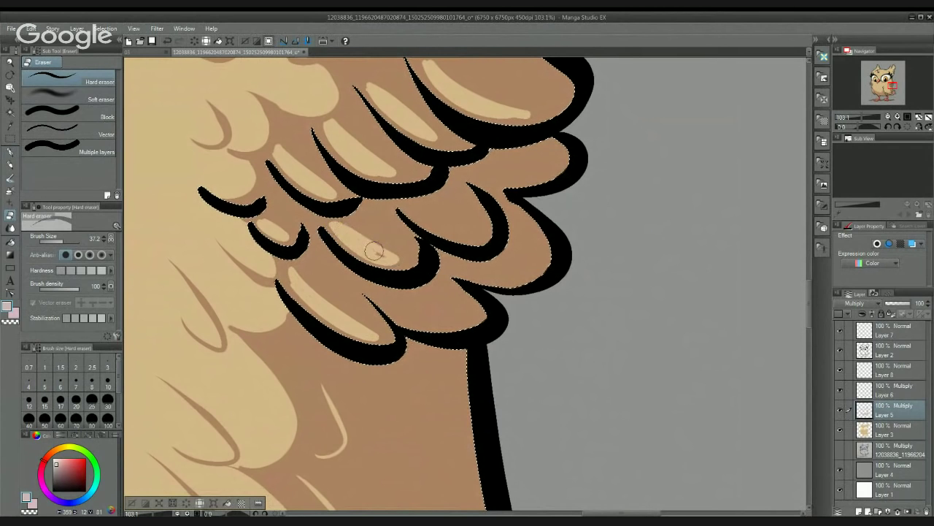
left_click_drag(411, 209, 465, 235)
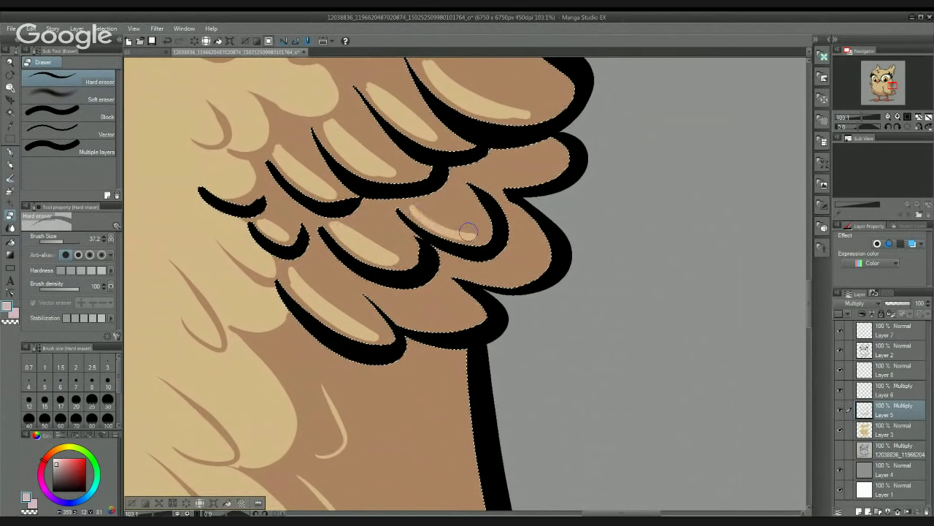
mouse_move(413, 210)
left_mouse_down()
mouse_move(476, 228)
mouse_move(446, 217)
mouse_move(465, 230)
left_mouse_up()
left_click_drag(462, 265, 449, 223)
Step: Erase a curved highlight into the bottom outer feather of the right tuft, redoing the stroke until its shape fits
left_click_drag(375, 260, 445, 283)
key("ctrl+z")
mouse_move(373, 257)
left_mouse_down()
mouse_move(448, 279)
mouse_move(367, 253)
mouse_move(427, 279)
mouse_move(446, 280)
mouse_move(408, 266)
mouse_move(464, 273)
left_mouse_up()
key("ctrl+z")
key("ctrl+z")
mouse_move(364, 246)
left_mouse_down()
mouse_move(456, 275)
mouse_move(405, 271)
left_mouse_up()
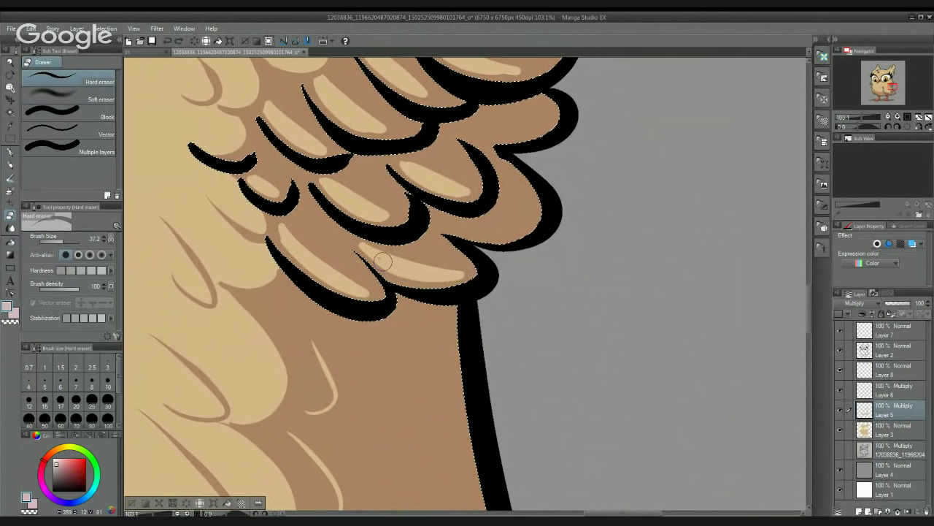
Step: Erase a highlight into the outer lower feather at the right cheek tuft's edge, undoing the first attempt
mouse_move(449, 232)
left_mouse_down()
mouse_move(511, 232)
mouse_move(444, 225)
mouse_move(517, 228)
left_mouse_up()
key("ctrl+z")
mouse_move(442, 222)
left_mouse_down()
mouse_move(508, 233)
mouse_move(485, 222)
mouse_move(520, 222)
mouse_move(501, 209)
mouse_move(408, 212)
left_mouse_up()
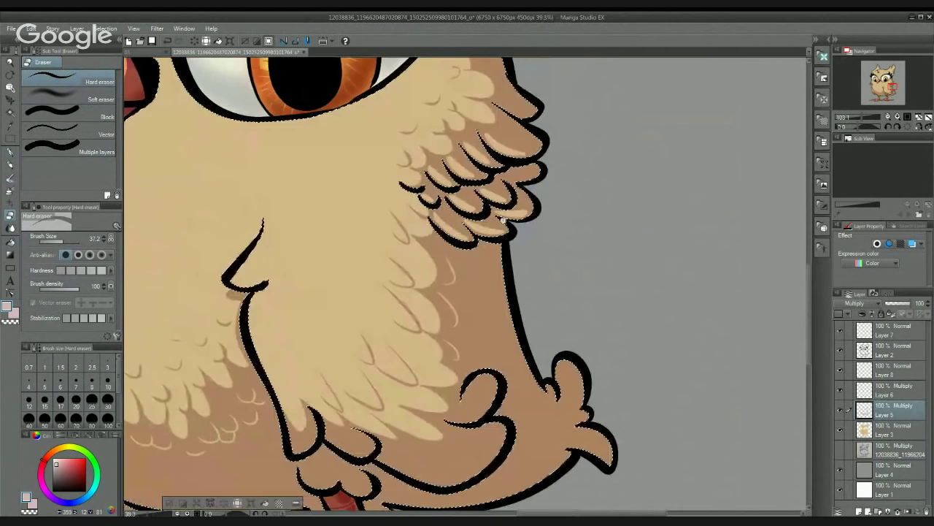
Step: Outline a cast shadow on the face beneath the beak with the Mapping pen and fill it with brown
left_click_drag(504, 223, 584, 218)
scroll(511, 192, "down", 5)
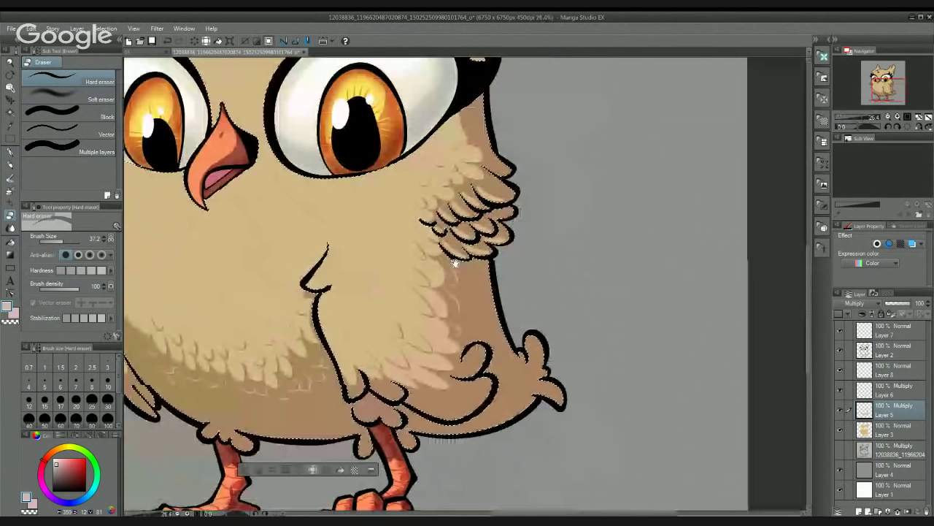
scroll(455, 262, "down", 2)
left_click_drag(462, 188, 518, 267)
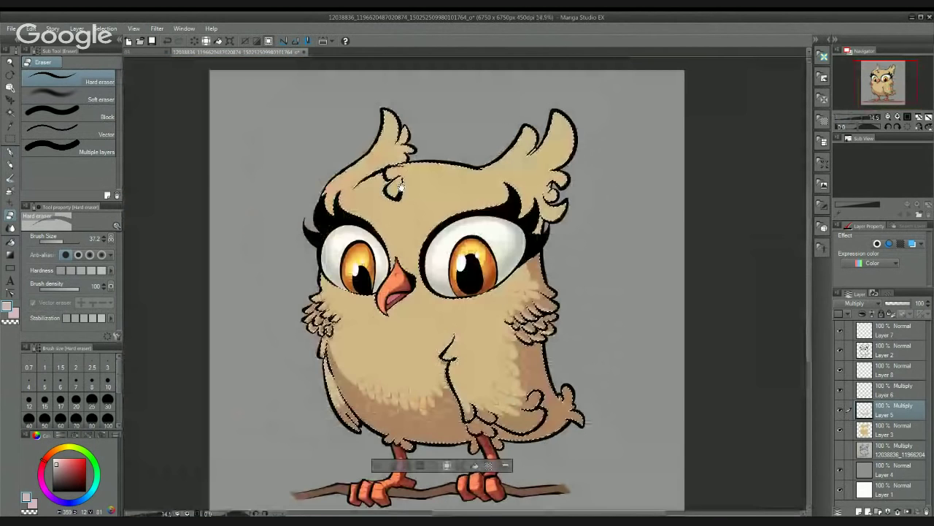
key("p")
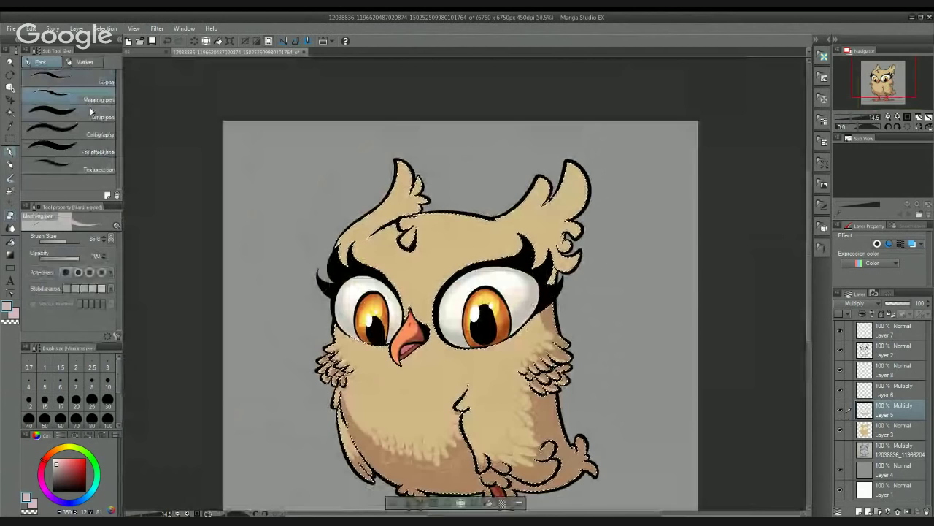
left_click_drag(464, 252, 465, 155)
left_click_drag(346, 234, 361, 236)
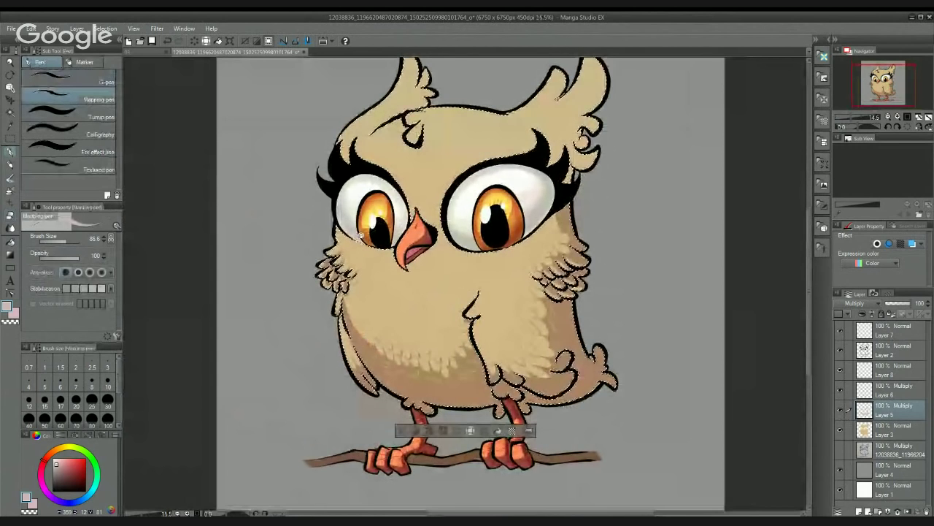
scroll(361, 235, "up", 4)
scroll(376, 204, "up", 2)
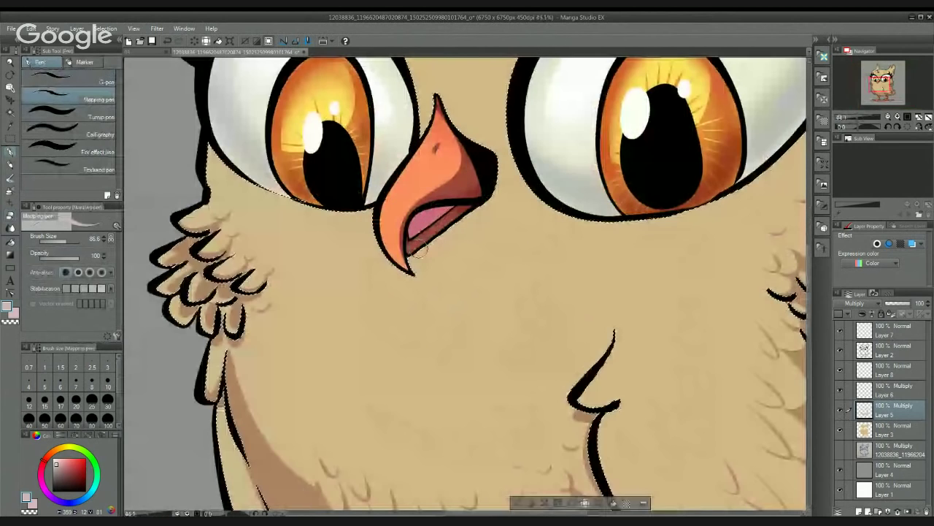
scroll(268, 219, "up", 2)
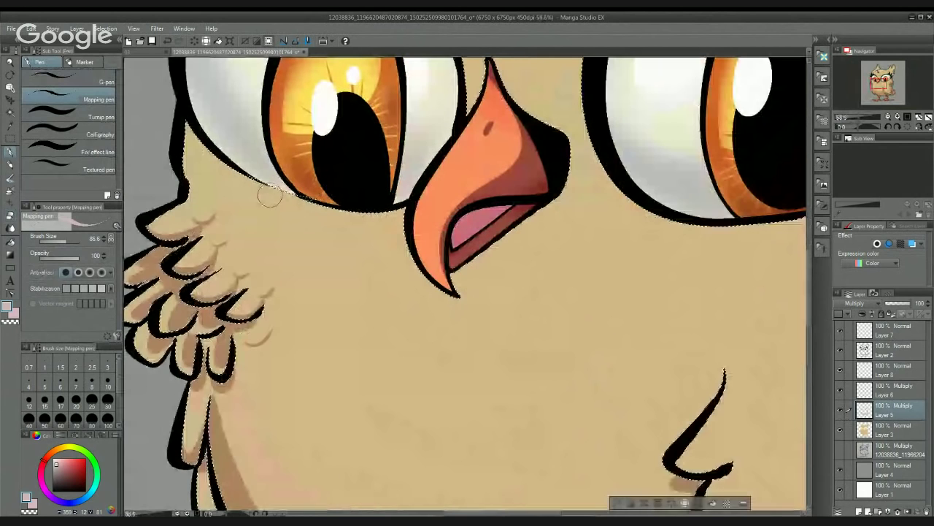
left_click_drag(489, 223, 406, 219)
mouse_move(391, 253)
left_mouse_down()
mouse_move(427, 263)
mouse_move(447, 251)
mouse_move(478, 213)
mouse_move(485, 165)
left_mouse_up()
left_click_drag(436, 206, 435, 161)
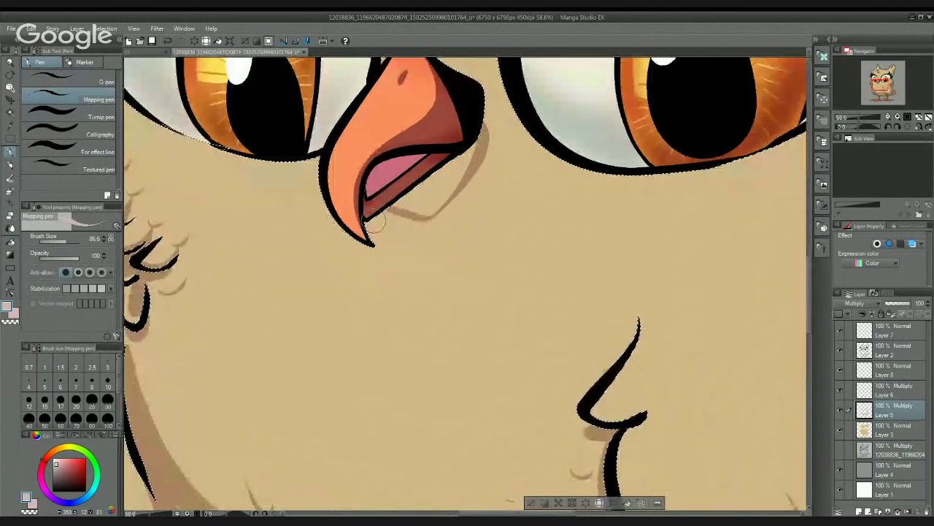
mouse_move(376, 220)
left_mouse_down()
mouse_move(384, 231)
mouse_move(400, 216)
left_mouse_up()
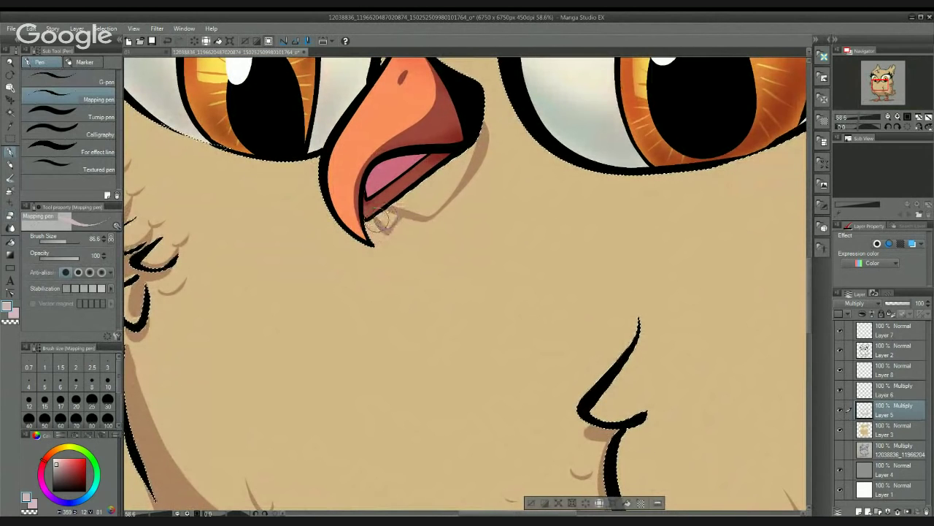
left_click(381, 218)
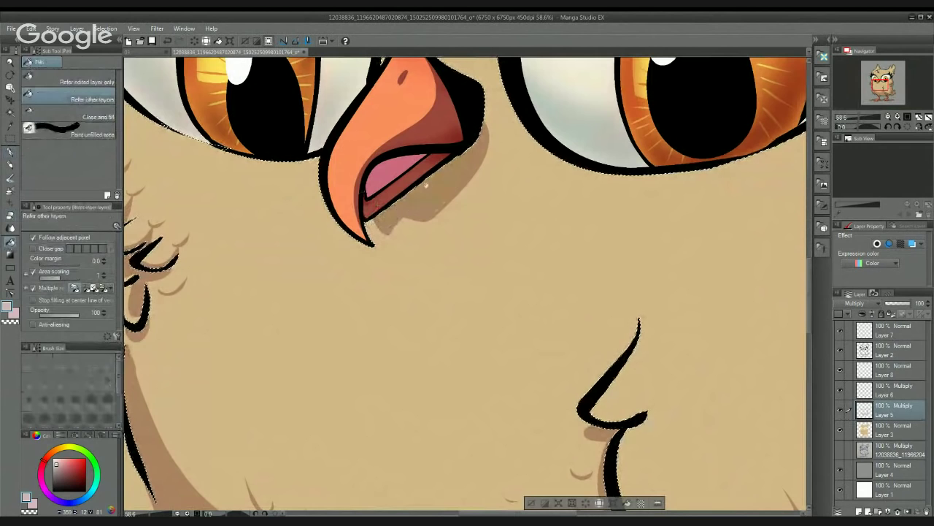
Step: Draw rows of small curved feather marks on the chest just below the beak with the Mapping pen
scroll(374, 316, "down", 5)
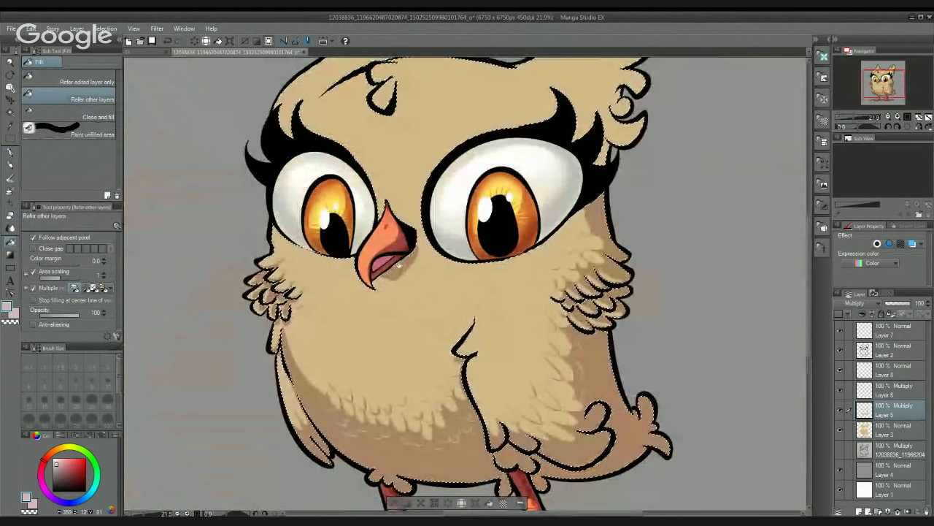
left_click_drag(379, 189, 406, 179)
left_click(10, 152)
scroll(402, 241, "up", 4)
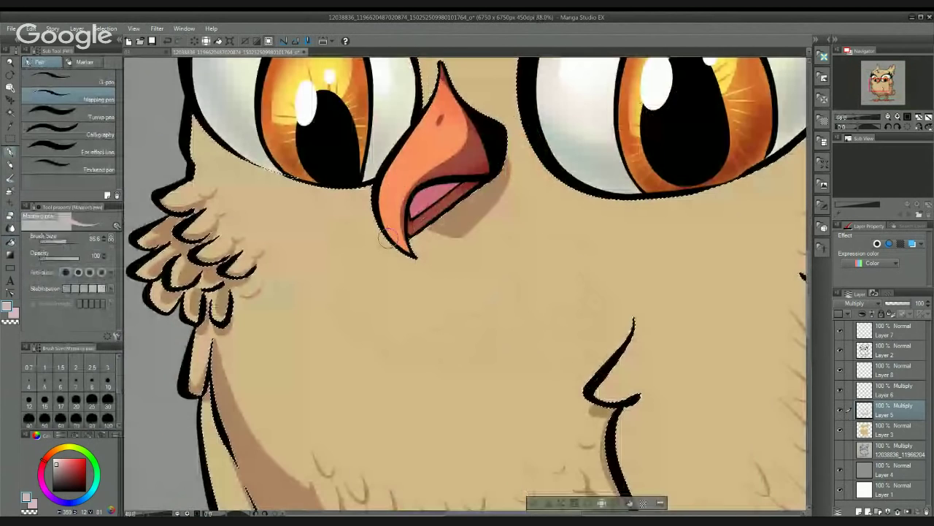
mouse_move(386, 240)
left_mouse_down()
mouse_move(389, 268)
mouse_move(414, 284)
mouse_move(447, 263)
left_mouse_up()
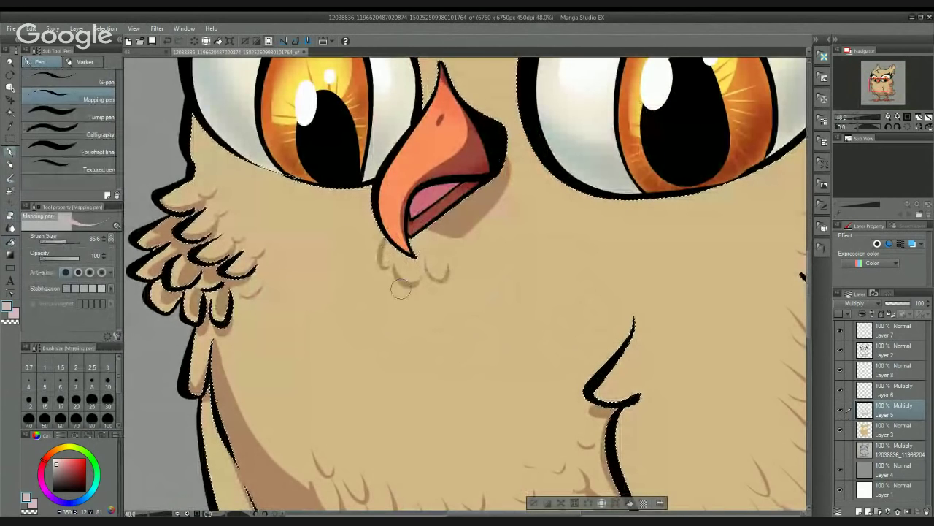
left_click_drag(394, 286, 462, 305)
mouse_move(448, 258)
left_mouse_down()
mouse_move(467, 277)
mouse_move(520, 276)
left_mouse_up()
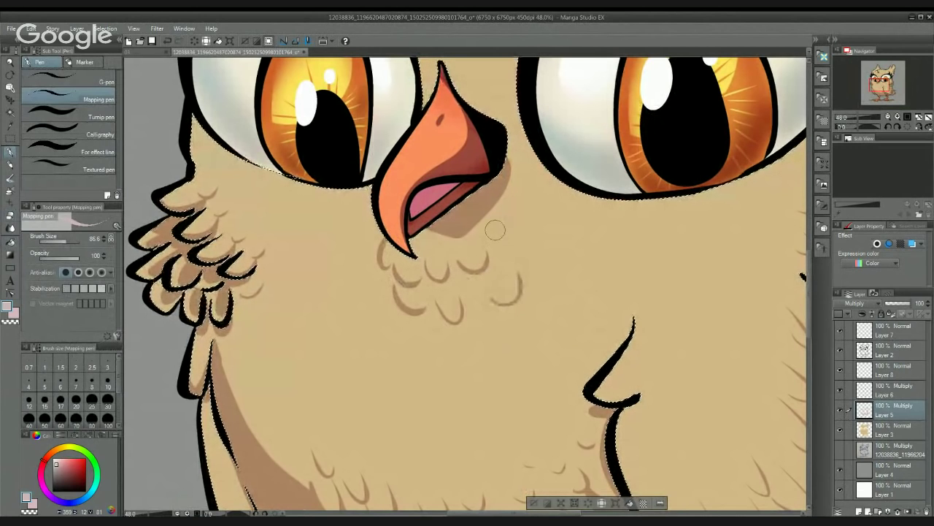
left_click_drag(508, 217, 509, 231)
Step: Extend the curved feather marks further down and to the left on the chest
scroll(522, 251, "down", 5)
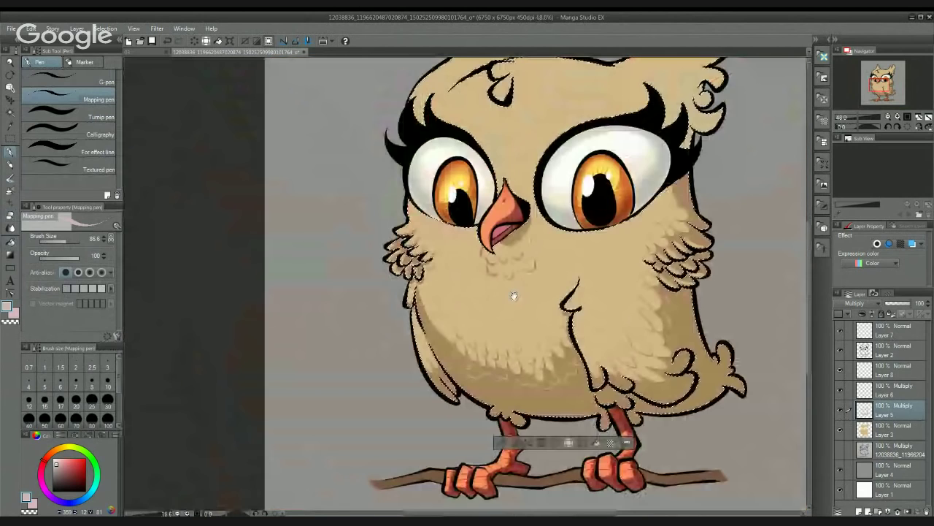
scroll(514, 295, "up", 3)
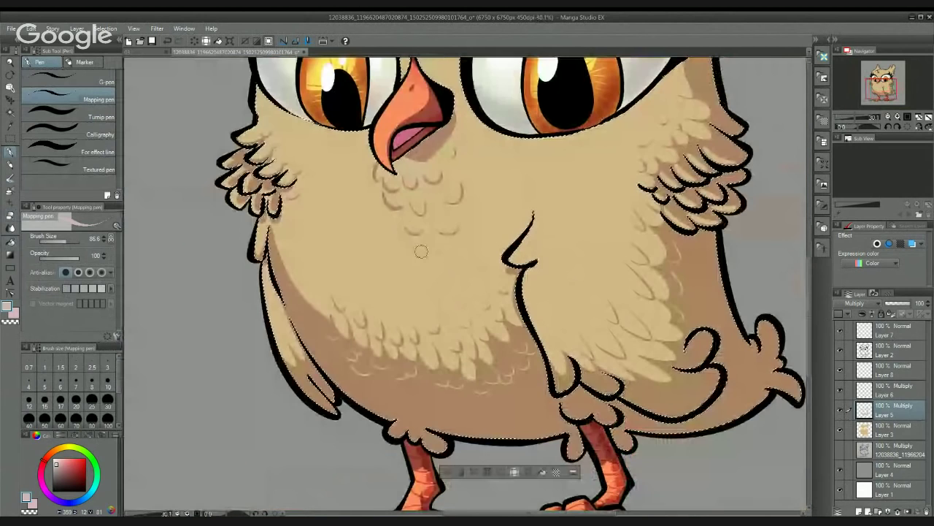
left_click_drag(366, 211, 378, 227)
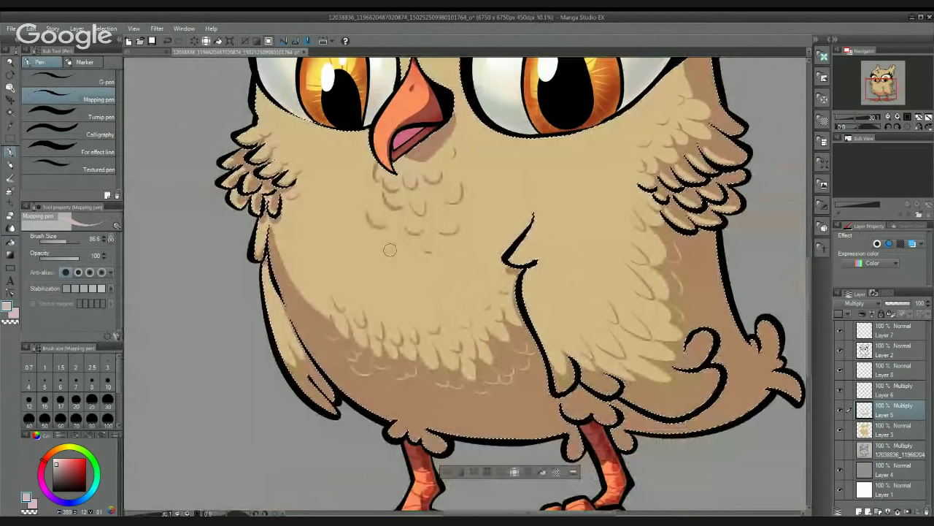
Step: Draw curved shadow edges inside the two small feathers on the forehead
left_click_drag(480, 251, 466, 394)
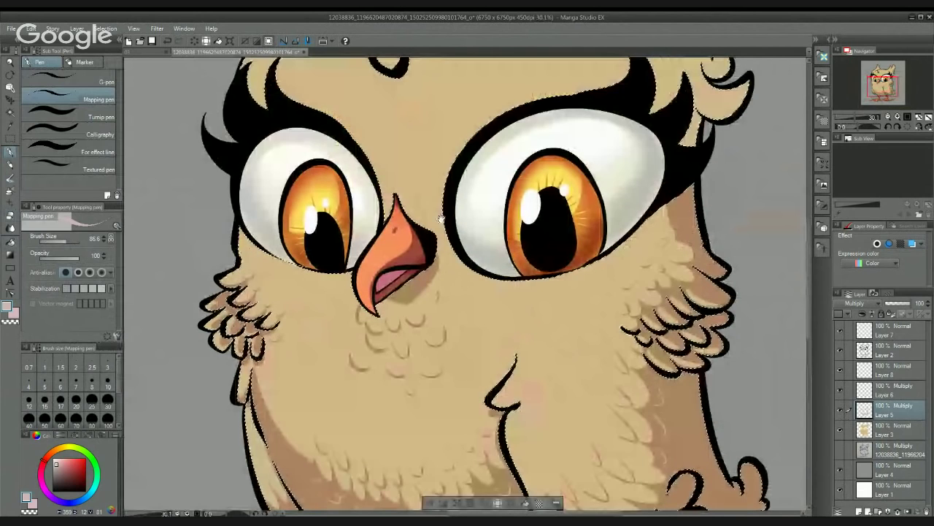
mouse_move(441, 219)
left_mouse_down()
mouse_move(420, 298)
mouse_move(435, 332)
left_mouse_up()
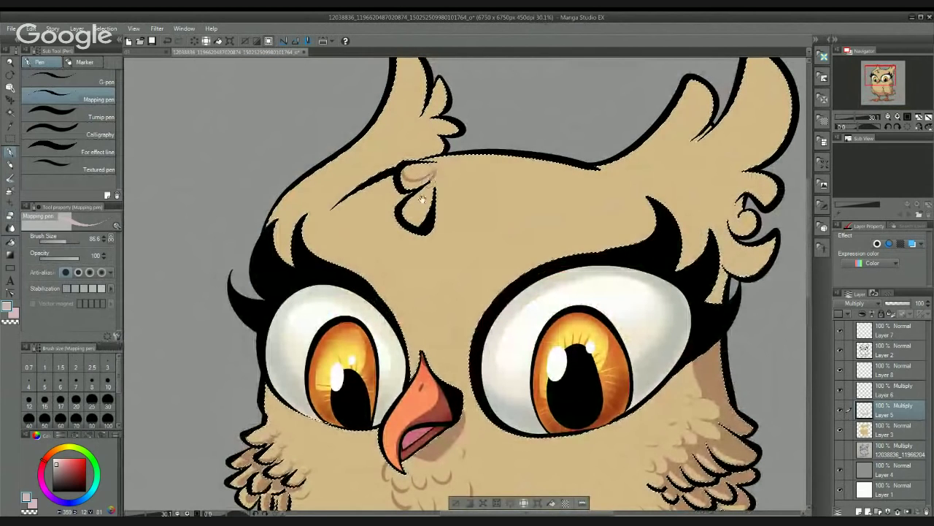
scroll(422, 197, "up", 1)
scroll(419, 194, "up", 3)
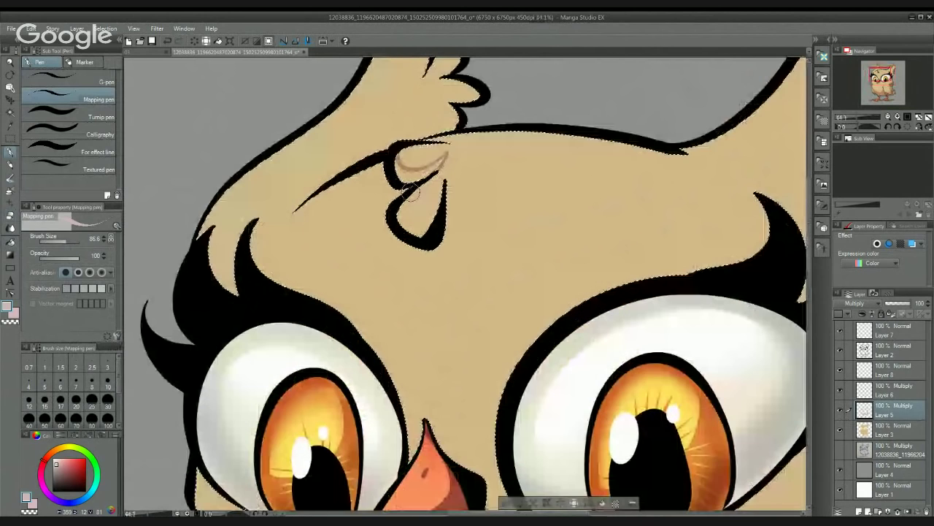
mouse_move(401, 209)
left_mouse_down()
mouse_move(442, 191)
mouse_move(421, 230)
mouse_move(472, 383)
left_mouse_up()
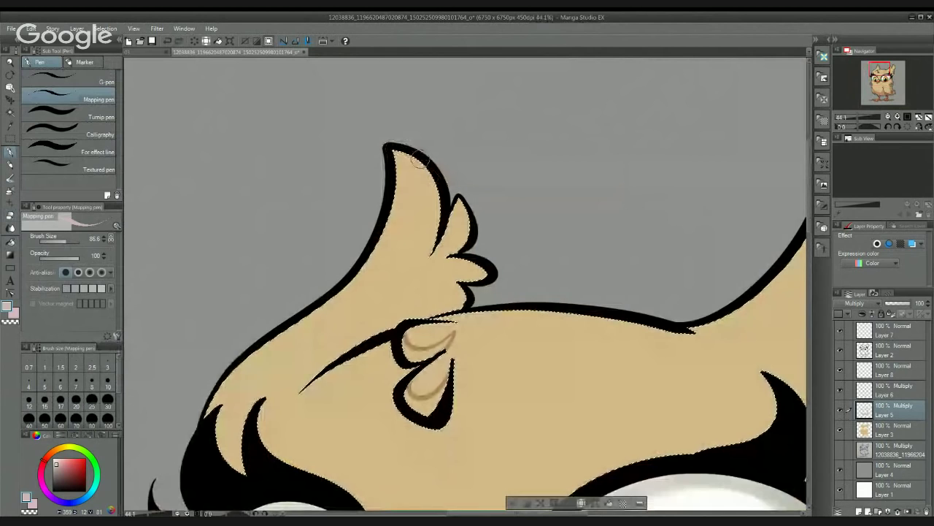
Step: Outline a jagged shadow edge along the left ear tuft, from its tip down to the forehead line
mouse_move(400, 154)
left_mouse_down()
mouse_move(415, 195)
mouse_move(403, 266)
mouse_move(375, 315)
mouse_move(308, 385)
mouse_move(330, 365)
left_mouse_up()
mouse_move(400, 266)
left_mouse_down()
mouse_move(392, 254)
mouse_move(342, 351)
left_mouse_up()
left_click_drag(371, 302, 334, 355)
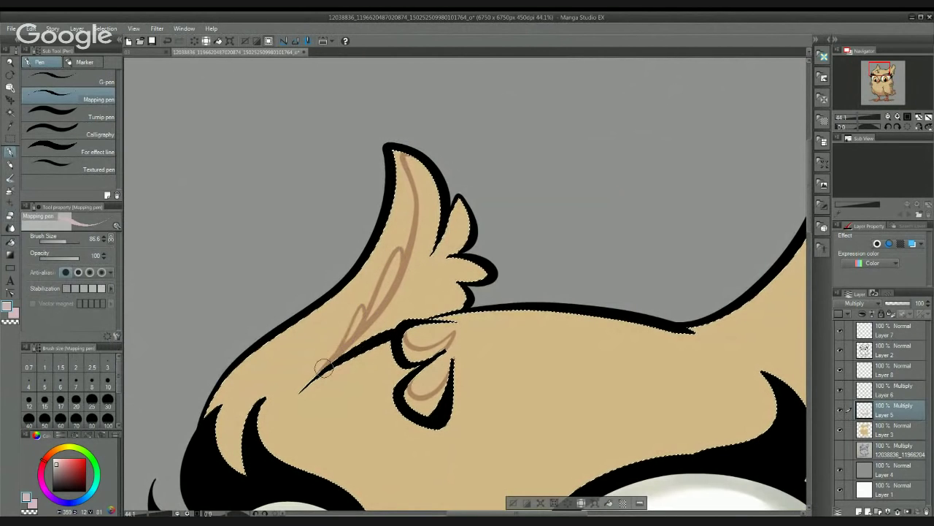
Step: Fill the outlined shadow areas of the left ear tuft and the two small forehead feathers with brown
left_click_drag(425, 293, 433, 252)
key("g")
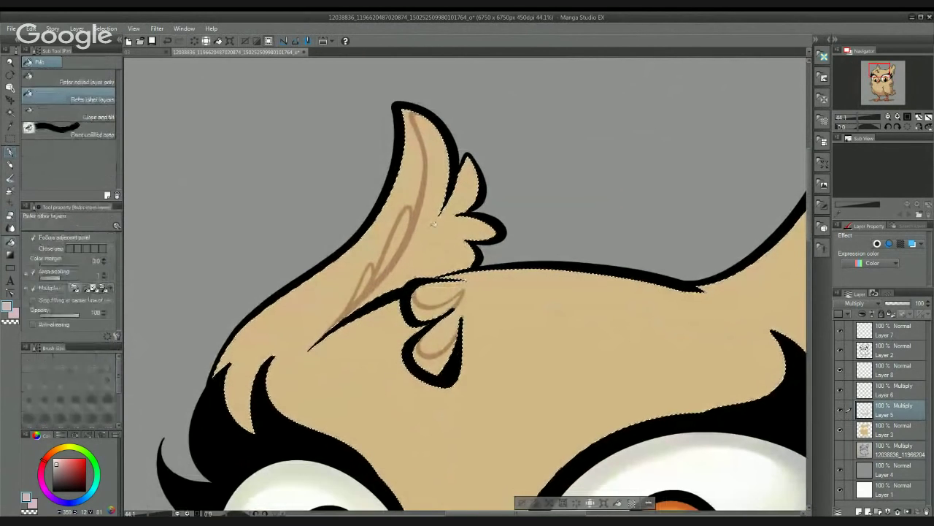
left_click(396, 267)
left_click(364, 283)
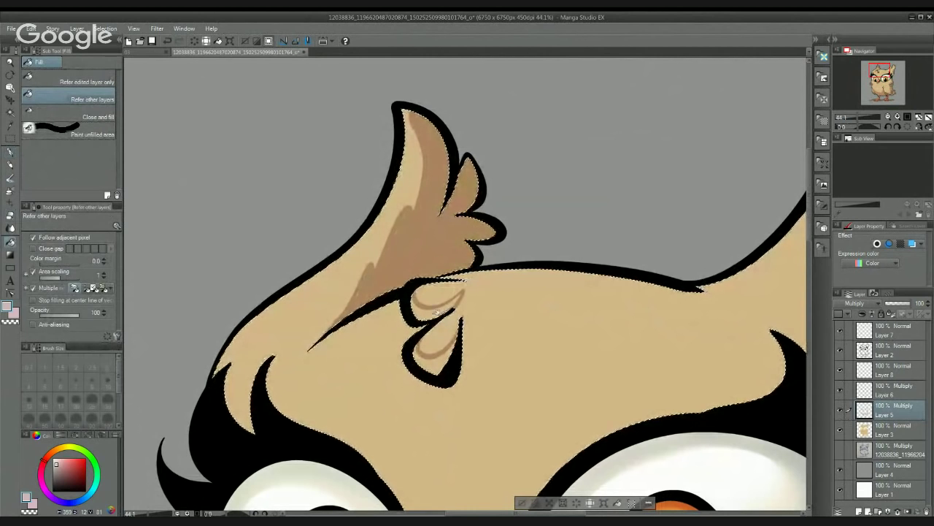
left_click(433, 312)
left_click(435, 361)
Step: Outline a zigzag shadow edge with the Mapping pen from the right ear's smaller tip down to the eyelashes
scroll(504, 268, "down", 4)
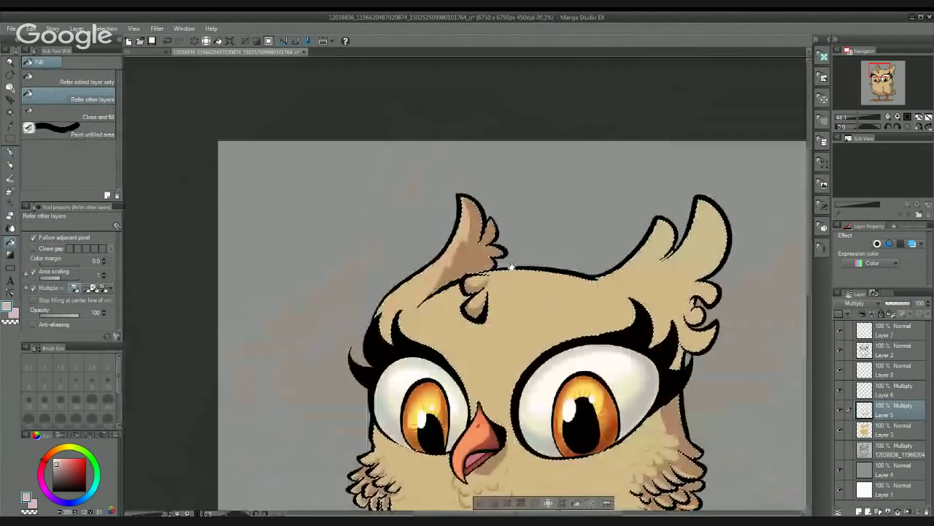
left_click_drag(540, 252, 375, 191)
key("p")
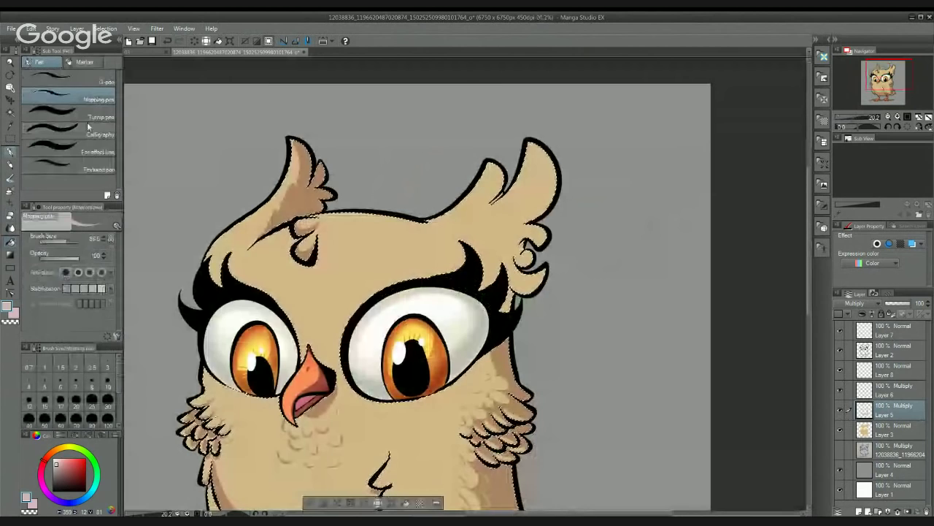
scroll(486, 203, "up", 2)
scroll(486, 204, "up", 3)
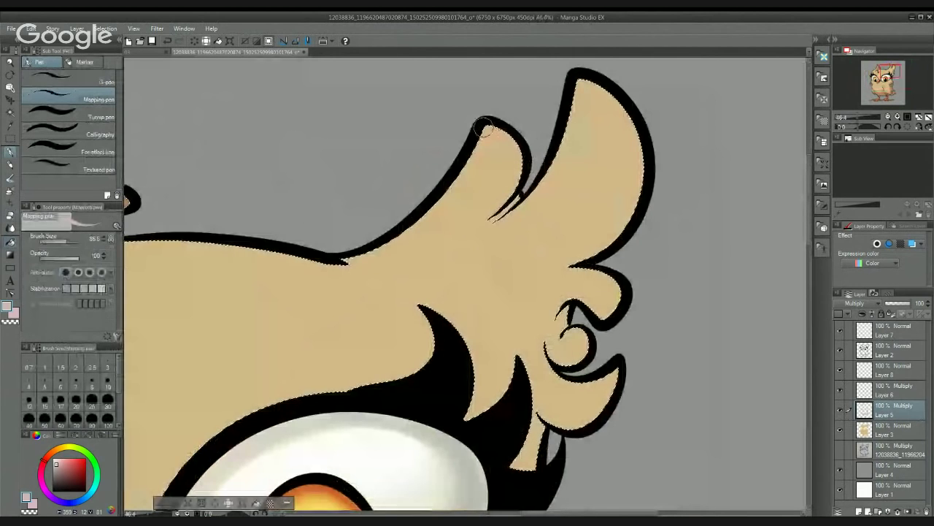
mouse_move(489, 124)
left_mouse_down()
mouse_move(507, 156)
mouse_move(479, 212)
mouse_move(434, 254)
mouse_move(526, 225)
mouse_move(528, 252)
mouse_move(492, 291)
mouse_move(455, 305)
mouse_move(506, 309)
mouse_move(511, 330)
mouse_move(459, 382)
mouse_move(496, 241)
mouse_move(563, 324)
left_mouse_up()
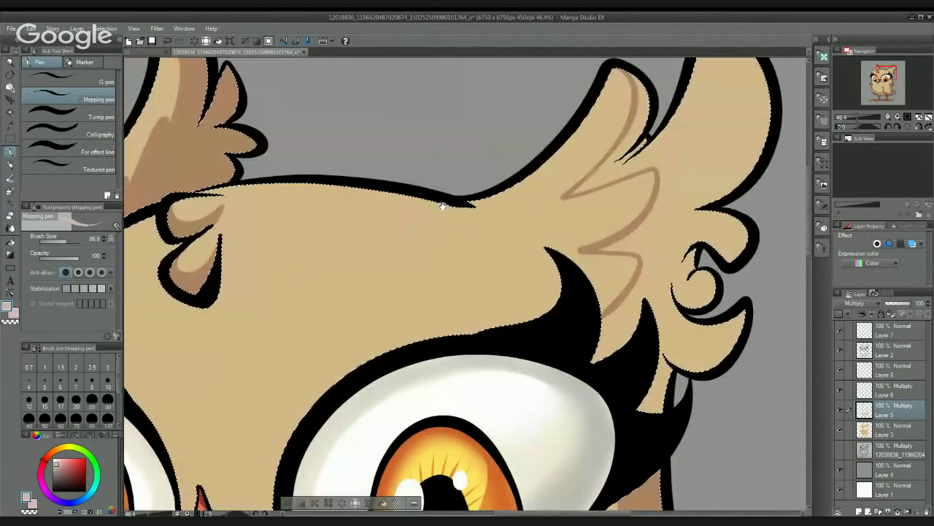
Step: Paint a tapered shadow on the forehead beside the right ear and fill the ear's outlined shadow area with brown
mouse_move(387, 192)
left_mouse_down()
mouse_move(457, 220)
mouse_move(501, 260)
mouse_move(475, 225)
mouse_move(390, 189)
mouse_move(424, 198)
mouse_move(487, 242)
left_mouse_up()
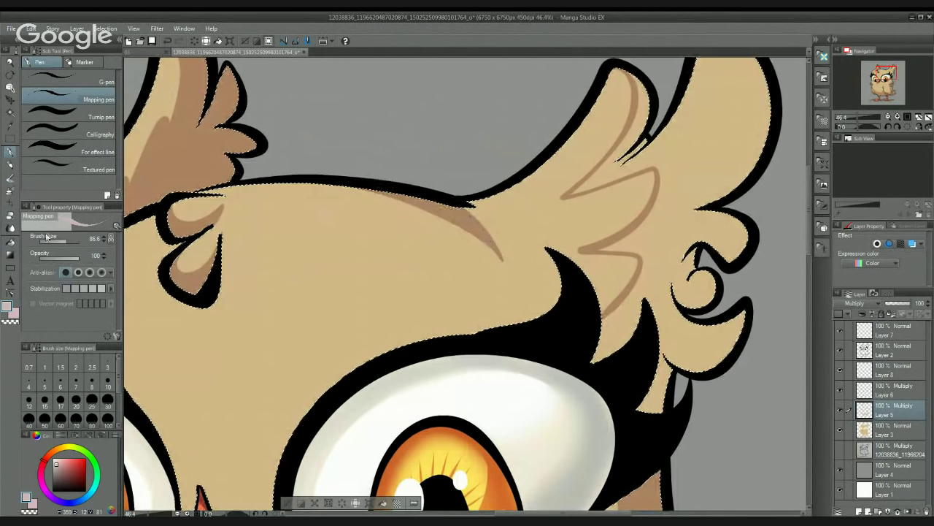
left_click(10, 242)
left_click(673, 220)
Step: Erase a long curved highlight into the large feather of the right ear with the Hard eraser, redoing unsatisfactory strokes
left_click_drag(652, 205, 499, 241)
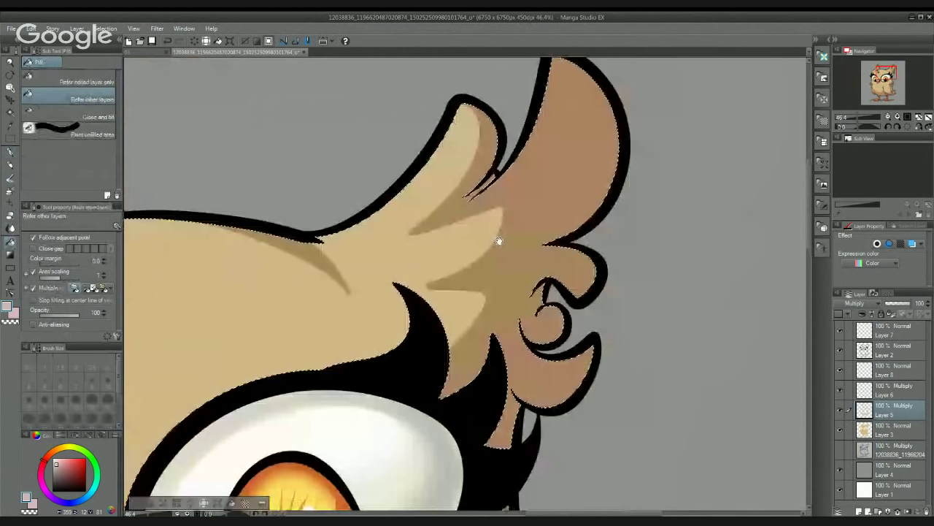
scroll(499, 241, "down", 2)
key("e")
scroll(428, 181, "up", 3)
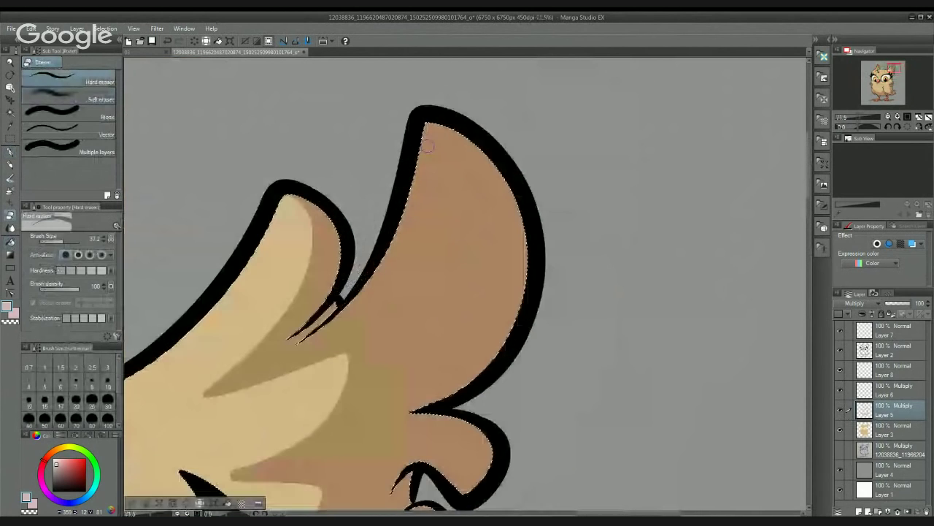
mouse_move(428, 146)
left_mouse_down()
mouse_move(407, 249)
mouse_move(380, 292)
left_mouse_up()
key("ctrl+z")
mouse_move(431, 124)
left_mouse_down()
mouse_move(406, 235)
mouse_move(343, 323)
mouse_move(425, 266)
mouse_move(456, 206)
mouse_move(446, 143)
mouse_move(423, 201)
left_mouse_up()
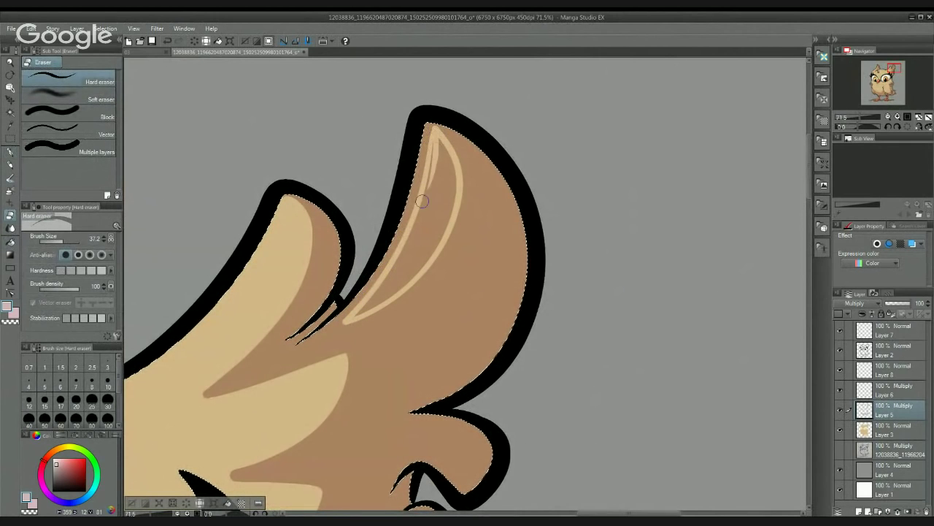
key("ctrl+z")
mouse_move(437, 137)
left_mouse_down()
mouse_move(416, 230)
mouse_move(357, 314)
mouse_move(400, 260)
mouse_move(364, 309)
mouse_move(424, 204)
left_mouse_up()
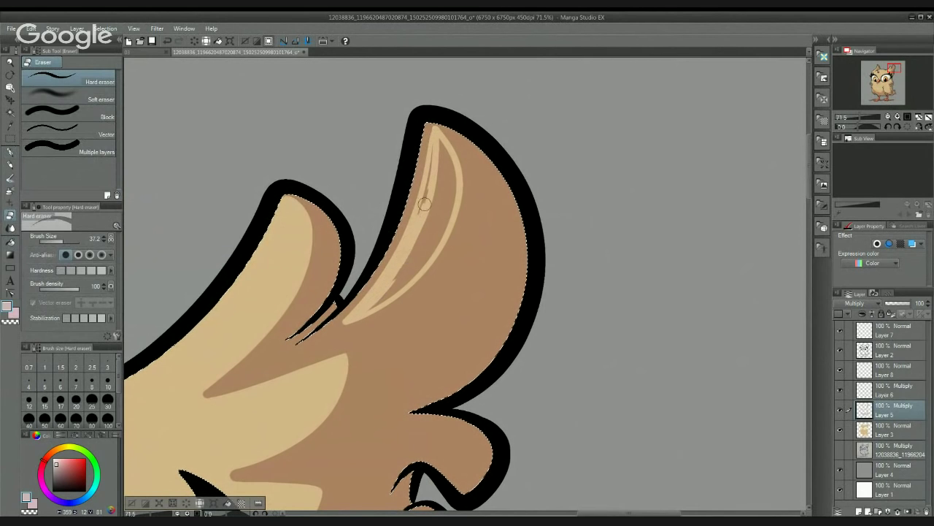
mouse_move(431, 141)
left_mouse_down()
mouse_move(416, 205)
mouse_move(434, 141)
mouse_move(410, 252)
mouse_move(436, 214)
mouse_move(411, 262)
mouse_move(366, 311)
mouse_move(422, 263)
mouse_move(430, 233)
mouse_move(395, 286)
mouse_move(427, 243)
mouse_move(444, 155)
mouse_move(426, 243)
mouse_move(452, 160)
mouse_move(444, 232)
mouse_move(453, 202)
mouse_move(516, 166)
left_mouse_up()
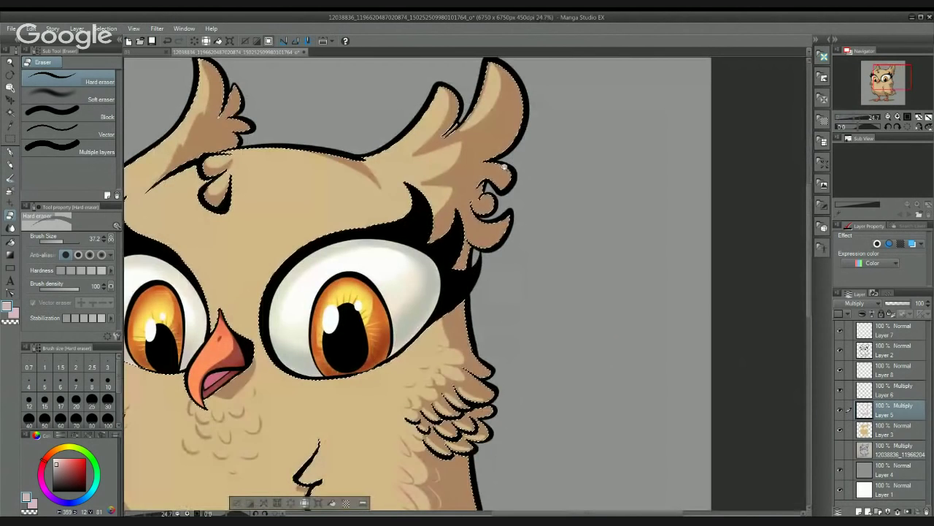
Step: Erase a curved highlight into the right ear's upper side curl and an oval highlight into the round curl below it
scroll(504, 167, "up", 3)
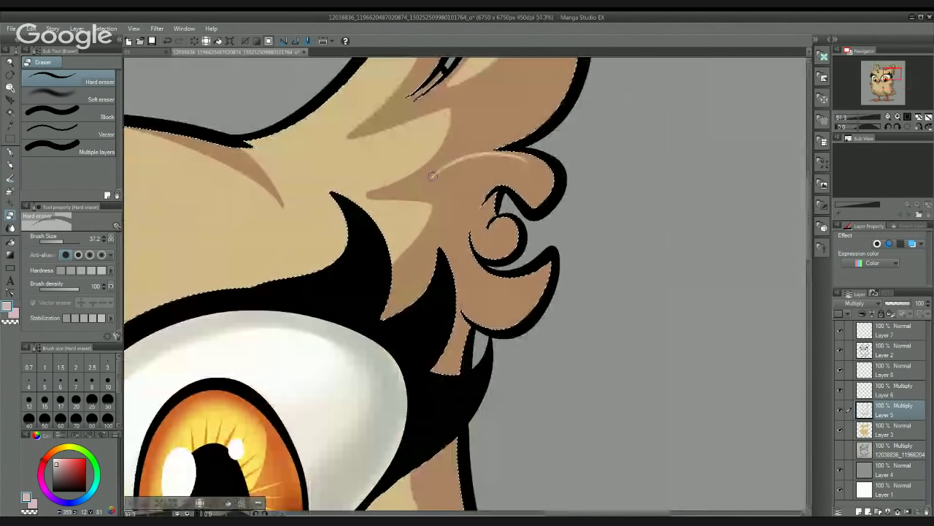
mouse_move(463, 167)
left_mouse_down()
mouse_move(533, 171)
mouse_move(462, 171)
mouse_move(468, 155)
mouse_move(427, 167)
mouse_move(531, 157)
mouse_move(479, 156)
mouse_move(431, 178)
mouse_move(516, 156)
mouse_move(580, 164)
mouse_move(550, 155)
mouse_move(592, 165)
mouse_move(548, 100)
left_mouse_up()
scroll(457, 165, "up", 3)
mouse_move(499, 182)
left_mouse_down()
mouse_move(495, 206)
mouse_move(497, 187)
mouse_move(475, 207)
mouse_move(473, 221)
mouse_move(497, 187)
left_mouse_up()
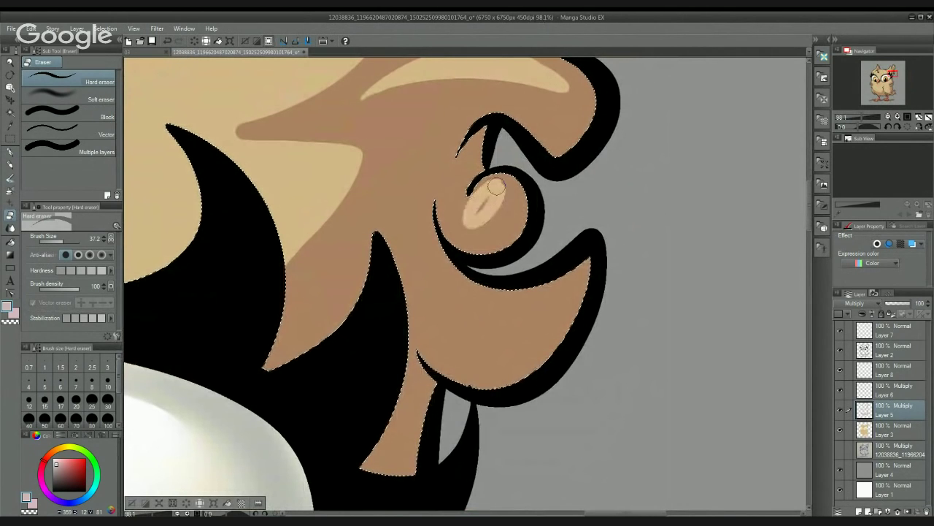
scroll(486, 248, "down", 3)
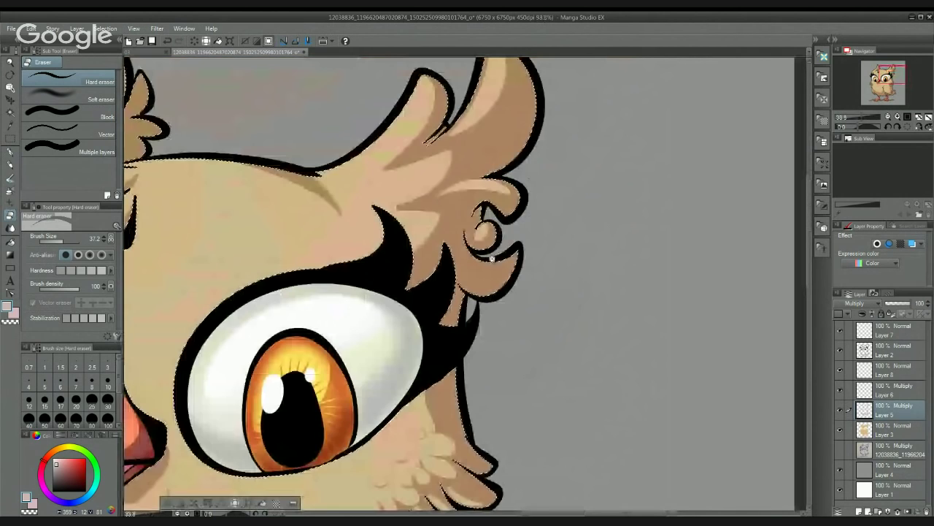
scroll(491, 258, "down", 3)
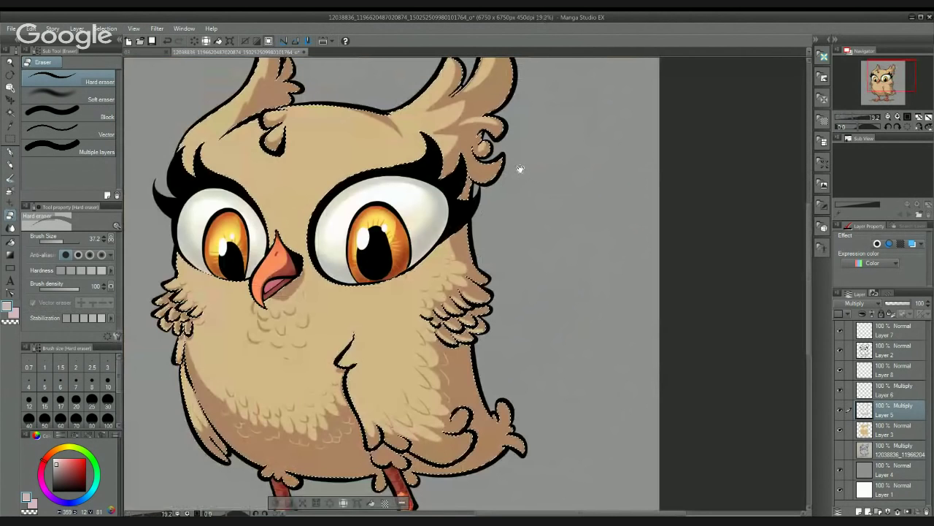
Step: Outline scalloped cast shadows around the two small forehead feathers with the Mapping pen and fill them with brown
mouse_move(273, 143)
left_mouse_down()
mouse_move(395, 122)
mouse_move(397, 217)
left_mouse_up()
scroll(395, 121, "up", 3)
left_click(15, 153)
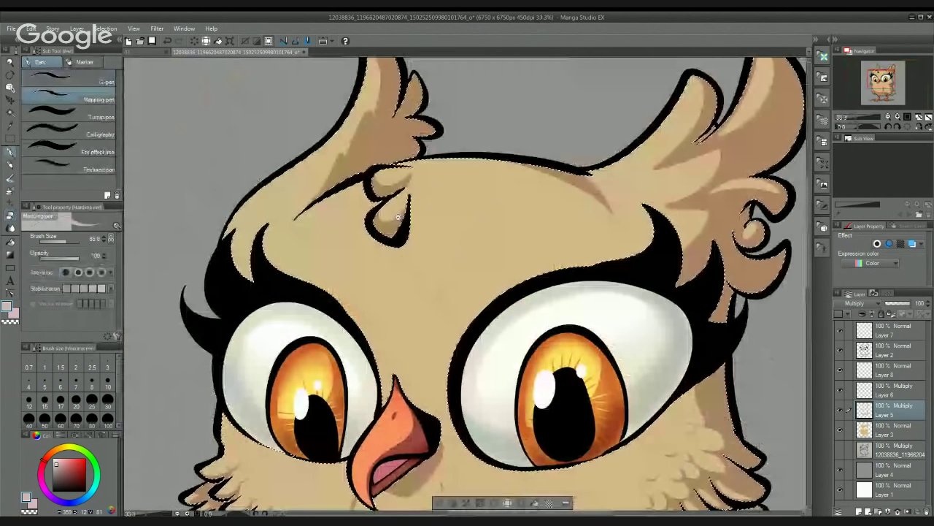
scroll(398, 217, "up", 1)
mouse_move(349, 183)
left_mouse_down()
mouse_move(377, 269)
mouse_move(394, 276)
mouse_move(427, 259)
mouse_move(428, 237)
mouse_move(446, 225)
mouse_move(433, 189)
left_mouse_up()
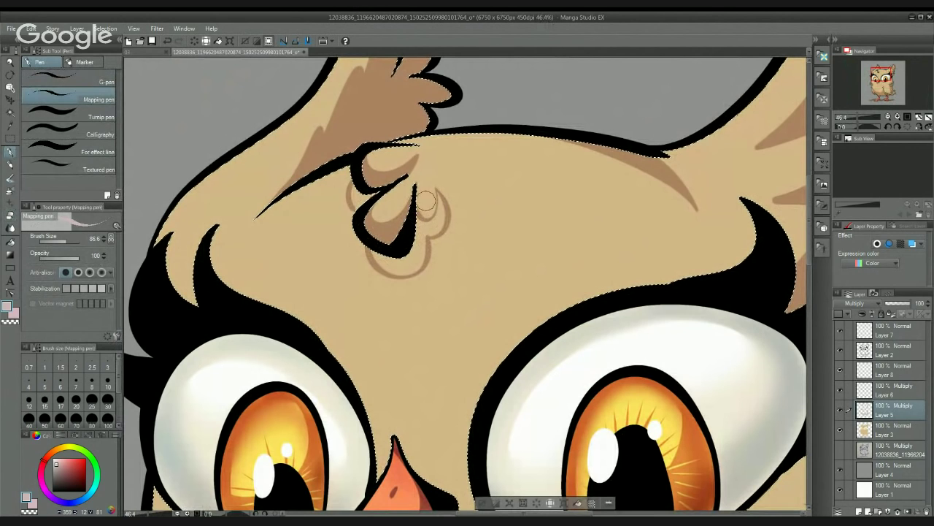
key("g")
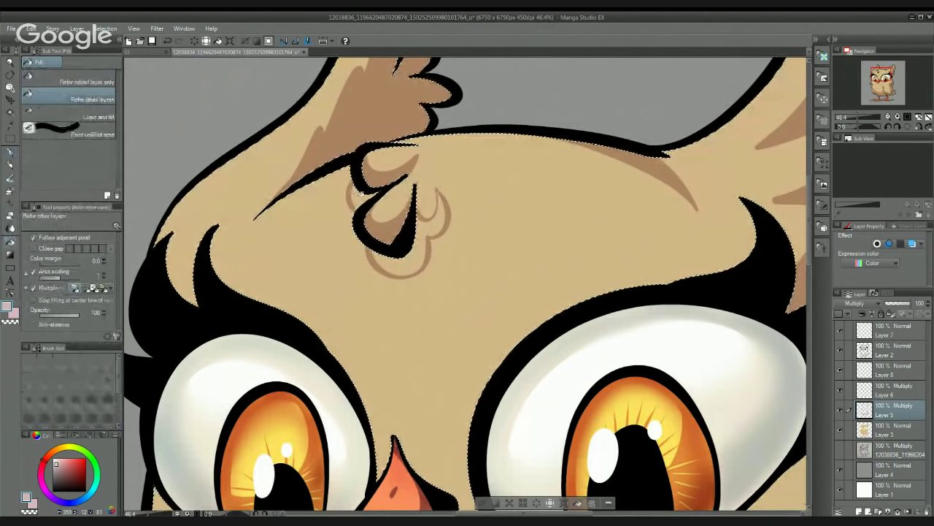
left_click(352, 199)
left_click(419, 252)
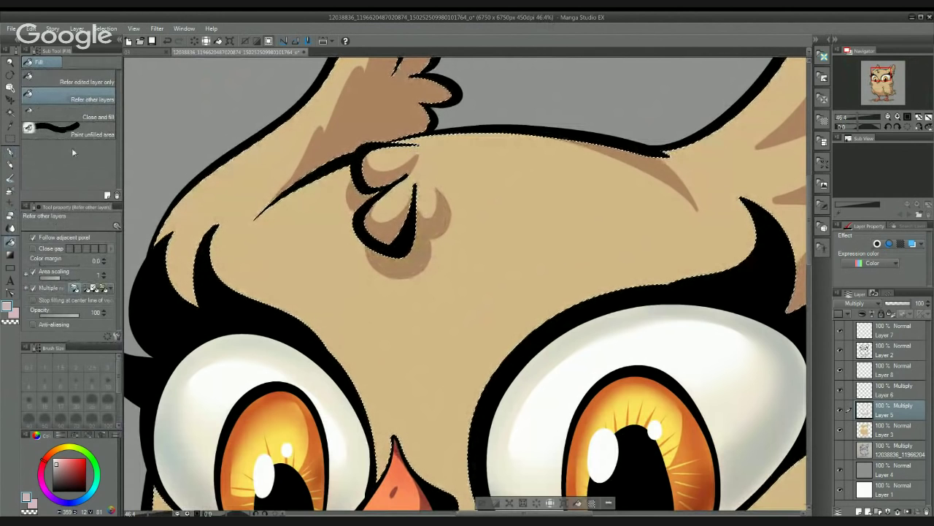
Step: Draw a few small curved feather marks on the left side of the owl's chest with the Mapping pen
key("p")
scroll(475, 154, "down", 1)
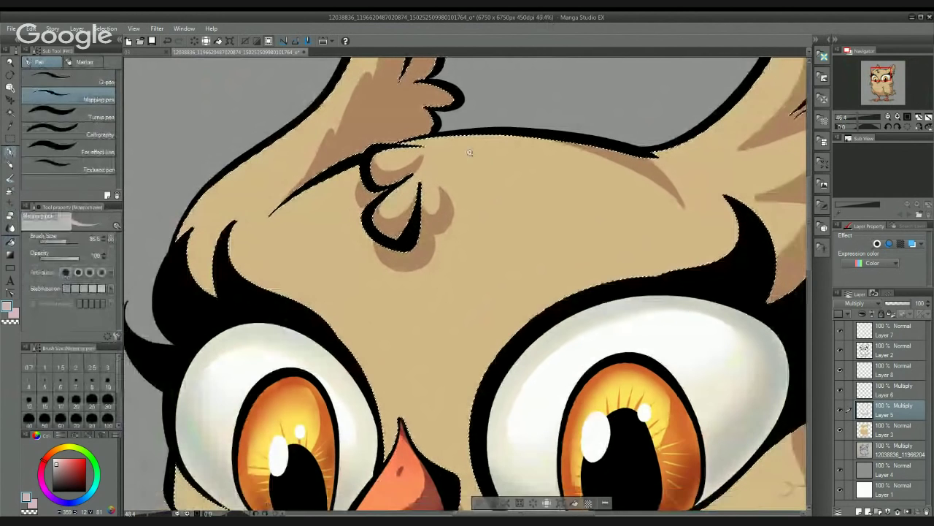
scroll(470, 152, "down", 5)
scroll(442, 161, "up", 3)
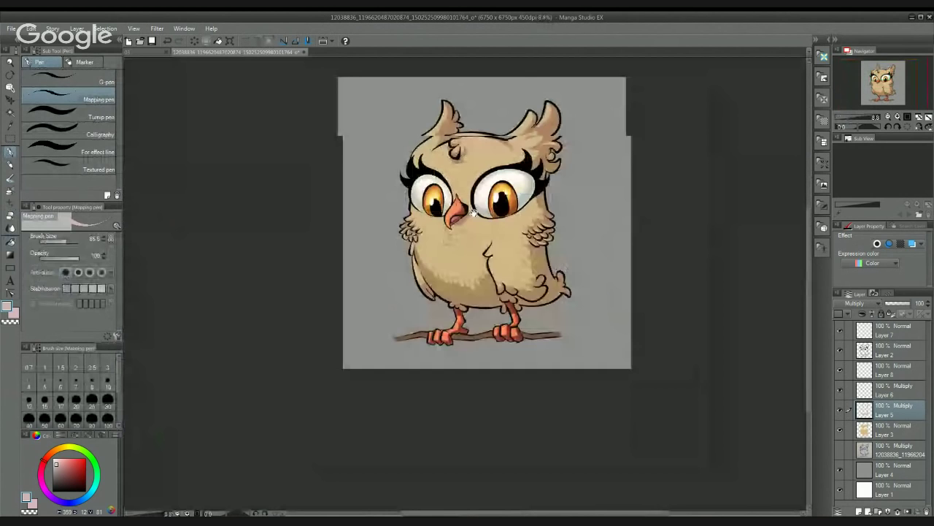
scroll(441, 161, "up", 1)
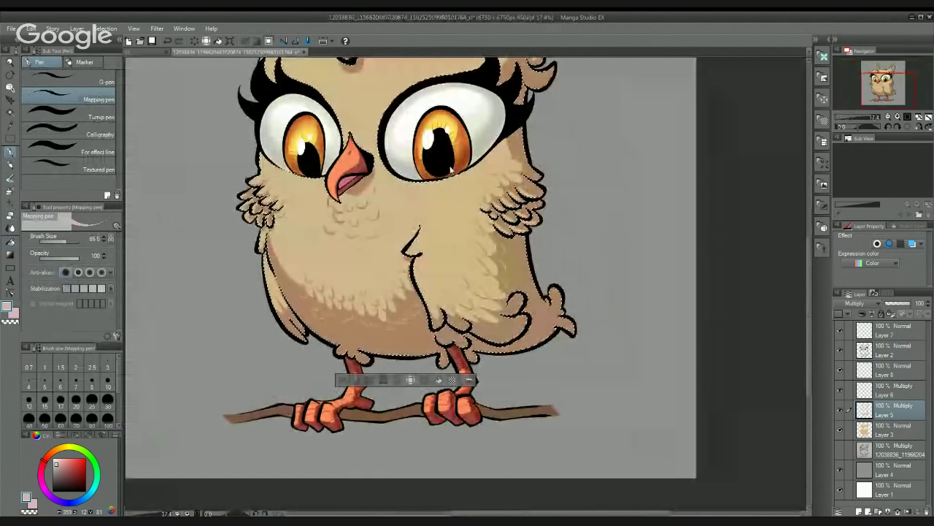
mouse_move(359, 124)
left_mouse_down()
mouse_move(420, 184)
mouse_move(430, 240)
mouse_move(447, 46)
left_mouse_up()
scroll(437, 176, "up", 2)
scroll(320, 212, "up", 3)
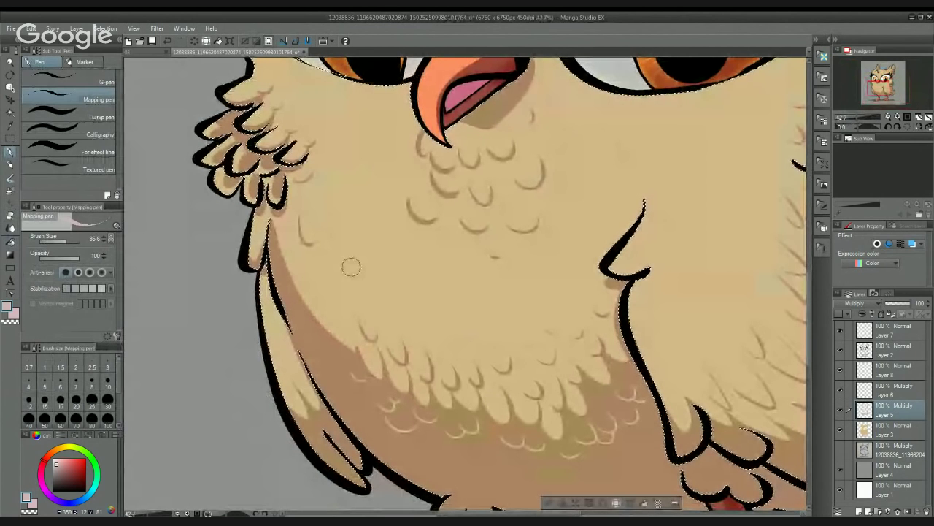
left_click_drag(421, 273, 360, 243)
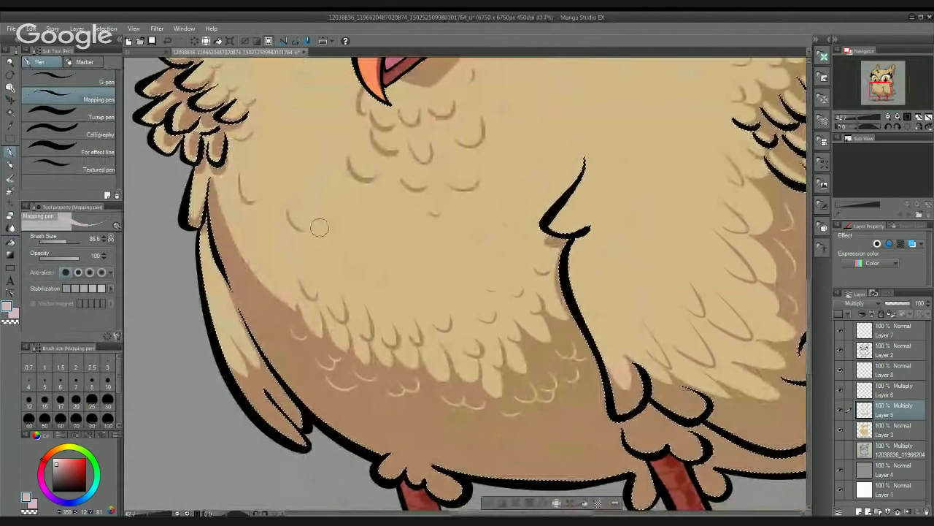
left_click_drag(272, 283, 296, 278)
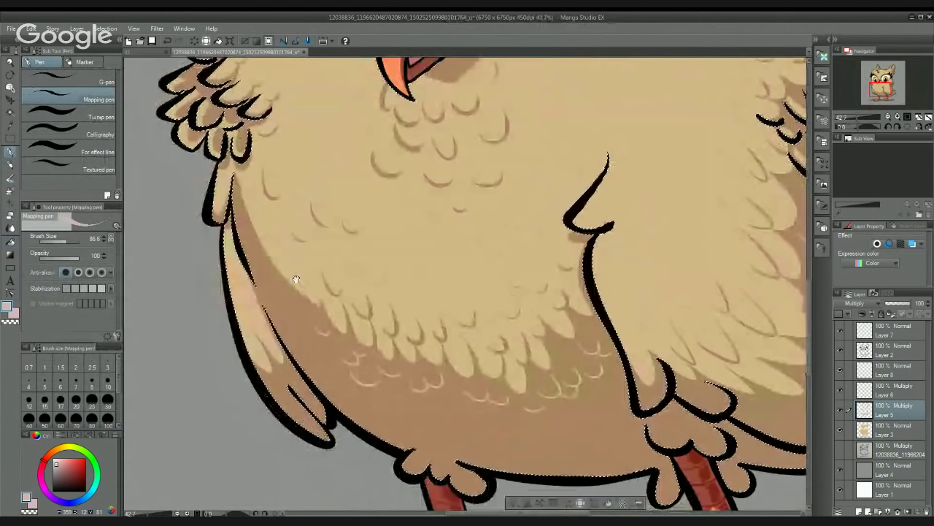
Step: Erase feather-shaped notches into the left edge of the belly shadow with the Hard eraser, redoing the first stroke
key("e")
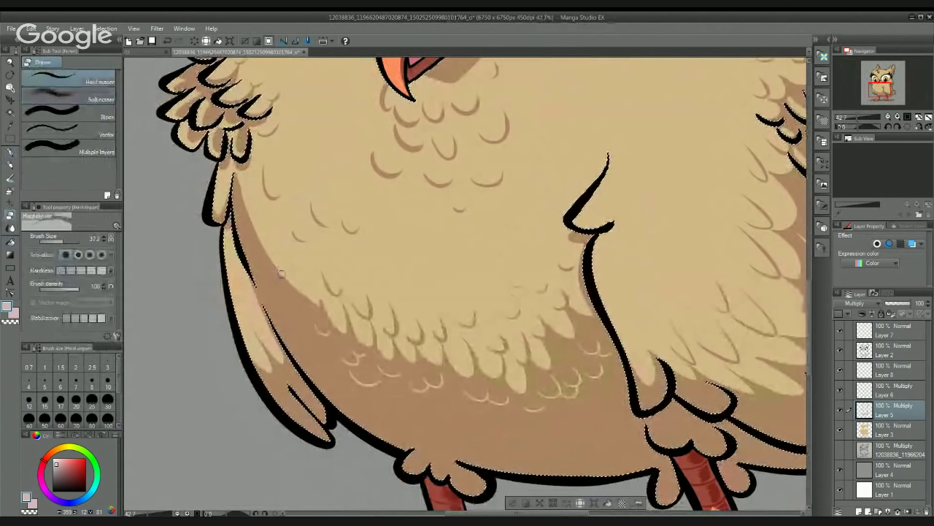
scroll(281, 274, "up", 2)
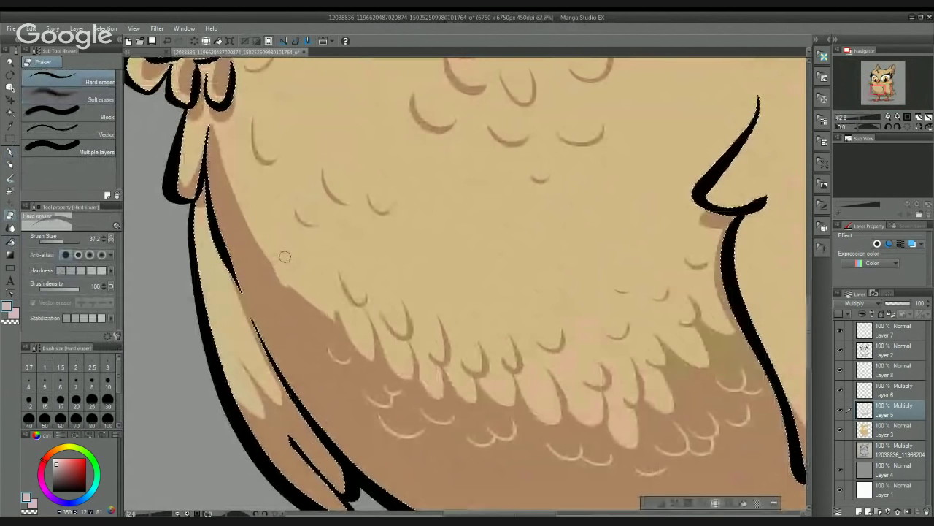
left_click_drag(273, 267, 289, 282)
key("ctrl+z")
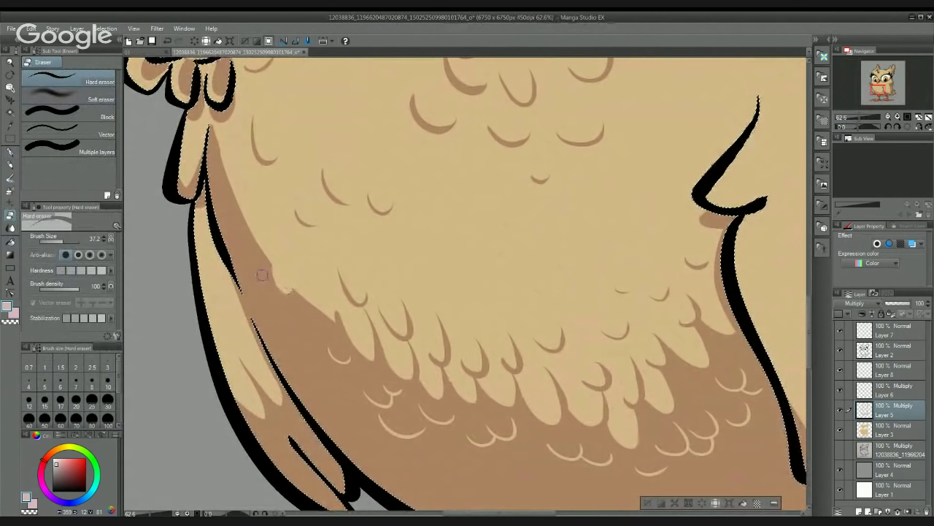
mouse_move(251, 252)
left_mouse_down()
mouse_move(264, 276)
mouse_move(274, 271)
mouse_move(265, 291)
mouse_move(272, 308)
mouse_move(313, 311)
mouse_move(306, 291)
mouse_move(323, 276)
left_mouse_up()
scroll(305, 290, "down", 3)
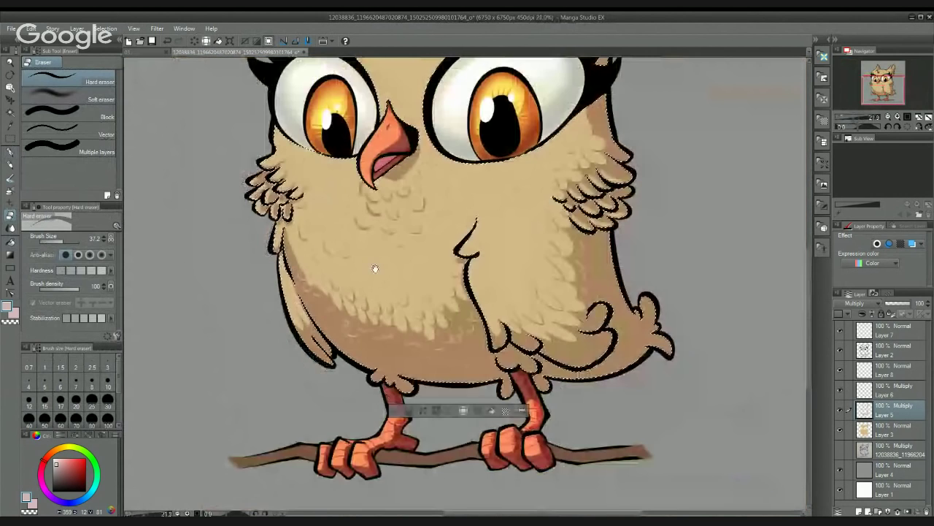
Step: Outline small pointed shadows beside the left eye's upper eyelashes with the Mapping pen
left_click_drag(444, 348, 382, 248)
left_click_drag(589, 152, 561, 291)
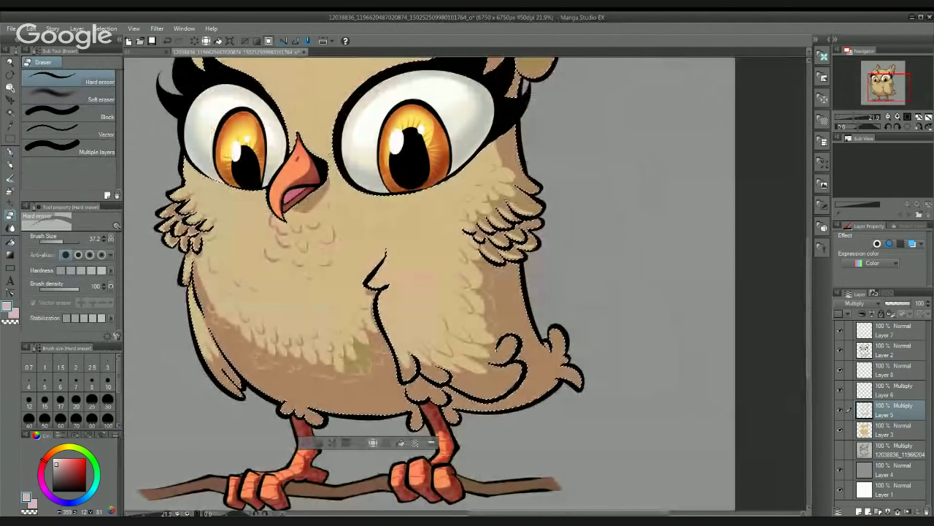
left_click_drag(331, 117, 381, 251)
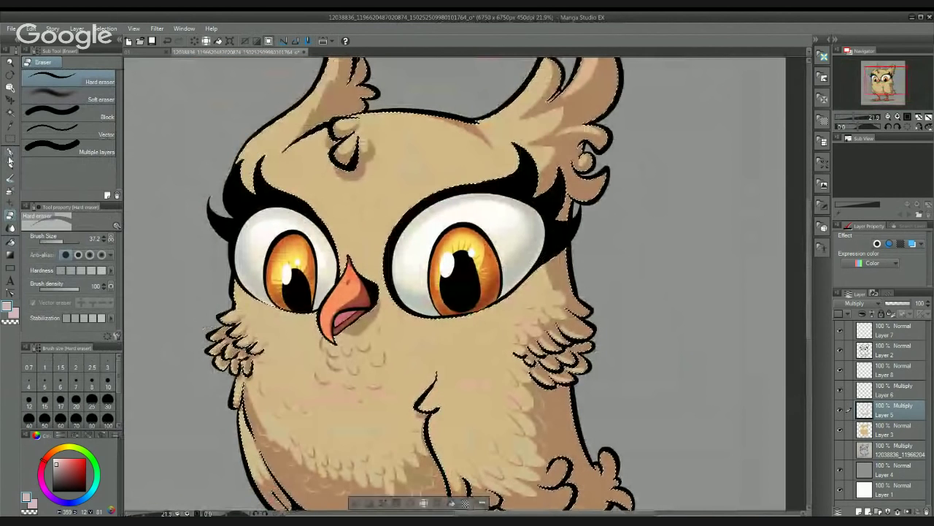
key("p")
scroll(341, 210, "up", 3)
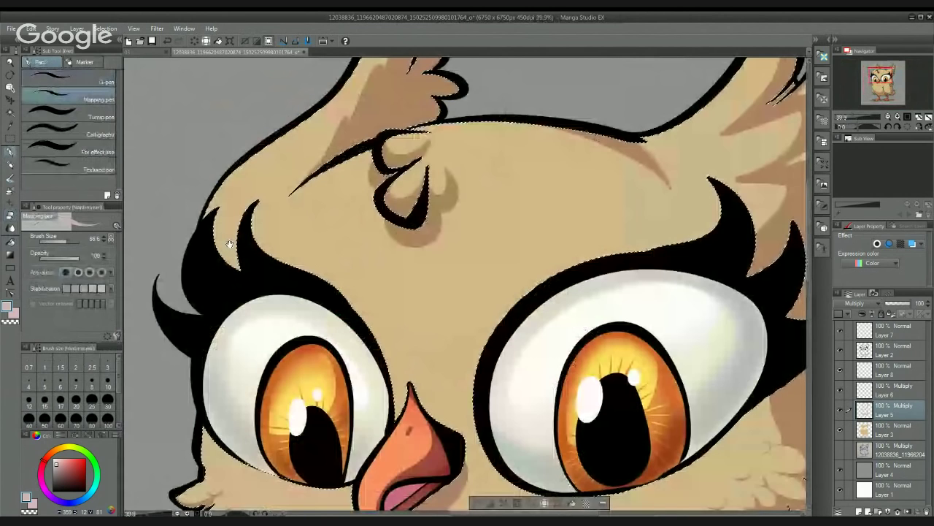
mouse_move(220, 247)
left_mouse_down()
mouse_move(231, 211)
mouse_move(238, 248)
mouse_move(271, 218)
mouse_move(293, 263)
left_mouse_up()
left_click_drag(350, 303, 369, 315)
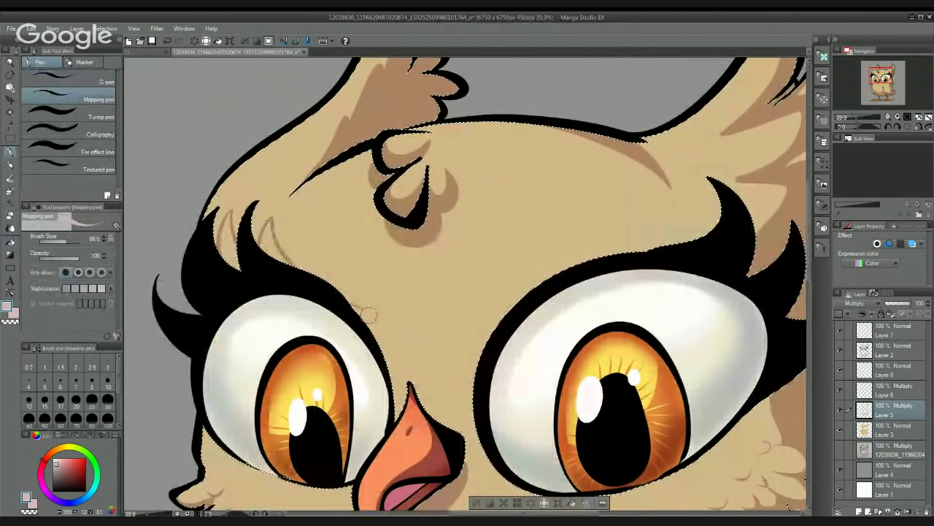
mouse_move(428, 317)
left_mouse_down()
mouse_move(378, 273)
mouse_move(264, 270)
left_mouse_up()
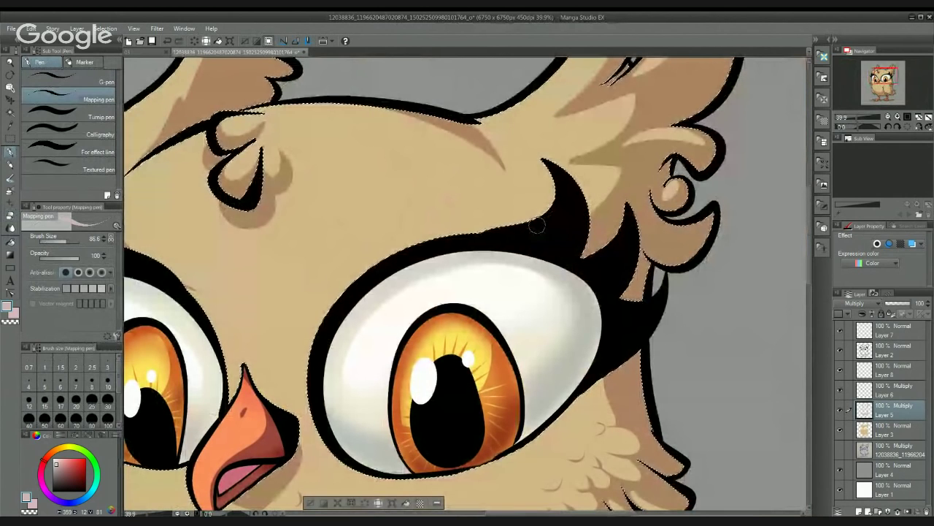
left_click_drag(570, 175, 589, 211)
mouse_move(570, 238)
left_mouse_down()
mouse_move(560, 202)
mouse_move(738, 180)
left_mouse_up()
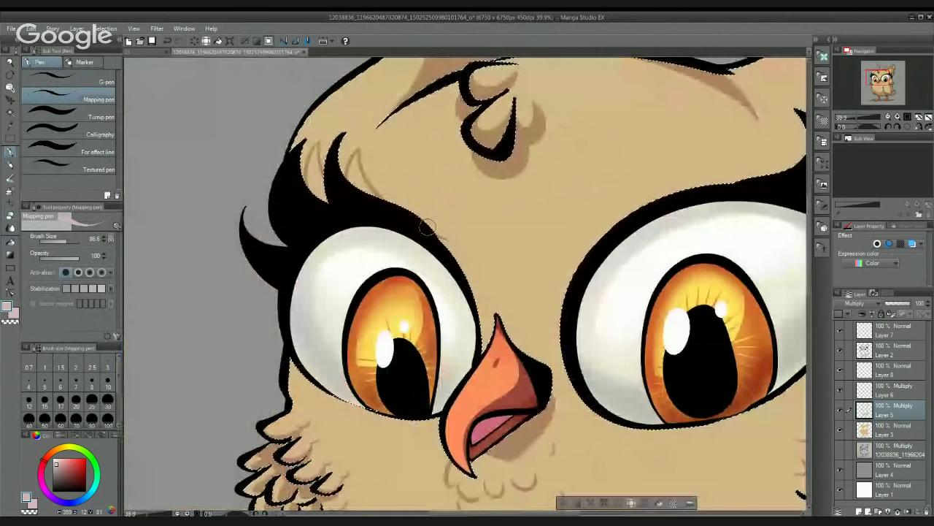
Step: Remove the stray mark above the left eye and fill the outlined eyelash shadows with brown
key("e")
key("p")
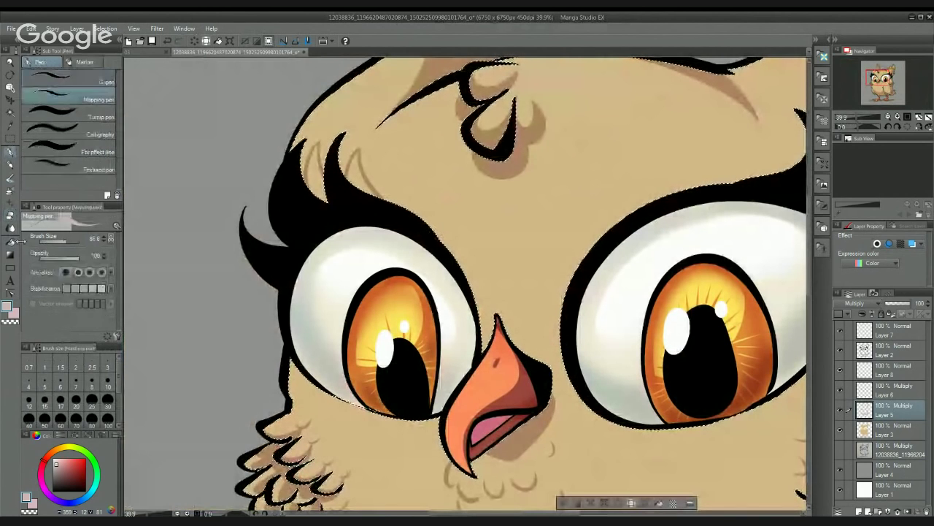
key("g")
left_click(314, 173)
left_click(354, 180)
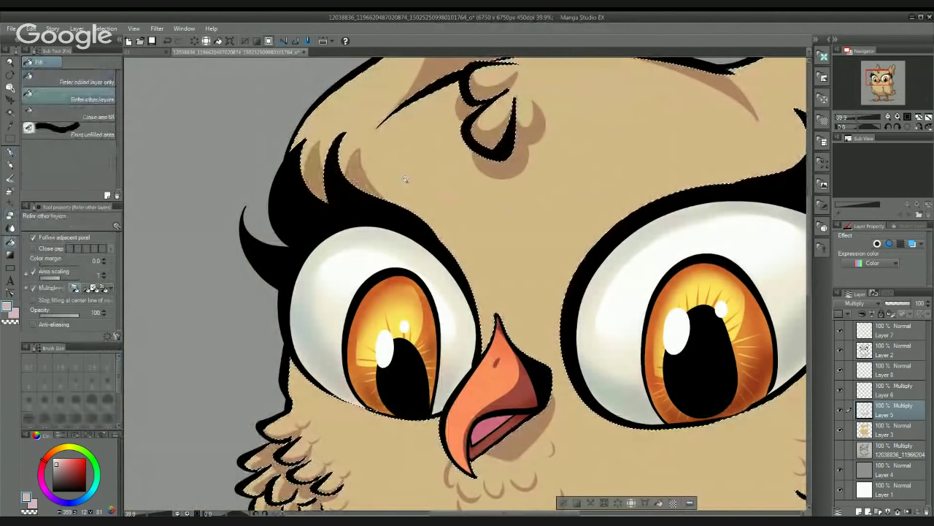
left_click_drag(405, 179, 416, 178)
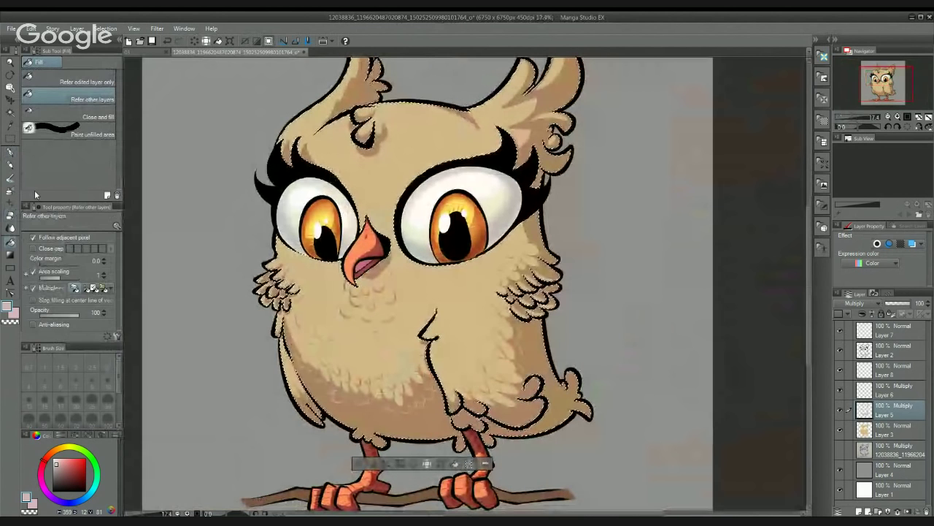
Step: Make the Multiply layer Layer 6 active and choose a pale purple drawing color for the Mapping pen
key("p")
left_click_drag(427, 272, 450, 112)
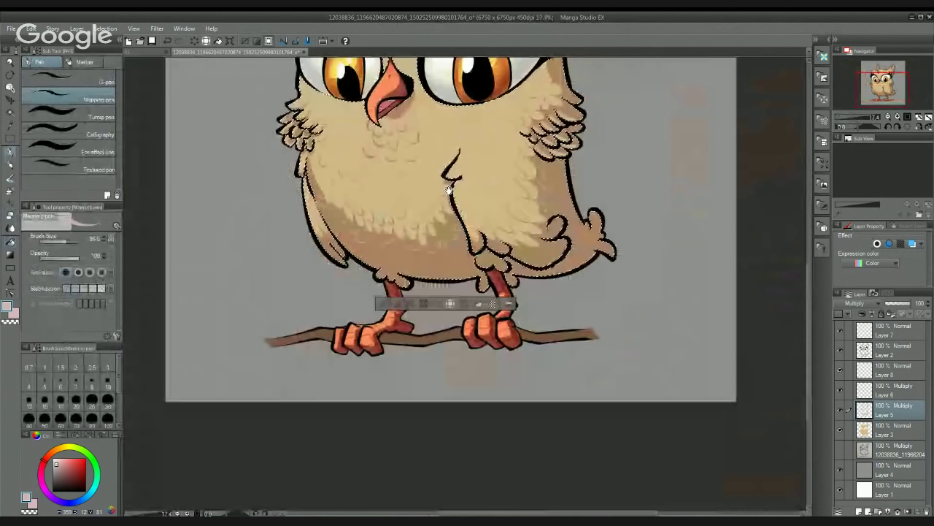
left_click(901, 394)
left_click(900, 394)
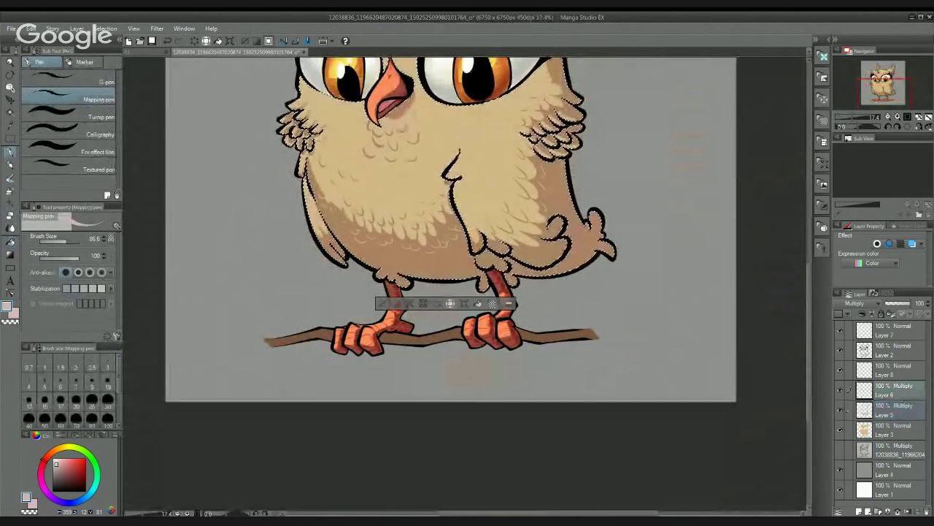
left_click(59, 465)
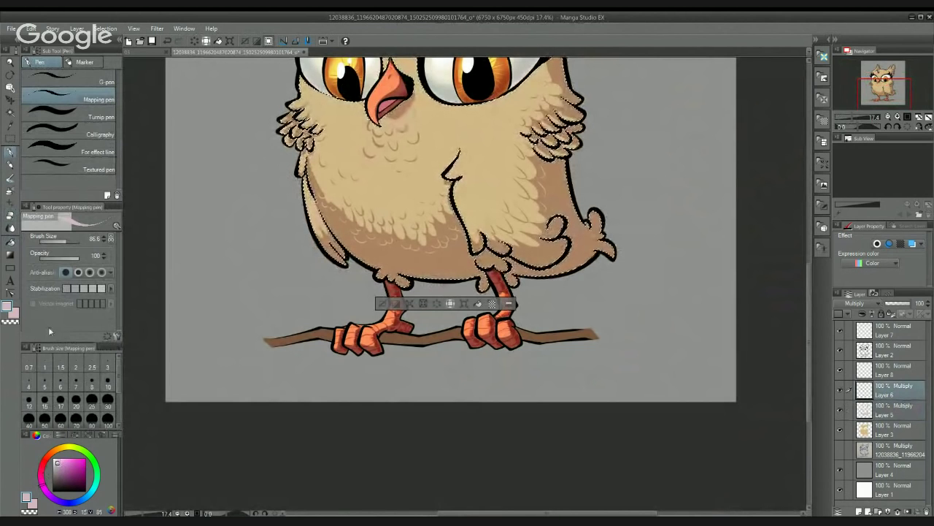
left_click_drag(345, 256, 360, 242)
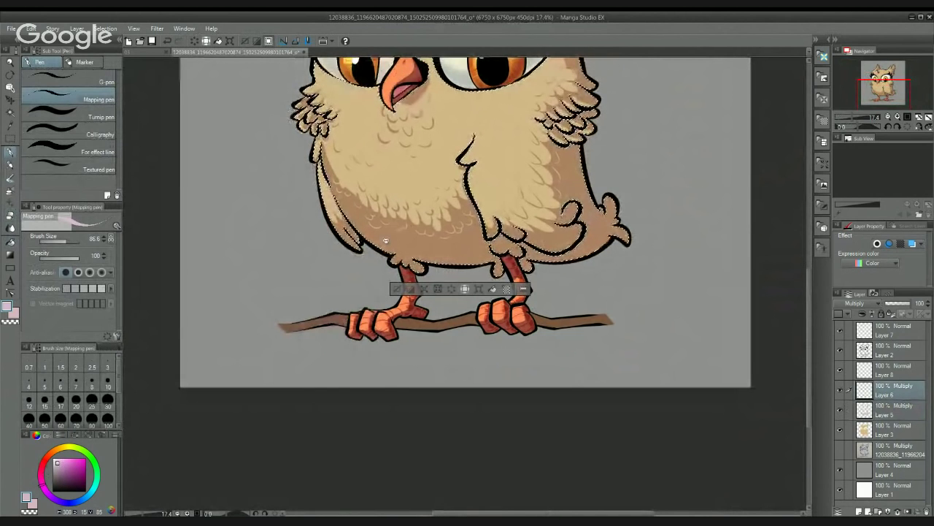
scroll(358, 241, "up", 3)
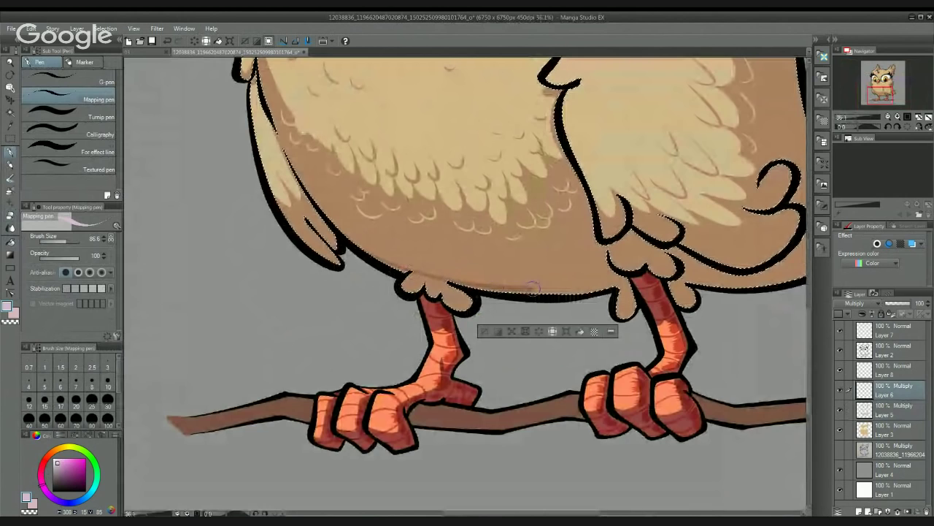
mouse_move(410, 267)
left_mouse_down()
mouse_move(567, 283)
mouse_move(606, 273)
left_mouse_up()
left_click_drag(482, 266, 446, 244)
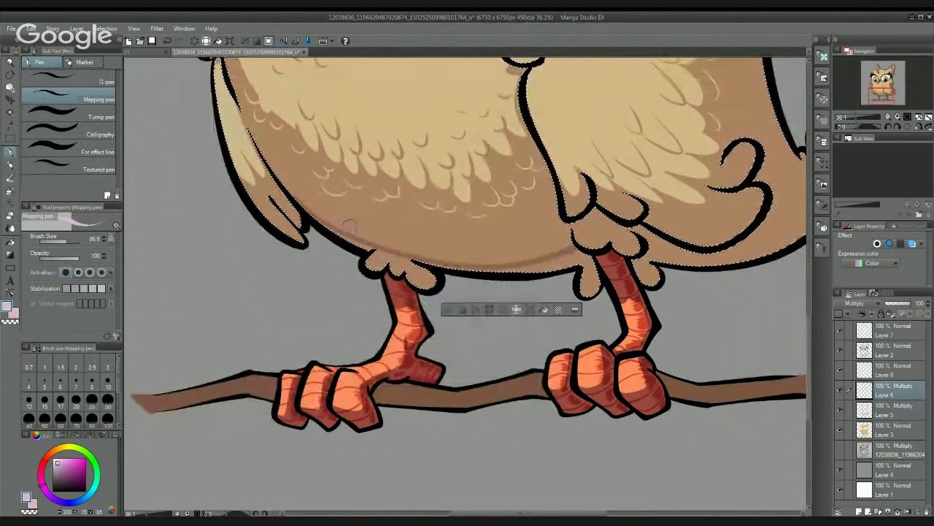
mouse_move(358, 235)
left_mouse_down()
mouse_move(373, 223)
mouse_move(387, 246)
mouse_move(374, 239)
left_mouse_up()
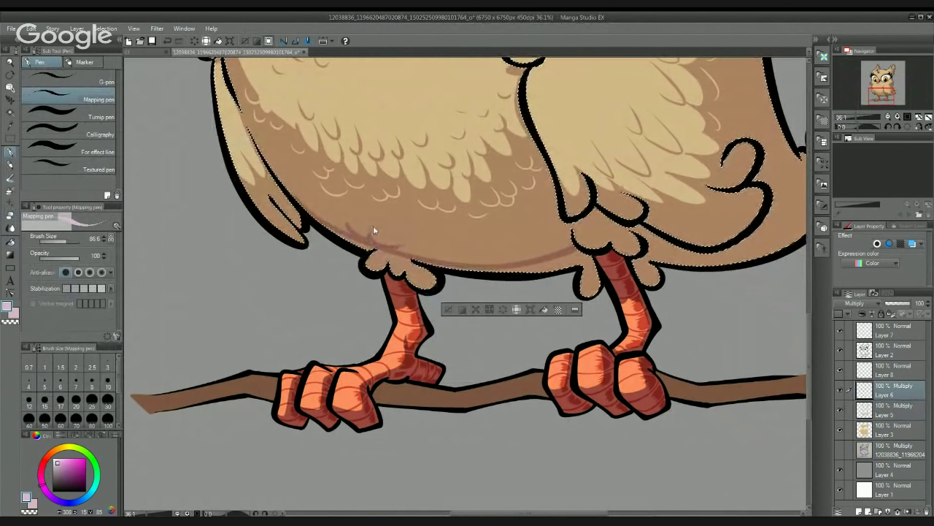
mouse_move(368, 225)
left_mouse_down()
mouse_move(380, 247)
mouse_move(394, 248)
left_mouse_up()
key("ctrl+z")
key("ctrl+z")
key("ctrl+z")
key("ctrl+z")
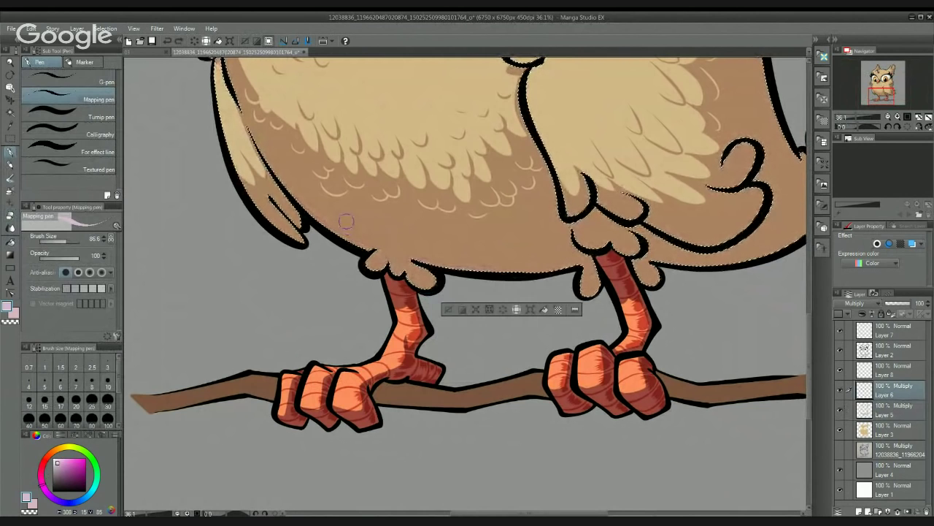
Step: Outline a scalloped feather shadow edge across the lower belly up to the wing with the Mapping pen
mouse_move(349, 223)
left_mouse_down()
mouse_move(376, 222)
mouse_move(393, 252)
mouse_move(400, 230)
mouse_move(372, 232)
mouse_move(388, 247)
mouse_move(401, 236)
mouse_move(393, 227)
mouse_move(430, 234)
left_mouse_up()
key("ctrl+z")
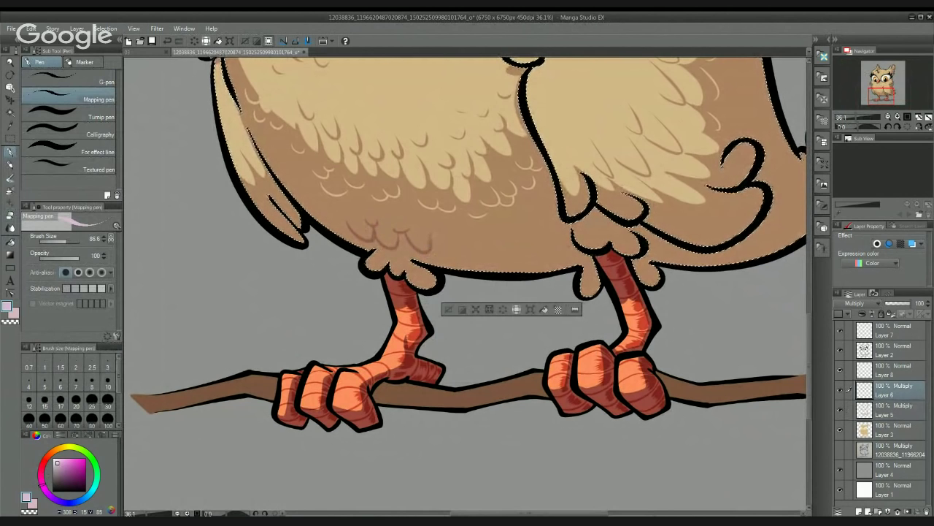
mouse_move(434, 244)
left_mouse_down()
mouse_move(492, 254)
mouse_move(481, 230)
mouse_move(505, 236)
mouse_move(509, 214)
left_mouse_up()
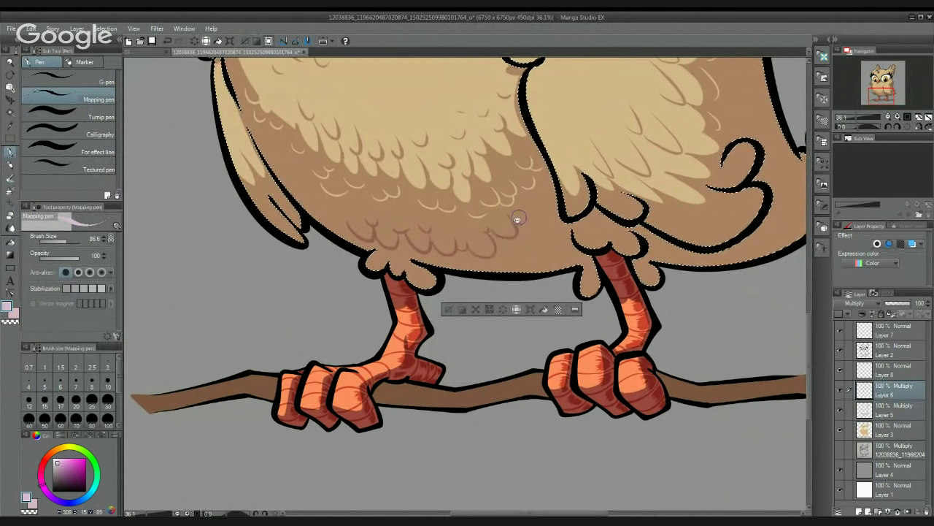
scroll(517, 217, "up", 1)
scroll(534, 214, "up", 1)
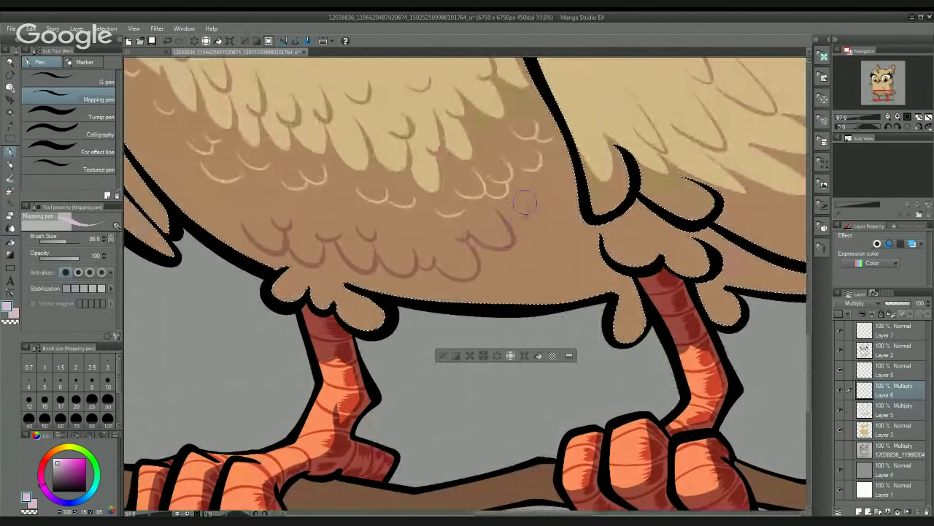
left_click_drag(525, 203, 555, 182)
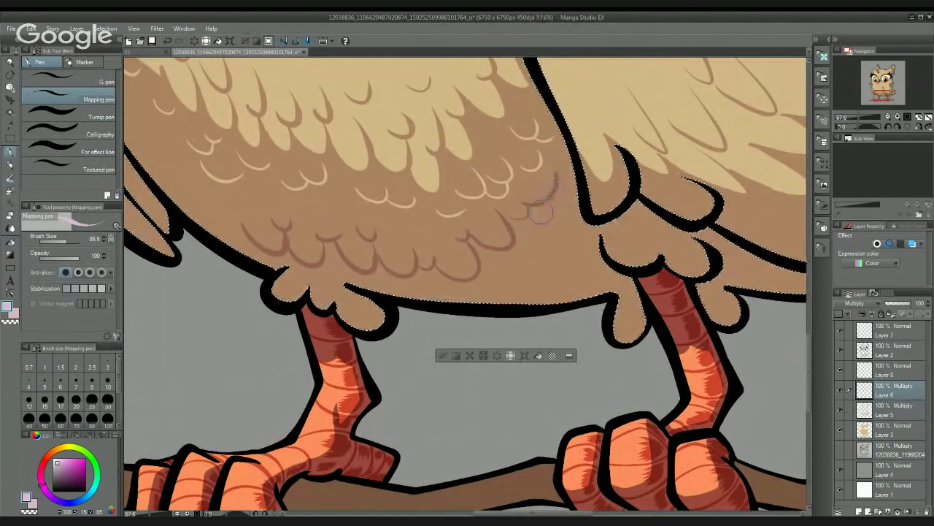
left_click_drag(555, 169, 574, 174)
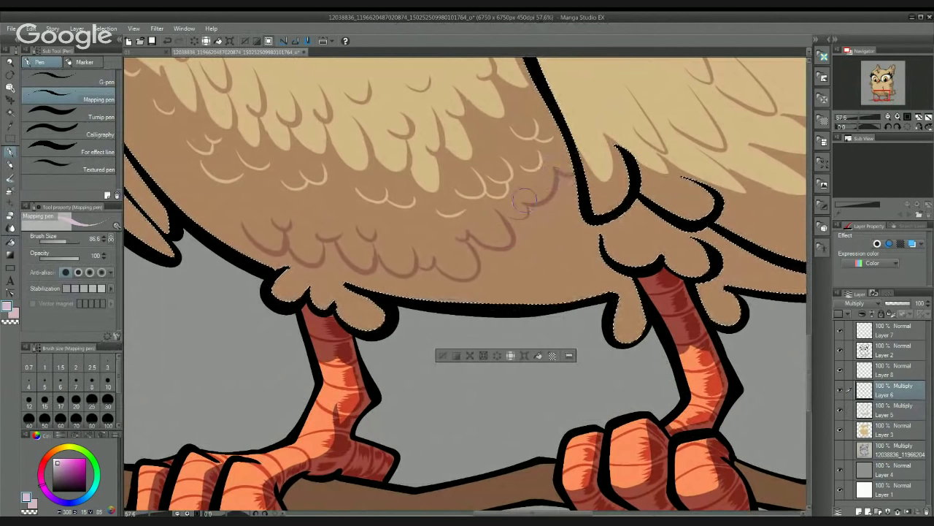
left_click_drag(520, 192, 543, 235)
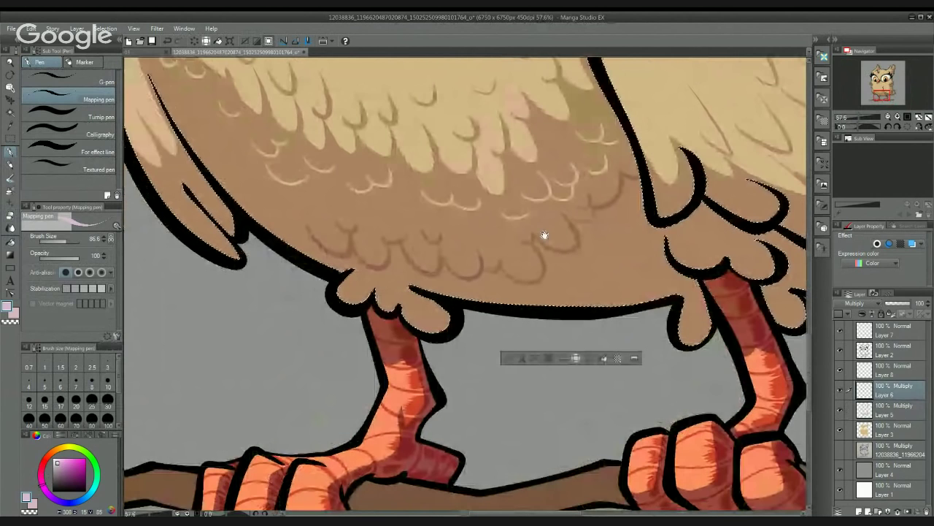
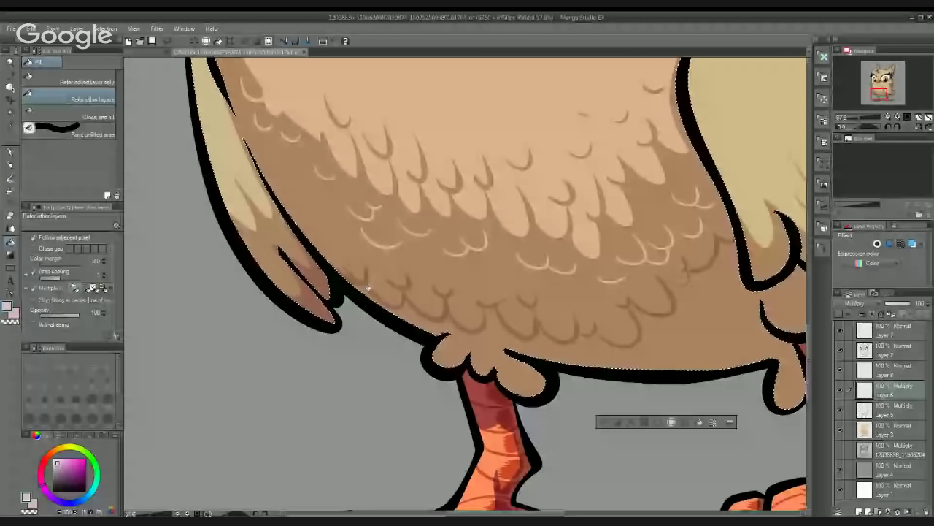
Step: Thicken and join the curved strokes of the belly's feather outline near the wing, redoing one stroke
key("p")
scroll(368, 288, "up", 8)
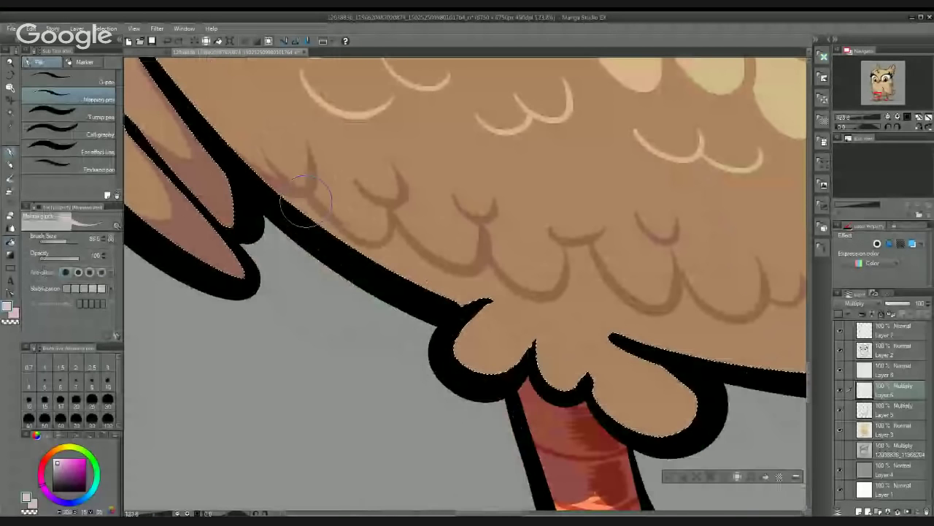
left_click_drag(707, 300, 509, 295)
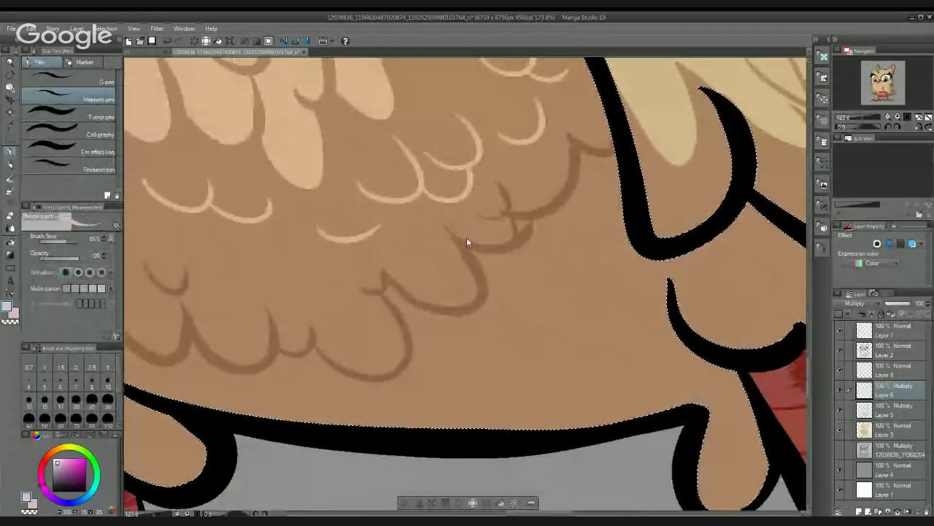
key("ctrl+z")
left_click_drag(466, 237, 512, 216)
Step: Retouch the small feather tips of the belly outline beside the wing, alternating the Hard eraser and the Mapping pen
key("e")
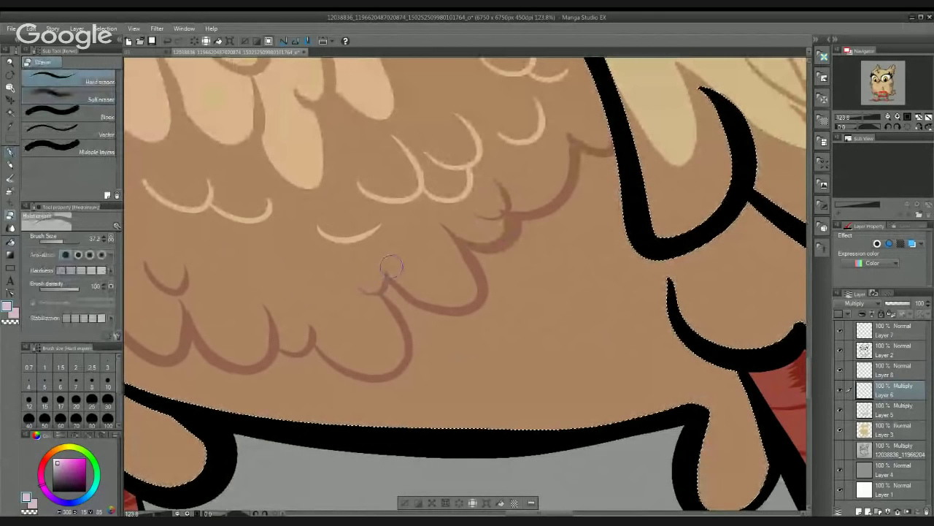
mouse_move(481, 189)
left_mouse_down()
mouse_move(490, 211)
mouse_move(500, 187)
mouse_move(498, 208)
mouse_move(494, 181)
left_mouse_up()
key("p")
key("ctrl+z")
left_click_drag(557, 185, 550, 190)
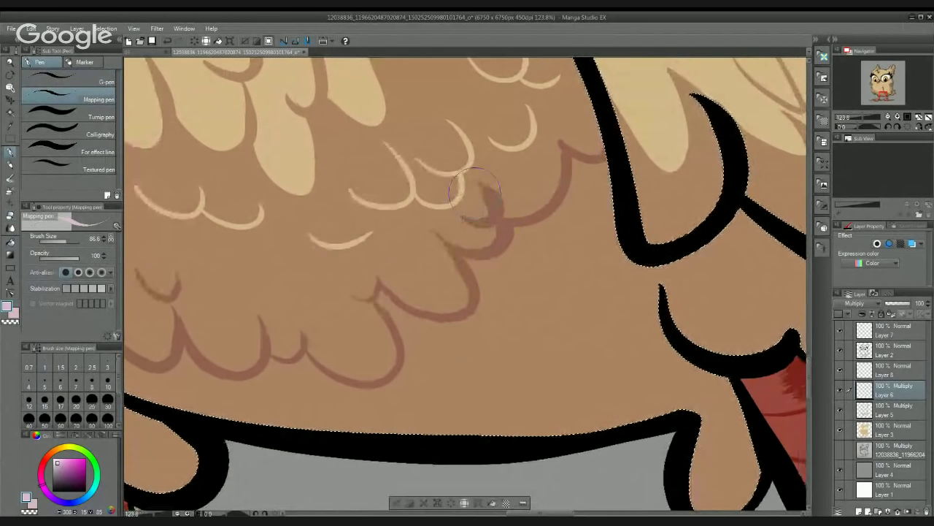
key("e")
mouse_move(485, 208)
left_mouse_down()
mouse_move(489, 190)
mouse_move(485, 197)
left_mouse_up()
key("ctrl+z")
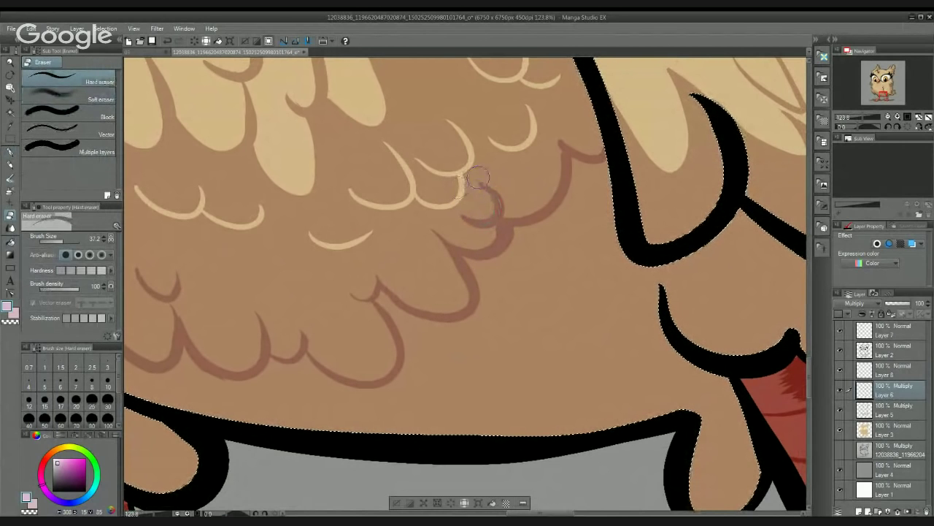
key("p")
left_click_drag(344, 273, 400, 180)
Step: Outline a jagged feather shadow edge from the curled wing tip across the base of the tail with the Mapping pen
scroll(394, 175, "down", 1)
scroll(318, 201, "down", 3)
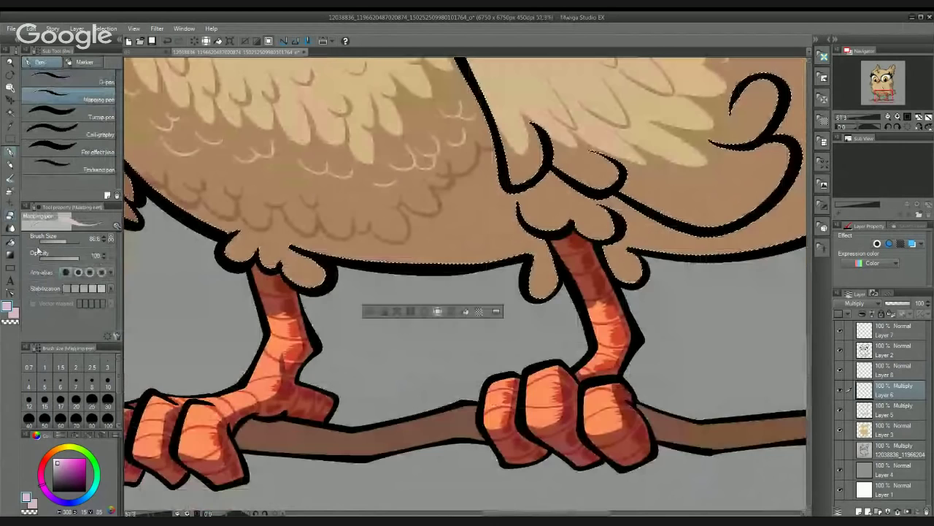
key("g")
scroll(474, 211, "up", 2)
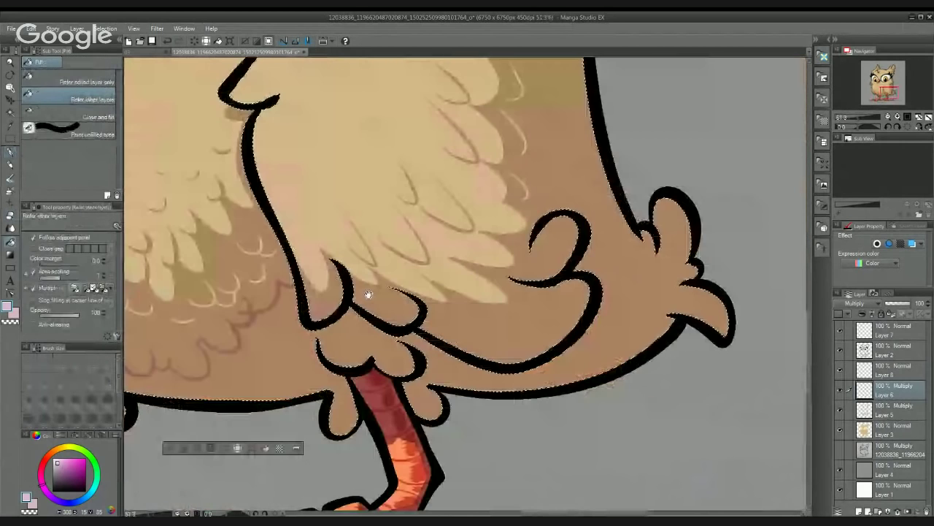
left_click_drag(368, 294, 368, 307)
left_click(11, 151)
mouse_move(594, 305)
left_mouse_down()
mouse_move(483, 283)
mouse_move(577, 296)
mouse_move(594, 288)
left_mouse_up()
scroll(482, 282, "up", 1)
mouse_move(577, 253)
left_mouse_down()
mouse_move(559, 238)
mouse_move(556, 219)
left_mouse_up()
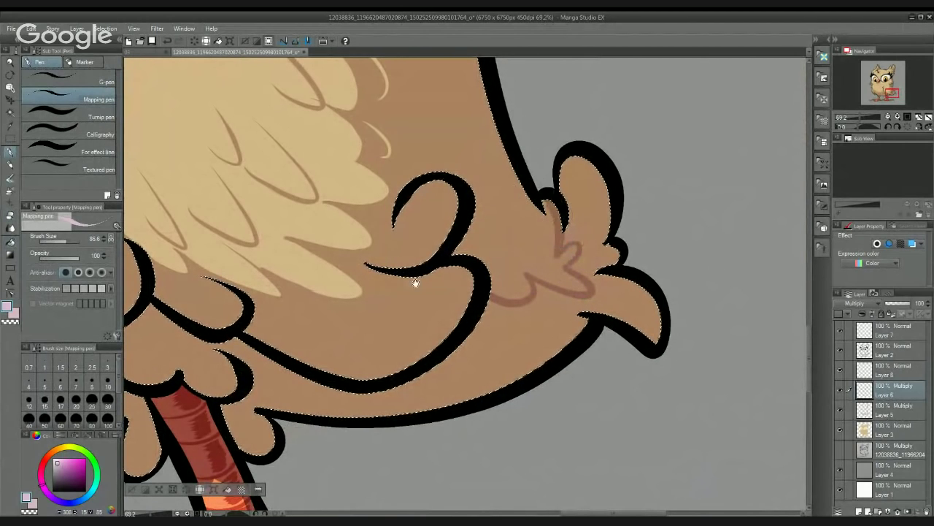
Step: Fill the outlined lower belly, leg tufts and tail with the pale purple shadow color
left_click_drag(416, 277, 516, 174)
key("g")
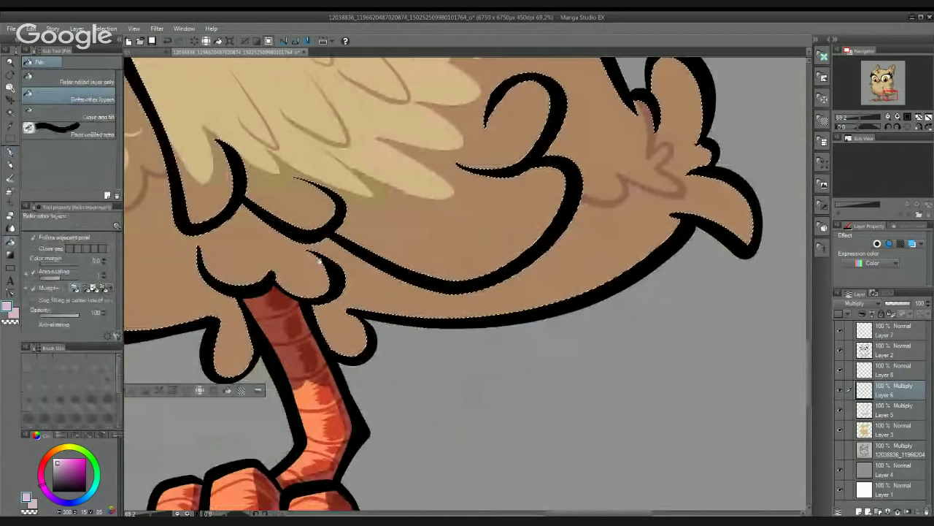
left_click(319, 268)
scroll(432, 223, "down", 1)
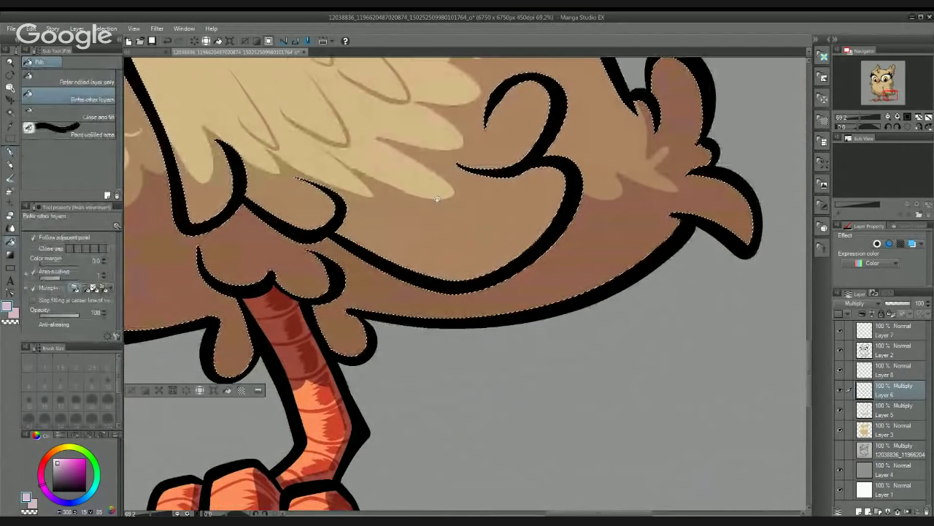
scroll(393, 198, "down", 5)
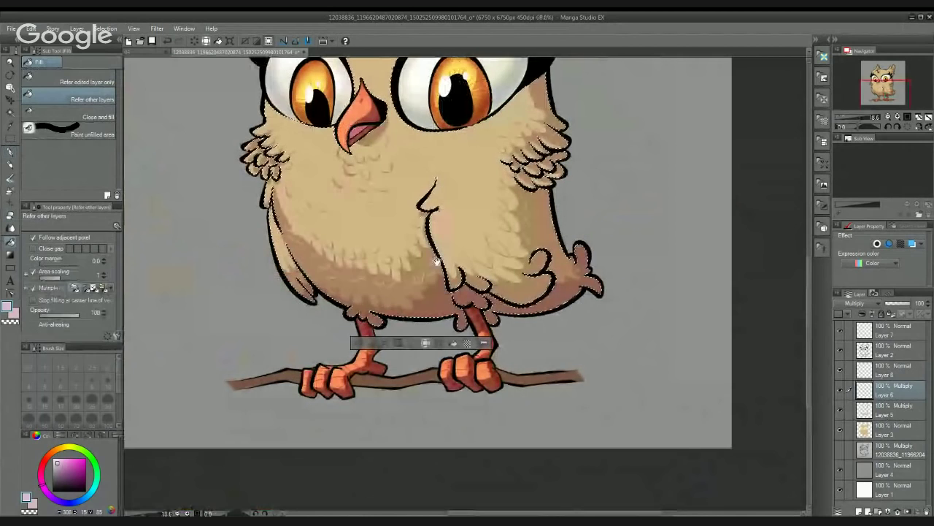
Step: Paint a purple shadow strip on the belly along the wing's front edge, joining it to the lower belly shadow
scroll(321, 238, "up", 3)
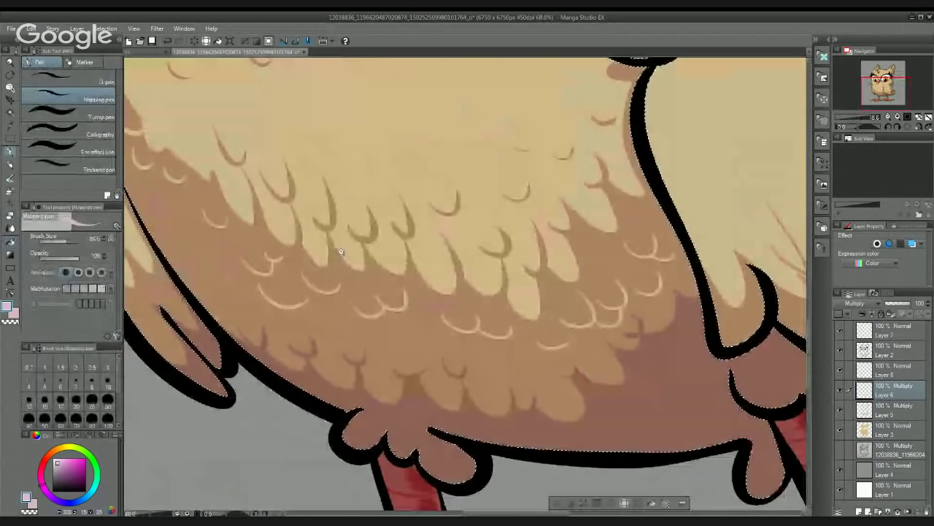
scroll(503, 255, "down", 2)
scroll(431, 292, "up", 4)
scroll(431, 292, "down", 1)
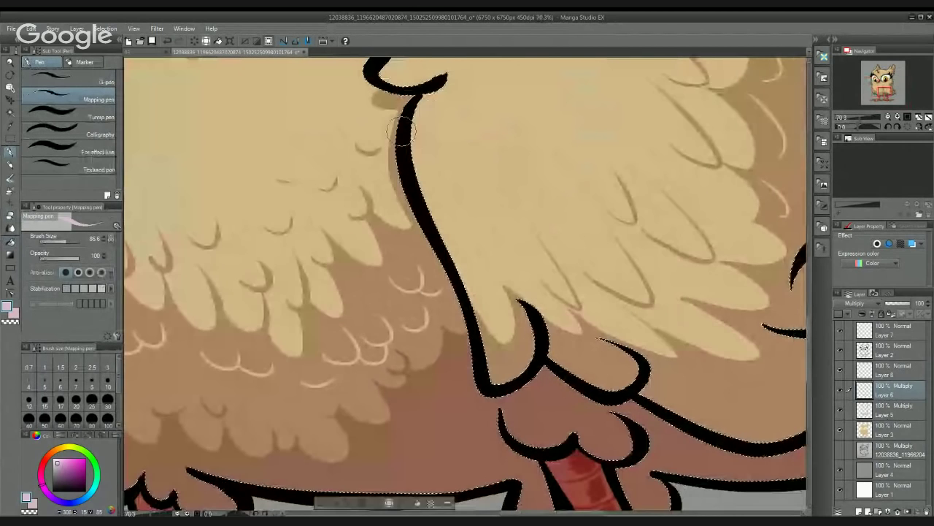
left_click_drag(461, 321, 464, 326)
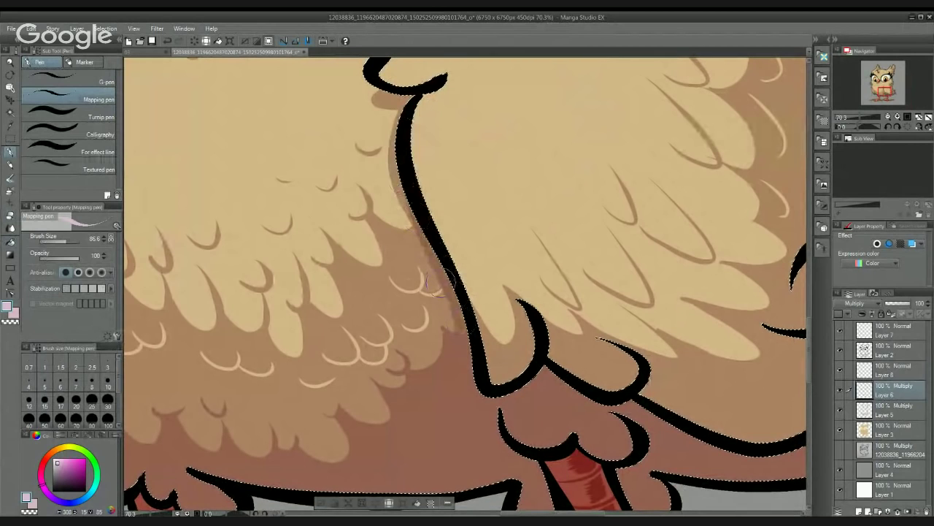
left_click_drag(436, 226, 449, 370)
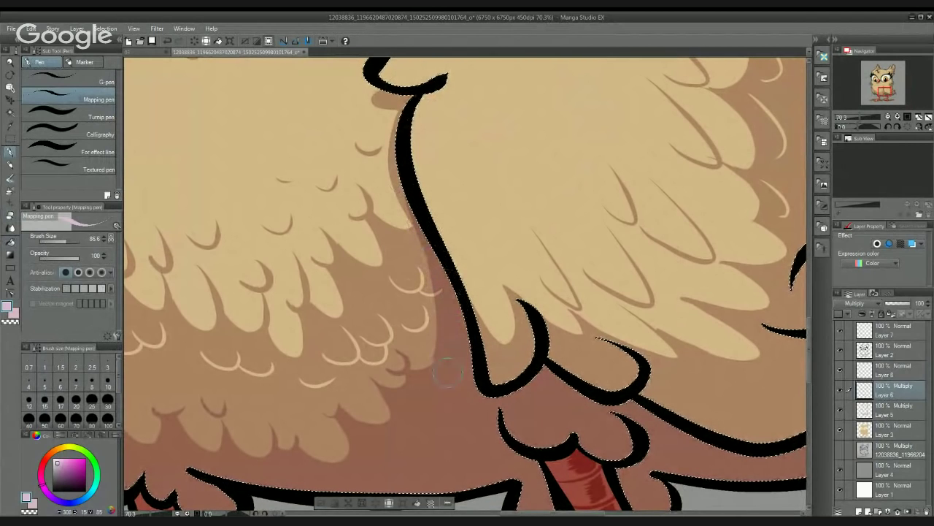
mouse_move(430, 293)
left_mouse_down()
mouse_move(433, 363)
mouse_move(343, 332)
left_mouse_up()
Step: Outline a scalloped shadow on the body just beneath the lowest right cheek feathers
scroll(442, 364, "down", 3)
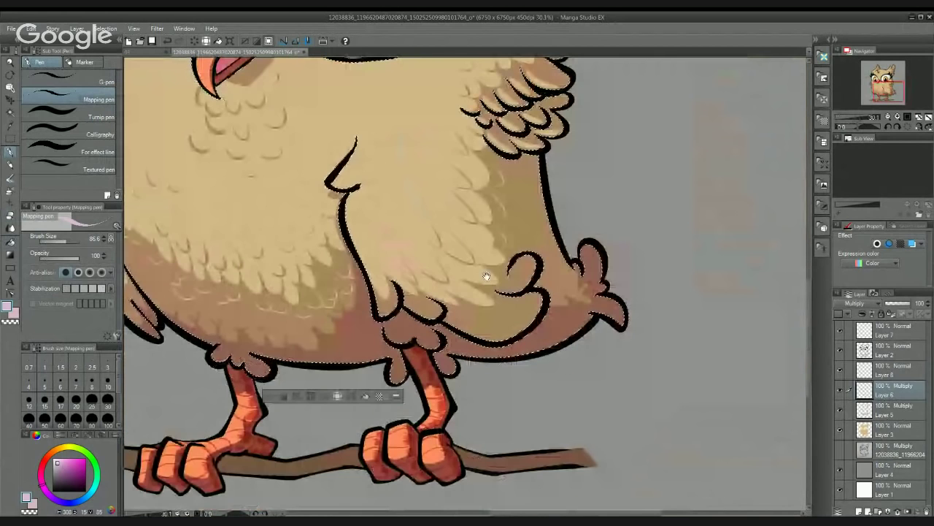
scroll(487, 277, "up", 2)
mouse_move(430, 246)
left_mouse_down()
mouse_move(468, 282)
mouse_move(482, 275)
mouse_move(517, 295)
left_mouse_up()
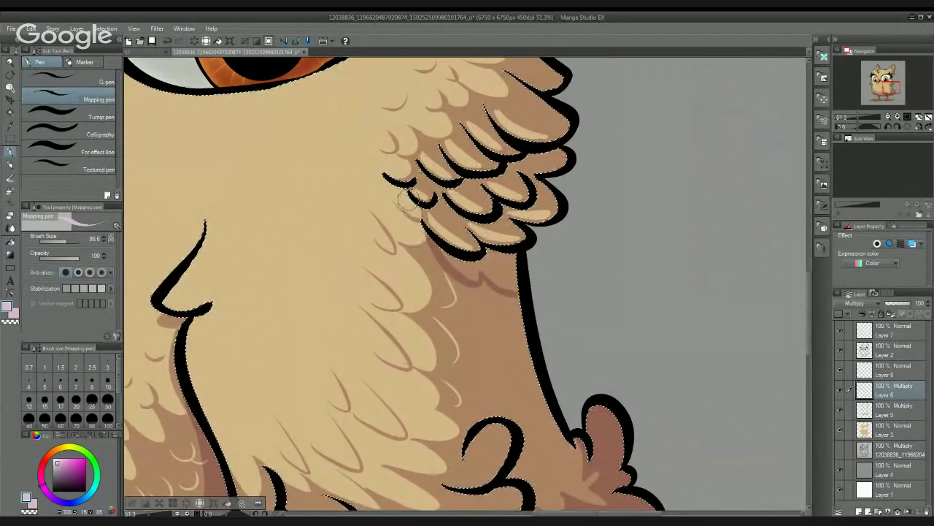
Step: Paint thin purple shadows beneath the overlapping right cheek feathers, following the underside of each black outline
scroll(421, 195, "up", 2)
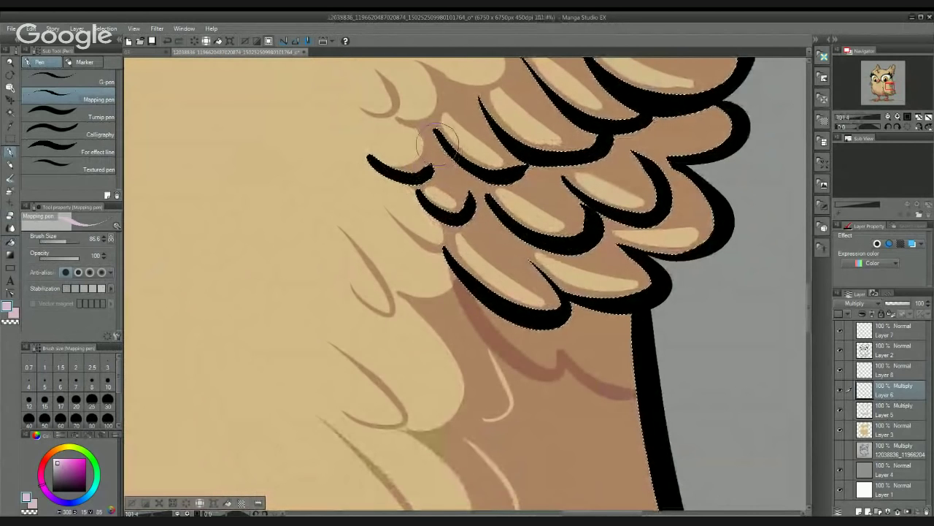
mouse_move(493, 180)
left_mouse_down()
mouse_move(513, 173)
mouse_move(517, 198)
left_mouse_up()
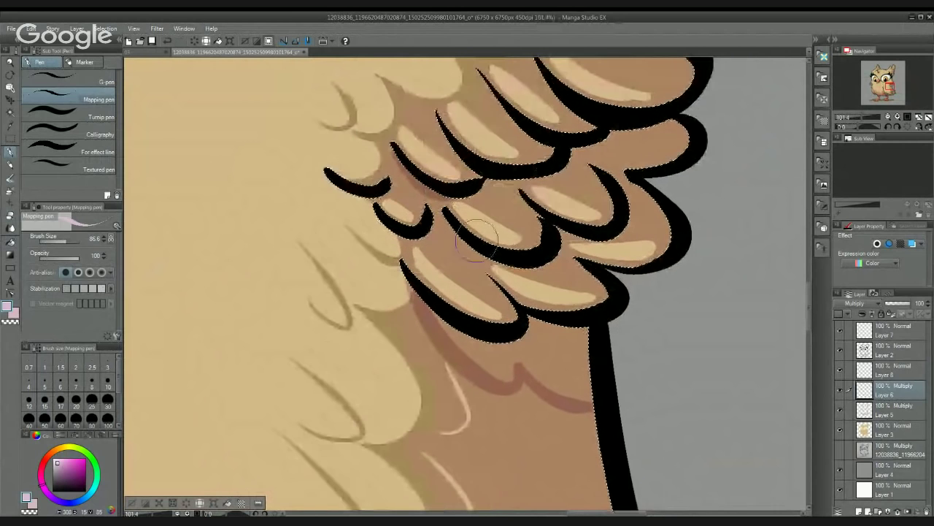
mouse_move(447, 214)
left_mouse_down()
mouse_move(455, 232)
mouse_move(538, 264)
left_mouse_up()
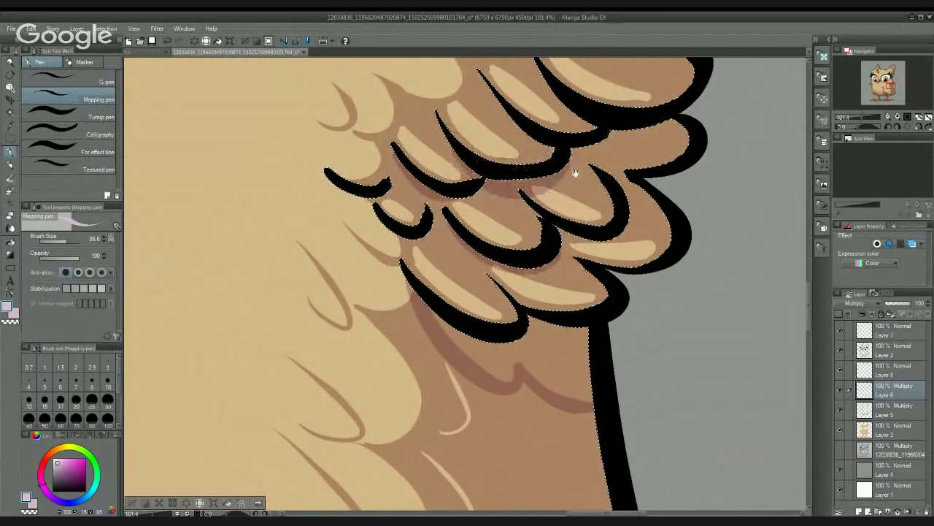
left_click_drag(575, 173, 528, 235)
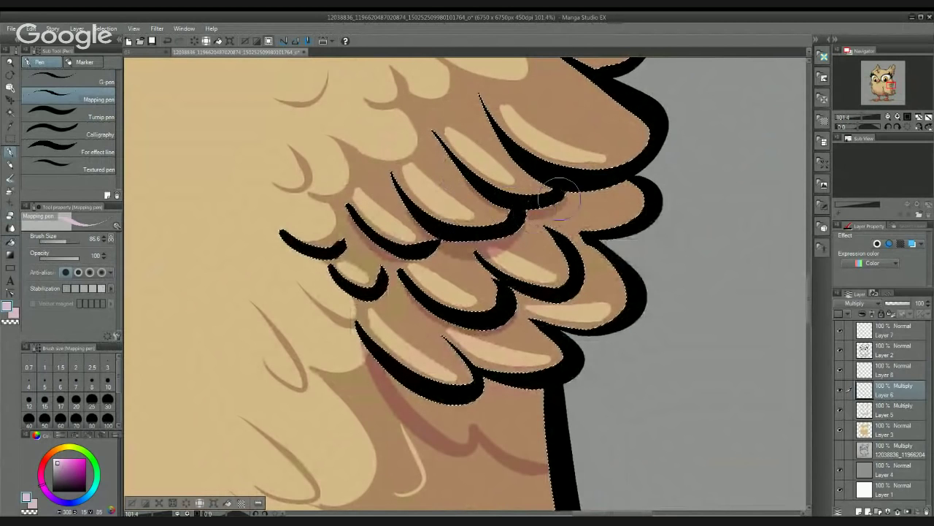
left_click_drag(582, 207, 536, 216)
left_click_drag(527, 200, 576, 186)
left_click_drag(564, 239, 544, 167)
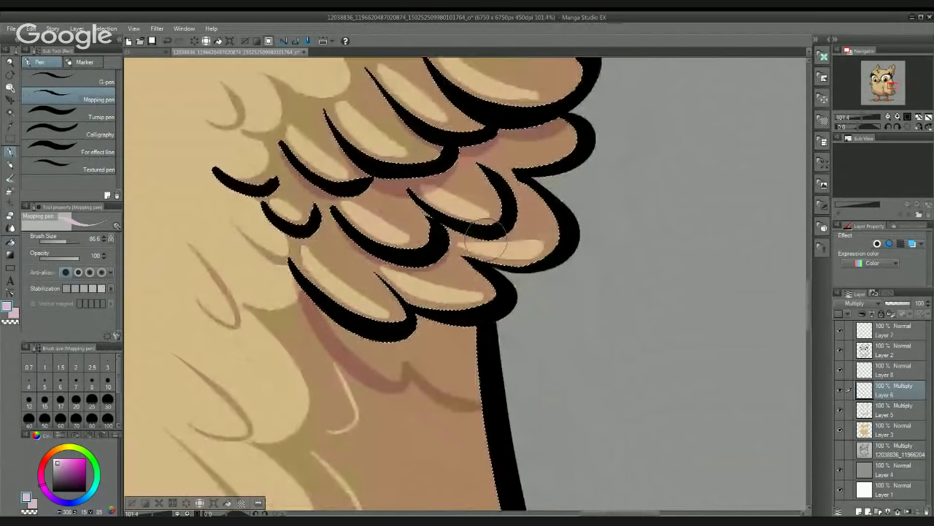
left_click_drag(438, 246, 441, 223)
scroll(504, 195, "down", 2)
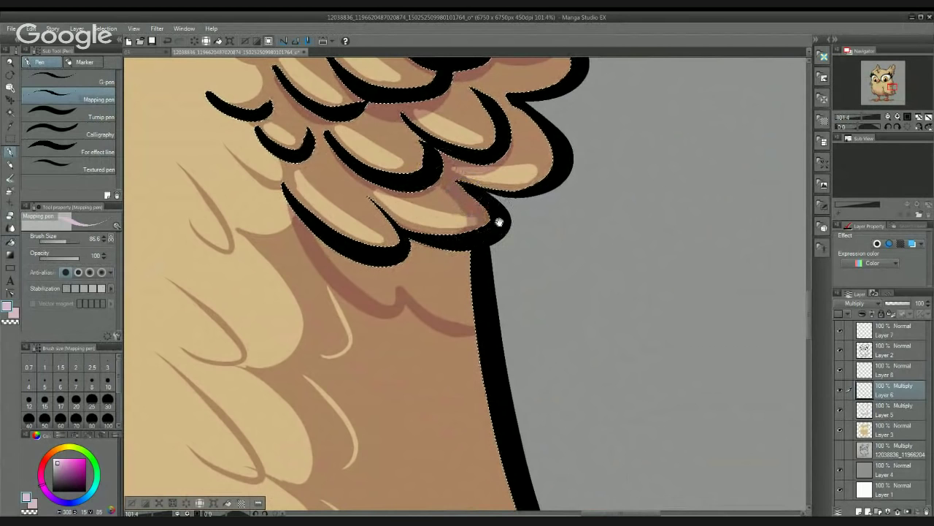
left_click_drag(501, 221, 464, 294)
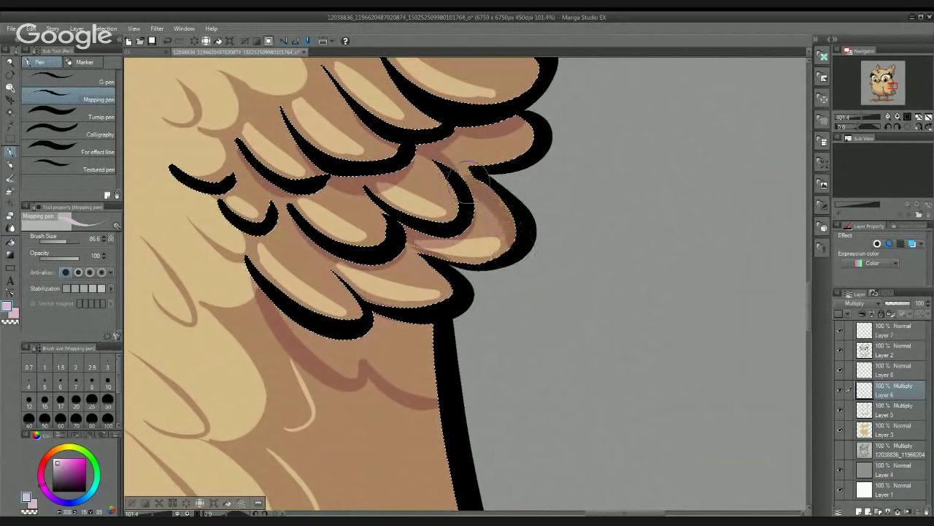
Step: Shade the tip of the large right cheek feather and outline a shadow on the topmost feather, redoing its first stroke
left_click_drag(488, 134, 492, 236)
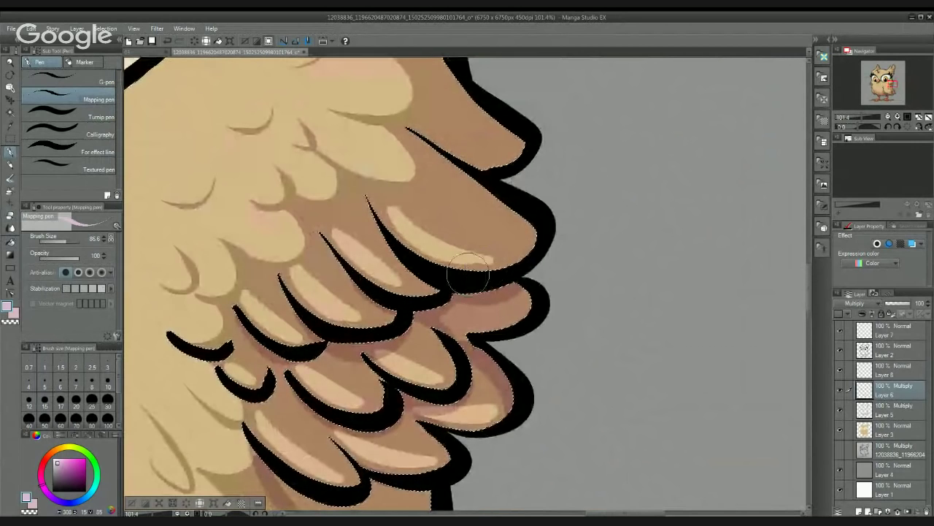
mouse_move(531, 261)
left_mouse_down()
mouse_move(539, 221)
mouse_move(523, 261)
mouse_move(534, 307)
left_mouse_up()
left_click_drag(451, 218, 509, 237)
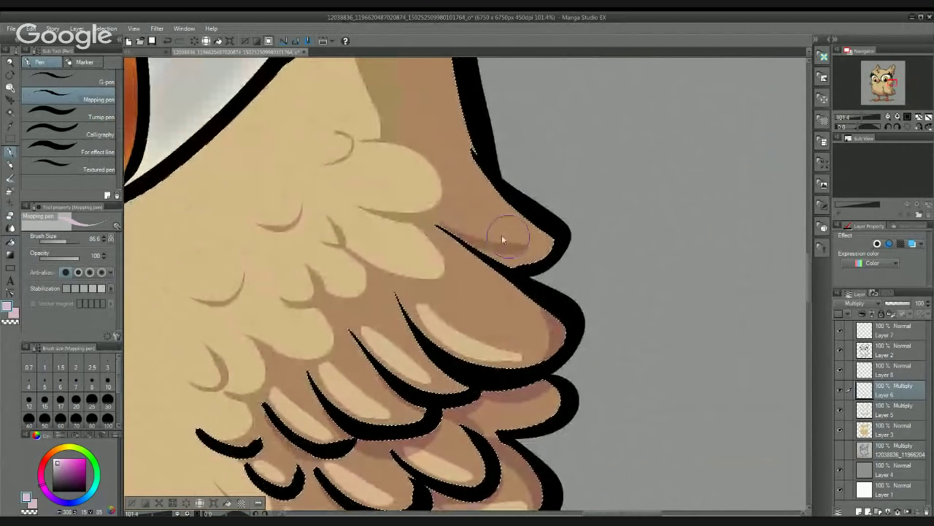
key("ctrl+z")
mouse_move(446, 223)
left_mouse_down()
mouse_move(513, 231)
mouse_move(436, 128)
left_mouse_up()
Step: Outline a narrow shadow along the head's outer edge from the topmost cheek feather to the right eye's corner, redoing the stroke
mouse_move(504, 207)
left_mouse_down()
mouse_move(533, 264)
mouse_move(540, 343)
left_mouse_up()
left_click_drag(513, 297, 438, 117)
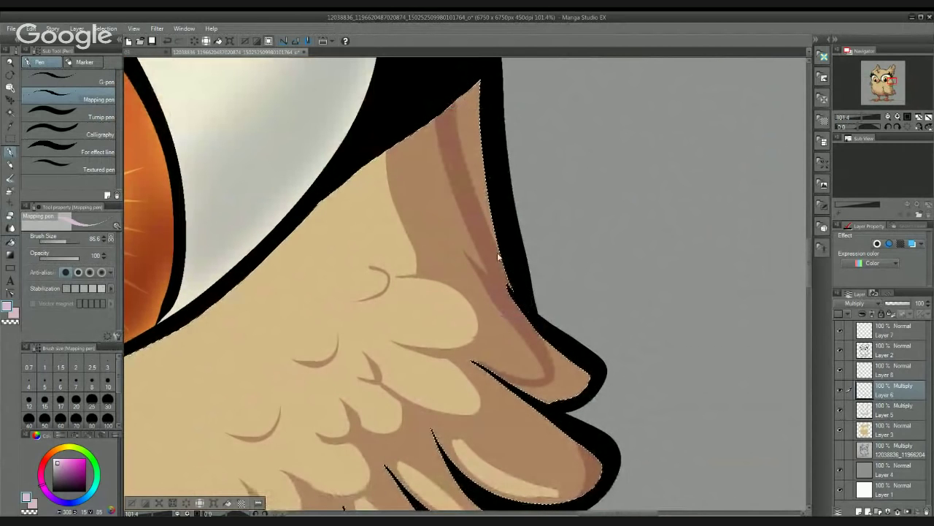
key("ctrl+z")
mouse_move(511, 286)
left_mouse_down()
mouse_move(480, 235)
mouse_move(457, 83)
left_mouse_up()
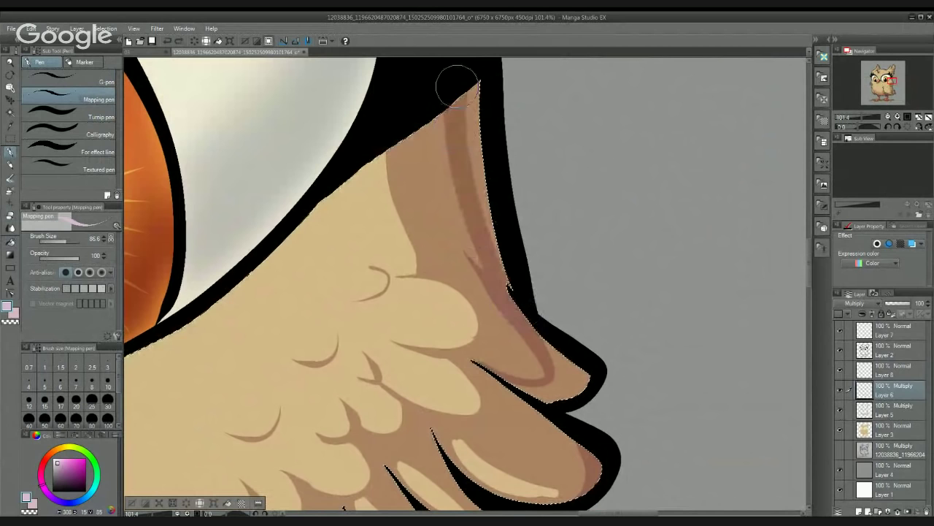
Step: Fill the outlined shadows on the head's right outer edge and the topmost right cheek feather with purple
left_click(10, 243)
left_click(479, 175)
left_click(573, 369)
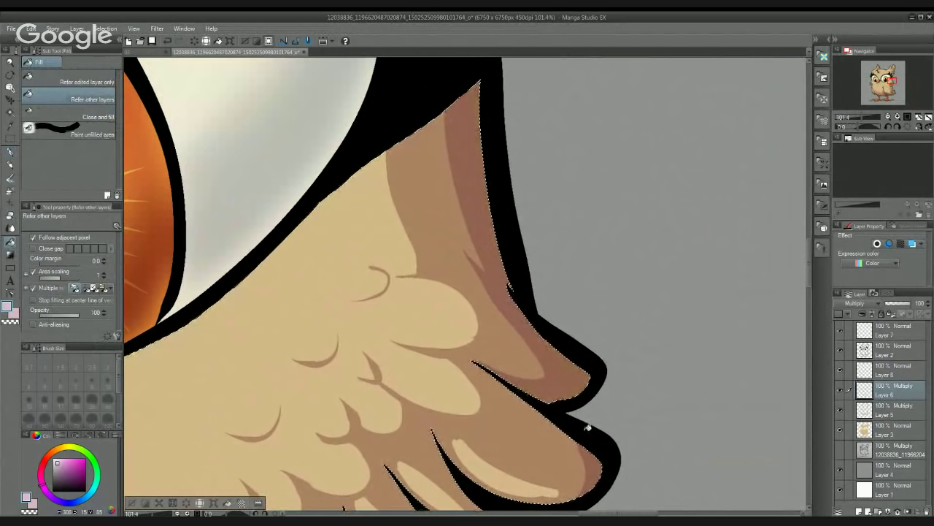
left_click(589, 381)
Step: Outline a narrow shadow down the body's right edge from beneath the cheek feathers to the tail, redoing the first stroke
left_click_drag(589, 382, 589, 165)
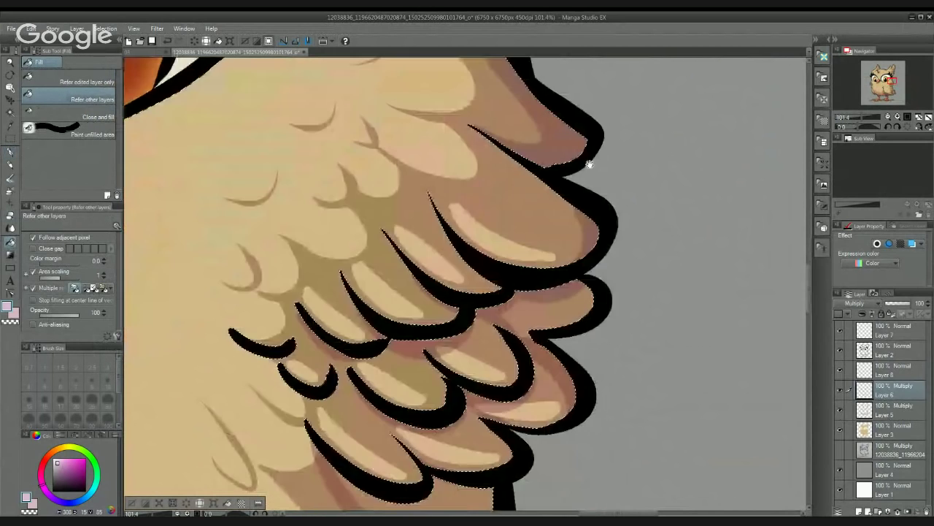
left_click_drag(503, 474, 517, 317)
left_click_drag(475, 253, 508, 161)
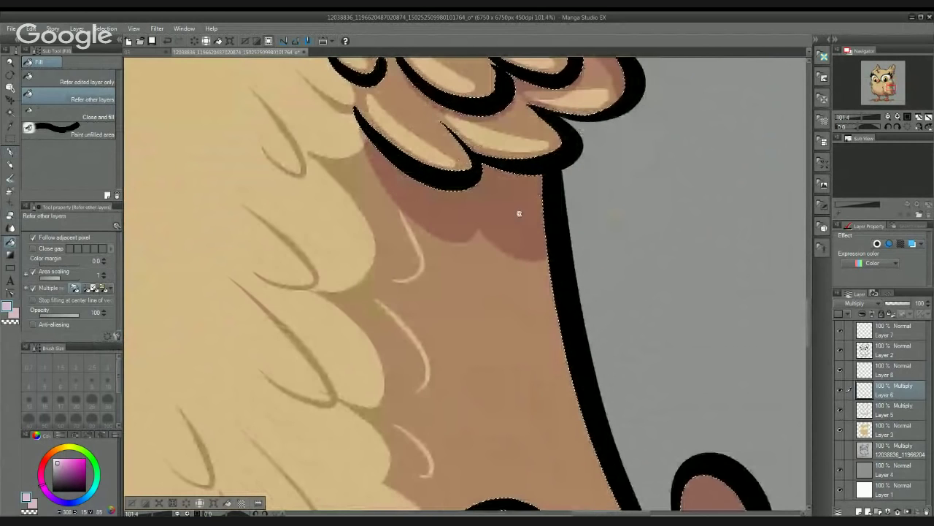
scroll(519, 213, "down", 5)
scroll(508, 246, "up", 2)
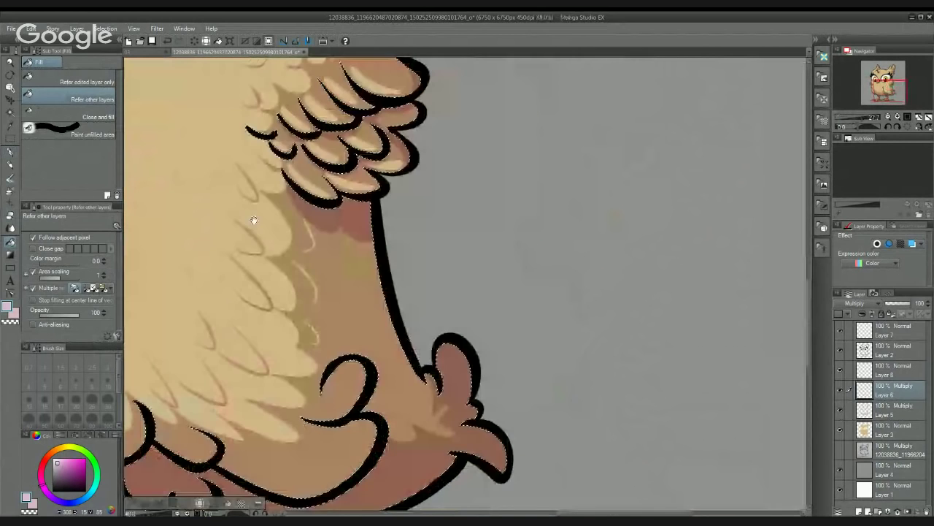
key("p")
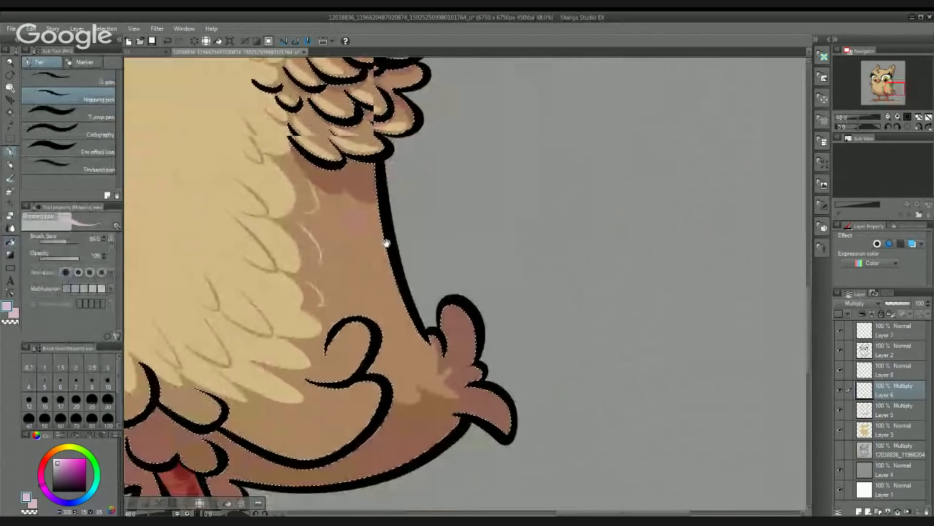
left_click_drag(386, 243, 387, 224)
left_click_drag(373, 183, 421, 318)
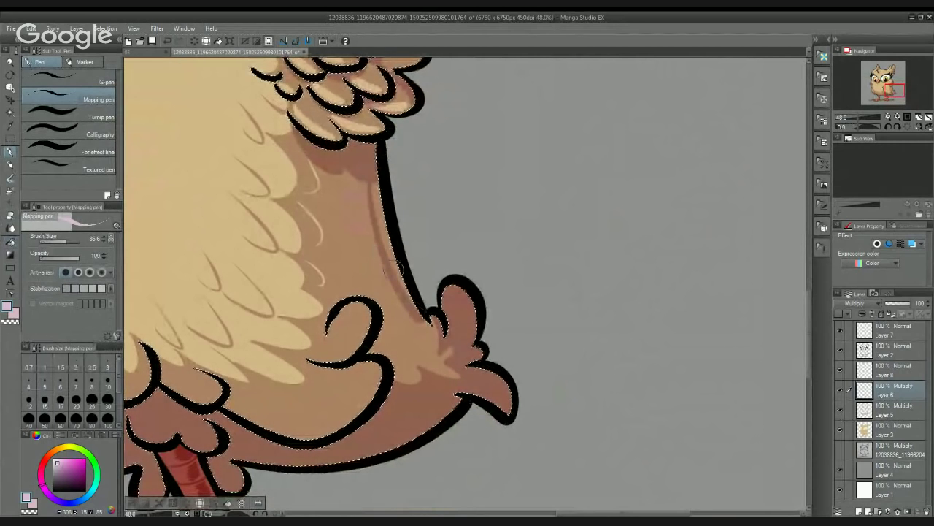
key("ctrl+z")
mouse_move(370, 183)
left_mouse_down()
mouse_move(376, 241)
mouse_move(427, 334)
left_mouse_up()
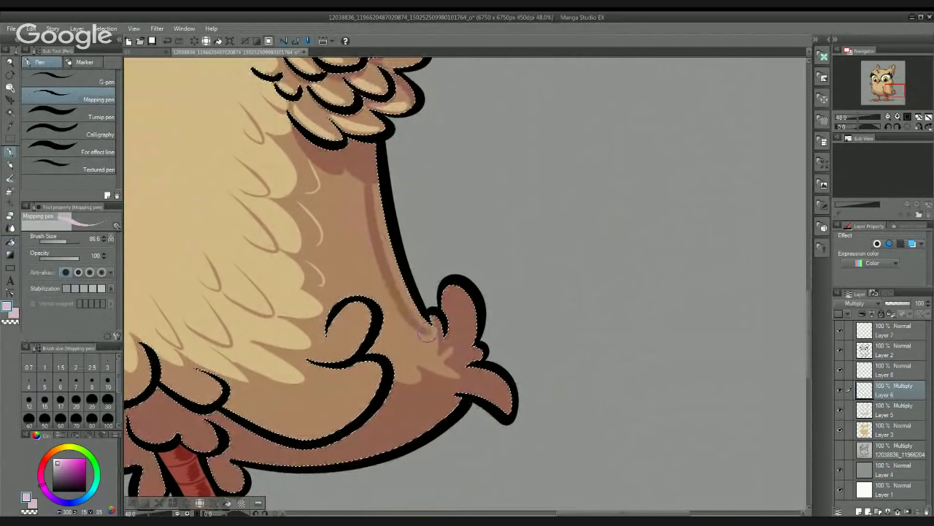
Step: Draw small feather-tuft marks on the shaded body side and outline shadows around the curled wing tips, redoing stray strokes
left_click(361, 232)
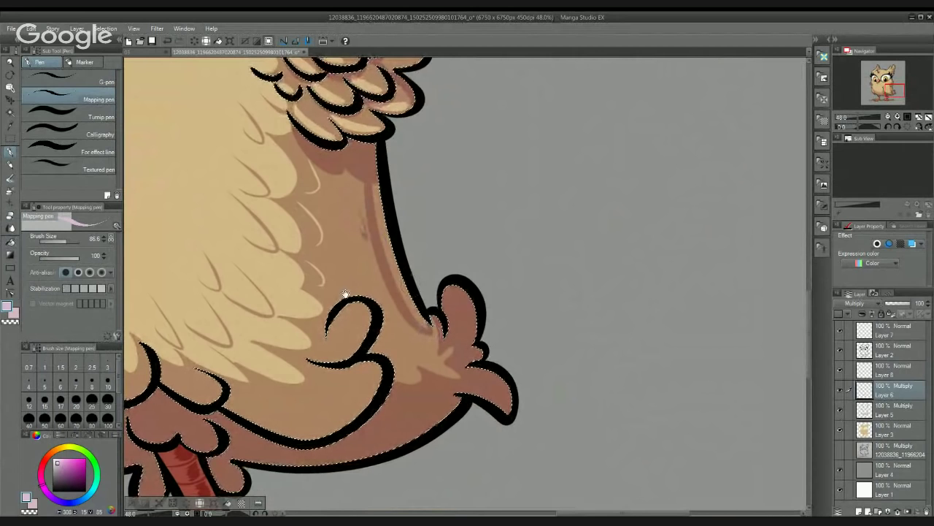
mouse_move(345, 295)
left_mouse_down()
mouse_move(359, 284)
mouse_move(352, 292)
left_mouse_up()
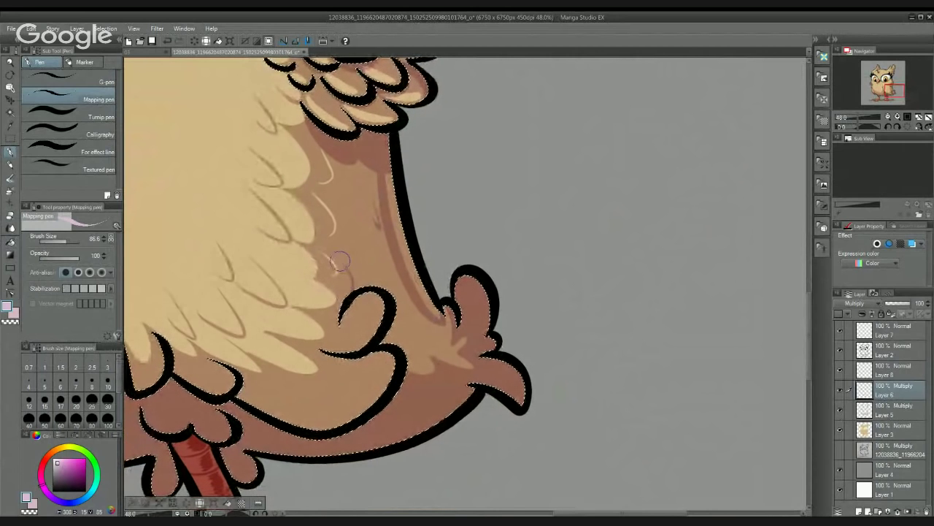
scroll(342, 241, "up", 3)
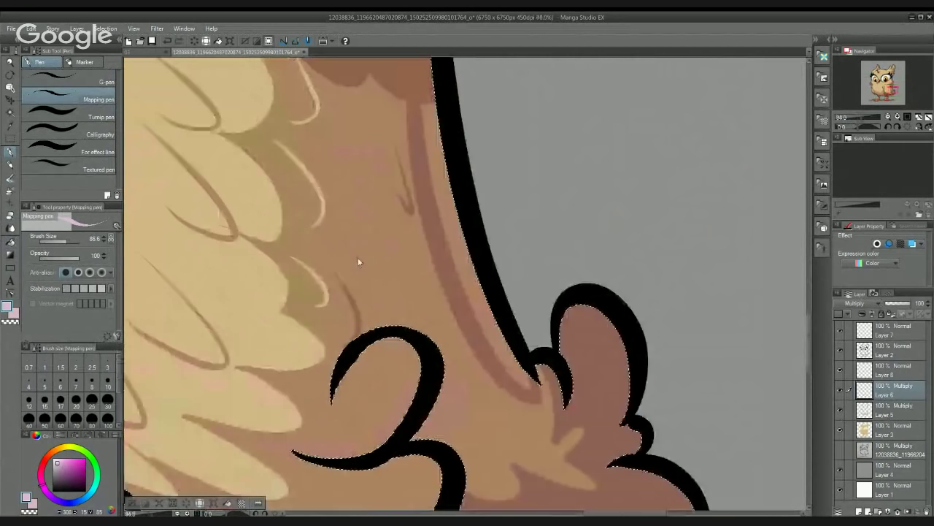
scroll(337, 272, "up", 1)
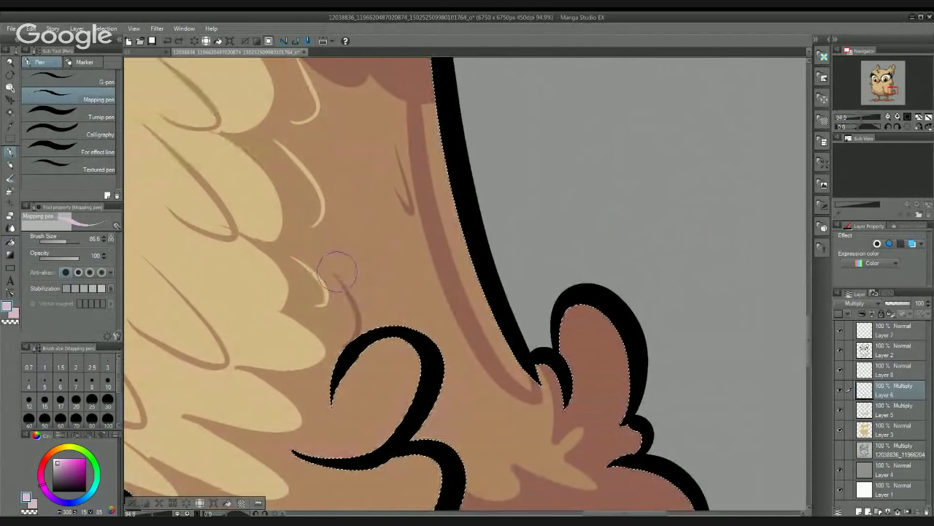
mouse_move(340, 278)
left_mouse_down()
mouse_move(358, 282)
mouse_move(349, 220)
left_mouse_up()
key("ctrl+z")
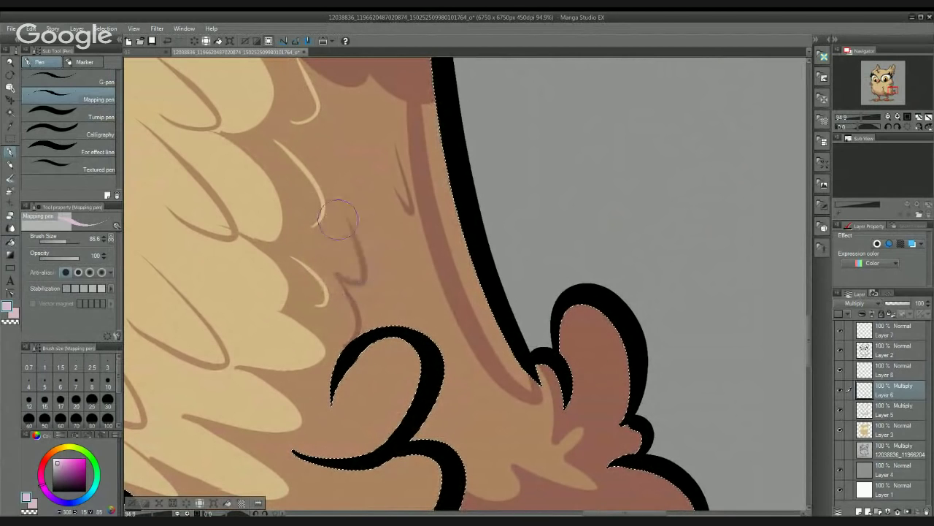
key("ctrl+z")
mouse_move(335, 273)
left_mouse_down()
mouse_move(363, 281)
mouse_move(338, 205)
mouse_move(372, 261)
mouse_move(388, 325)
mouse_move(398, 274)
mouse_move(451, 292)
mouse_move(440, 338)
mouse_move(414, 354)
mouse_move(481, 359)
mouse_move(463, 409)
mouse_move(464, 301)
left_mouse_up()
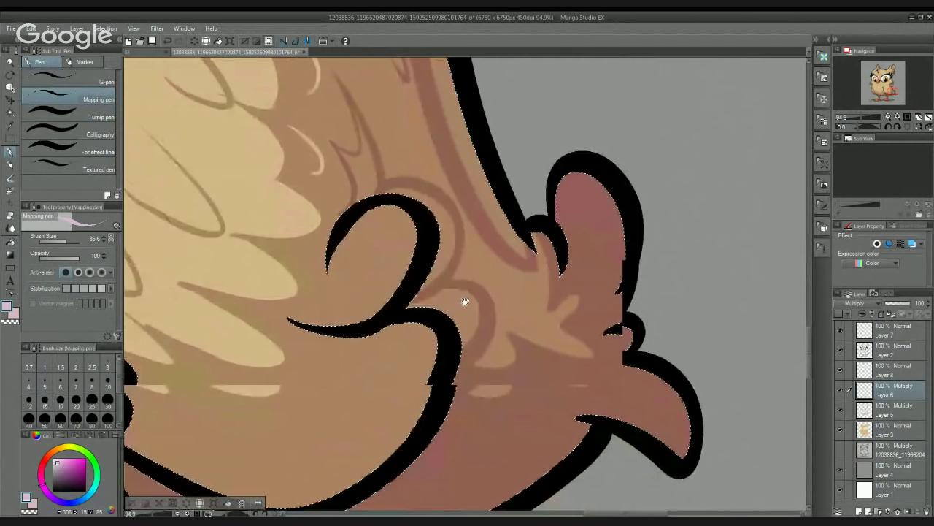
Step: Fill the outlined shadows around the curled wing tips and along the body's right edge with purple
scroll(444, 212, "down", 6)
left_click_drag(403, 211, 378, 275)
scroll(461, 272, "up", 3)
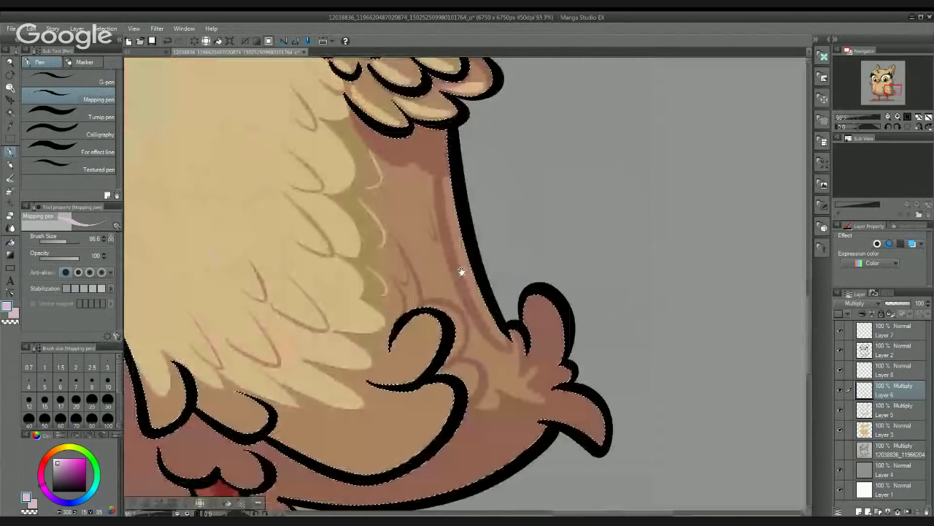
key("g")
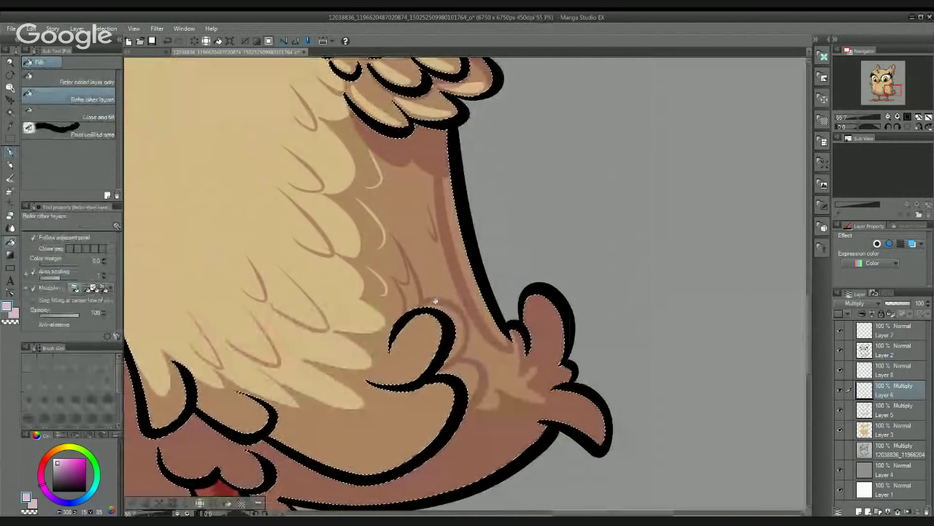
left_click(413, 294)
left_click(452, 310)
left_click(474, 373)
left_click(469, 269)
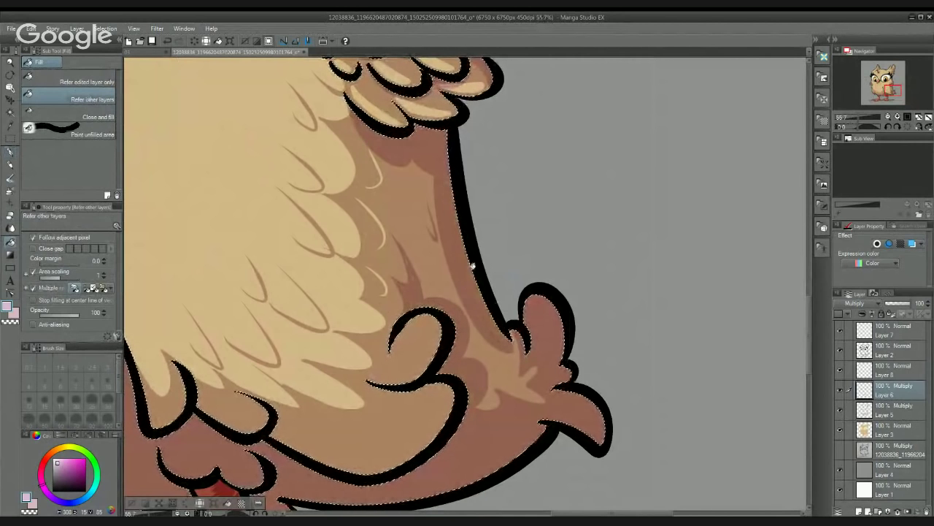
Step: Fill the lighter area between the wing tips and the tail with the purple shadow color
scroll(471, 210, "down", 10)
scroll(500, 221, "up", 7)
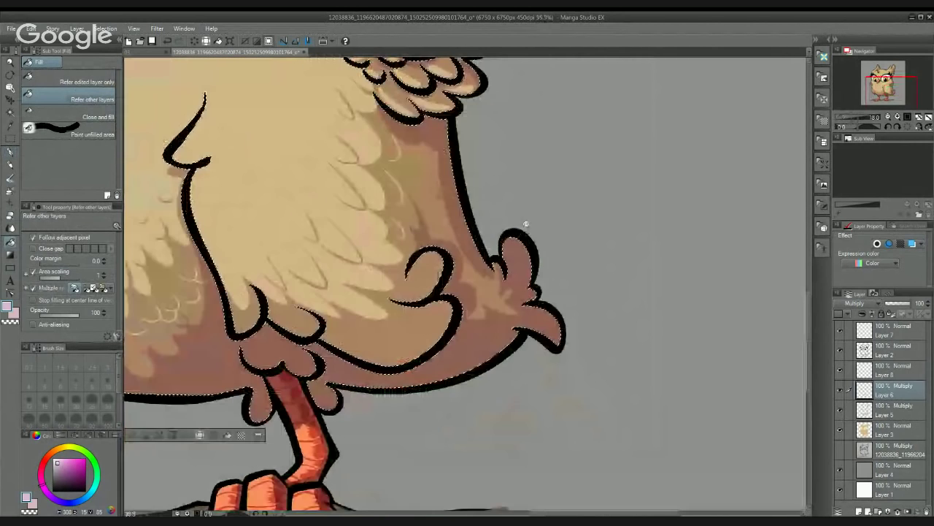
left_click(10, 151)
scroll(447, 252, "up", 1)
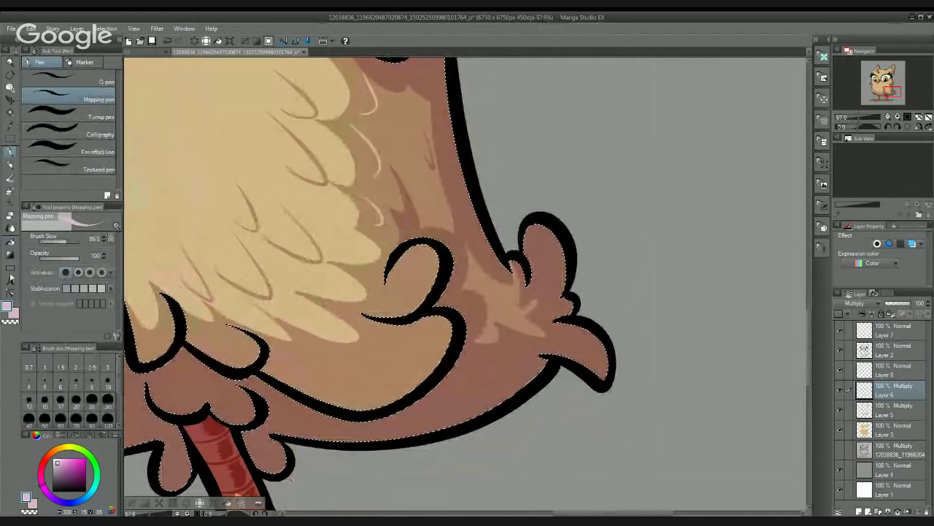
left_click(10, 241)
left_click(497, 305)
Step: Hide the selection to review the shading on the whole owl, and restore the selection
key("ctrl+d")
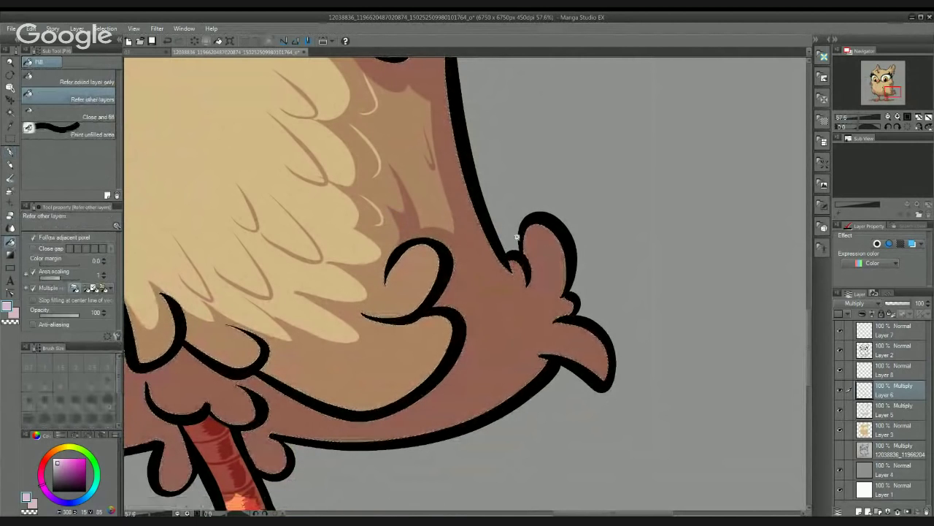
scroll(529, 239, "down", 10)
scroll(500, 250, "down", 4)
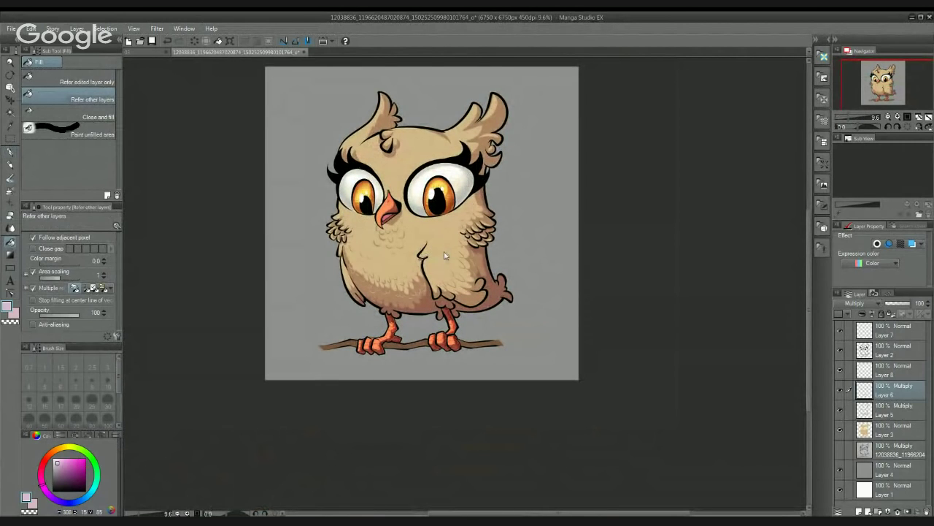
key("ctrl+shift+d")
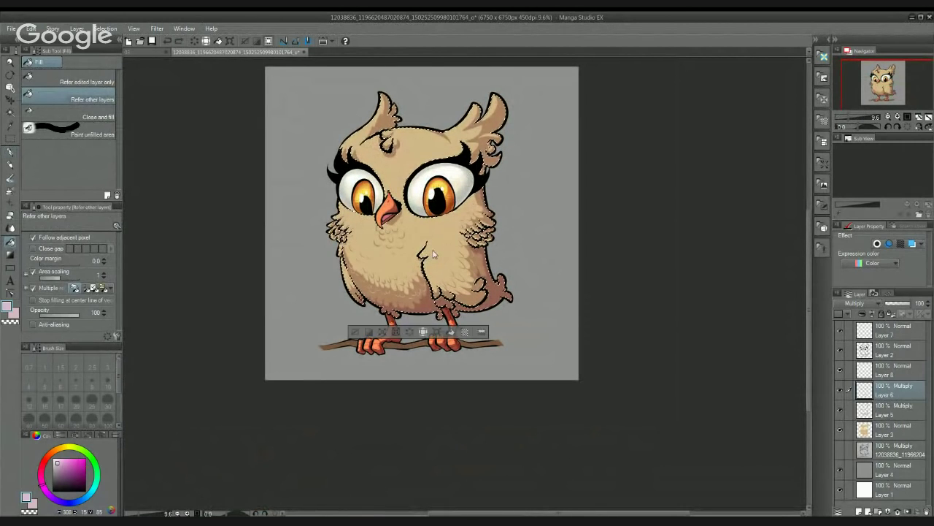
Step: Outline a scalloped purple shadow at the base of the left ear tuft with the Mapping pen
left_click_drag(429, 257, 413, 348, "space")
key("p")
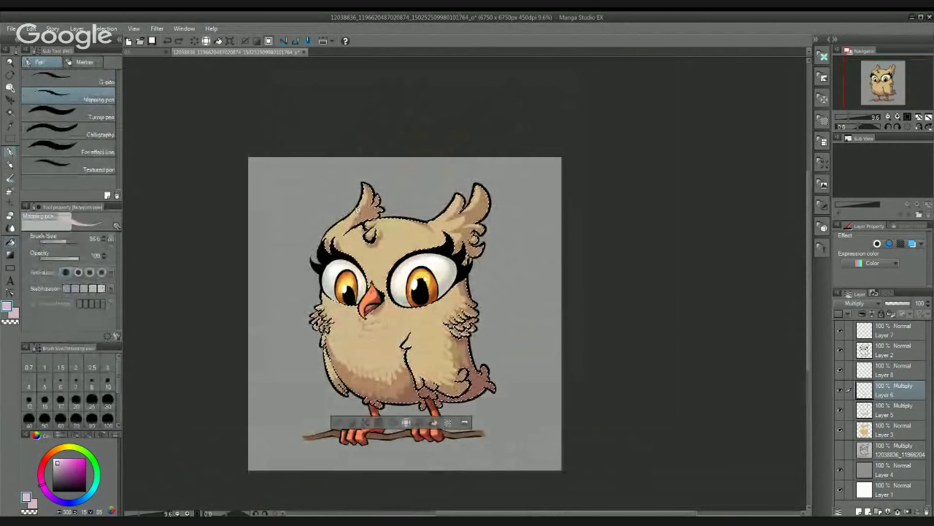
scroll(390, 208, "up", 2)
scroll(364, 217, "up", 5)
left_click_drag(300, 269, 372, 200)
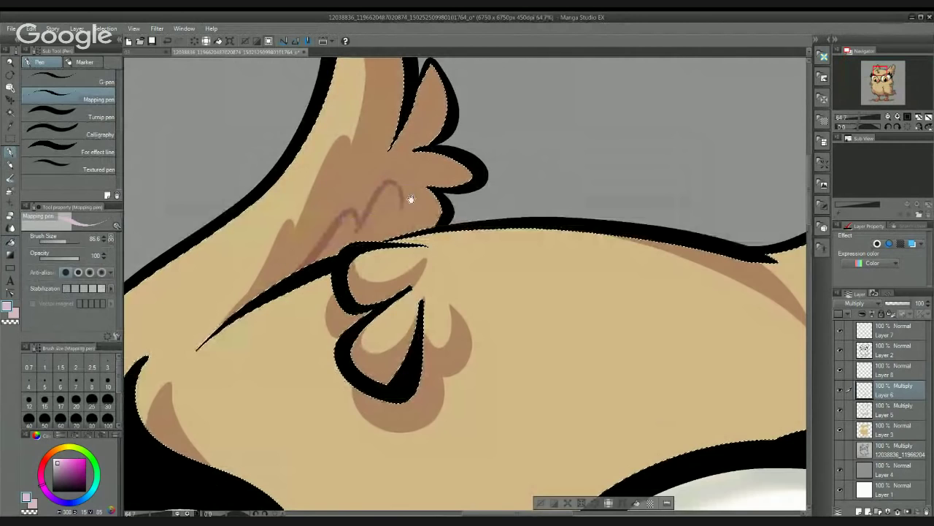
Step: Paint a narrow purple shadow along the inner right edge of the left ear tuft's large feather
mouse_move(411, 199)
left_mouse_down()
mouse_move(421, 280)
mouse_move(413, 290)
left_mouse_up()
left_click_drag(381, 111, 391, 136)
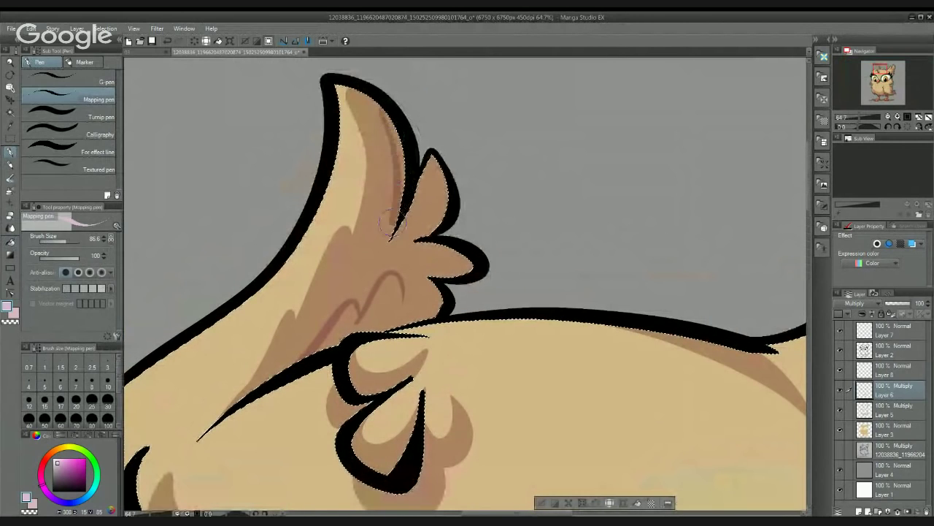
mouse_move(389, 243)
left_mouse_down()
mouse_move(403, 168)
mouse_move(391, 123)
left_mouse_up()
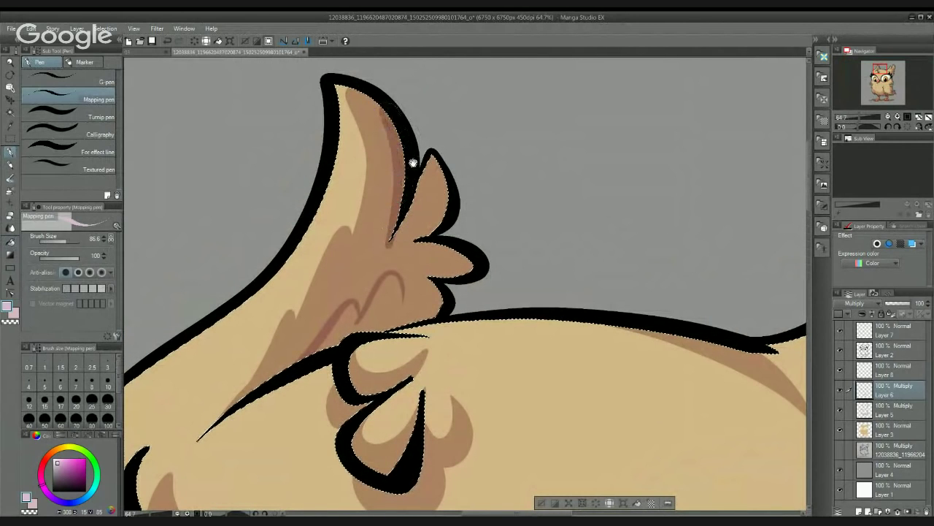
key("e")
key("p")
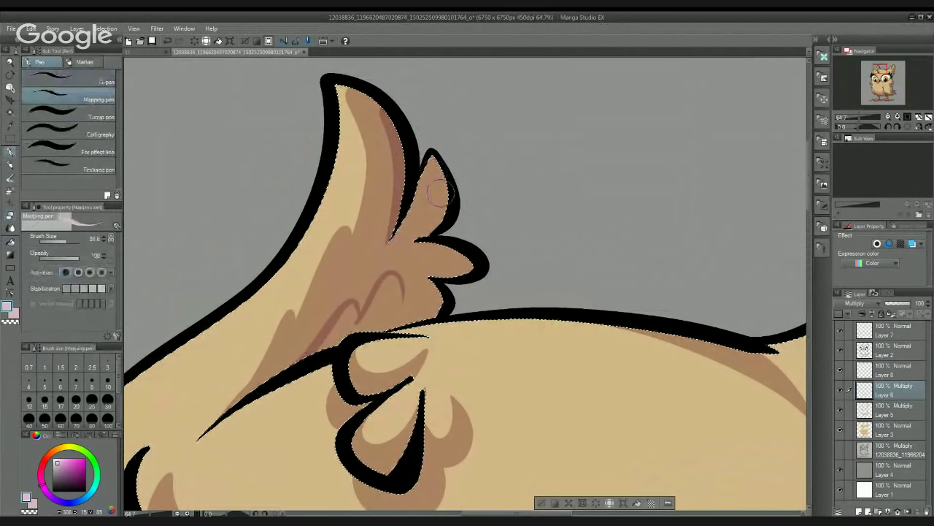
Step: Outline shadows on the left ear tuft's small side feathers and extend the scalloped base line, redoing the connecting stroke
mouse_move(438, 168)
left_mouse_down()
mouse_move(413, 230)
mouse_move(430, 234)
left_mouse_up()
left_click_drag(405, 284, 439, 259)
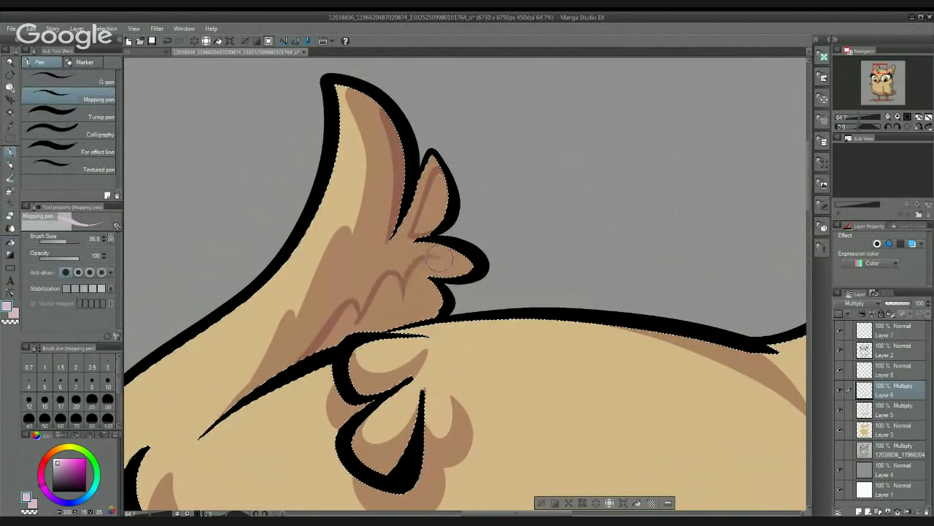
key("ctrl+z")
left_click_drag(405, 295, 422, 258)
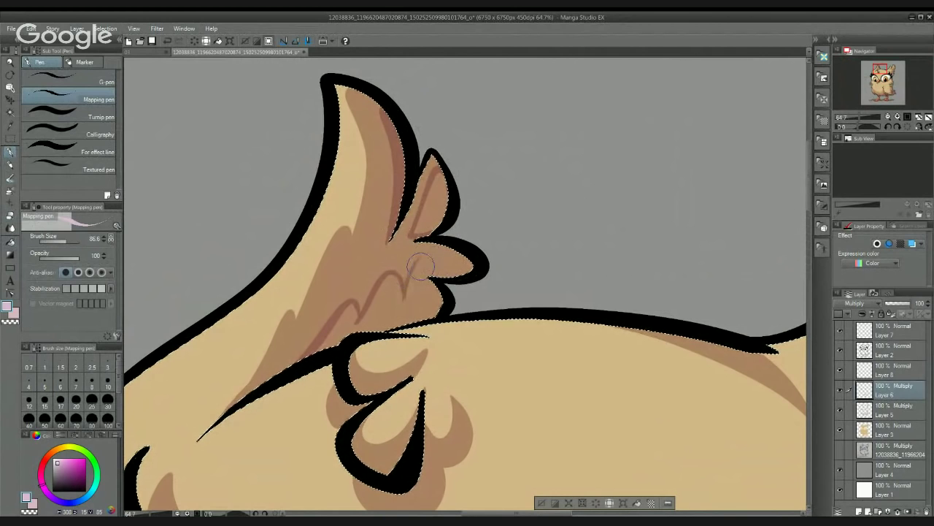
key("ctrl+z")
mouse_move(404, 299)
left_mouse_down()
mouse_move(422, 250)
mouse_move(422, 273)
mouse_move(467, 267)
mouse_move(464, 283)
mouse_move(470, 270)
mouse_move(423, 272)
left_mouse_up()
Step: Outline a long curved shadow along the outer edge of the right ear tuft's largest feather
left_click_drag(682, 306, 464, 233)
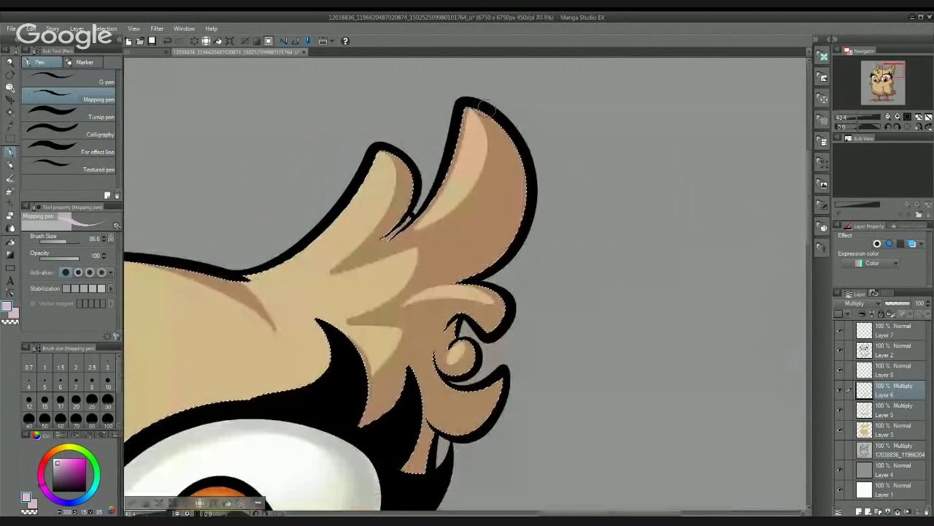
mouse_move(485, 108)
left_mouse_down()
mouse_move(511, 141)
mouse_move(504, 205)
mouse_move(452, 262)
left_mouse_up()
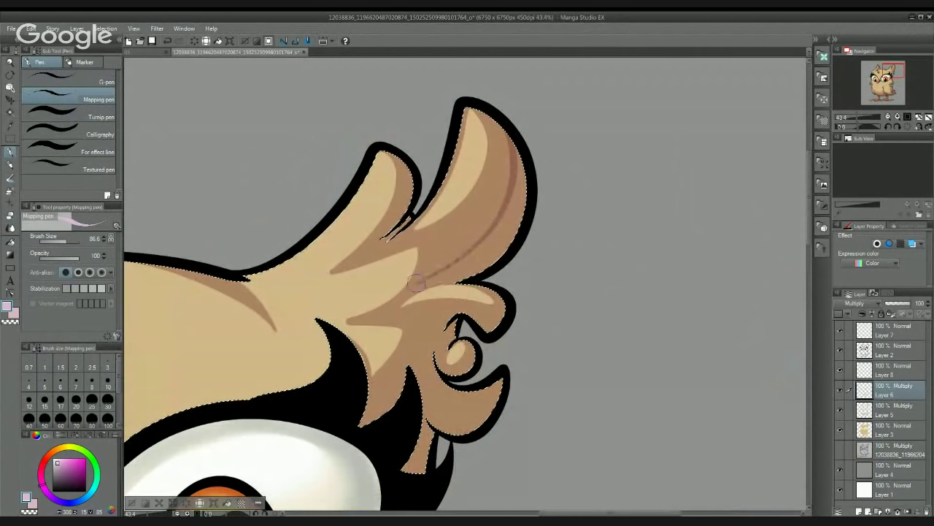
mouse_move(410, 286)
left_mouse_down()
mouse_move(446, 283)
mouse_move(556, 185)
left_mouse_up()
Step: Outline shadows beside the right ear tuft's curl, on its lowest feather and between the upper eyelashes
mouse_move(548, 224)
left_mouse_down()
mouse_move(519, 204)
mouse_move(487, 229)
left_mouse_up()
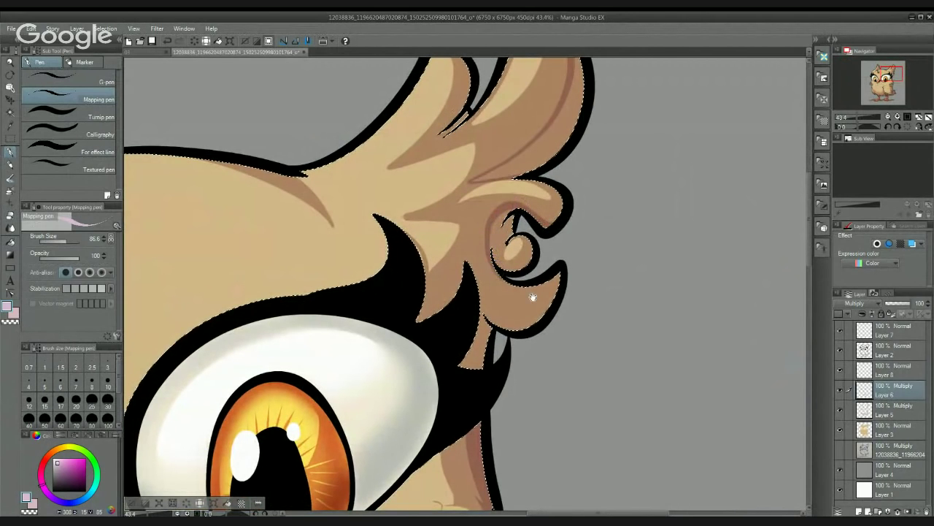
mouse_move(533, 297)
left_mouse_down()
mouse_move(544, 261)
mouse_move(505, 232)
left_mouse_up()
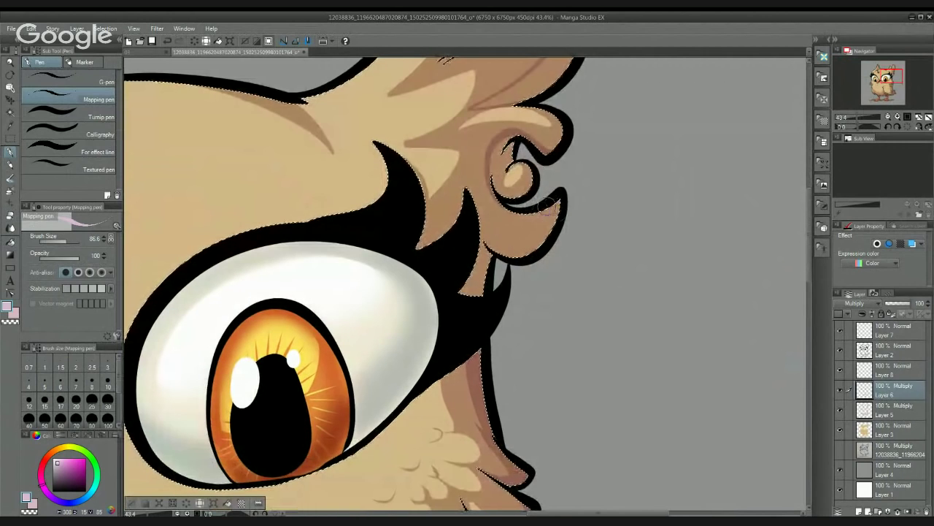
mouse_move(547, 206)
left_mouse_down()
mouse_move(556, 217)
mouse_move(496, 243)
left_mouse_up()
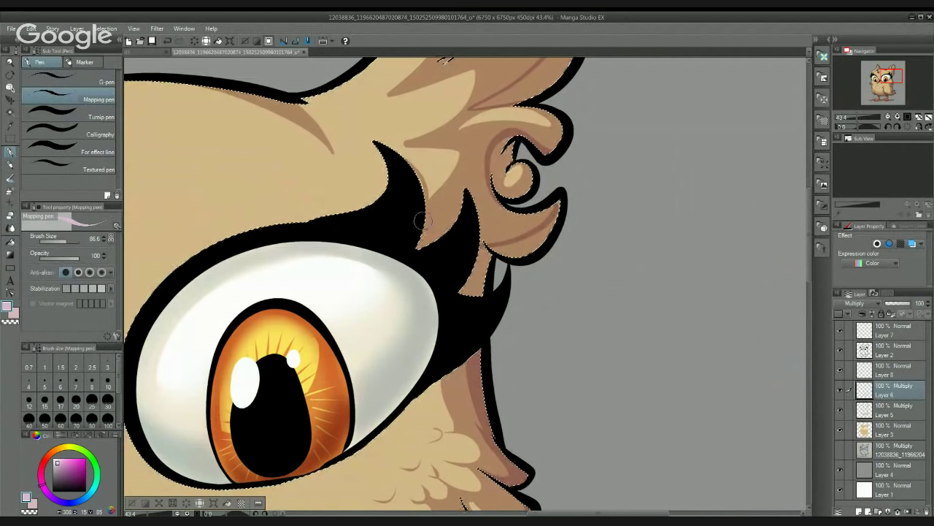
left_click_drag(448, 255, 551, 239)
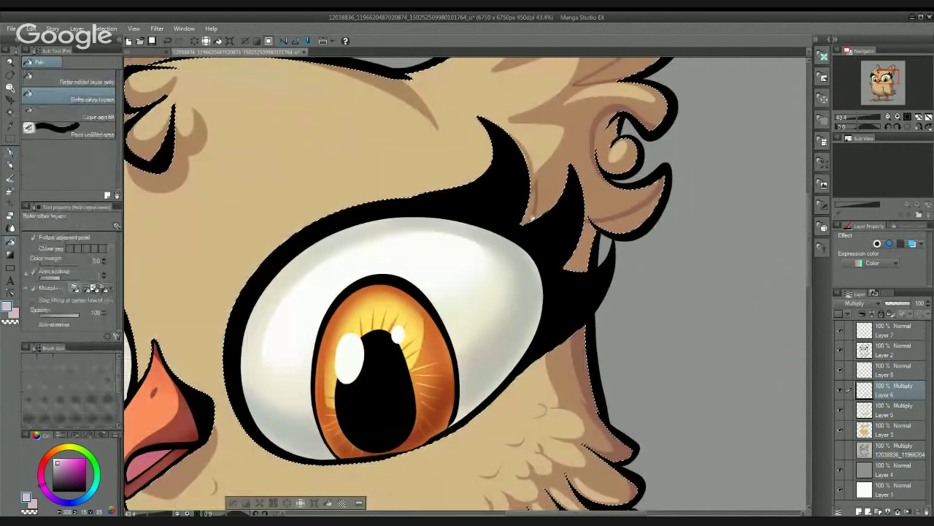
Step: Fill the outlined shadows on the right ear tuft's lowest feather and around its curl with purple
key("g")
left_click(604, 235)
left_click(619, 134)
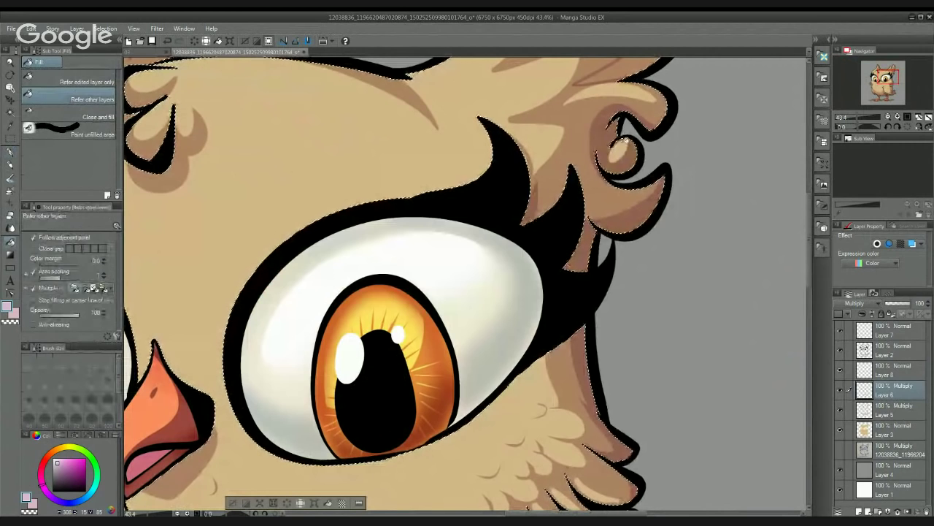
Step: Paint a curved purple shadow along the inner edge and base of the right ear tuft's shorter upper feather
left_click_drag(619, 134, 570, 274)
left_click_drag(648, 149, 649, 208)
scroll(649, 208, "down", 4)
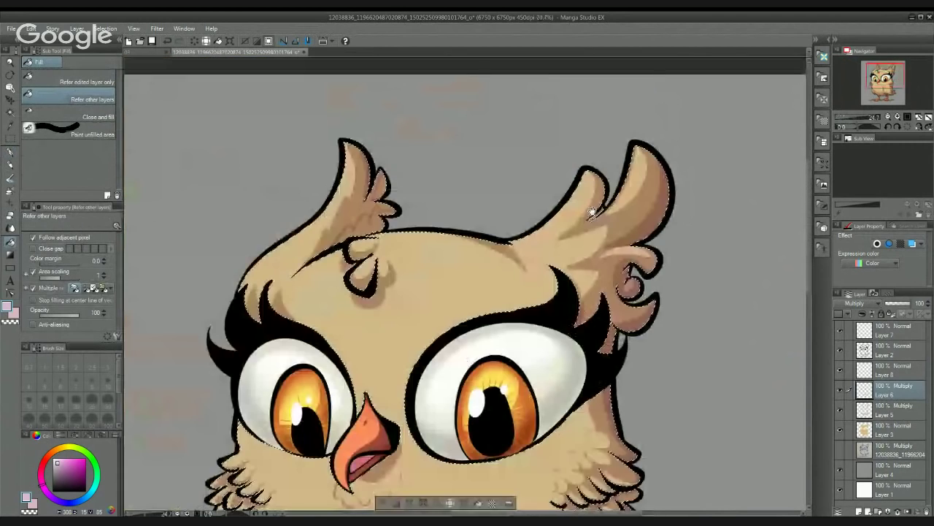
scroll(589, 207, "up", 6)
key("p")
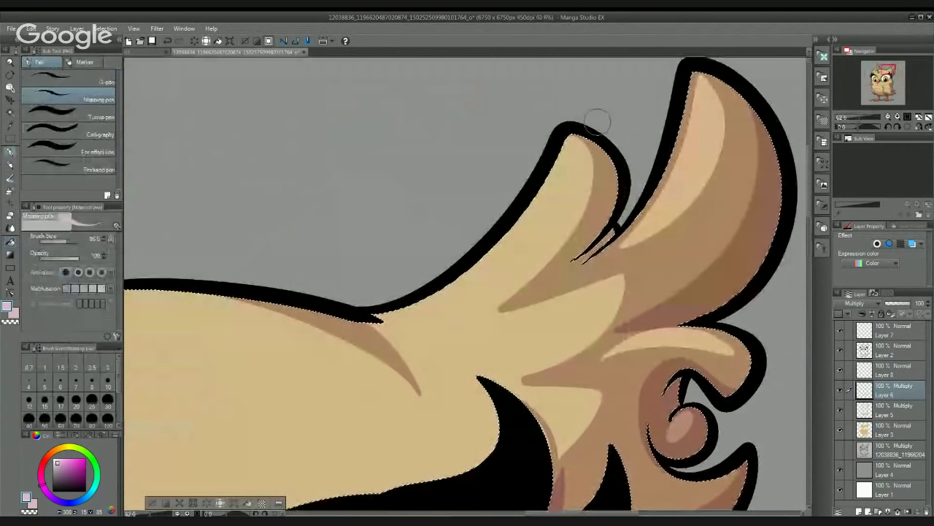
mouse_move(596, 130)
left_mouse_down()
mouse_move(610, 173)
mouse_move(562, 272)
mouse_move(621, 213)
left_mouse_up()
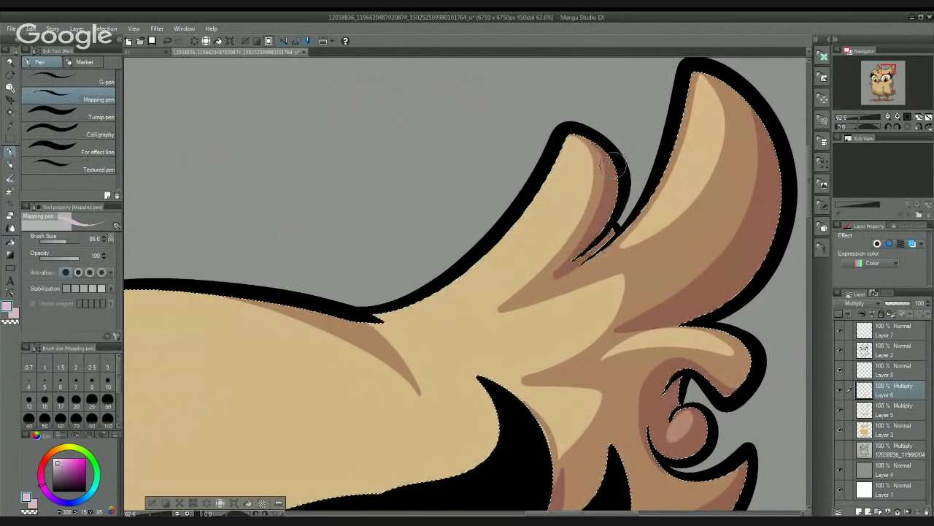
scroll(559, 136, "down", 5)
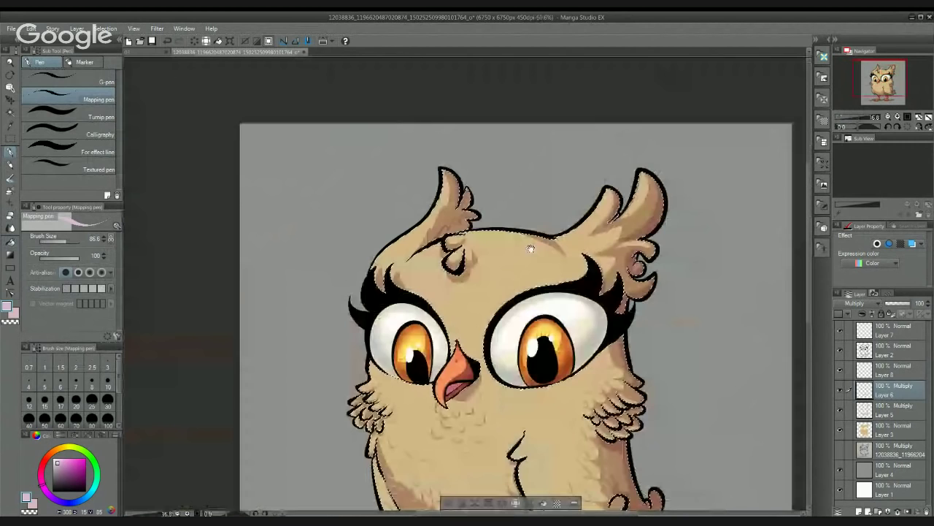
left_click_drag(531, 249, 542, 252)
Step: Fill the outlined scalloped shadow at the base of the left ear tuft with purple
left_click(10, 243)
scroll(491, 220, "up", 2)
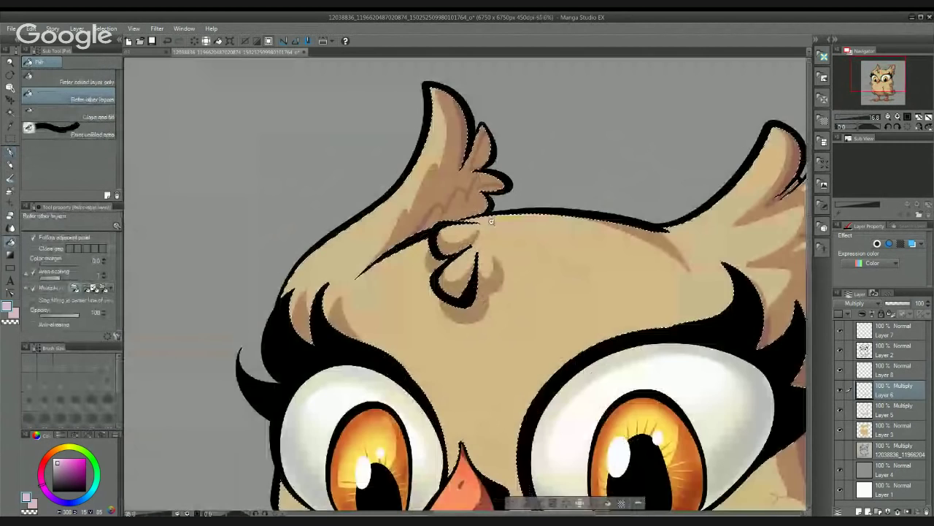
scroll(492, 220, "down", 4)
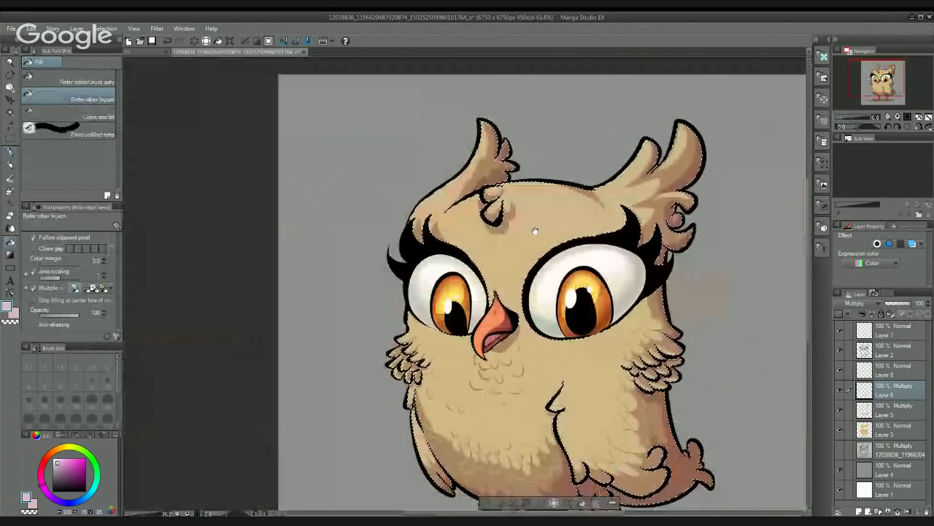
left_click_drag(535, 231, 451, 173)
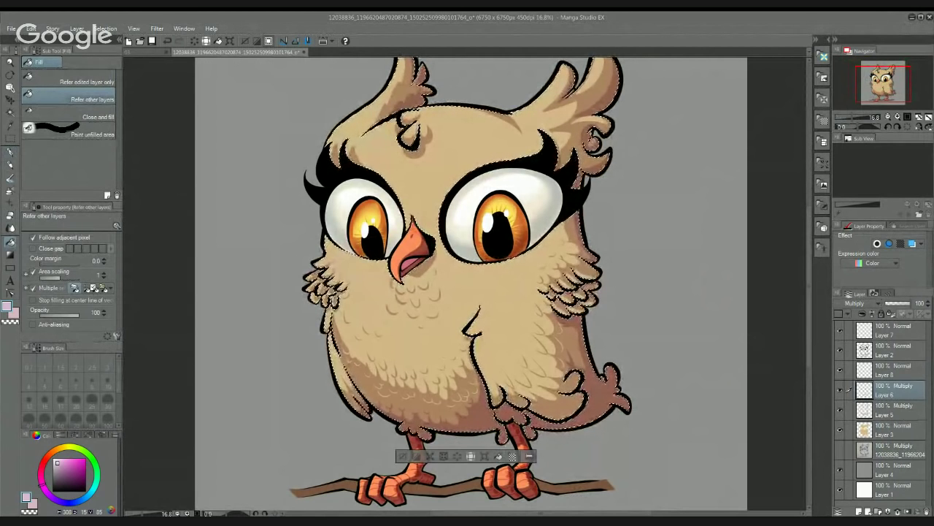
Step: Paint purple shadows along the undersides of the small curled feathers on the forehead
key("p")
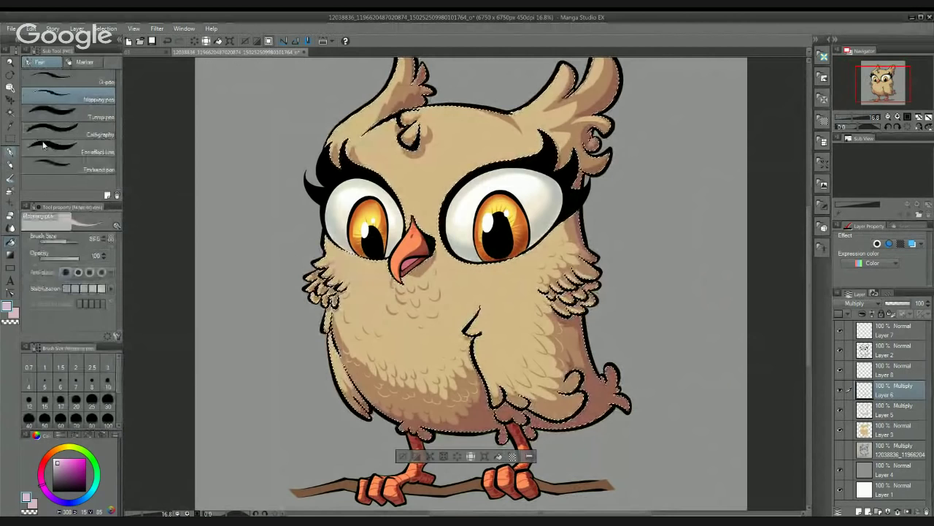
left_click_drag(397, 200, 407, 253)
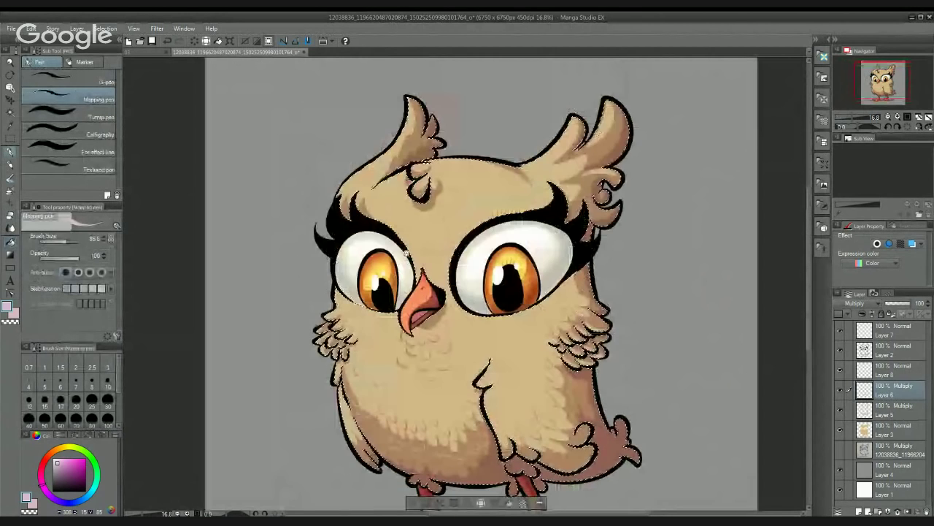
scroll(415, 255, "up", 3)
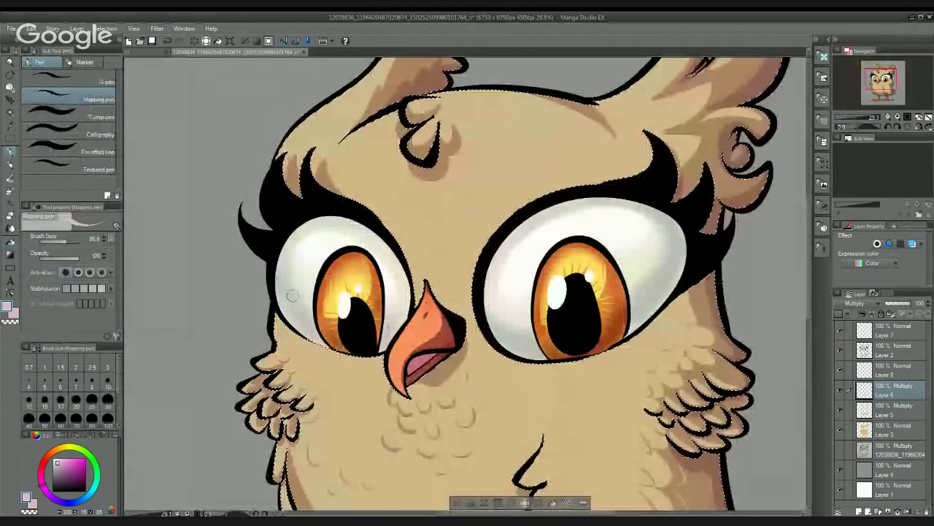
left_click_drag(737, 385, 705, 346)
scroll(635, 327, "up", 3)
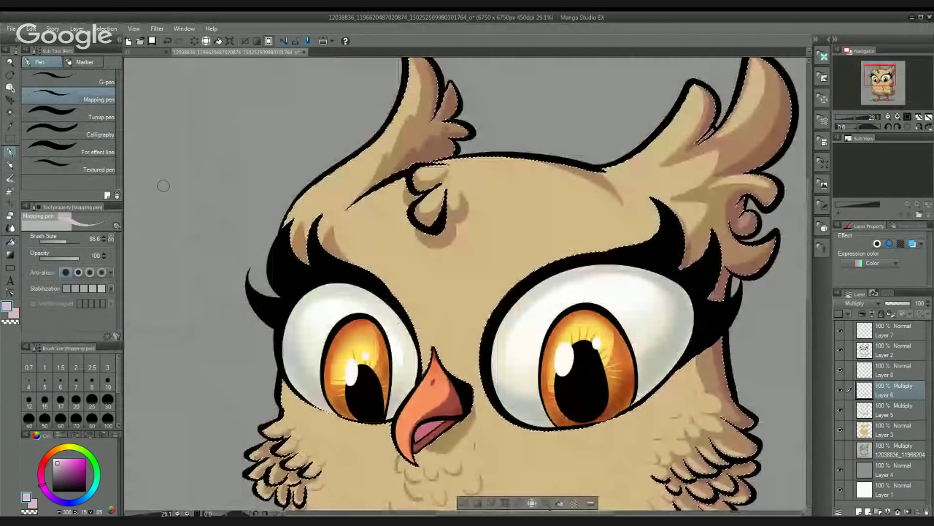
scroll(419, 207, "up", 2)
mouse_move(420, 206)
left_mouse_down()
mouse_move(479, 193)
mouse_move(466, 177)
left_mouse_up()
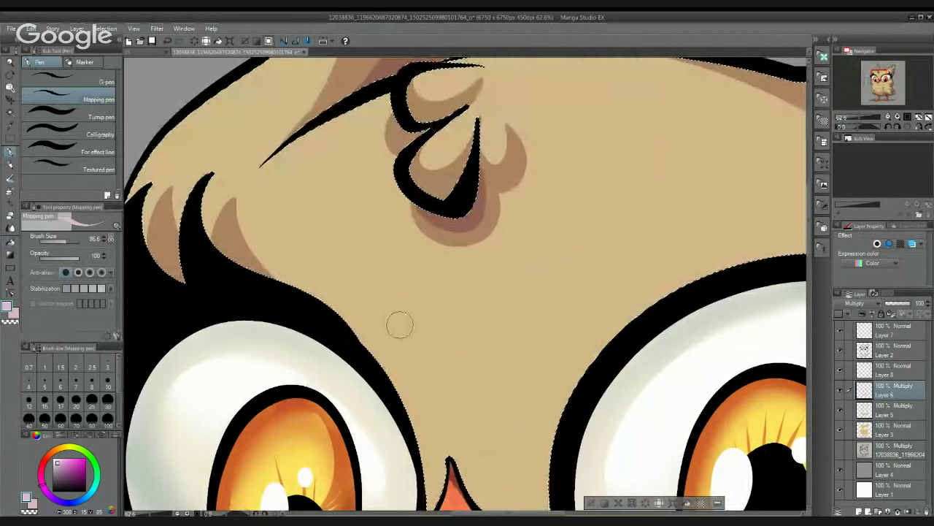
mouse_move(412, 149)
left_mouse_down()
mouse_move(419, 248)
mouse_move(433, 228)
left_mouse_up()
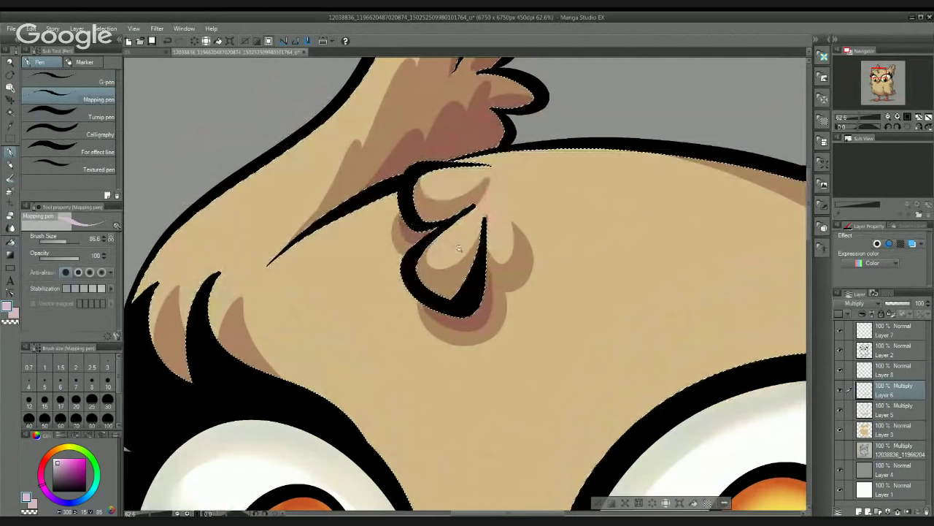
scroll(424, 226, "up", 1)
Step: Darken the brown shadow beside the left eye's upper eyelashes with purple along the lash line
scroll(435, 233, "down", 3)
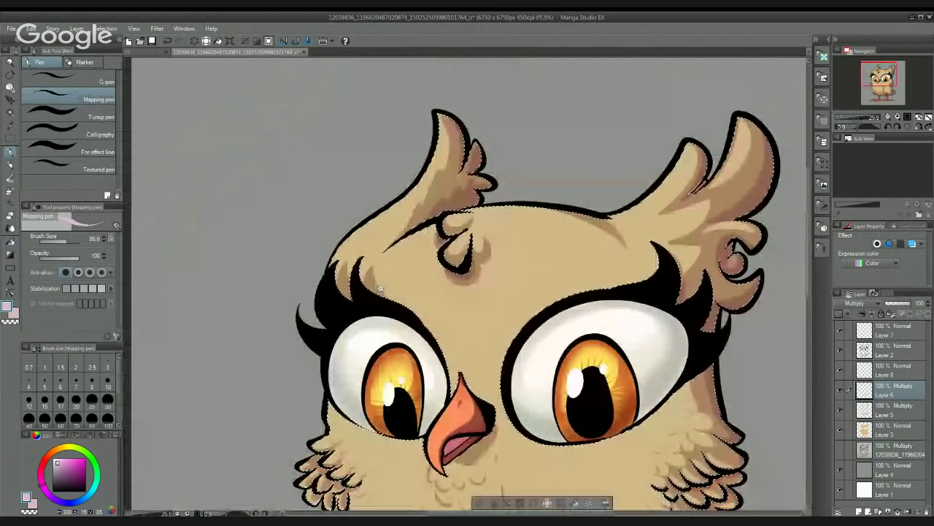
scroll(392, 294, "up", 2)
scroll(391, 294, "down", 2)
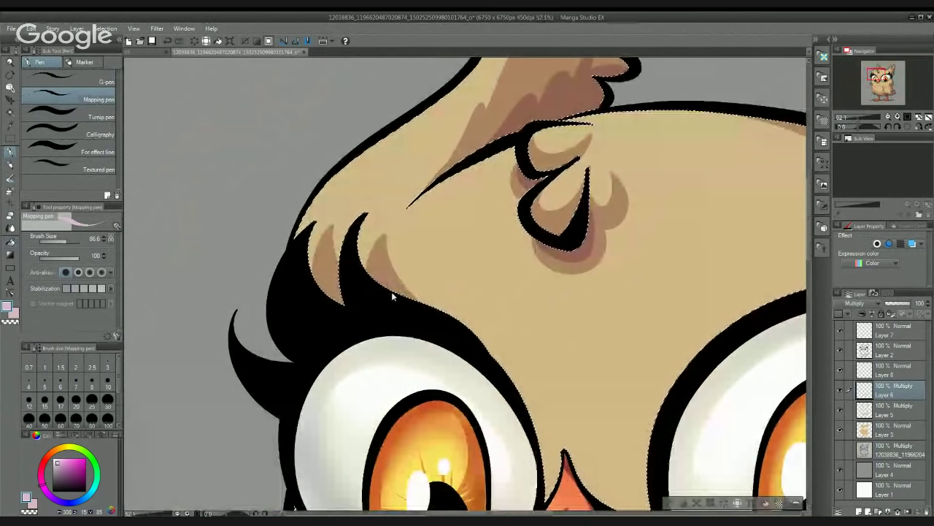
scroll(492, 344, "down", 1)
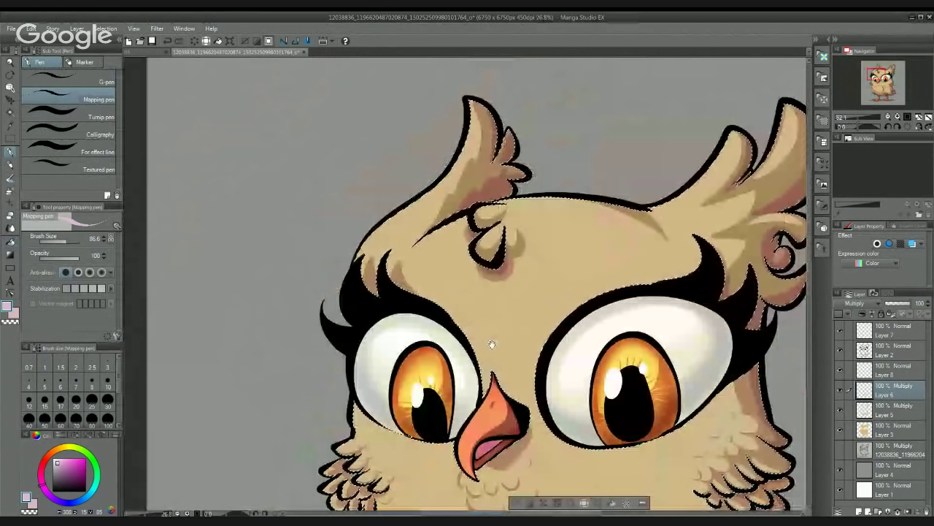
Step: Draw rows of small scalloped feather marks above the beak, between the eyes and up to the forehead curl
scroll(492, 344, "up", 2)
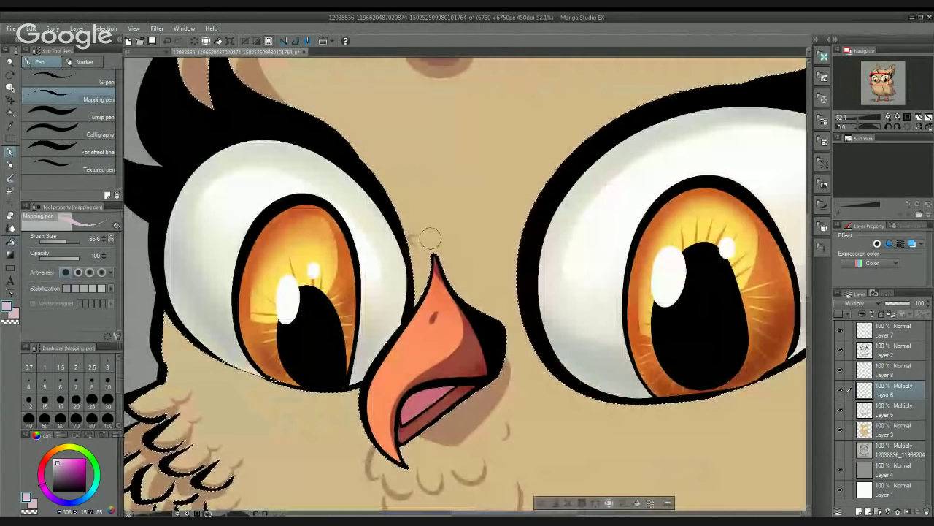
mouse_move(491, 224)
left_mouse_down()
mouse_move(492, 252)
mouse_move(464, 259)
mouse_move(485, 258)
mouse_move(500, 275)
mouse_move(508, 328)
left_mouse_up()
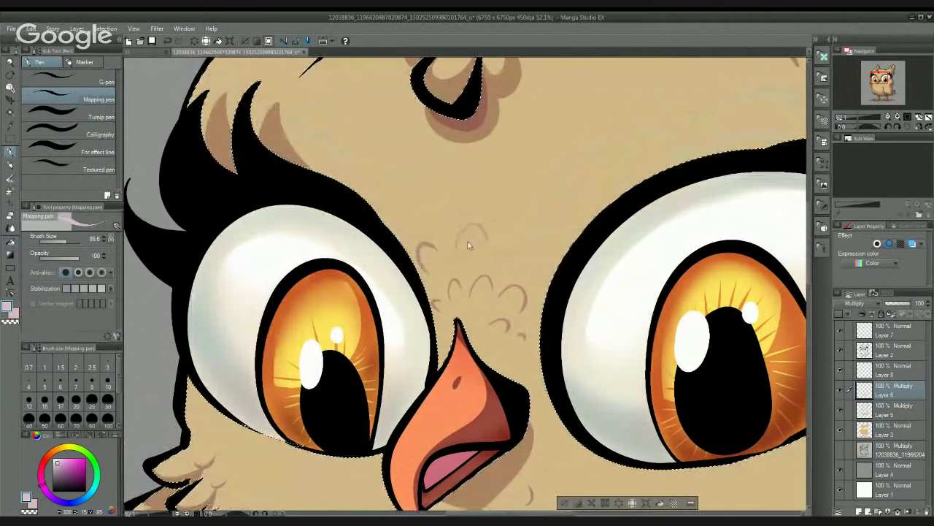
mouse_move(457, 253)
left_mouse_down()
mouse_move(471, 222)
mouse_move(484, 252)
mouse_move(525, 233)
mouse_move(565, 250)
mouse_move(540, 306)
left_mouse_up()
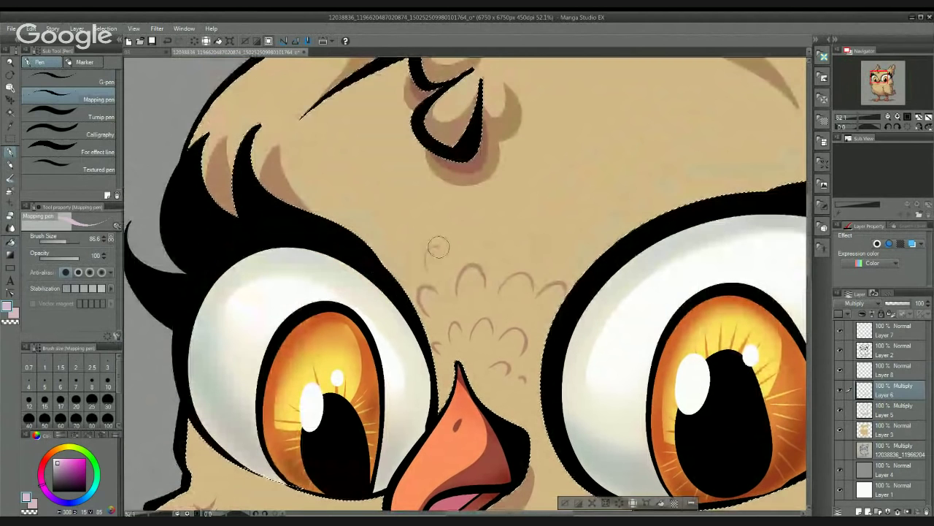
left_click_drag(450, 282, 475, 331)
mouse_move(400, 304)
left_mouse_down()
mouse_move(414, 286)
mouse_move(437, 232)
mouse_move(508, 241)
mouse_move(546, 243)
left_mouse_up()
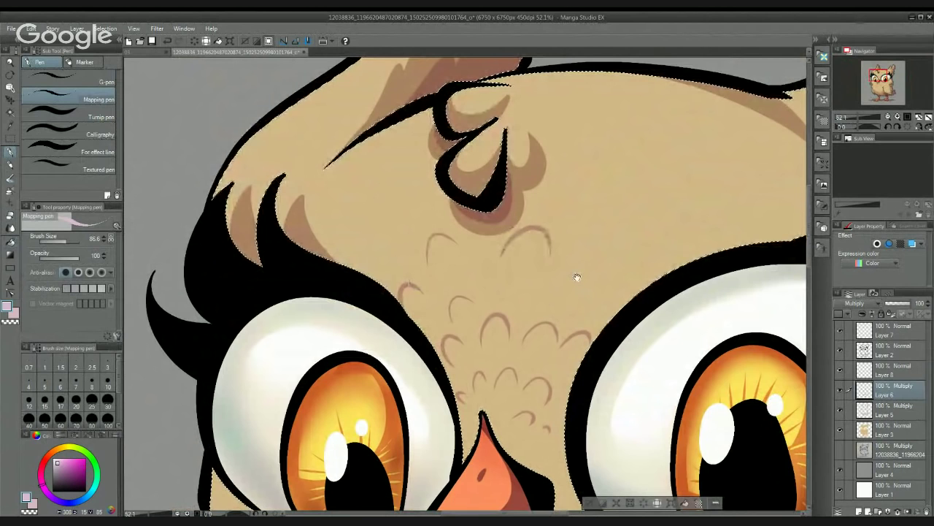
scroll(577, 278, "down", 2)
scroll(554, 248, "down", 5)
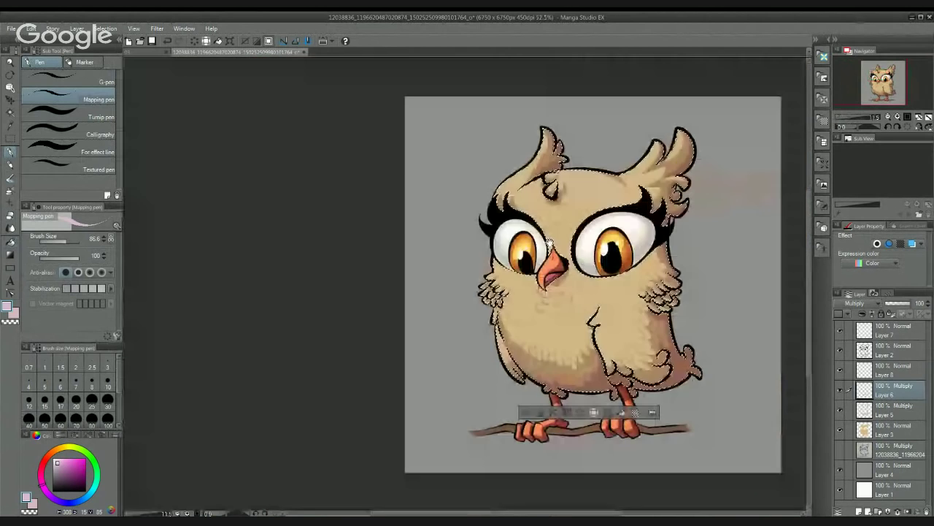
Step: Add more widely spaced curved feather marks across the upper forehead and above the right eye
scroll(555, 219, "up", 2)
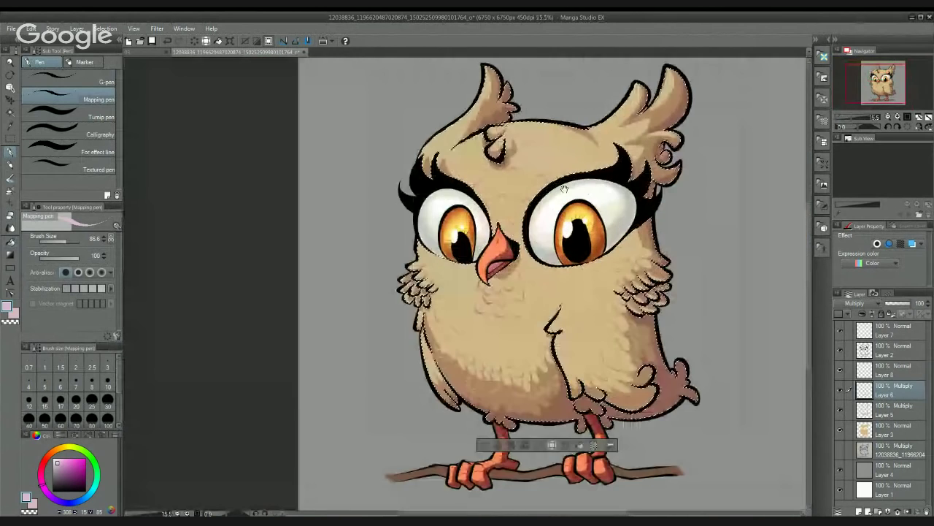
scroll(564, 188, "up", 3)
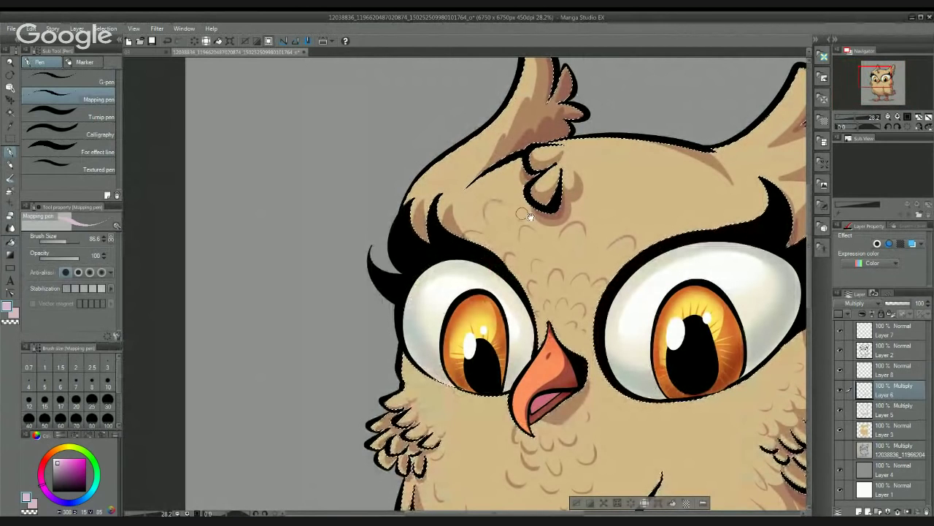
left_click_drag(530, 216, 438, 225)
mouse_move(569, 210)
left_mouse_down()
mouse_move(600, 249)
mouse_move(573, 206)
left_mouse_up()
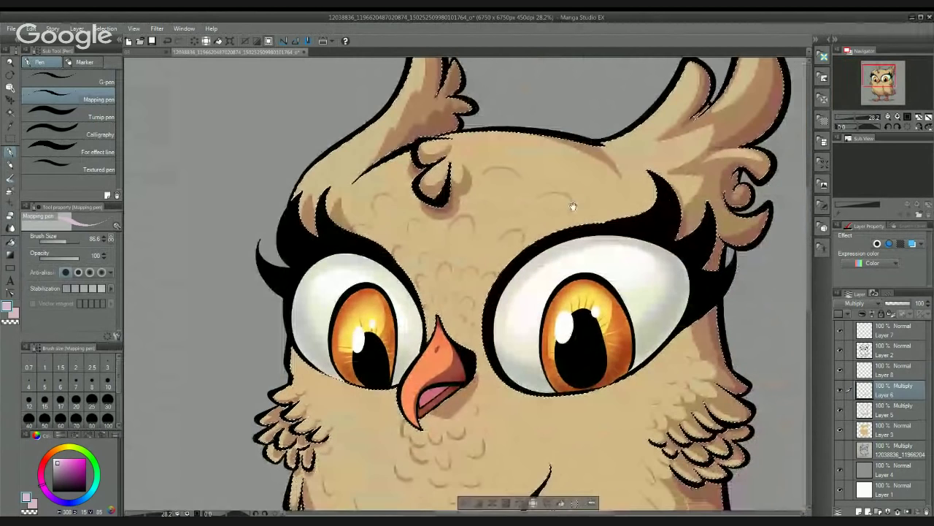
scroll(600, 196, "down", 5)
scroll(607, 201, "up", 2)
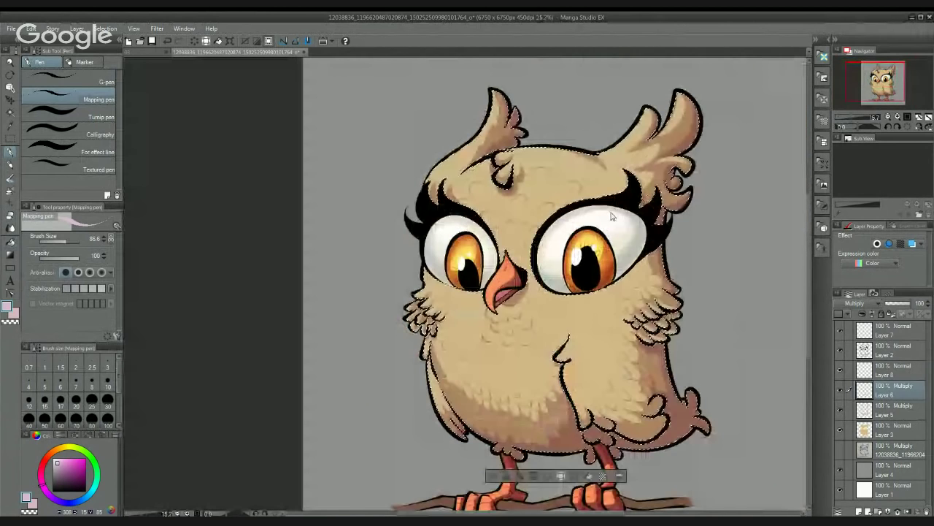
scroll(611, 216, "down", 2)
scroll(582, 206, "up", 3)
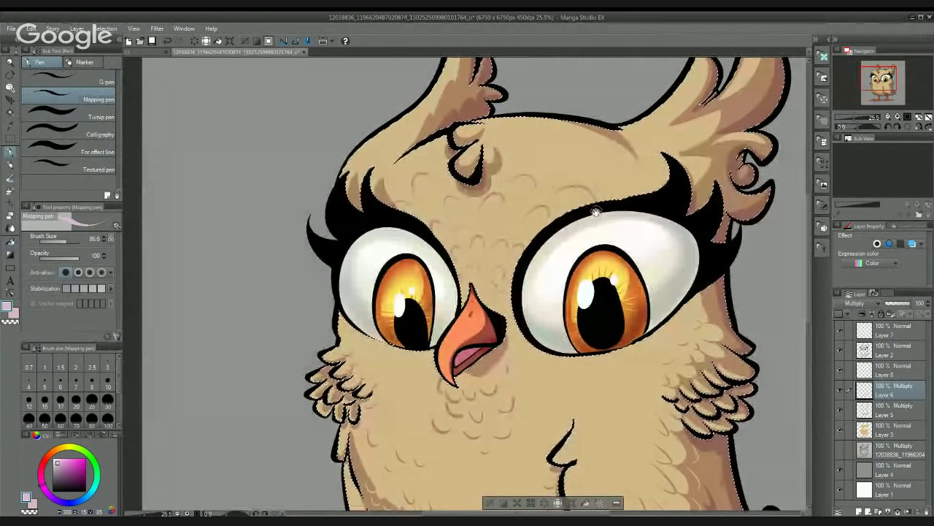
scroll(582, 211, "down", 5)
Step: Fill the remaining lighter patch of the back between the wing and the tail with purple shadow
scroll(556, 271, "up", 4)
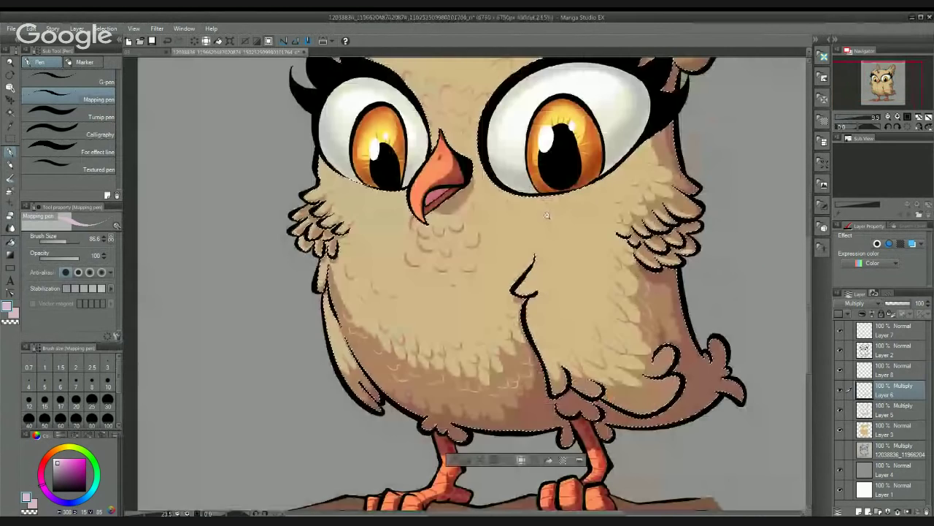
left_click_drag(567, 291, 552, 240)
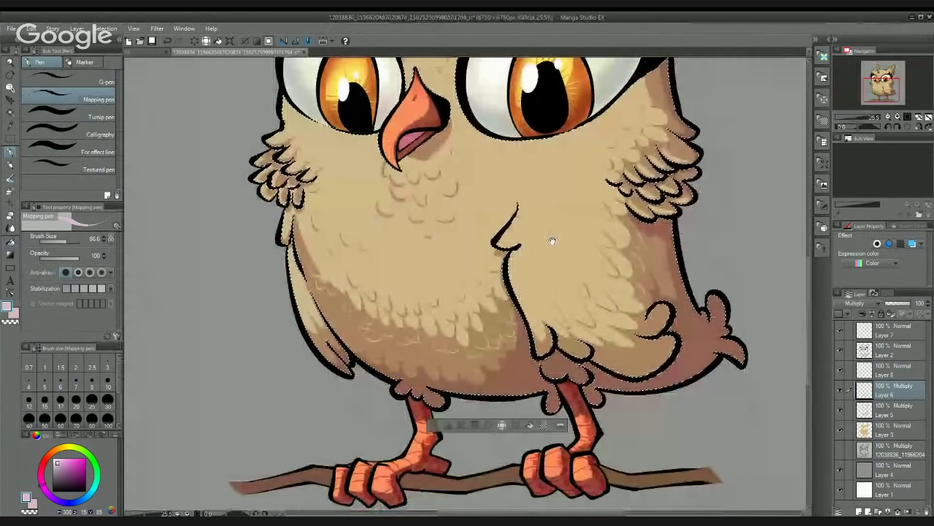
scroll(553, 241, "up", 3)
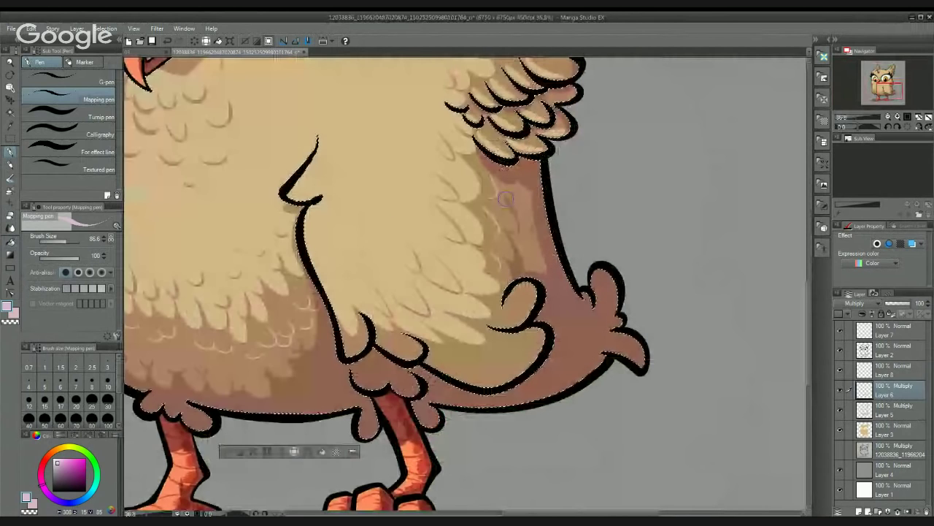
left_click(11, 243)
left_click(536, 250)
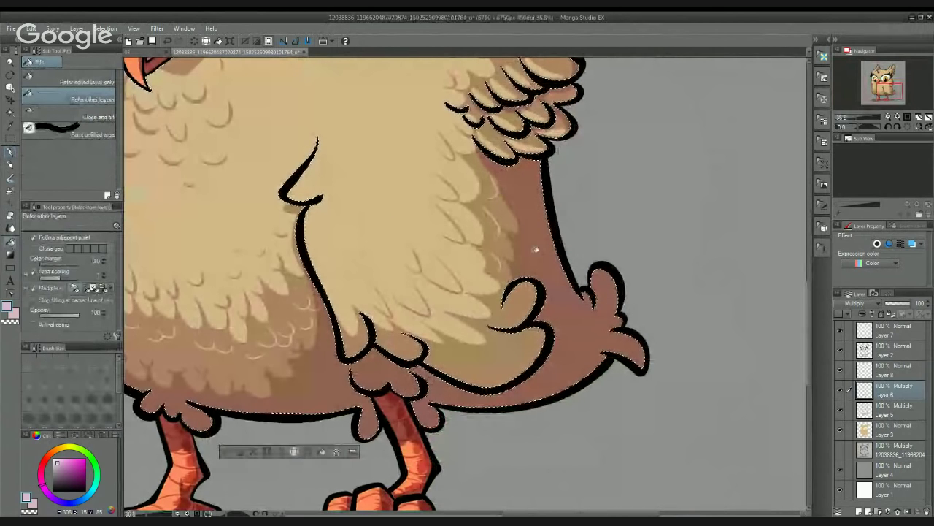
scroll(568, 194, "down", 4)
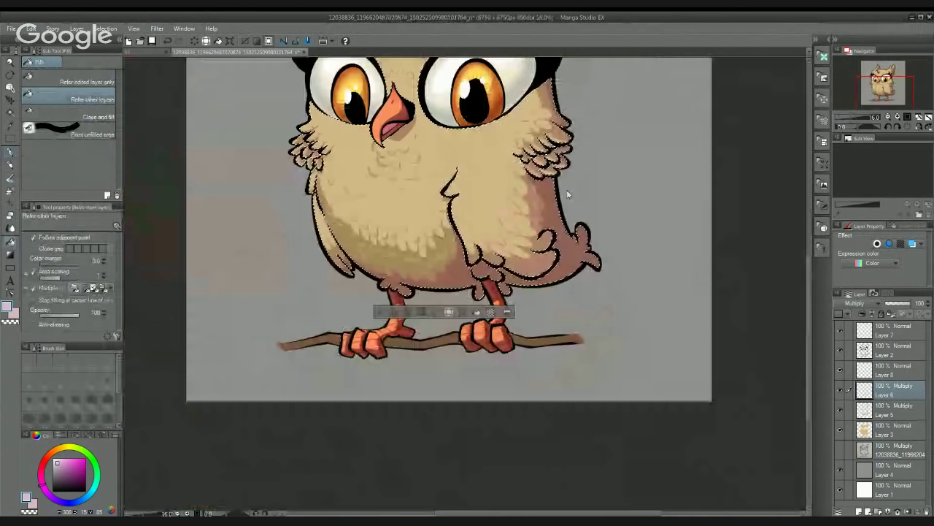
Step: Make Layer 8 the active layer for the next details on the owl's body
left_click_drag(238, 247, 253, 356)
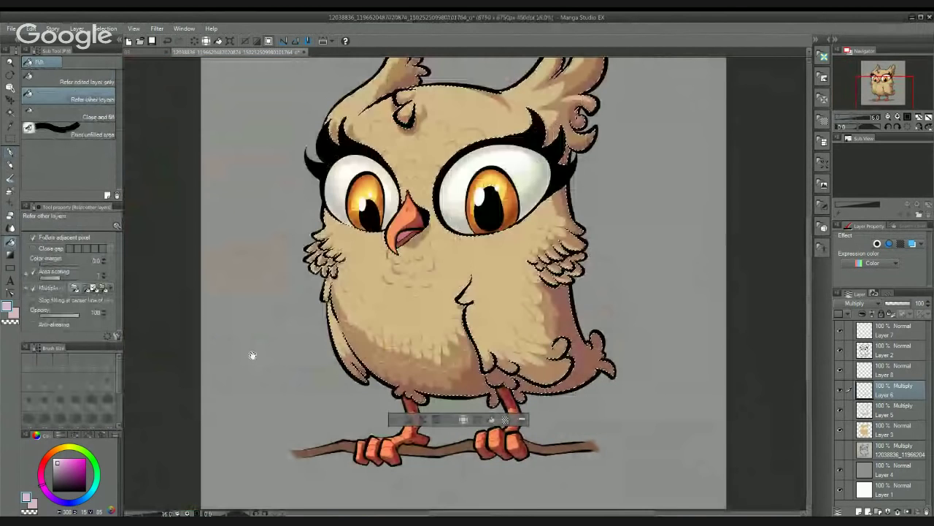
scroll(253, 355, "down", 4)
scroll(443, 212, "up", 4)
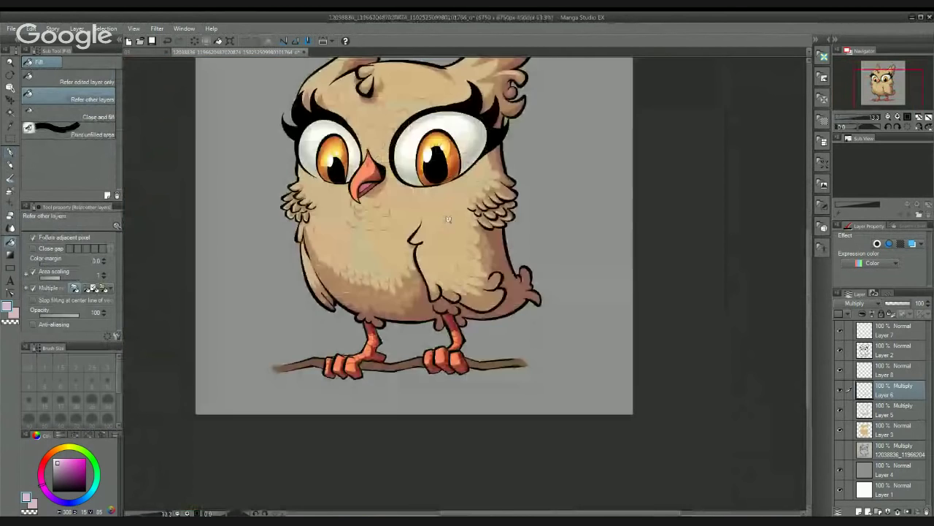
scroll(449, 219, "up", 3)
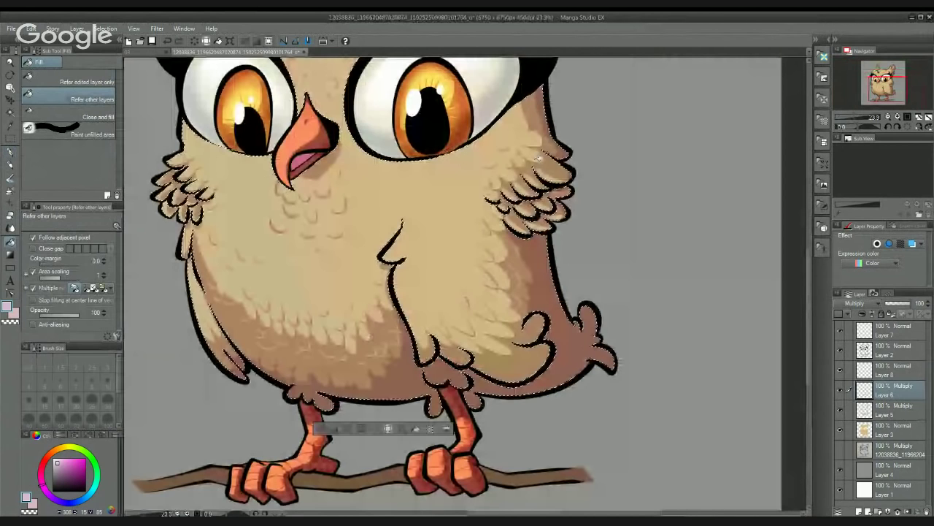
left_click(844, 372)
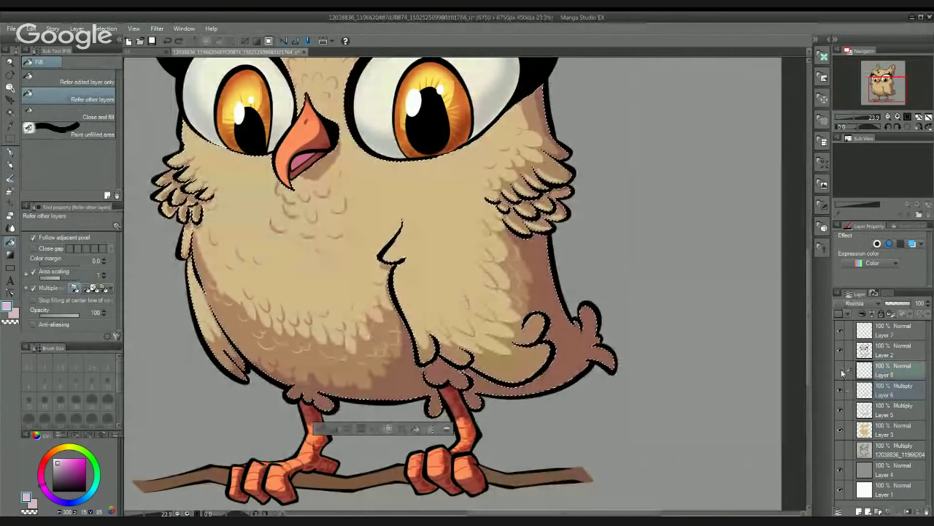
left_click(842, 372)
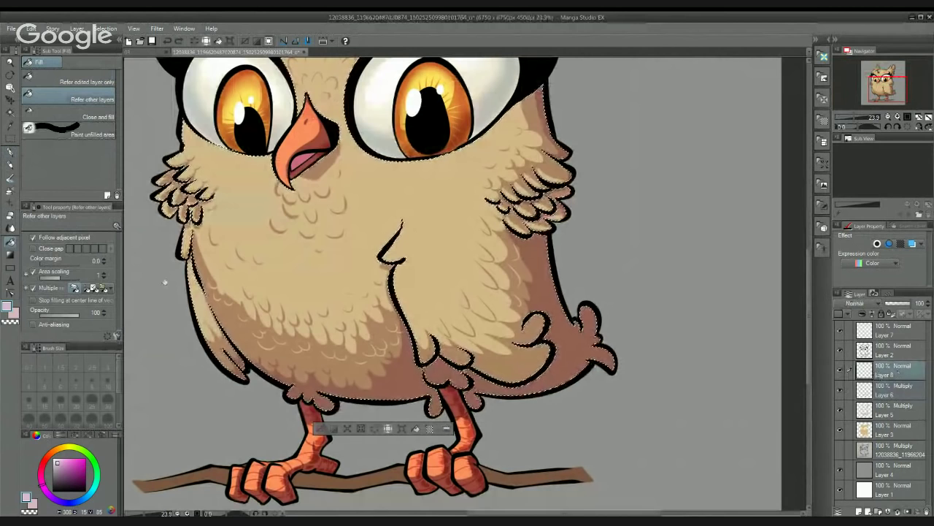
Step: Try filling the owl's chest with pale yellow on Layer 8
left_click(60, 447)
left_click(64, 462)
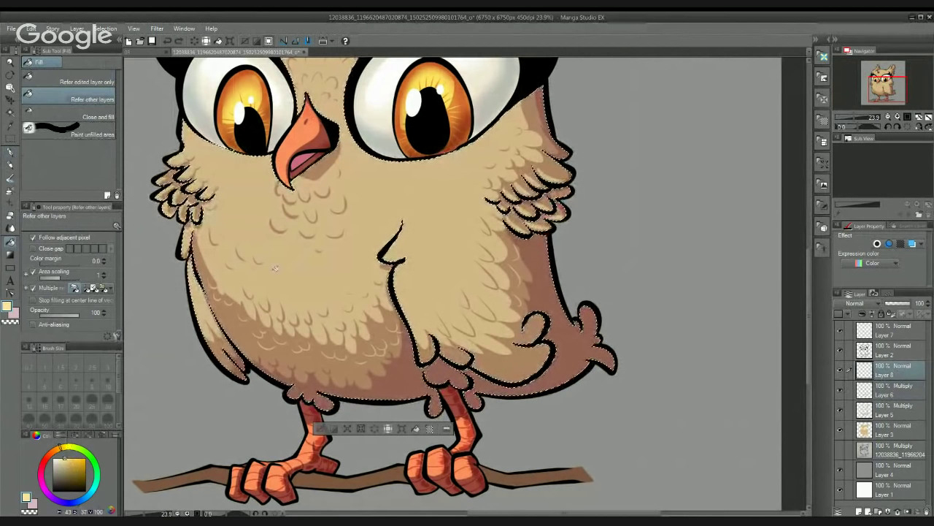
left_click(275, 269)
key("ctrl+z")
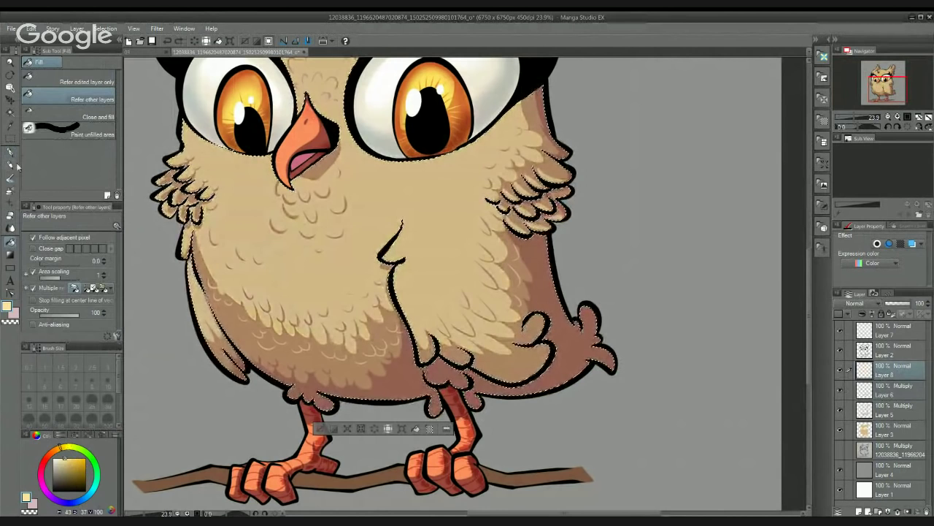
Step: Switch to the Mapping pen and add a new layer above Layer 8 with its blending mode set to Add (Glow)
left_click(10, 153)
left_click_drag(287, 244, 368, 279)
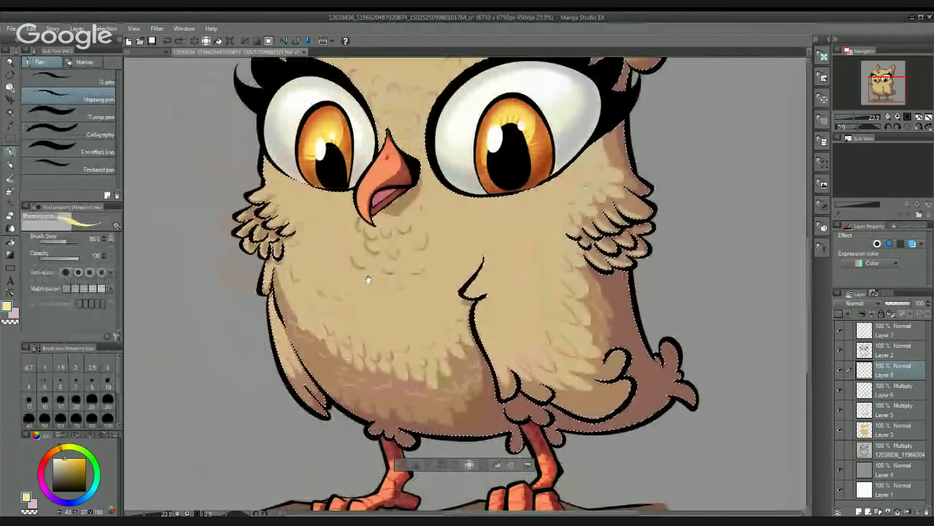
scroll(287, 278, "up", 2)
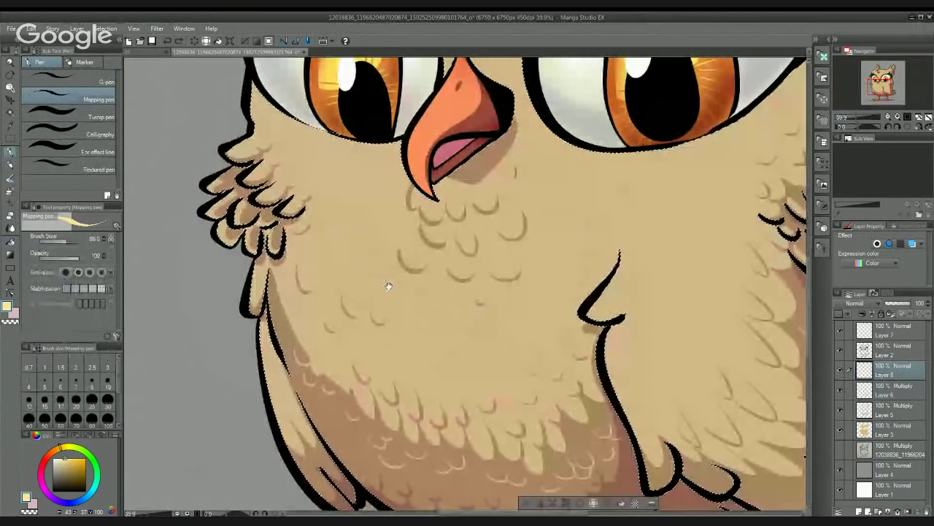
left_click_drag(388, 285, 366, 203)
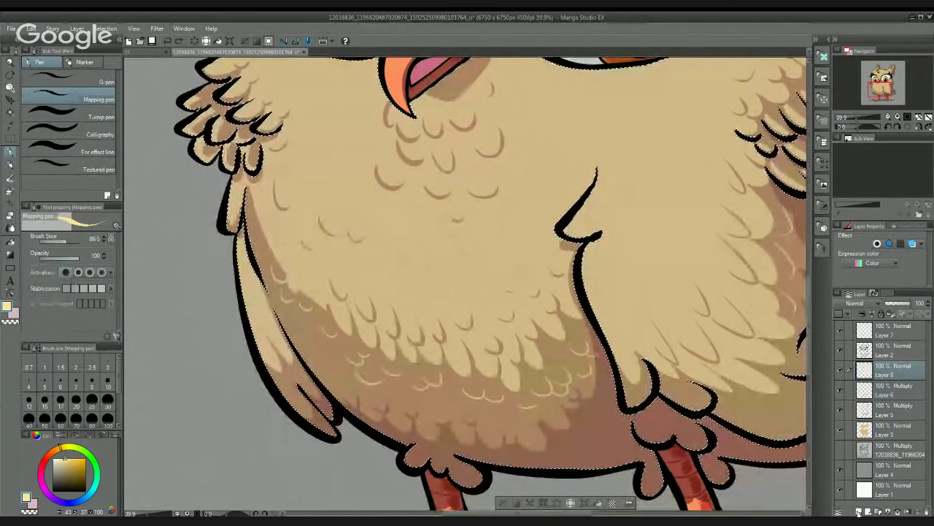
left_click(859, 512)
left_click(864, 304)
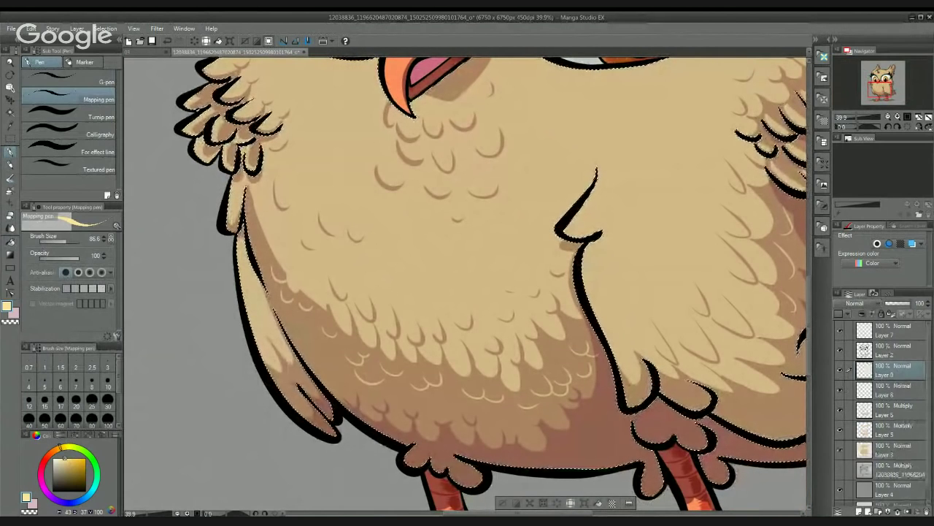
left_click(864, 418)
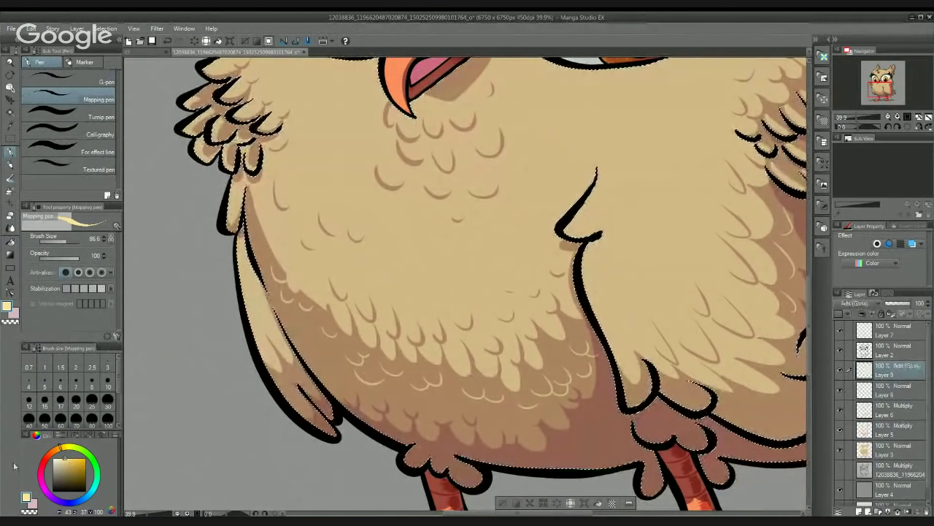
Step: Try dark reddish-brown glow strokes along the left side of the owl's belly
left_click(50, 456)
left_click(62, 486)
left_click(61, 484)
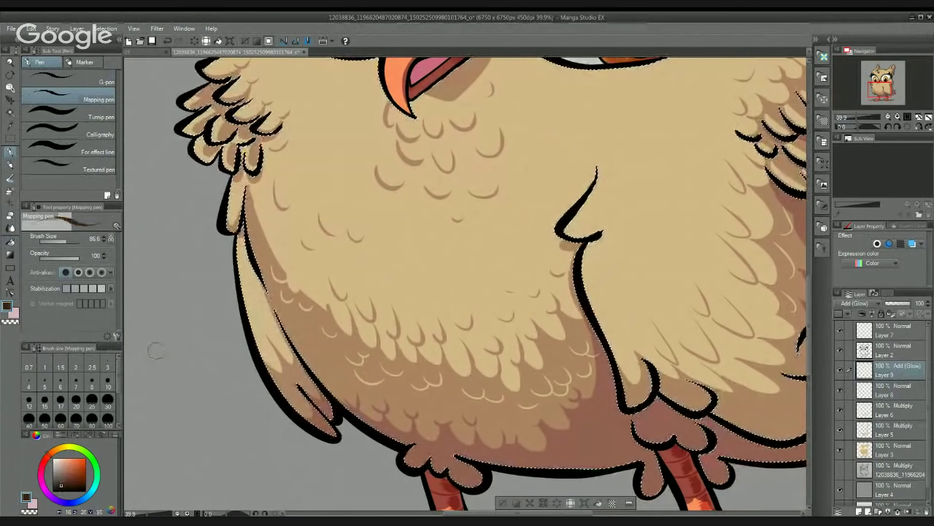
left_click_drag(280, 282, 288, 314)
left_click_drag(281, 255, 286, 284)
key("ctrl+z")
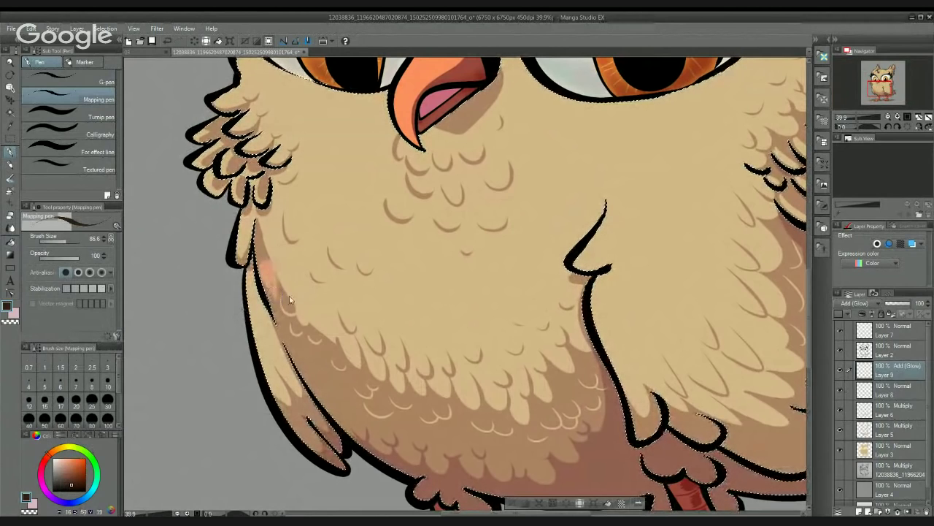
key("ctrl+z")
scroll(318, 264, "down", 5)
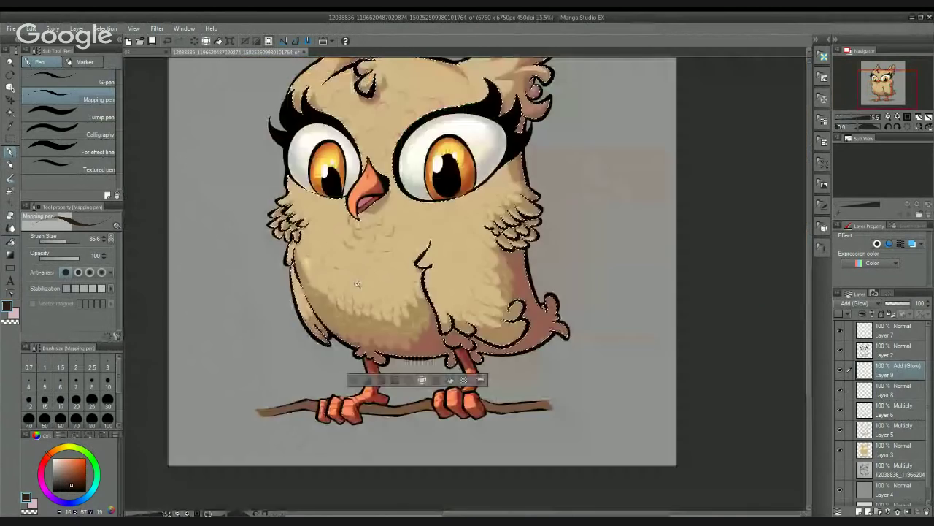
key("ctrl+z")
Step: Try a glow stroke on the left of the belly in a more muted, yellower brown
left_click(59, 480)
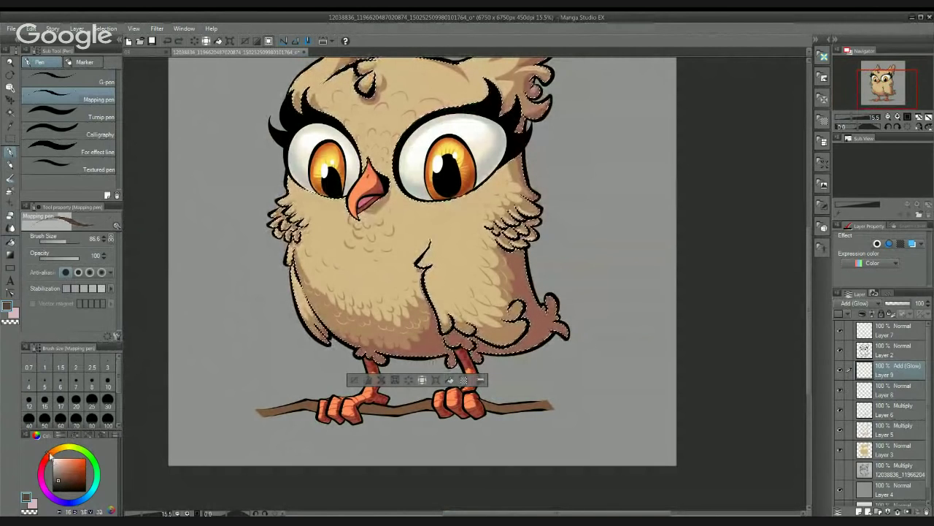
left_click(56, 450)
left_click_drag(314, 273, 311, 263)
key("ctrl+z")
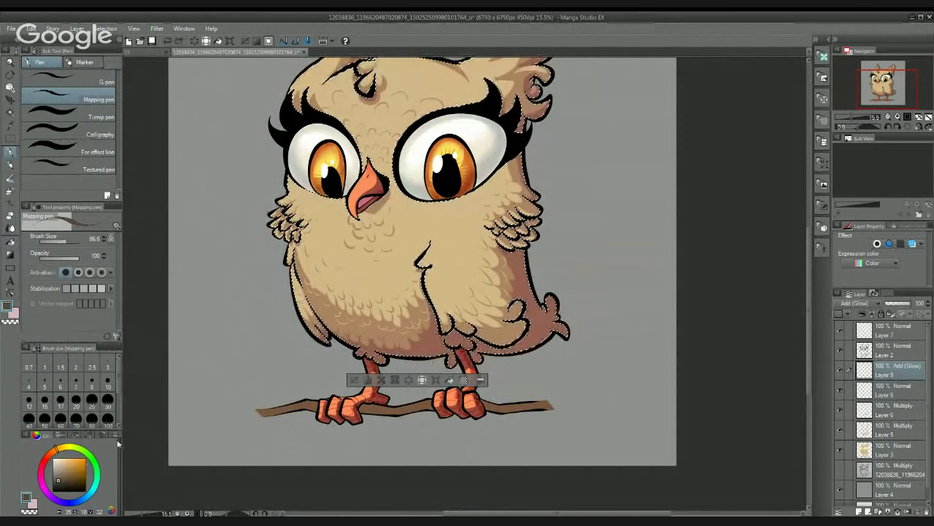
Step: Set the drawing colour to a dark golden brown and outline three glowing crescent feather marks across the left of the chest
left_click(69, 484)
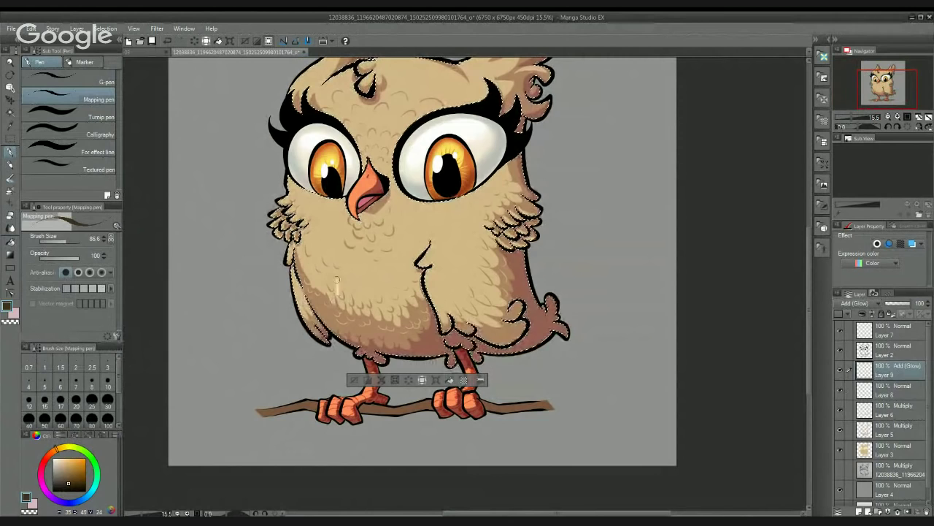
key("ctrl+z")
left_click_drag(327, 221, 322, 301)
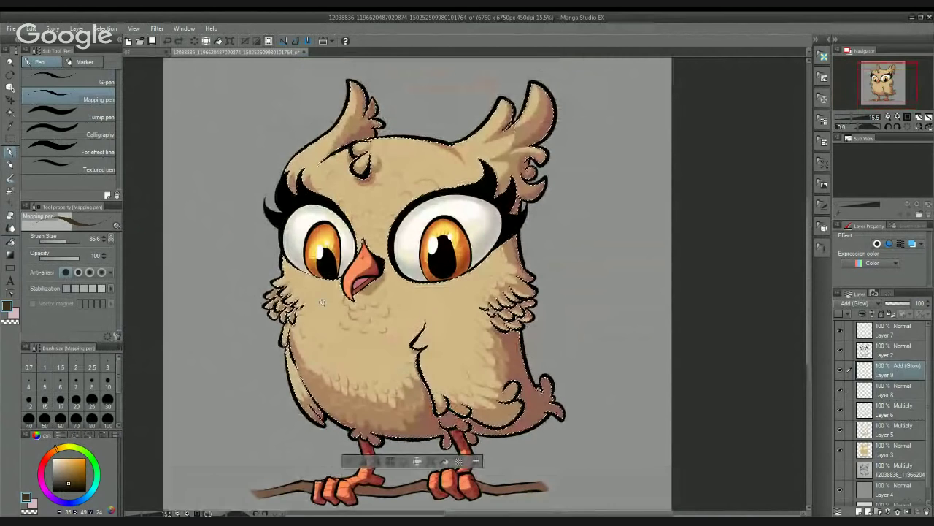
scroll(321, 302, "up", 4)
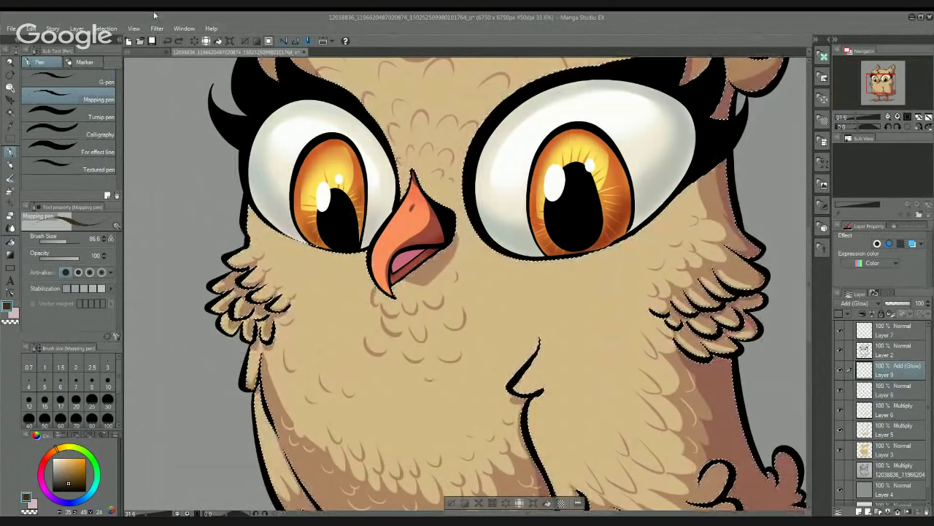
left_click_drag(347, 294, 311, 181)
scroll(264, 254, "up", 1)
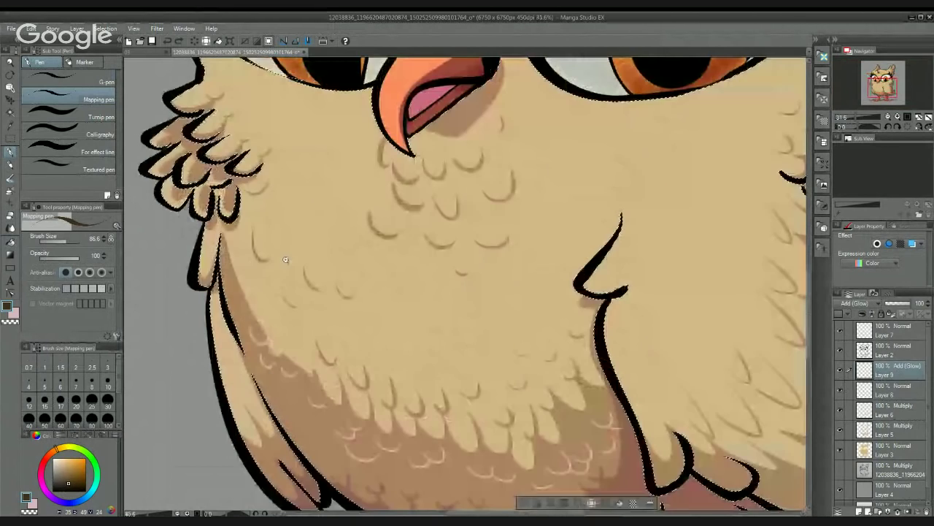
mouse_move(273, 253)
left_mouse_down()
mouse_move(274, 224)
mouse_move(299, 237)
mouse_move(305, 206)
mouse_move(279, 205)
mouse_move(304, 194)
mouse_move(360, 202)
mouse_move(364, 187)
mouse_move(357, 205)
left_mouse_up()
key("ctrl+z")
scroll(327, 218, "down", 1)
key("ctrl+z")
mouse_move(395, 215)
left_mouse_down()
mouse_move(340, 252)
mouse_move(352, 265)
mouse_move(387, 256)
mouse_move(390, 233)
left_mouse_up()
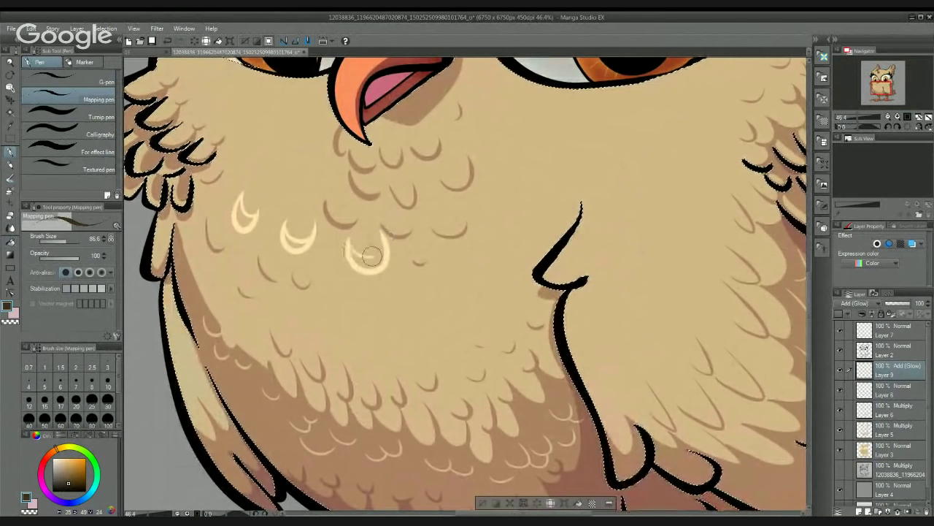
Step: Continue the row with three more crescent outlines across the chest toward the wing tip
scroll(422, 261, "down", 5)
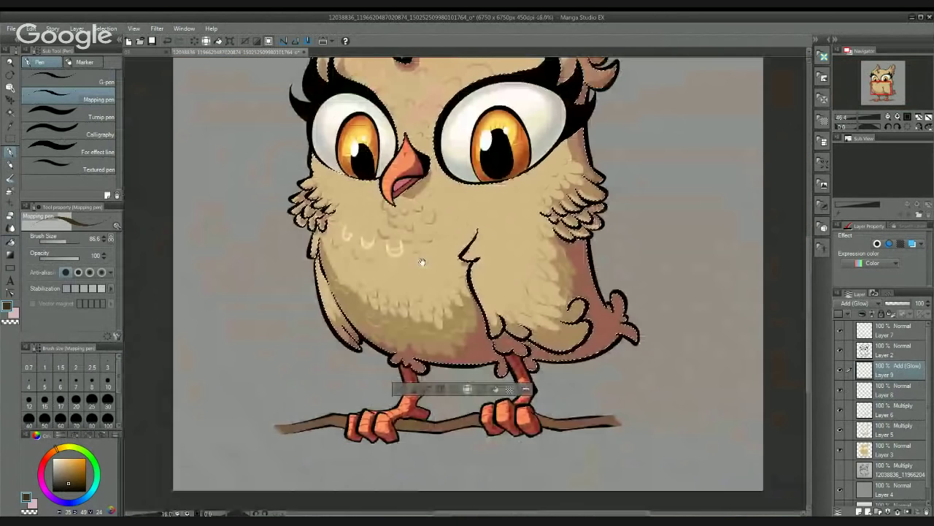
scroll(422, 261, "up", 3)
left_click_drag(418, 257, 406, 254)
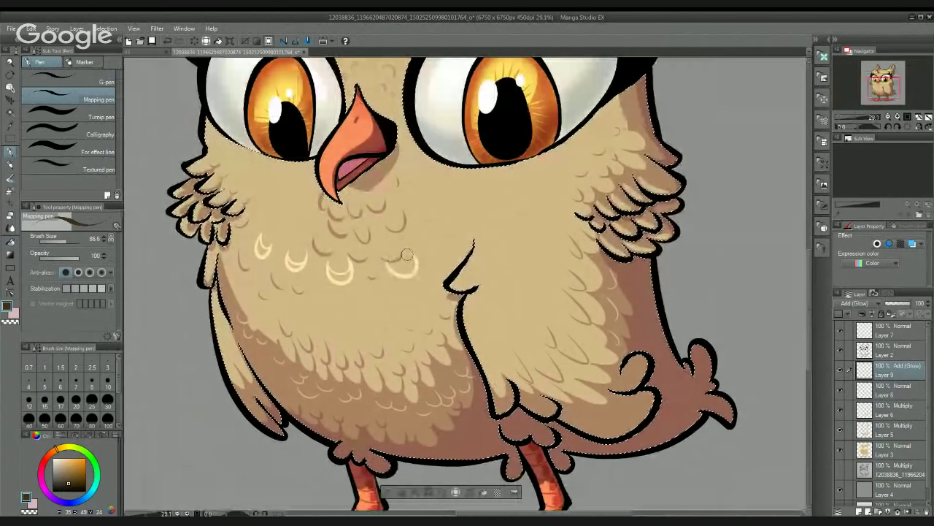
scroll(406, 254, "up", 2)
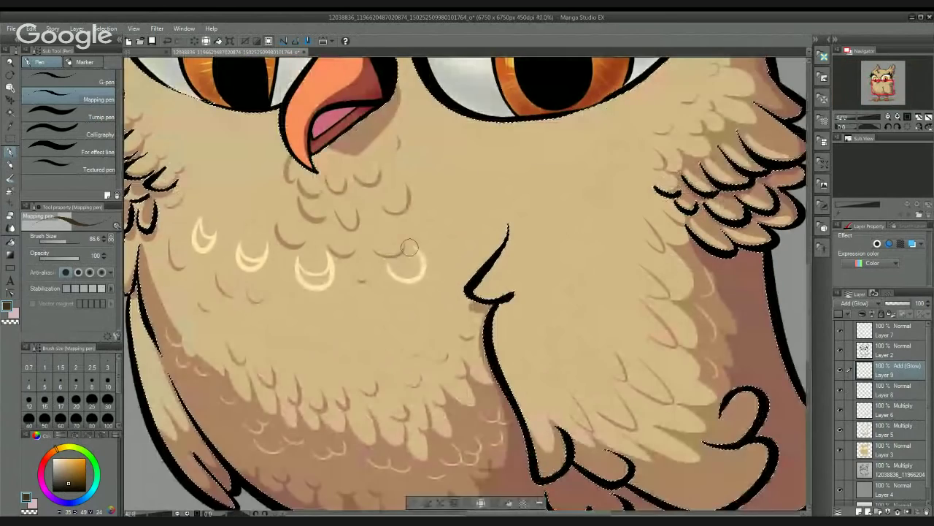
mouse_move(449, 257)
left_mouse_down()
mouse_move(421, 249)
mouse_move(420, 233)
mouse_move(388, 248)
mouse_move(392, 221)
mouse_move(441, 197)
mouse_move(457, 223)
mouse_move(439, 194)
left_mouse_up()
mouse_move(428, 236)
left_mouse_down()
mouse_move(443, 214)
mouse_move(447, 256)
mouse_move(453, 230)
left_mouse_up()
key("ctrl+z")
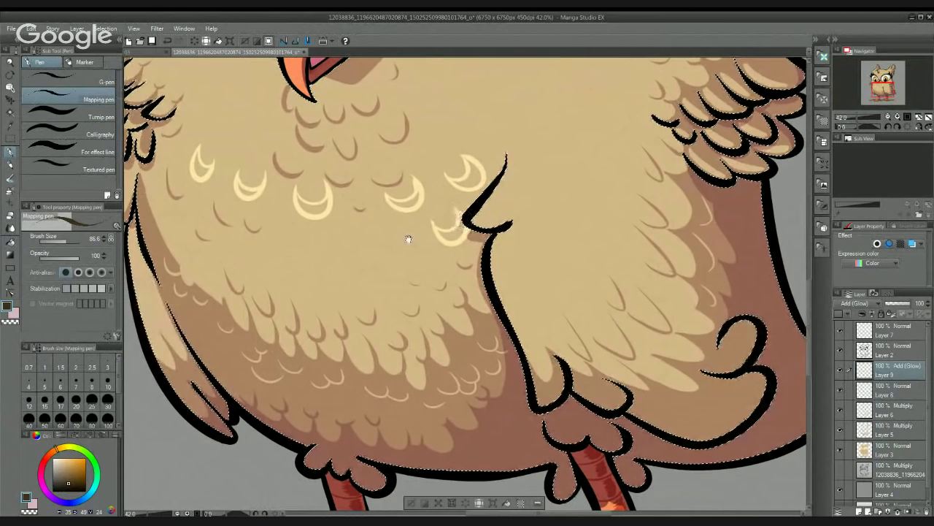
Step: Outline a second row of four crescent feather marks below the first, reaching the left edge of the body
mouse_move(409, 239)
left_mouse_down()
mouse_move(455, 234)
mouse_move(395, 255)
mouse_move(428, 235)
mouse_move(427, 227)
mouse_move(398, 243)
mouse_move(424, 223)
left_mouse_up()
mouse_move(316, 237)
left_mouse_down()
mouse_move(384, 227)
mouse_move(388, 251)
mouse_move(409, 234)
mouse_move(375, 214)
mouse_move(415, 240)
left_mouse_up()
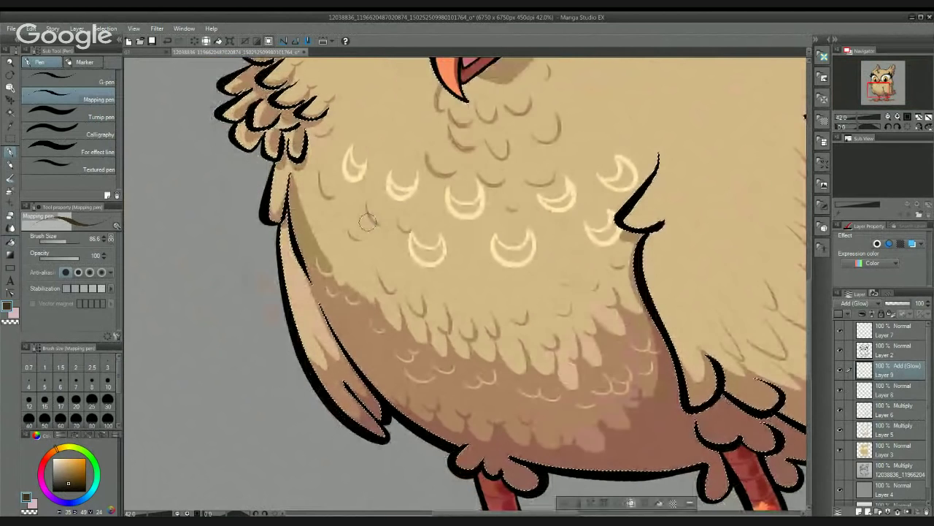
mouse_move(367, 222)
left_mouse_down()
mouse_move(364, 241)
mouse_move(384, 238)
mouse_move(358, 208)
mouse_move(382, 242)
mouse_move(369, 217)
mouse_move(355, 218)
left_mouse_up()
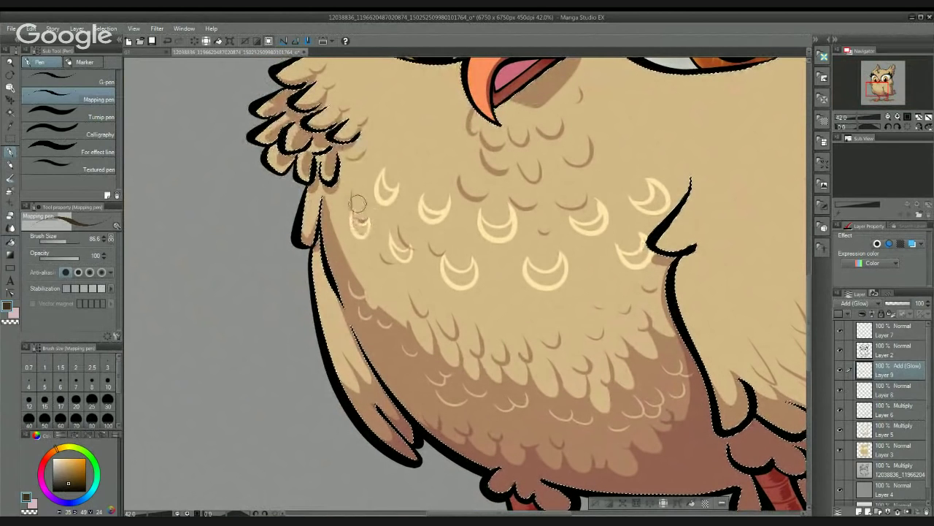
scroll(357, 204, "up", 3)
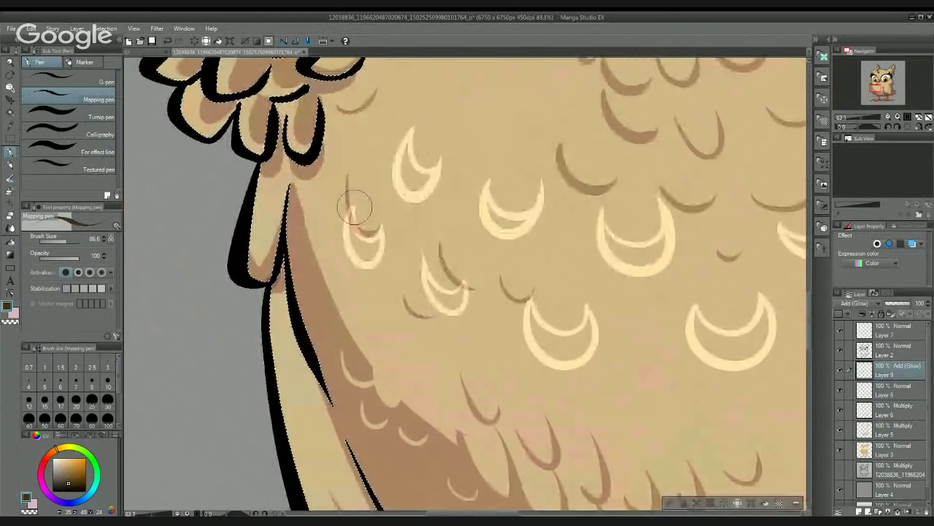
left_click(73, 80)
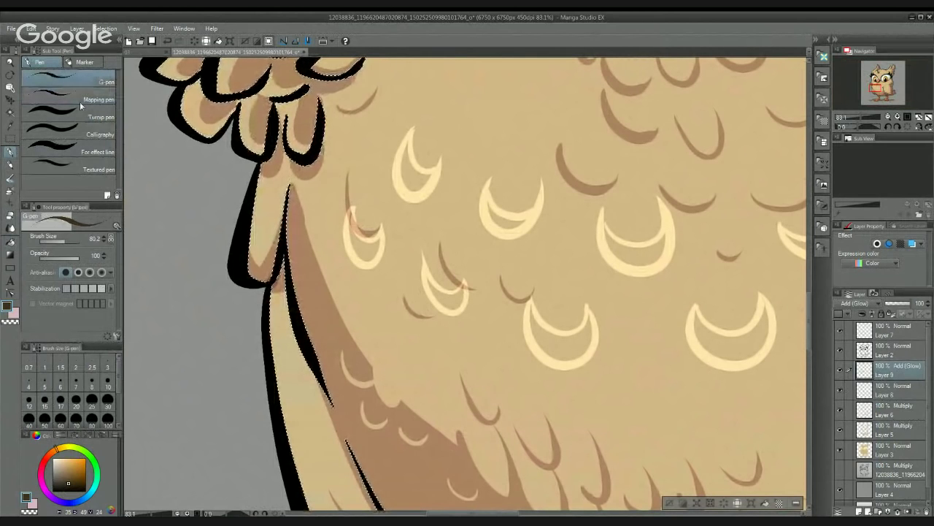
left_click(79, 101)
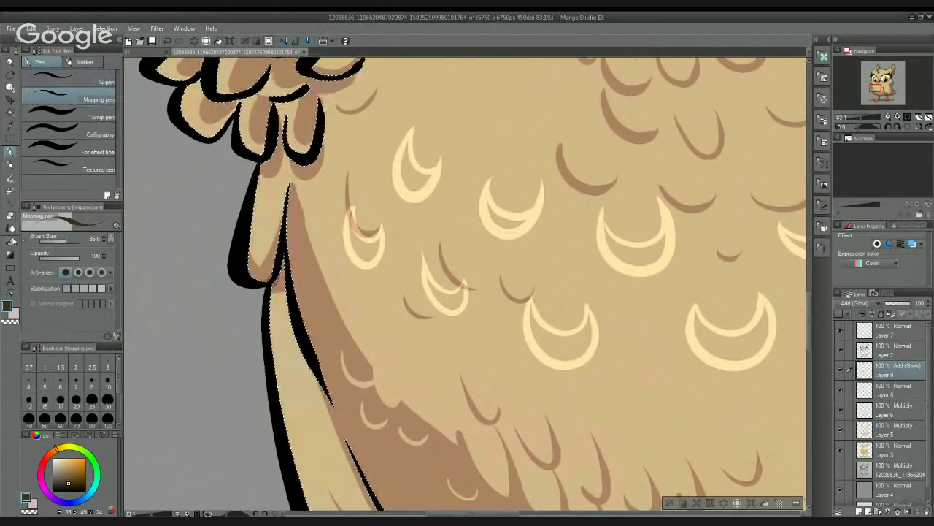
Step: Fill the first four crescents on the left of the chest, using the fill that refers to the edited layer only
left_click(11, 241)
left_click(380, 234)
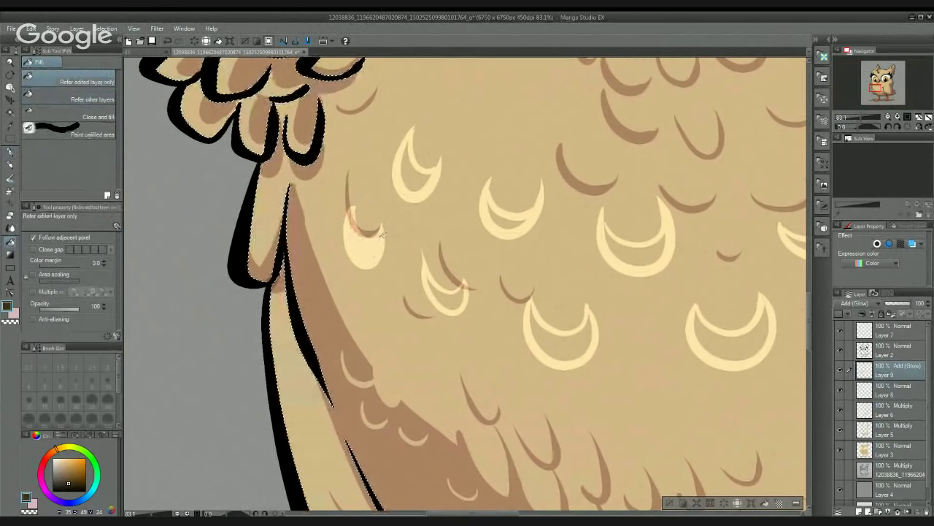
left_click(416, 170)
left_click(498, 228)
left_click(508, 216)
left_click(634, 252)
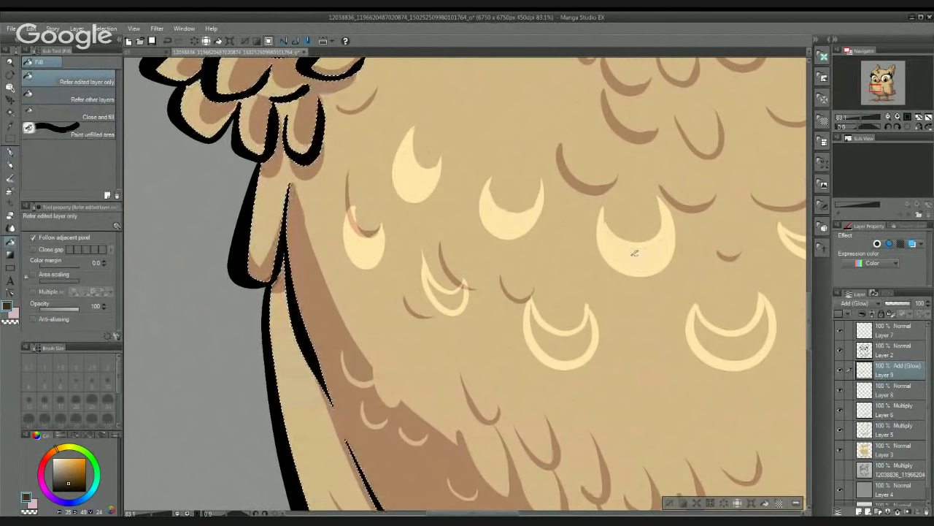
Step: Fill the remaining outlined crescents across the chest, from the second row's left end to the wing tip
left_click_drag(634, 253, 507, 224)
left_click(323, 246)
left_click(443, 292)
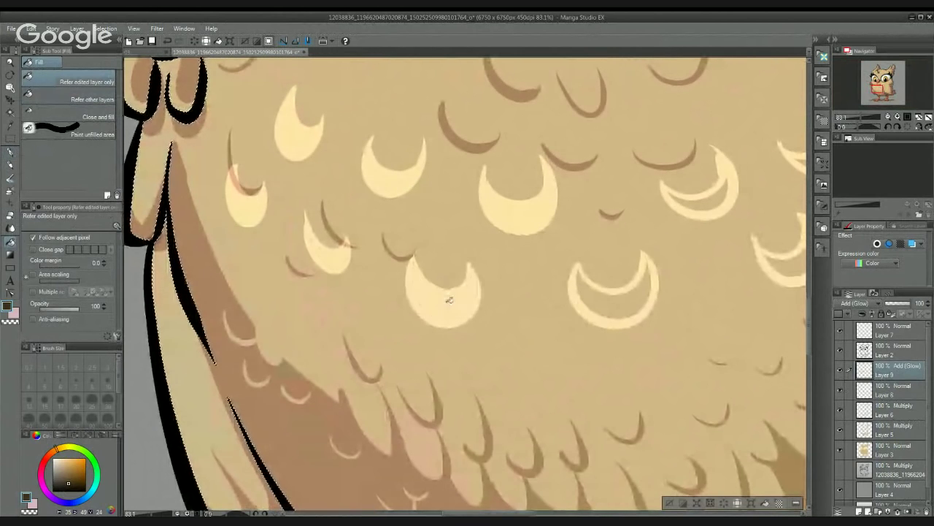
left_click(611, 300)
left_click(706, 204)
left_click_drag(707, 236, 439, 226)
left_click(543, 237)
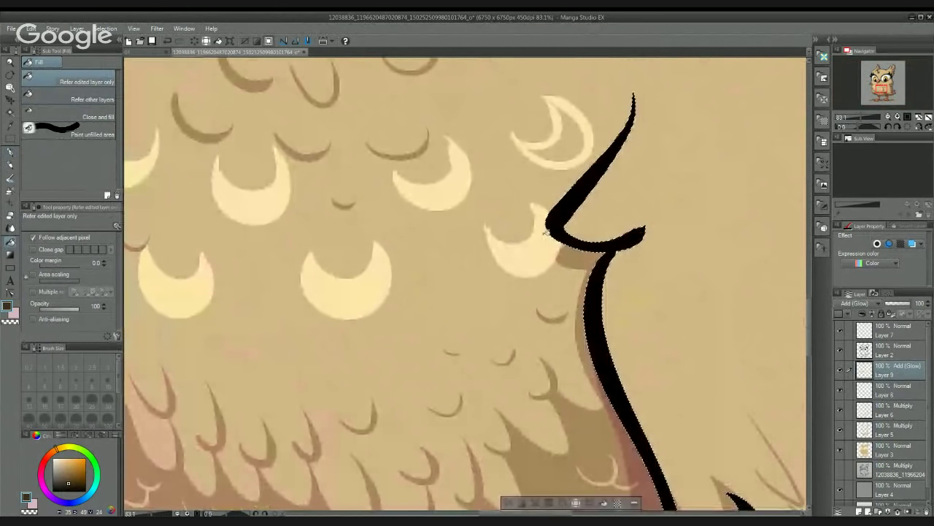
left_click(559, 150)
Step: Draw small glowing crescents with the Mapping pen along the left edge of the chest, just above the shaded feathers
scroll(560, 199, "down", 10)
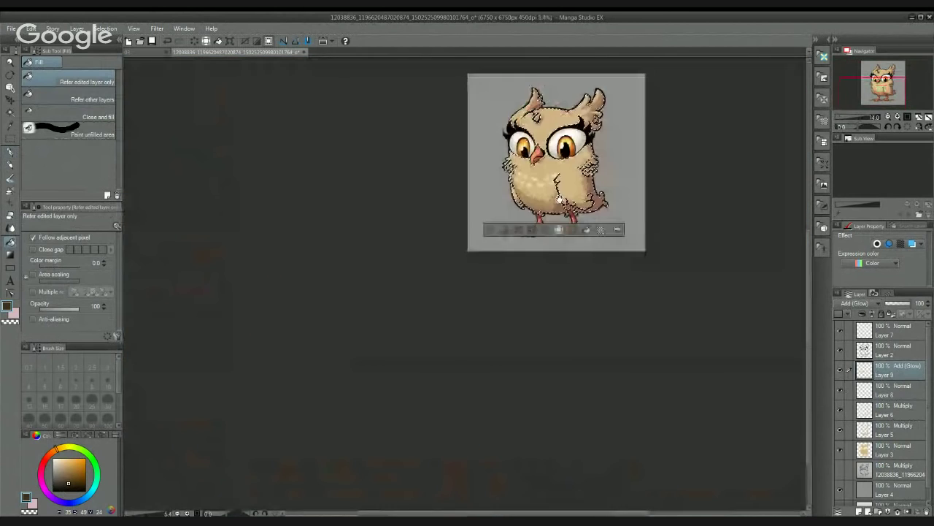
scroll(559, 198, "up", 5)
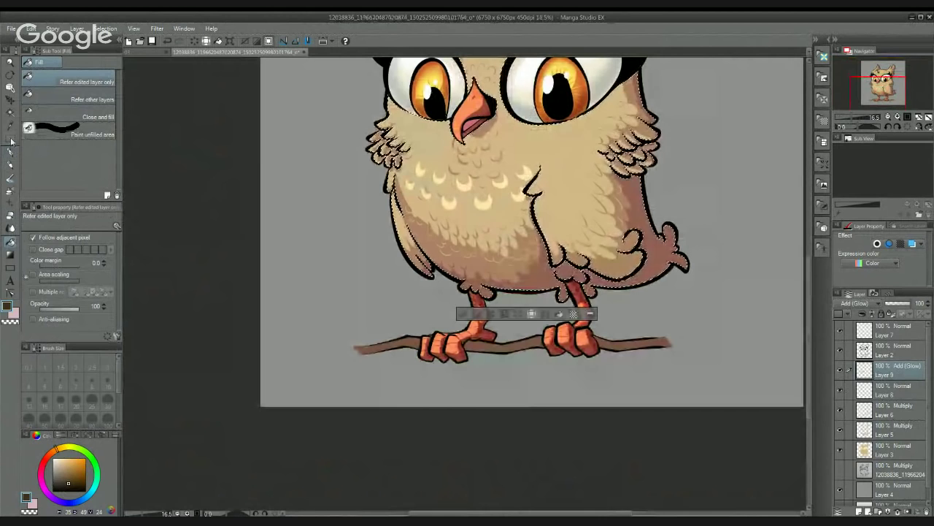
left_click(11, 150)
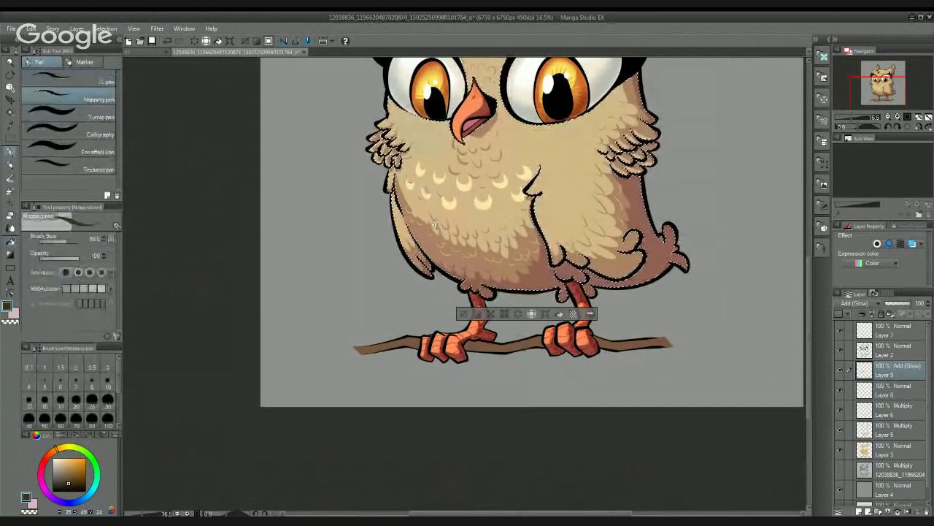
scroll(433, 225, "up", 4)
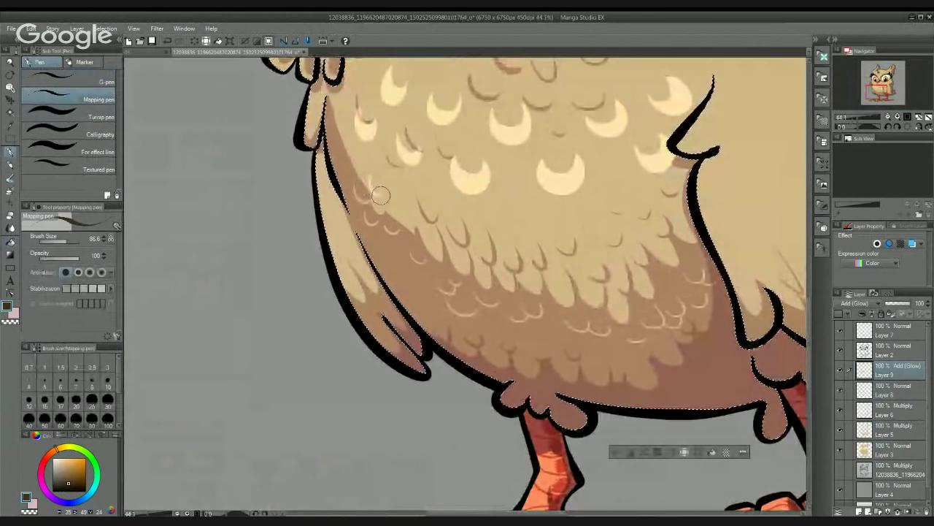
mouse_move(381, 194)
left_mouse_down()
mouse_move(349, 160)
mouse_move(398, 192)
left_mouse_up()
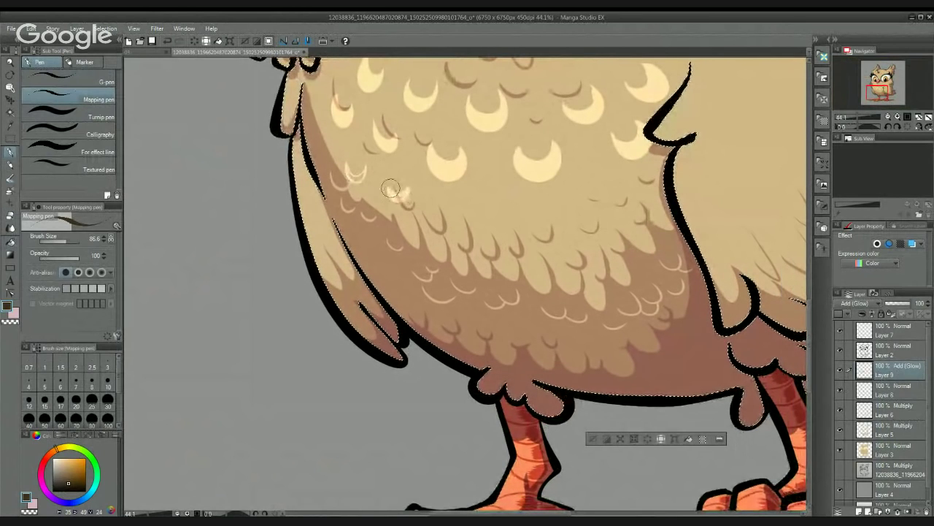
left_click_drag(389, 192, 404, 192)
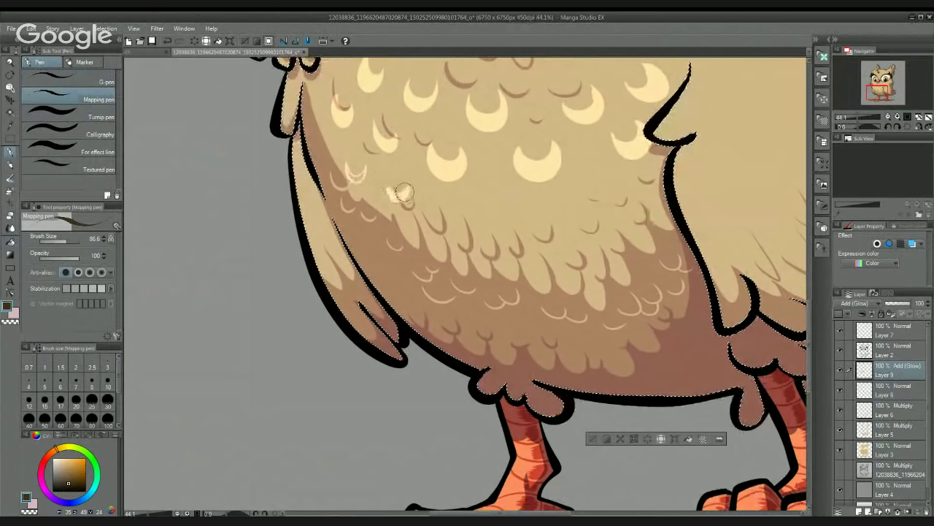
left_click_drag(349, 171, 363, 170)
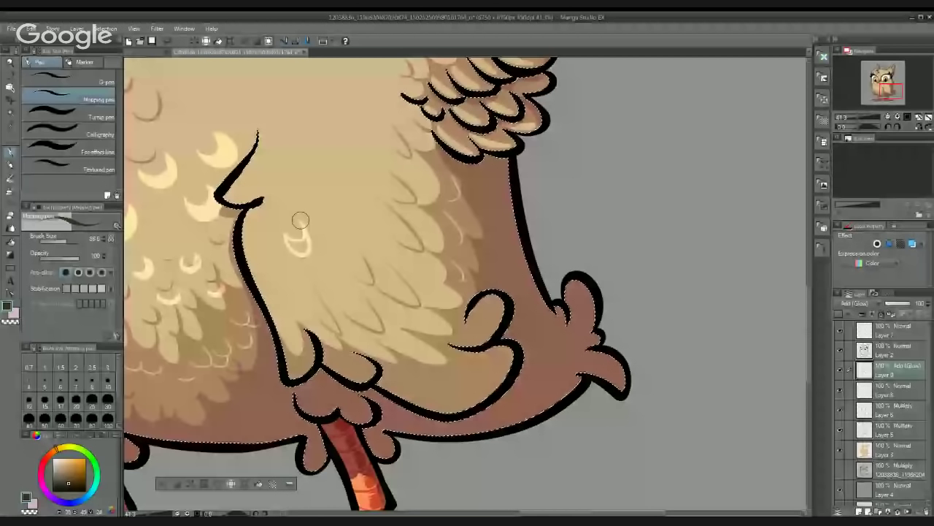
Step: Outline a rising row of glowing crescents across the upper part of the wing
left_click_drag(326, 203, 385, 192)
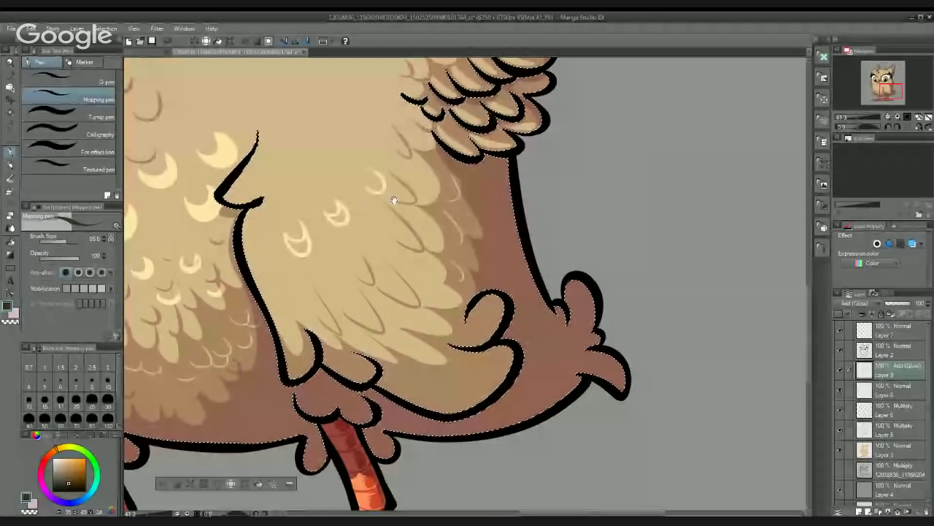
scroll(395, 199, "up", 2)
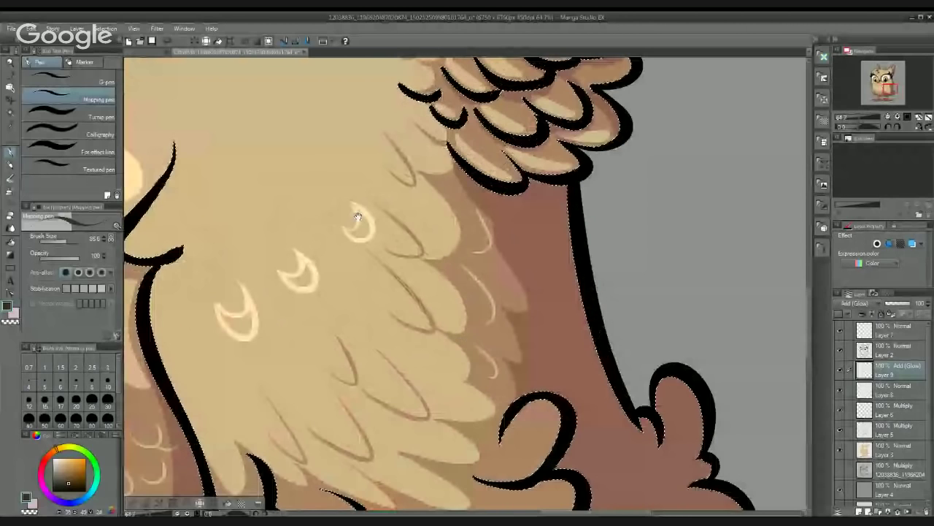
left_click_drag(358, 217, 349, 151)
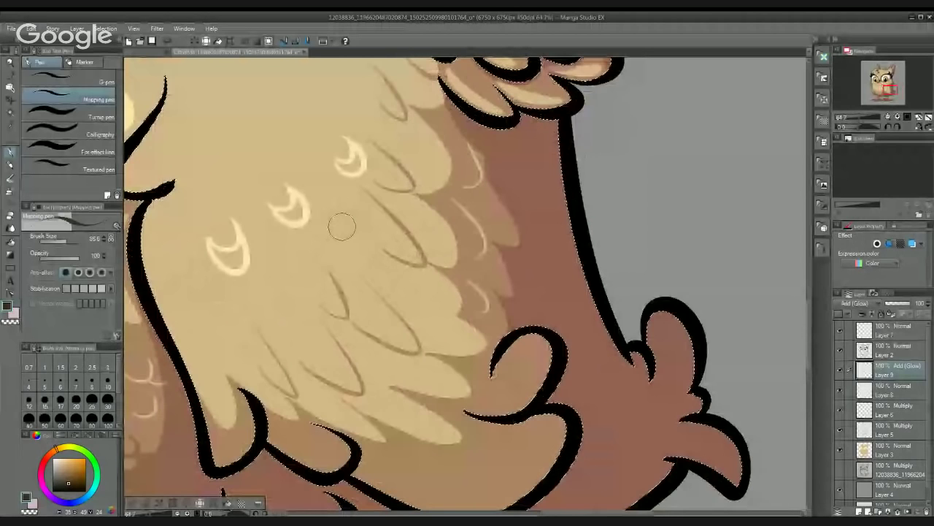
Step: Add rows of smaller solid crescents on the wing below the outlined row, undoing the first misplaced stroke
mouse_move(342, 227)
left_mouse_down()
mouse_move(358, 216)
mouse_move(356, 229)
mouse_move(362, 210)
left_mouse_up()
key("ctrl+z")
left_click_drag(337, 239, 345, 211)
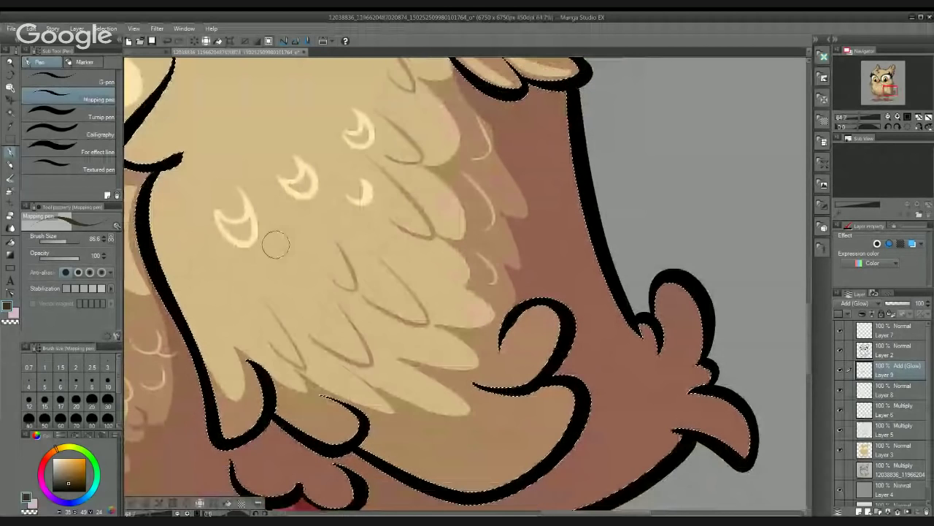
left_click_drag(279, 254, 316, 239)
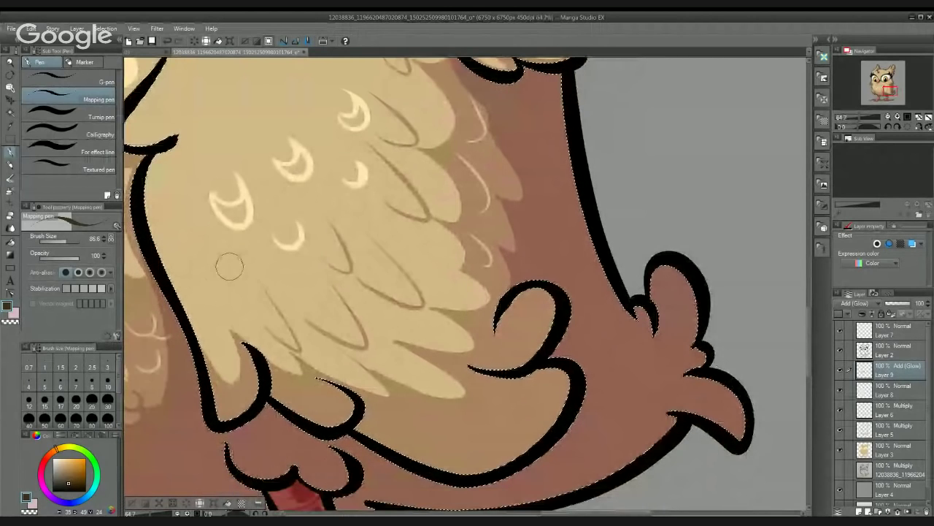
left_click_drag(226, 276, 240, 262)
mouse_move(282, 294)
left_mouse_down()
mouse_move(306, 307)
mouse_move(314, 283)
left_mouse_up()
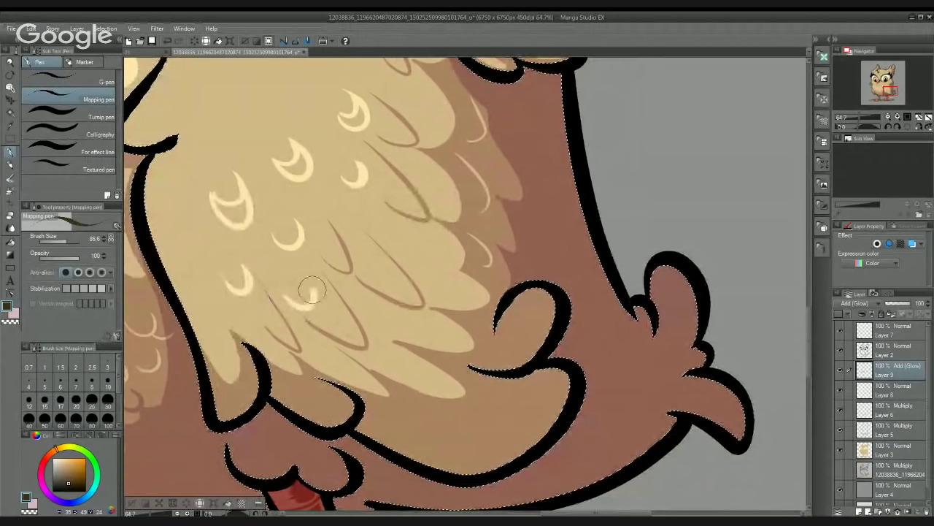
mouse_move(353, 241)
left_mouse_down()
mouse_move(377, 233)
mouse_move(362, 212)
mouse_move(381, 273)
left_mouse_up()
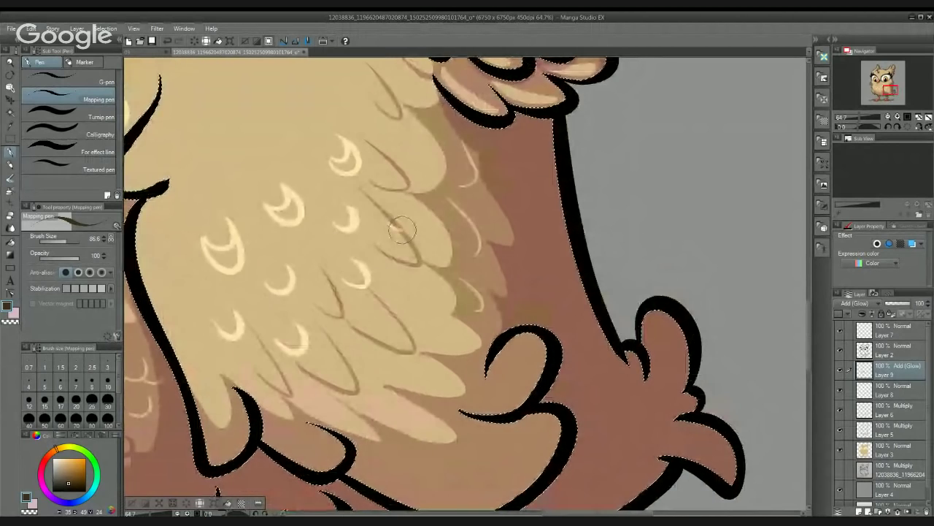
mouse_move(390, 230)
left_mouse_down()
mouse_move(401, 209)
mouse_move(407, 234)
mouse_move(432, 189)
mouse_move(333, 219)
left_mouse_up()
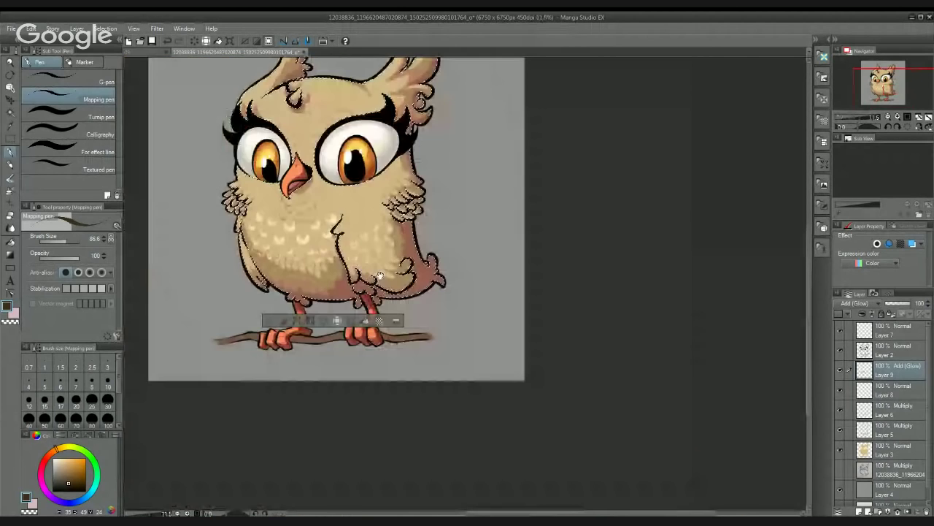
Step: Paint more small glowing crescents over the brown feather marks toward the wing's lower and outer edges
mouse_move(346, 264)
left_mouse_down()
mouse_move(368, 261)
mouse_move(362, 285)
left_mouse_up()
scroll(369, 261, "up", 3)
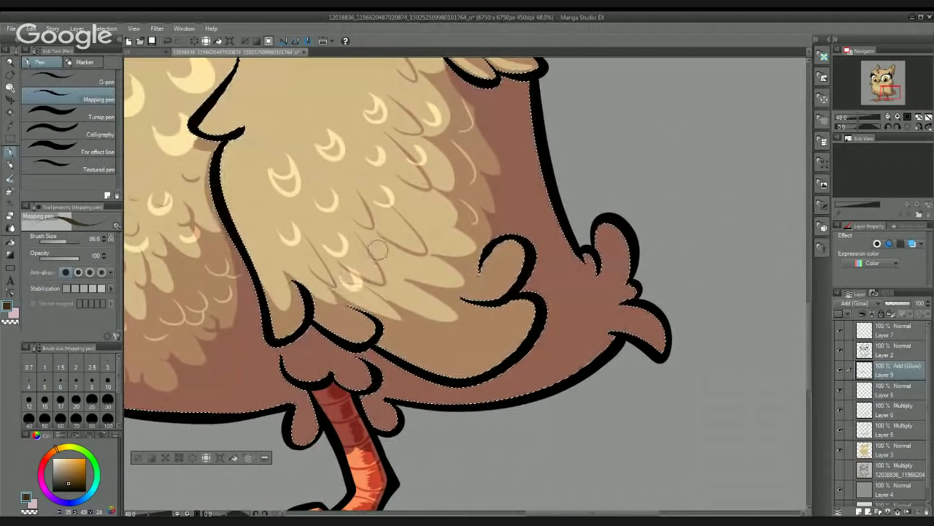
left_click_drag(378, 247, 402, 257)
mouse_move(410, 210)
left_mouse_down()
mouse_move(435, 188)
mouse_move(447, 214)
mouse_move(452, 186)
left_mouse_up()
left_click_drag(351, 200, 392, 237)
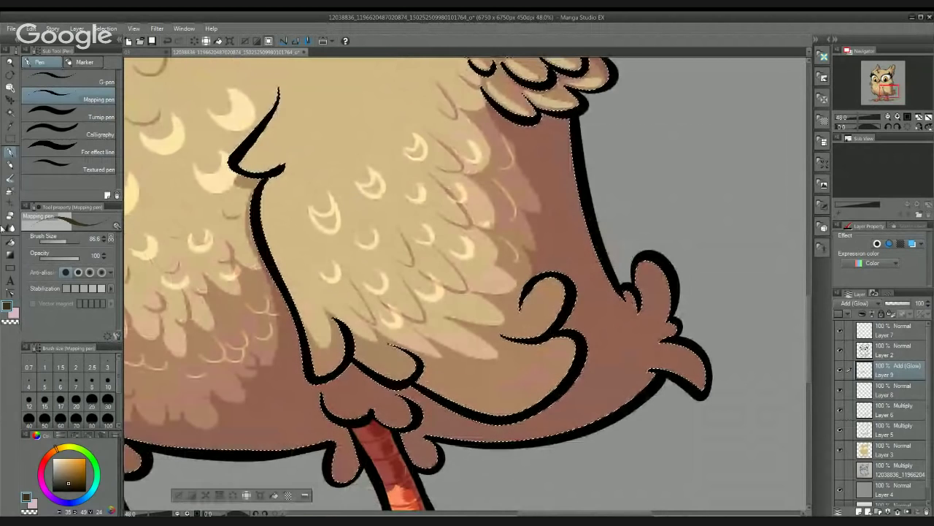
Step: Fill the three large outlined crescents on the upper wing, undoing the stray fill and using the edited-layer-only fill
key("g")
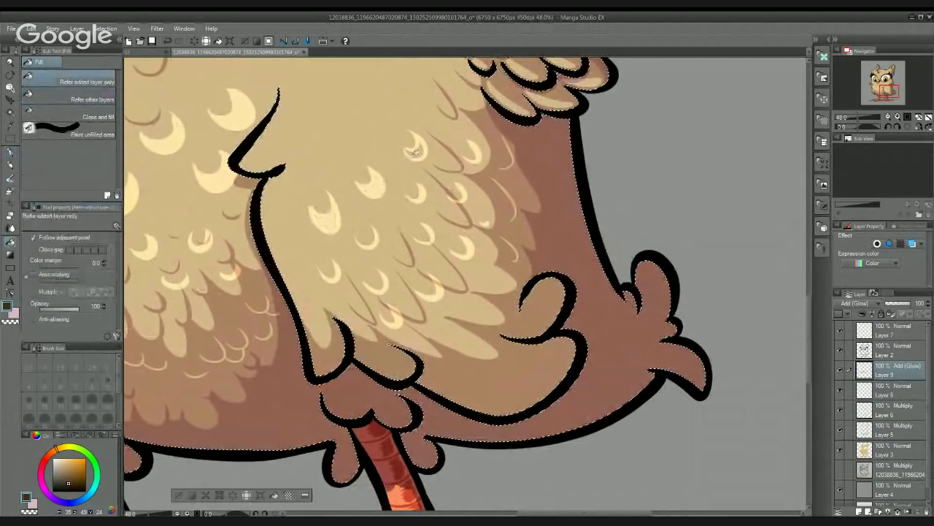
left_click(392, 153)
key("ctrl+z")
key("p")
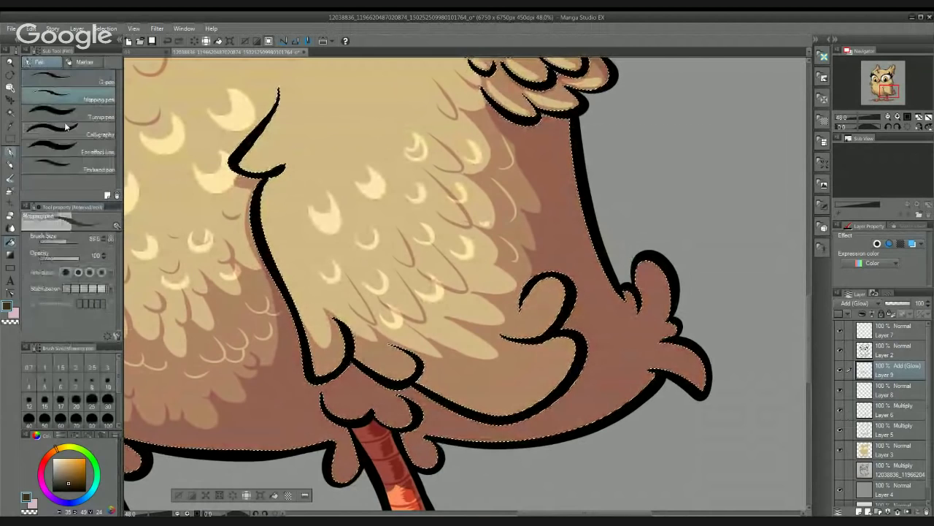
scroll(412, 148, "up", 2)
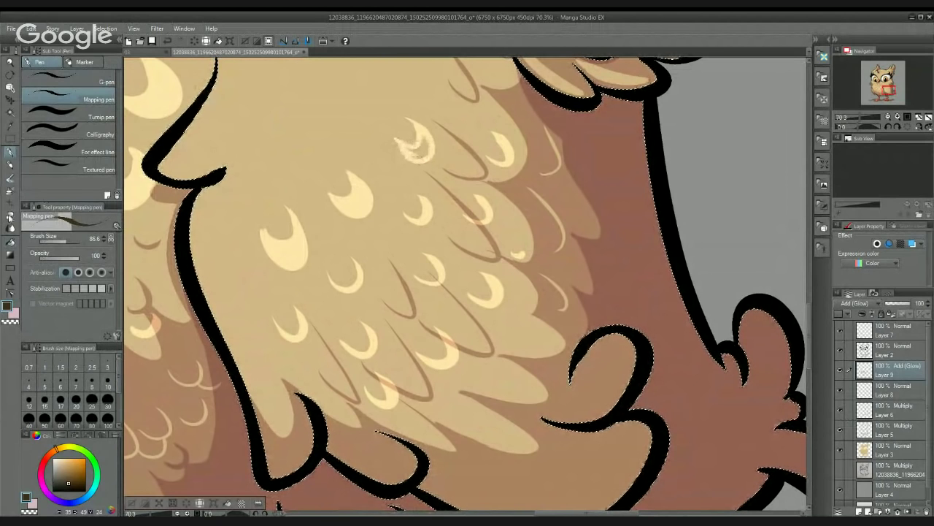
key("g")
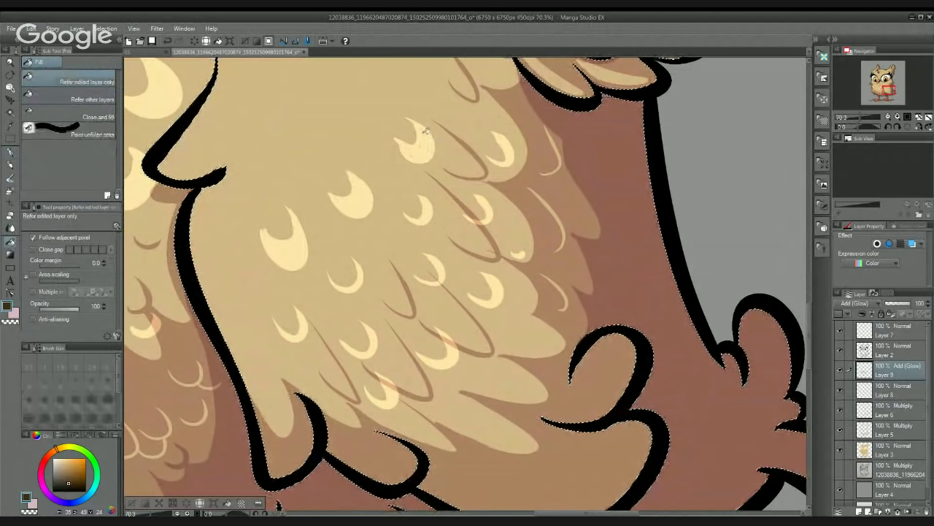
Step: Touch up the leftover gaps and edges of the filled wing crescents with the Mapping pen
left_click(10, 151)
mouse_move(382, 141)
left_mouse_down()
mouse_move(453, 136)
mouse_move(417, 141)
mouse_move(516, 207)
left_mouse_up()
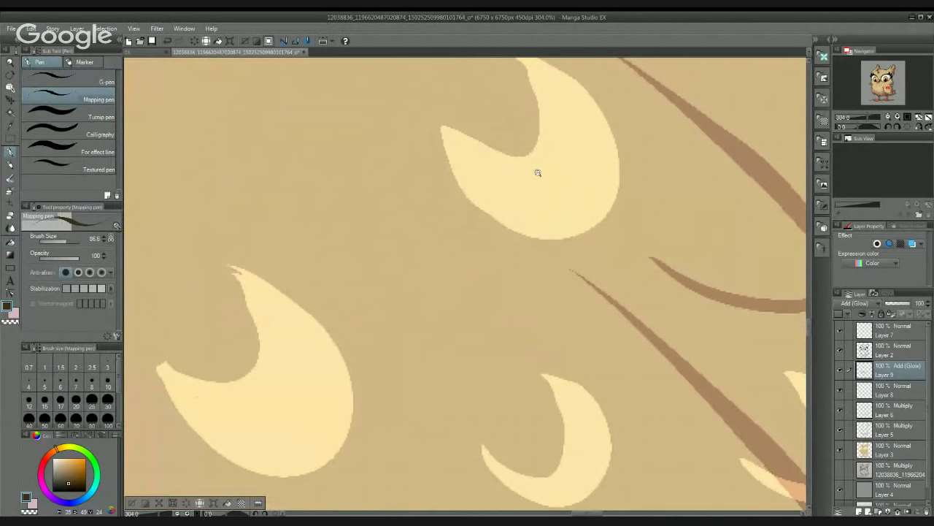
scroll(512, 181, "down", 5)
scroll(512, 182, "down", 1)
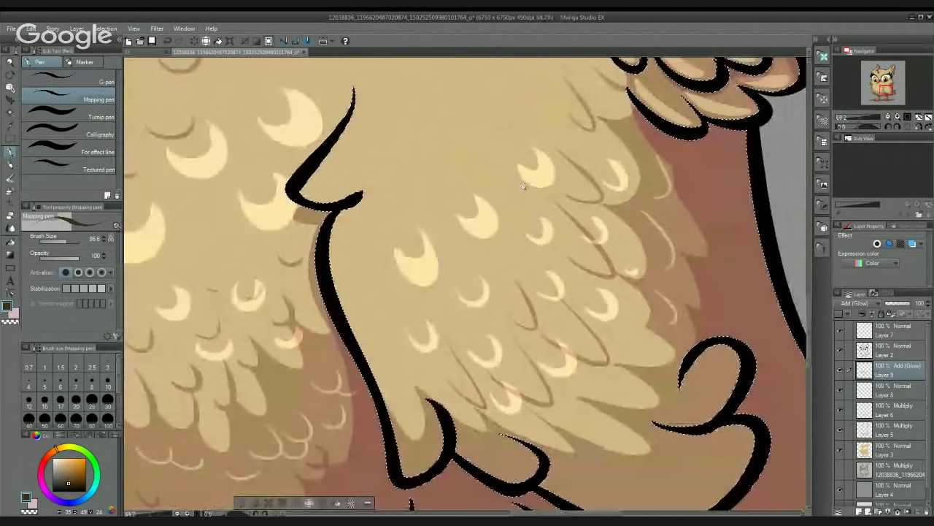
Step: Draw small glowing crescents on the cheek beside the feather tuft under the owl's smaller eye
scroll(522, 186, "down", 5)
scroll(284, 194, "up", 3)
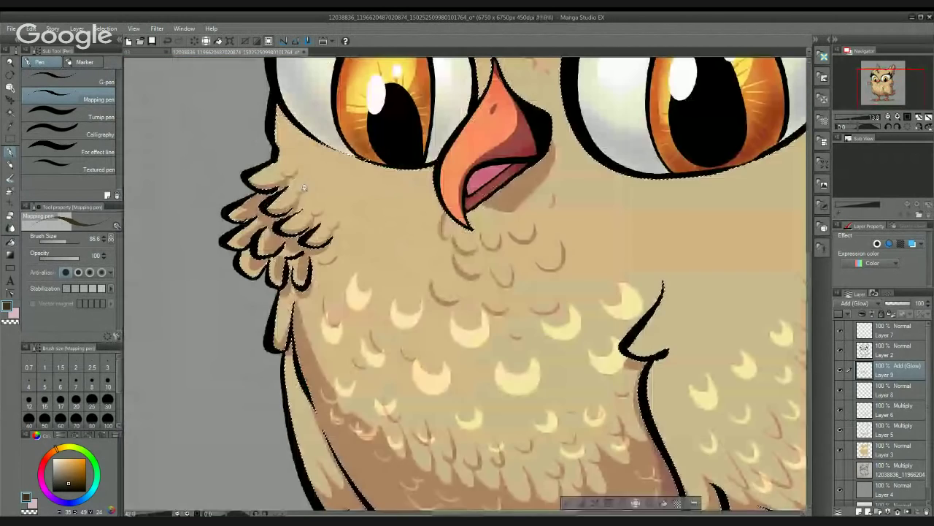
mouse_move(338, 207)
left_mouse_down()
mouse_move(370, 229)
mouse_move(376, 248)
mouse_move(390, 245)
mouse_move(408, 259)
mouse_move(391, 276)
left_mouse_up()
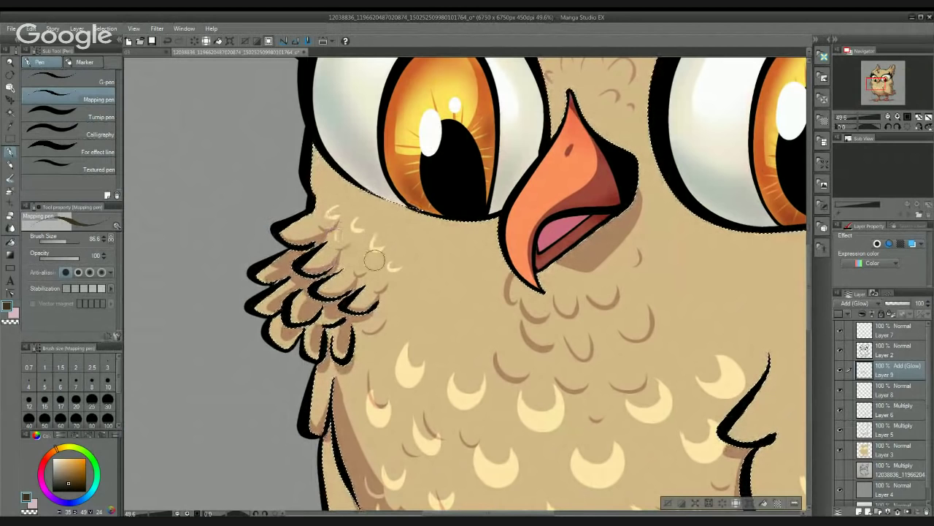
Step: Draw a cluster of six small glowing crescents on the other cheek, below the larger eye
mouse_move(437, 276)
left_mouse_down()
mouse_move(393, 264)
mouse_move(156, 257)
left_mouse_up()
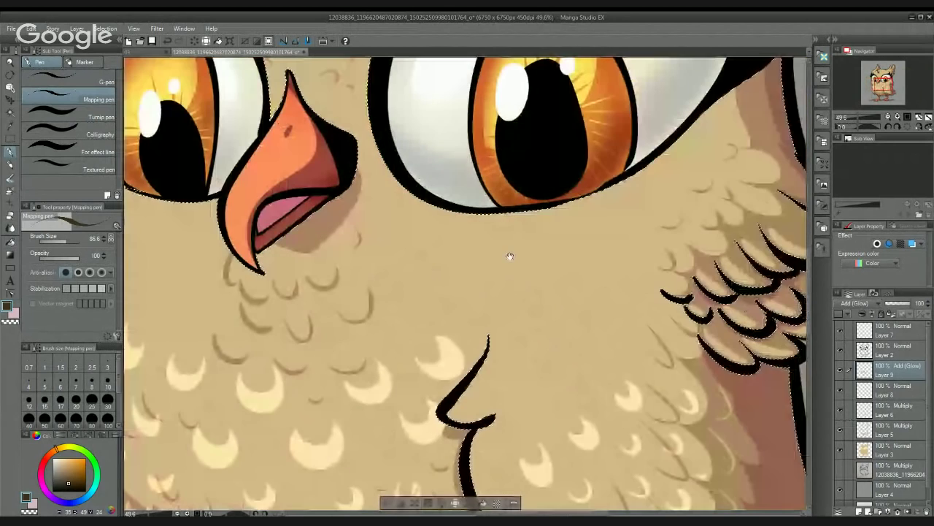
left_click_drag(555, 254, 542, 270)
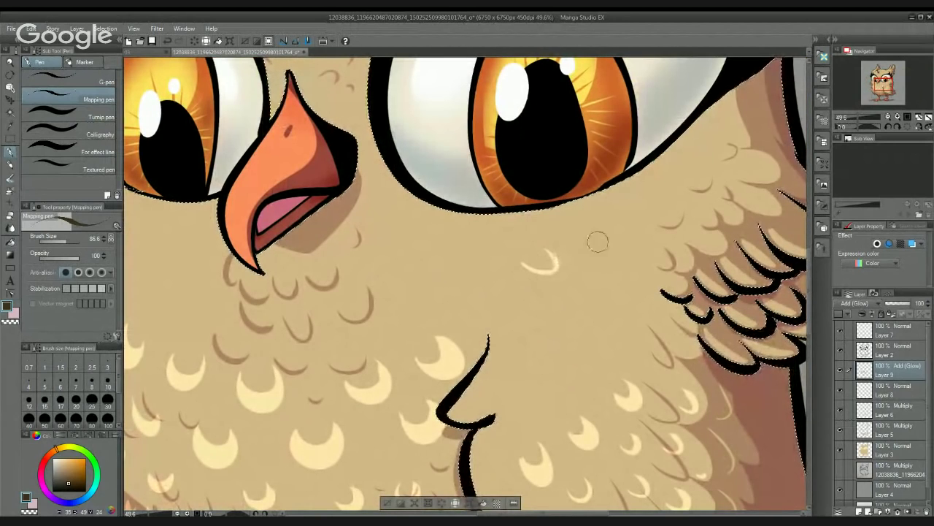
mouse_move(618, 219)
left_mouse_down()
mouse_move(590, 258)
mouse_move(575, 267)
mouse_move(601, 262)
left_mouse_up()
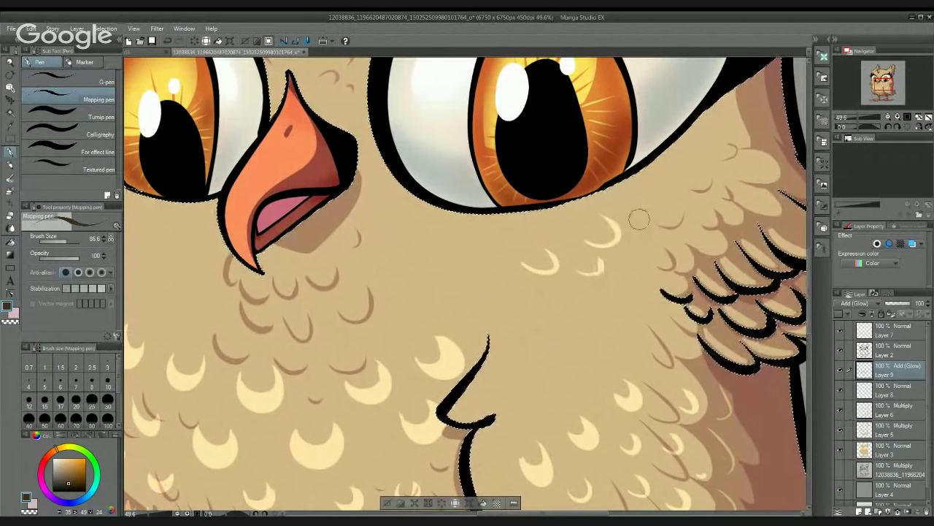
left_click_drag(638, 218, 653, 211)
left_click_drag(632, 265, 648, 260)
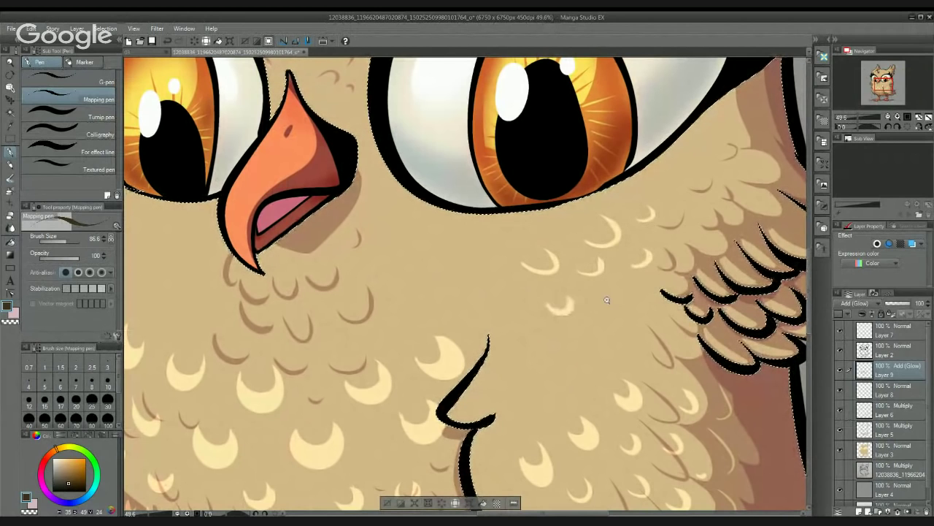
Step: Draw a scalloped feather outline across the owl's forehead, above both eyes, with the Mapping pen on the Add (Glow) layer
scroll(565, 299, "down", 10)
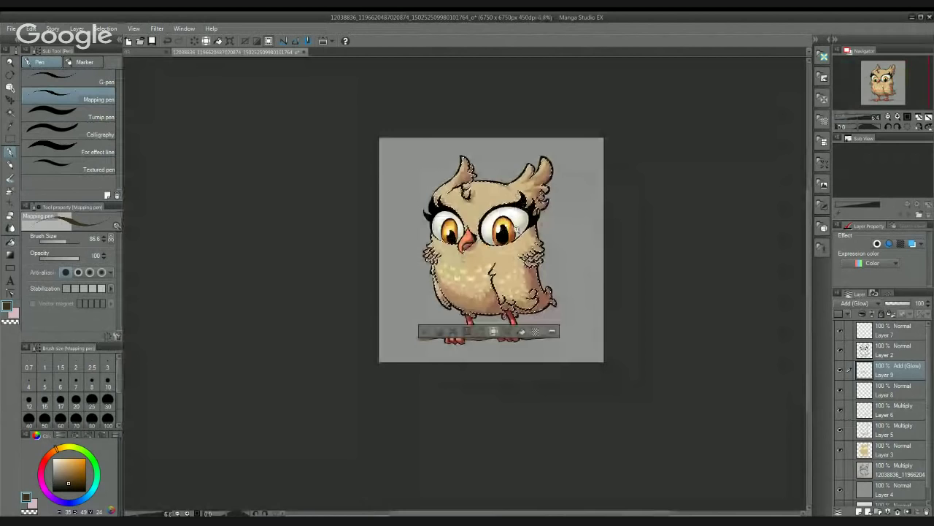
scroll(516, 230, "up", 5)
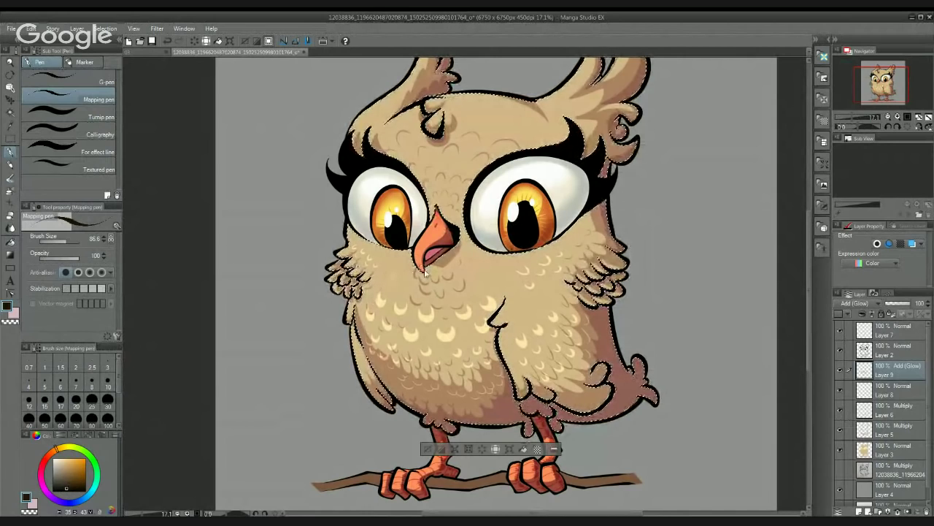
scroll(425, 273, "up", 1)
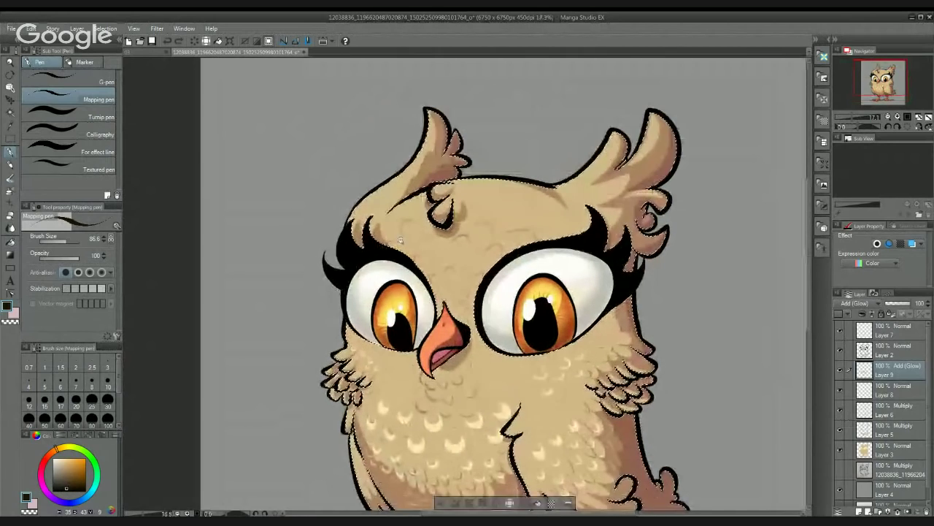
scroll(400, 239, "up", 3)
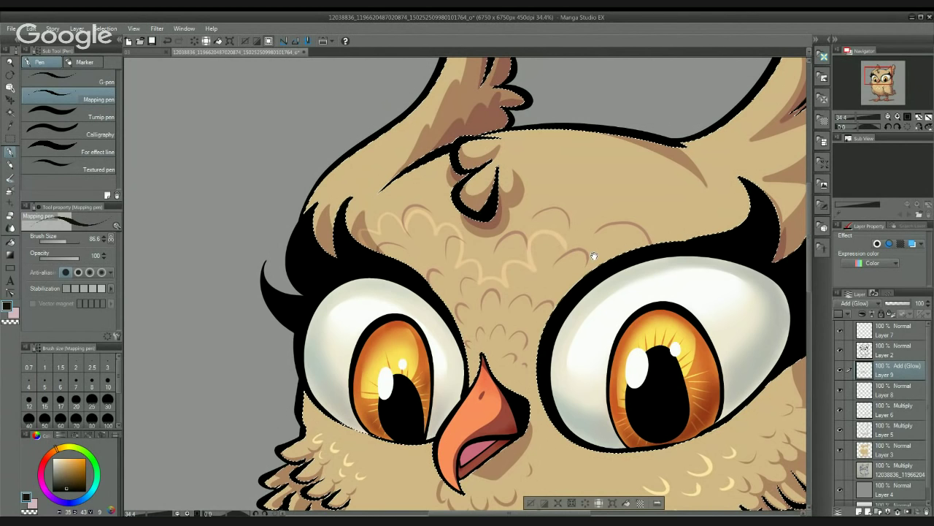
left_click_drag(593, 255, 539, 271)
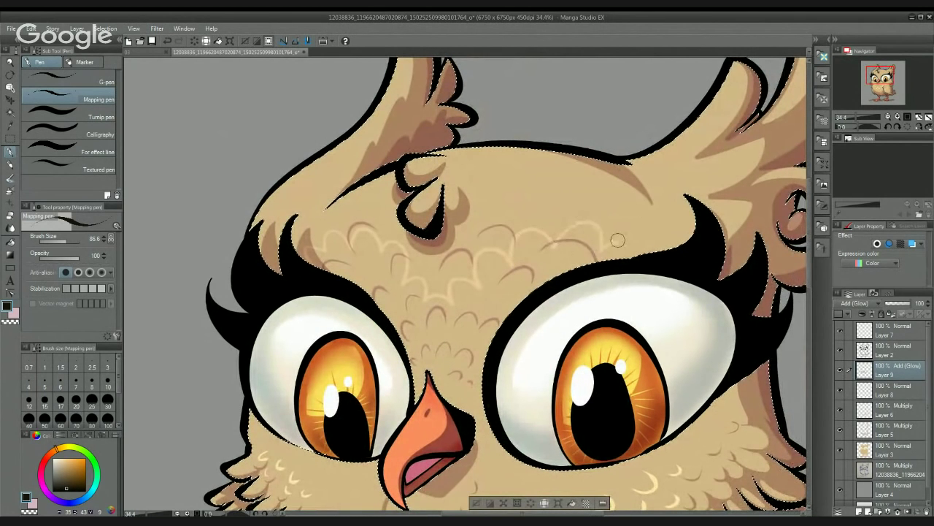
Step: Continue the scalloped outline beneath both eyes and under the beak, undoing a stray stroke, so it encloses the face
mouse_move(644, 269)
left_mouse_down()
mouse_move(577, 276)
mouse_move(606, 178)
mouse_move(700, 110)
left_mouse_up()
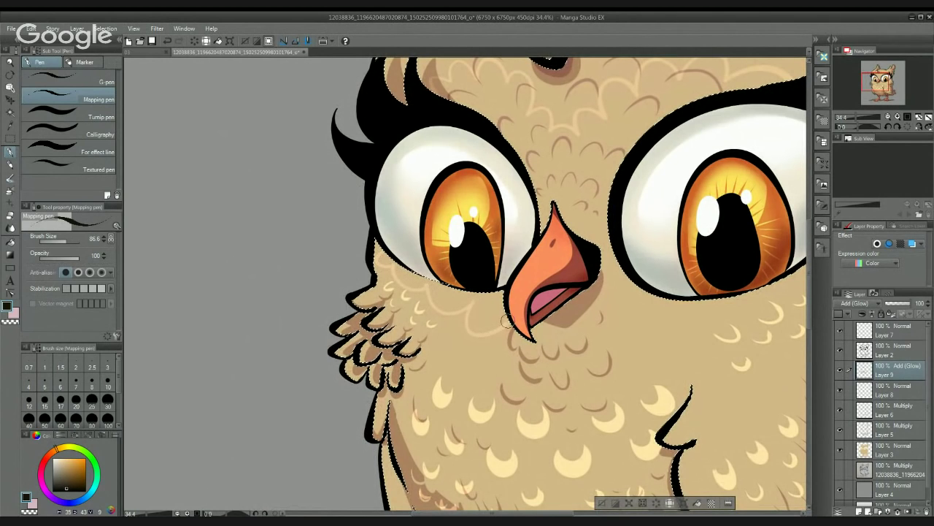
left_click_drag(530, 322, 518, 250)
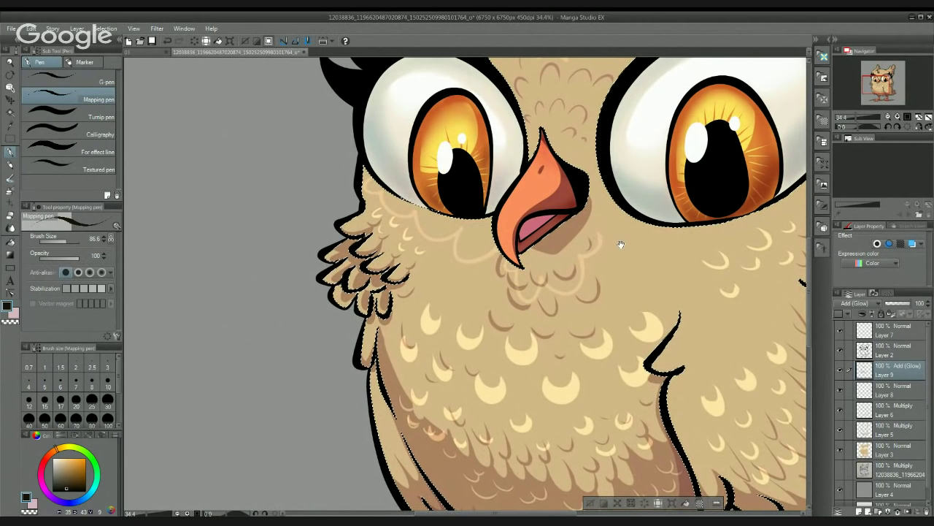
mouse_move(620, 244)
left_mouse_down()
mouse_move(531, 208)
mouse_move(545, 227)
mouse_move(581, 207)
mouse_move(624, 204)
mouse_move(644, 226)
mouse_move(529, 268)
left_mouse_up()
key("ctrl+z")
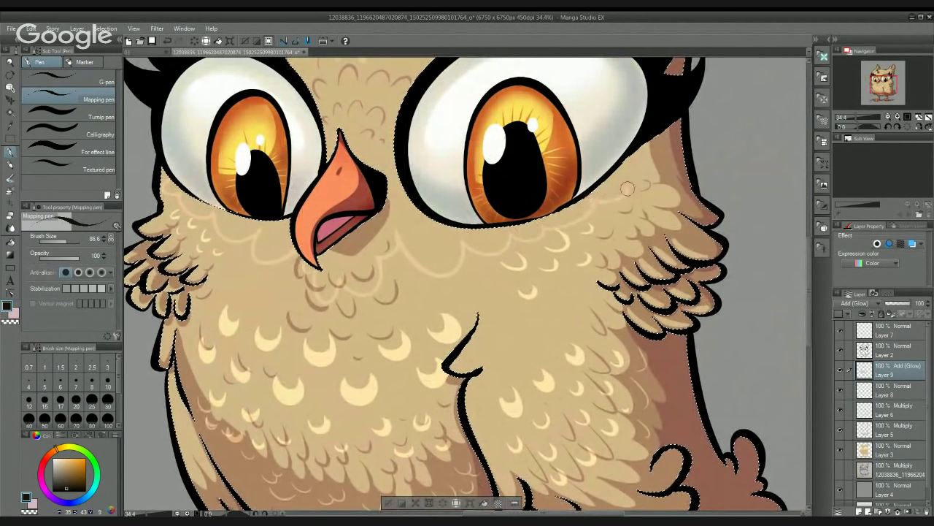
left_click_drag(595, 162, 526, 329)
scroll(542, 211, "down", 3)
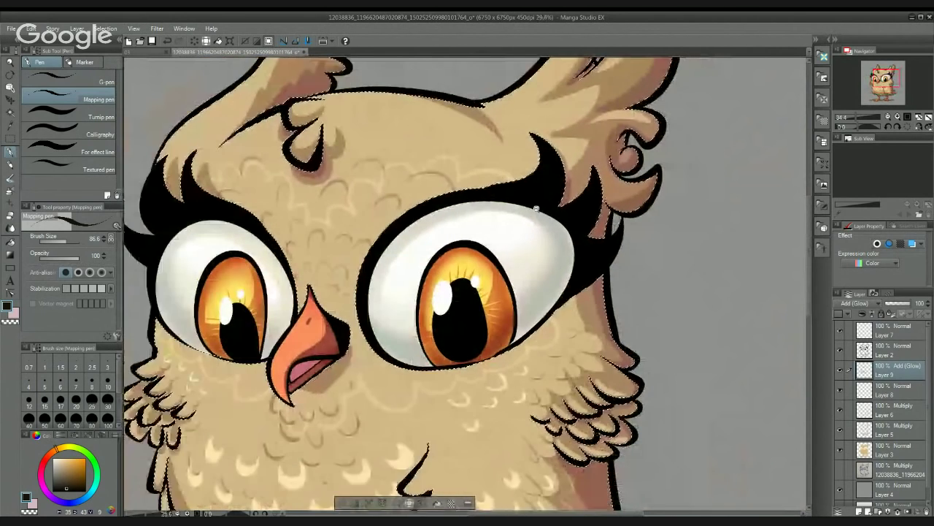
Step: Fill the outlined mask area around the eyes and beak with the glow color, using the edited-layer-only fill
key("g")
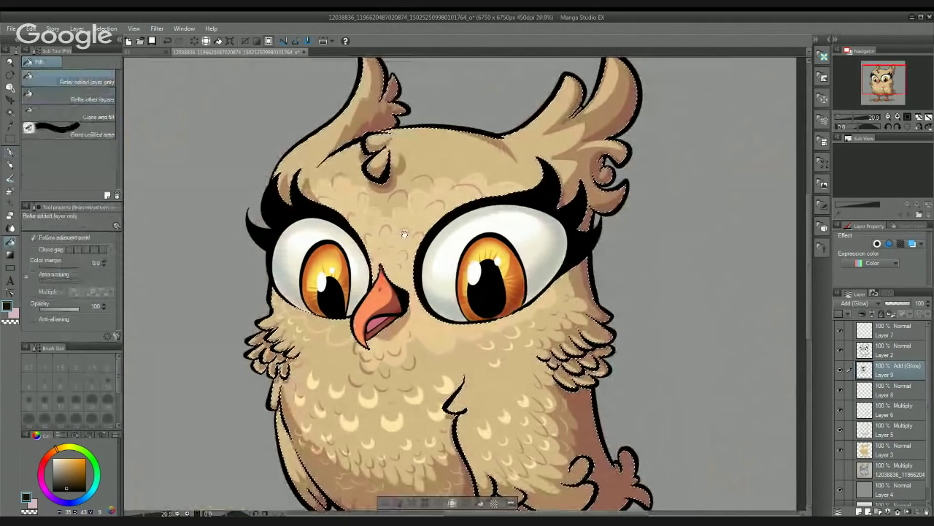
left_click_drag(411, 232, 475, 148)
scroll(417, 243, "down", 2)
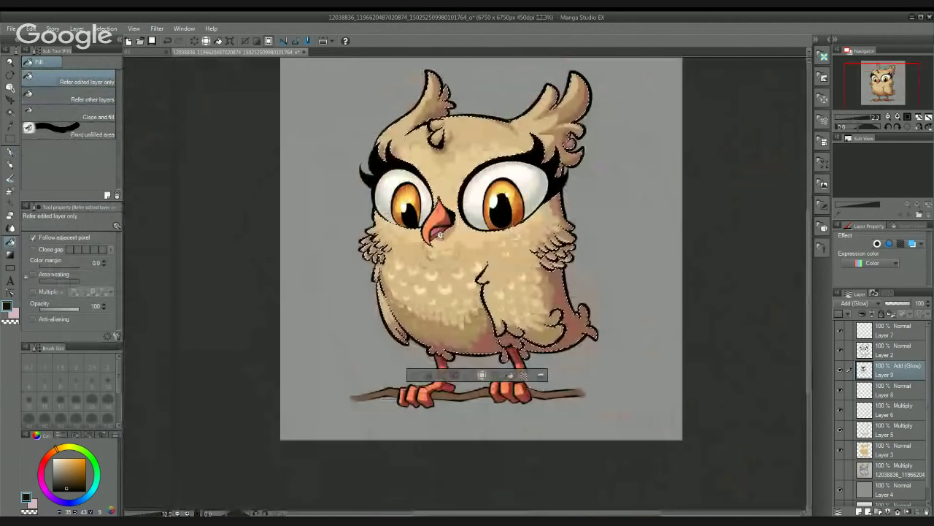
scroll(421, 223, "up", 2)
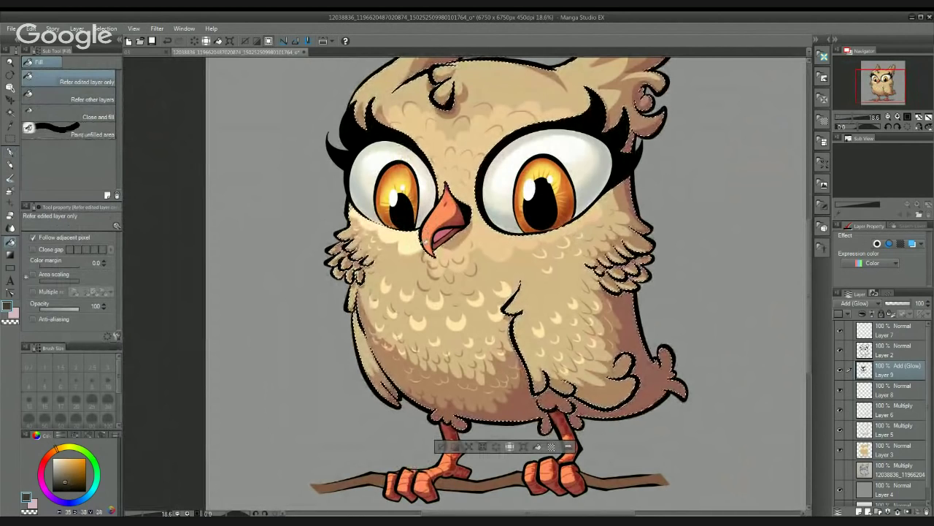
Step: Try refilling the face mask with a dark red glow color
left_click(44, 459)
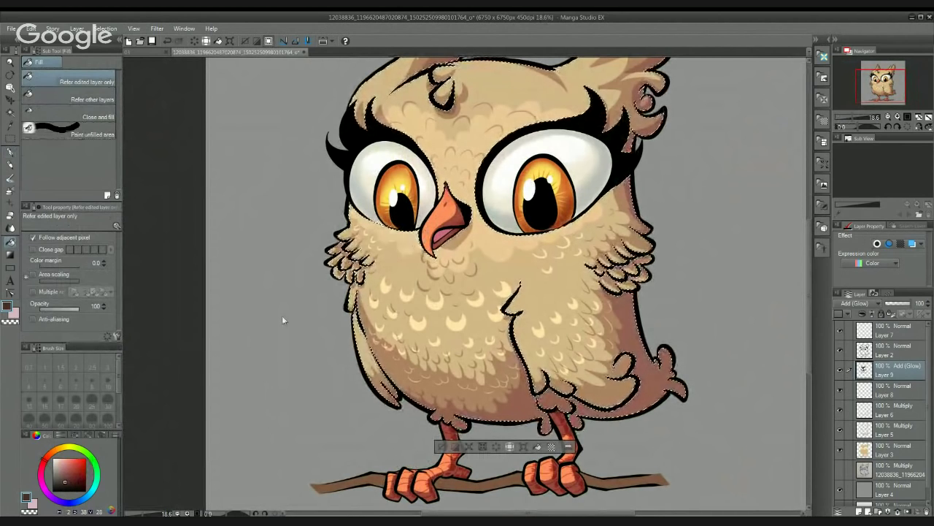
left_click(72, 483)
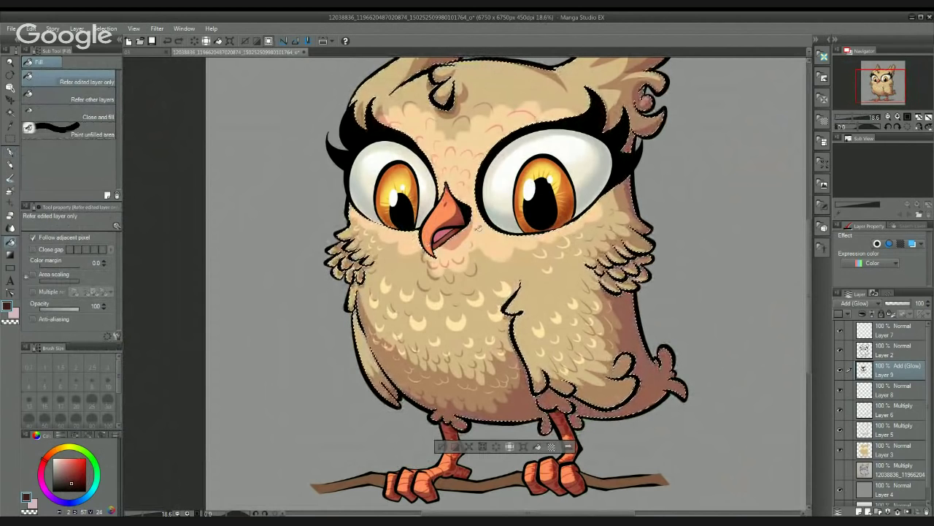
scroll(487, 231, "down", 2)
scroll(487, 231, "down", 1)
scroll(492, 227, "up", 3)
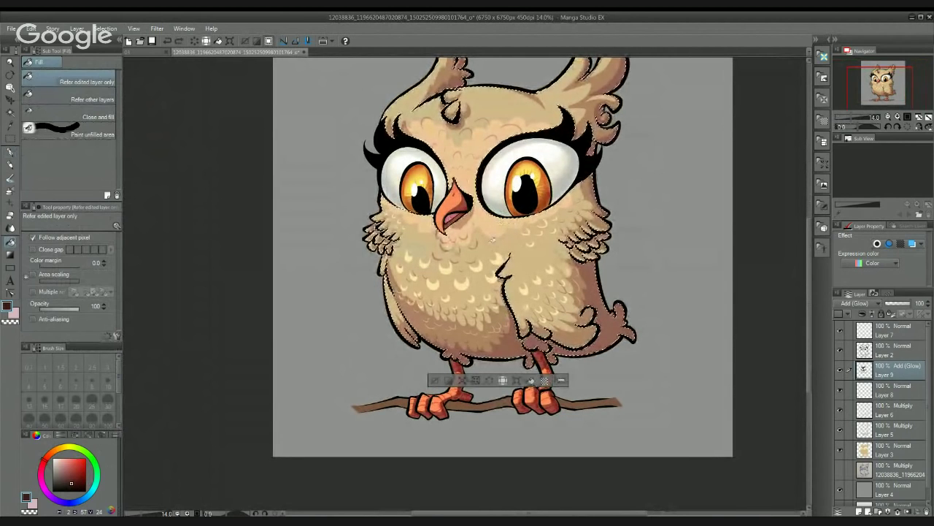
Step: Refill the face mask with the dark brown sampled from the crescents, switching the layer to Normal and back to Add (Glow)
left_click(853, 306)
left_click(845, 314)
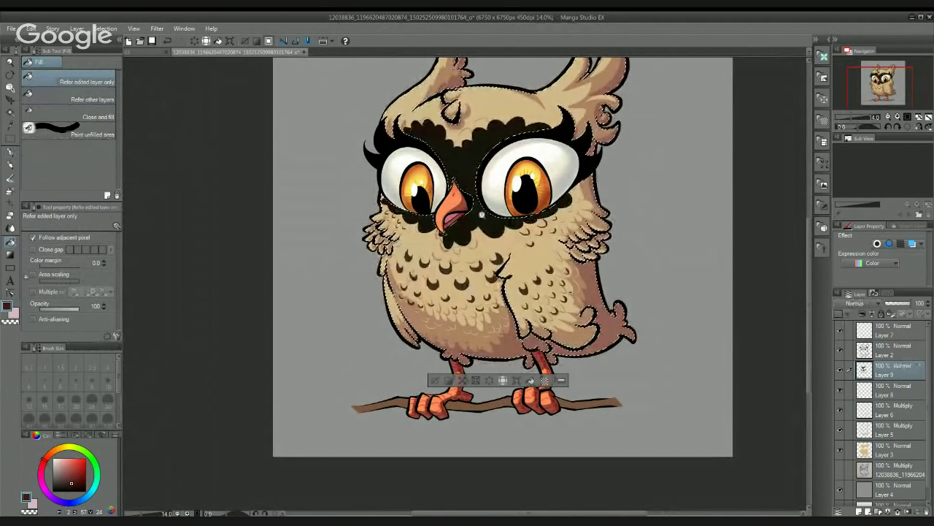
scroll(493, 211, "up", 1)
scroll(496, 209, "up", 2)
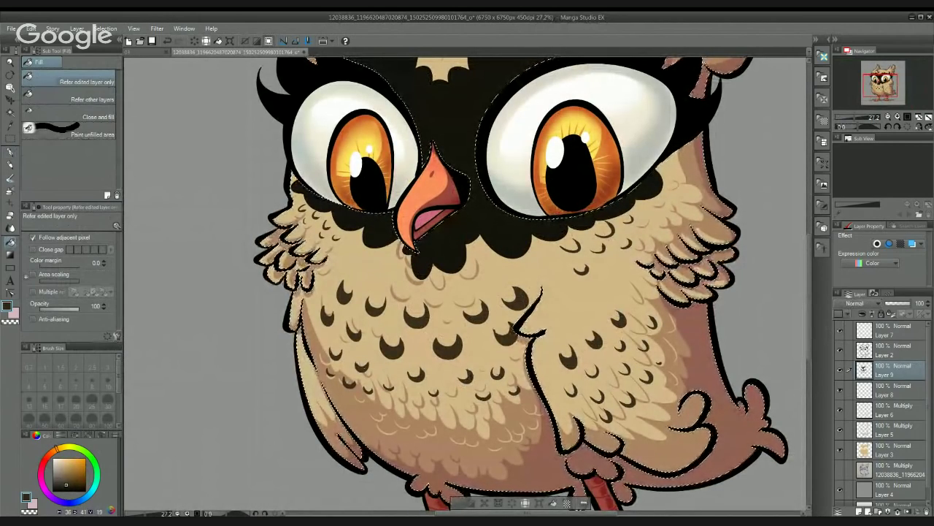
key("ctrl+z")
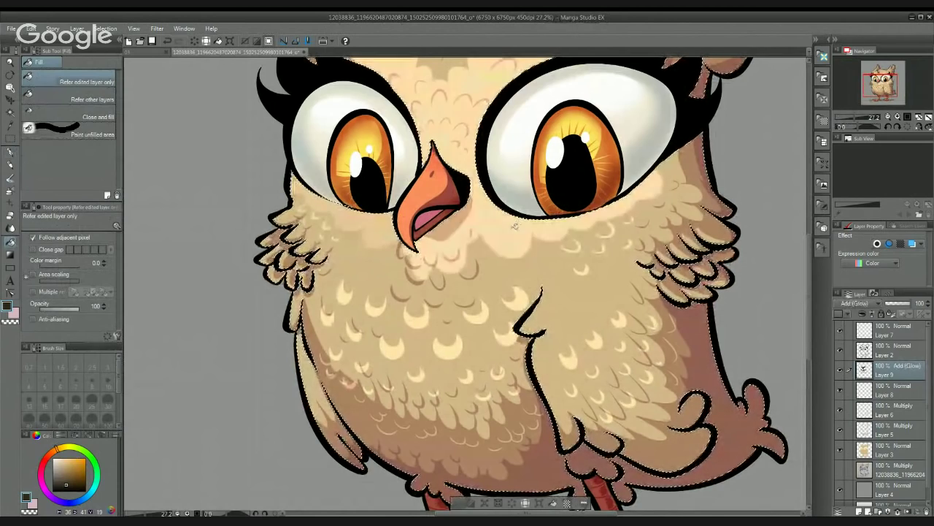
scroll(524, 200, "down", 1)
scroll(525, 199, "down", 4)
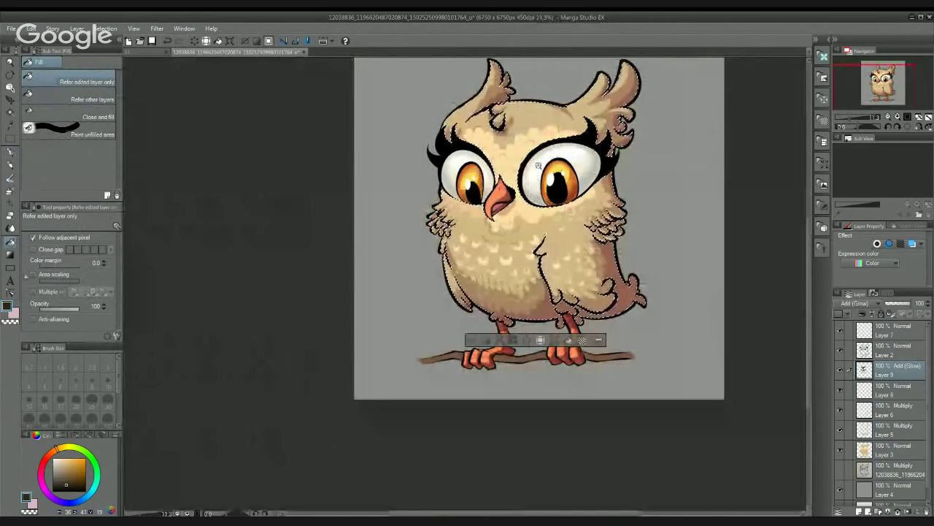
left_click(10, 152)
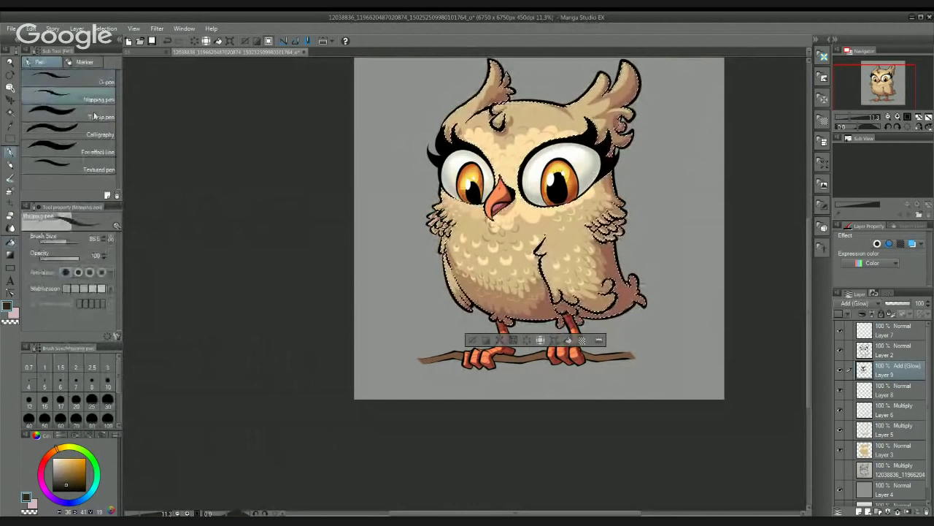
left_click_drag(475, 202, 461, 228)
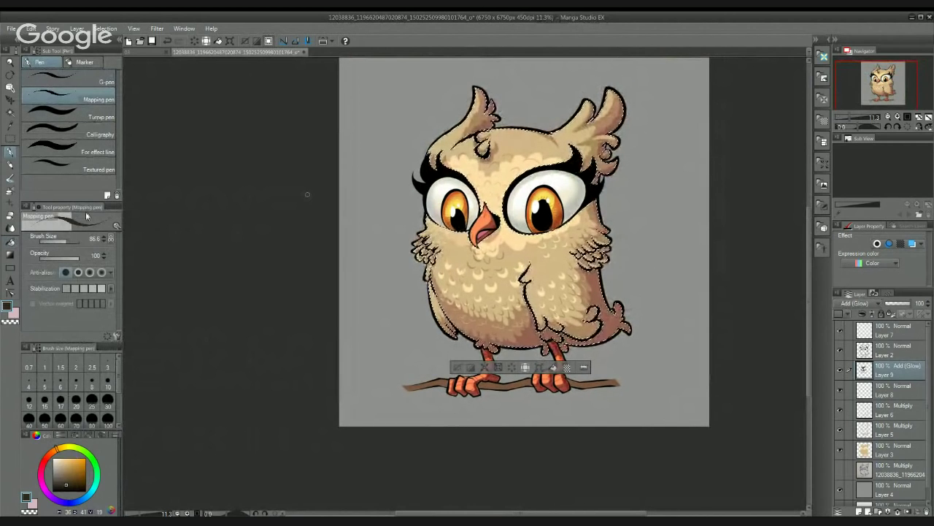
left_click(10, 240)
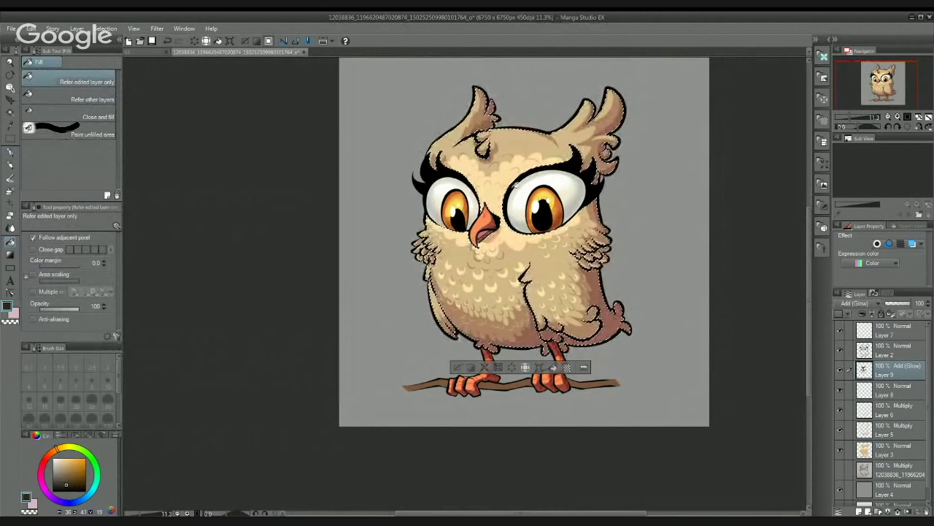
left_click_drag(514, 187, 445, 229)
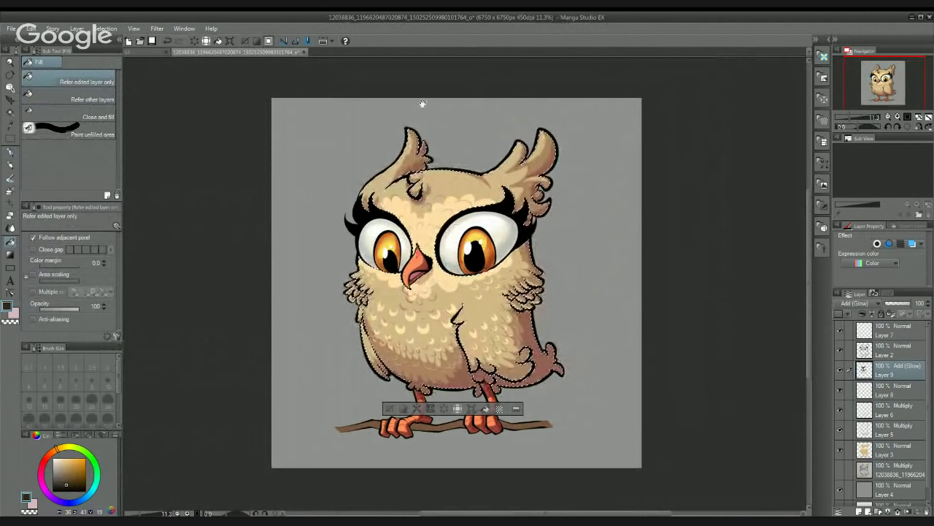
Step: Draw three small glowing crescents on the forehead above the filled face mask with the Mapping pen
left_click(14, 151)
left_click_drag(412, 182, 416, 249)
scroll(416, 249, "up", 4)
scroll(461, 229, "down", 1)
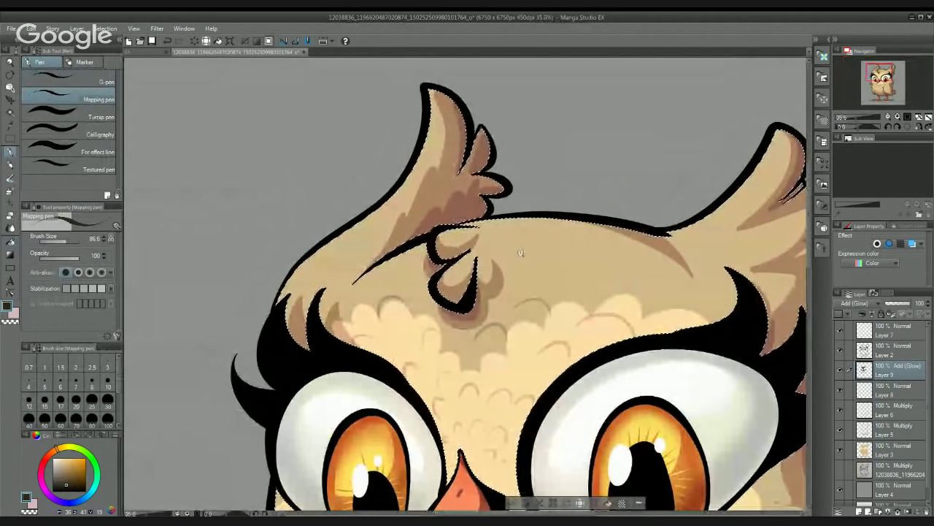
scroll(546, 280, "down", 1)
left_click_drag(545, 281, 567, 275)
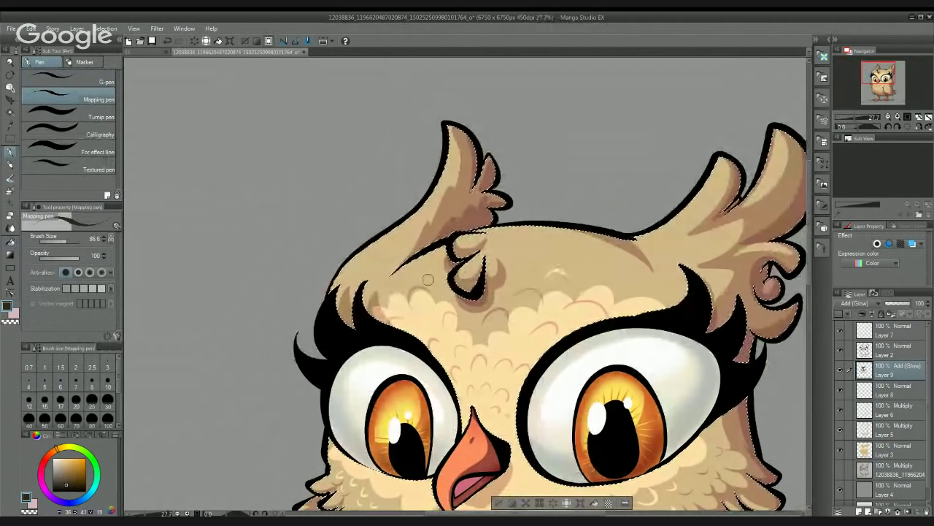
left_click_drag(406, 275, 427, 276)
mouse_move(616, 283)
left_mouse_down()
mouse_move(607, 249)
mouse_move(633, 243)
left_mouse_up()
Step: Touch up the highlight mask on the forehead between the eyes with the Hard eraser
key("e")
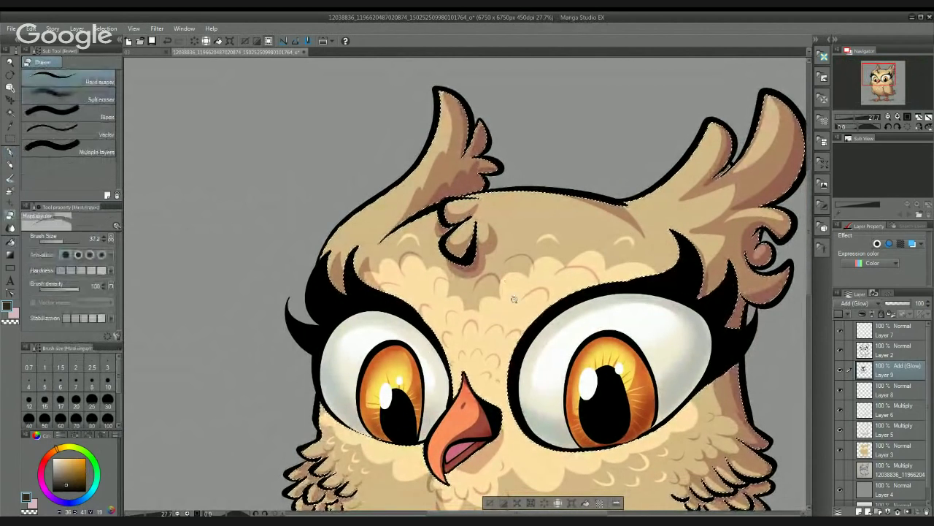
scroll(504, 310, "up", 2)
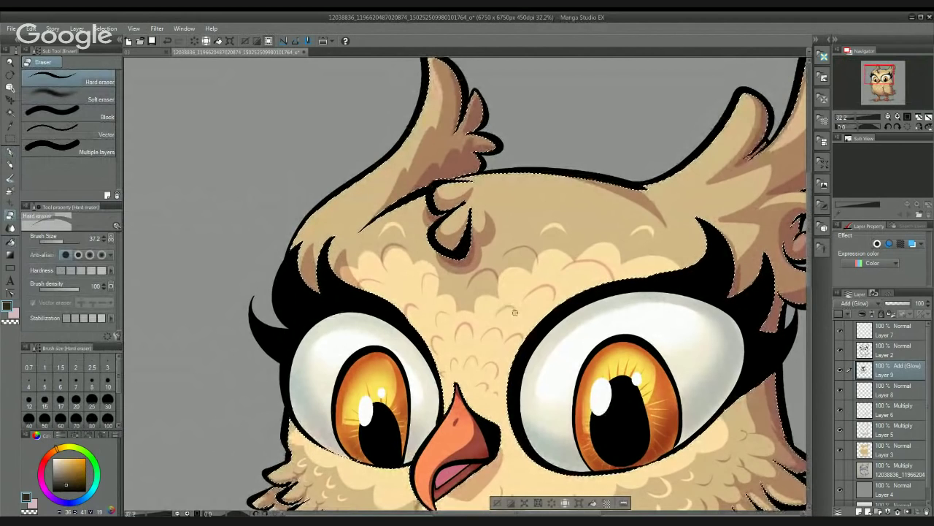
left_click_drag(492, 328, 542, 273)
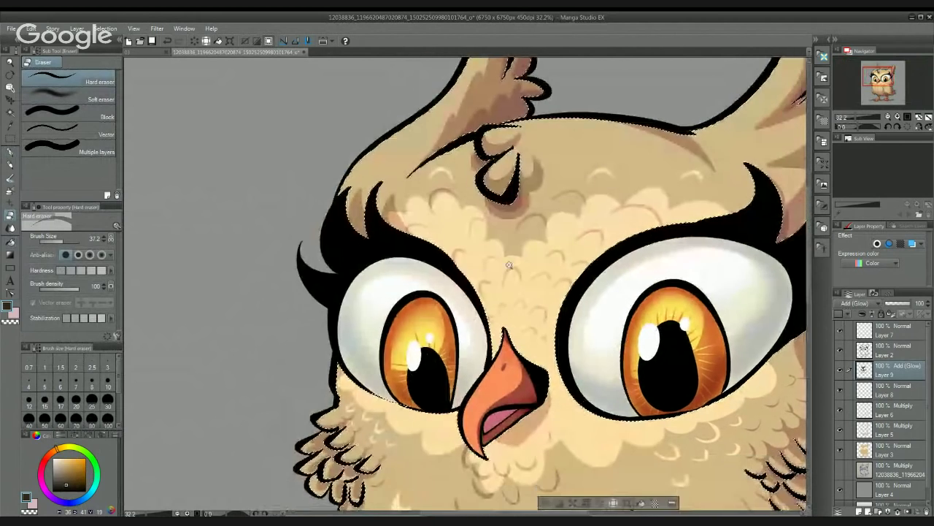
scroll(509, 265, "down", 2)
scroll(489, 212, "down", 1)
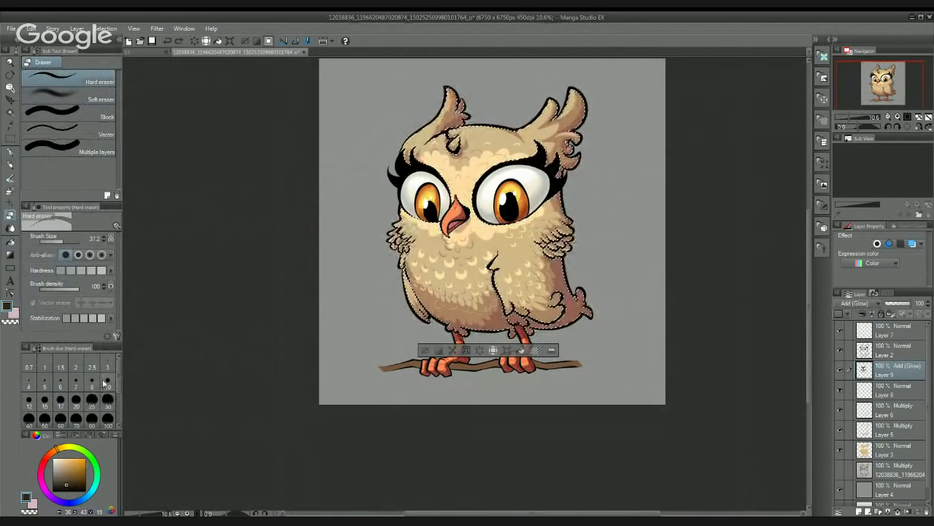
Step: Add an elliptical Foreground to transparent gradient over the face in the sampled dark brown on Add (Glow), and clear the selection
left_click(845, 315)
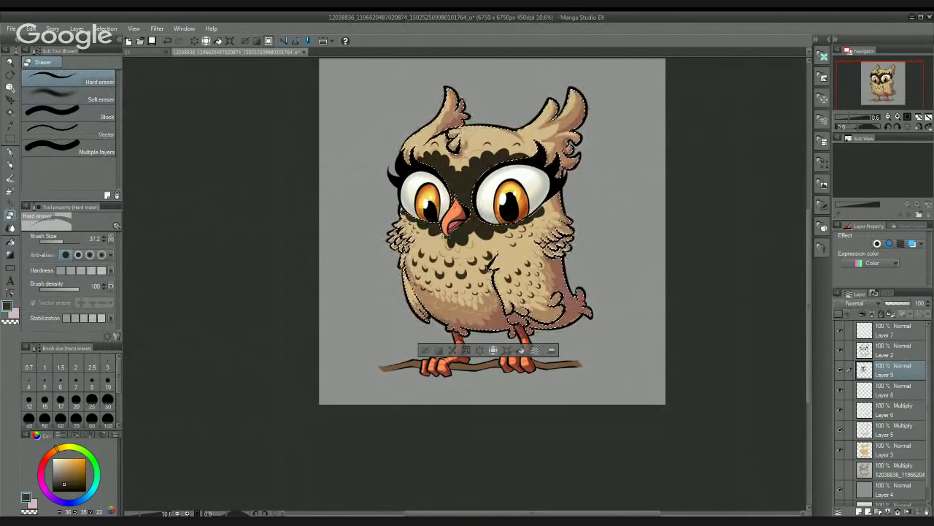
left_click(848, 423)
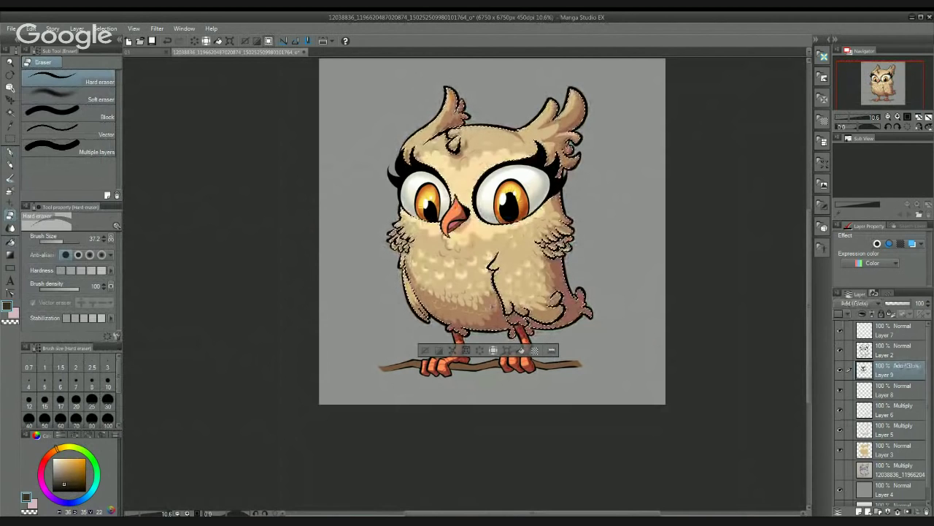
left_click(11, 255)
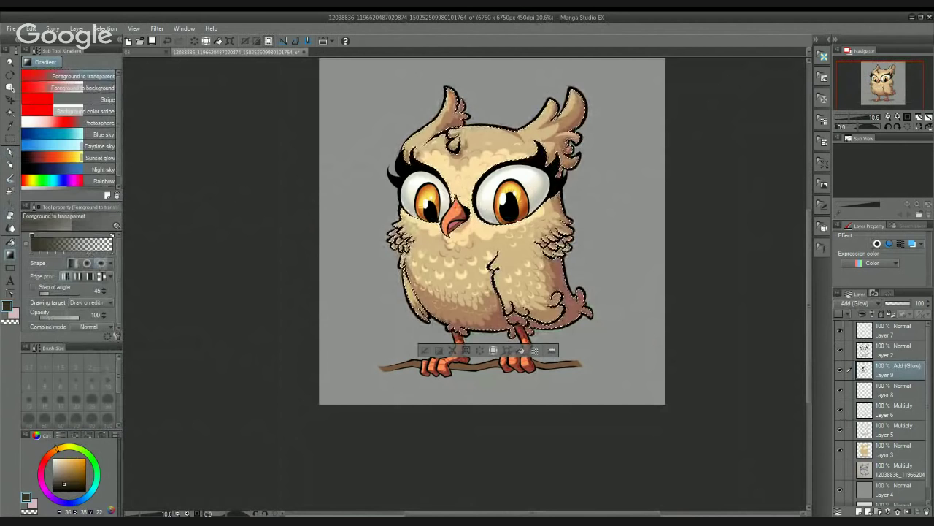
left_click_drag(589, 265, 616, 260)
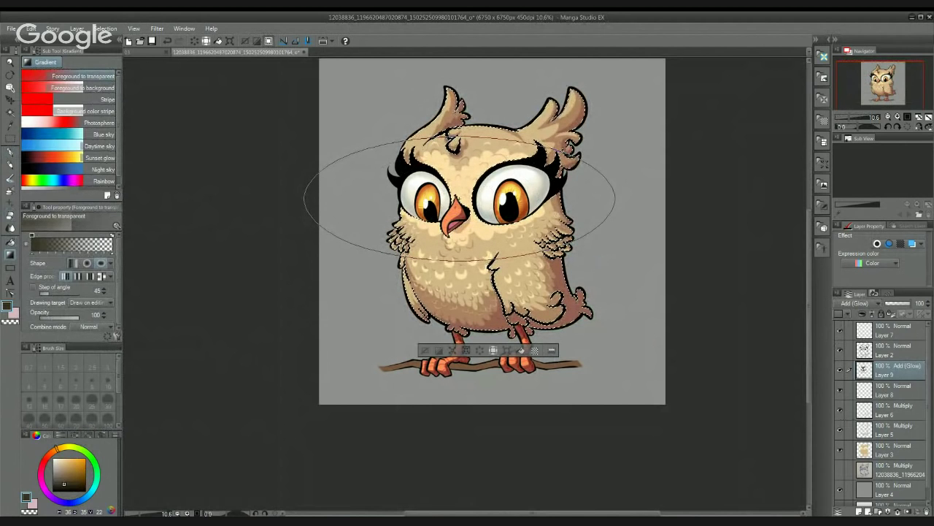
left_click_drag(615, 199, 616, 199)
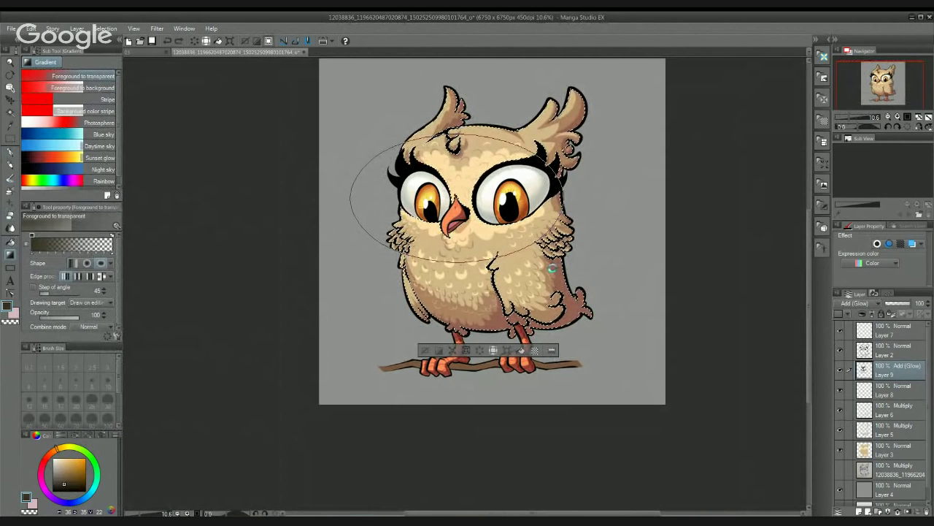
key("ctrl+d")
scroll(546, 259, "down", 2)
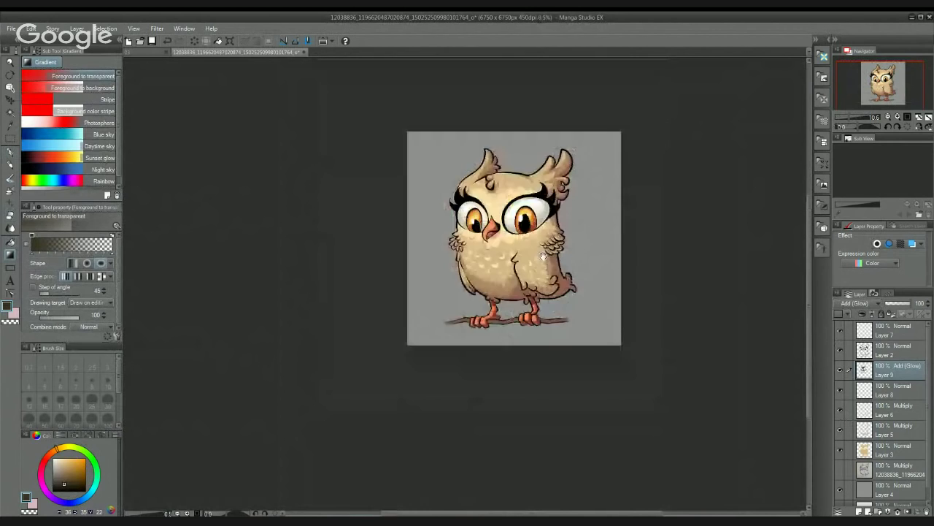
Step: Select the orange areas of the legs and beak on Layer 3 with Auto select
scroll(543, 255, "up", 4)
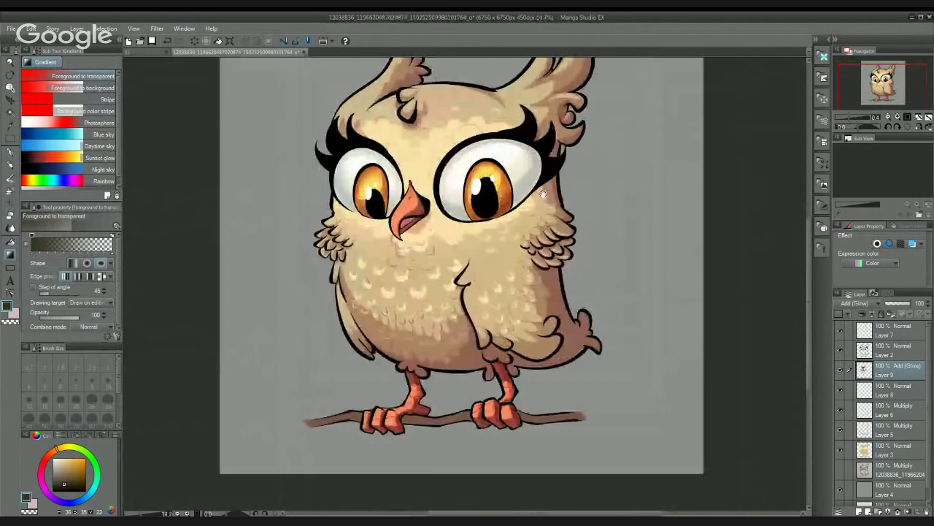
left_click_drag(543, 193, 506, 184)
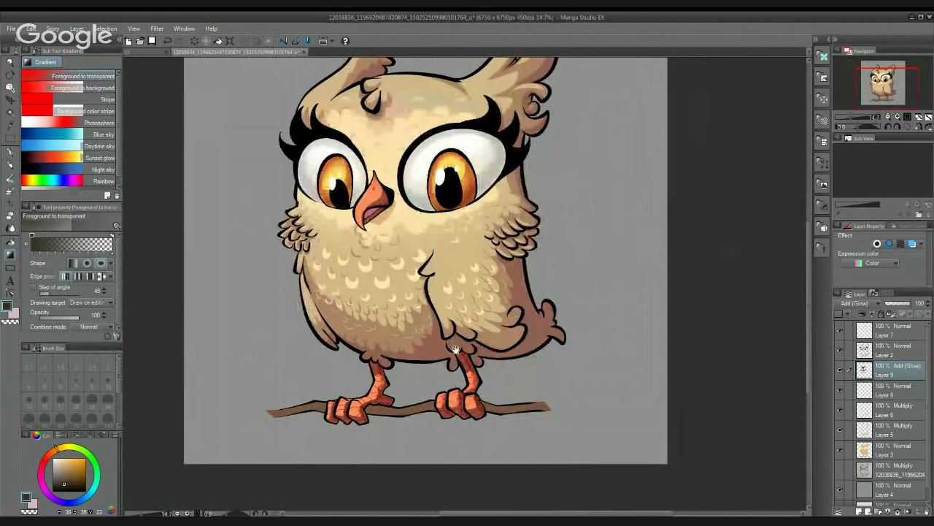
left_click_drag(455, 350, 487, 276)
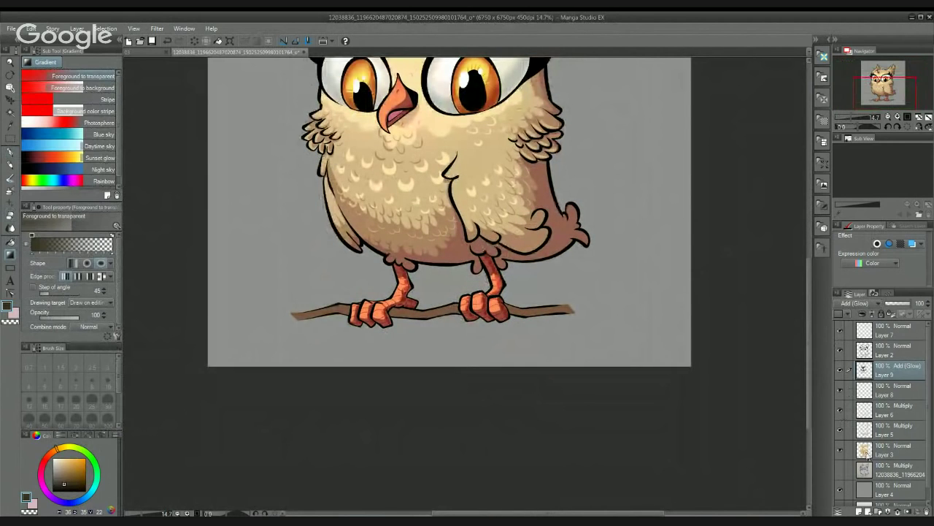
left_click(868, 456)
key("w")
left_click(378, 315)
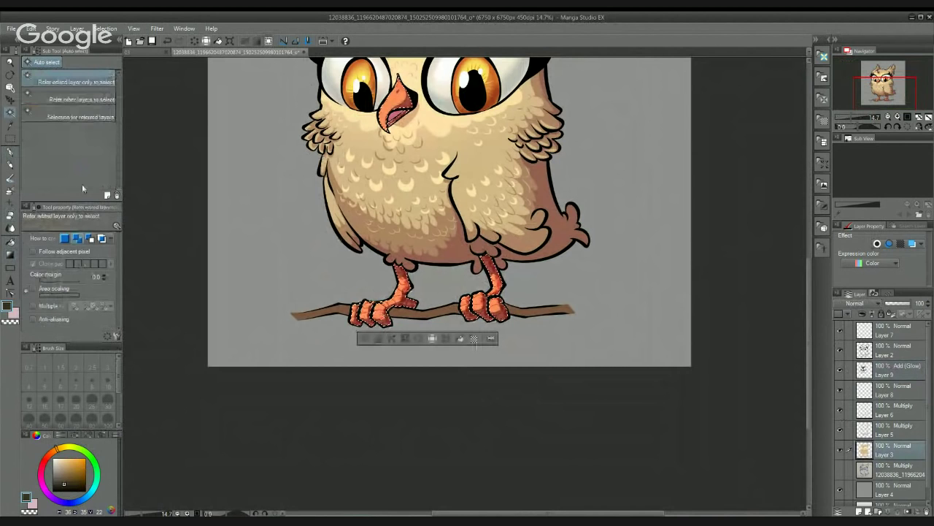
Step: Paint a glowing highlight along the left edge of the left leg on Layer 9 with the Mapping pen at brush size 68
left_click(10, 152)
left_click_drag(399, 293, 429, 289)
left_click_drag(387, 338, 478, 269)
left_click(902, 367)
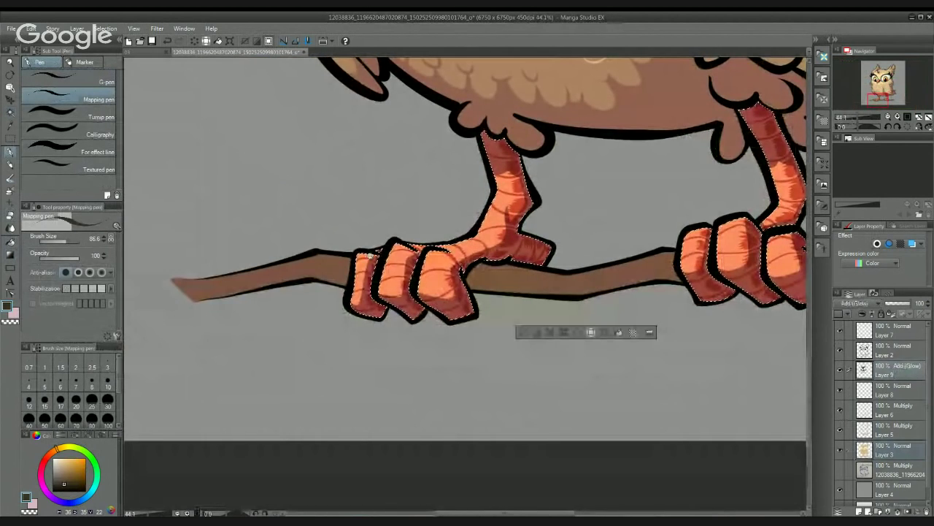
scroll(389, 251, "up", 4)
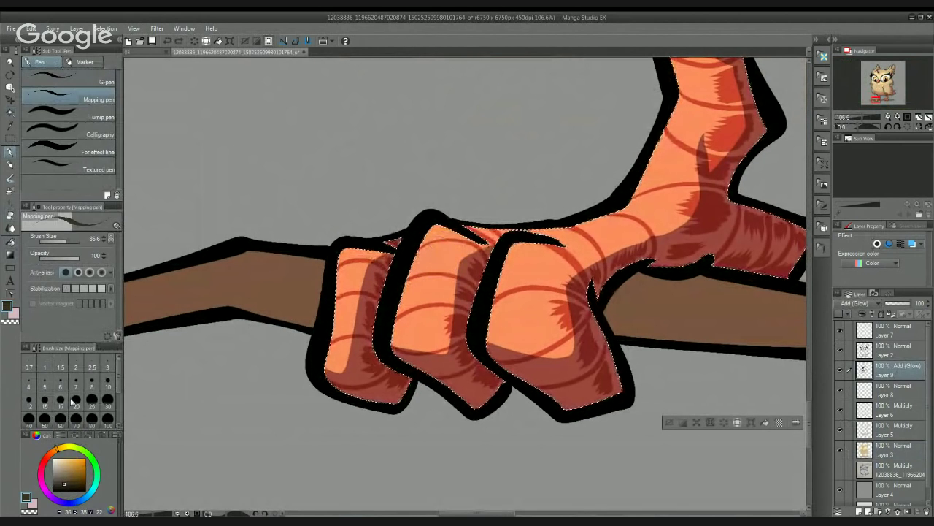
left_click_drag(73, 241, 66, 243)
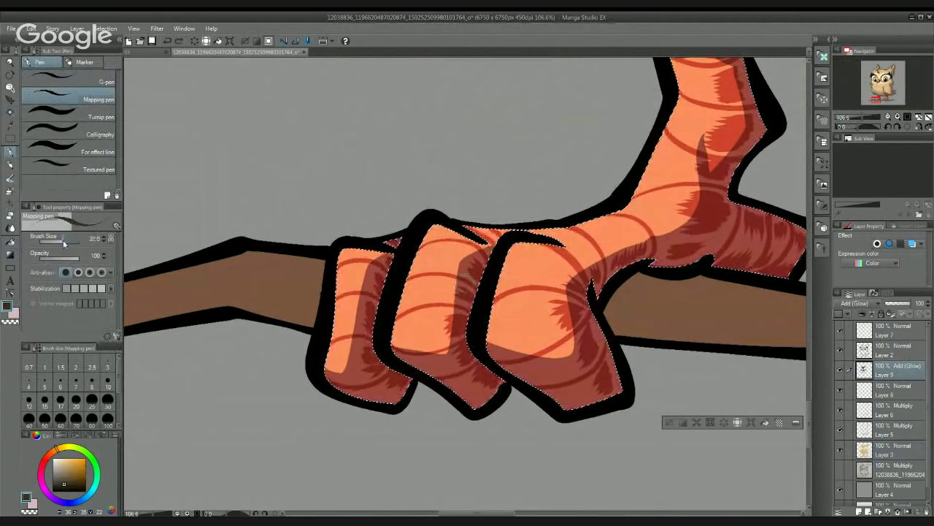
left_click_drag(468, 268, 480, 261)
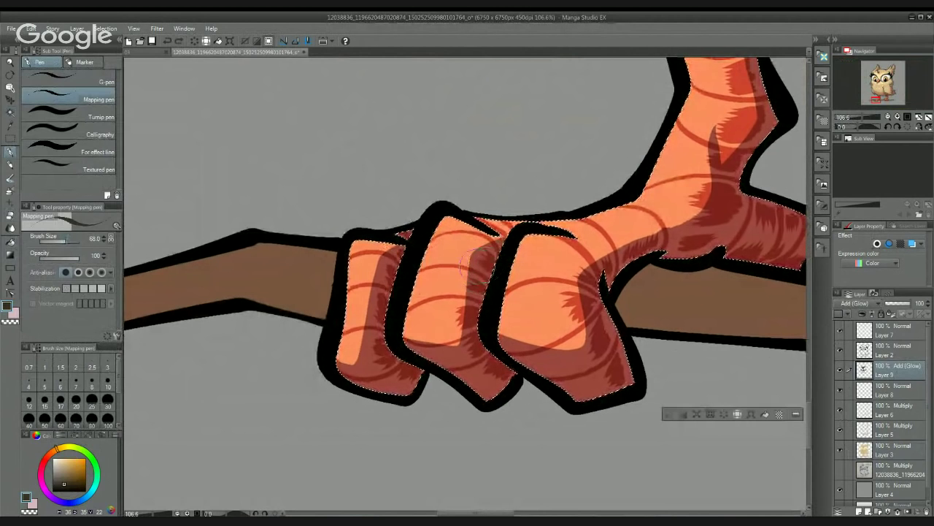
key("r")
left_click_drag(522, 146, 352, 217)
left_click_drag(367, 259, 488, 493)
scroll(334, 316, "up", 2)
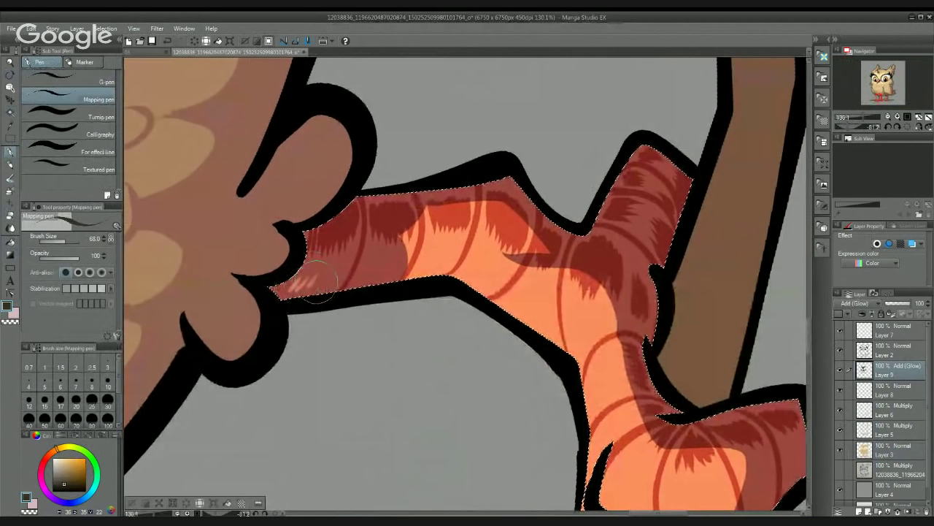
mouse_move(340, 274)
left_mouse_down()
mouse_move(358, 281)
mouse_move(292, 282)
mouse_move(287, 289)
mouse_move(333, 285)
mouse_move(283, 291)
mouse_move(383, 281)
mouse_move(270, 296)
mouse_move(460, 282)
mouse_move(579, 355)
mouse_move(586, 447)
left_mouse_up()
key("ctrl+z")
mouse_move(613, 417)
left_mouse_down()
mouse_move(598, 414)
mouse_move(530, 241)
mouse_move(509, 234)
left_mouse_up()
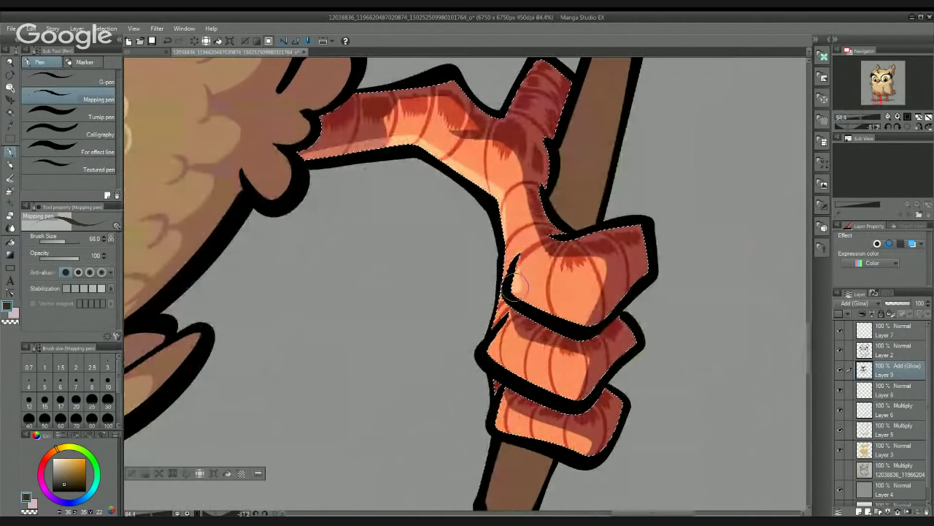
Step: Paint glowing highlights along the left edges of all three toes on the left foot, redoing any uneven strokes
left_click_drag(515, 285, 588, 326)
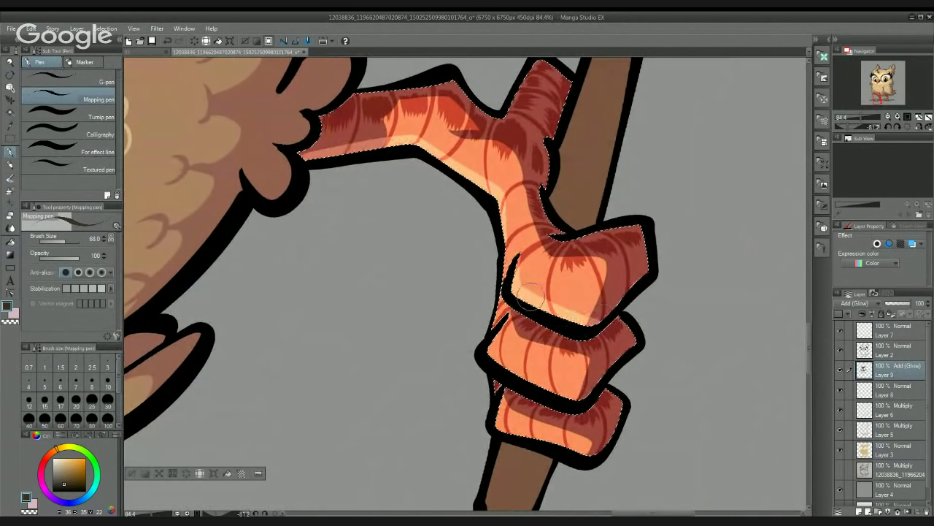
key("ctrl+z")
mouse_move(537, 305)
left_mouse_down()
mouse_move(583, 325)
mouse_move(627, 306)
left_mouse_up()
scroll(613, 292, "down", 1)
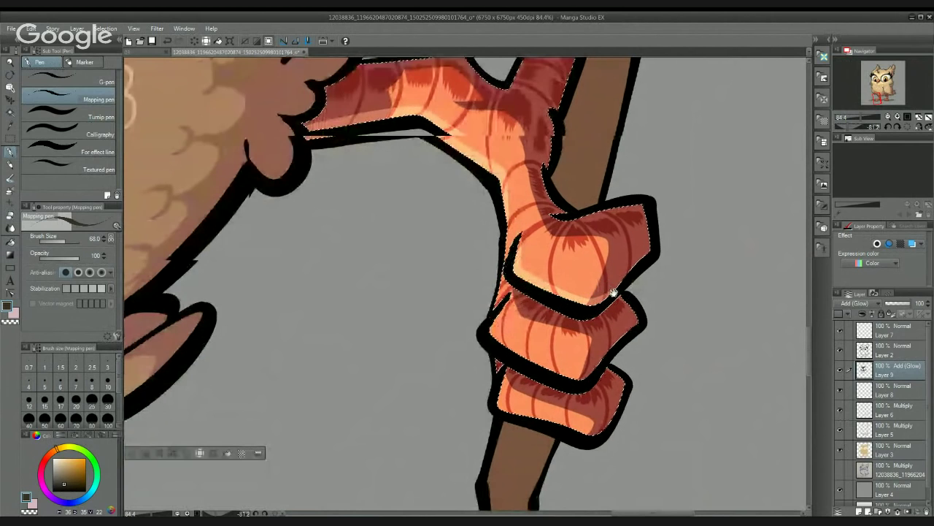
scroll(613, 291, "down", 3)
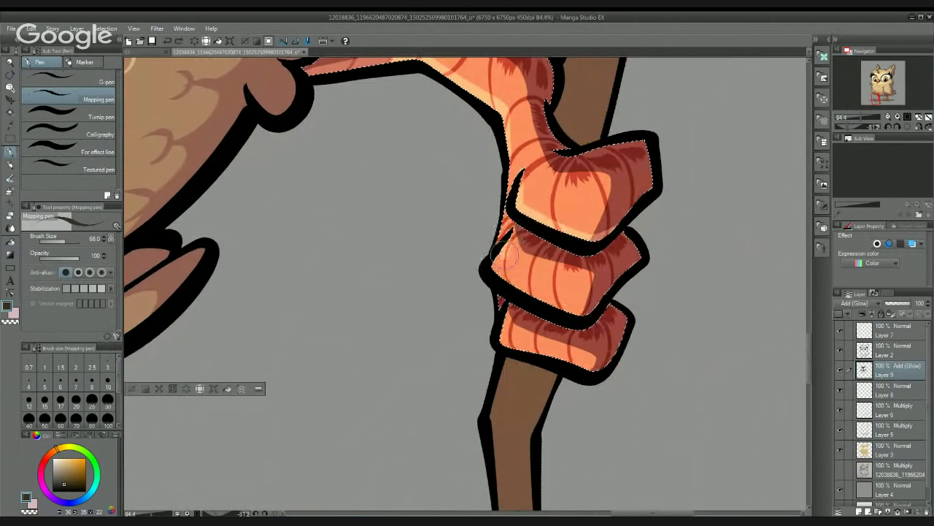
left_click_drag(488, 268, 508, 238)
left_click_drag(491, 272, 553, 307)
key("ctrl+z")
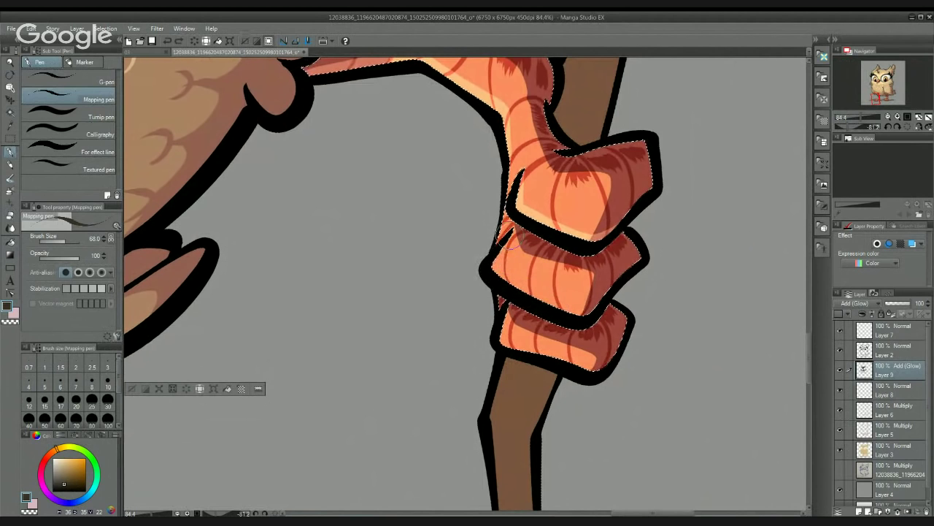
left_click_drag(511, 278, 588, 309)
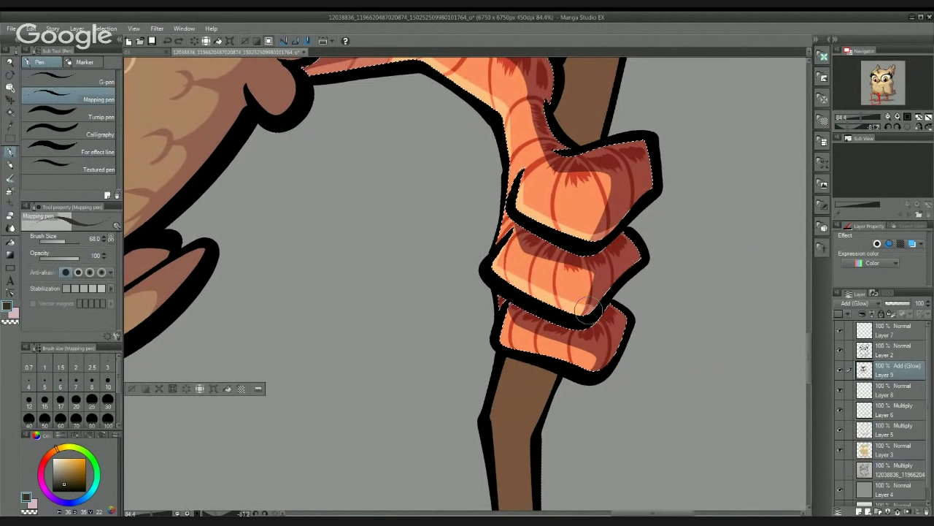
scroll(590, 312, "down", 3)
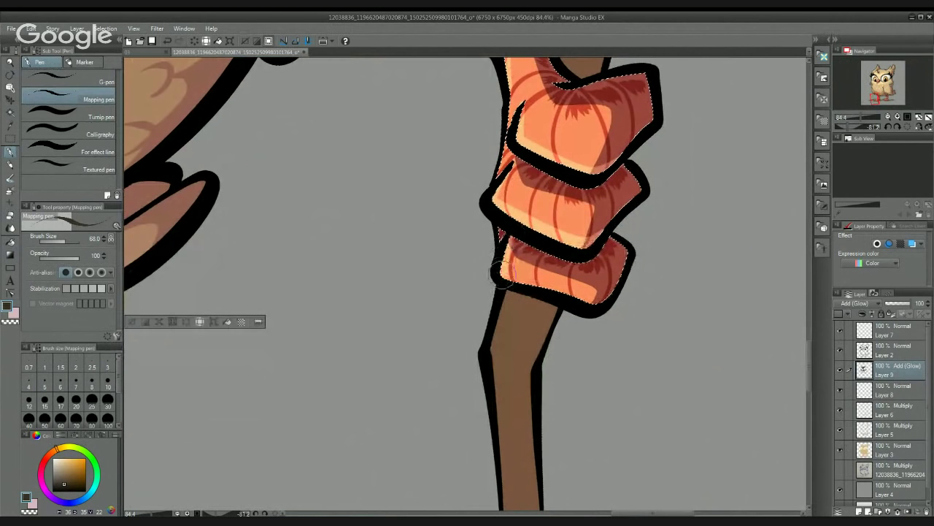
left_click_drag(501, 272, 576, 298)
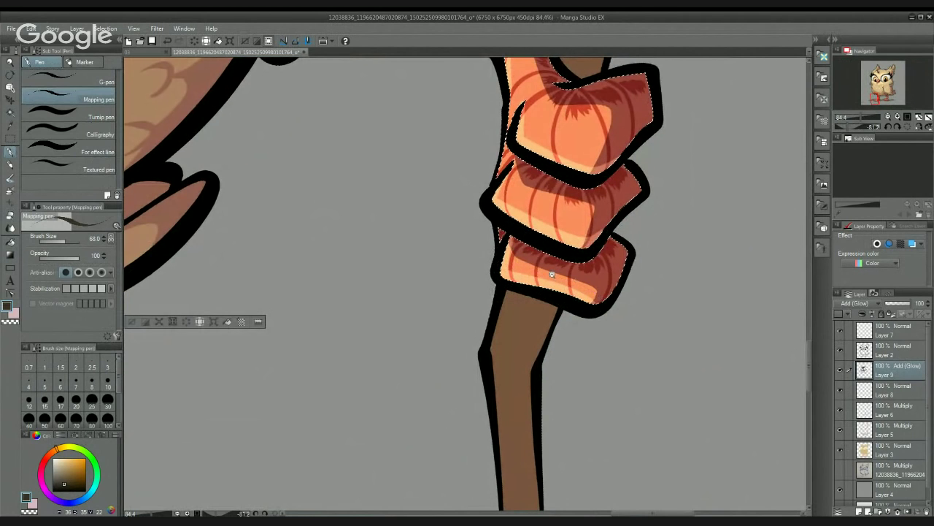
Step: Add thin curved highlights beside the scale lines on the left leg and touch them up with the Hard eraser
scroll(497, 296, "down", 5)
scroll(497, 296, "up", 3)
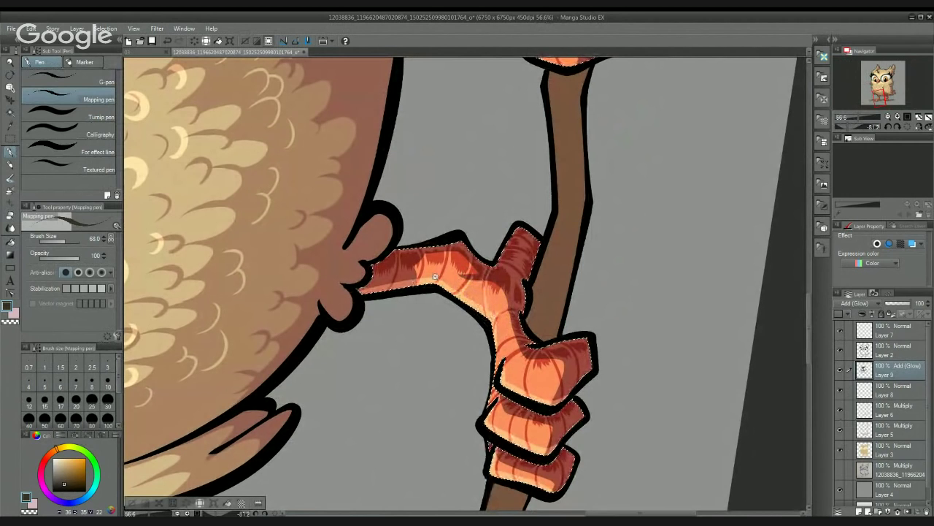
scroll(435, 276, "up", 3)
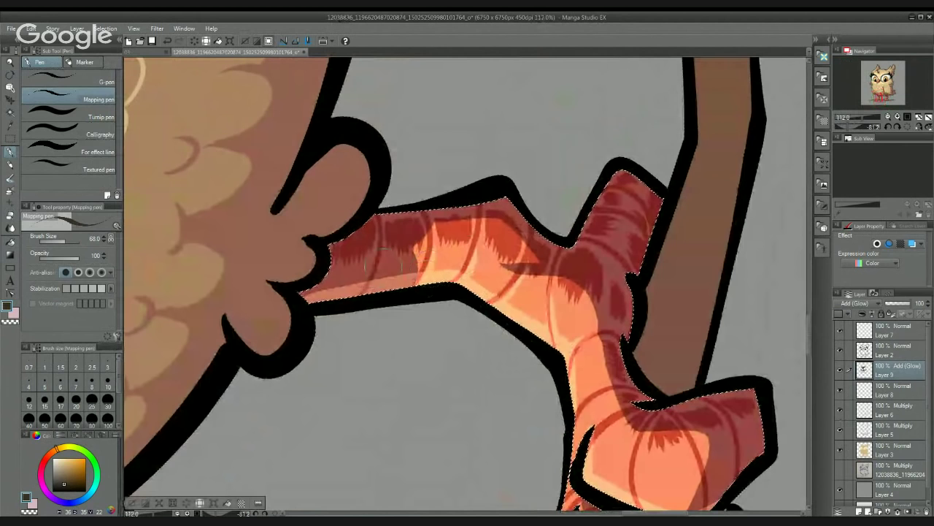
left_click_drag(416, 281, 321, 181)
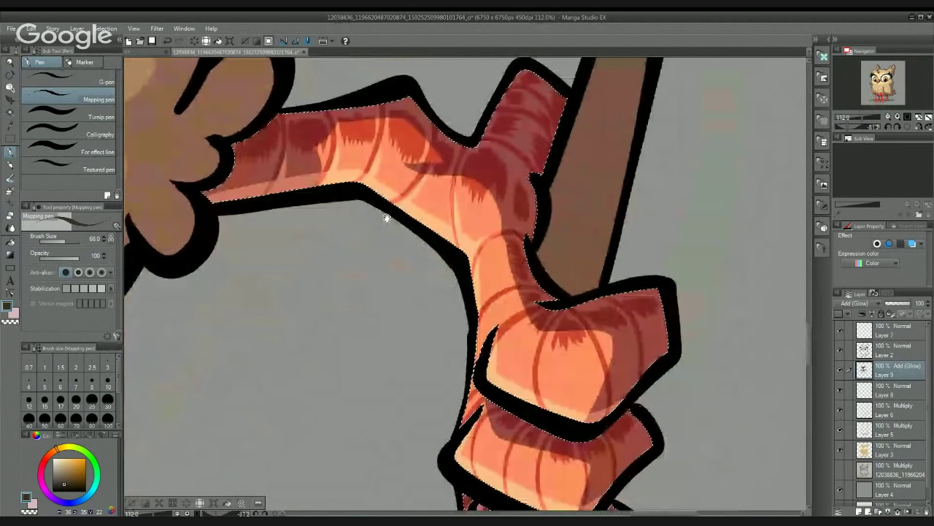
key("e")
key("bracketleft")
key("bracketleft")
key("bracketleft")
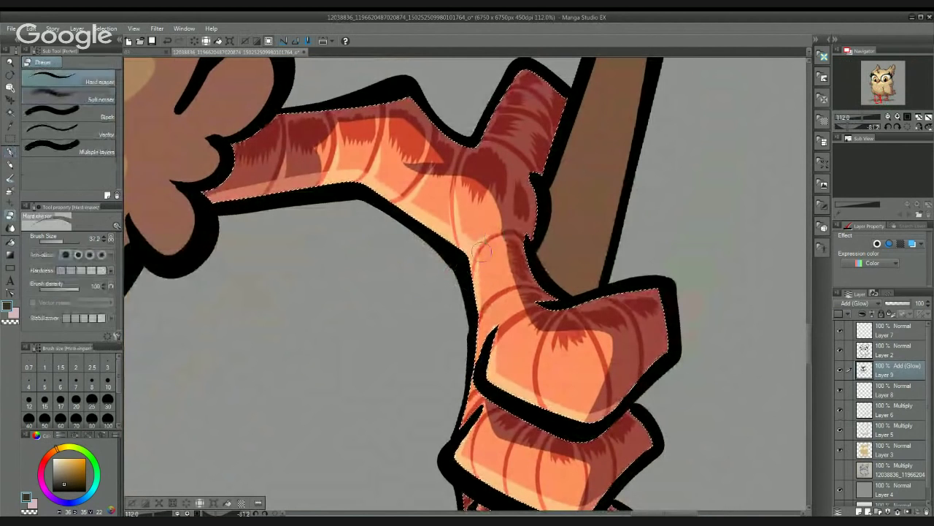
key("p")
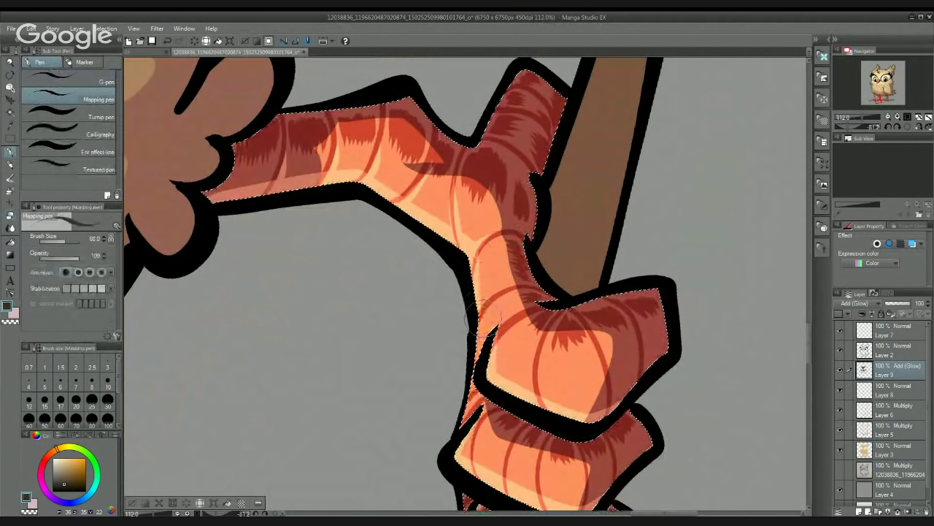
Step: Add thin curved highlights beside the scale lines on the left foot's toes with the Mapping pen
left_click_drag(479, 358, 505, 310)
left_click_drag(536, 394, 509, 345)
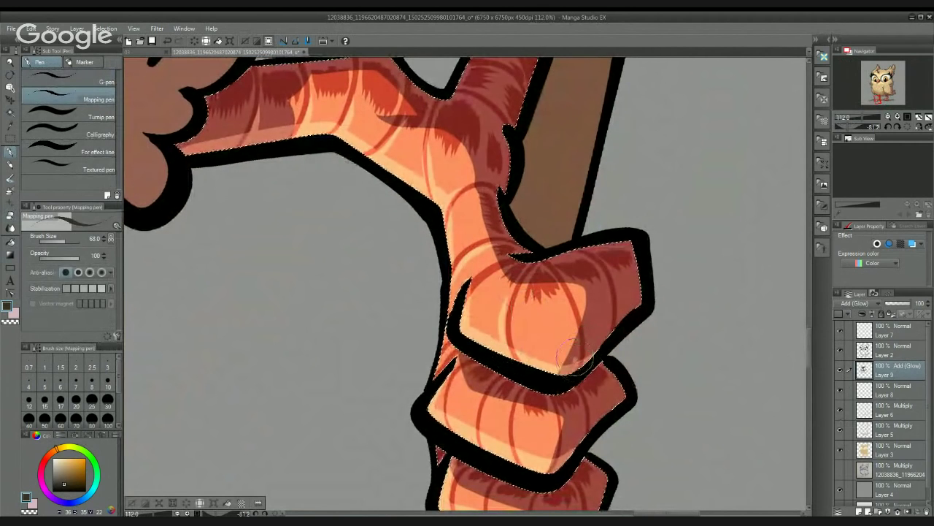
scroll(575, 356, "down", 4)
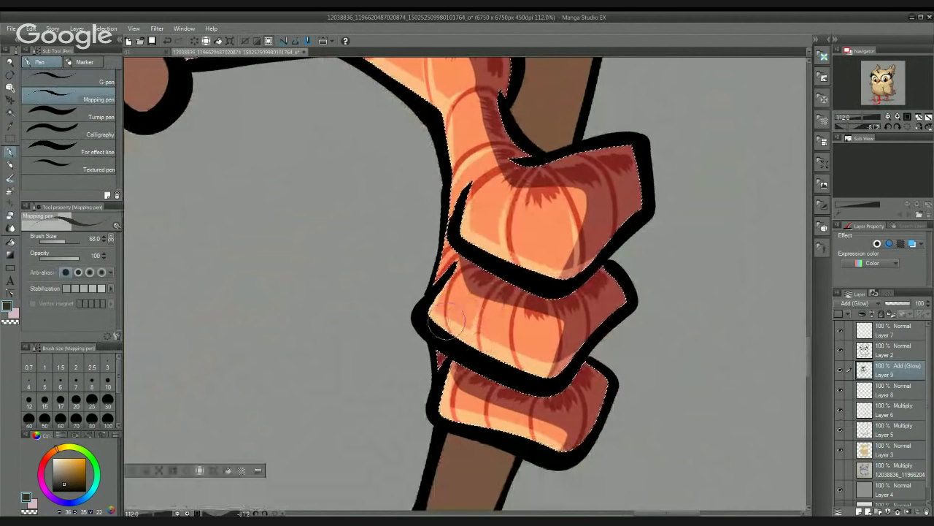
mouse_move(485, 307)
left_mouse_down()
mouse_move(516, 344)
mouse_move(522, 369)
left_mouse_up()
left_click_drag(561, 336, 544, 365)
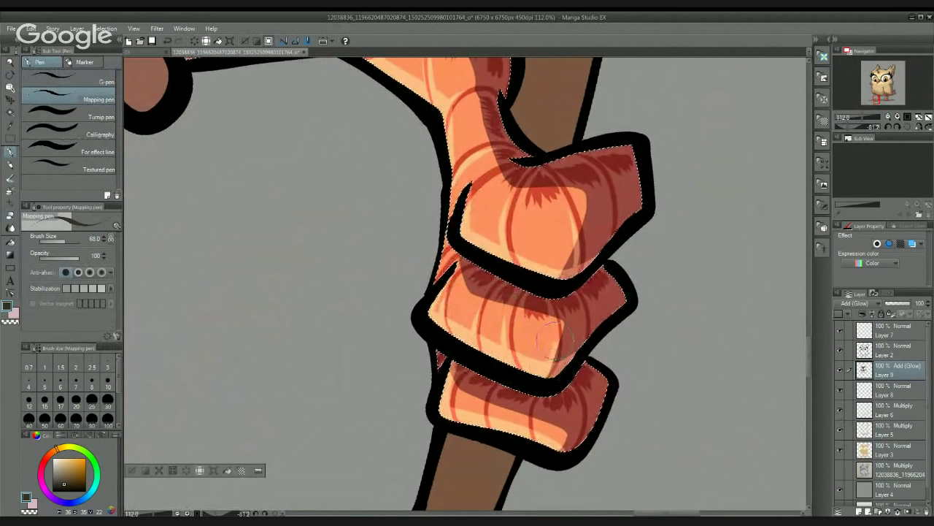
left_click_drag(481, 400, 477, 323)
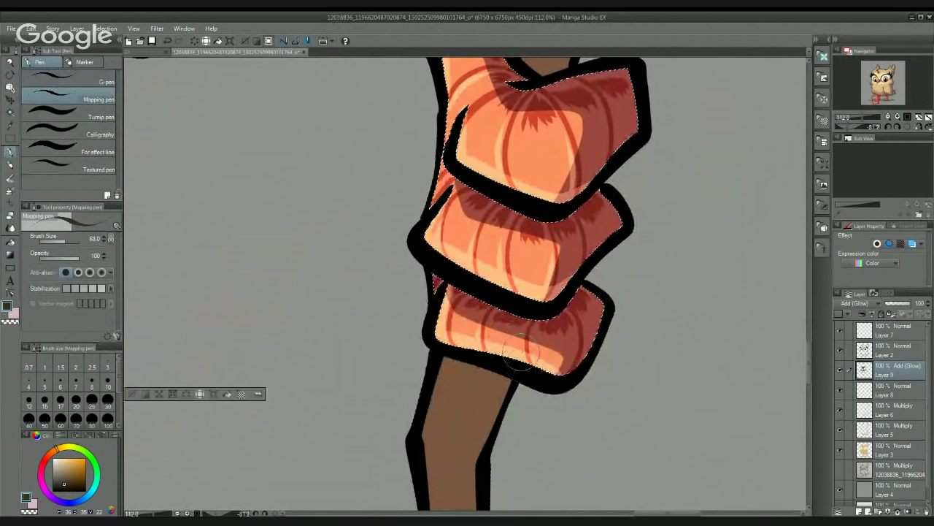
Step: Paint a glowing highlight along the left edge of the right leg with the Mapping pen and touch it up with the eraser
left_click_drag(557, 323, 365, 317)
left_click_drag(503, 292, 503, 401)
left_click_drag(503, 252, 503, 425)
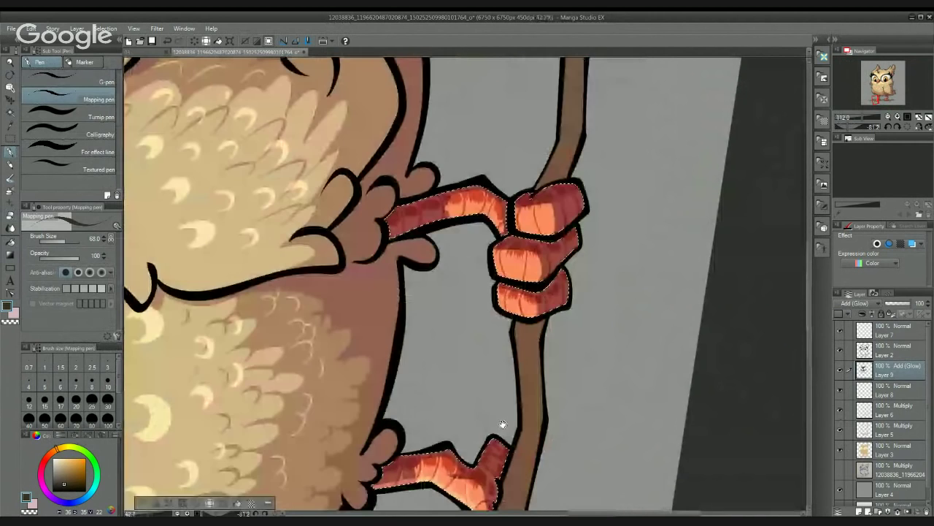
mouse_move(420, 264)
left_mouse_down()
mouse_move(398, 274)
mouse_move(484, 245)
mouse_move(515, 250)
left_mouse_up()
scroll(400, 264, "up", 2)
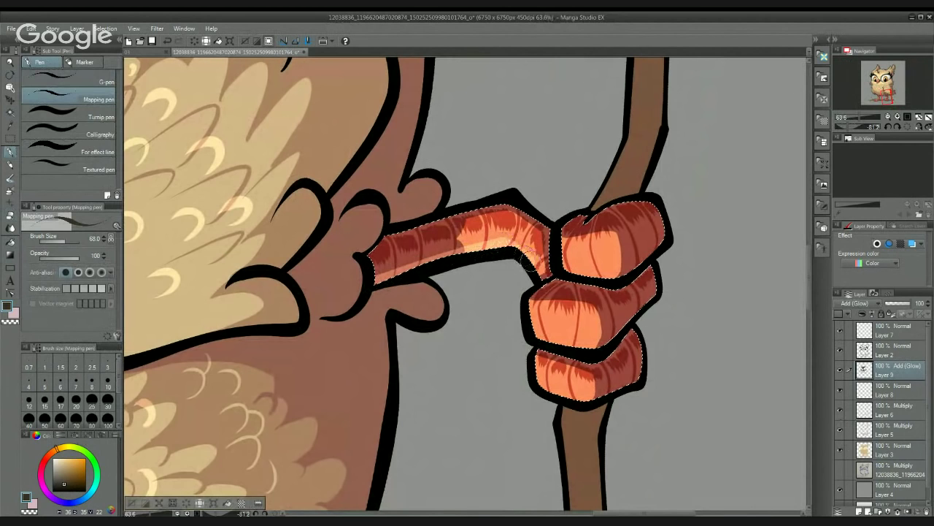
left_click_drag(553, 295, 541, 250)
key("e")
key("p")
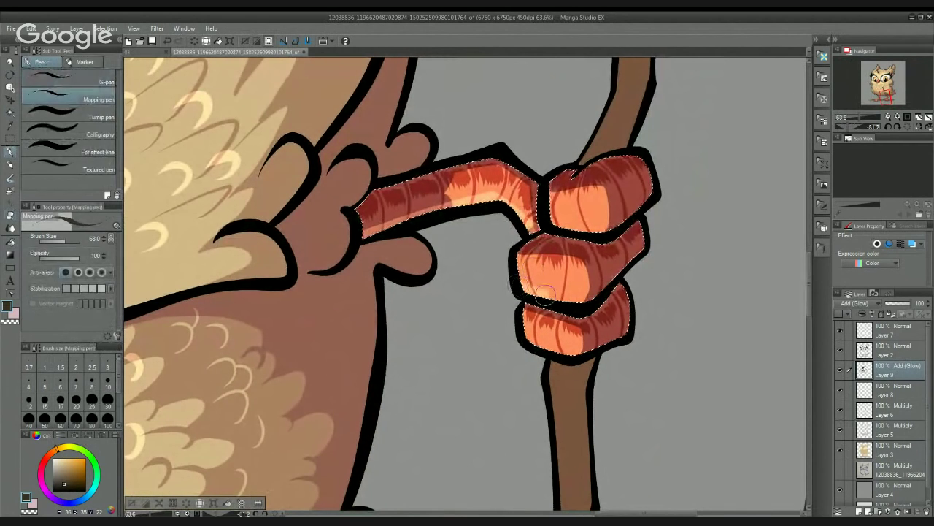
Step: Paint edge highlights and thin curved scale highlights on the right foot's left and middle toes
key("ctrl+z")
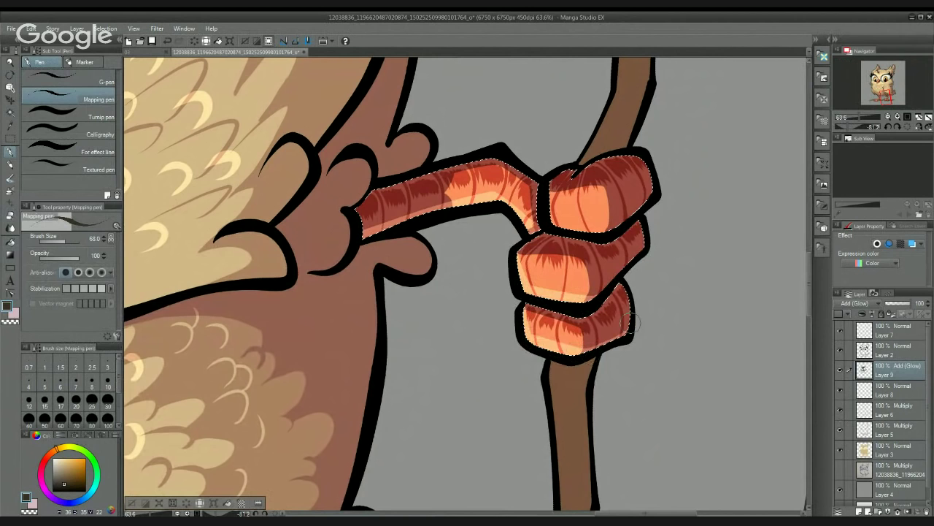
scroll(569, 330, "up", 3)
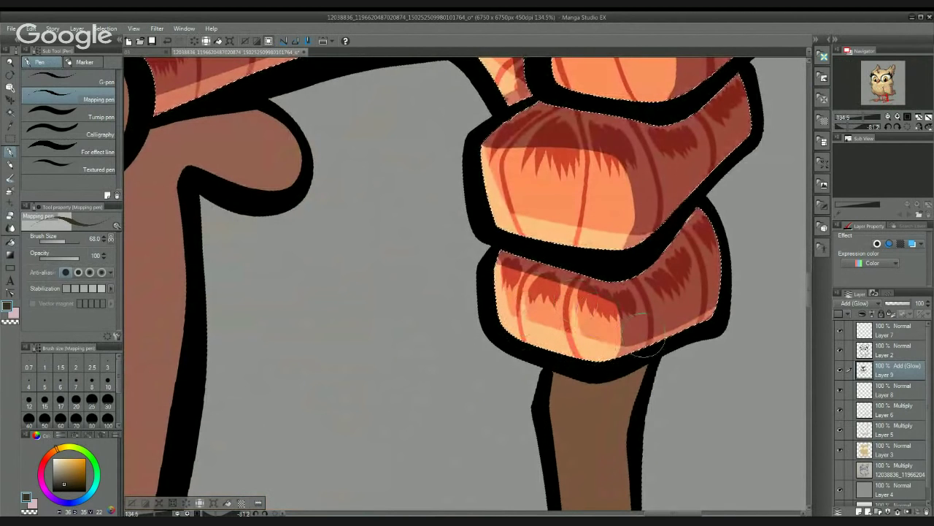
left_click_drag(533, 224, 547, 311)
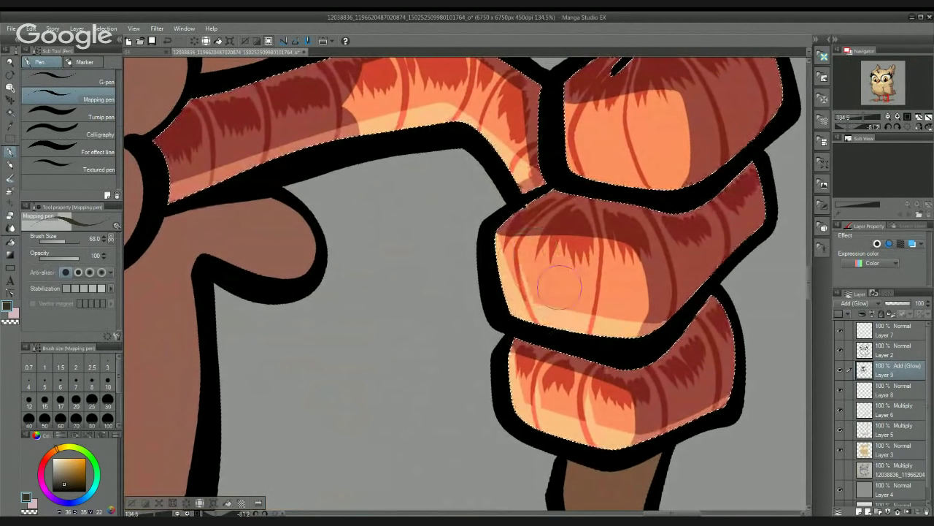
left_click_drag(618, 299, 549, 437)
Step: Paint a glowing highlight along the edge of the right foot's rightmost toe, replacing the first stroke
left_click_drag(503, 319, 624, 325)
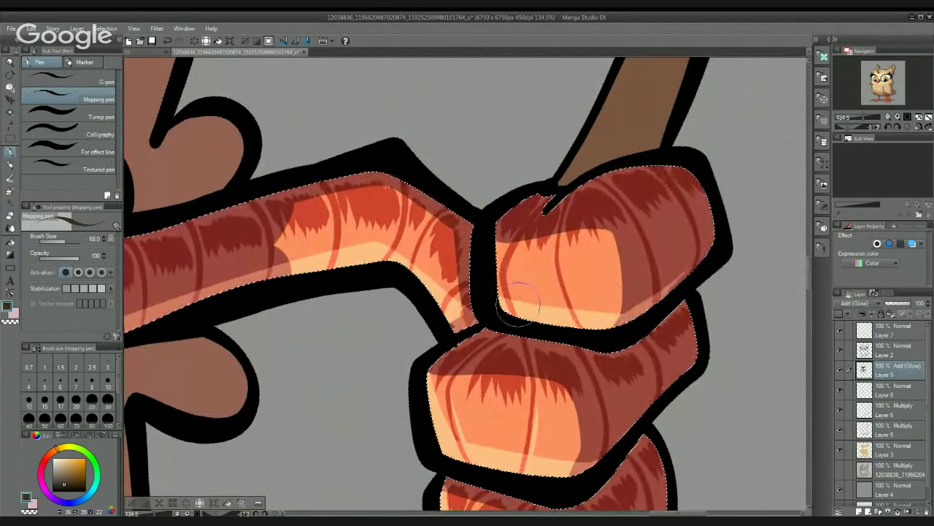
left_click_drag(500, 312, 599, 316)
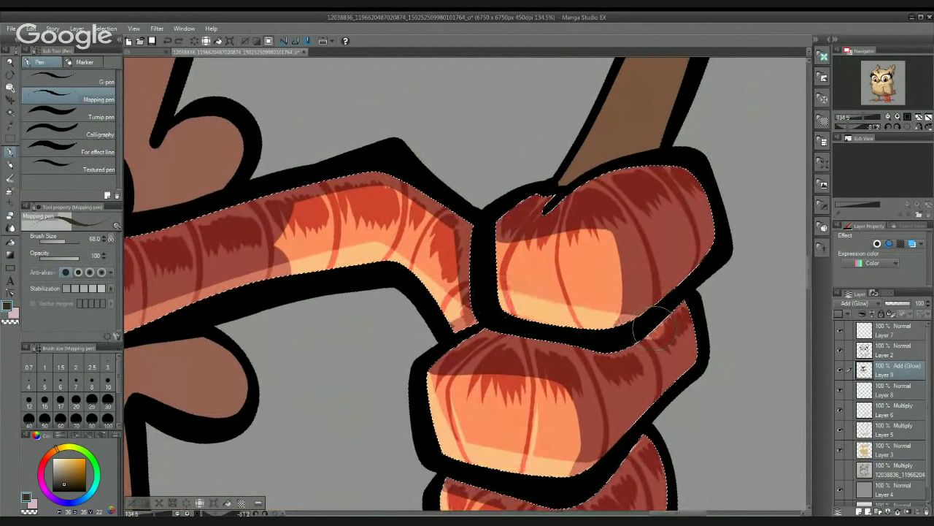
key("ctrl+z")
left_click_drag(494, 307, 543, 317)
left_click_drag(625, 328, 727, 247)
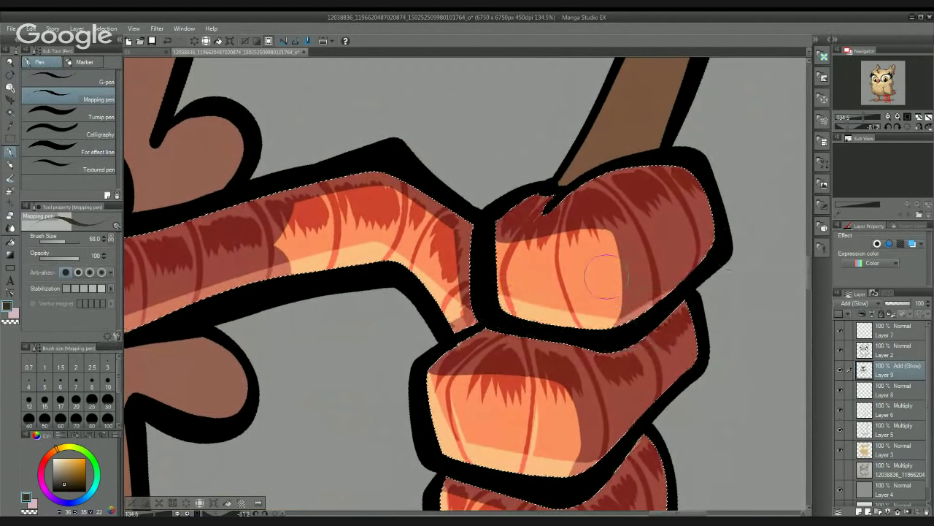
Step: Add a thin curved highlight beside the scale line on the right foot's rightmost toe and clear the selection
left_click_drag(560, 272, 580, 315)
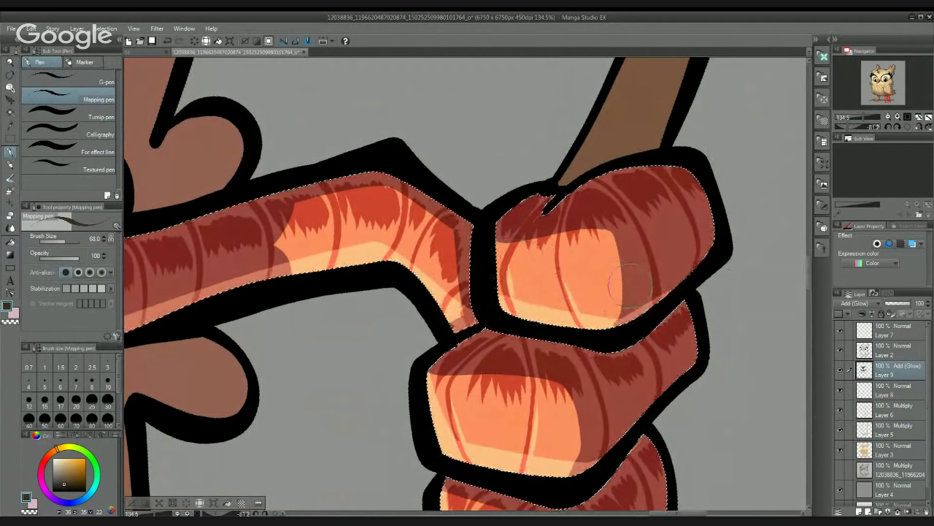
scroll(544, 243, "down", 5)
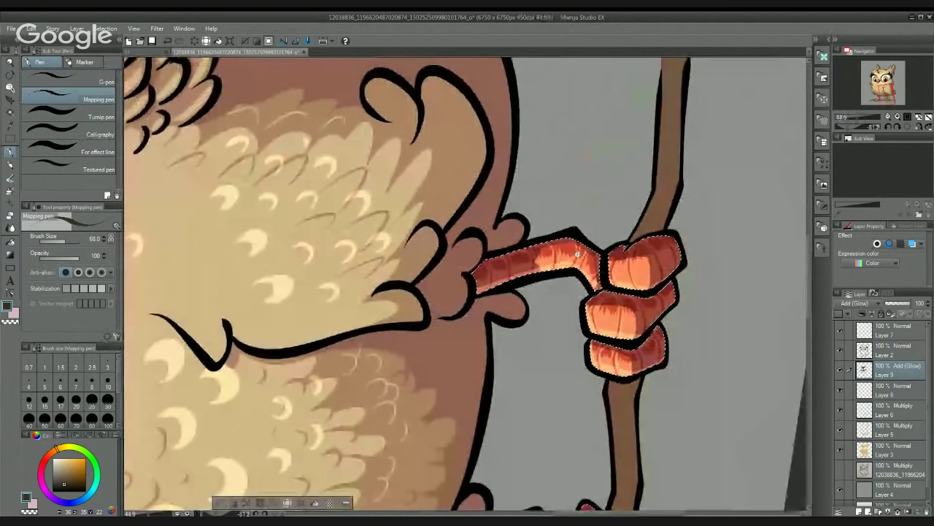
scroll(513, 162, "up", 1)
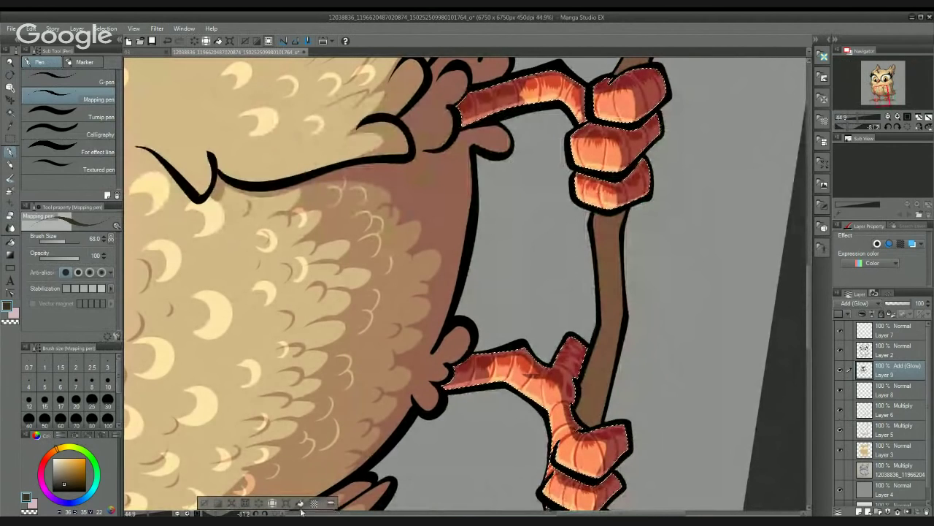
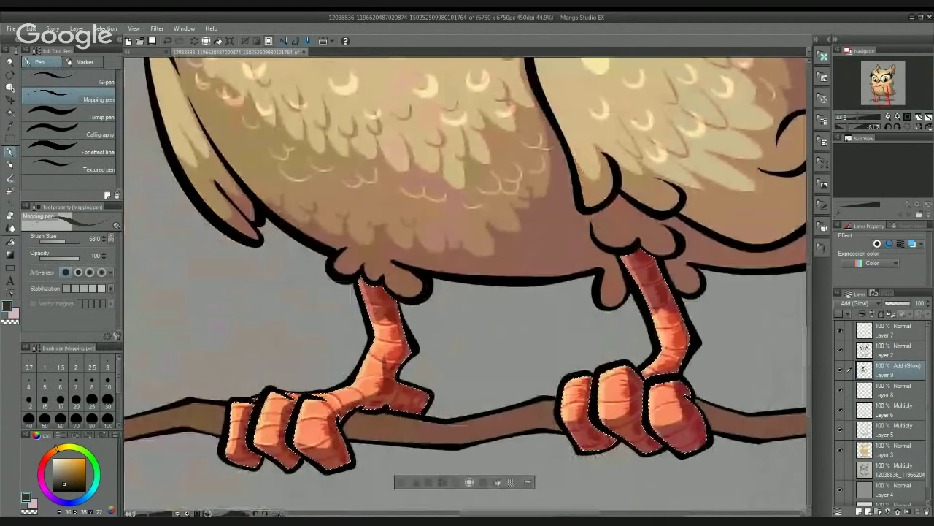
key("ctrl+d")
Step: Examine the whole owl to check the overall balance of shadows and highlights
left_click_drag(504, 304, 492, 265)
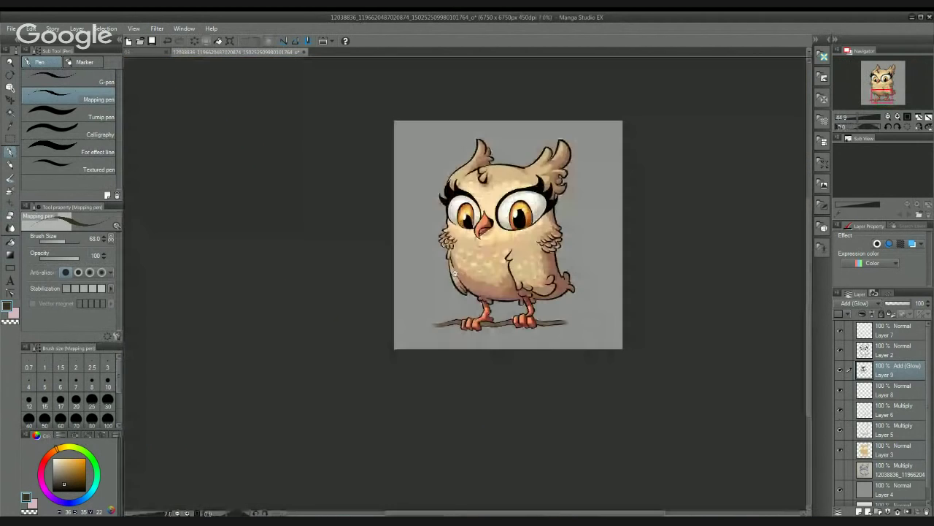
left_click_drag(524, 235, 491, 193)
scroll(488, 175, "up", 3)
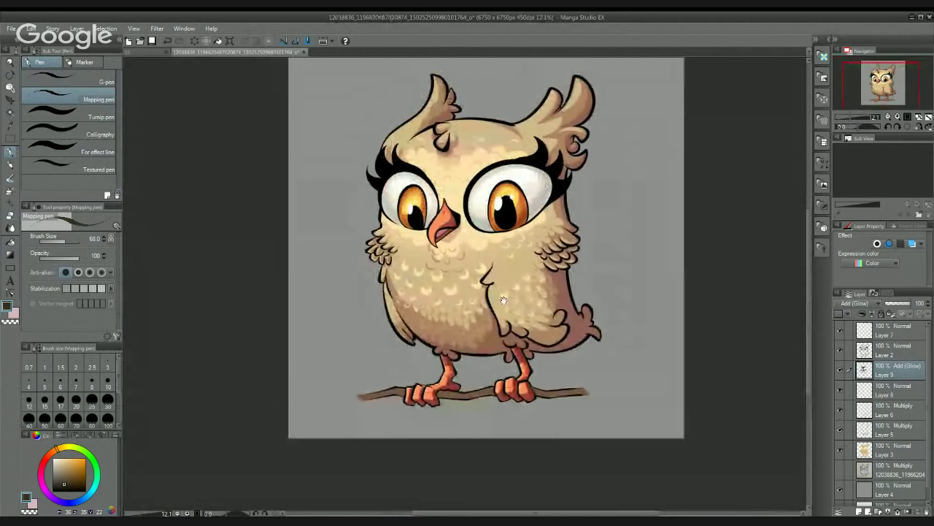
left_click_drag(504, 300, 478, 237)
left_click_drag(452, 167, 450, 311)
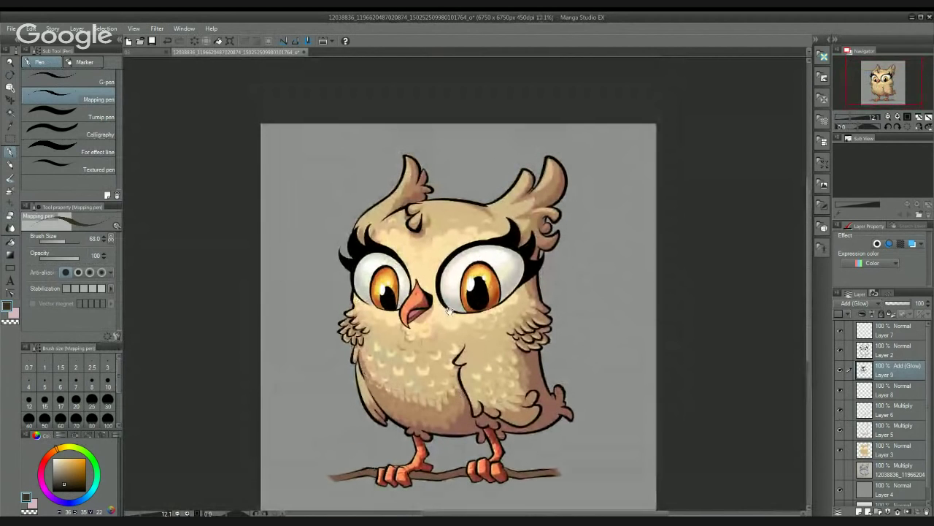
scroll(431, 285, "down", 2)
left_click_drag(371, 271, 445, 321)
left_click_drag(453, 304, 474, 307)
scroll(474, 307, "down", 2)
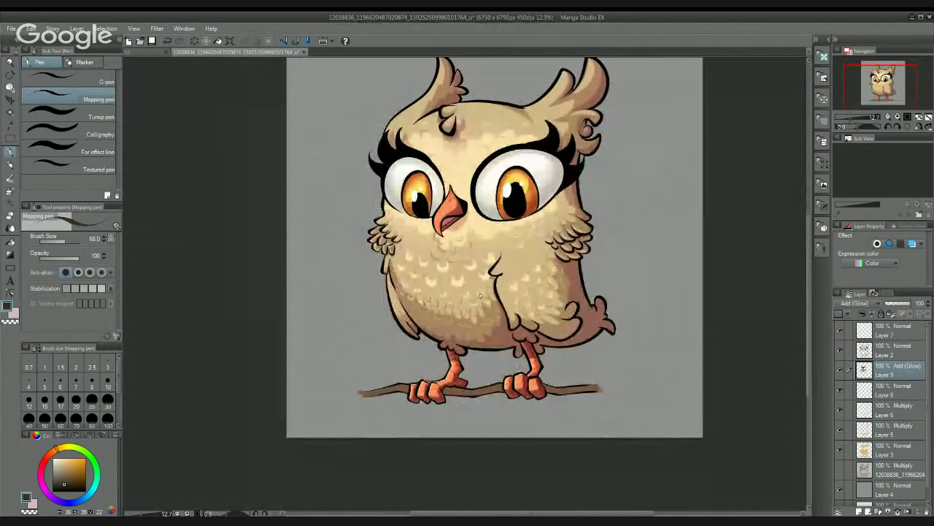
Step: Select the brown branch area on Layer 3 with Auto select
left_click(884, 429)
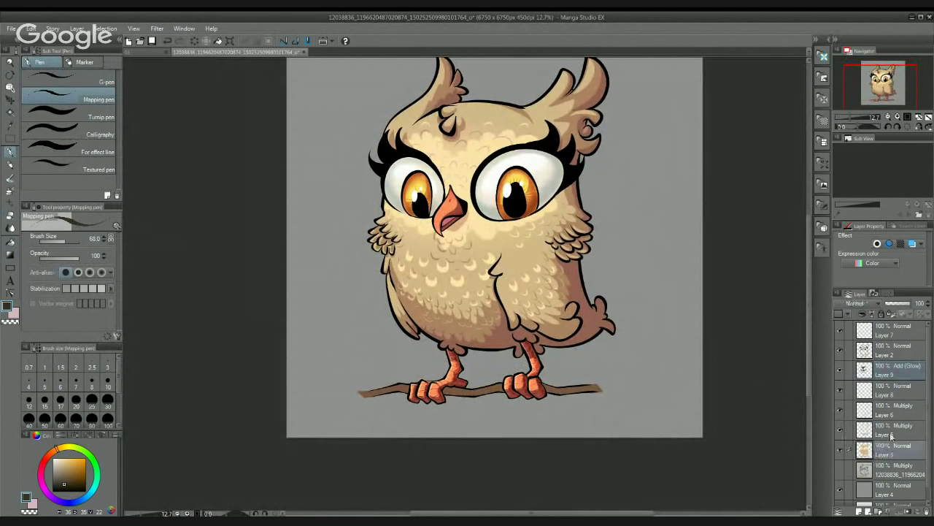
scroll(563, 371, "up", 1)
scroll(546, 319, "down", 2)
scroll(431, 324, "up", 2)
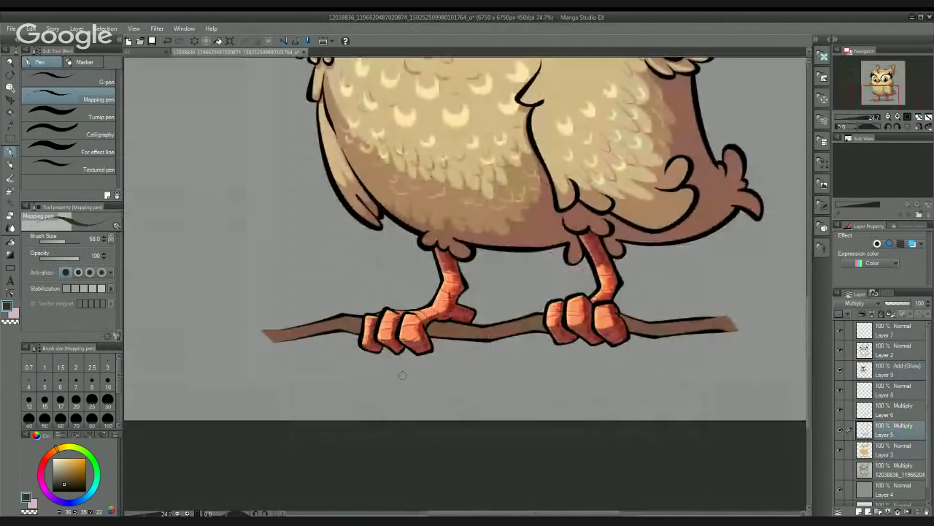
left_click(883, 454)
key("w")
left_click(519, 333)
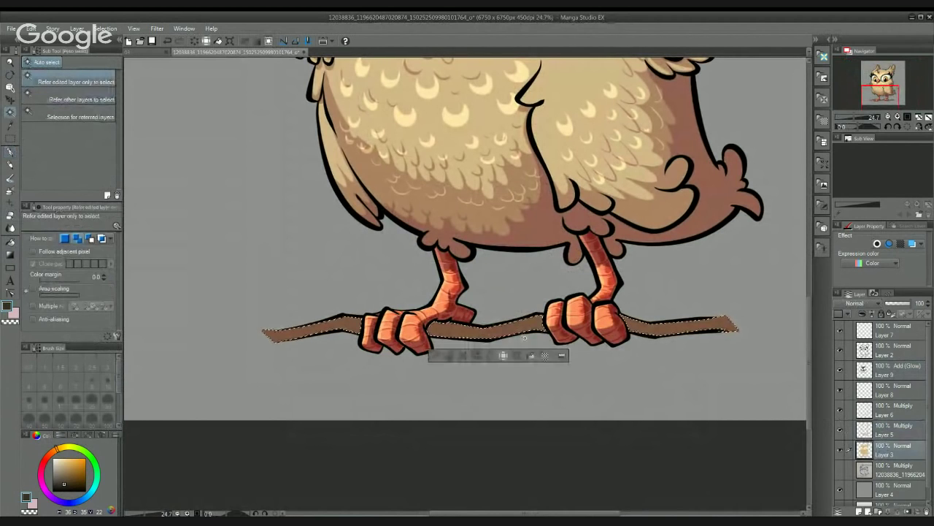
Step: Paint a pale pink shadow along the lower edge of the branch's left section on Multiply Layer 5 with the Mapping pen
key("p")
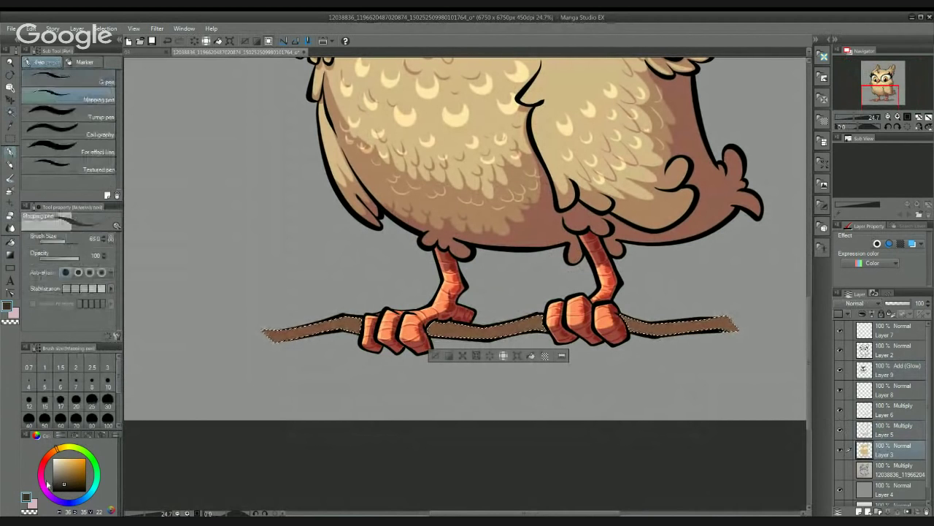
left_click(51, 467)
left_click(56, 464)
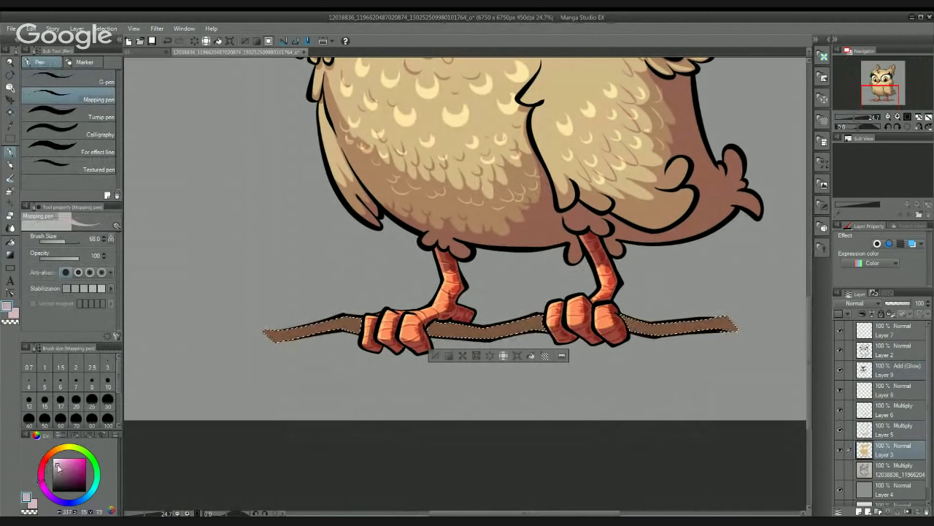
left_click_drag(460, 377, 492, 312)
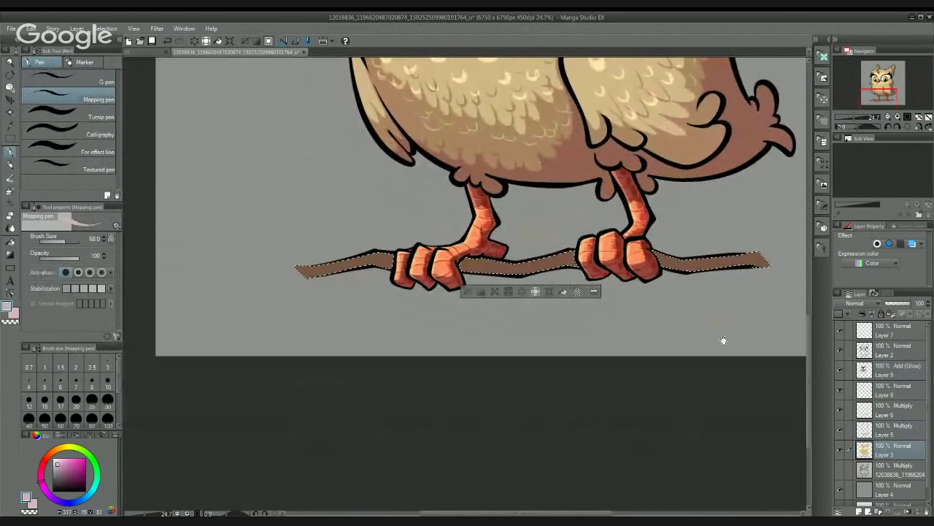
left_click(888, 431)
scroll(325, 274, "up", 3)
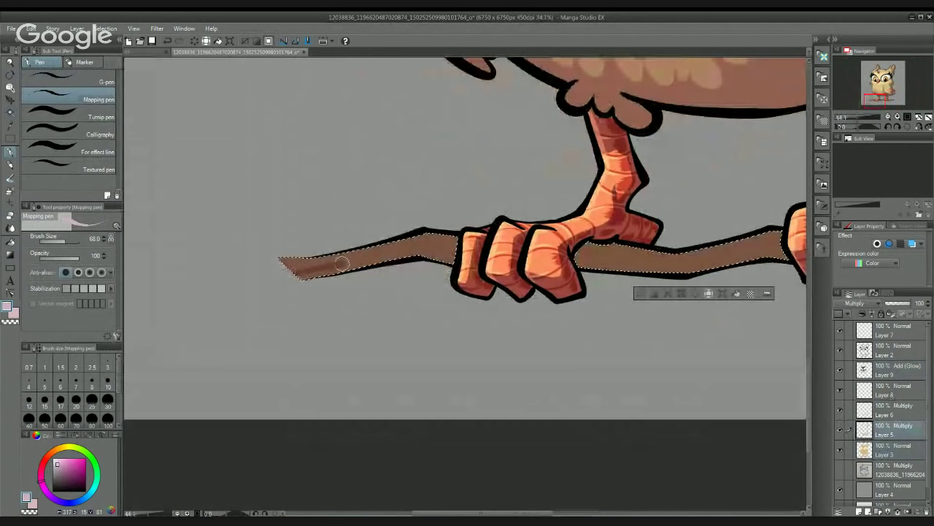
left_click_drag(292, 274, 385, 254)
key("ctrl+z")
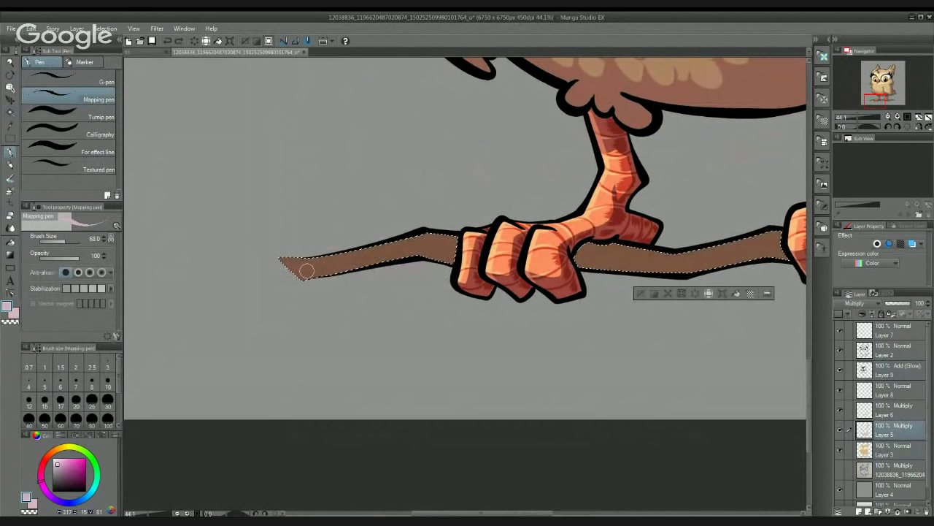
left_click_drag(302, 273, 395, 254)
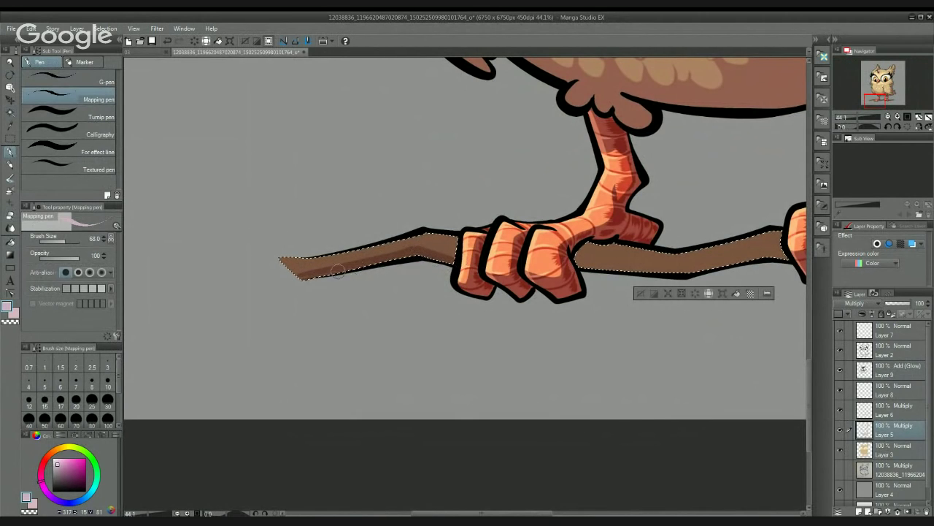
mouse_move(449, 264)
left_mouse_down()
mouse_move(416, 256)
mouse_move(438, 248)
left_mouse_up()
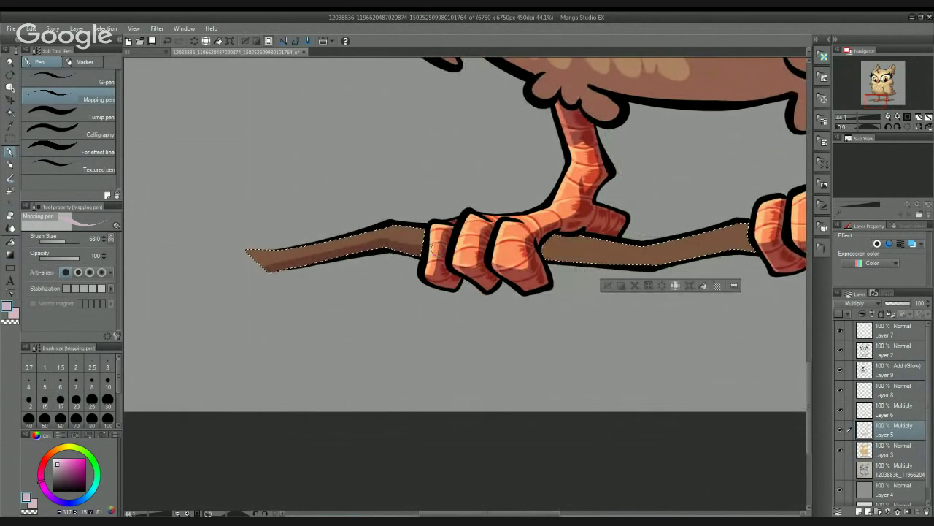
Step: Paint Multiply shadow lines along the branch section between the owl's two feet
left_click_drag(492, 270, 413, 271)
mouse_move(509, 275)
left_mouse_down()
mouse_move(465, 283)
mouse_move(441, 255)
mouse_move(471, 252)
left_mouse_up()
key("ctrl+z")
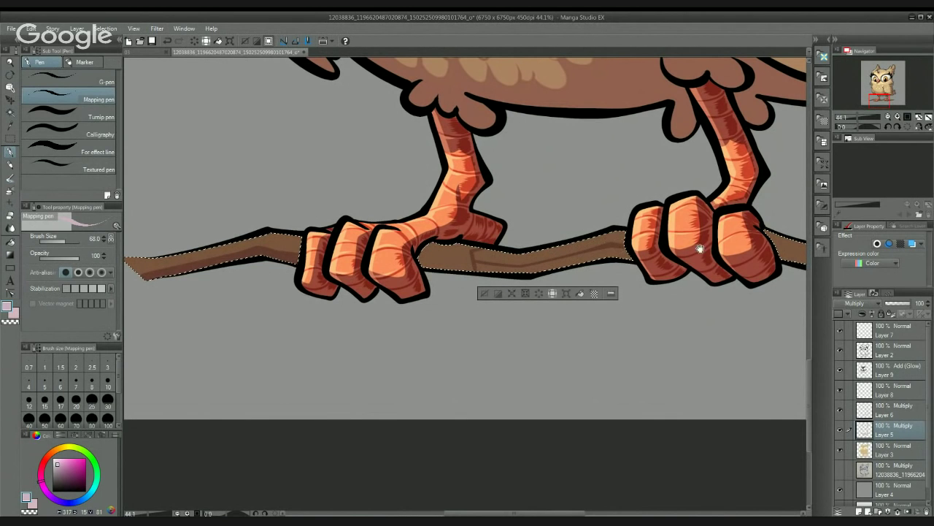
Step: Paint Multiply shadow streaks along the branch section beyond the right foot, out to its tip
left_click_drag(700, 249, 480, 258)
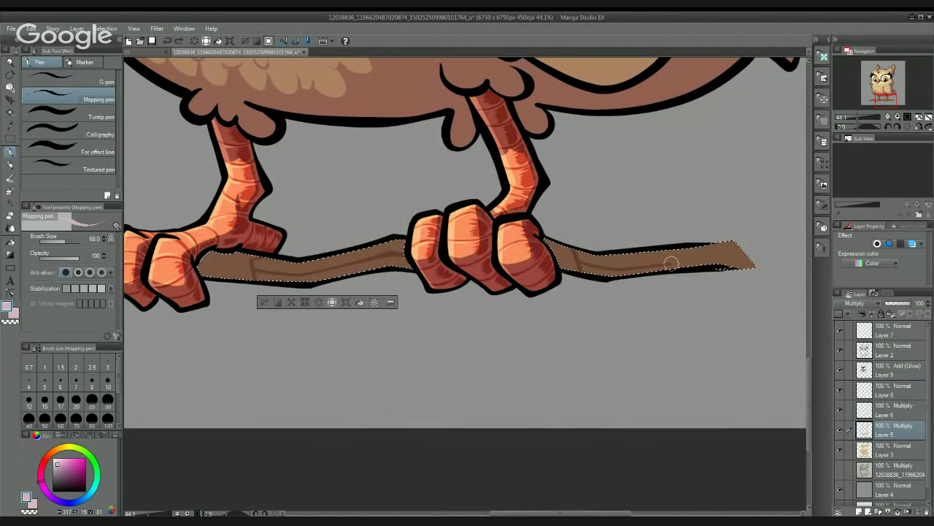
left_click_drag(671, 263, 730, 255)
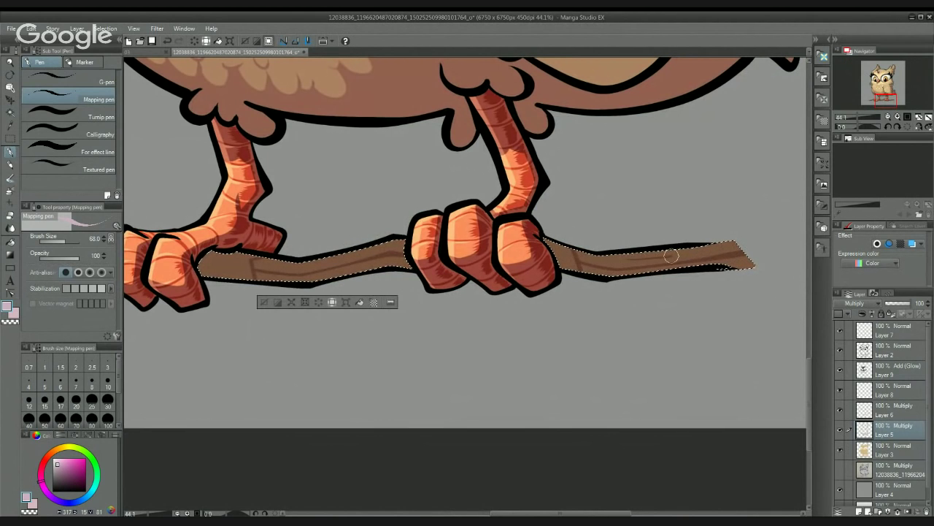
scroll(643, 251, "left", 6)
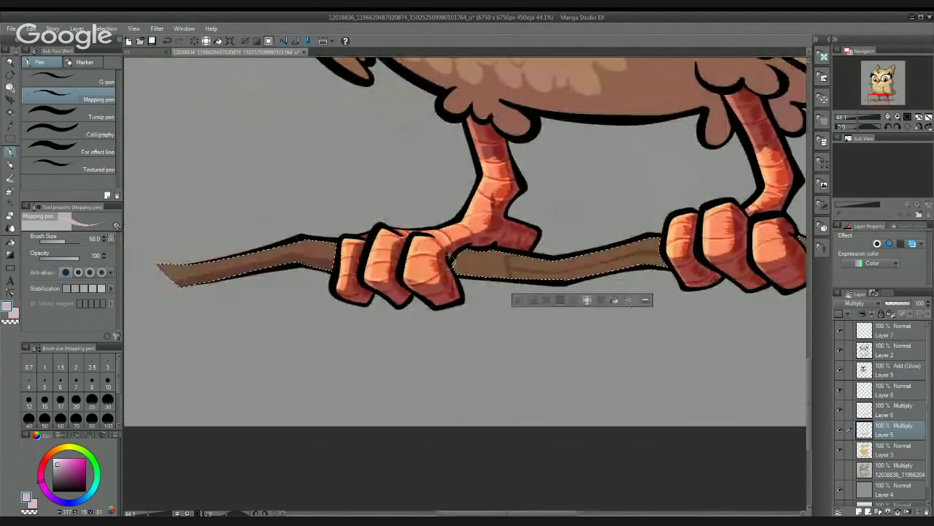
scroll(468, 277, "right", 2)
scroll(469, 278, "down", 1)
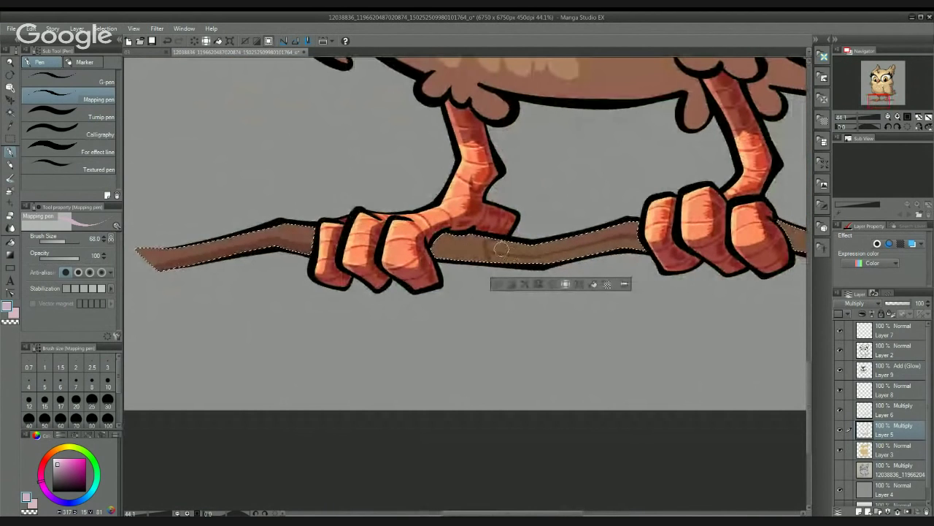
Step: Erase thin light wood-grain streaks into the shadow on the branch between and beyond the owl's feet on Layer 5, using the Hard eraser
scroll(557, 241, "left", 3)
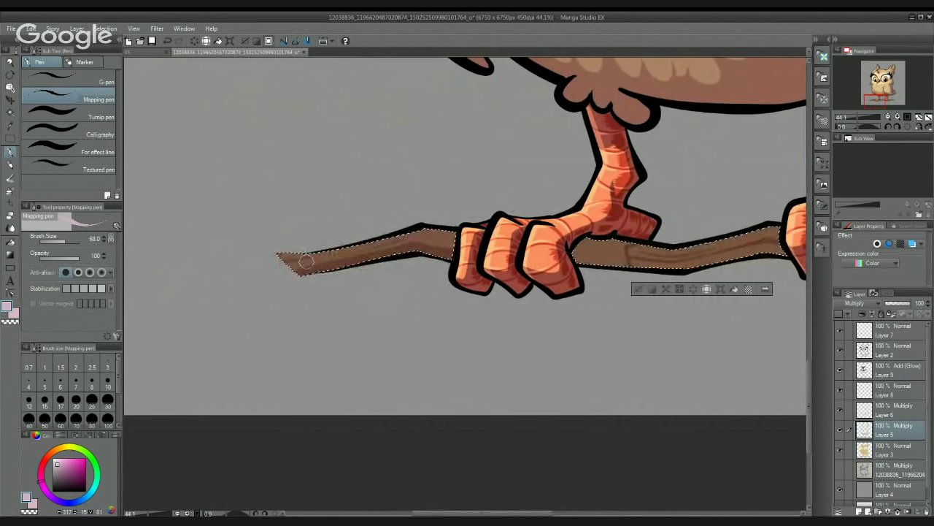
left_click(10, 246)
left_click_drag(639, 262, 568, 250)
scroll(674, 254, "right", 5)
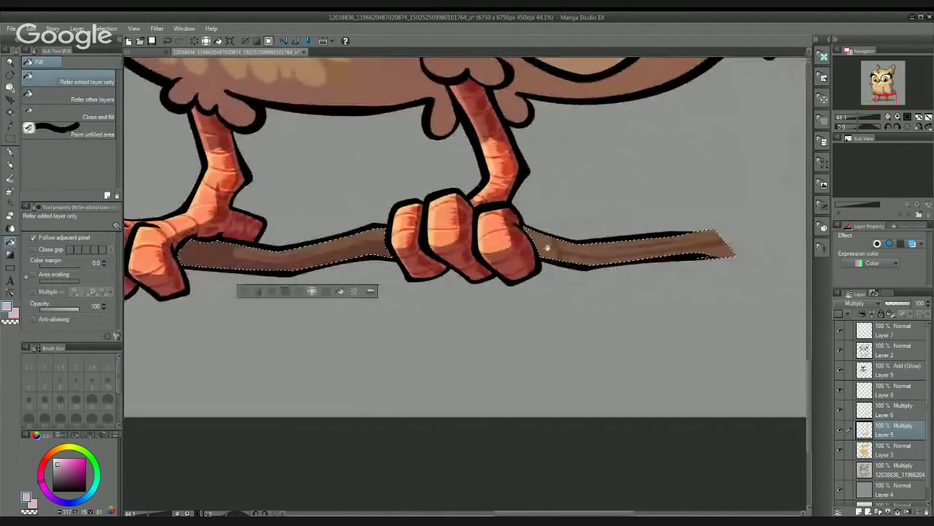
left_click_drag(507, 237, 618, 256)
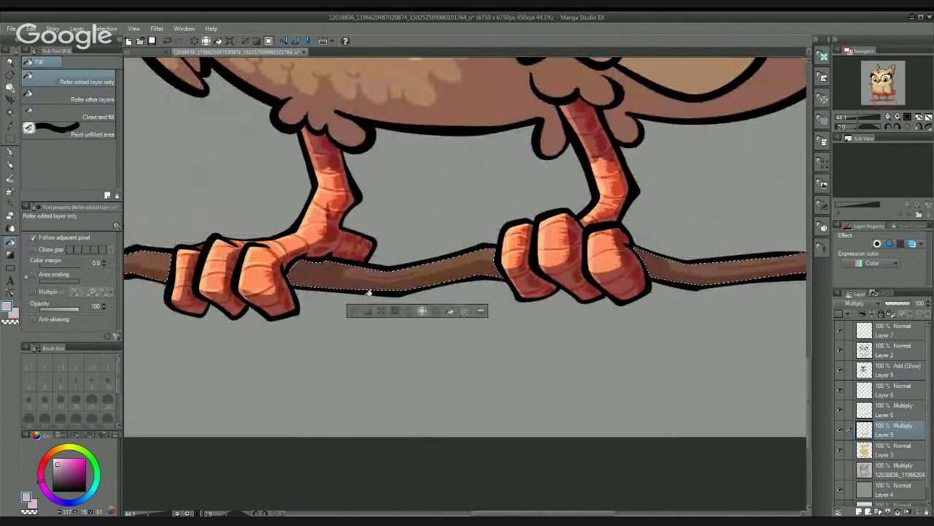
key("e")
left_click_drag(416, 278, 476, 264)
left_click_drag(576, 279, 408, 248)
scroll(494, 245, "up", 2)
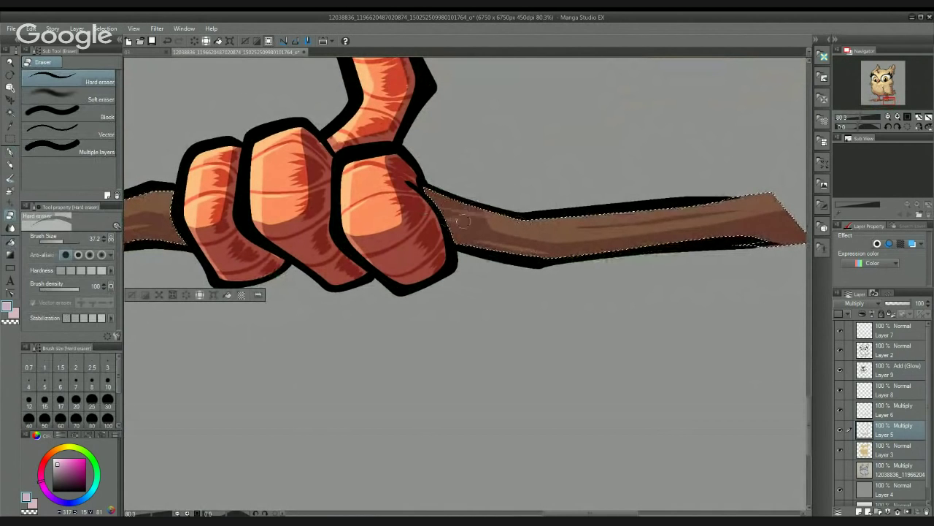
left_click_drag(621, 258, 519, 256)
scroll(594, 261, "down", 4)
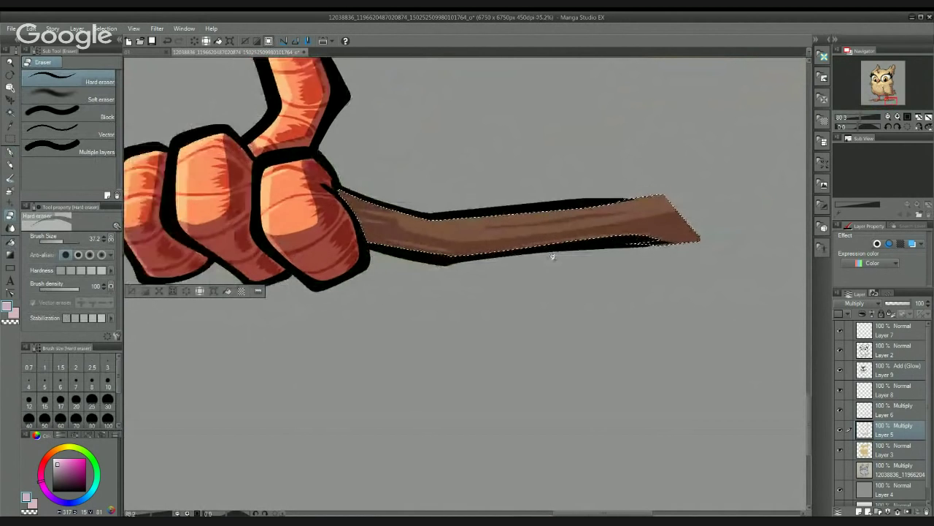
left_click_drag(376, 314, 517, 336)
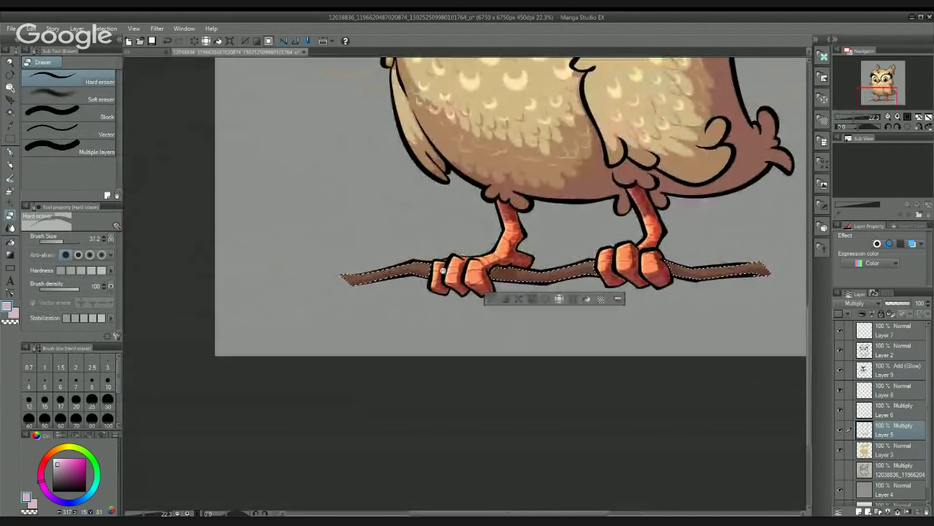
Step: Erase a thin light grain streak into the shadow of the branch's left part, following its bend
scroll(386, 241, "up", 8)
mouse_move(390, 241)
left_mouse_down()
mouse_move(462, 220)
mouse_move(508, 228)
left_mouse_up()
key("p")
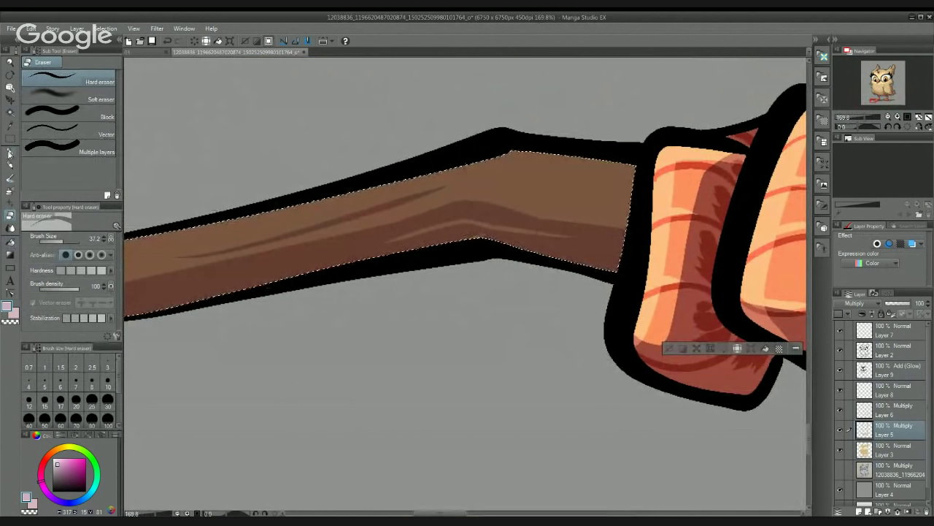
scroll(438, 249, "down", 5)
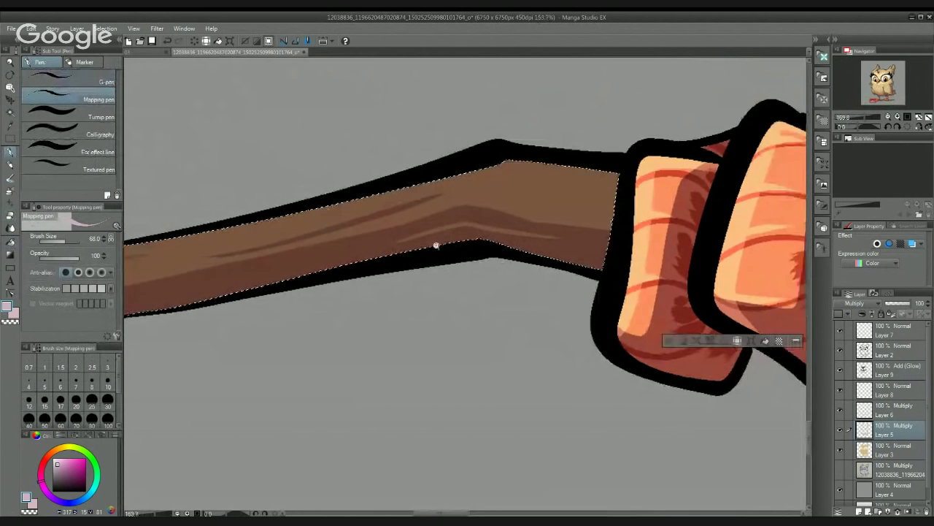
scroll(459, 266, "down", 3)
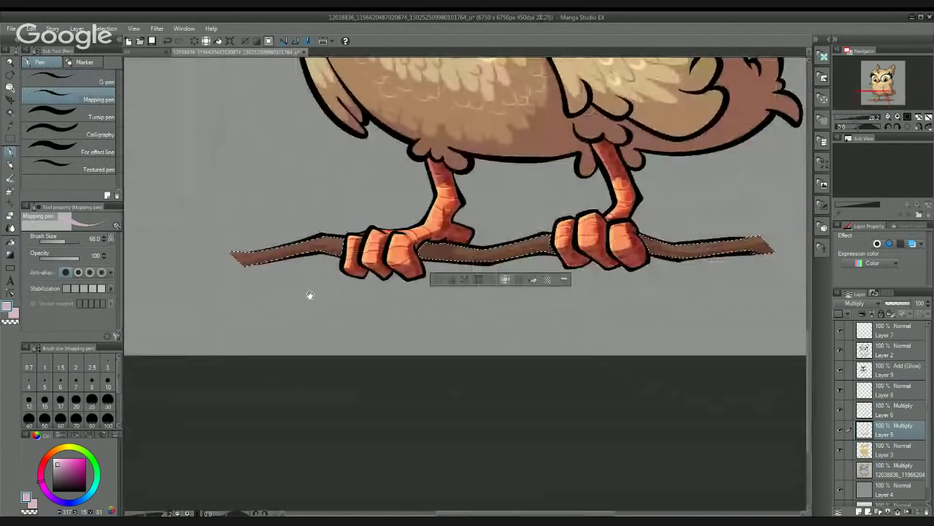
key("e")
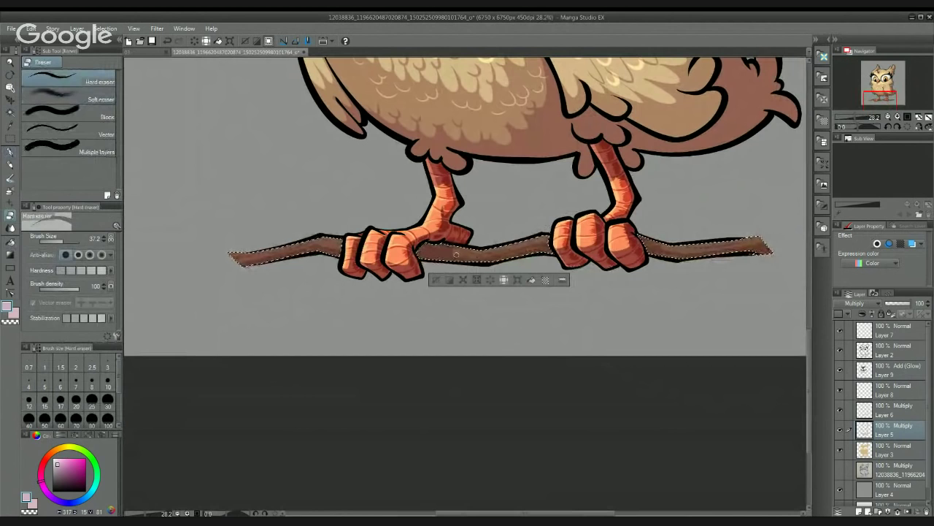
Step: On Layer 6, draw a curved dark band across the left part of the branch with the Mapping pen in a darker greyish mauve
left_click(908, 415)
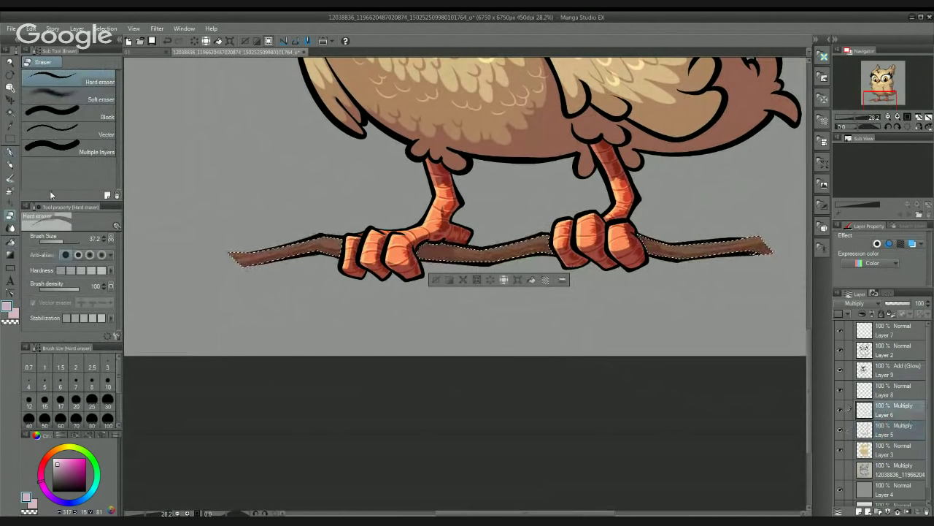
key("p")
scroll(321, 264, "up", 3)
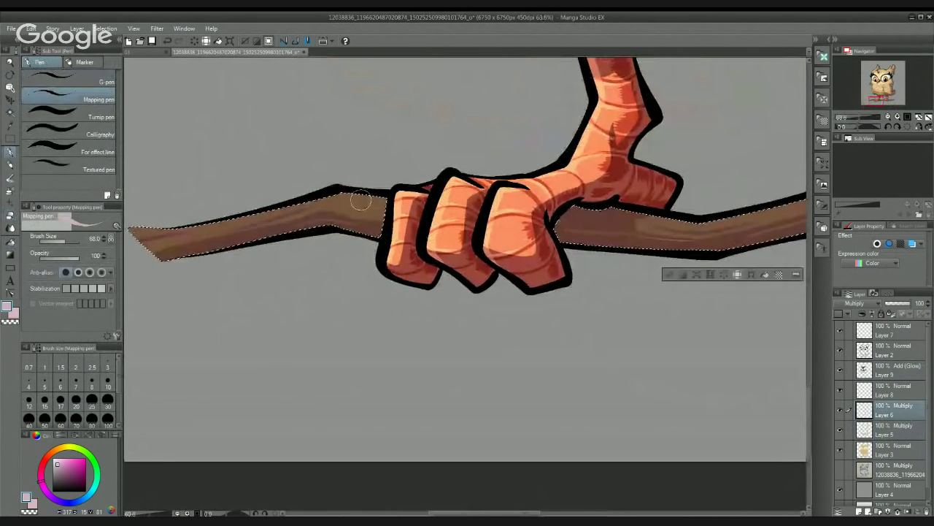
left_click(63, 475)
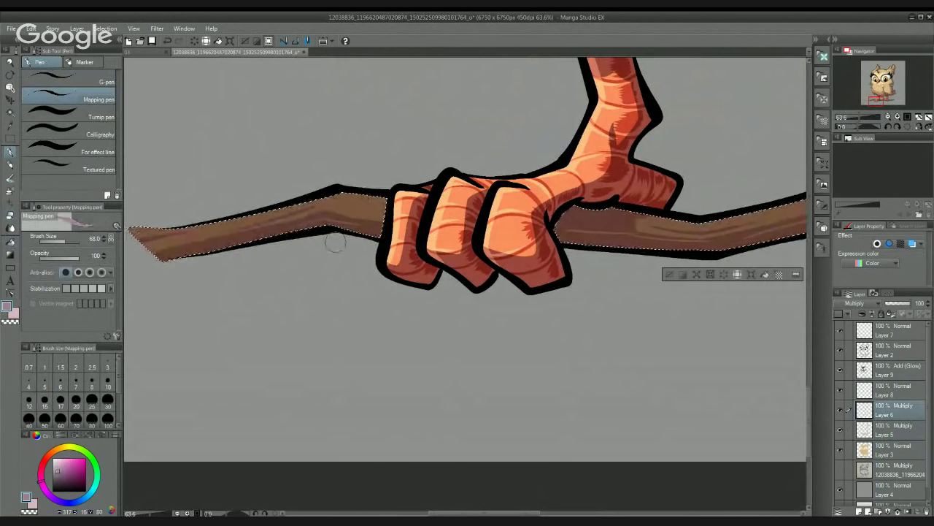
mouse_move(354, 195)
left_mouse_down()
mouse_move(353, 236)
mouse_move(342, 197)
mouse_move(336, 209)
mouse_move(256, 238)
left_mouse_up()
Step: Draw curved dark bark bands across the branch section between the owl's two feet
mouse_move(339, 247)
left_mouse_down()
mouse_move(230, 285)
mouse_move(125, 284)
left_mouse_up()
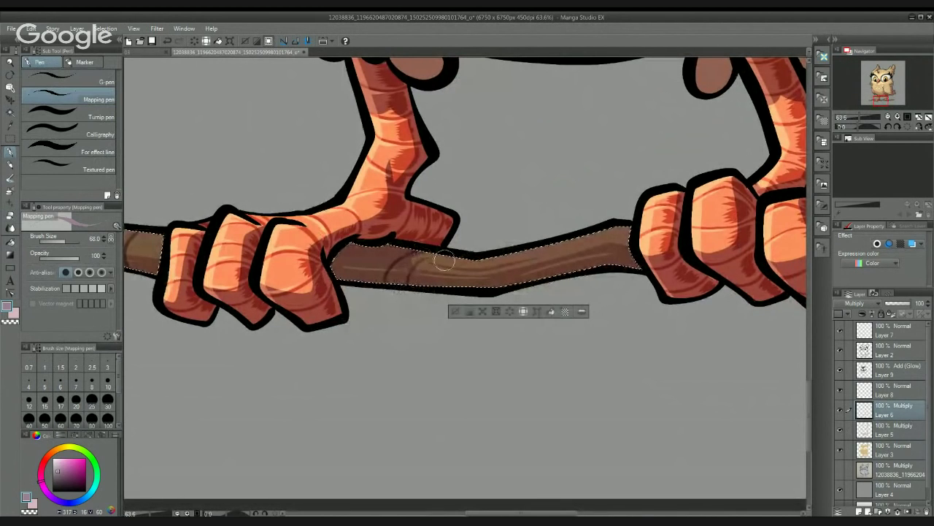
left_click_drag(429, 261, 413, 286)
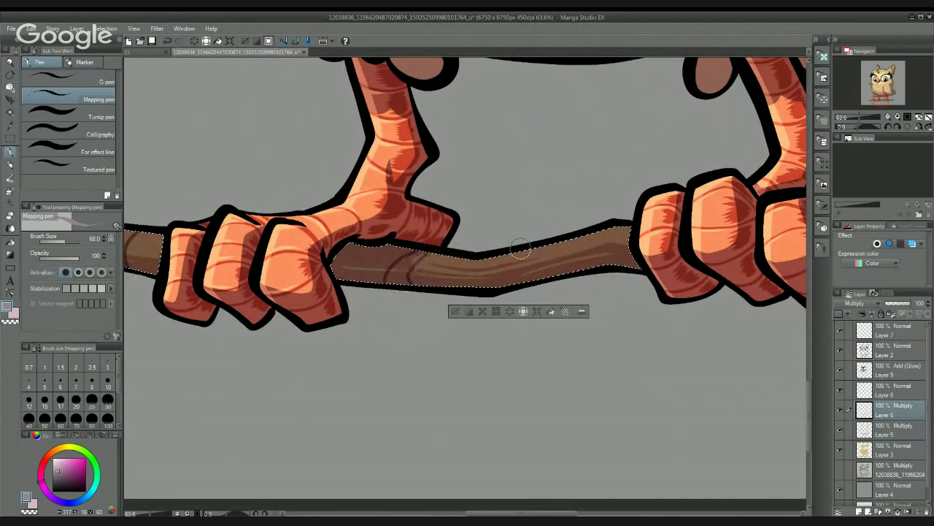
mouse_move(483, 250)
left_mouse_down()
mouse_move(525, 261)
mouse_move(511, 255)
mouse_move(546, 283)
left_mouse_up()
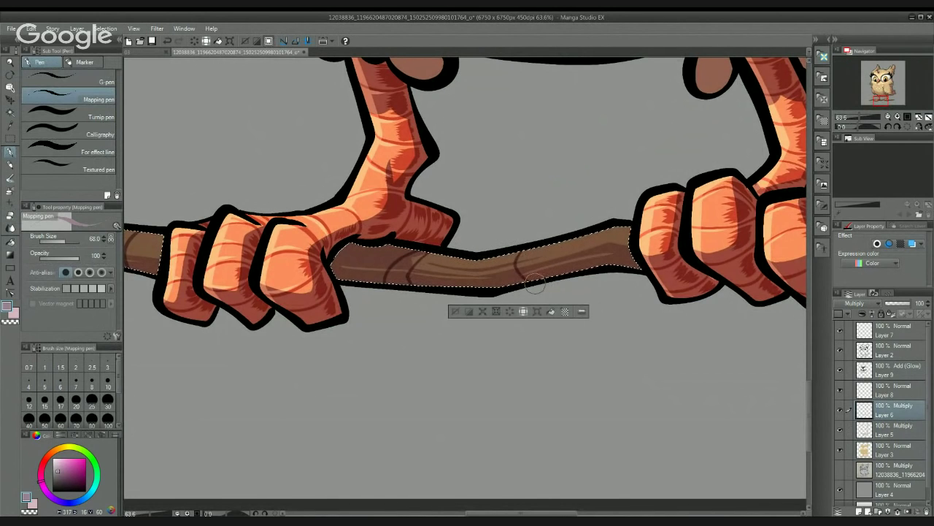
left_click_drag(534, 246, 529, 261)
left_click_drag(594, 266, 588, 227)
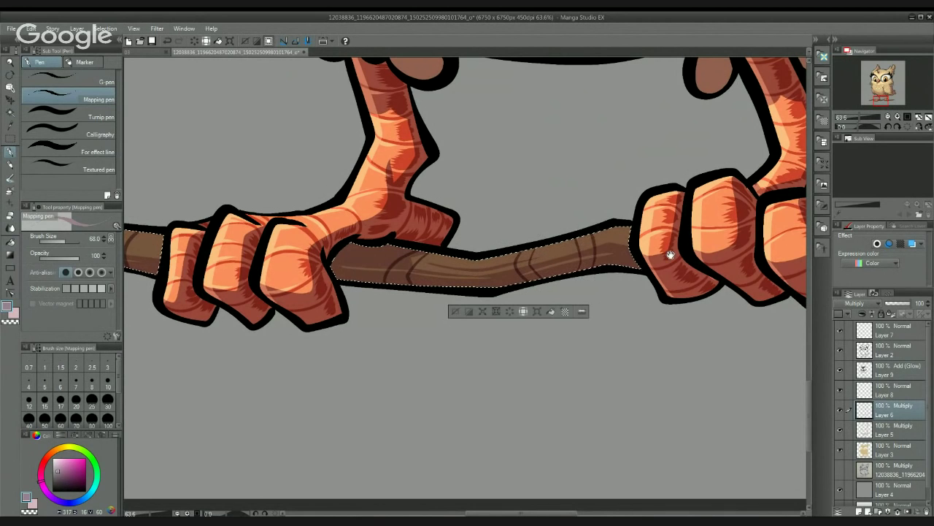
Step: Draw curved dark bark bands across the right part of the branch, redoing the one near its middle
left_click_drag(670, 254, 251, 267)
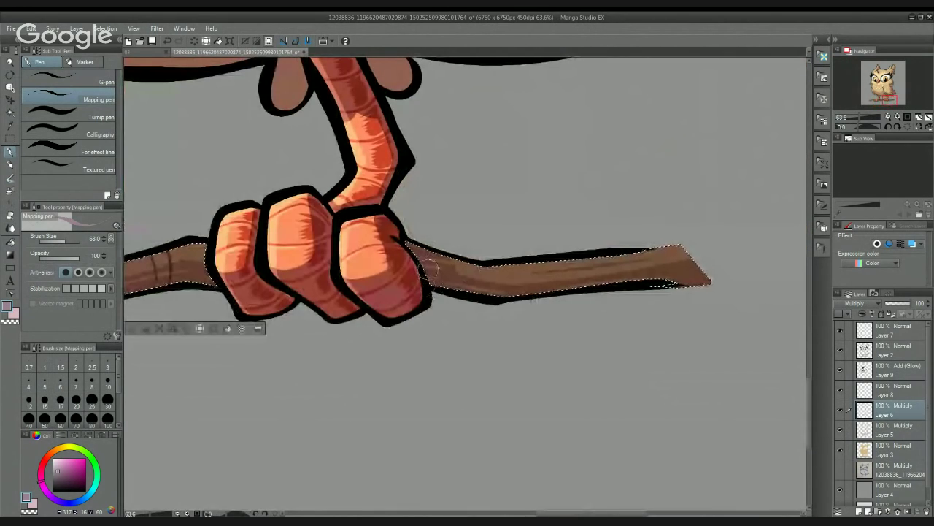
mouse_move(430, 270)
left_mouse_down()
mouse_move(461, 254)
mouse_move(474, 262)
left_mouse_up()
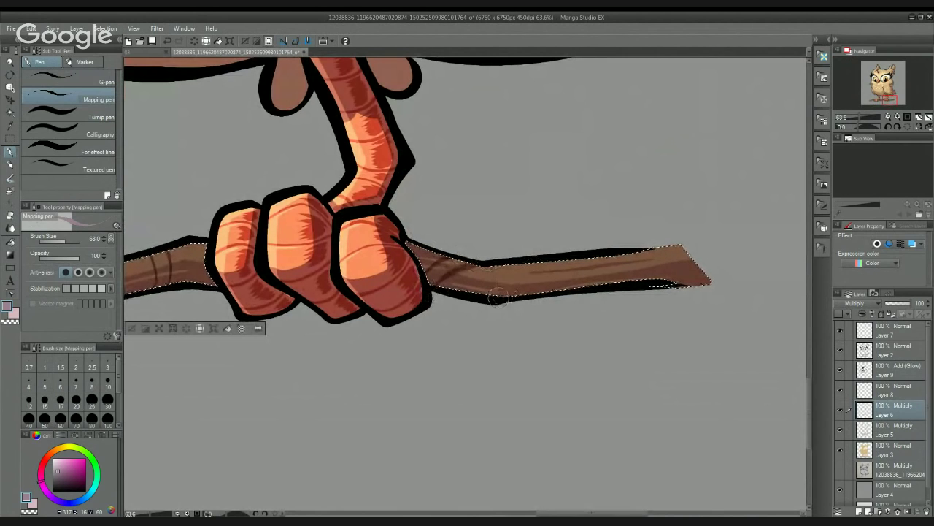
left_click_drag(535, 289, 557, 258)
key("ctrl+z")
mouse_move(548, 292)
left_mouse_down()
mouse_move(560, 270)
mouse_move(566, 291)
mouse_move(574, 288)
left_mouse_up()
left_click_drag(619, 275, 582, 267)
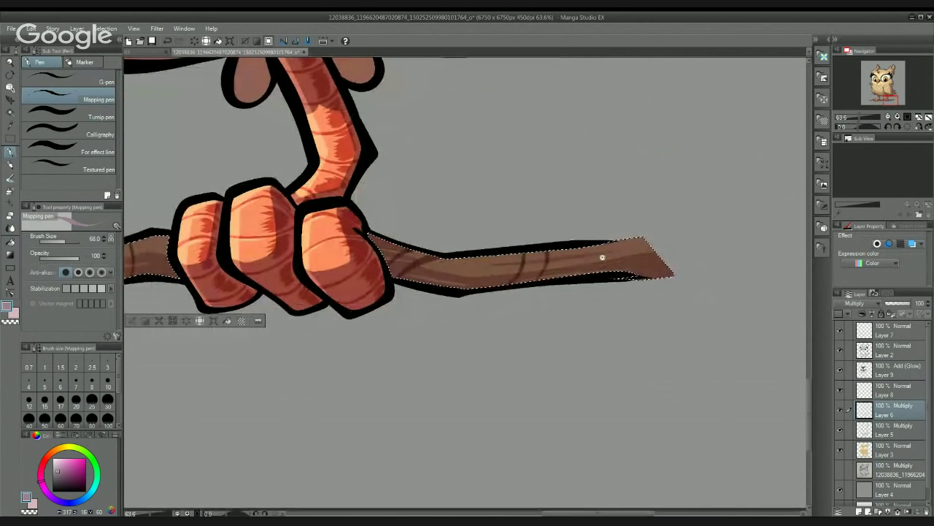
Step: Clear the selection around the branch
scroll(604, 249, "down", 5)
left_click_drag(473, 219, 490, 241)
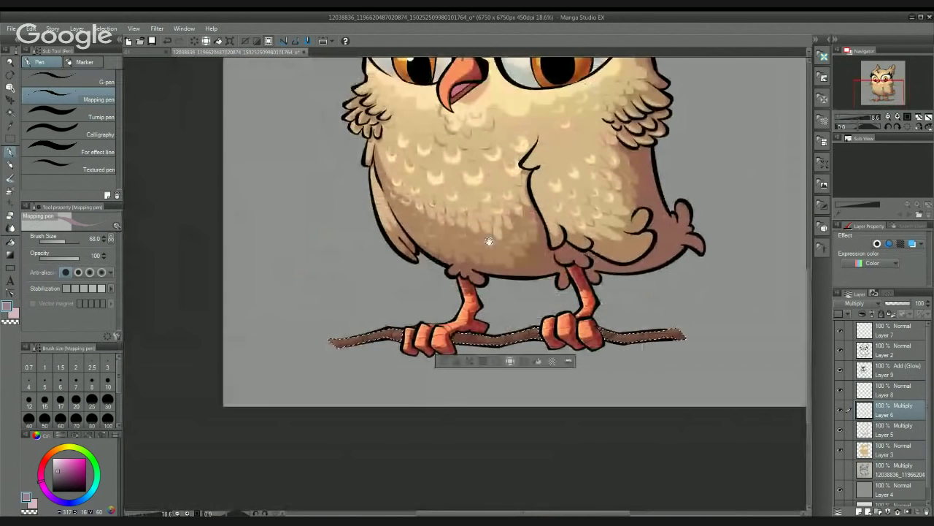
left_click_drag(471, 171, 492, 302)
left_click_drag(513, 394, 467, 215)
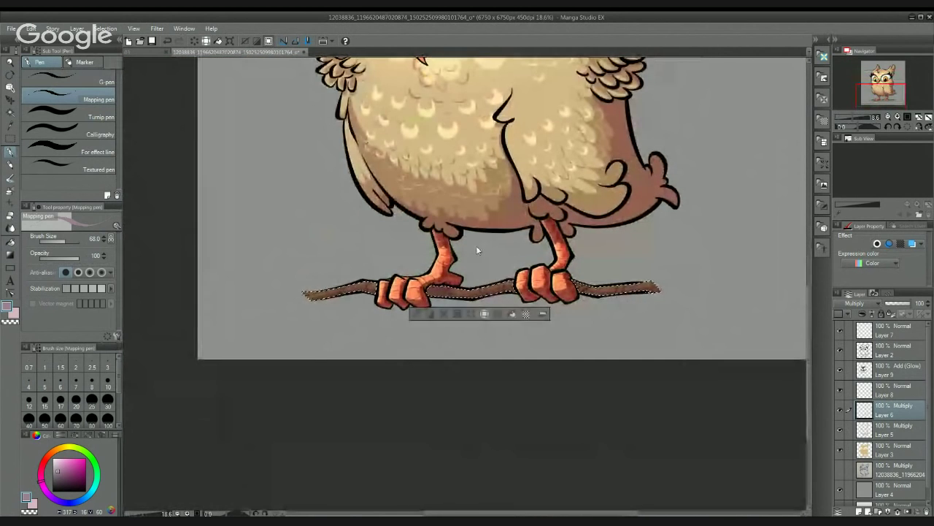
key("ctrl+d")
scroll(517, 239, "down", 3)
left_click_drag(493, 309, 489, 270)
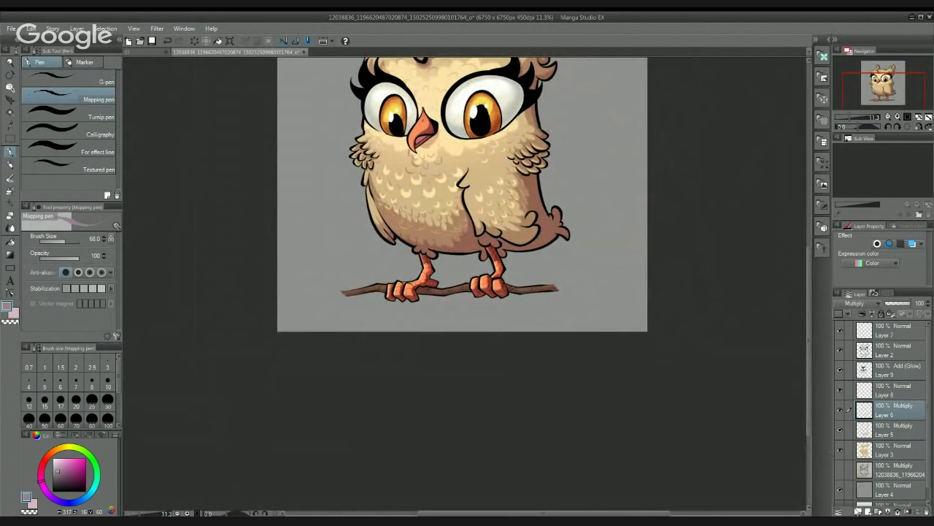
Step: Add a new layer above Layer 6 and set its blending mode to Multiply
left_click(858, 510)
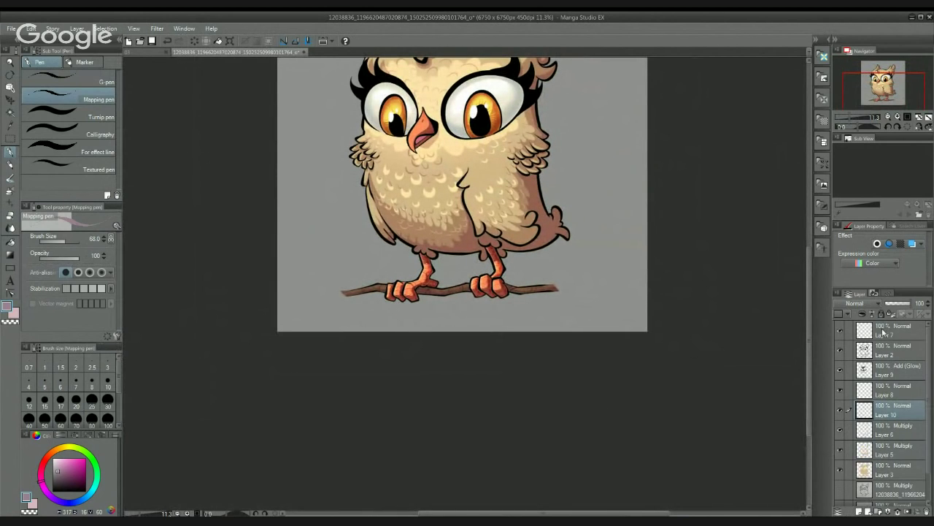
left_click(863, 315)
left_click(864, 316)
left_click_drag(606, 278, 603, 376)
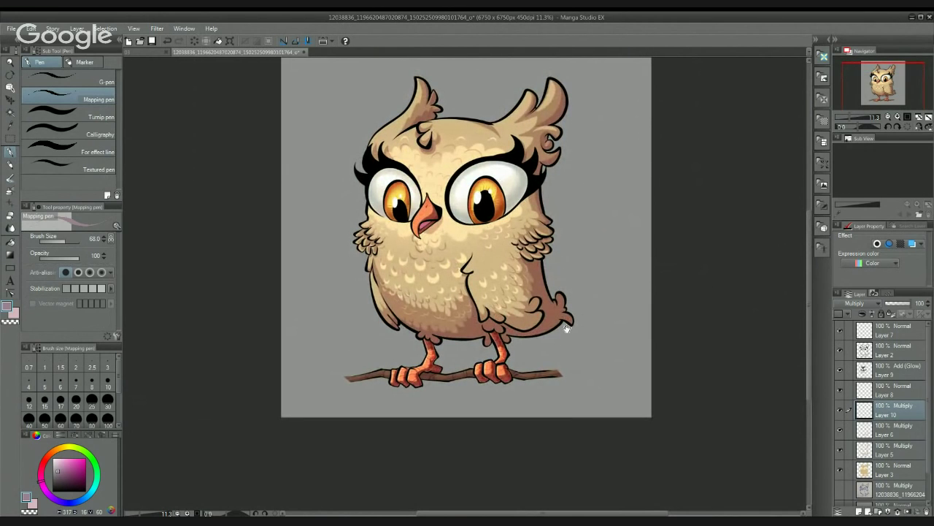
left_click_drag(580, 288, 580, 254)
left_click_drag(593, 356, 592, 329)
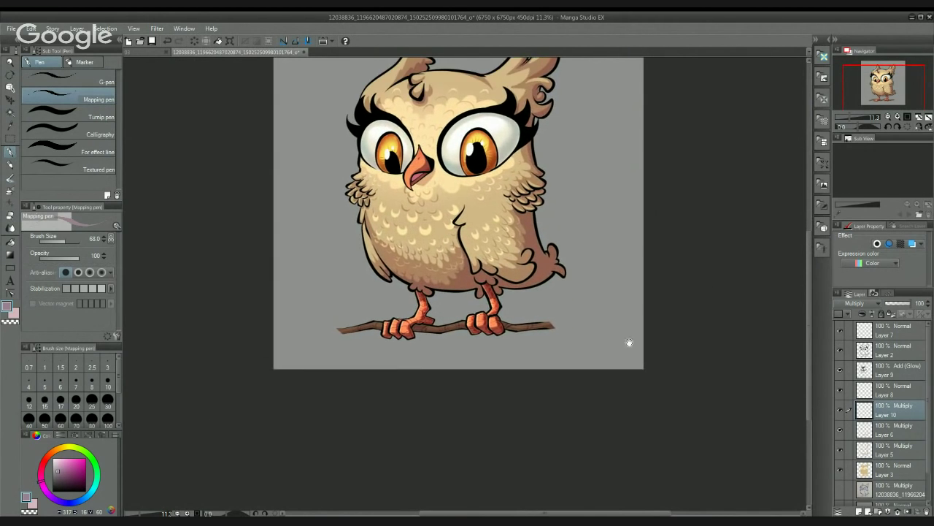
Step: Auto-select the owl's body colour area from Layer 3 and make the new Multiply layer active
left_click(866, 472)
key("w")
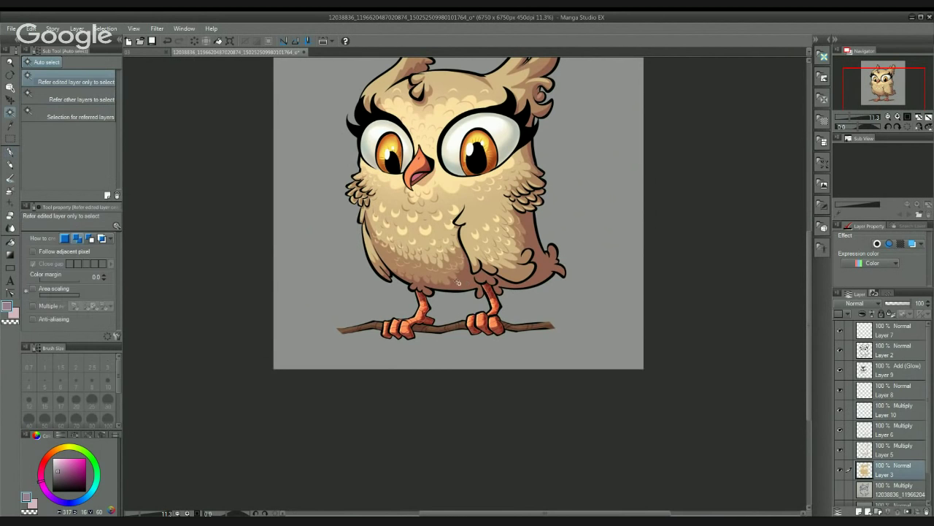
left_click(460, 284)
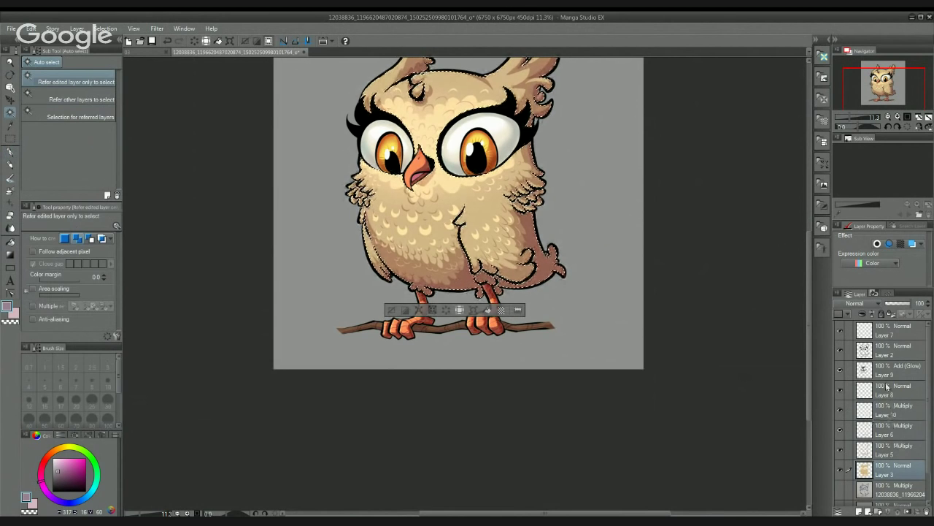
left_click(876, 410)
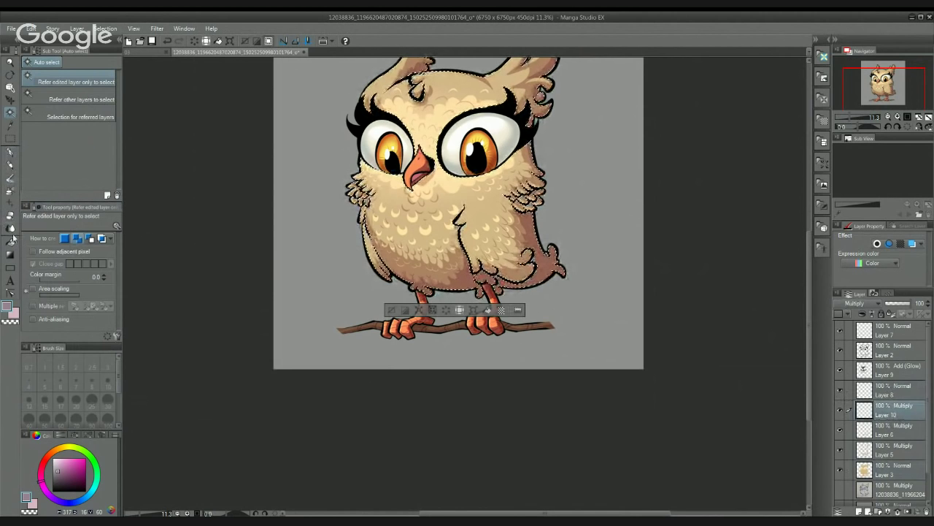
Step: Shade the owl's lower belly, right flank and tail with the Transparent watercolor brush at size 326.8 in light pinkish mauve
left_click(10, 179)
left_click(10, 178)
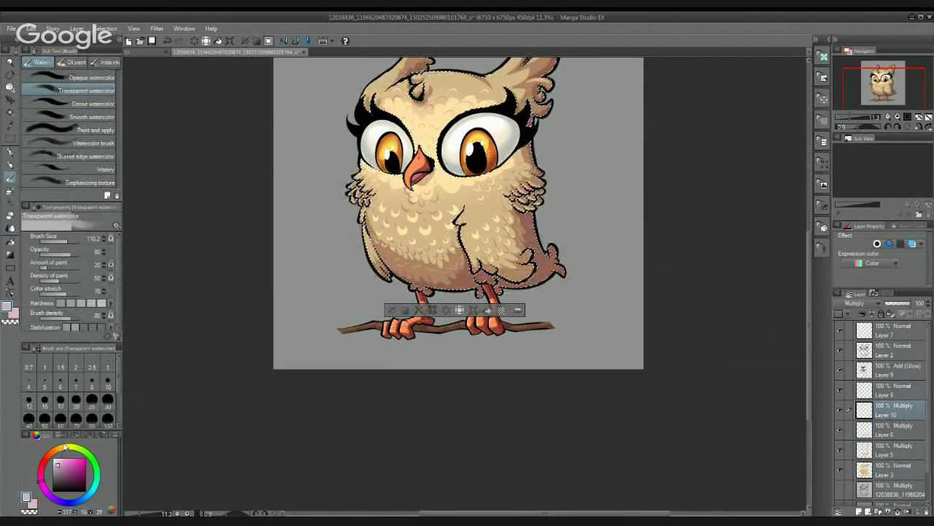
left_click(67, 239)
left_click_drag(67, 240, 72, 241)
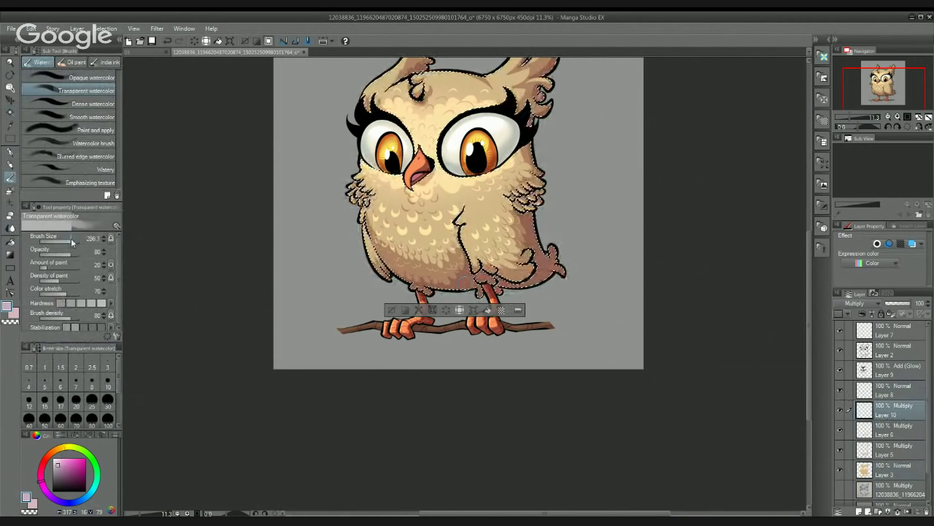
scroll(355, 233, "up", 2)
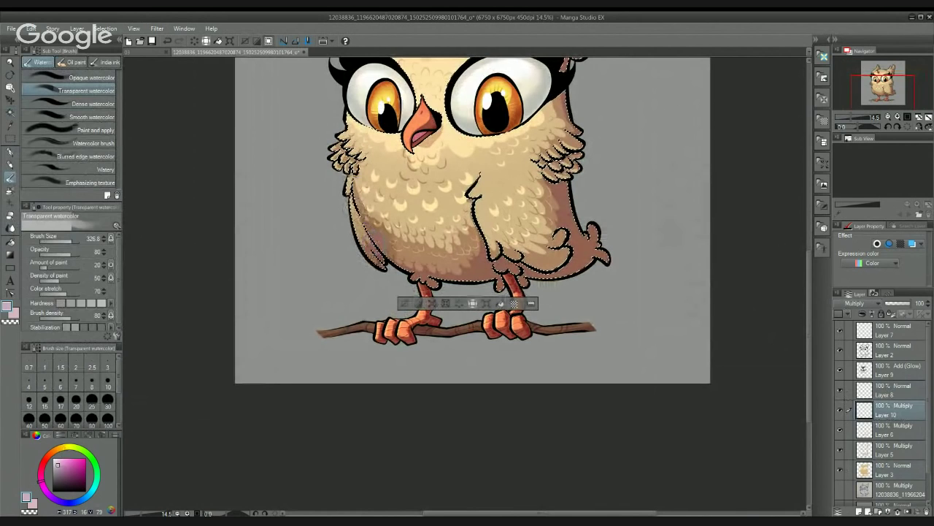
mouse_move(419, 242)
left_mouse_down()
mouse_move(436, 271)
mouse_move(479, 281)
left_mouse_up()
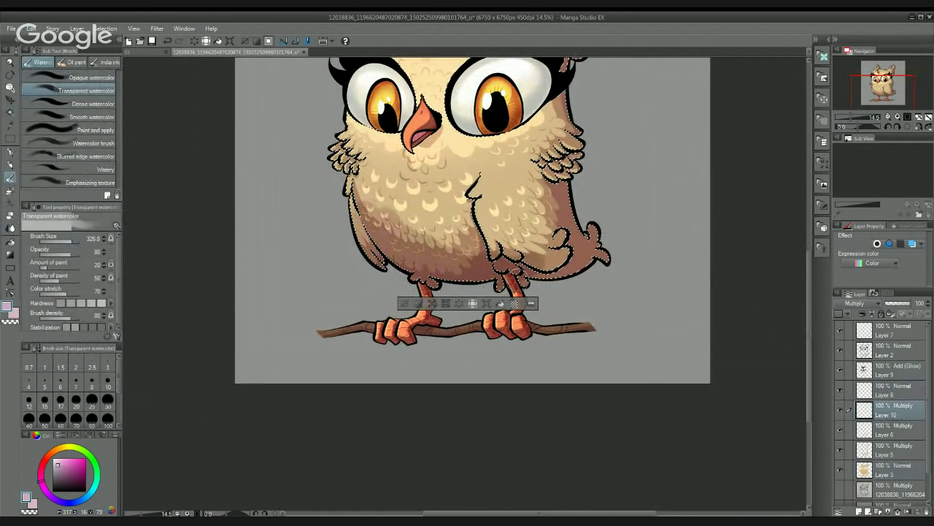
mouse_move(551, 280)
left_mouse_down()
mouse_move(580, 262)
mouse_move(560, 216)
mouse_move(563, 189)
mouse_move(584, 205)
mouse_move(580, 244)
mouse_move(591, 275)
mouse_move(554, 284)
left_mouse_up()
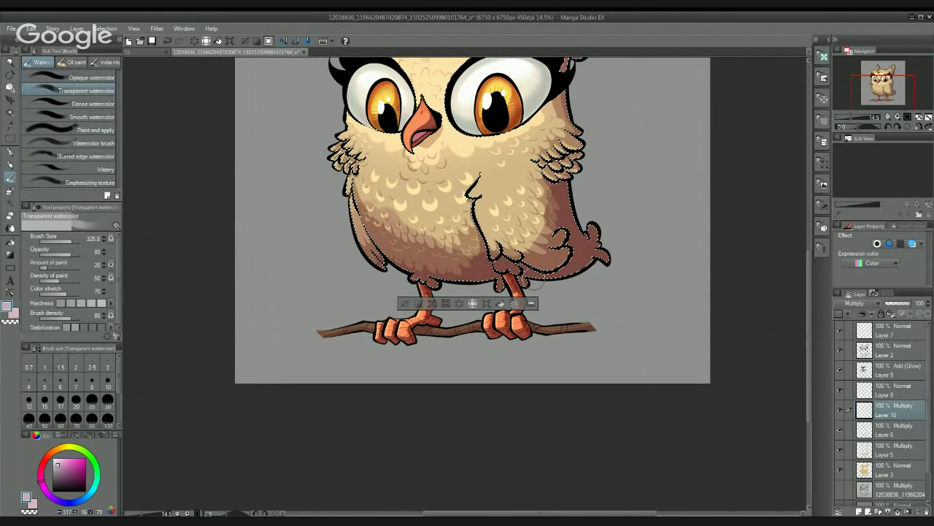
mouse_move(575, 193)
left_mouse_down()
mouse_move(575, 263)
mouse_move(550, 321)
left_mouse_up()
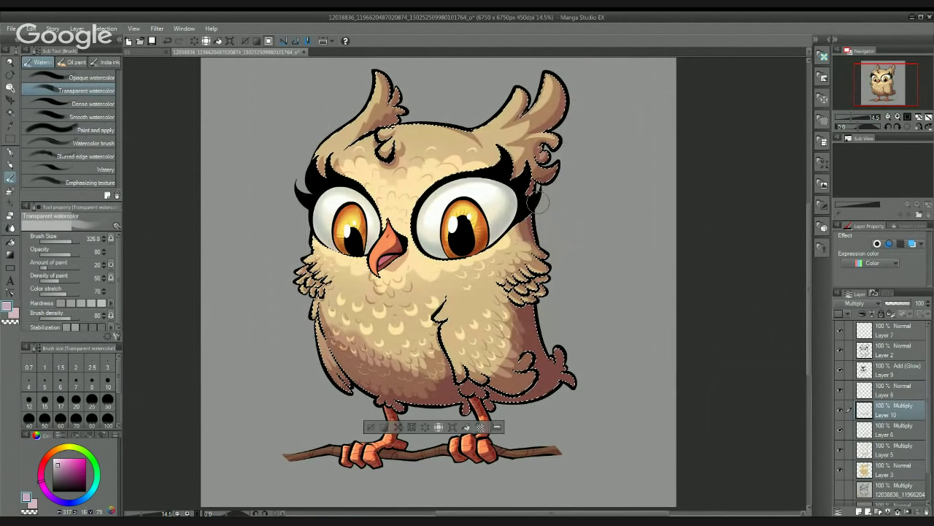
Step: Extend the soft pinkish mauve shading over the owl's head and lower belly with the Transparent watercolor brush at size 326.8
left_click_drag(518, 289, 530, 276)
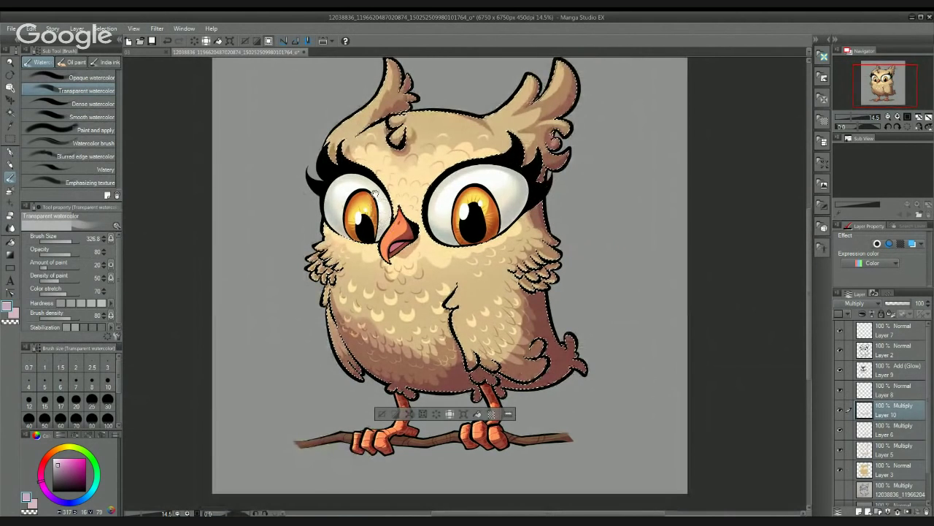
left_click_drag(378, 190, 356, 269)
mouse_move(384, 154)
left_mouse_down()
mouse_move(377, 177)
mouse_move(383, 150)
mouse_move(388, 173)
left_mouse_up()
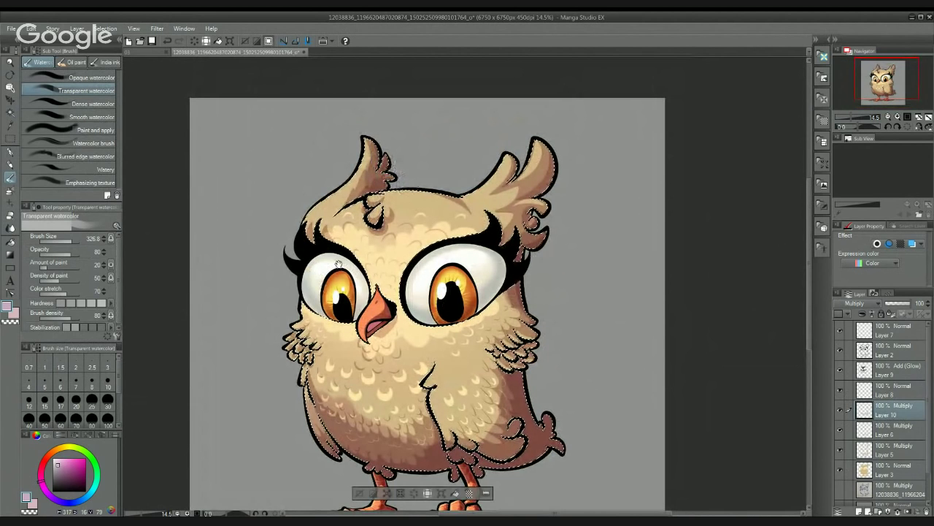
left_click_drag(339, 264, 380, 210)
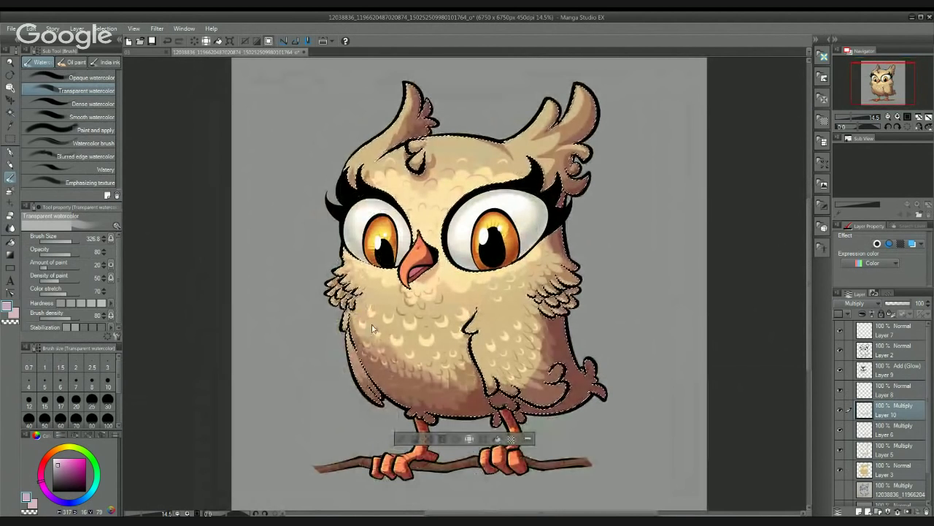
mouse_move(350, 319)
left_mouse_down()
mouse_move(324, 232)
mouse_move(338, 243)
left_mouse_up()
left_click_drag(387, 291, 438, 298)
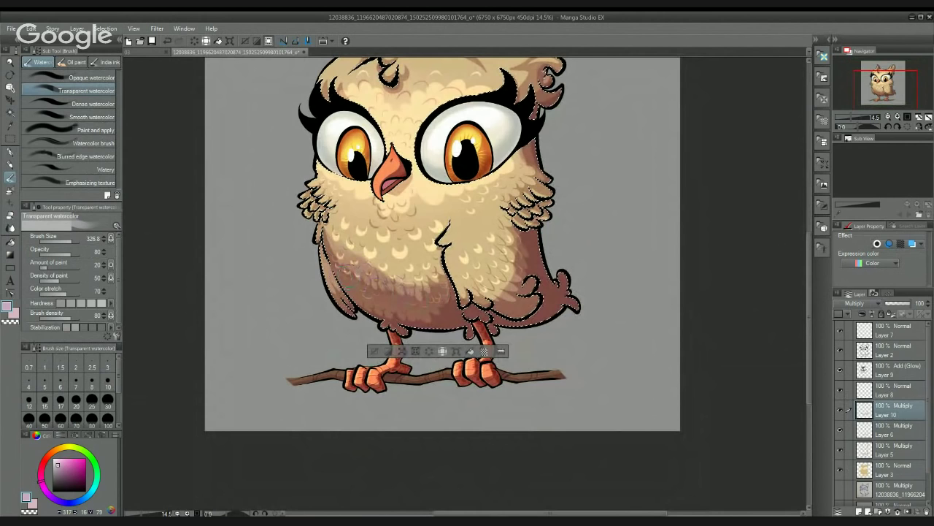
key("ctrl+z")
left_click_drag(355, 256, 447, 298)
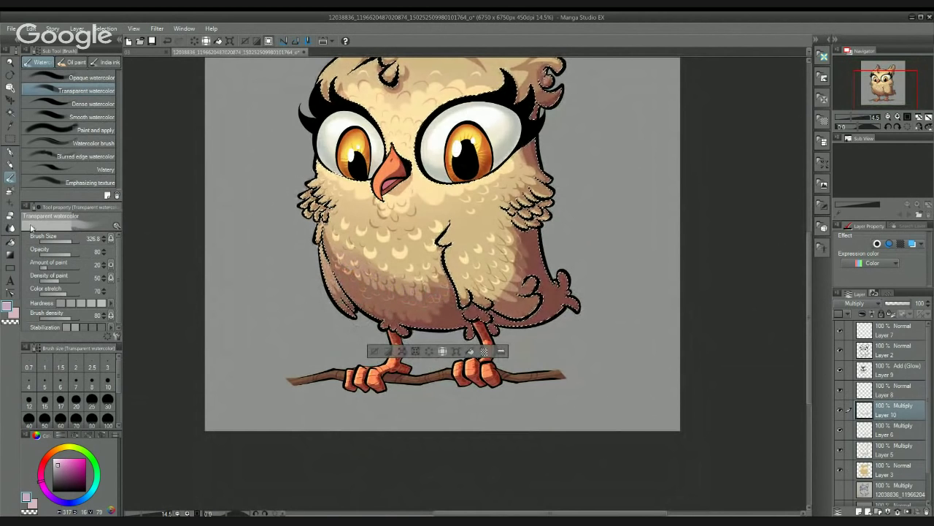
Step: Soften the shading across the owl's belly with the Blur brush at size 597.7
key("j")
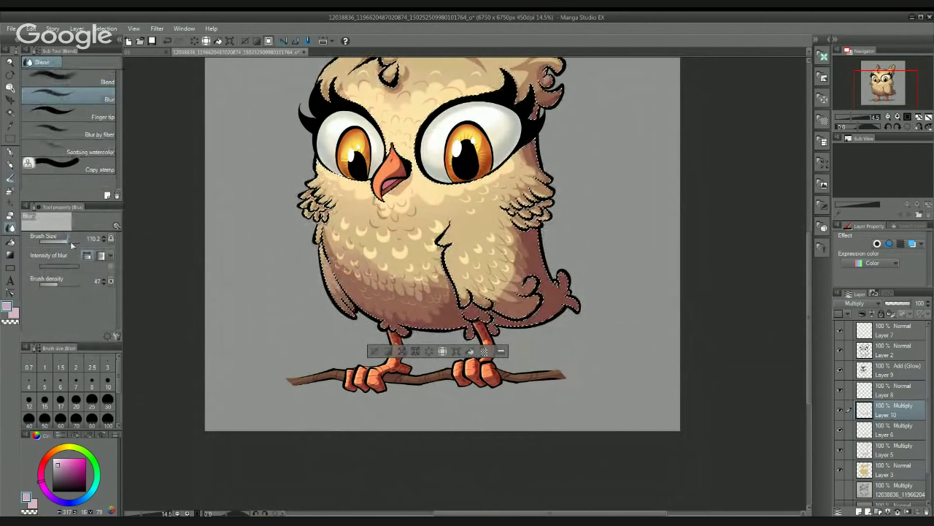
left_click_drag(71, 242, 76, 241)
mouse_move(328, 234)
left_mouse_down()
mouse_move(365, 252)
mouse_move(353, 231)
mouse_move(367, 257)
mouse_move(417, 266)
mouse_move(375, 252)
mouse_move(436, 287)
mouse_move(397, 281)
left_mouse_up()
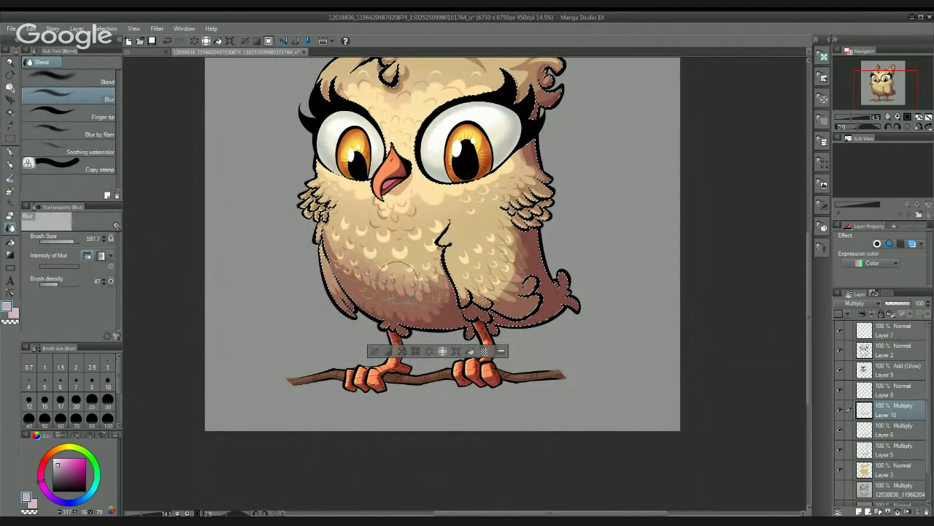
left_click_drag(356, 260, 301, 206)
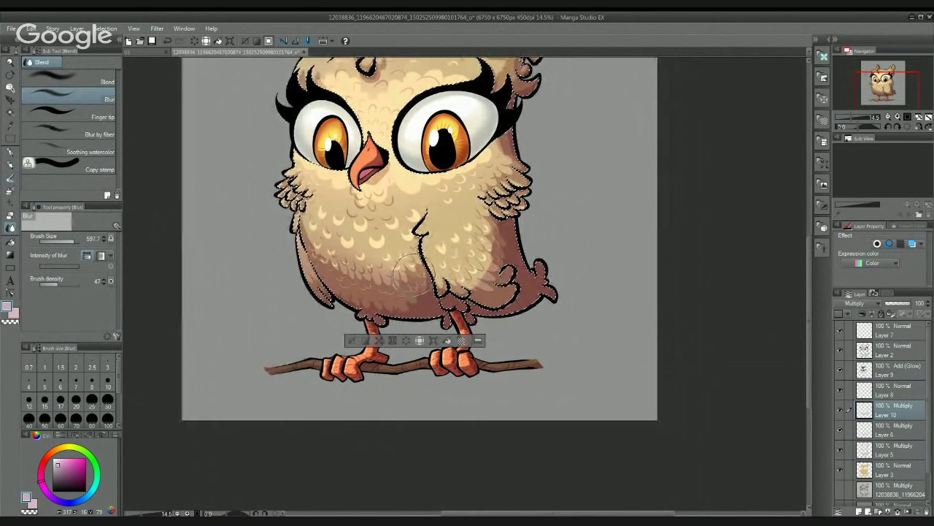
mouse_move(415, 276)
left_mouse_down()
mouse_move(485, 276)
mouse_move(484, 220)
mouse_move(479, 278)
mouse_move(462, 296)
mouse_move(446, 281)
mouse_move(437, 295)
mouse_move(484, 258)
left_mouse_up()
scroll(484, 258, "up", 2)
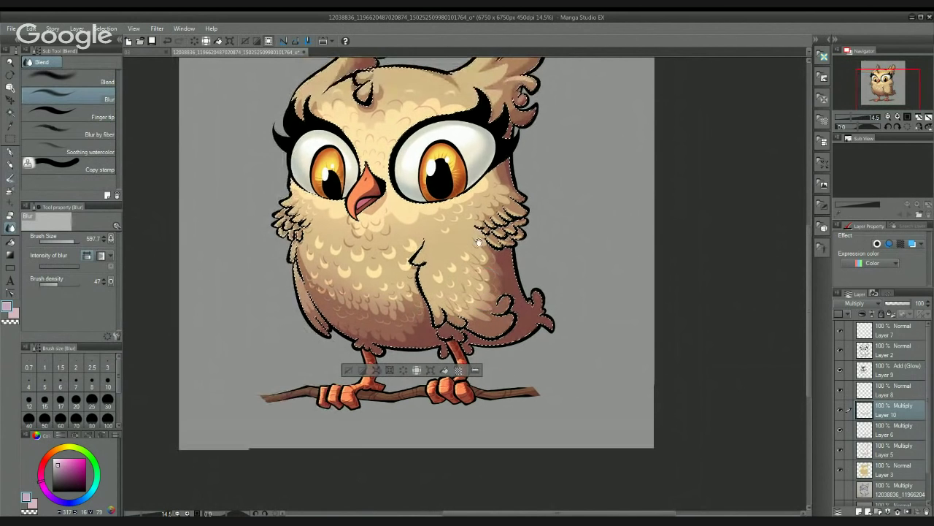
scroll(478, 248, "up", 2)
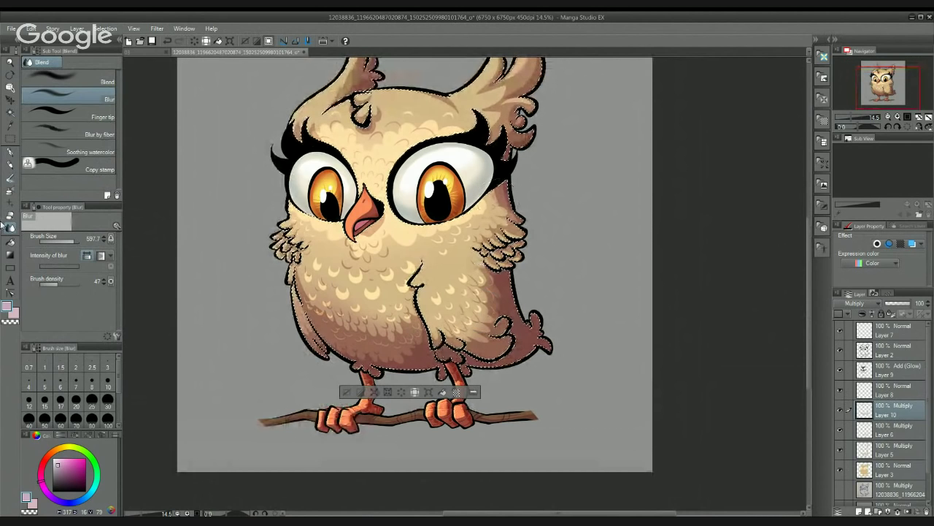
Step: Shade the cheek feathers and flank on the owl's tail side with Transparent watercolor and blur the strokes
key("b")
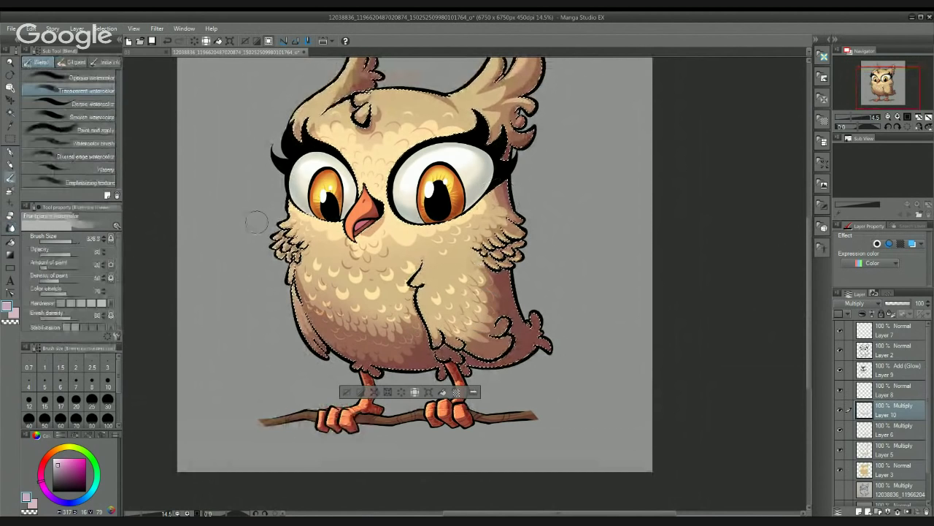
left_click_drag(513, 212, 497, 262)
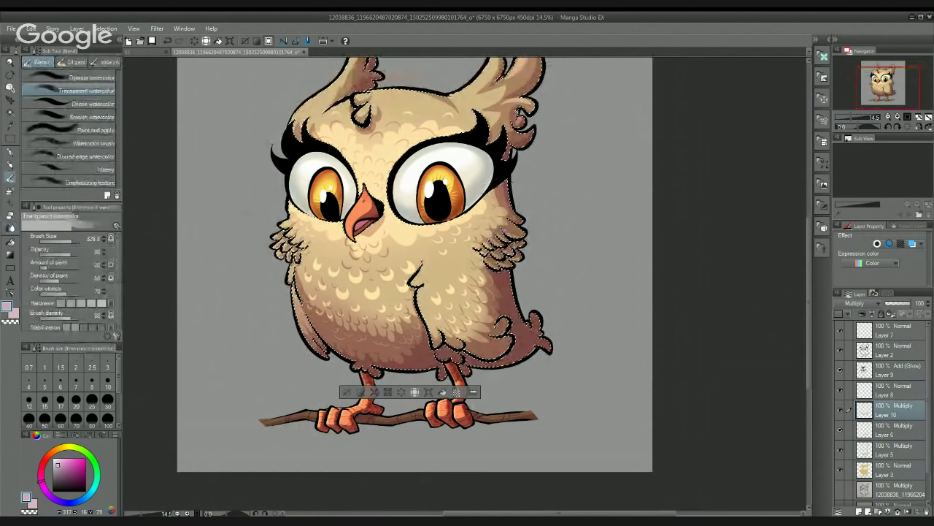
left_click(10, 215)
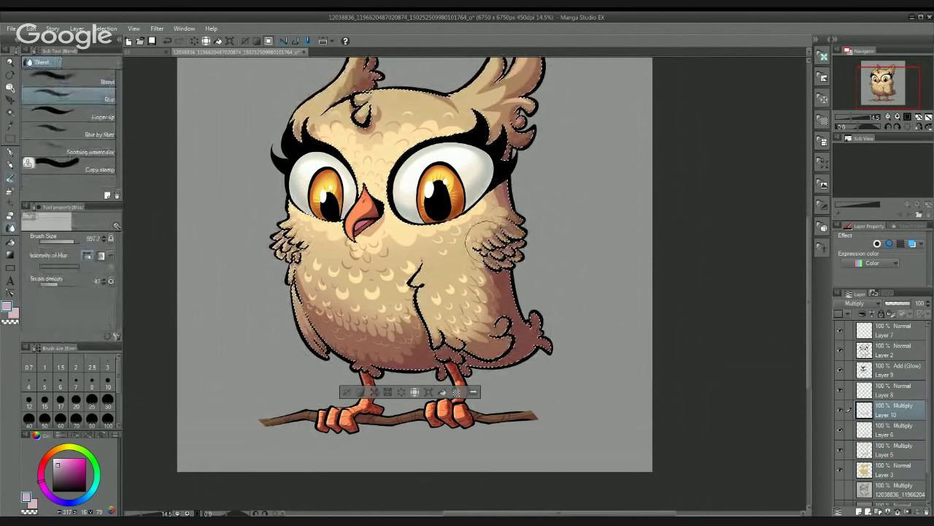
mouse_move(499, 227)
left_mouse_down()
mouse_move(496, 197)
mouse_move(487, 279)
left_mouse_up()
Step: Blur the shading around the owl's ear tufts, forehead and belly with the brush at size 597.7
key("space")
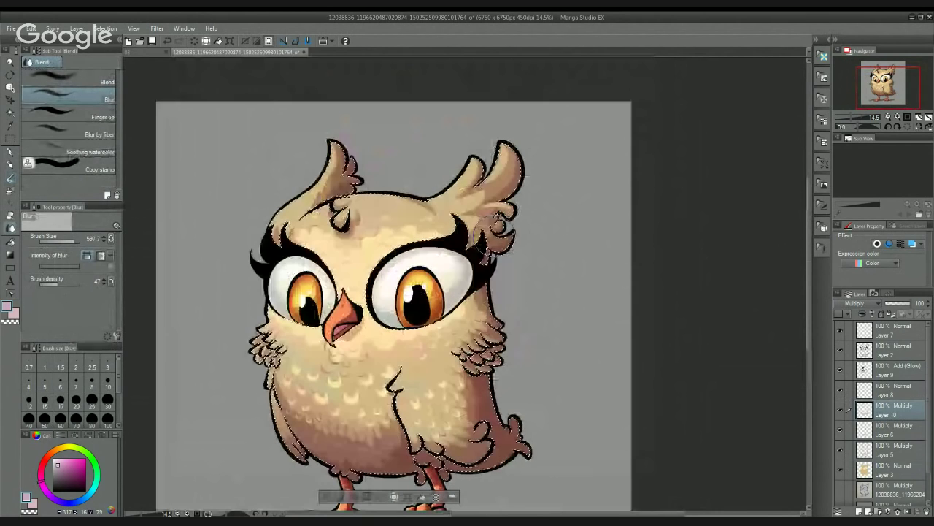
key("space")
left_click_drag(475, 353, 518, 386)
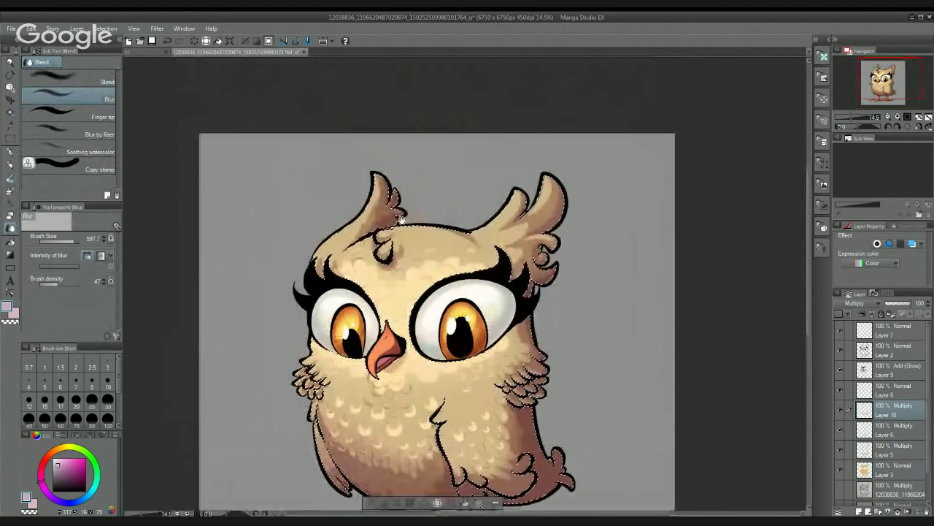
mouse_move(390, 235)
left_mouse_down()
mouse_move(375, 231)
mouse_move(371, 214)
left_mouse_up()
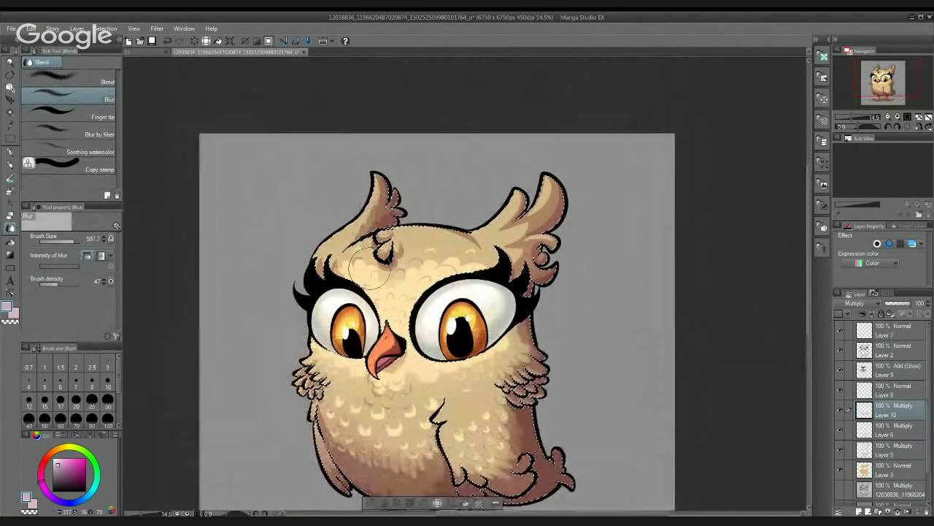
left_click_drag(370, 266, 392, 188)
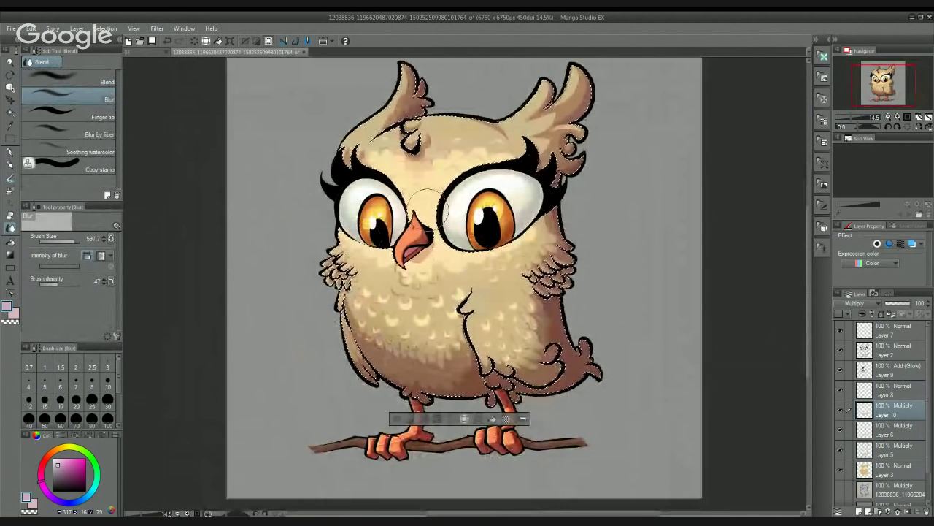
mouse_move(391, 324)
left_mouse_down()
mouse_move(421, 349)
mouse_move(396, 302)
left_mouse_up()
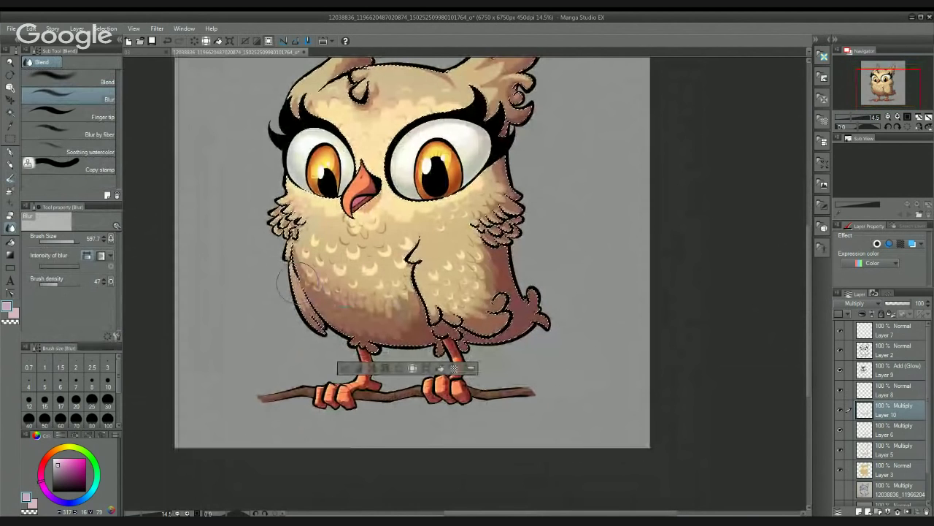
Step: Smooth the shading over the belly and tail-side flank with the Blend brush at size 1093, keeping the body selection
left_click(80, 79)
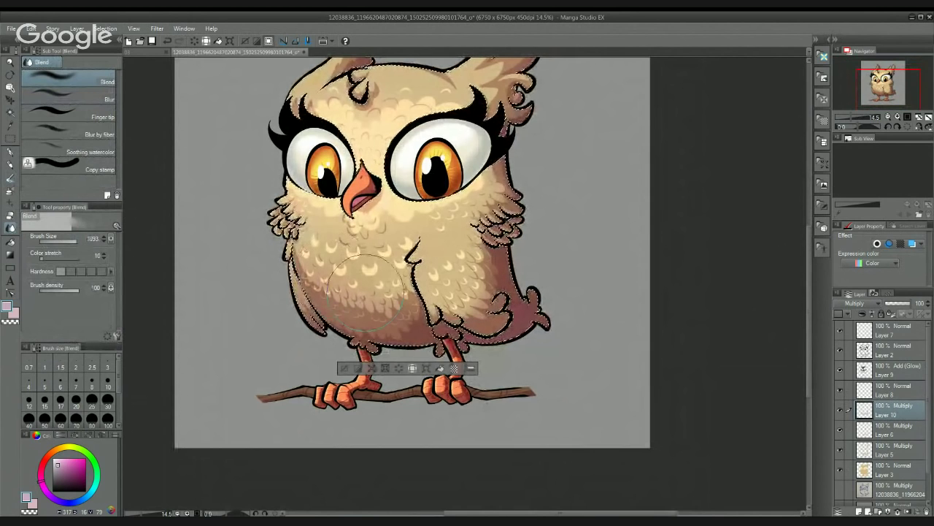
mouse_move(366, 293)
left_mouse_down()
mouse_move(386, 279)
mouse_move(344, 258)
left_mouse_up()
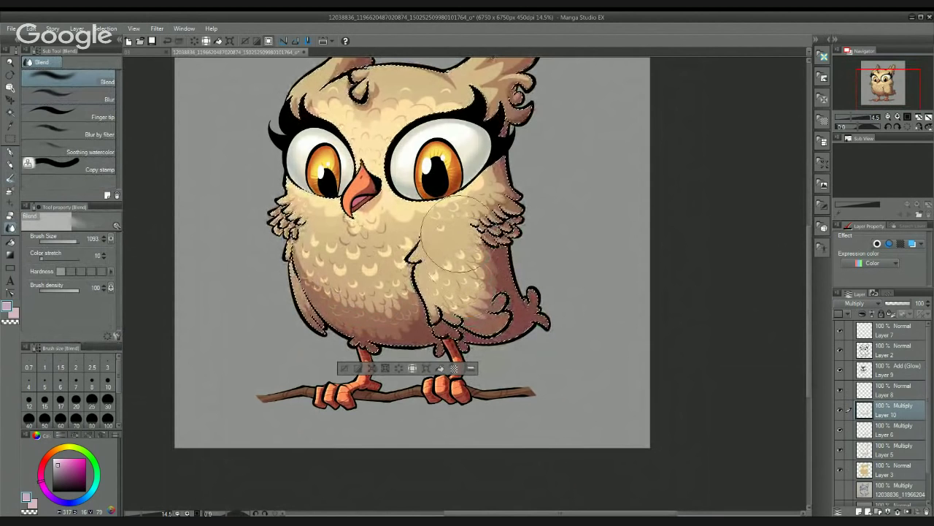
left_click_drag(526, 172, 509, 299)
key("ctrl+d")
left_click_drag(519, 236, 464, 280)
scroll(477, 235, "up", 2)
key("ctrl+shift+d")
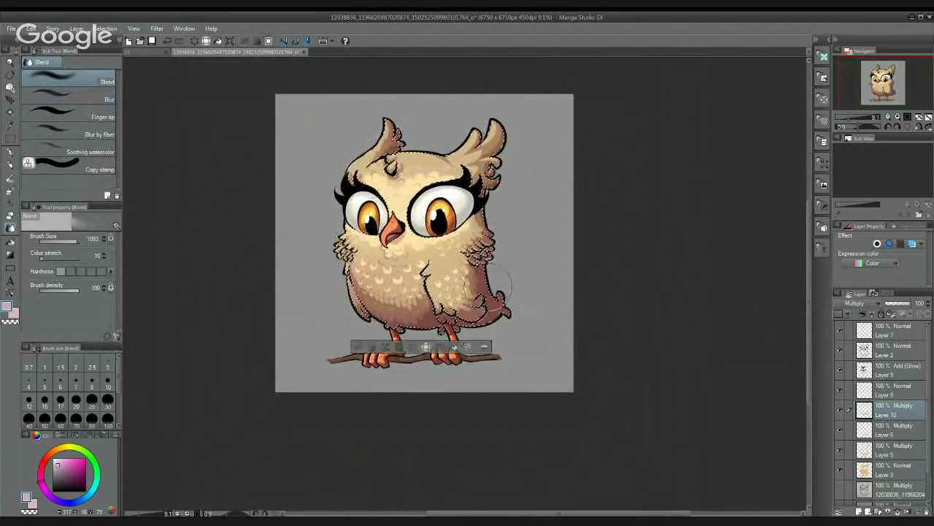
Step: Replace the body selection with the orange legs and beak area auto-selected from Layer 3, and make Layer 10 active
key("p")
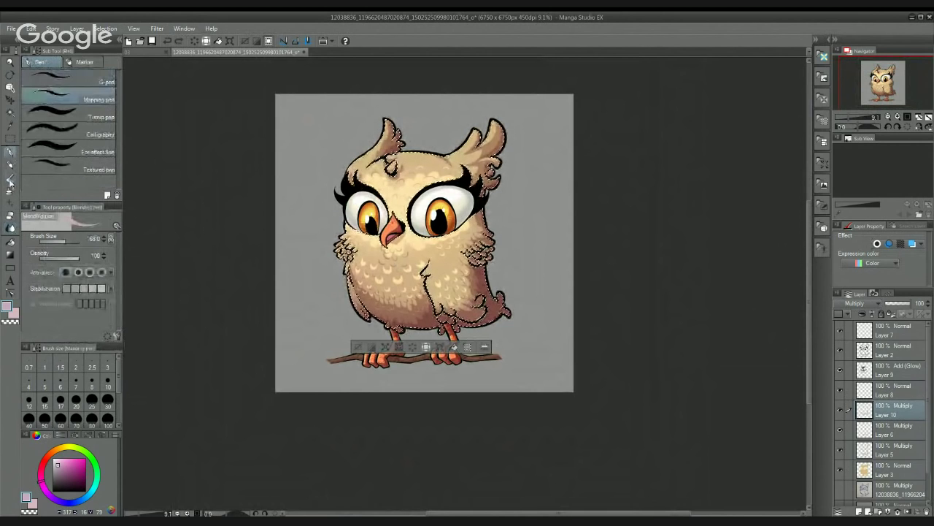
left_click(10, 178)
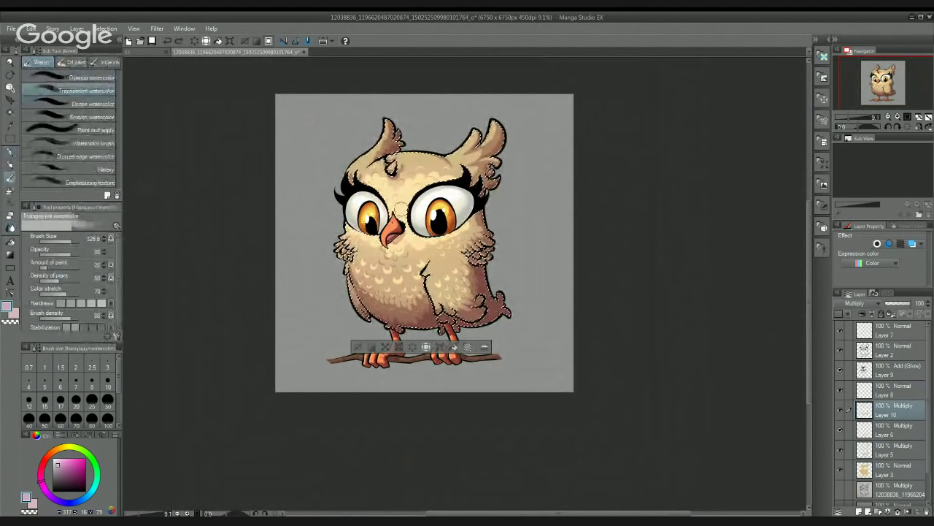
key("ctrl+d")
left_click(872, 472)
key("w")
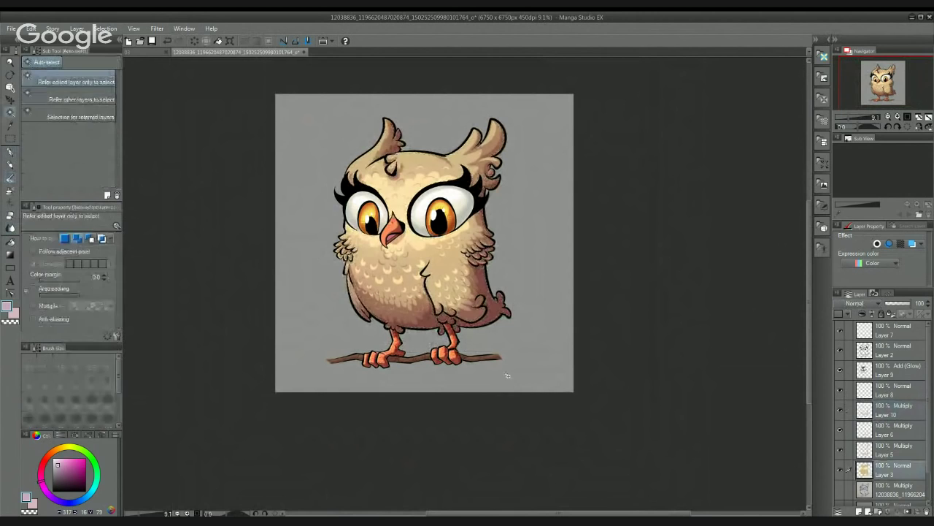
left_click(455, 344)
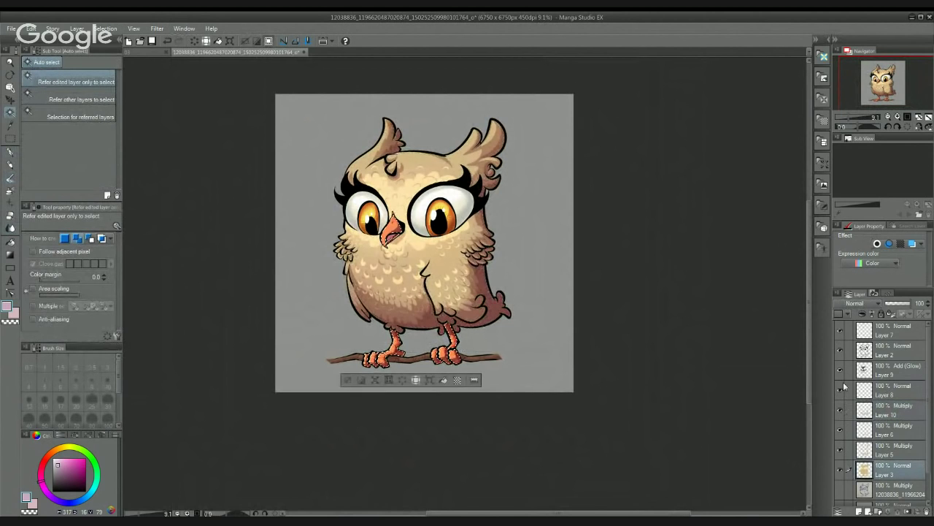
left_click(898, 409)
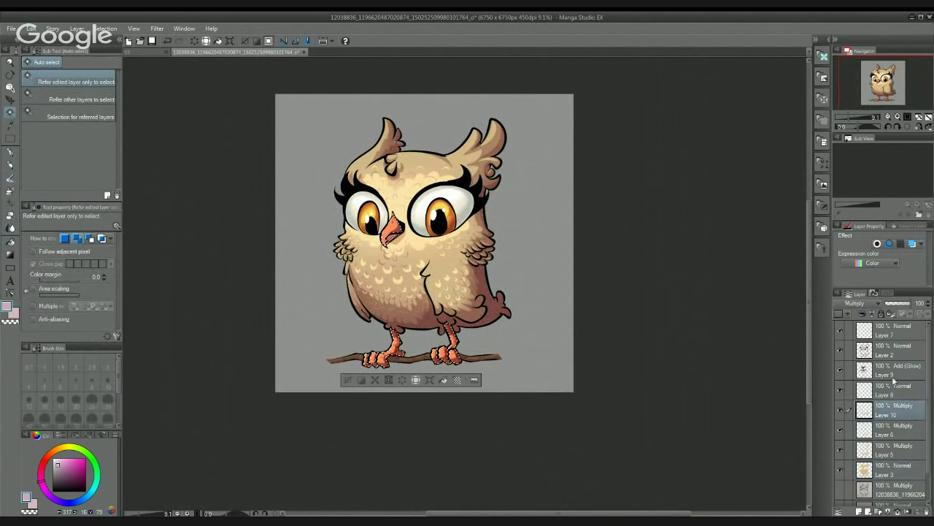
Step: Toggle the visibility of Layer 10 to compare the owl with and without its shading
scroll(425, 330, "up", 2)
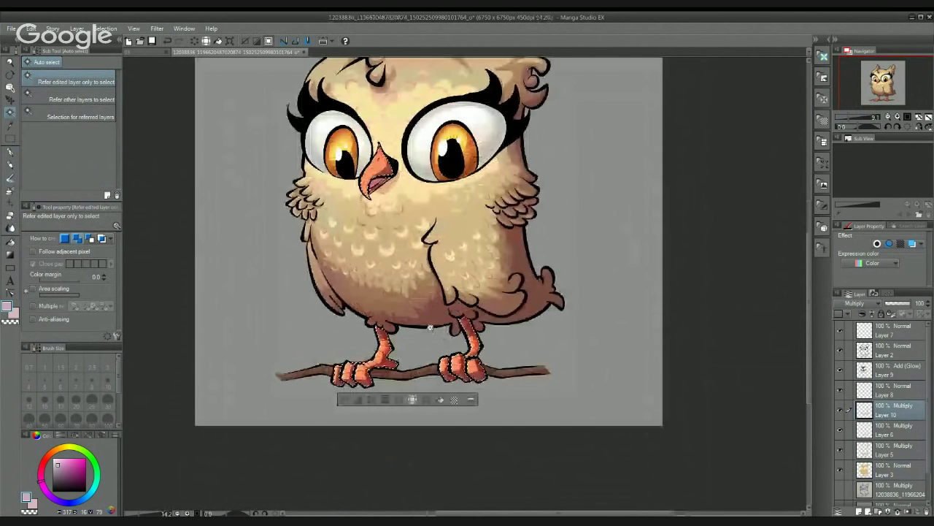
left_click(839, 412)
left_click(839, 413)
left_click(840, 414)
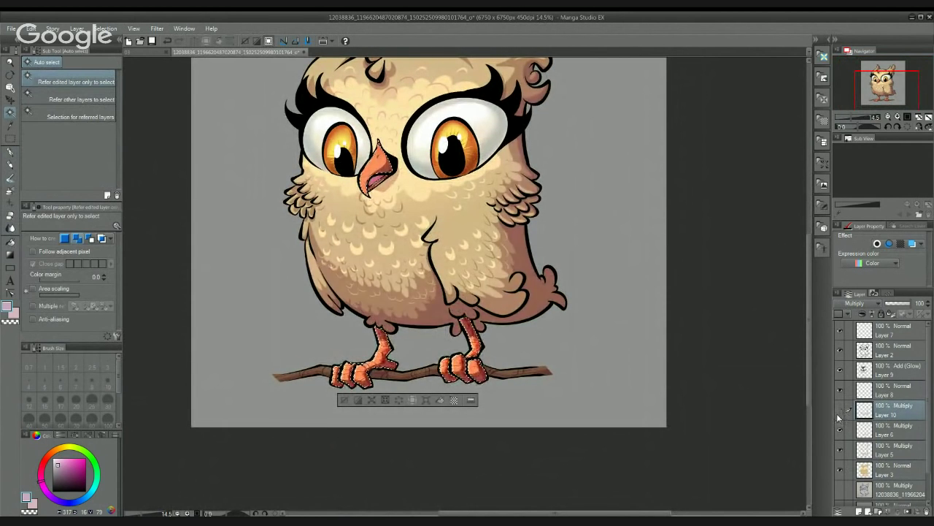
left_click(840, 415)
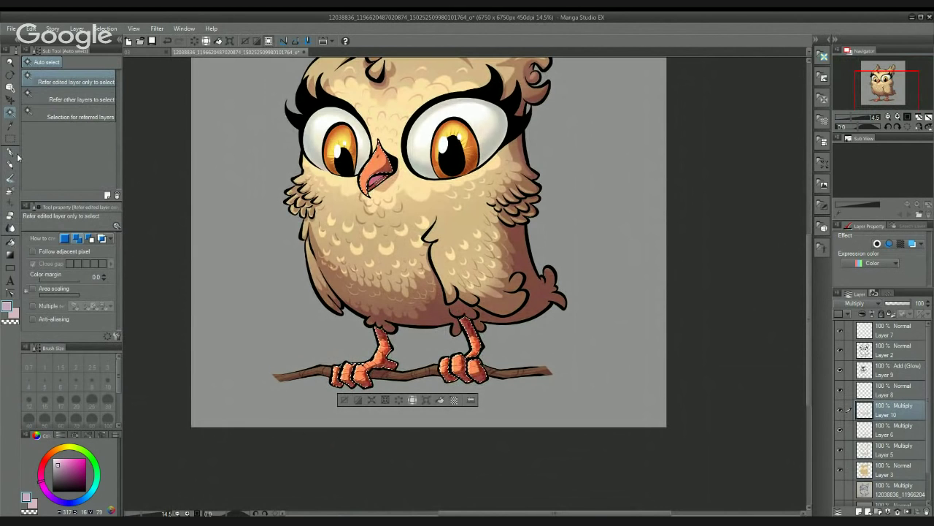
Step: Shade the tops of the owl's legs below the body with the Transparent watercolor brush at size 326.8
key("b")
left_click_drag(342, 343, 363, 276)
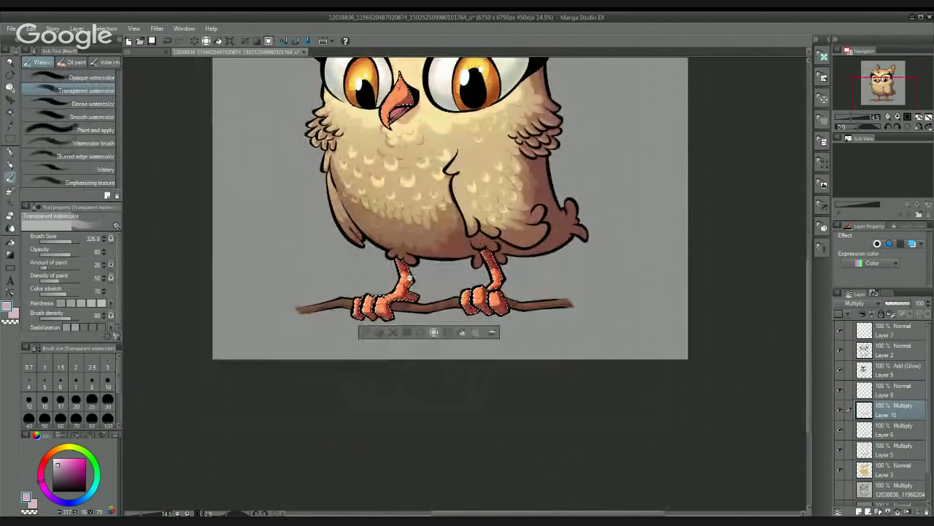
scroll(410, 272, "up", 1)
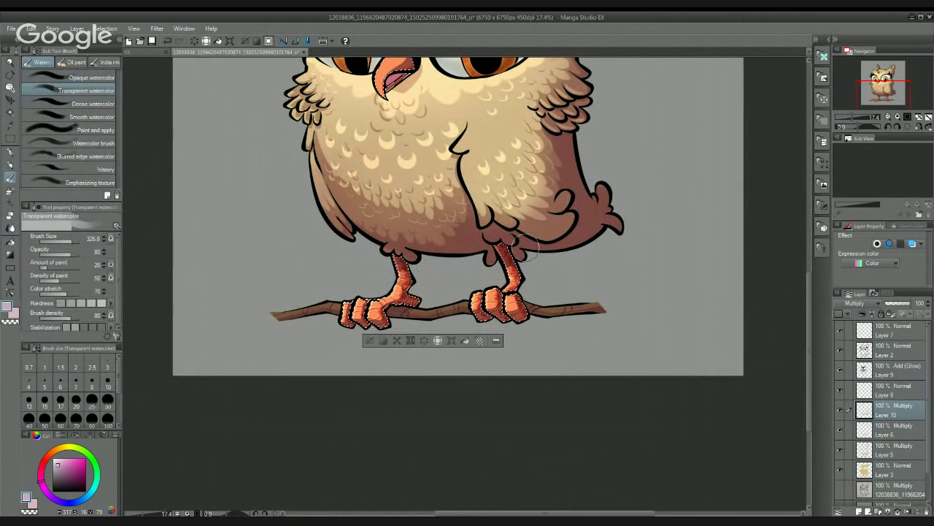
Step: Soften the leg shading with the Blur brush at size 289.6 and make Layer 3 active
left_click(10, 254)
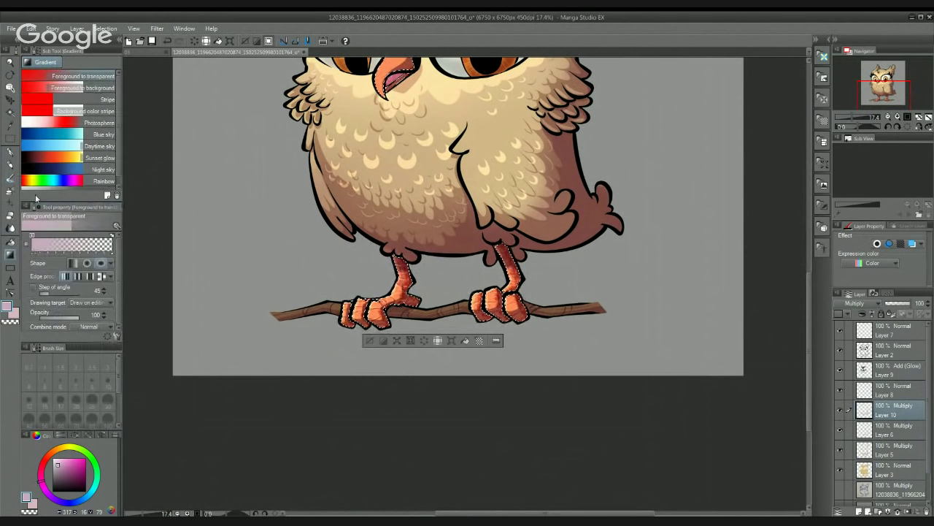
left_click(10, 227)
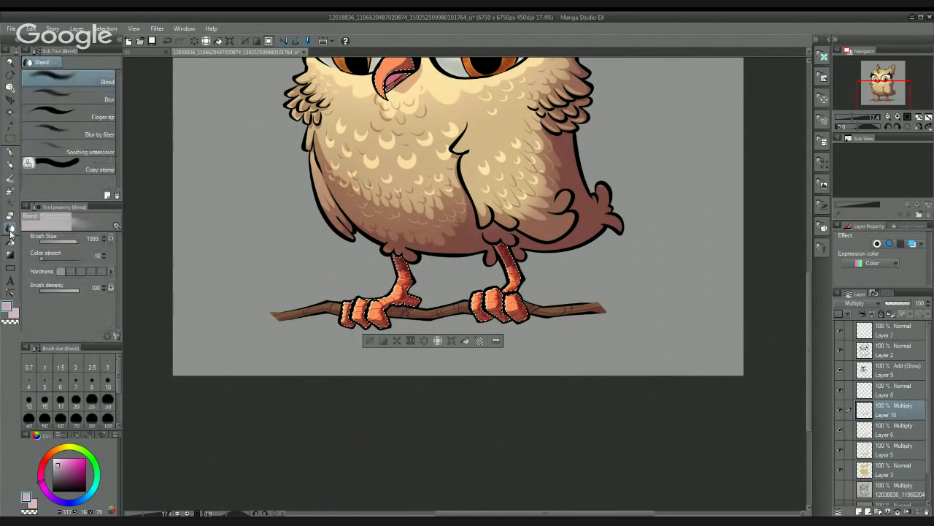
left_click(108, 97)
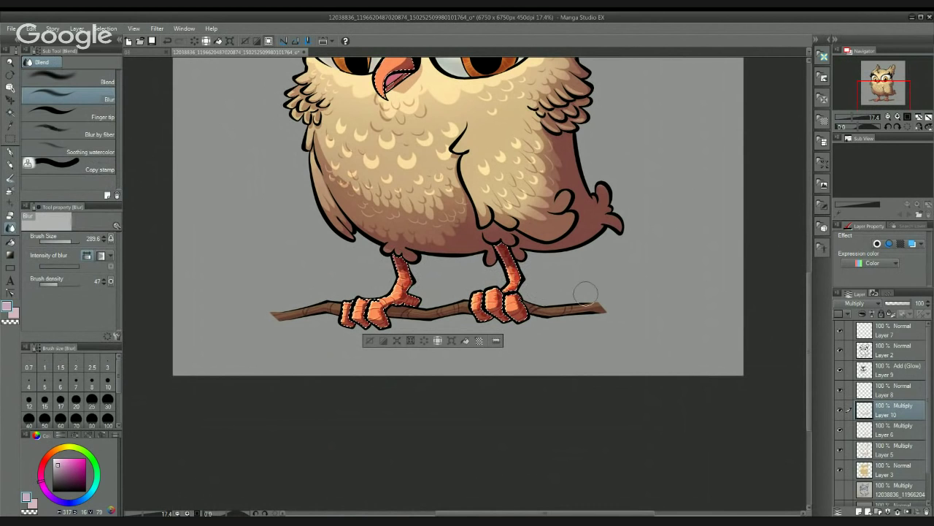
left_click(873, 475)
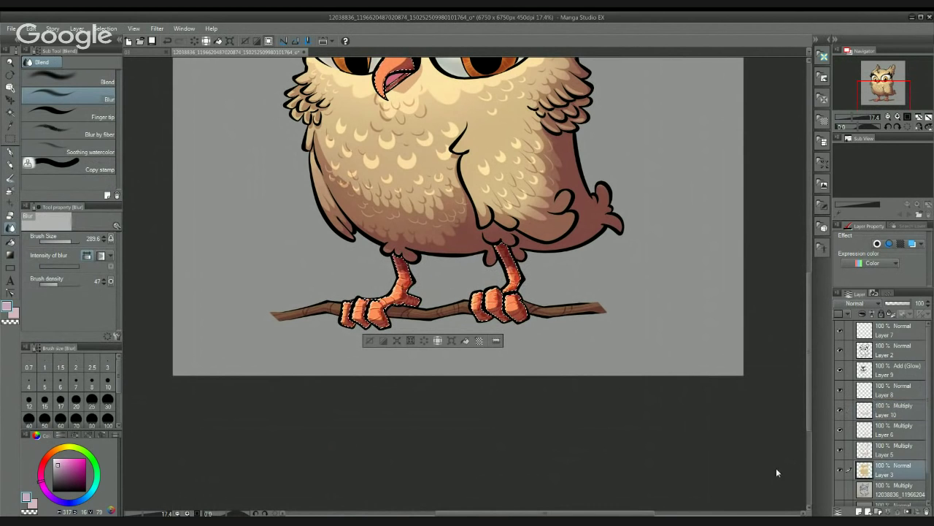
Step: Shade the undersides of the owl's toes on Layer 10 with the Transparent watercolor brush at size 326.8 in a darker mauve
left_click(898, 385)
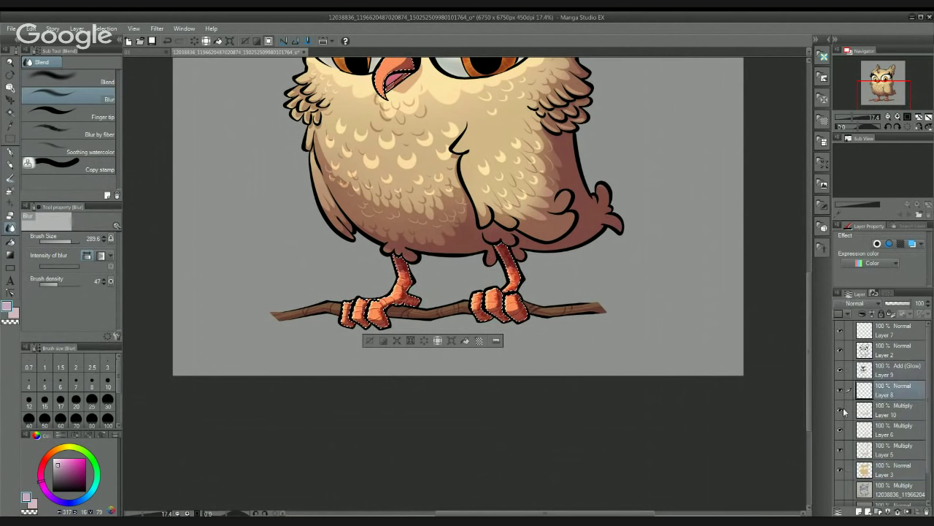
left_click(10, 179)
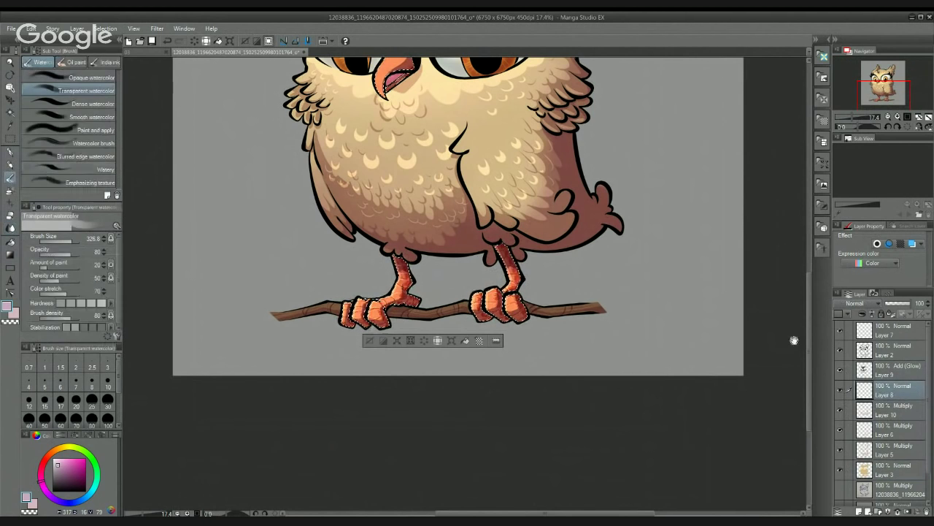
left_click(897, 409)
left_click_drag(521, 324, 560, 271)
scroll(559, 270, "up", 4)
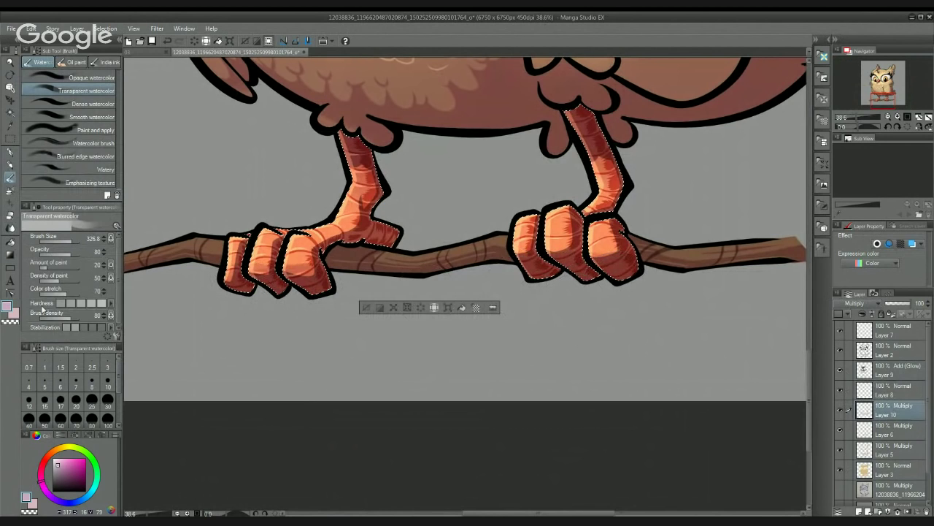
left_click(59, 469)
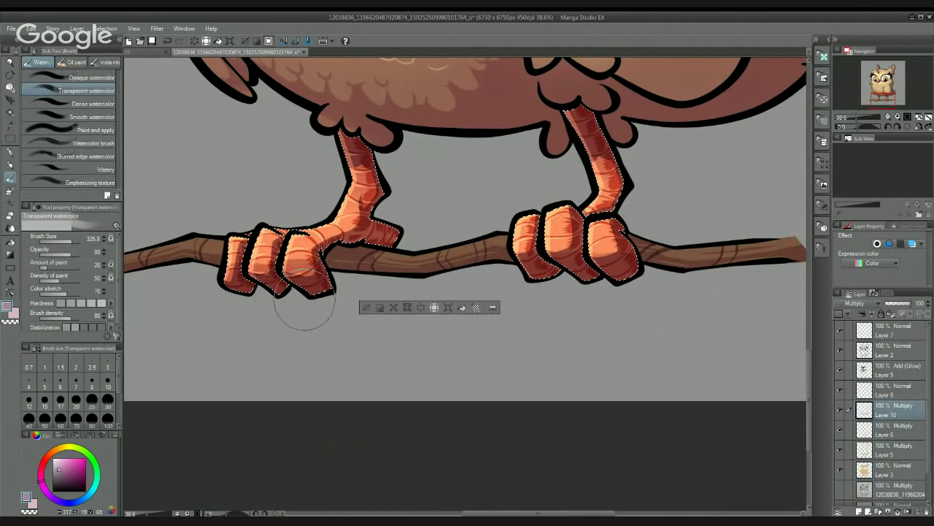
left_click_drag(561, 287, 634, 284)
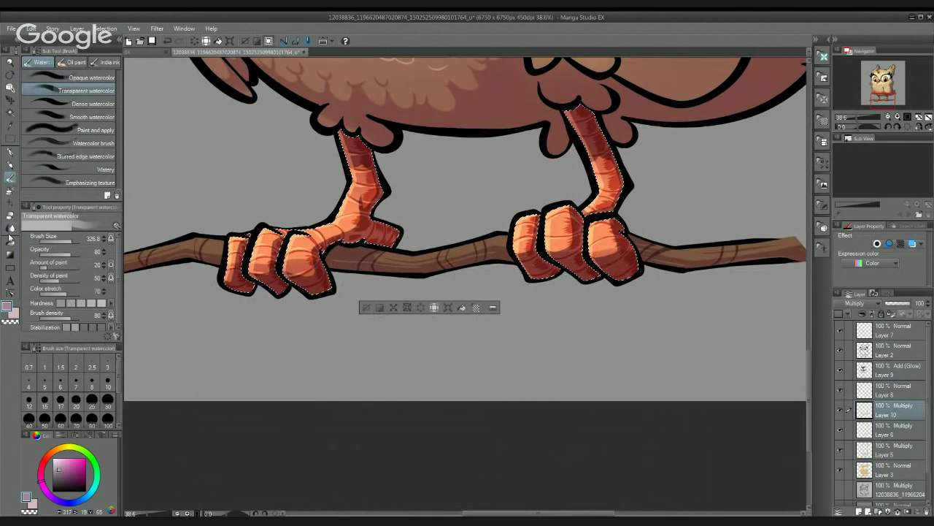
Step: Soften the toe shading on both feet with the Blur brush at size 289.6
key("j")
left_click_drag(239, 270, 330, 250)
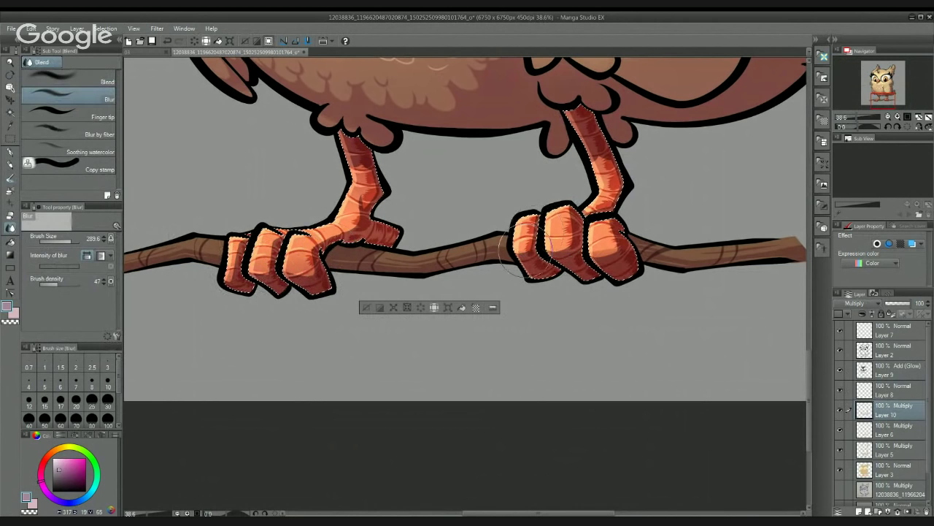
mouse_move(572, 232)
left_mouse_down()
mouse_move(601, 248)
mouse_move(615, 241)
mouse_move(600, 217)
left_mouse_up()
left_click_drag(605, 257, 583, 284)
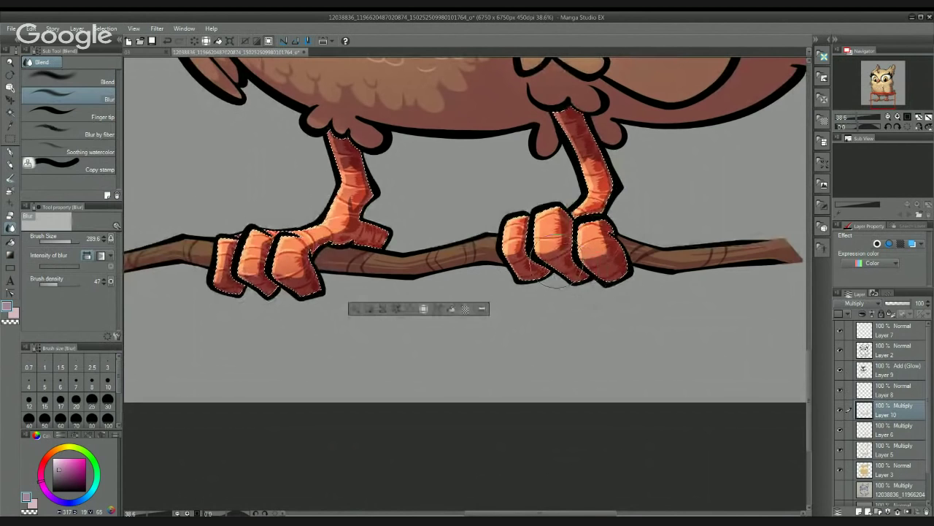
Step: Replace the legs and beak selection with the brown branch auto-selected from Layer 3, and make Layer 10 active
key("ctrl+d")
scroll(715, 328, "down", 3)
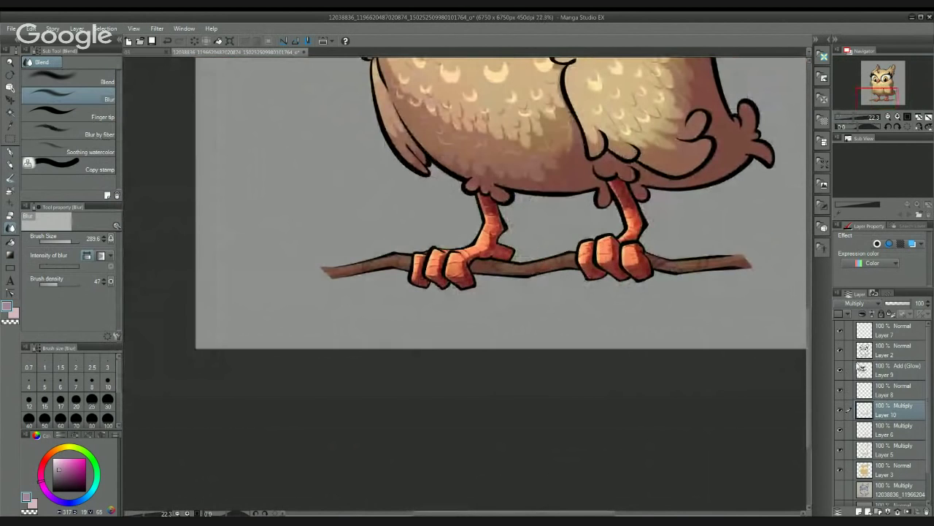
left_click(866, 471)
key("w")
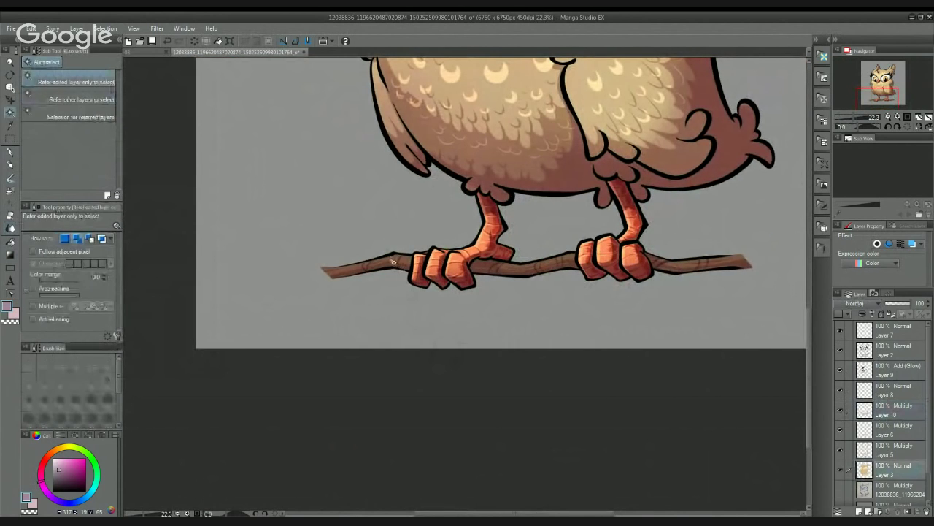
left_click(392, 262)
left_click(10, 178)
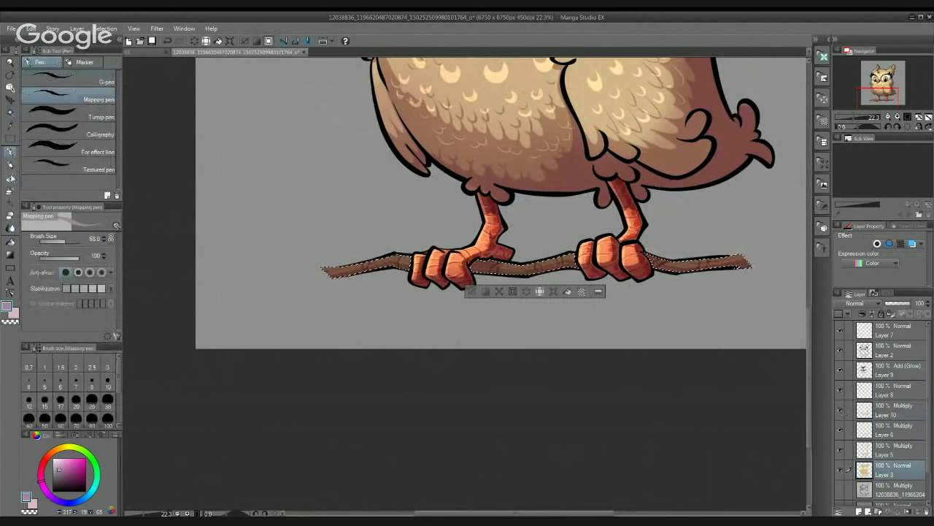
scroll(347, 303, "up", 1)
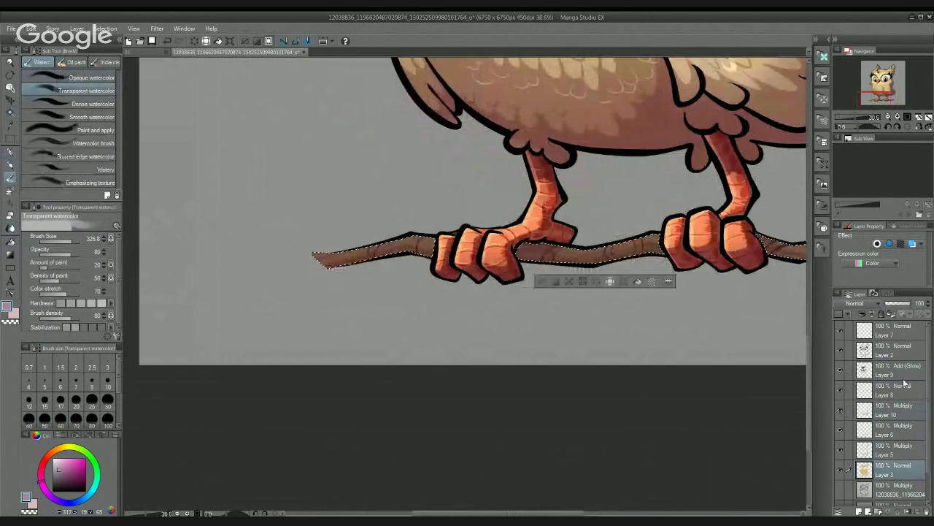
left_click(883, 414)
Step: Shade the underside of the branch along its whole length with the Transparent watercolor brush at size 97.7
left_click_drag(471, 293, 465, 283)
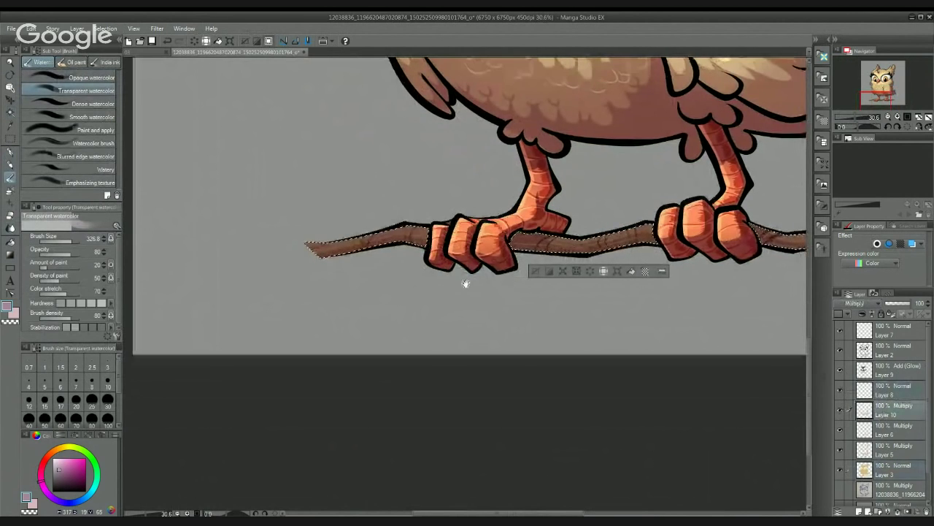
left_click(69, 241)
left_click(70, 241)
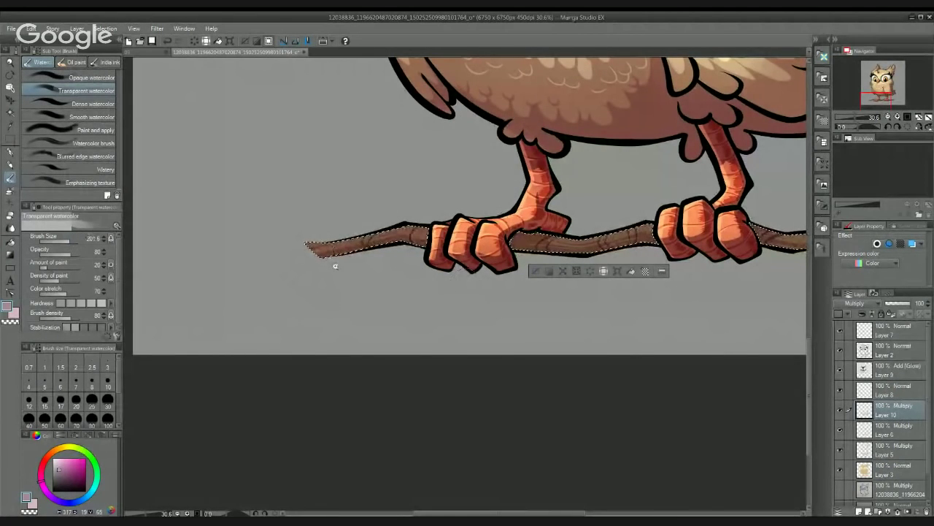
scroll(335, 261, "up", 1)
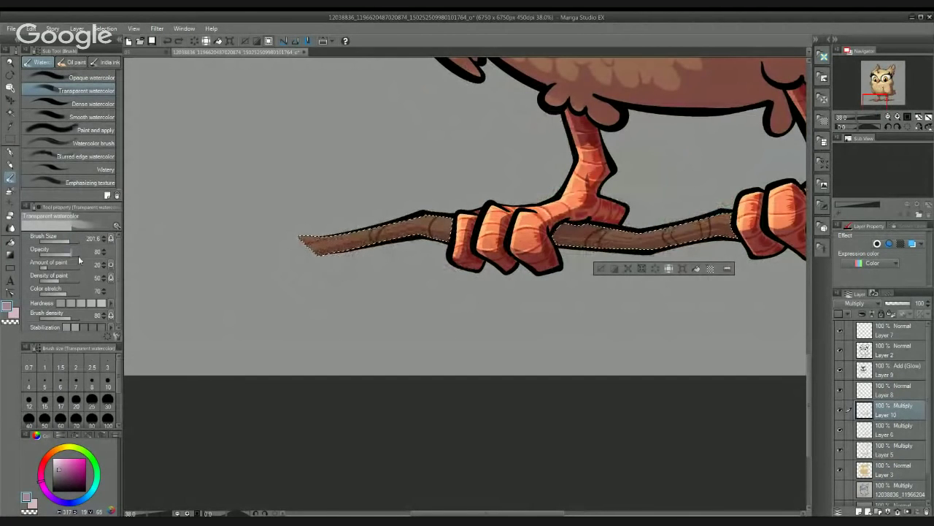
left_click(65, 241)
left_click(69, 241)
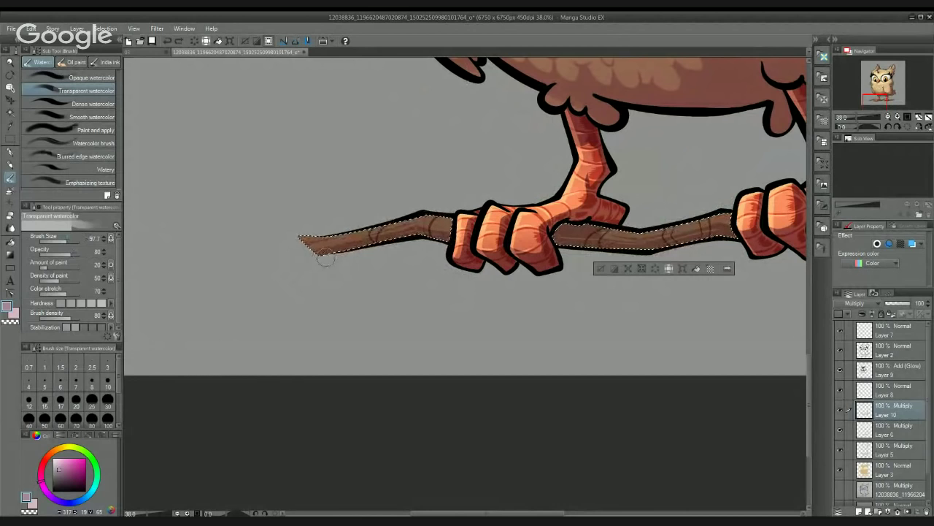
mouse_move(416, 239)
left_mouse_down()
mouse_move(446, 237)
mouse_move(409, 241)
left_mouse_up()
left_click_drag(562, 265, 480, 260)
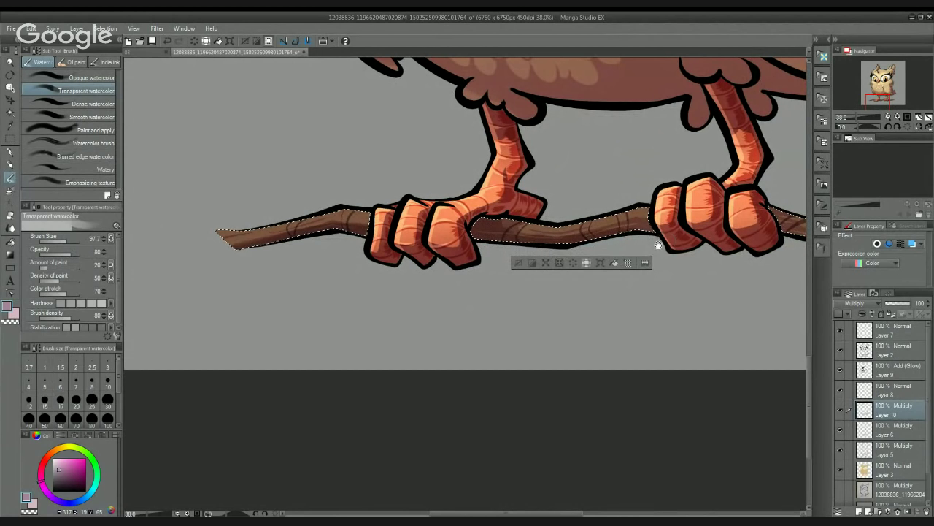
left_click_drag(658, 245, 546, 245)
left_click_drag(625, 246, 502, 250)
mouse_move(543, 219)
left_mouse_down()
mouse_move(587, 238)
mouse_move(689, 229)
mouse_move(681, 225)
left_mouse_up()
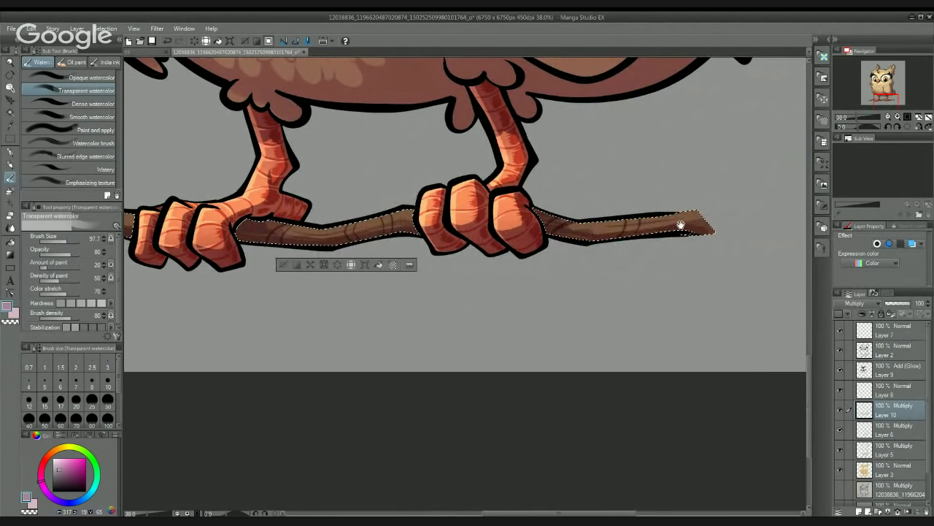
Step: Soften the branch shading from end to end with the Blur brush at size 289.6
left_click(10, 226)
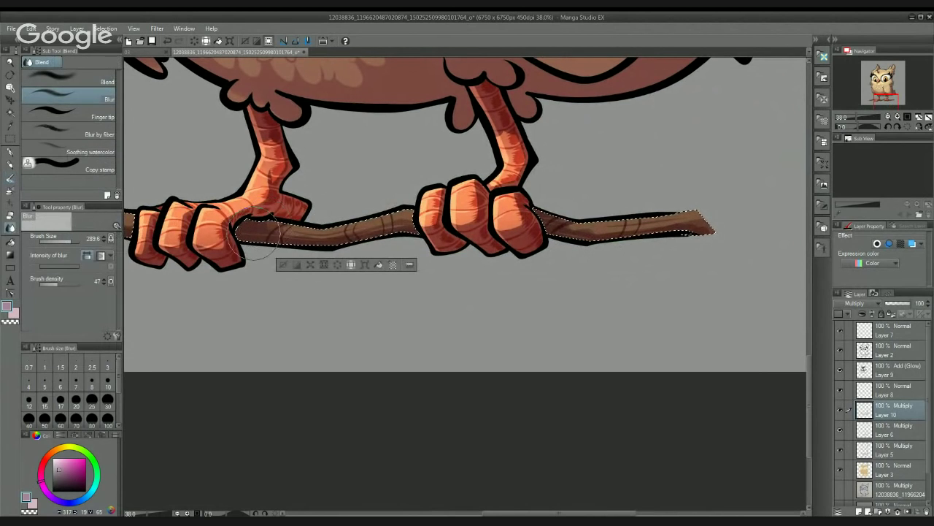
mouse_move(305, 232)
left_mouse_down()
mouse_move(419, 212)
mouse_move(716, 216)
left_mouse_up()
left_click_drag(501, 217, 805, 233)
left_click_drag(318, 254, 437, 231)
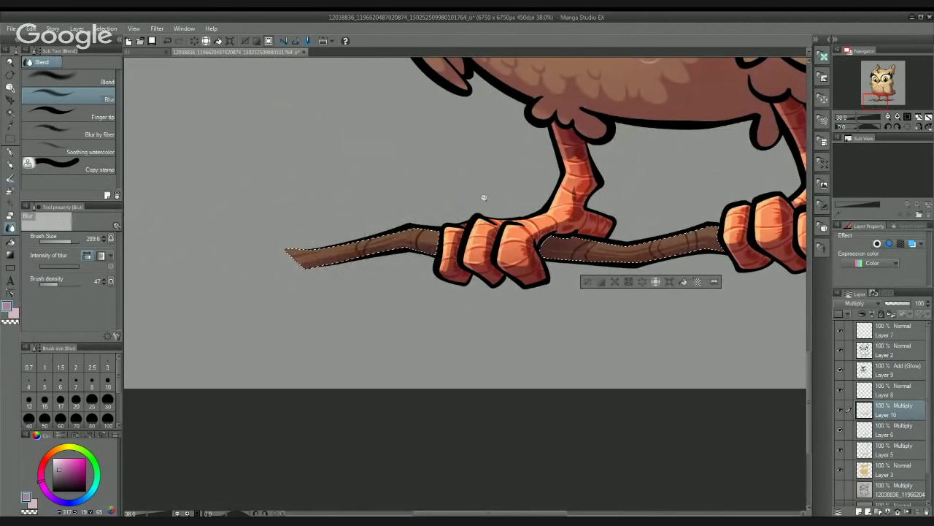
Step: Replace the branch selection with the orange beak and legs area auto-selected from Layer 3, and make Layer 10 active for the Transparent watercolor brush
mouse_move(485, 212)
left_mouse_down()
mouse_move(447, 222)
mouse_move(485, 243)
mouse_move(456, 336)
mouse_move(483, 375)
left_mouse_up()
scroll(491, 207, "up", 4)
key("ctrl+d")
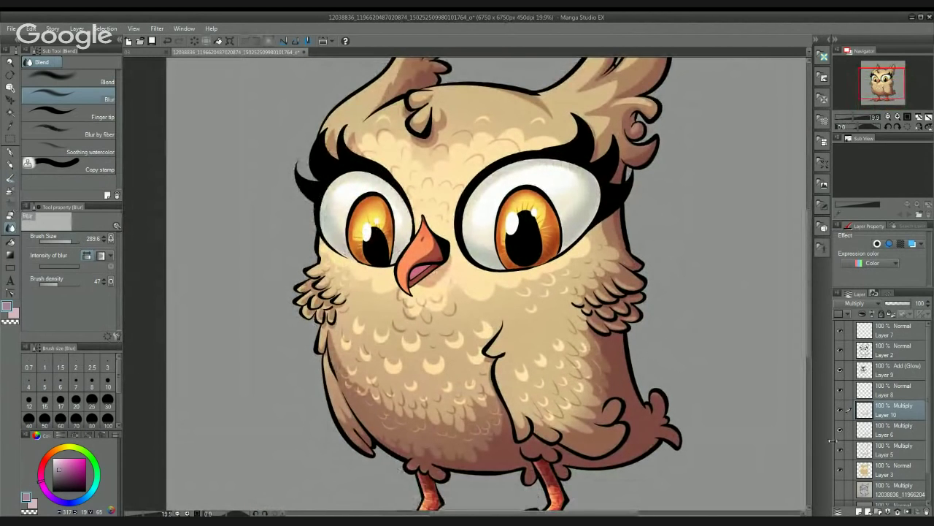
left_click(882, 470)
key("w")
left_click(416, 263)
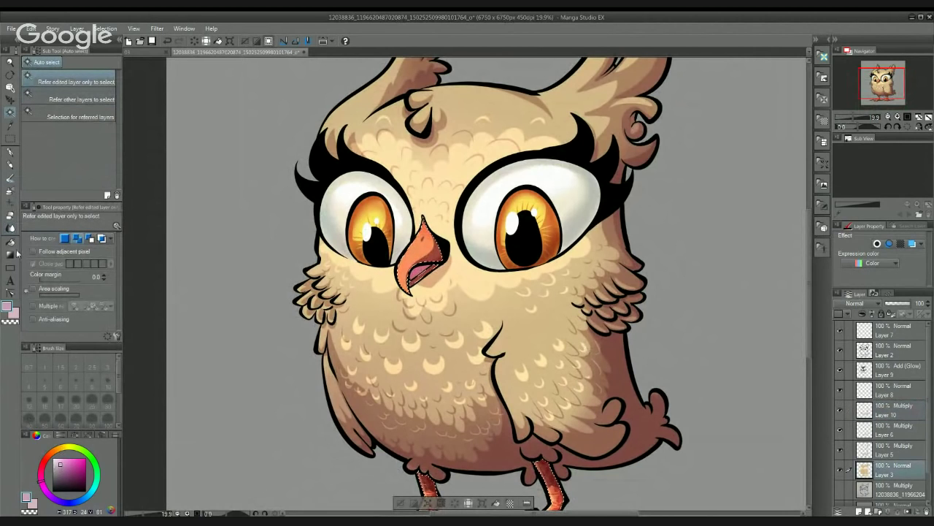
left_click(11, 179)
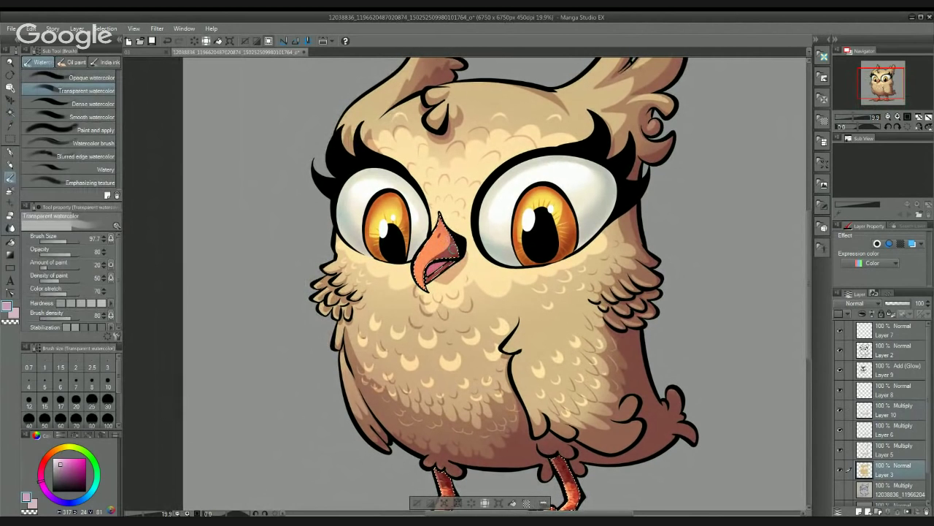
key("ctrl+d")
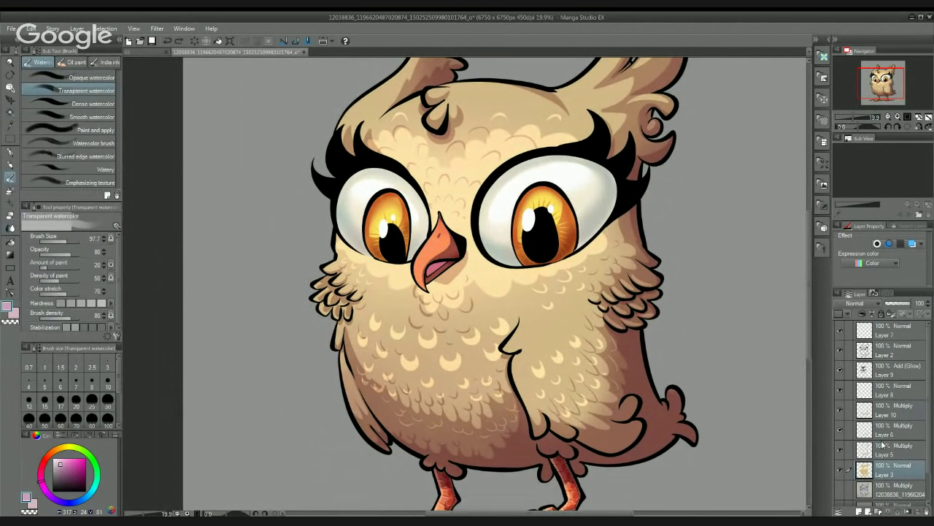
left_click(179, 43)
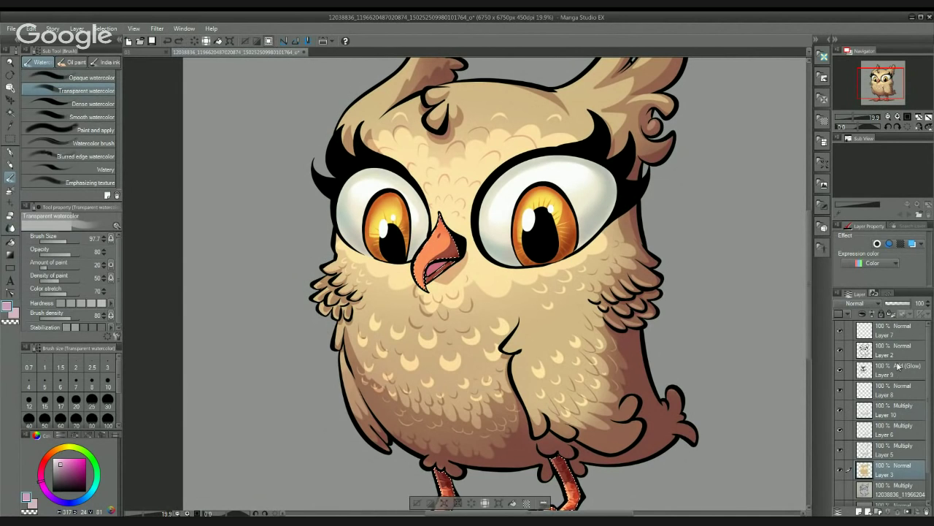
left_click(900, 395)
left_click(894, 410)
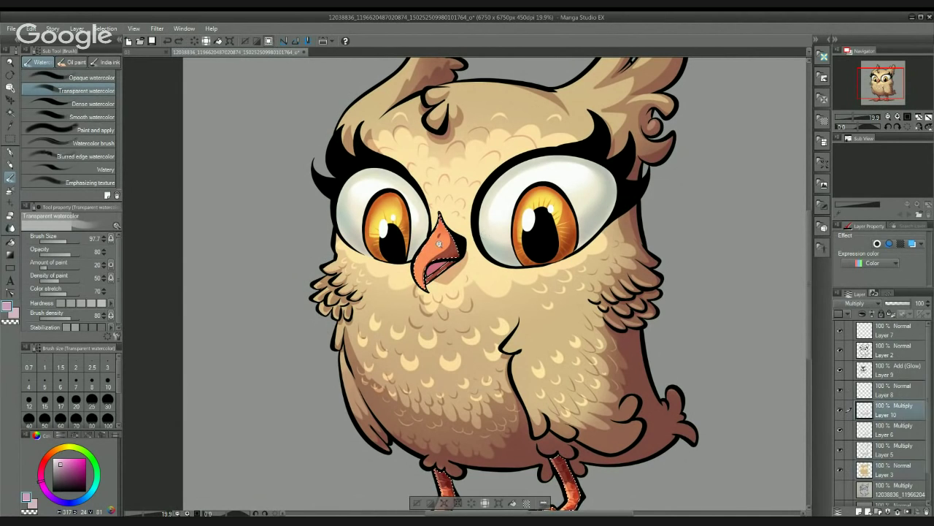
Step: Shade the edges and lower part of the beak with the Transparent watercolor brush at size 97.7
scroll(452, 236, "up", 1)
scroll(452, 238, "up", 2)
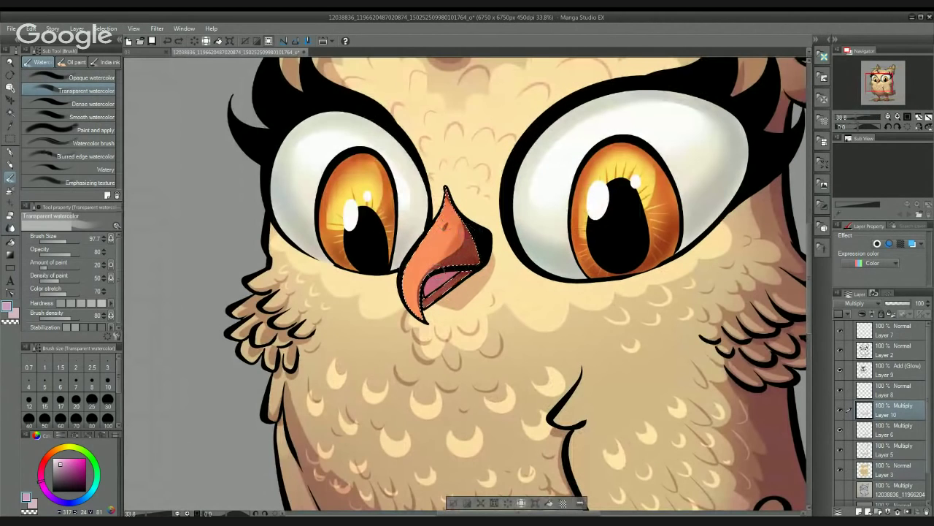
mouse_move(444, 257)
left_mouse_down()
mouse_move(424, 272)
mouse_move(422, 299)
left_mouse_up()
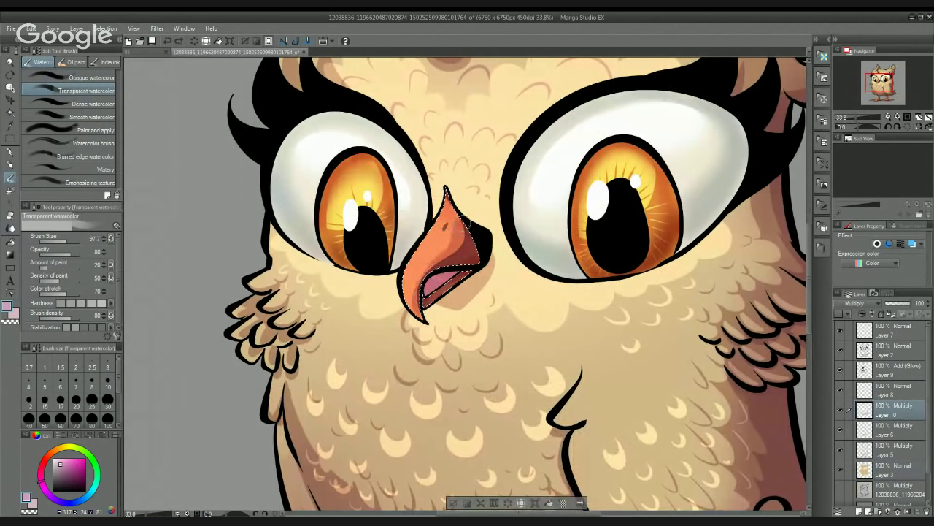
left_click_drag(460, 216, 422, 295)
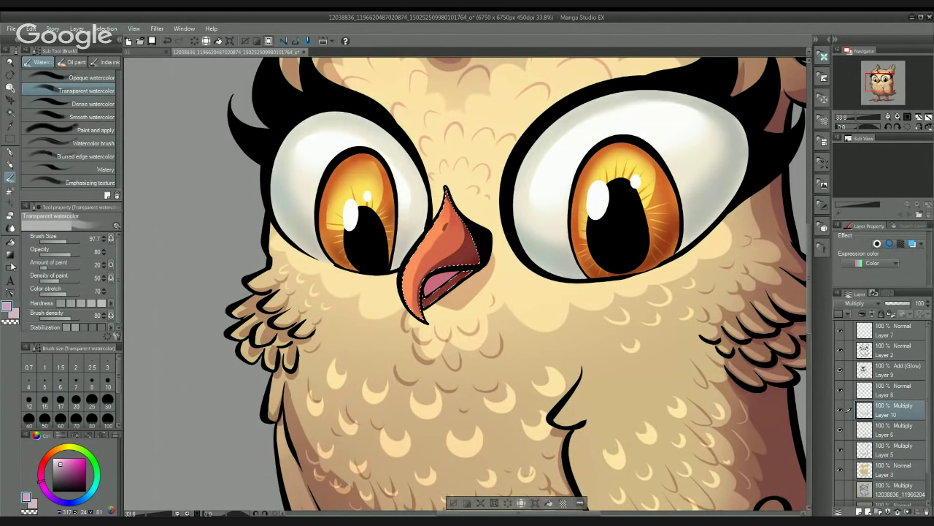
Step: Soften the beak shading with the Blur brush reduced to size 68.0, undoing the stroke made at the larger size
left_click(10, 227)
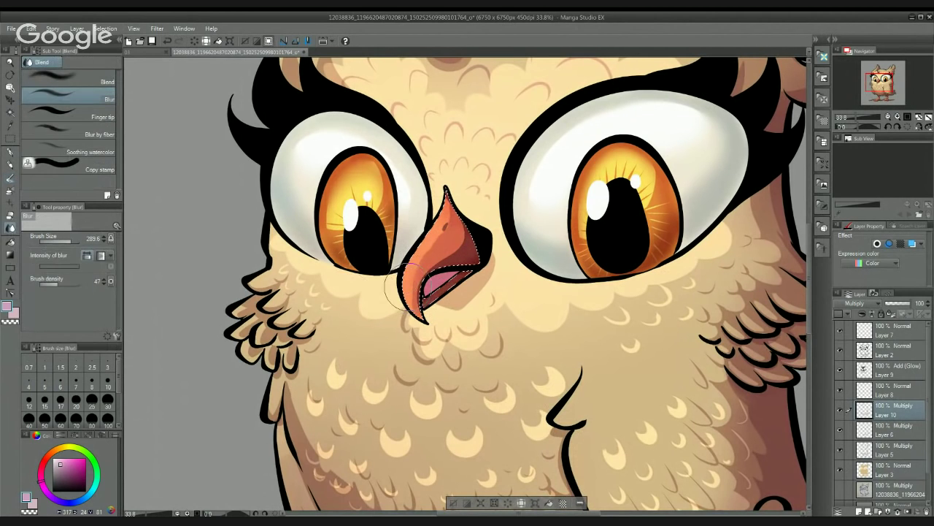
left_click_drag(437, 214, 418, 278)
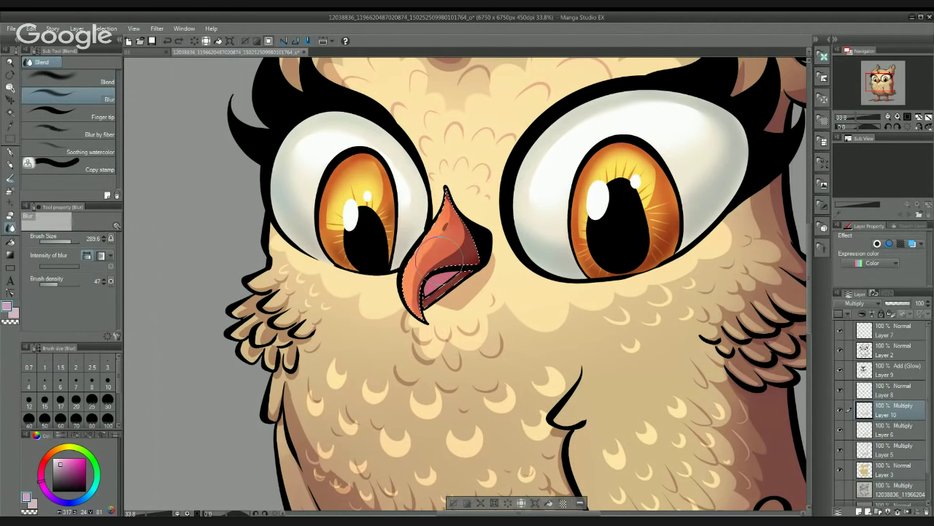
key("ctrl+z")
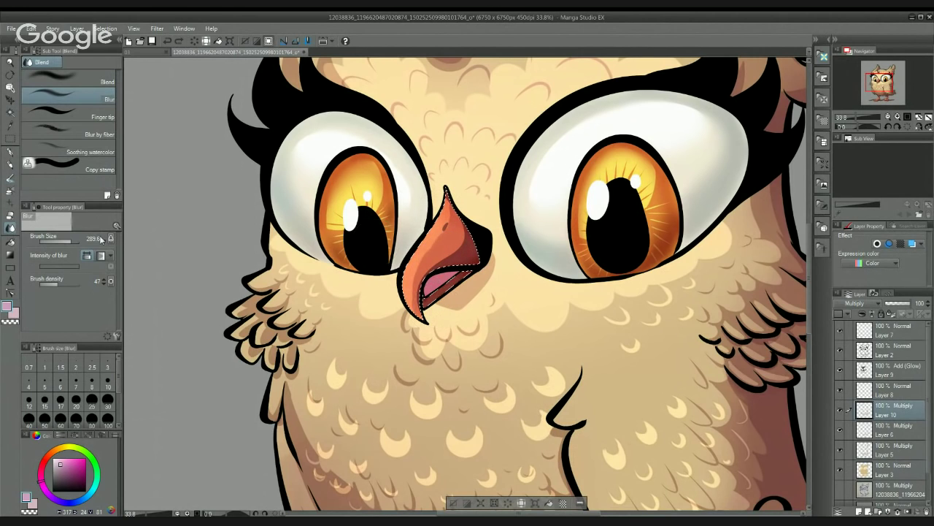
left_click_drag(72, 242, 67, 238)
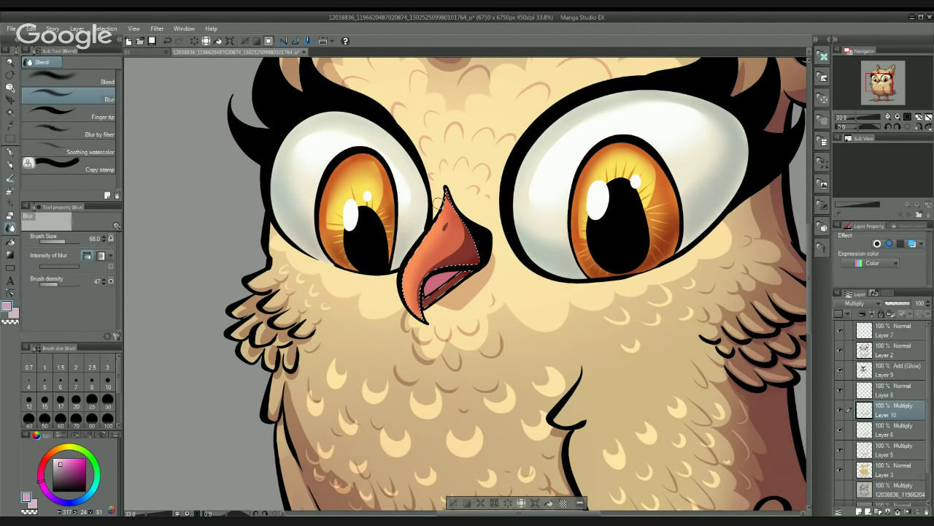
left_click_drag(486, 216, 431, 223)
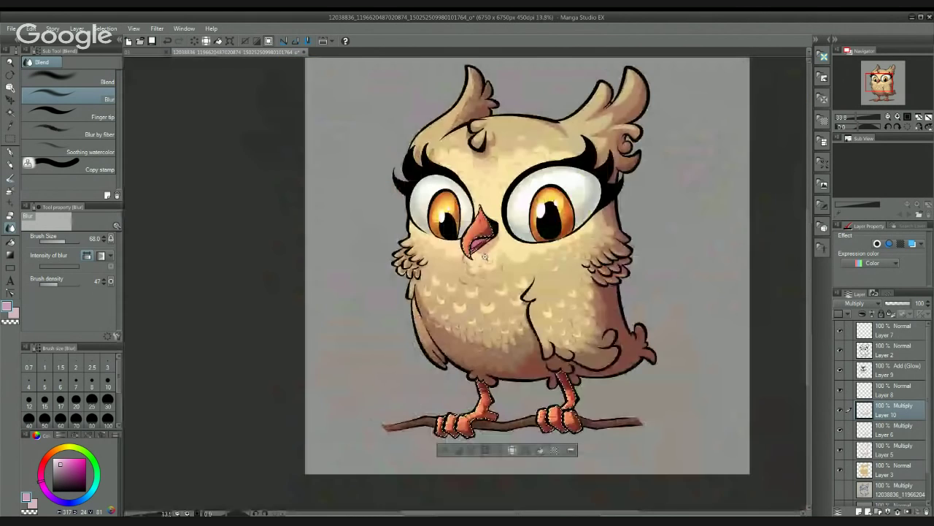
Step: Replace the beak and legs selection with the owl's body color area, auto-selected from Layer 3
key("ctrl+d")
left_click_drag(490, 255, 460, 256)
left_click_drag(521, 270, 421, 269)
scroll(419, 251, "up", 2)
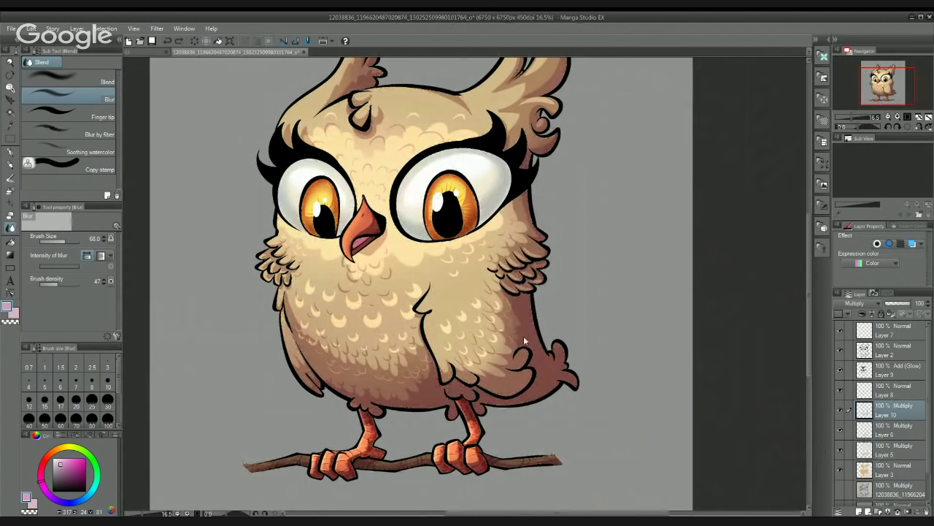
left_click(892, 470)
left_click(538, 337, "ctrl+shift")
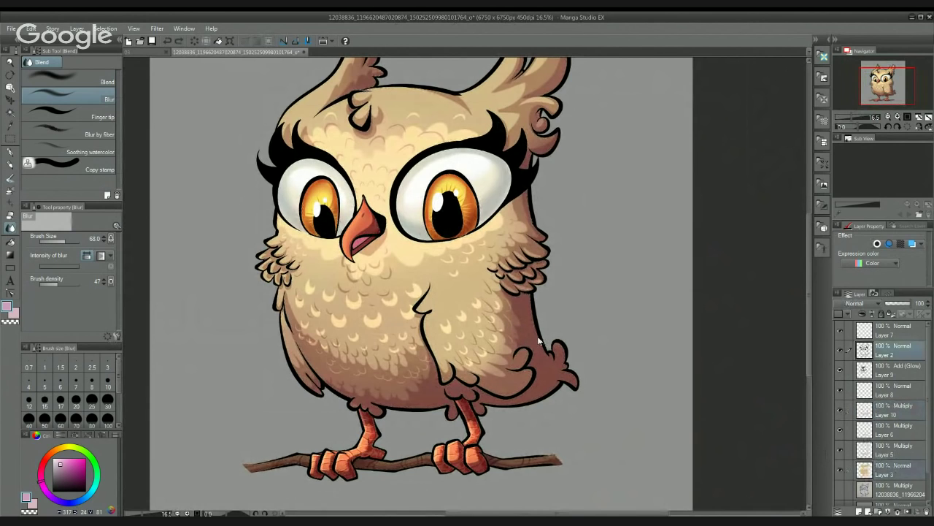
left_click(886, 465)
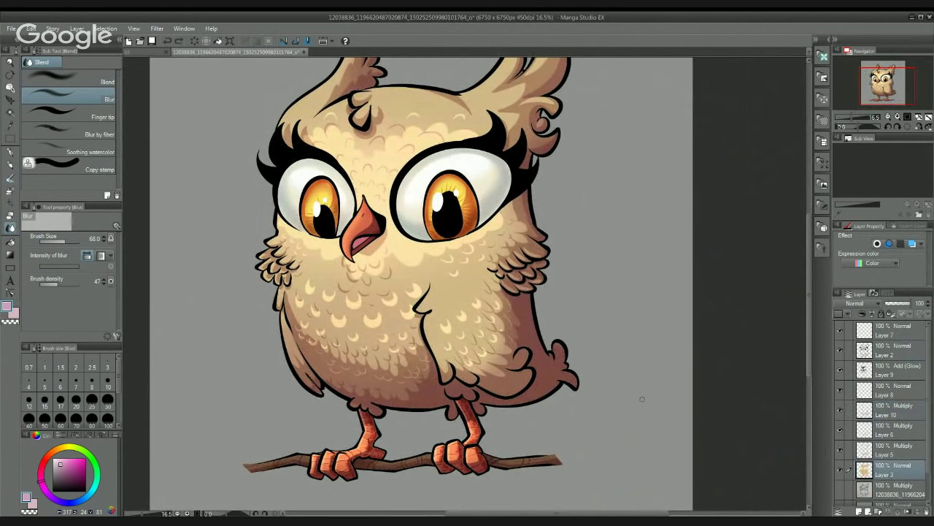
left_click(11, 113)
left_click(464, 332)
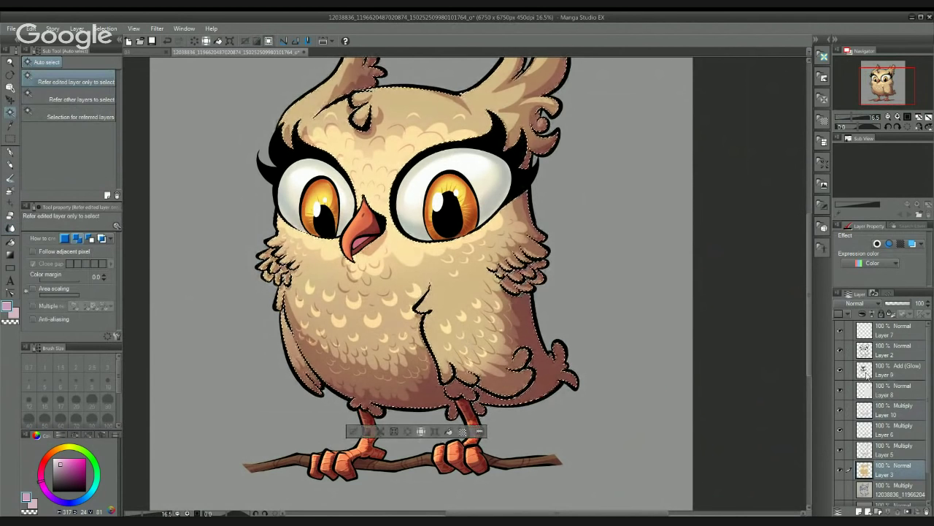
Step: Add a new layer directly above Layer 9 and set its blending mode to Add (Glow)
left_click(840, 373)
left_click(841, 375)
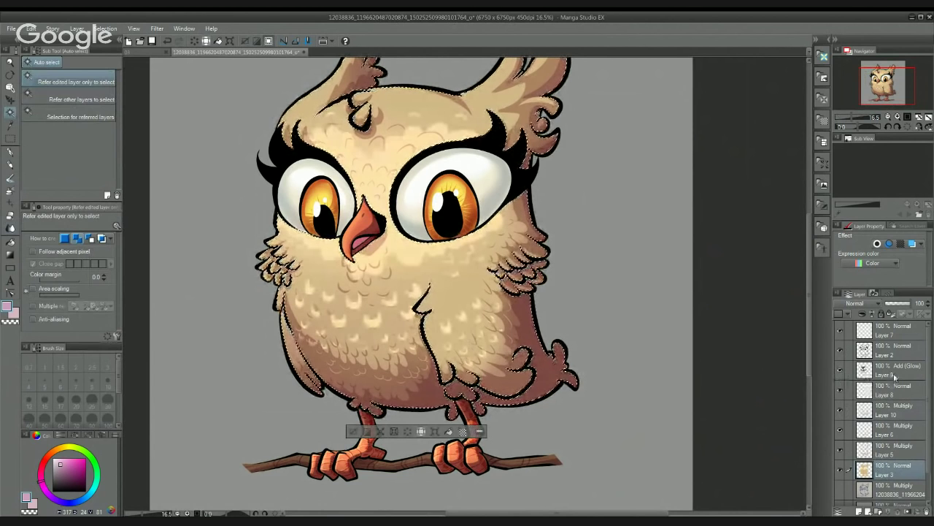
left_click(895, 375)
left_click(861, 512)
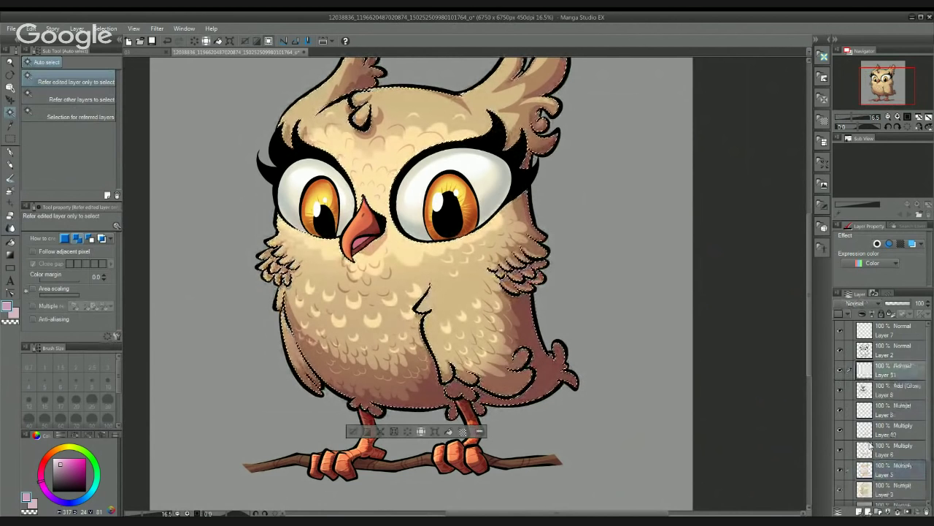
left_click(862, 303)
left_click(863, 421)
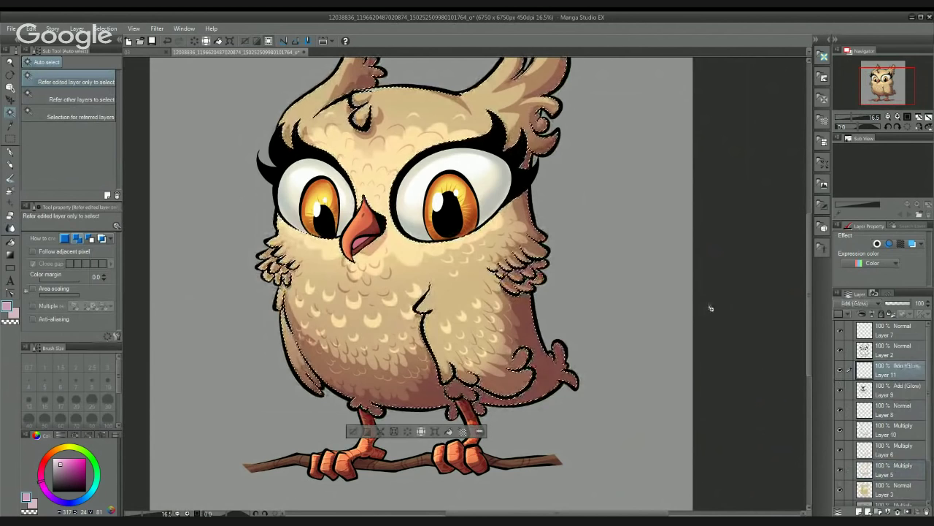
Step: Change the drawing color to a dark orange-brown for the glow highlights
left_click_drag(215, 327, 316, 390)
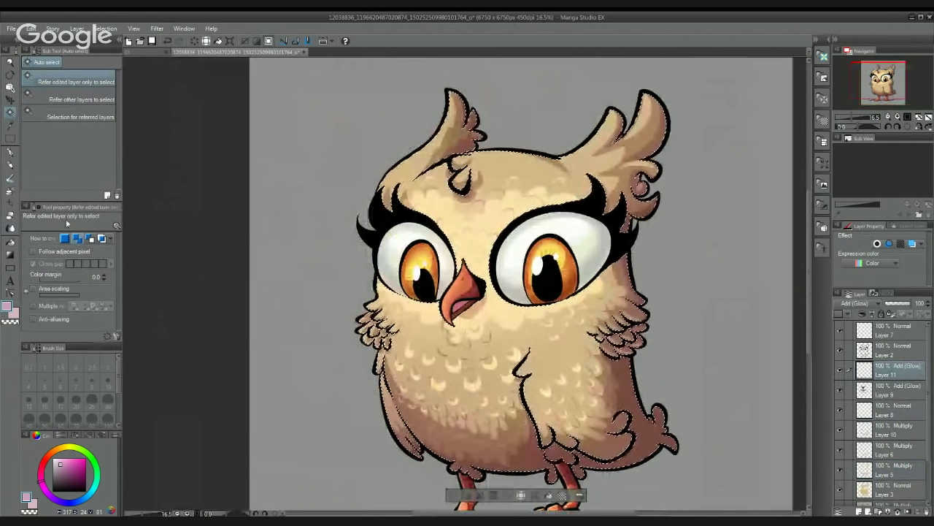
key("p")
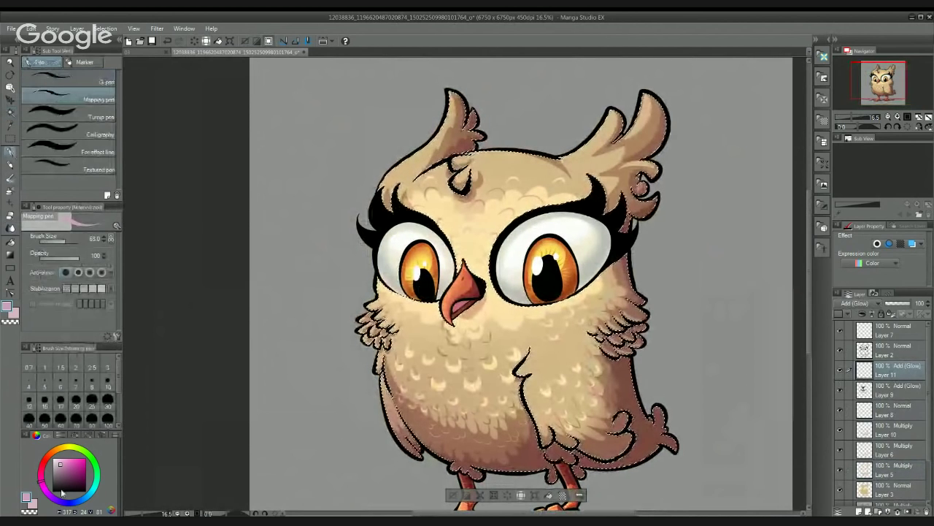
left_click(62, 488)
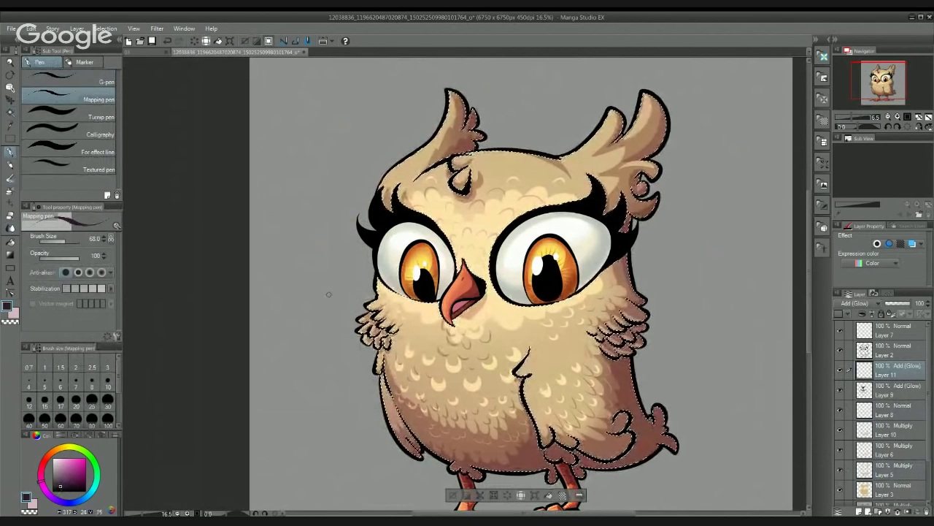
left_click(62, 481)
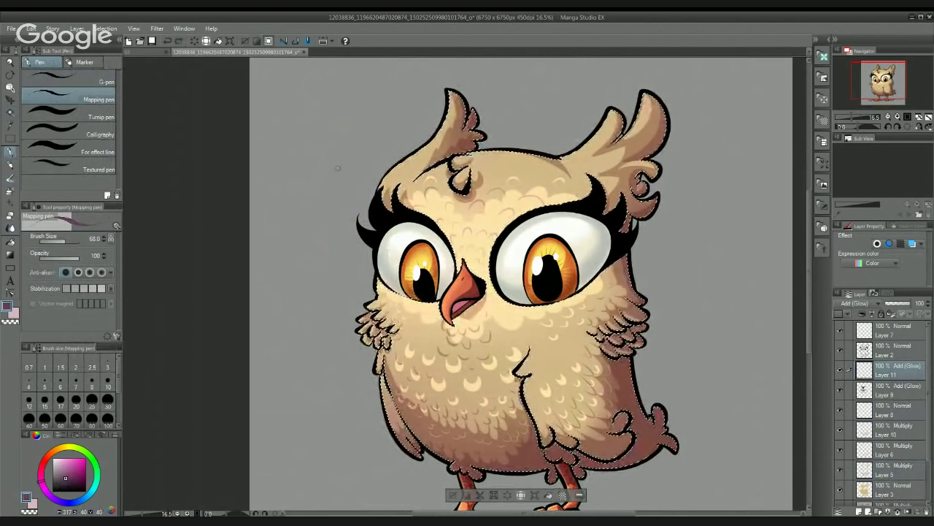
left_click_drag(65, 478, 76, 473)
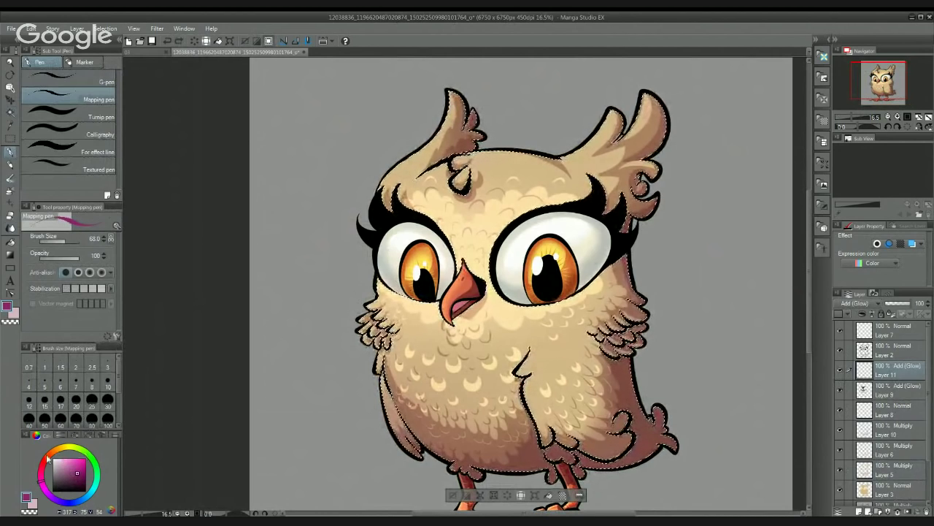
left_click(48, 456)
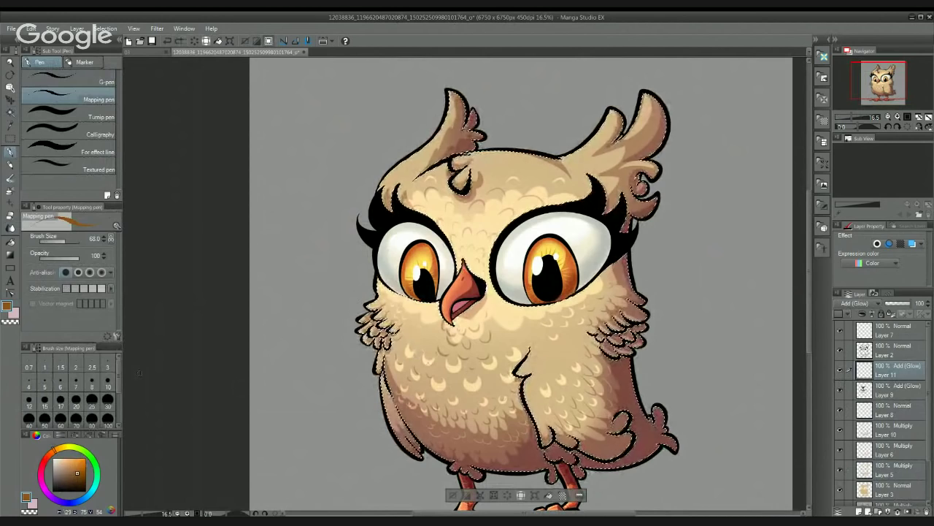
left_click(73, 479)
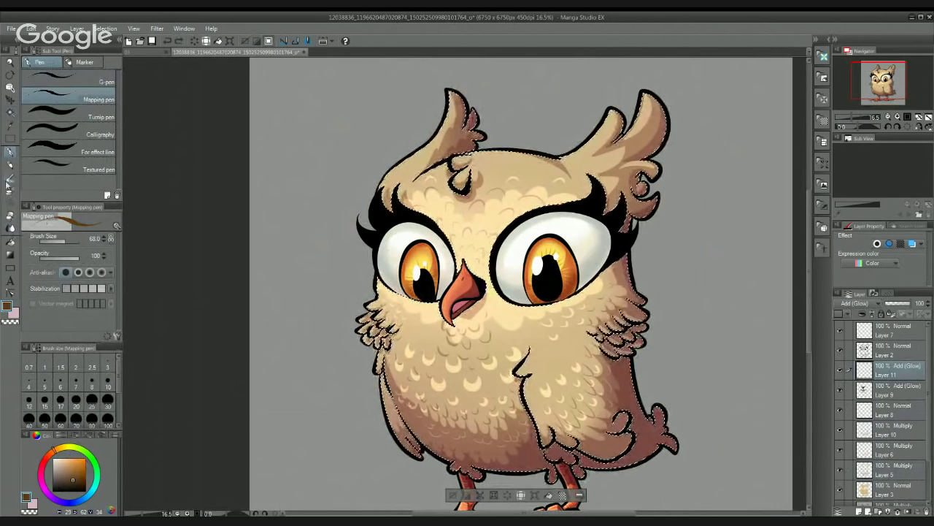
Step: Paint glow highlights along the head, cheek feathers and folded wing on the beak side with the Transparent watercolor brush at size 124.3
left_click(9, 179)
scroll(278, 261, "up", 3)
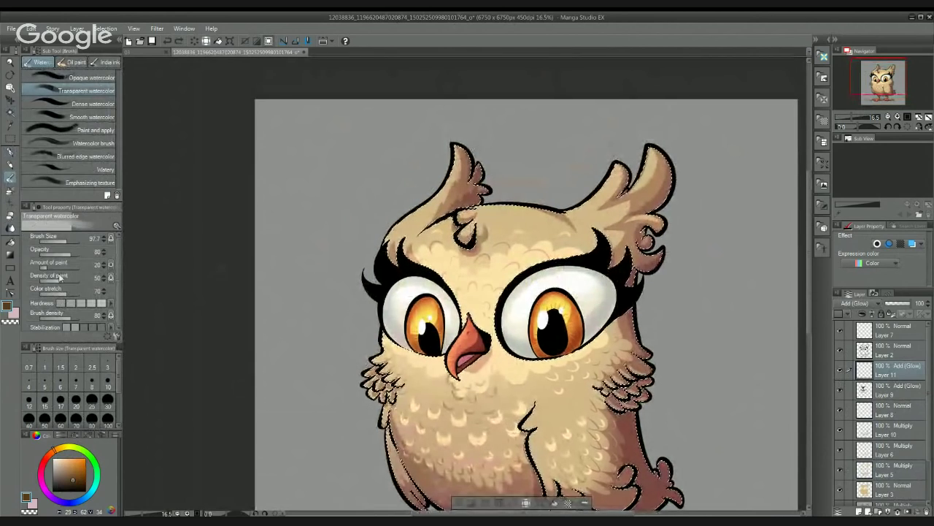
left_click(69, 242)
left_click_drag(69, 244, 69, 243)
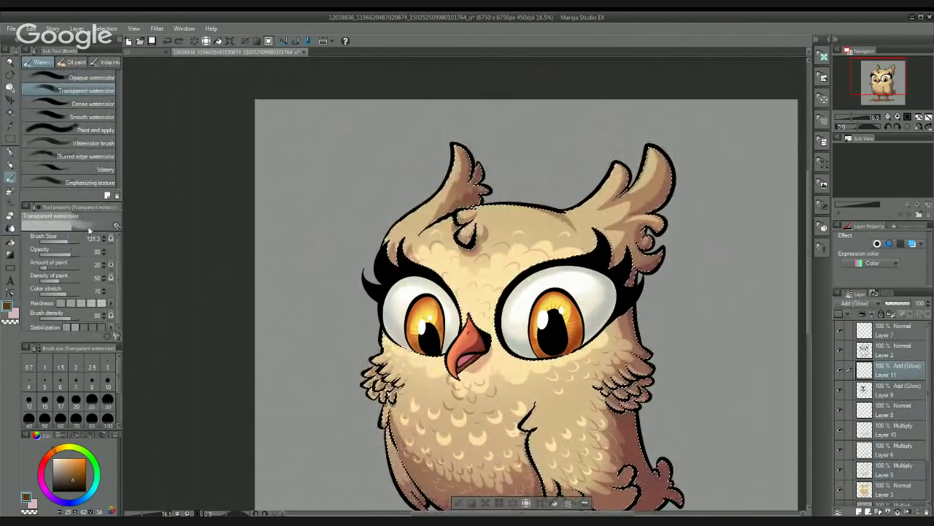
left_click_drag(363, 213, 354, 256)
scroll(354, 257, "up", 2)
scroll(379, 319, "up", 3)
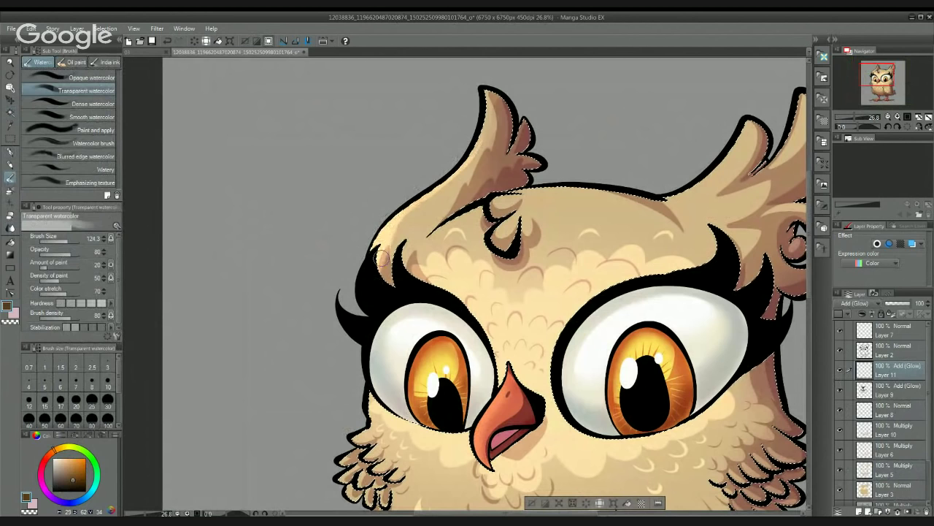
scroll(376, 321, "down", 5)
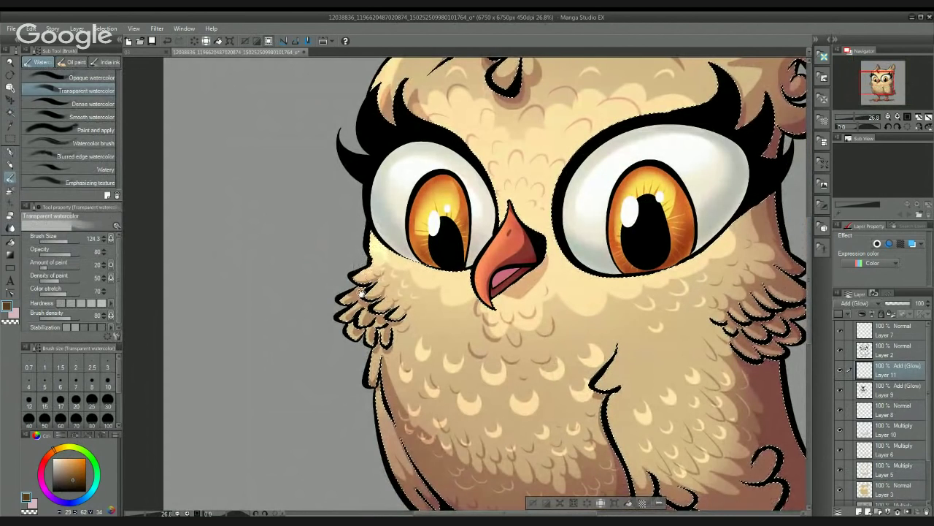
scroll(368, 266, "down", 1)
mouse_move(384, 243)
left_mouse_down()
mouse_move(364, 275)
mouse_move(364, 300)
left_mouse_up()
mouse_move(385, 337)
left_mouse_down()
mouse_move(379, 268)
mouse_move(371, 288)
mouse_move(387, 343)
left_mouse_up()
left_click_drag(377, 311, 374, 324)
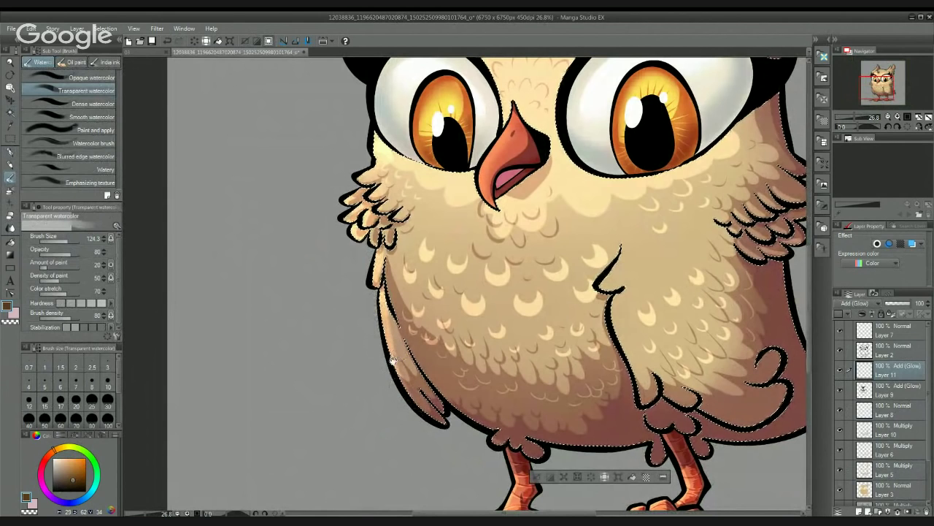
Step: Paint glow highlights below the larger eye, across the forehead and on the ear tufts with the Transparent watercolor brush
scroll(431, 286, "down", 5)
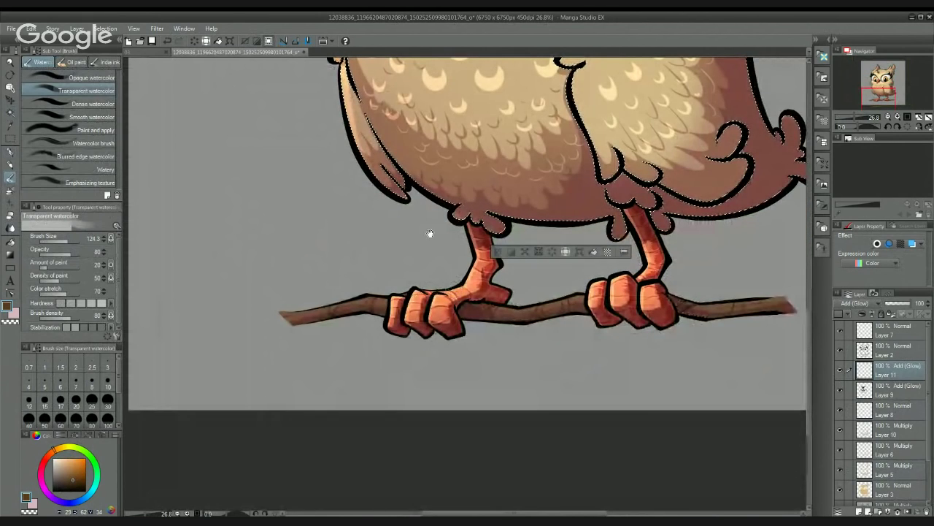
left_click_drag(429, 234, 475, 504)
left_click_drag(411, 183, 405, 299)
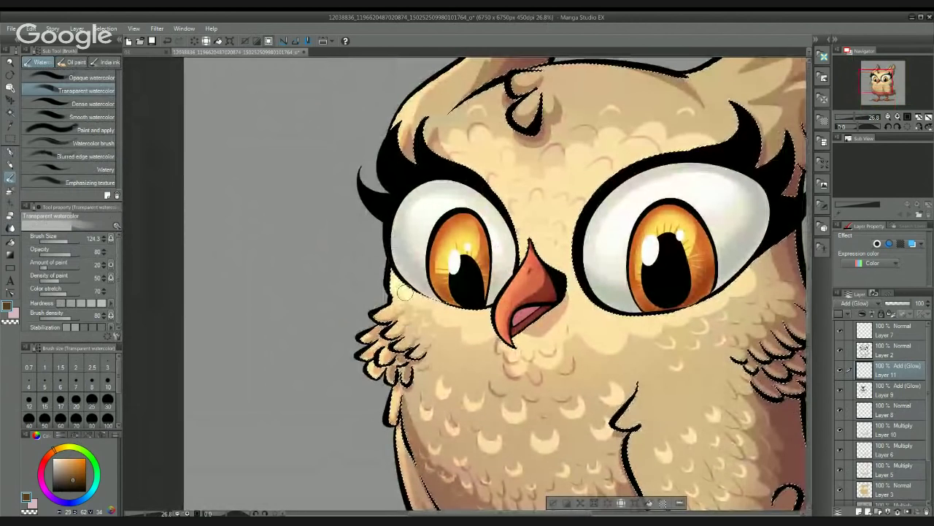
left_click_drag(551, 296, 463, 284)
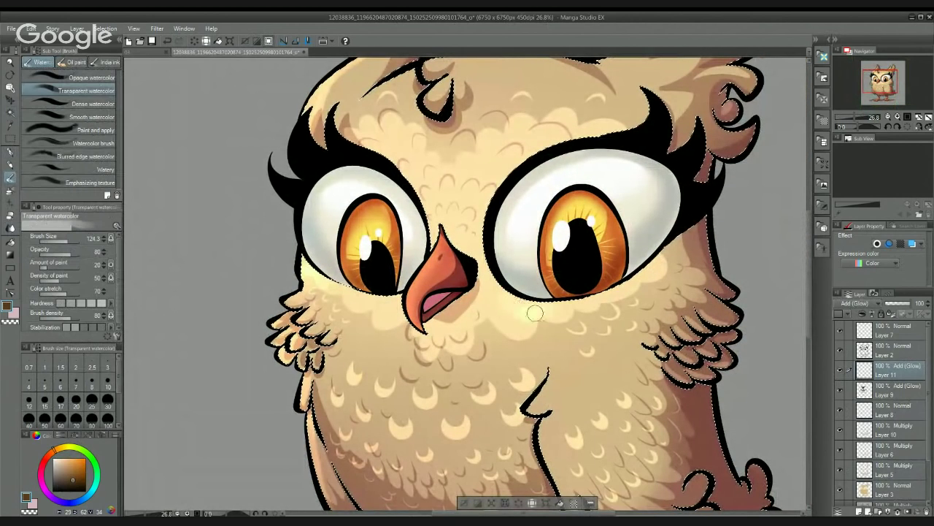
left_click_drag(523, 315, 524, 443)
mouse_move(412, 199)
left_mouse_down()
mouse_move(369, 221)
mouse_move(403, 204)
mouse_move(447, 212)
left_mouse_up()
mouse_move(508, 179)
left_mouse_down()
mouse_move(474, 179)
mouse_move(573, 184)
mouse_move(561, 169)
left_mouse_up()
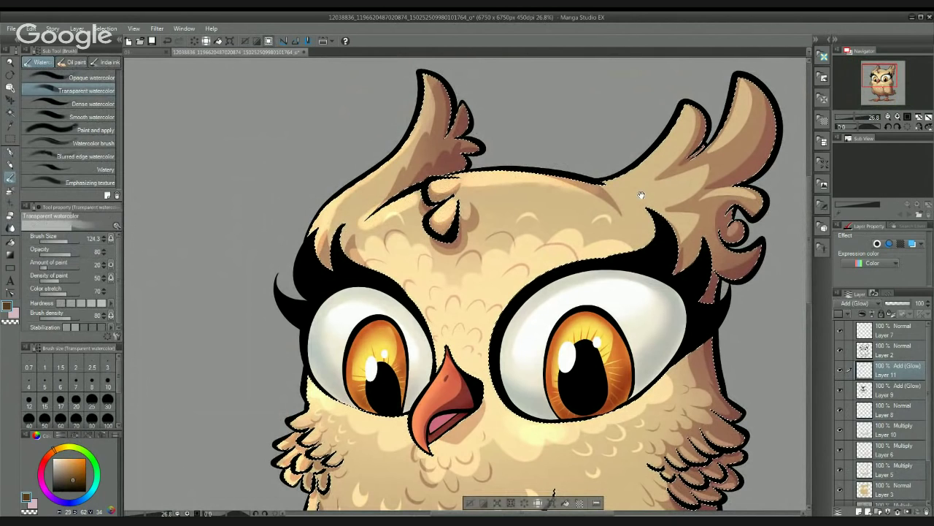
mouse_move(641, 194)
left_mouse_down()
mouse_move(495, 245)
mouse_move(587, 174)
mouse_move(584, 157)
mouse_move(535, 227)
mouse_move(602, 221)
left_mouse_up()
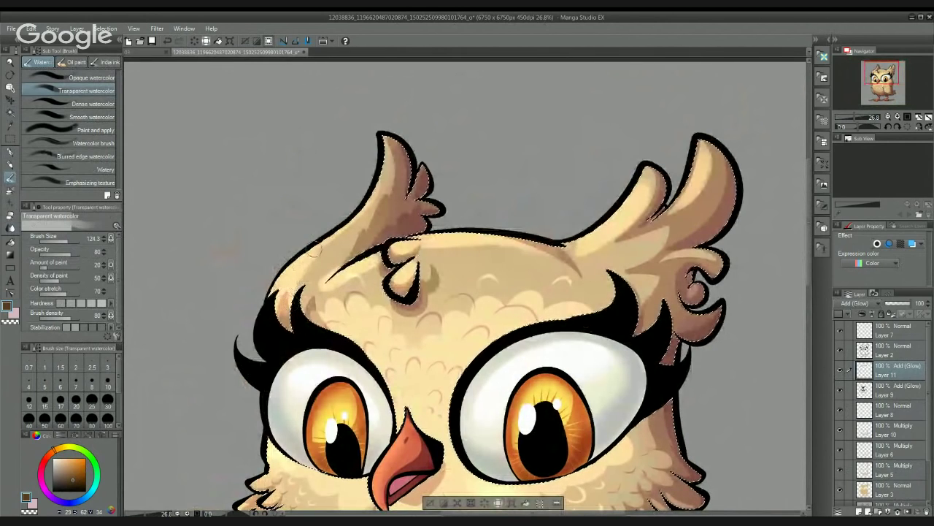
Step: Soften the glow highlights on the ear tufts and head with the Blur brush at size 227.5
key("j")
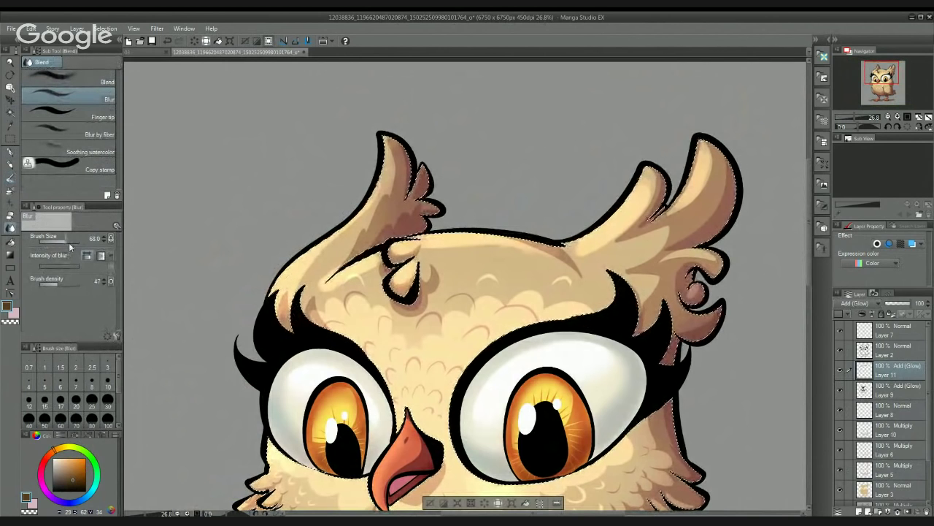
left_click_drag(65, 242, 71, 242)
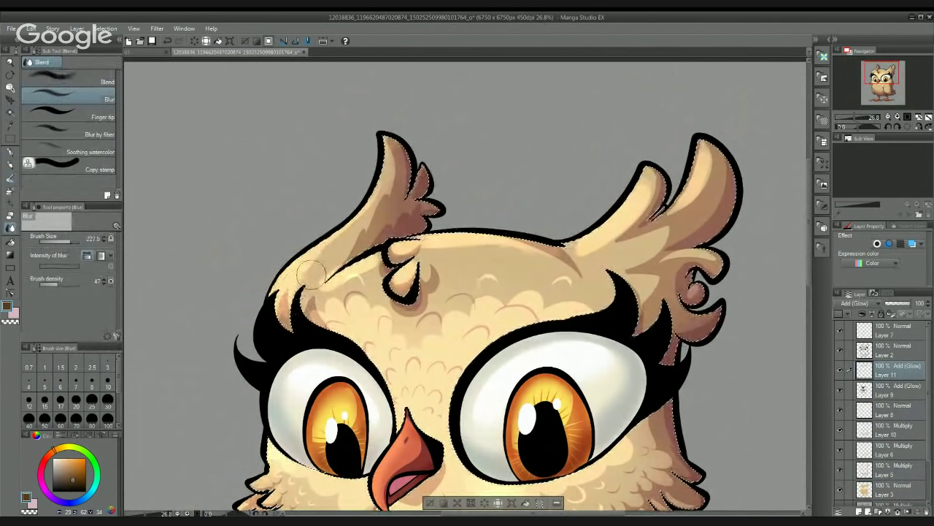
mouse_move(310, 276)
left_mouse_down()
mouse_move(374, 210)
mouse_move(383, 150)
mouse_move(406, 151)
left_mouse_up()
mouse_move(364, 235)
left_mouse_down()
mouse_move(332, 273)
mouse_move(360, 256)
mouse_move(388, 257)
mouse_move(355, 280)
left_mouse_up()
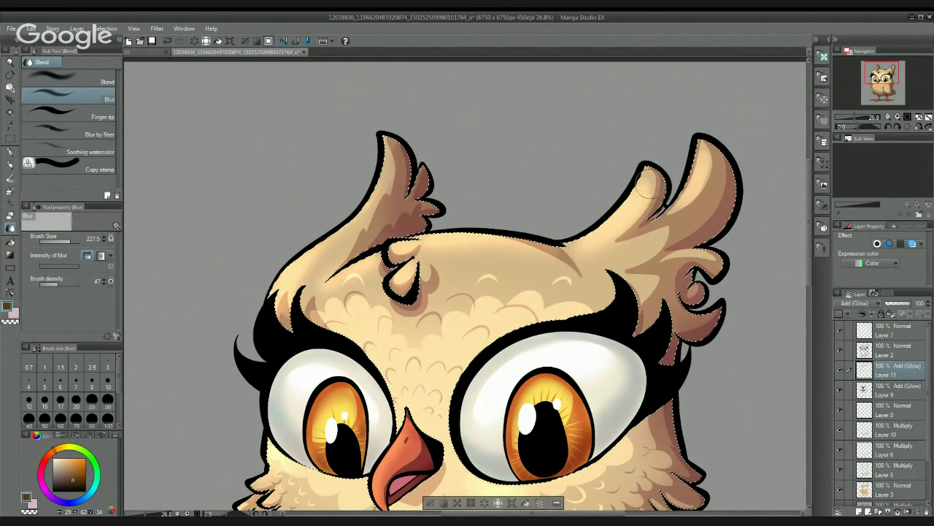
left_click_drag(698, 230, 647, 222)
mouse_move(603, 284)
left_mouse_down()
mouse_move(599, 252)
mouse_move(619, 221)
mouse_move(620, 182)
mouse_move(694, 161)
left_mouse_up()
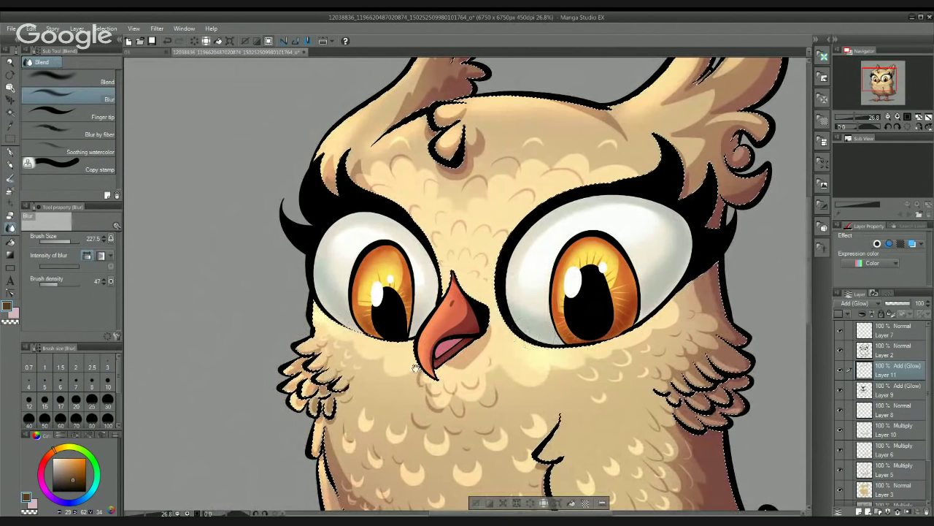
left_click_drag(416, 367, 488, 276)
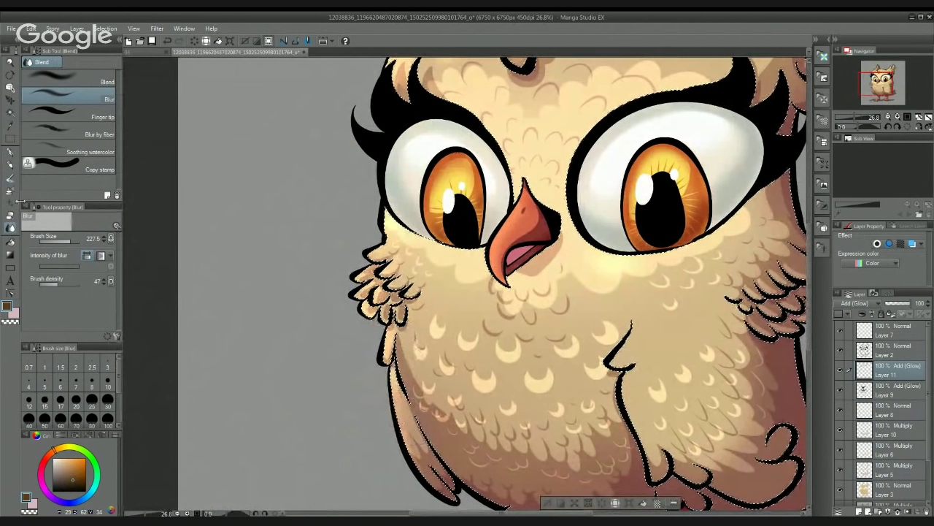
Step: Touch up the highlight on top of the owl's head with the Transparent watercolor brush and soften it with the Blur brush
left_click(10, 178)
left_click_drag(483, 272, 445, 245)
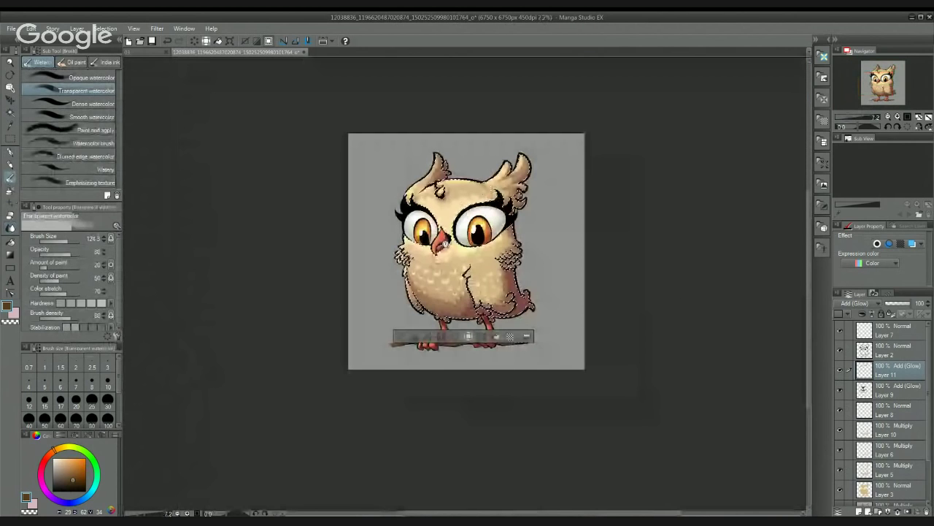
scroll(445, 241, "up", 1)
scroll(452, 185, "up", 1)
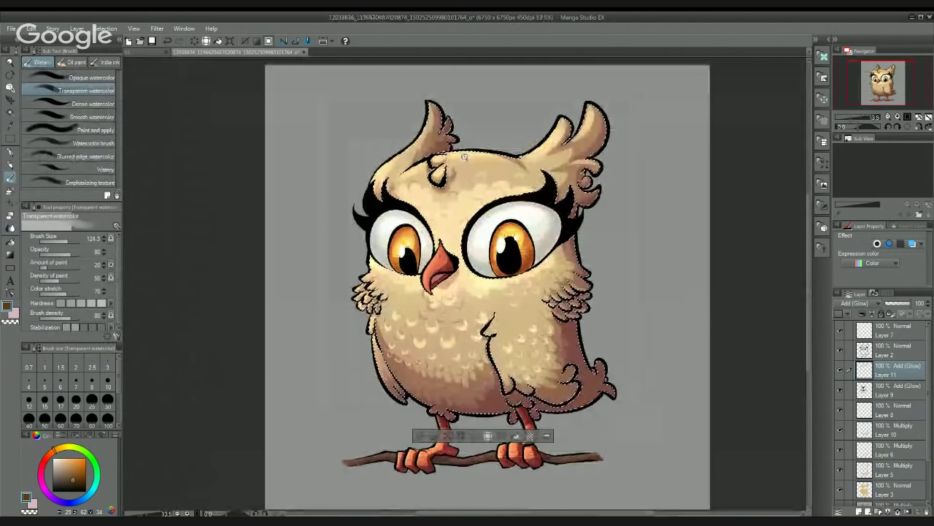
scroll(465, 155, "up", 1)
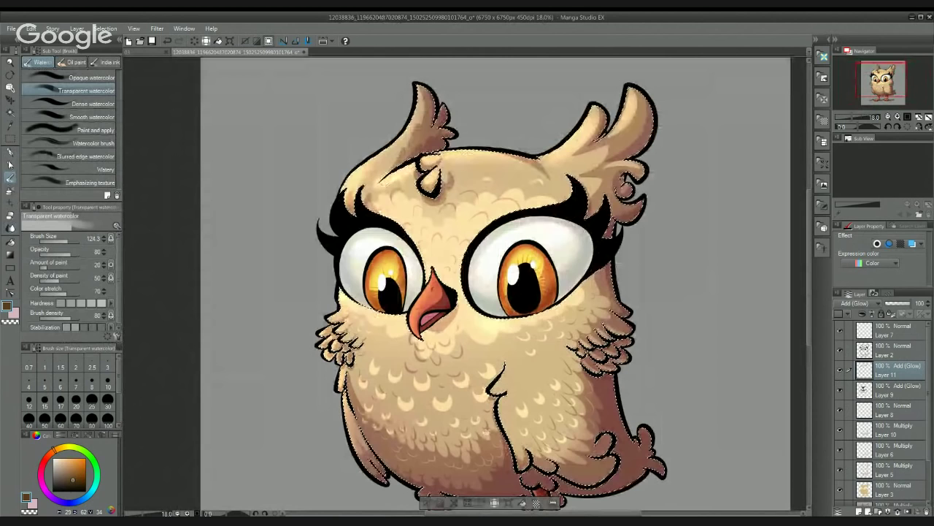
left_click(10, 228)
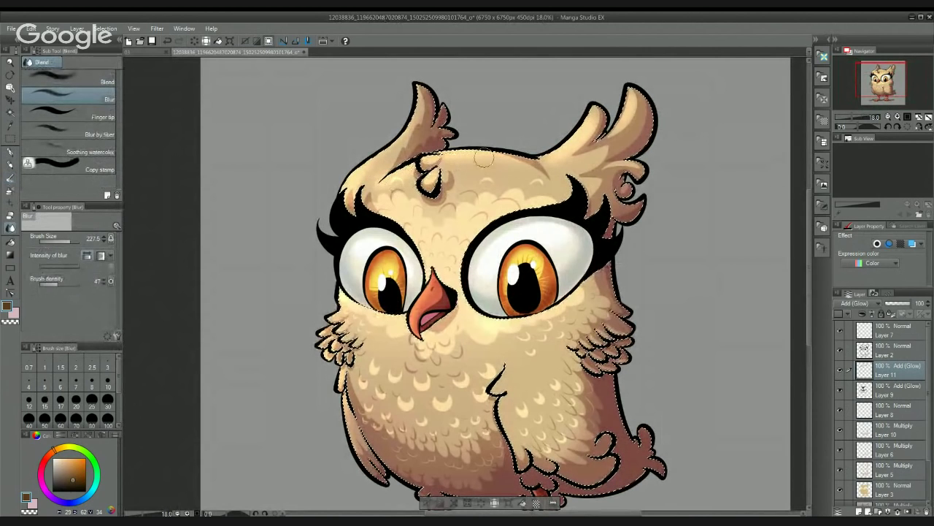
left_click_drag(504, 173, 476, 175)
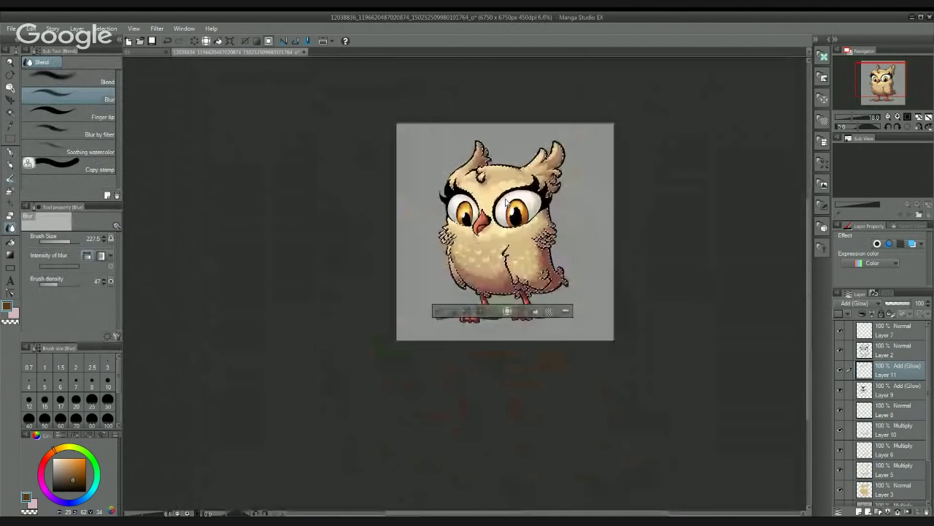
Step: Clear the selection around the owl's body and bring the whole illustration into view
key("ctrl+d")
left_click_drag(511, 246, 459, 254)
scroll(459, 254, "up", 1)
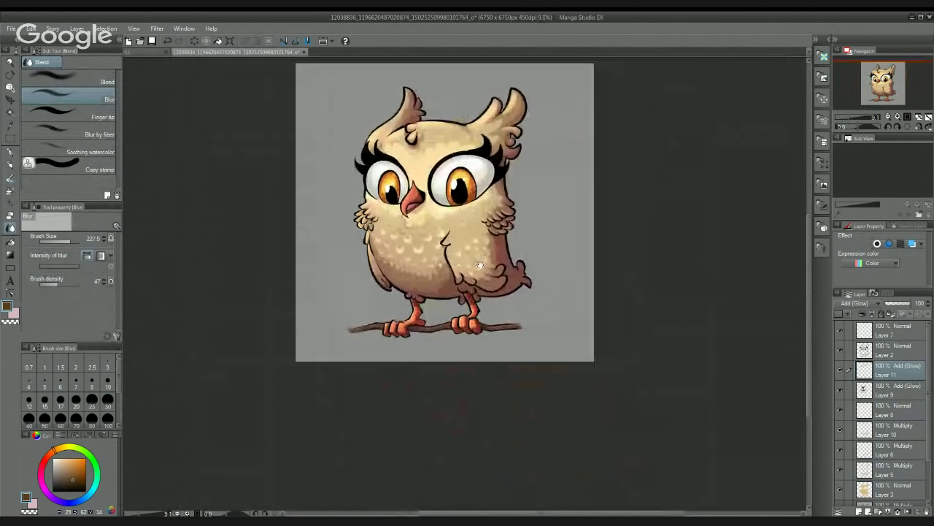
Step: Select the orange leg and beak areas from Layer 3 and paint glow highlights on the legs and feet on Layer 11 with the Transparent watercolor brush
key("ctrl+d")
left_click(864, 494)
key("w")
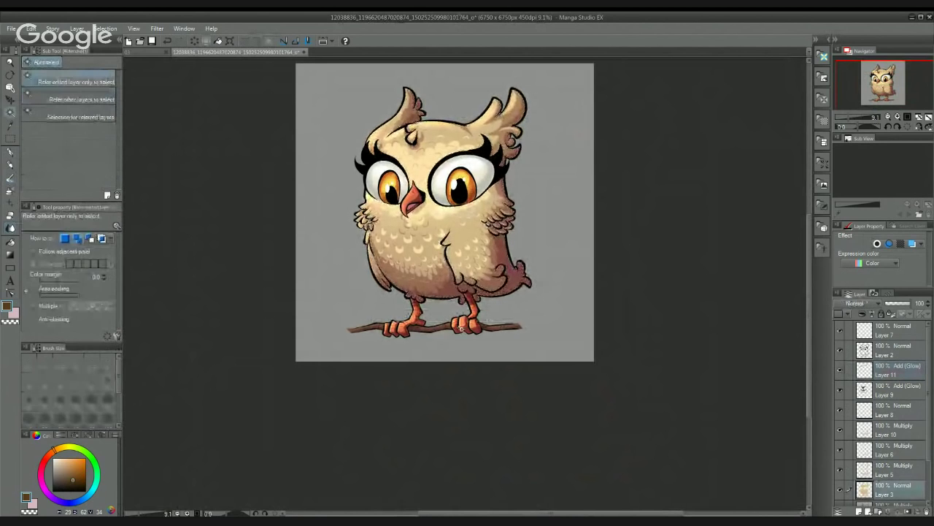
left_click(474, 319)
key("j")
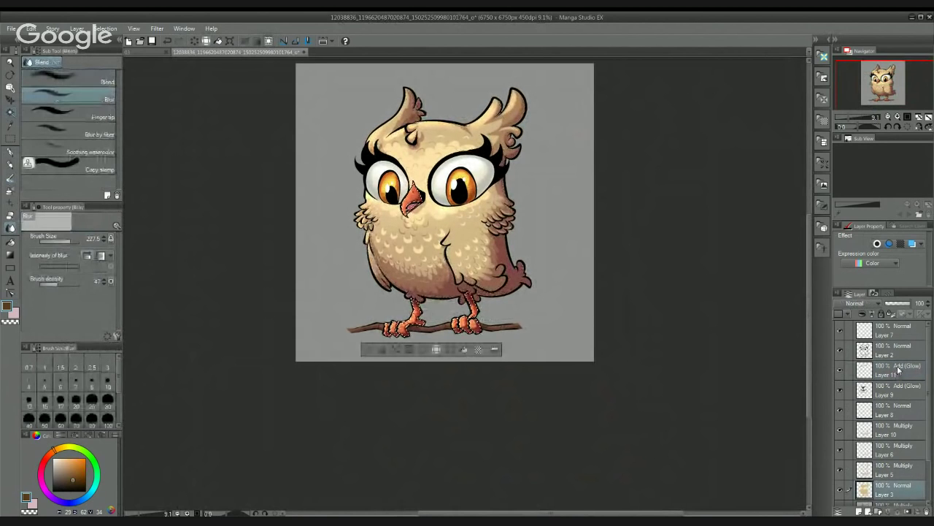
left_click(868, 370)
key("b")
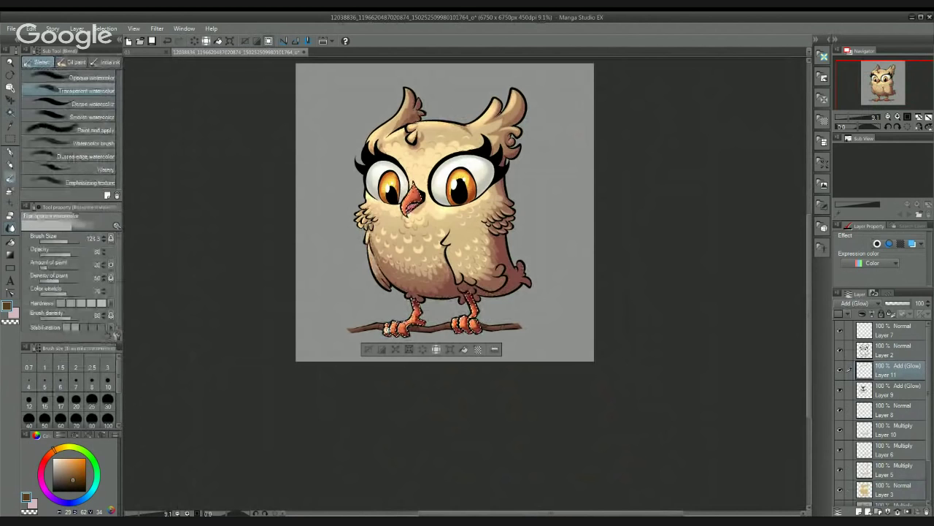
scroll(409, 321, "up", 5)
mouse_move(447, 302)
left_mouse_down()
mouse_move(454, 296)
mouse_move(394, 305)
left_mouse_up()
mouse_move(627, 285)
left_mouse_down()
mouse_move(578, 293)
mouse_move(626, 287)
mouse_move(615, 282)
left_mouse_up()
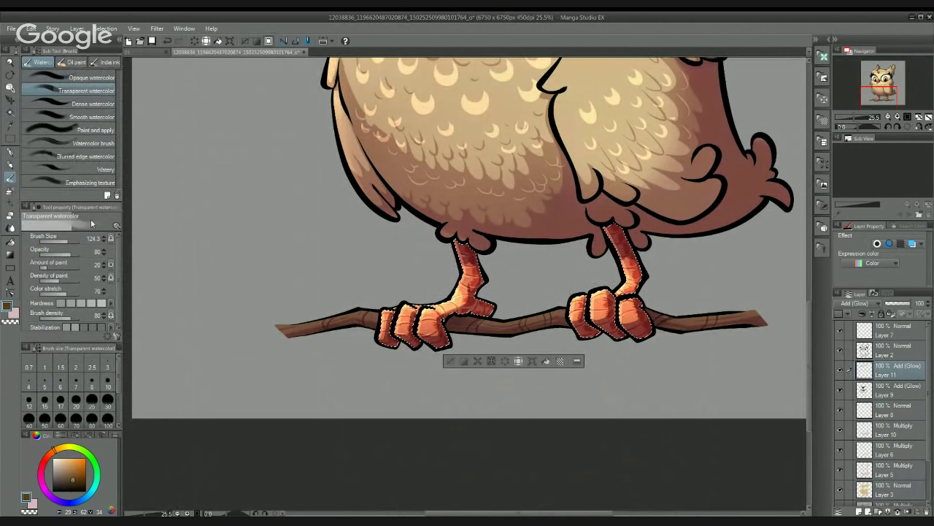
Step: Soften the glow highlights on both legs and feet with the Blur brush at size 227.5
key("j")
left_click_drag(469, 293, 403, 306)
mouse_move(573, 296)
left_mouse_down()
mouse_move(600, 306)
mouse_move(583, 300)
mouse_move(643, 283)
left_mouse_up()
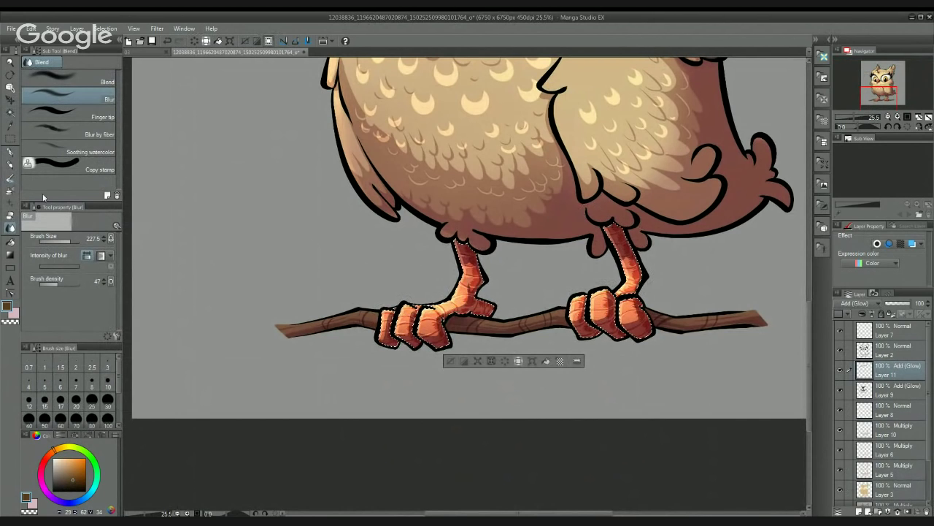
Step: Select the branch area from Layer 3 and paint glow highlights along its upper edge on Layer 11 with the Transparent watercolor brush
key("ctrl+d")
left_click(876, 490)
key("w")
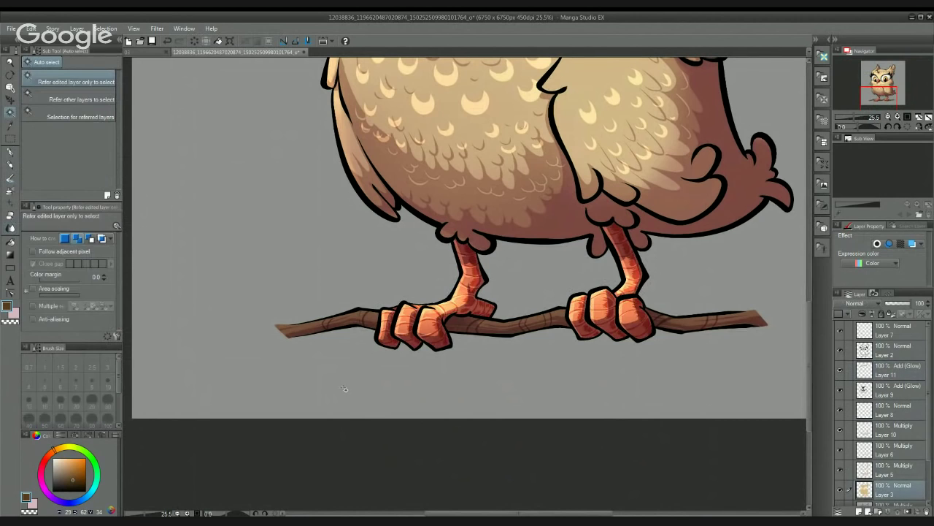
left_click(352, 320)
left_click(905, 372)
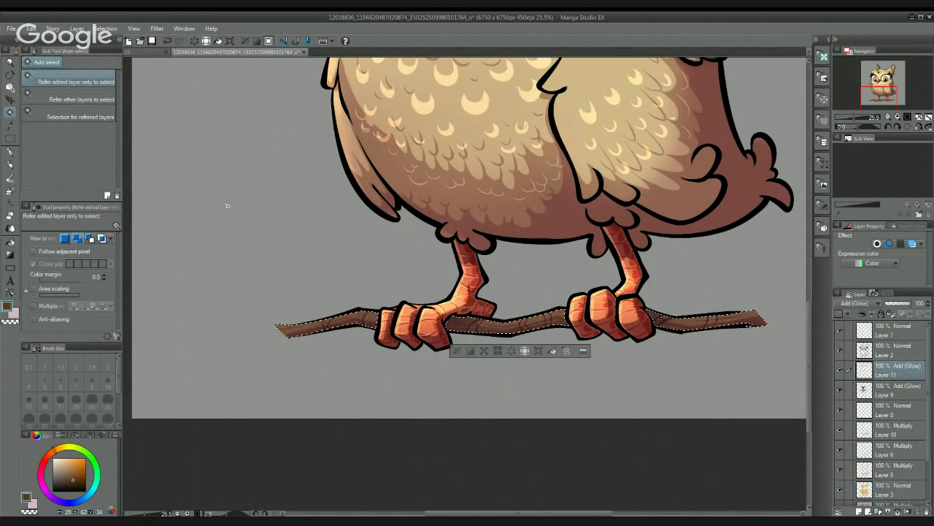
left_click(10, 178)
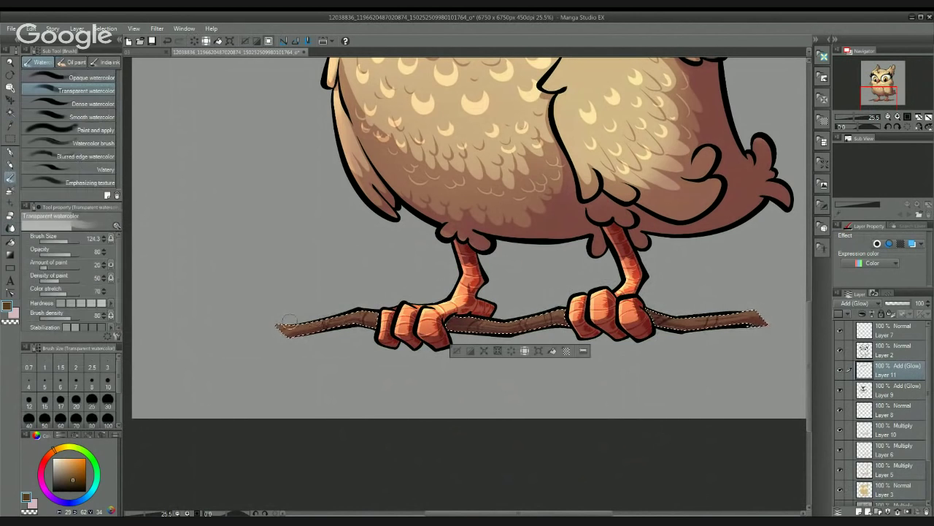
left_click_drag(314, 321, 361, 306)
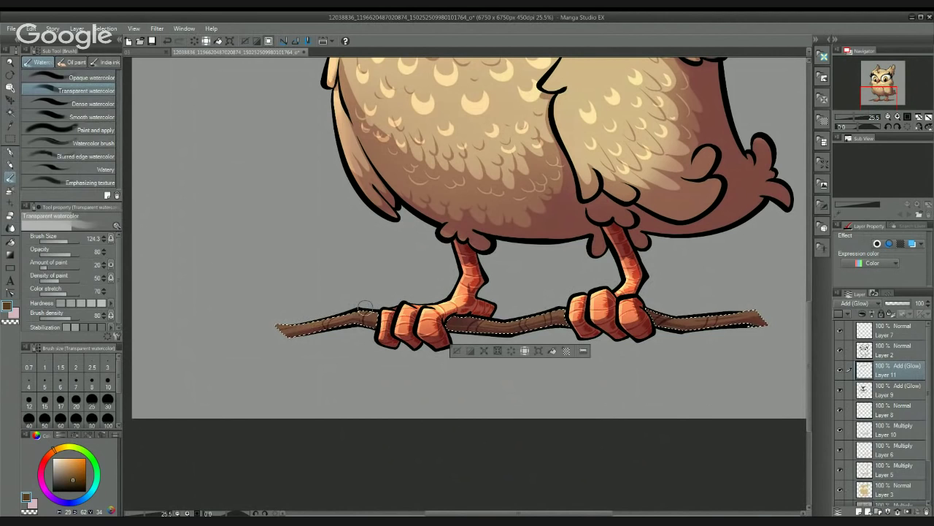
key("ctrl+z")
mouse_move(293, 326)
left_mouse_down()
mouse_move(365, 308)
mouse_move(284, 328)
mouse_move(483, 319)
mouse_move(375, 305)
mouse_move(292, 325)
mouse_move(358, 310)
mouse_move(285, 319)
mouse_move(323, 313)
left_mouse_up()
mouse_move(385, 305)
left_mouse_down()
mouse_move(495, 325)
mouse_move(486, 321)
mouse_move(540, 313)
left_mouse_up()
left_click_drag(600, 312, 474, 289)
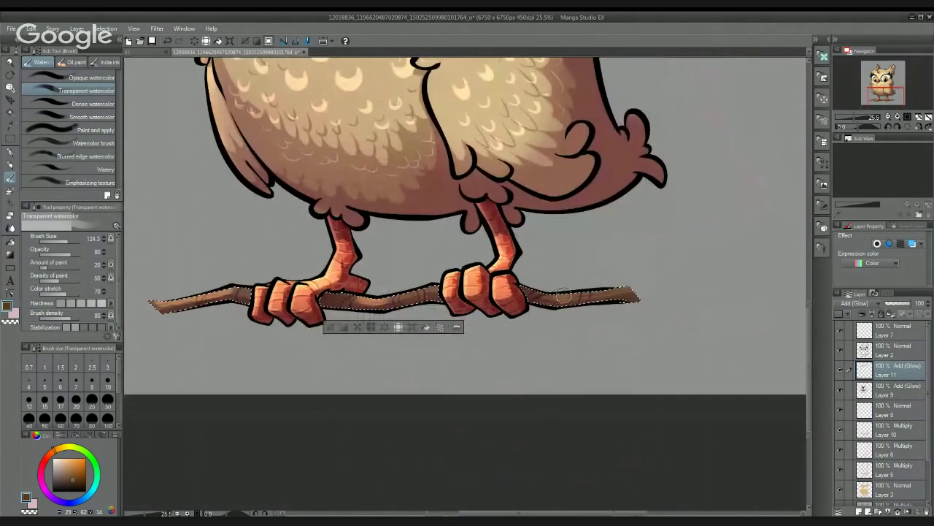
left_click_drag(566, 295, 598, 285)
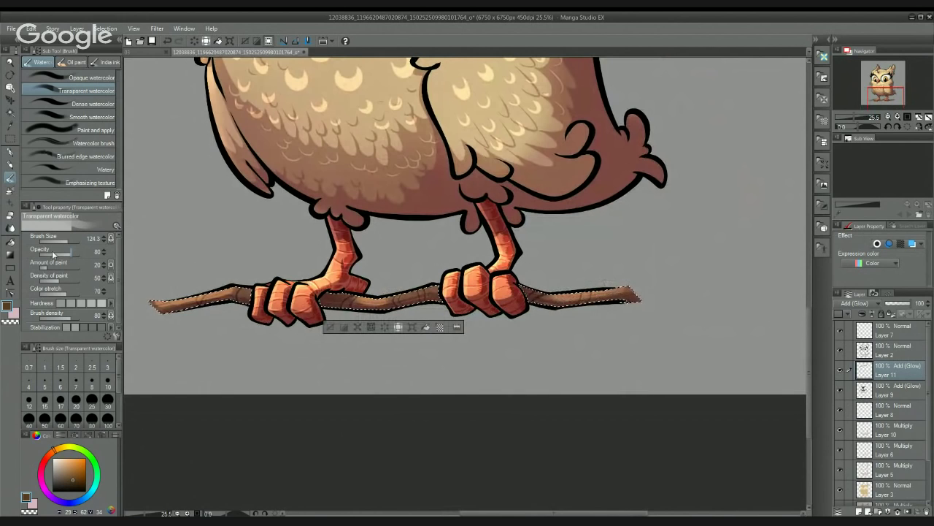
Step: Soften the glow highlights along the branch with the Blur brush, and clear the selection
left_click(10, 229)
left_click_drag(236, 291, 164, 310)
left_click_drag(361, 297, 406, 297)
mouse_move(531, 296)
left_mouse_down()
mouse_move(620, 287)
mouse_move(537, 302)
mouse_move(580, 310)
mouse_move(616, 295)
left_mouse_up()
key("ctrl+d")
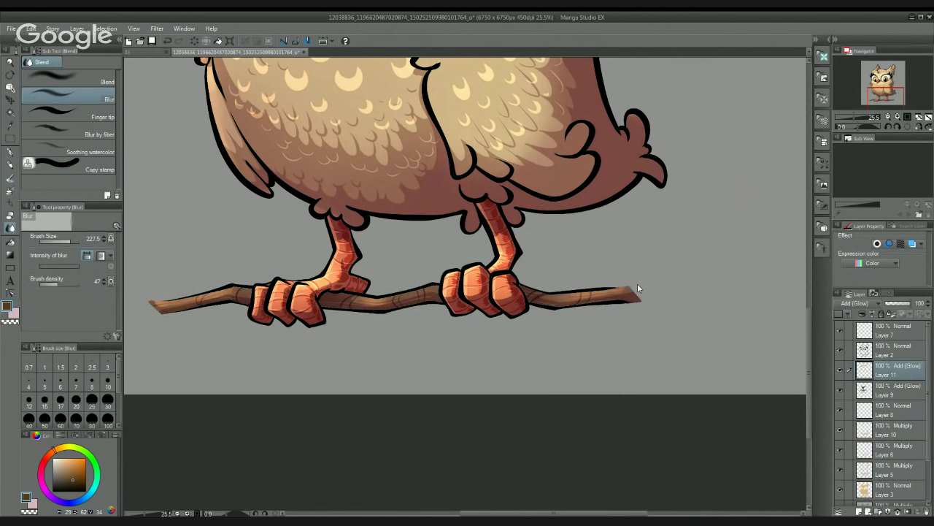
Step: Add a new Normal layer between the hidden sketch layer and the flat color Layer 3
left_click_drag(648, 228, 560, 288)
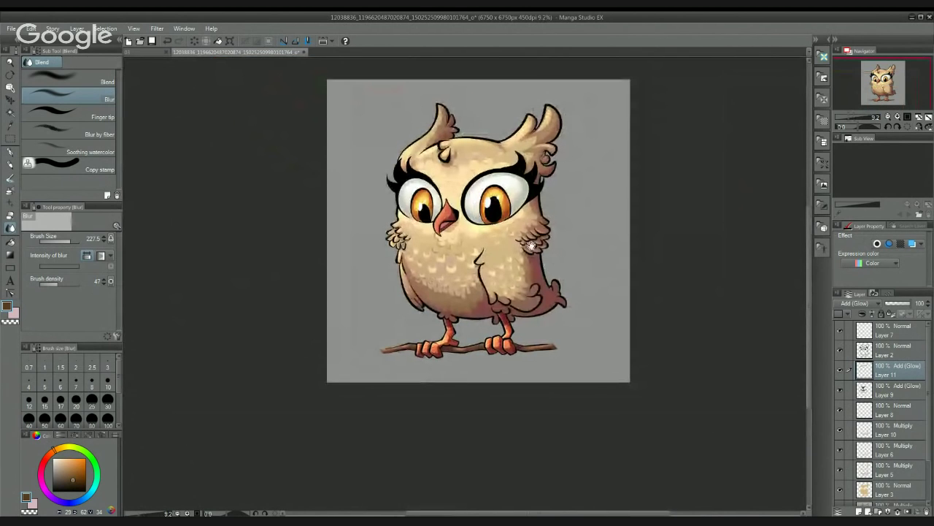
left_click_drag(533, 246, 567, 238)
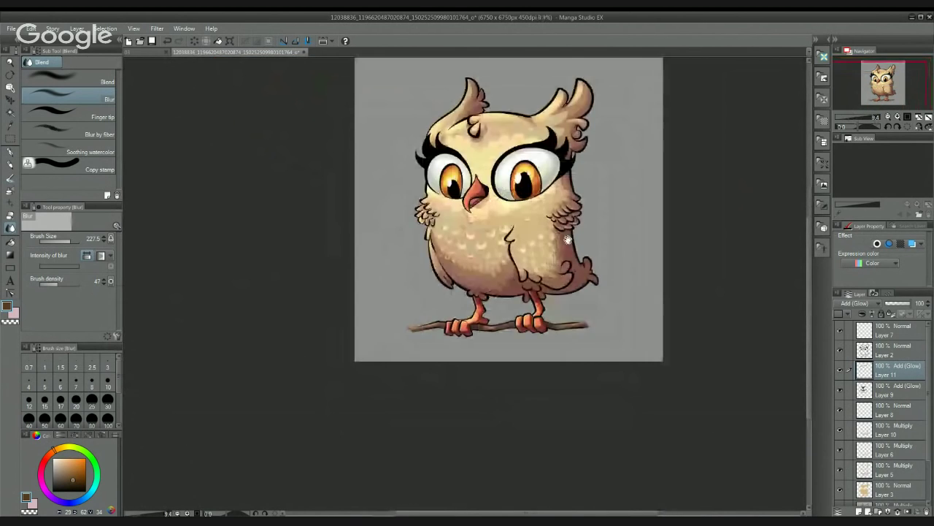
left_click_drag(597, 81, 571, 121)
mouse_move(620, 332)
left_mouse_down()
mouse_move(614, 319)
mouse_move(624, 336)
left_mouse_up()
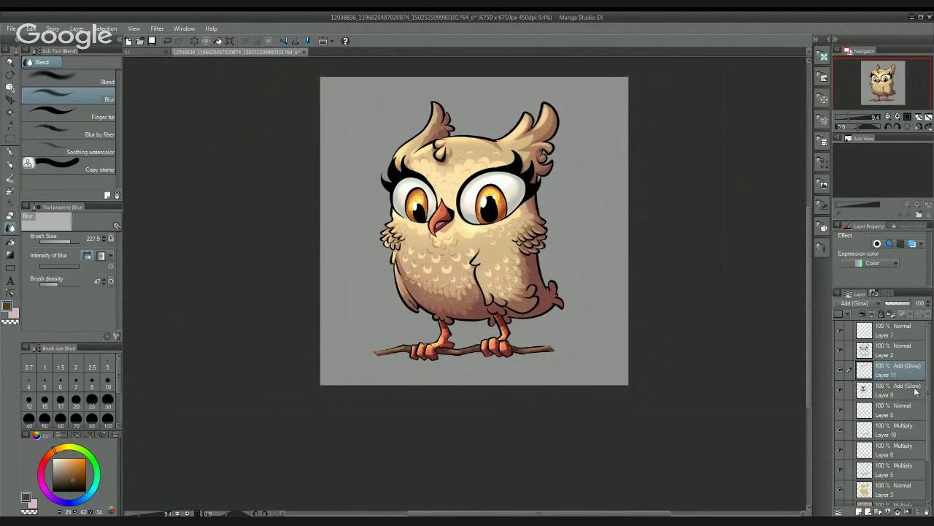
scroll(912, 409, "down", 3)
left_click(895, 462)
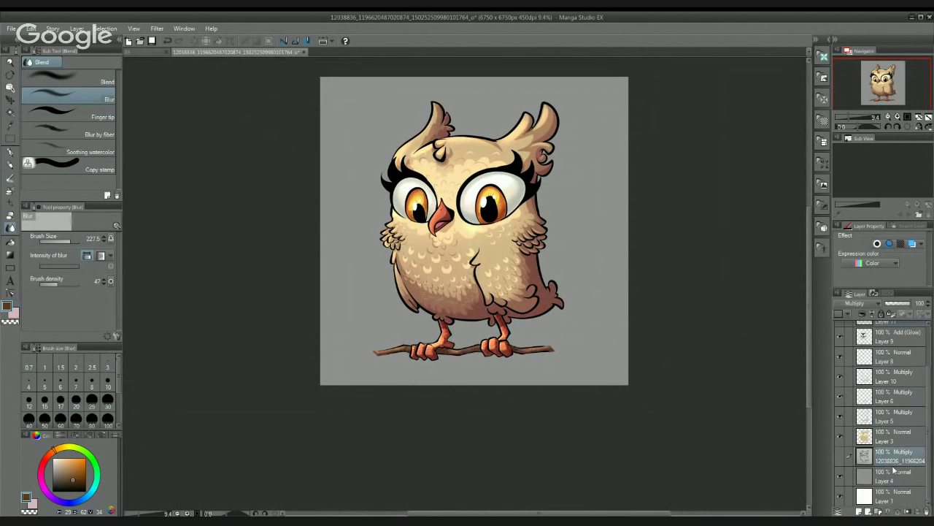
left_click(862, 512)
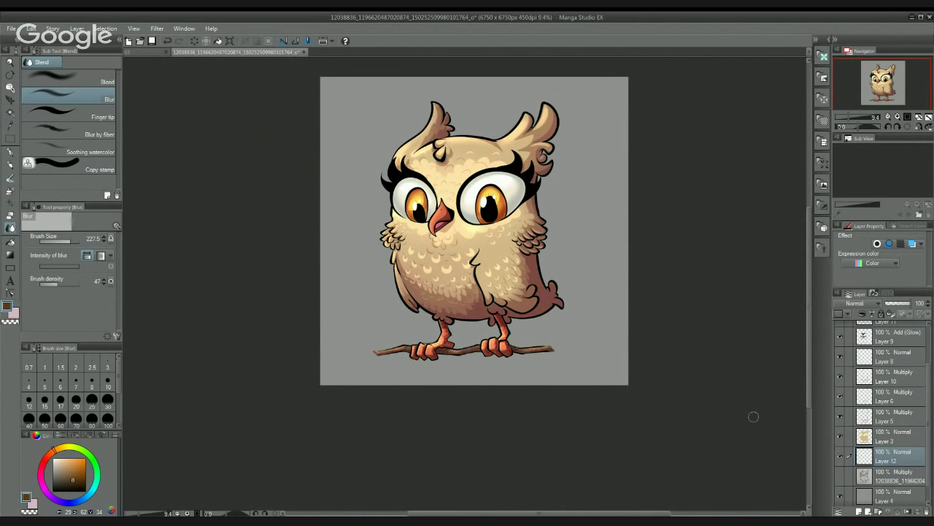
Step: Try a leaf shape at the branch's left end, outlined with the Mapping pen in muted green and filled with the same color
left_click(10, 152)
left_click(95, 462)
left_click(68, 468)
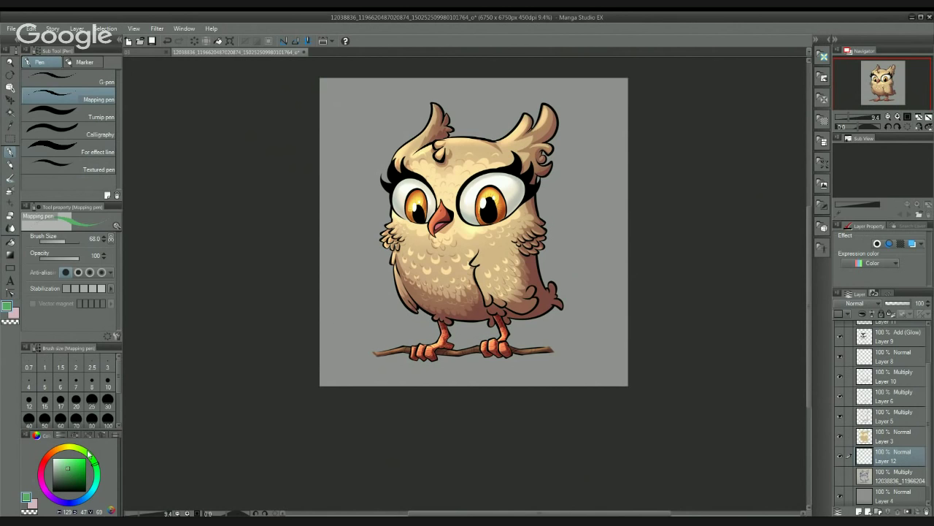
scroll(392, 277, "up", 3)
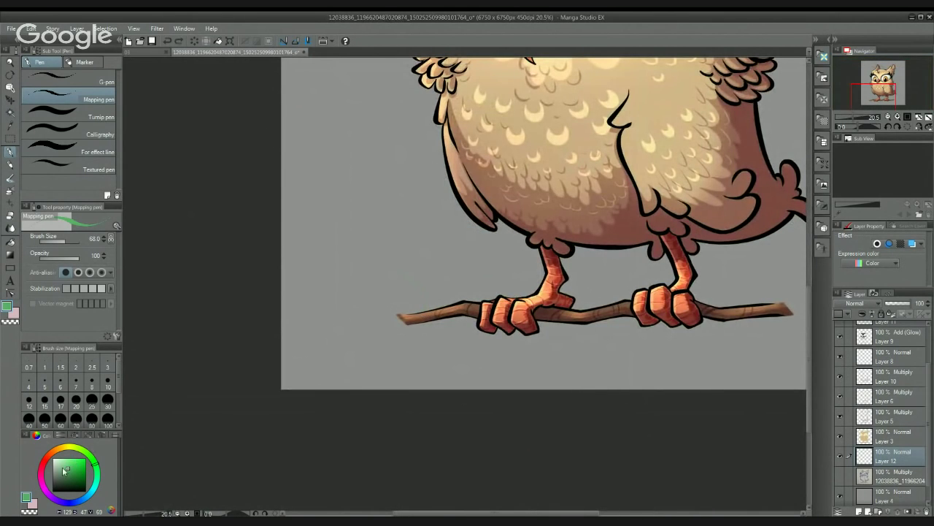
left_click(63, 470)
left_click_drag(454, 313, 386, 276)
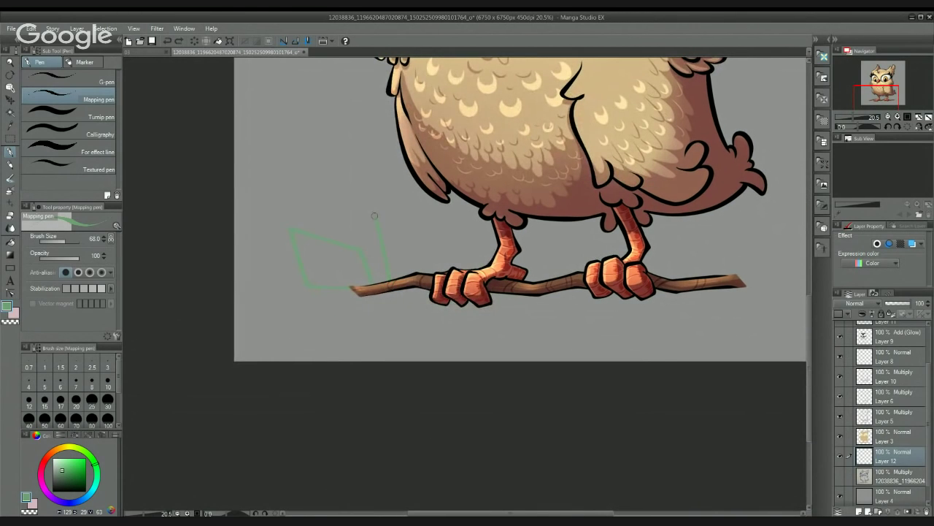
left_click(11, 241)
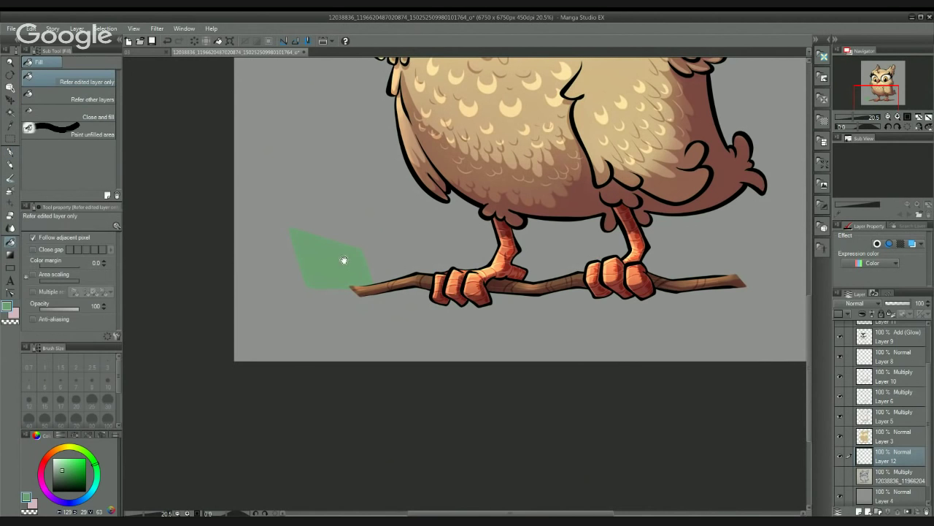
left_click_drag(343, 260, 313, 263)
key("p")
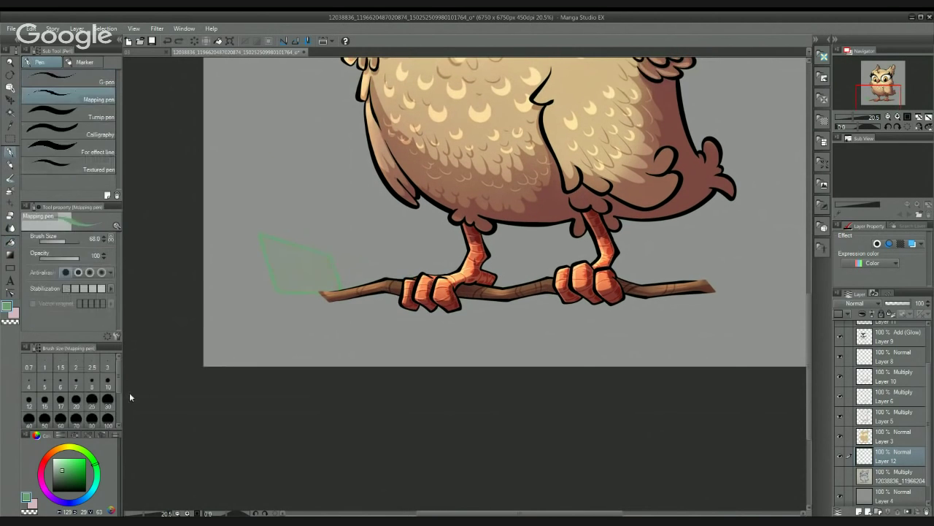
Step: Change the drawing color to a brighter yellow-green with hue 95, saturation 53 and value 76
left_click(71, 467)
left_click_drag(95, 470, 84, 452)
left_click(70, 465)
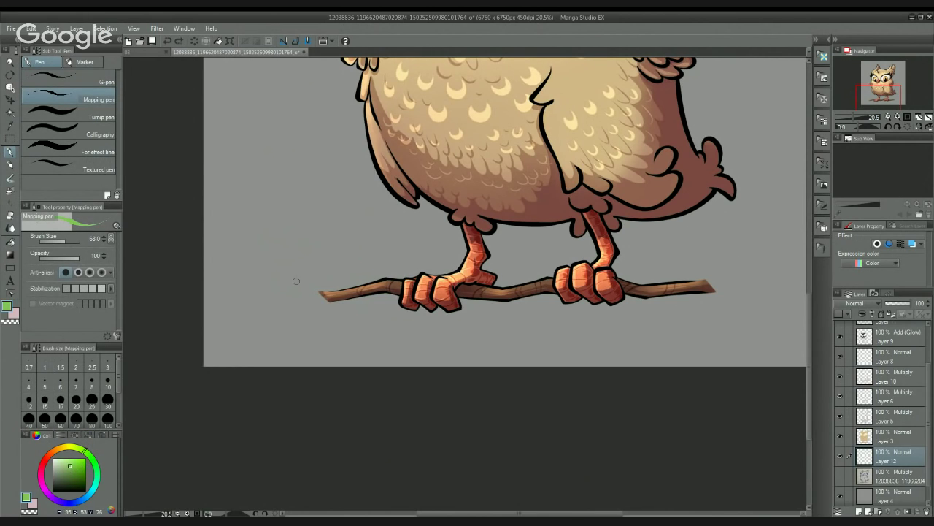
Step: Try a yellow-green leaf outline rising from the branch's left end with the Mapping pen
scroll(334, 309, "up", 2)
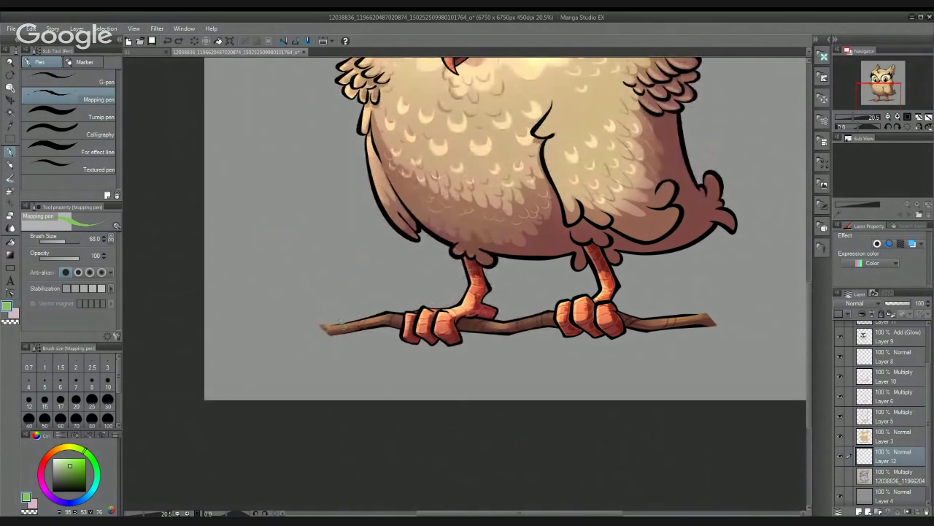
mouse_move(340, 321)
left_mouse_down()
mouse_move(303, 279)
mouse_move(348, 254)
mouse_move(360, 262)
mouse_move(375, 321)
left_mouse_up()
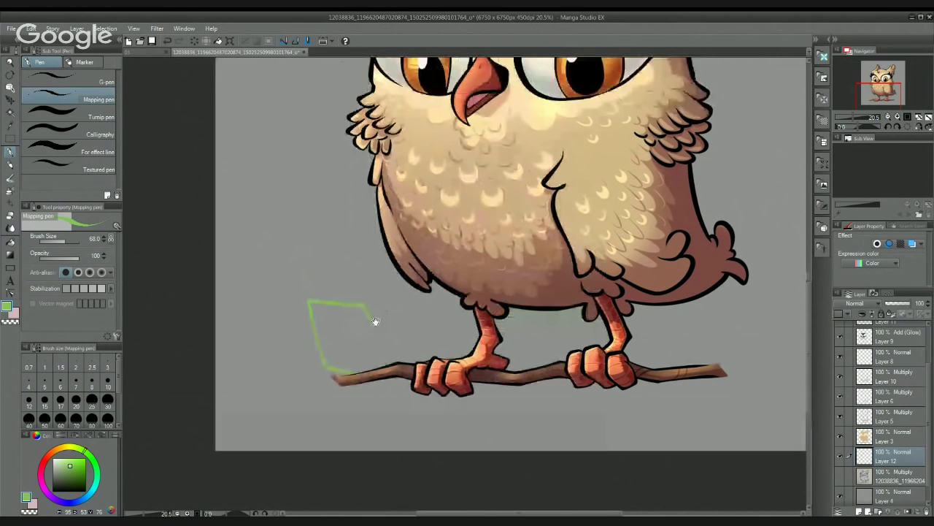
left_click_drag(383, 284, 394, 291)
scroll(395, 290, "up", 2)
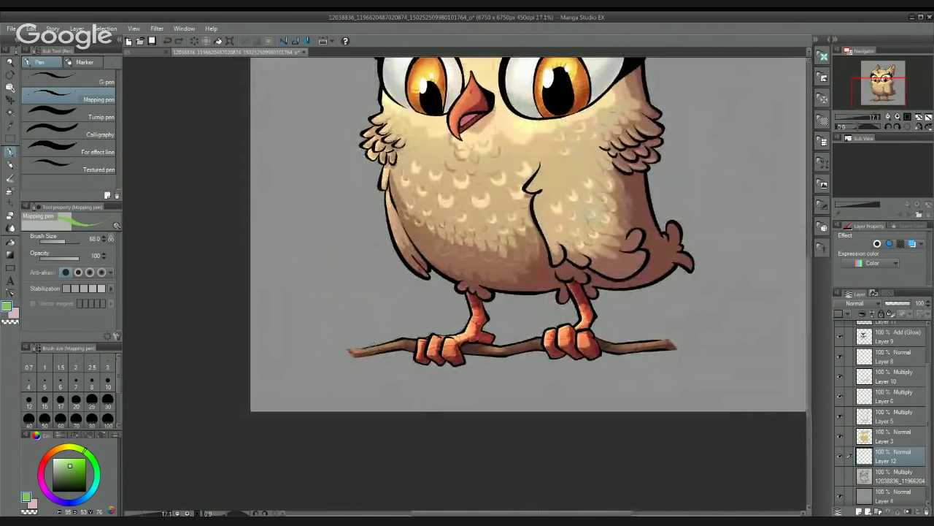
left_click_drag(372, 346, 338, 344)
key("ctrl+z")
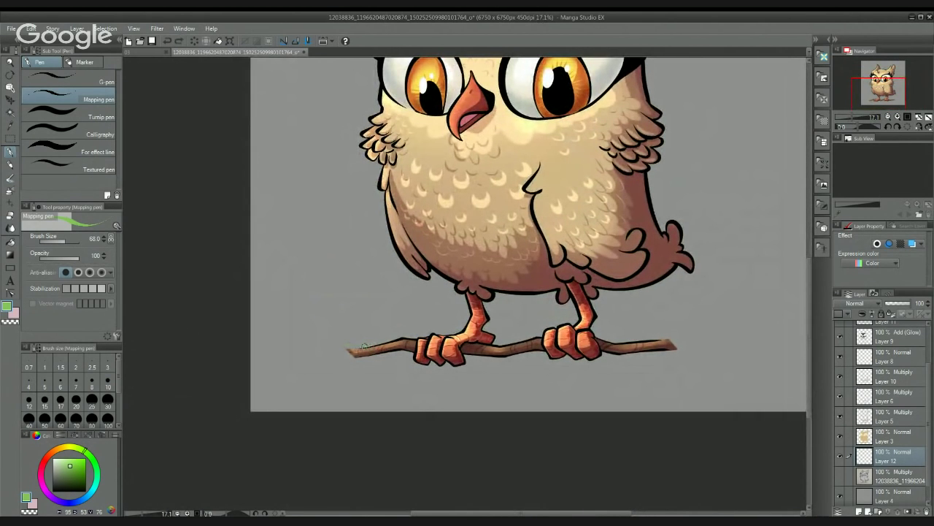
Step: Outline a jagged leaf clump on the owl's left side, from the branch end up to the cheek feathers, with the Mapping pen
left_click_drag(351, 318, 342, 314)
mouse_move(320, 251)
left_mouse_down()
mouse_move(308, 211)
mouse_move(345, 205)
left_mouse_up()
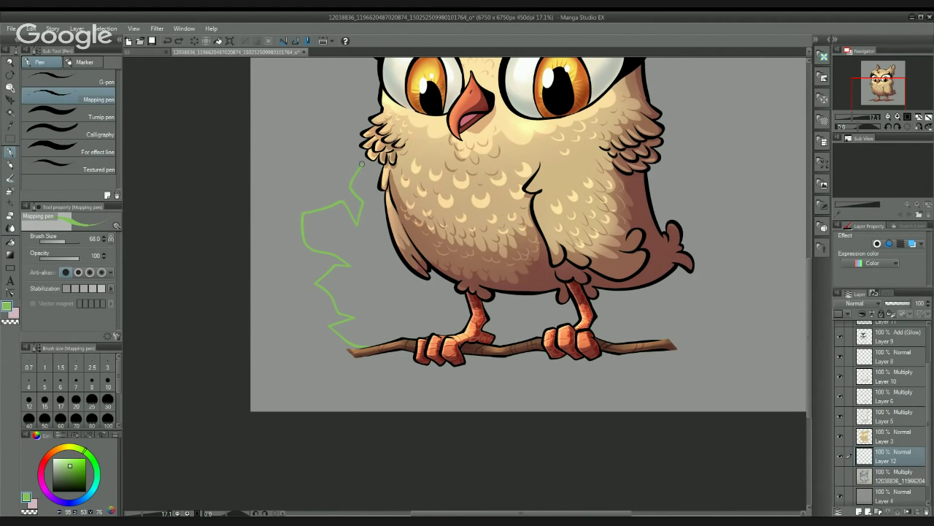
mouse_move(361, 165)
left_mouse_down()
mouse_move(374, 153)
mouse_move(345, 250)
mouse_move(238, 237)
left_mouse_up()
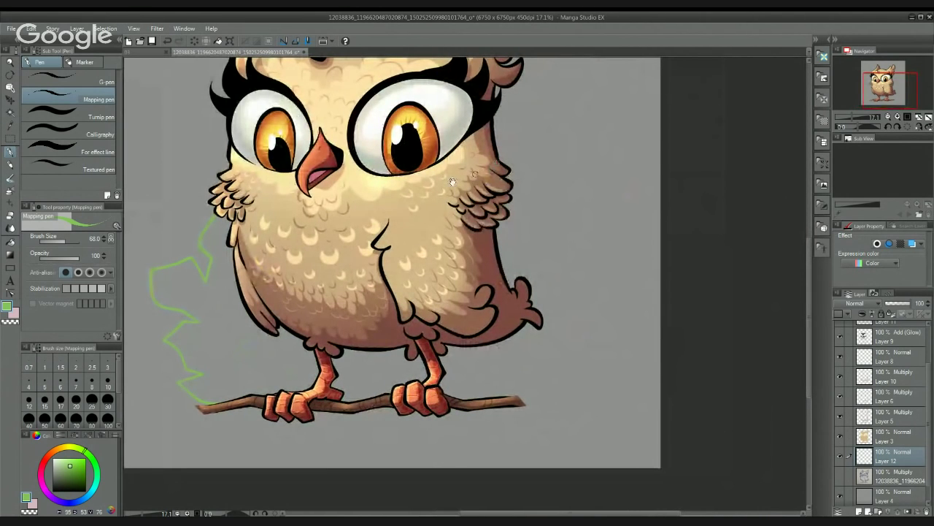
Step: Outline a matching leaf clump on the owl's right side, from the cheek feathers past the tail down to the branch end
left_click_drag(454, 182, 520, 181)
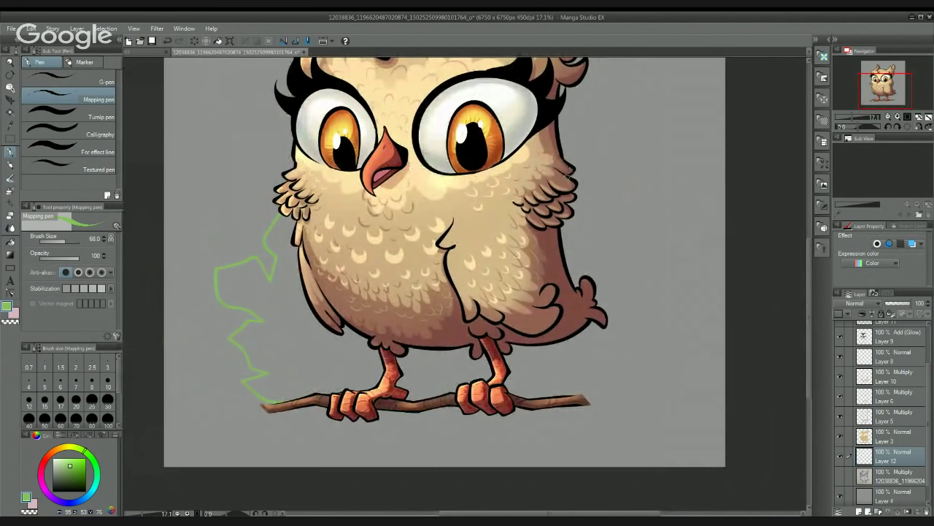
left_click_drag(577, 169, 598, 162)
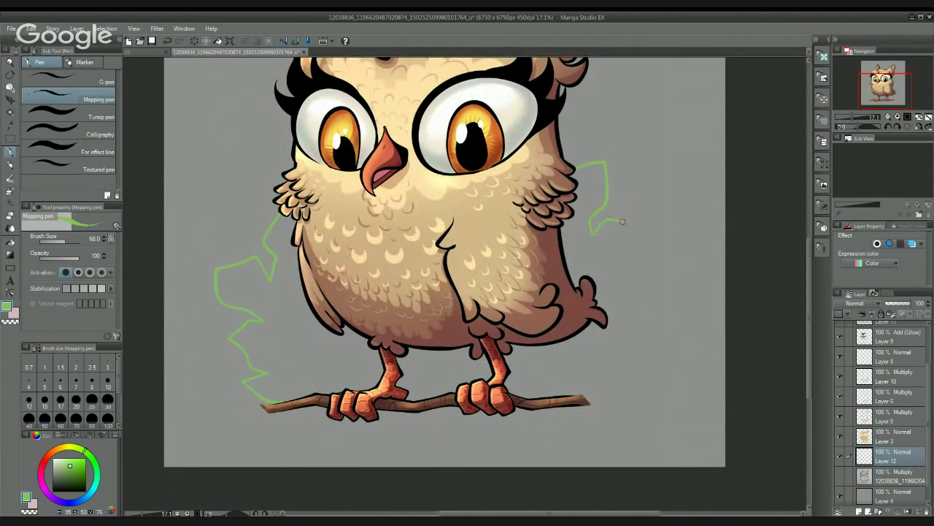
mouse_move(622, 221)
left_mouse_down()
mouse_move(665, 231)
mouse_move(633, 289)
left_mouse_up()
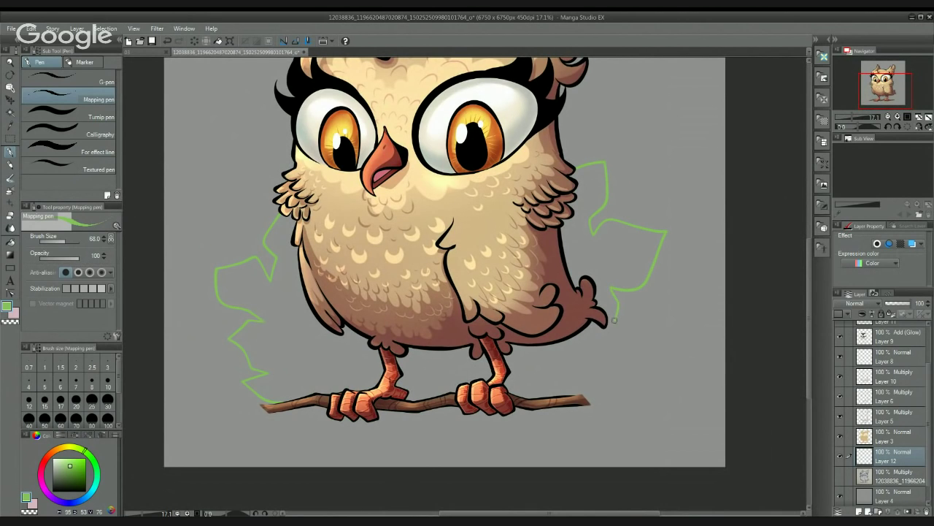
mouse_move(614, 319)
left_mouse_down()
mouse_move(533, 274)
mouse_move(518, 249)
left_mouse_up()
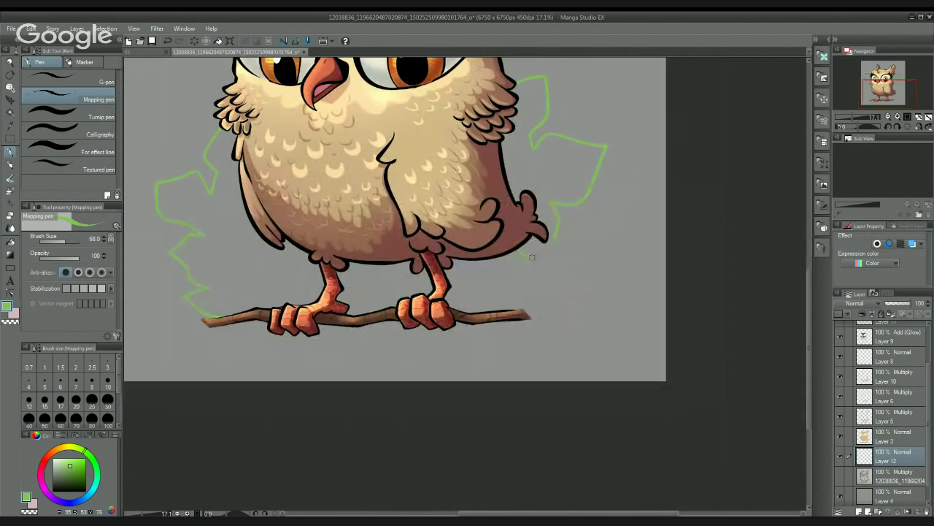
key("ctrl+z")
mouse_move(500, 281)
left_mouse_down()
mouse_move(570, 266)
mouse_move(540, 299)
left_mouse_up()
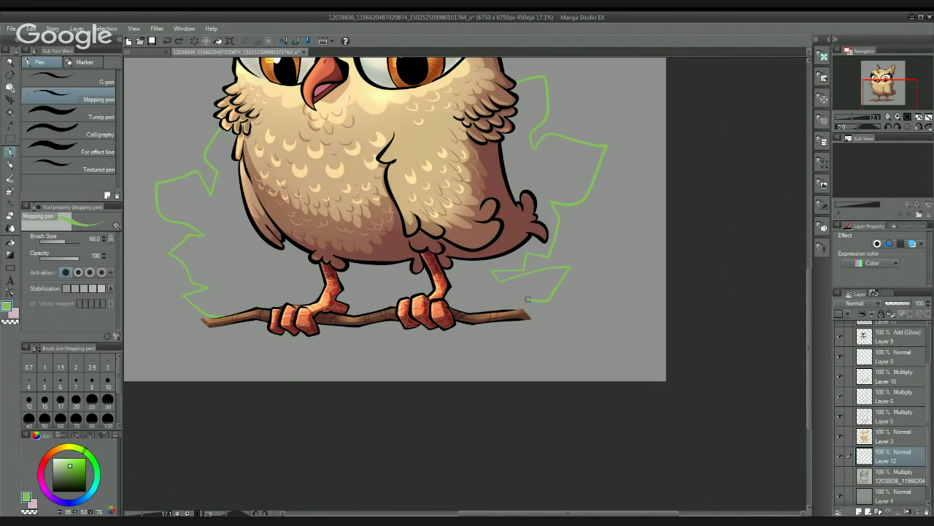
Step: Draw two pointed leaves on the right-hand clump with the Mapping pen, one on its top edge and one on its outer side
mouse_move(558, 145)
left_mouse_down()
mouse_move(501, 248)
mouse_move(526, 196)
mouse_move(537, 243)
mouse_move(497, 199)
left_mouse_up()
scroll(501, 248, "up", 2)
mouse_move(482, 260)
left_mouse_down()
mouse_move(506, 275)
mouse_move(536, 272)
left_mouse_up()
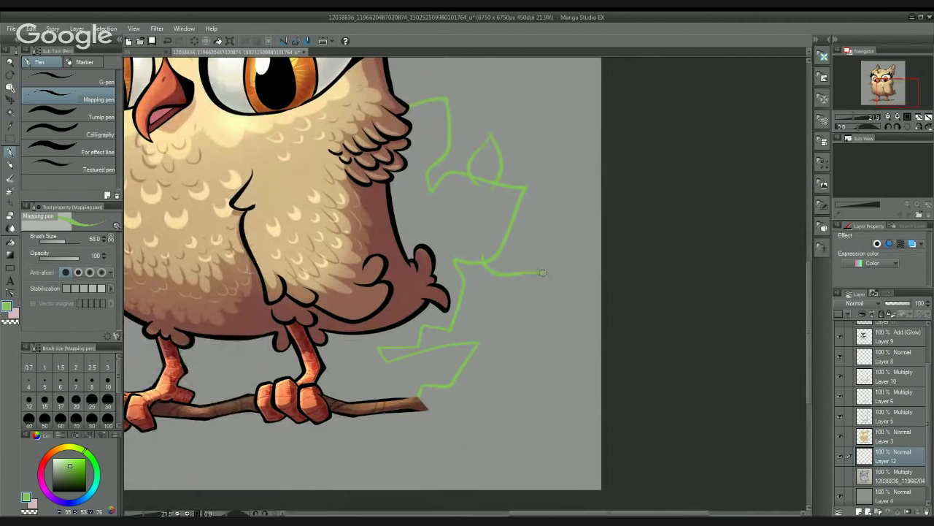
left_click_drag(448, 292, 514, 201)
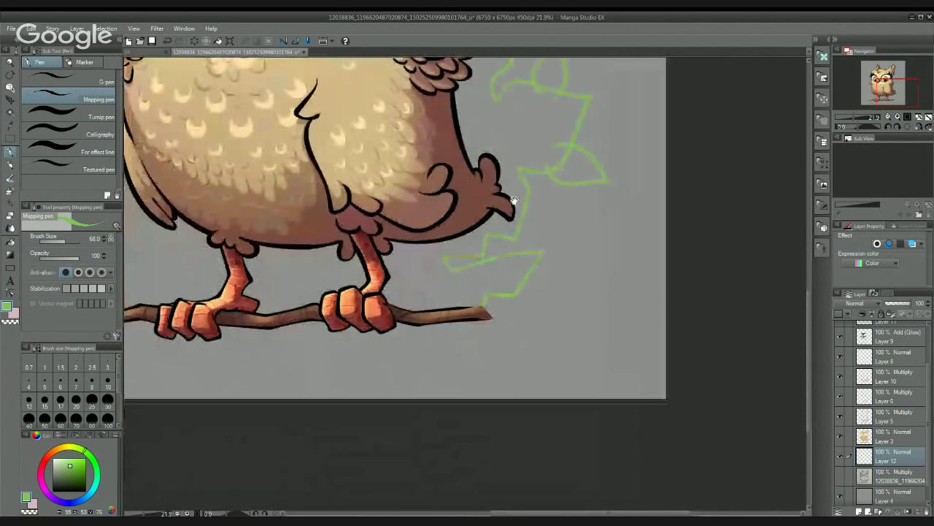
Step: Draw pointed leaves along the left-hand clump's outer edge, from beside the cheek feathers down towards the branch
left_click_drag(179, 262, 388, 275)
mouse_move(251, 195)
left_mouse_down()
mouse_move(359, 239)
mouse_move(376, 275)
left_mouse_up()
mouse_move(352, 271)
left_mouse_down()
mouse_move(315, 305)
mouse_move(375, 282)
mouse_move(372, 237)
left_mouse_up()
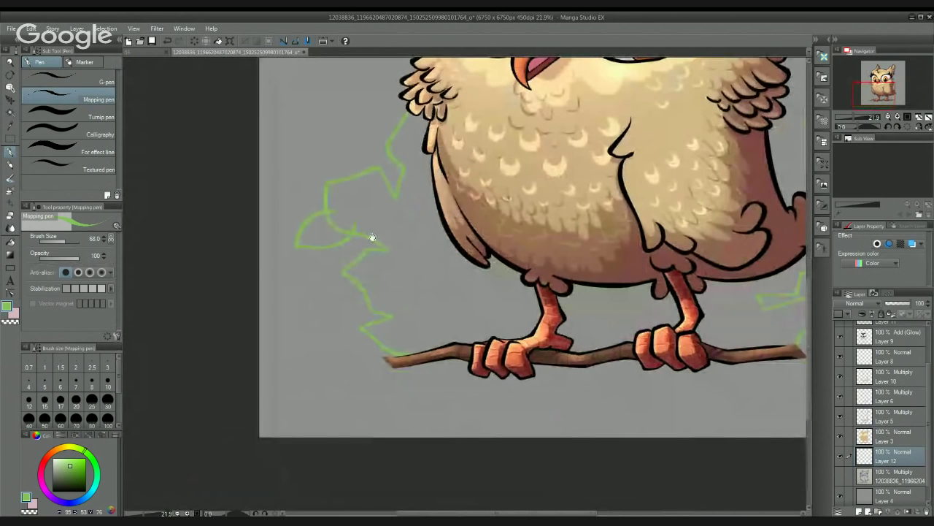
scroll(372, 237, "up", 3)
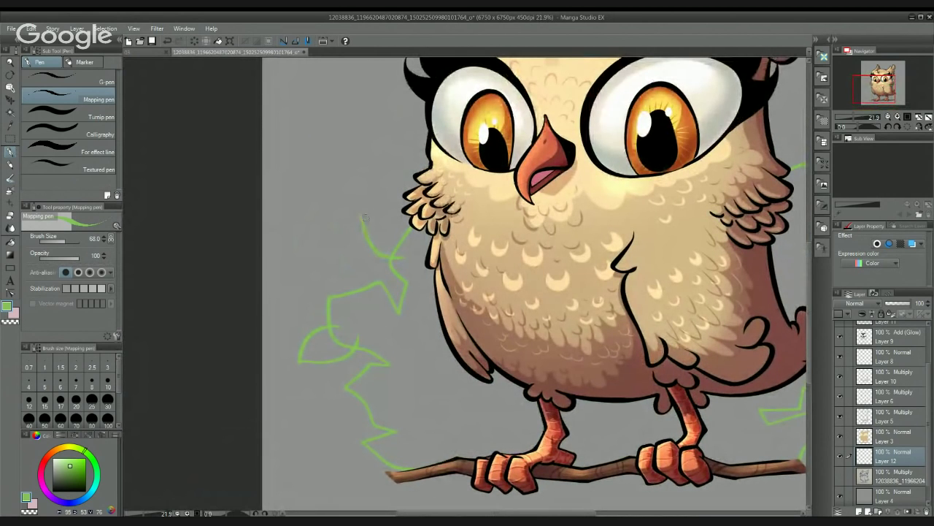
left_click_drag(361, 219, 410, 231)
mouse_move(379, 307)
left_mouse_down()
mouse_move(368, 272)
mouse_move(371, 317)
left_mouse_up()
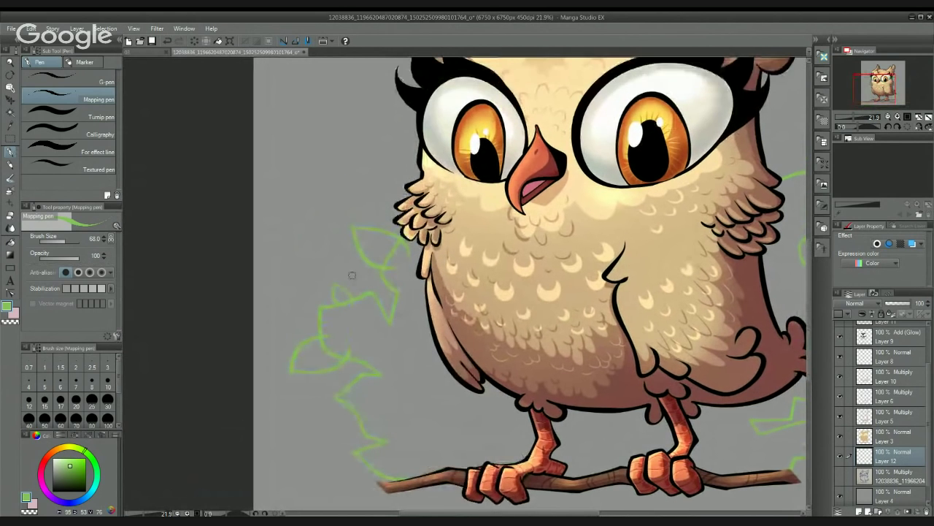
scroll(350, 306, "up", 2)
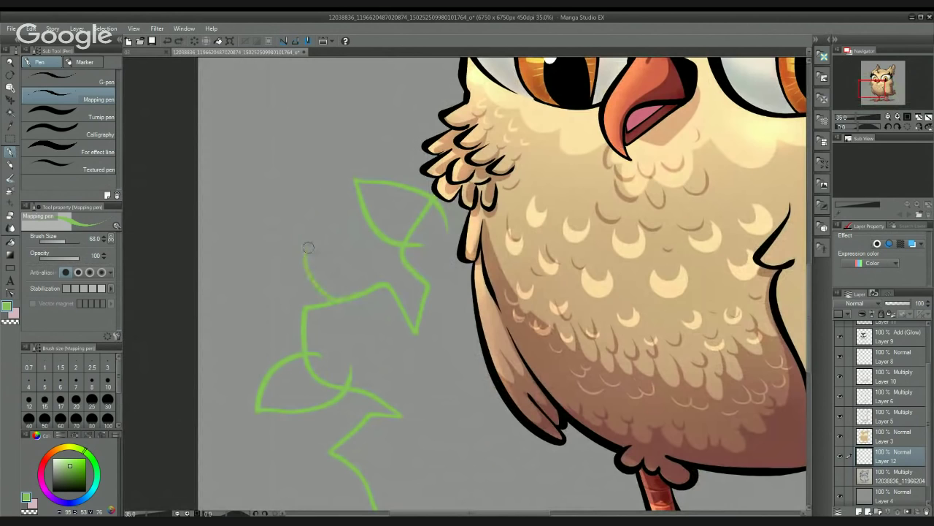
mouse_move(322, 291)
left_mouse_down()
mouse_move(296, 247)
mouse_move(335, 254)
mouse_move(349, 291)
left_mouse_up()
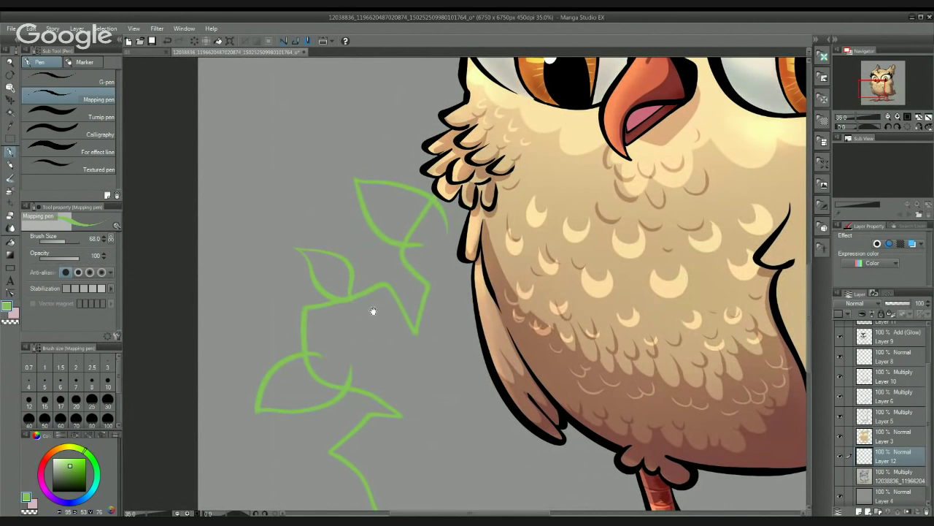
scroll(358, 230, "down", 4)
mouse_move(349, 332)
left_mouse_down()
mouse_move(306, 356)
mouse_move(288, 386)
mouse_move(325, 374)
mouse_move(343, 336)
mouse_move(353, 334)
mouse_move(294, 273)
left_mouse_up()
Step: Draw two pointed leaves on the lower part of the right-hand clump, just above the branch end
scroll(379, 338, "down", 5)
scroll(522, 332, "up", 2)
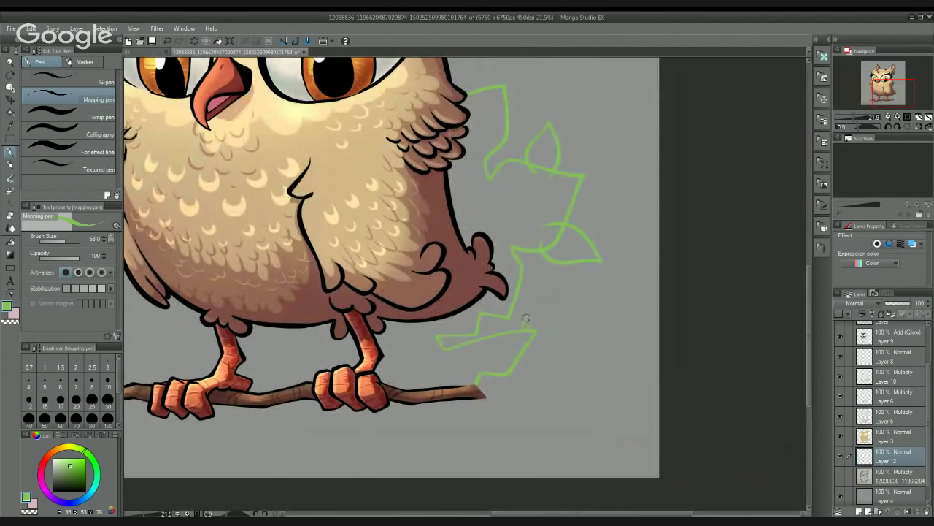
mouse_move(556, 319)
left_mouse_down()
mouse_move(538, 330)
mouse_move(503, 266)
mouse_move(519, 296)
mouse_move(533, 289)
left_mouse_up()
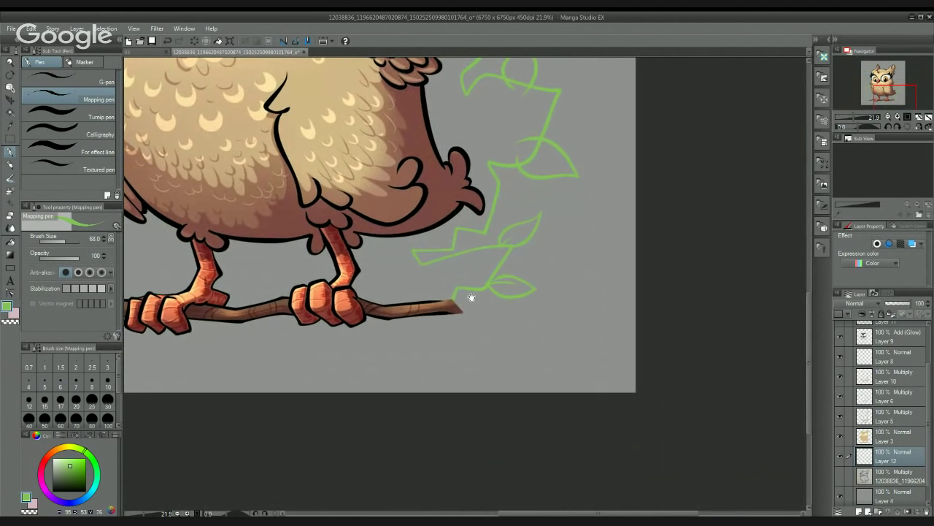
Step: Draw small leaves hanging beneath the branch, two near its right end and one near its left end
scroll(473, 299, "up", 3)
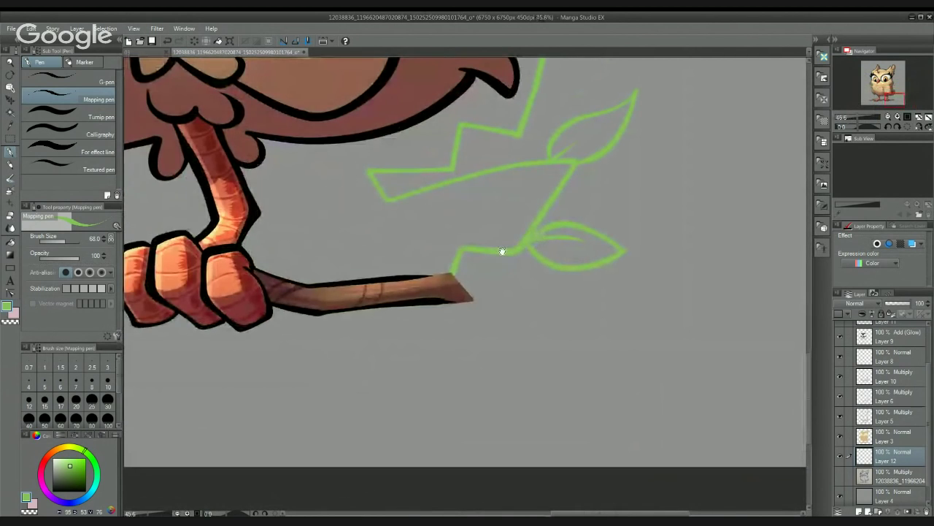
mouse_move(323, 283)
left_mouse_down()
mouse_move(406, 238)
mouse_move(503, 238)
left_mouse_up()
mouse_move(489, 271)
left_mouse_down()
mouse_move(475, 299)
mouse_move(502, 329)
left_mouse_up()
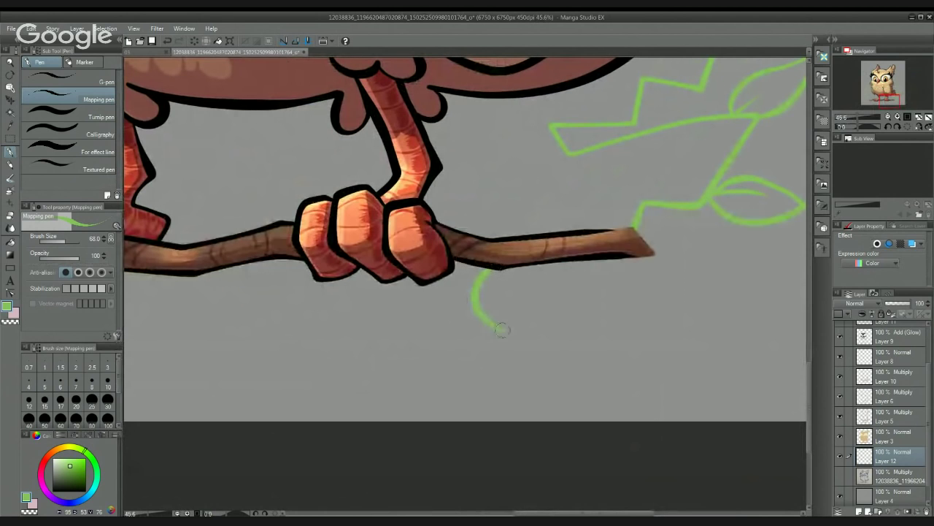
key("ctrl+z")
mouse_move(486, 269)
left_mouse_down()
mouse_move(480, 303)
mouse_move(500, 355)
mouse_move(520, 293)
mouse_move(504, 270)
mouse_move(532, 271)
mouse_move(498, 242)
mouse_move(580, 283)
mouse_move(532, 233)
left_mouse_up()
left_click_drag(446, 246, 381, 263)
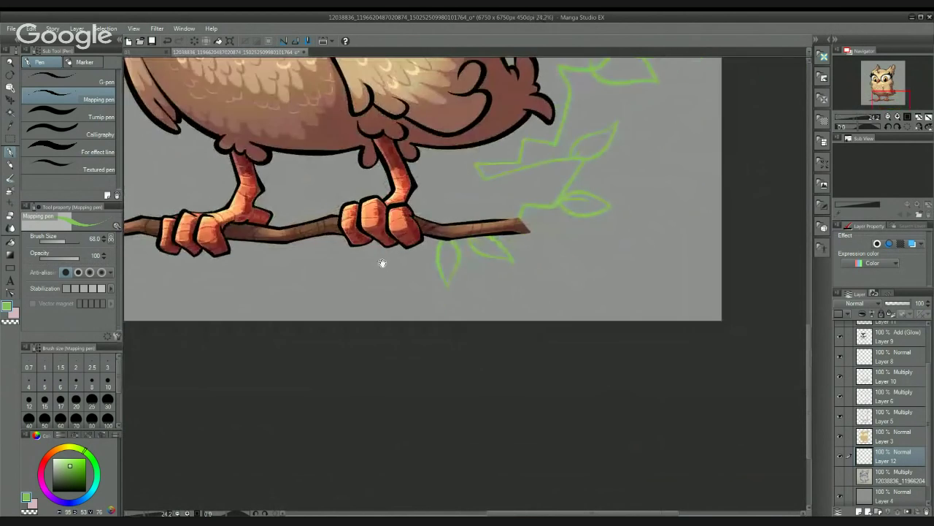
mouse_move(208, 265)
left_mouse_down()
mouse_move(376, 244)
mouse_move(309, 290)
left_mouse_up()
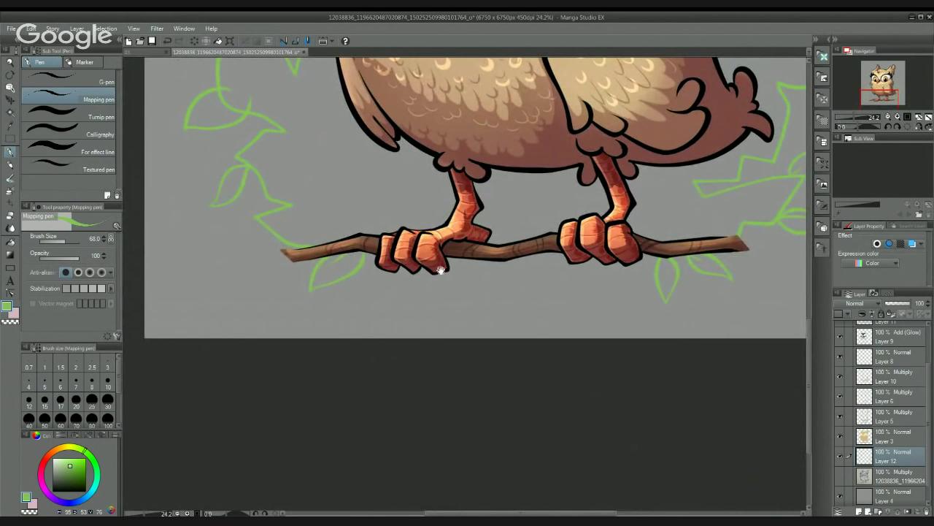
left_click_drag(445, 261, 445, 326)
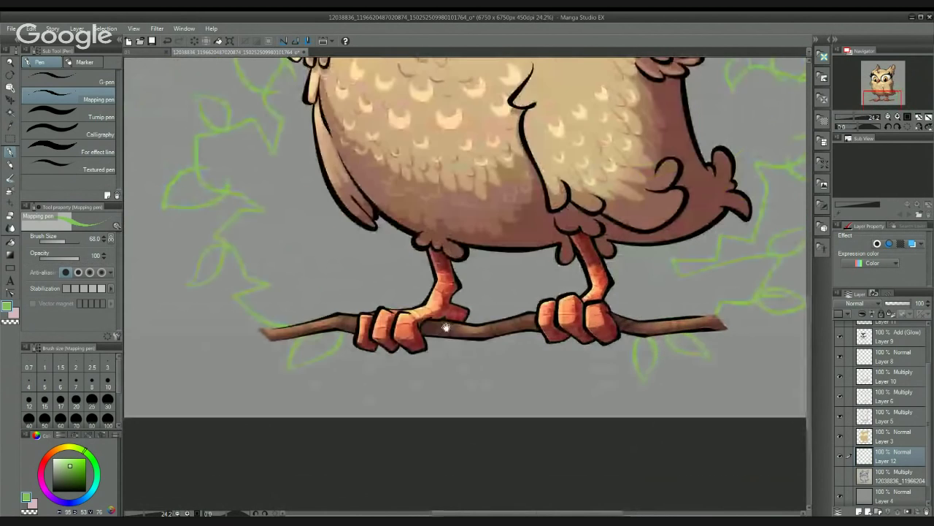
left_click_drag(417, 225, 362, 138)
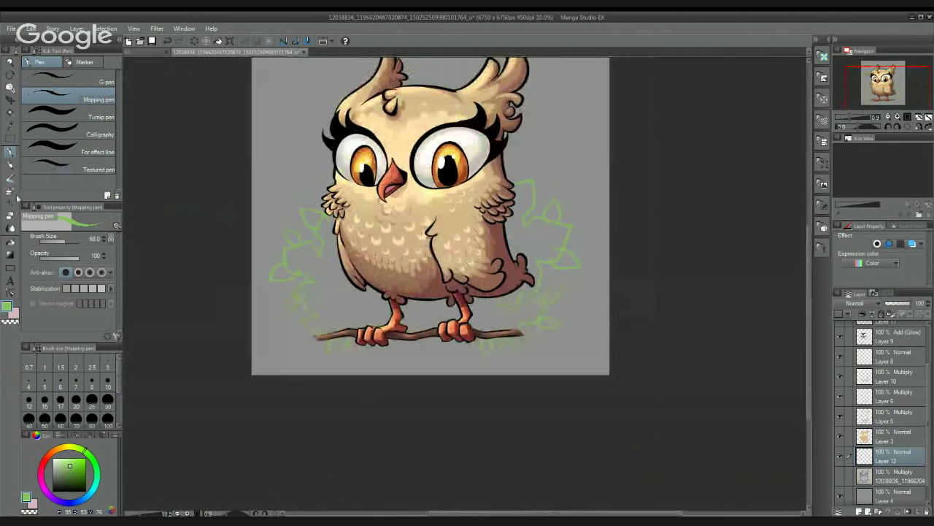
Step: Switch to the Fill tool with the Refer other layers option
left_click(11, 246)
left_click(108, 98)
left_click(330, 285)
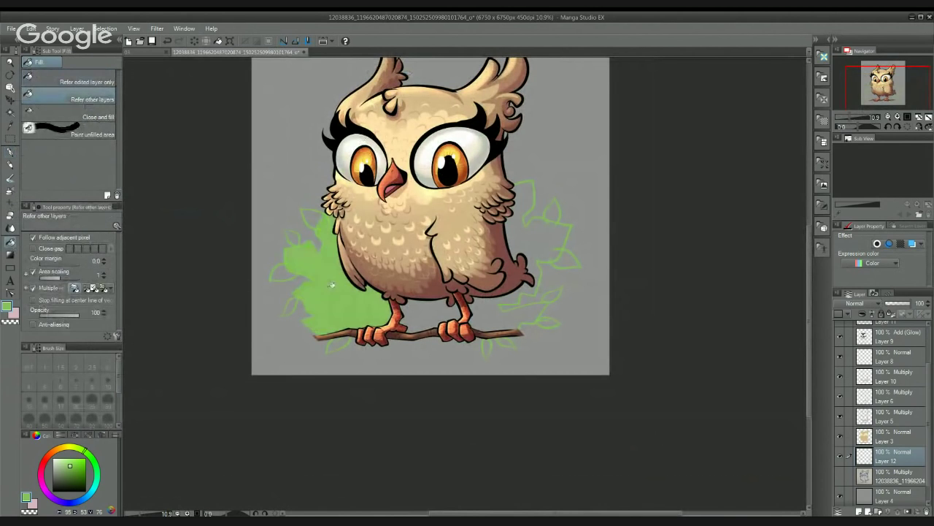
left_click(296, 239)
left_click(291, 267)
key("ctrl+z")
key("ctrl+z")
key("ctrl+z")
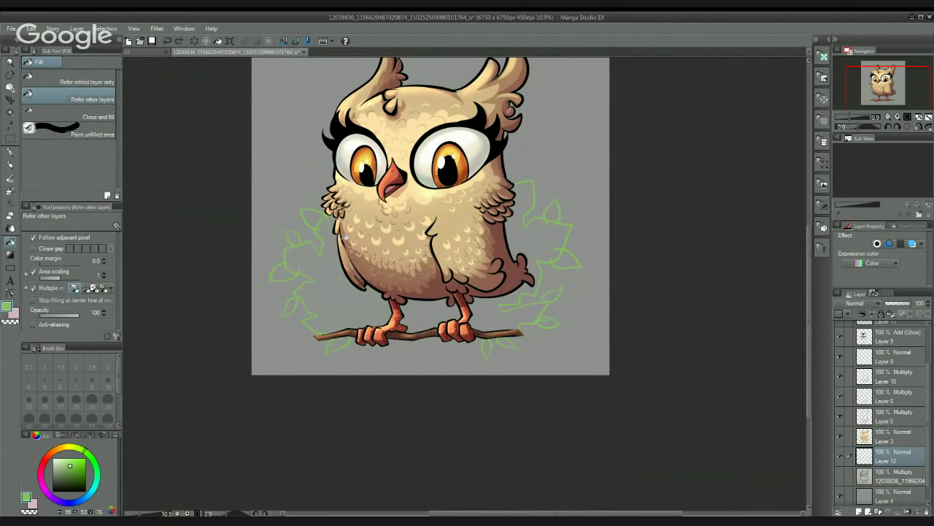
Step: Fill the left-hand clump, its protruding leaves and the leaf beneath the branch's left end with the yellow-green
left_click(311, 263)
left_click(286, 272)
left_click(296, 238)
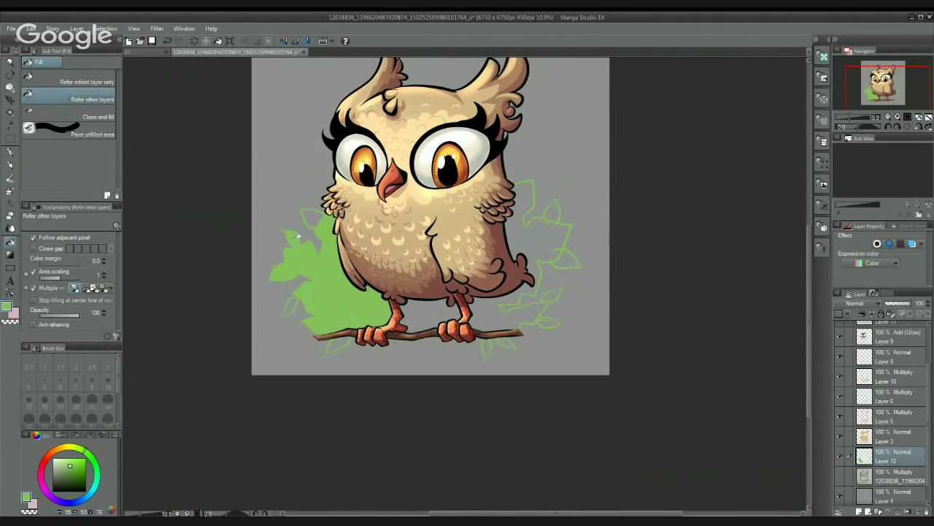
left_click(314, 219)
left_click(292, 307)
left_click(343, 341)
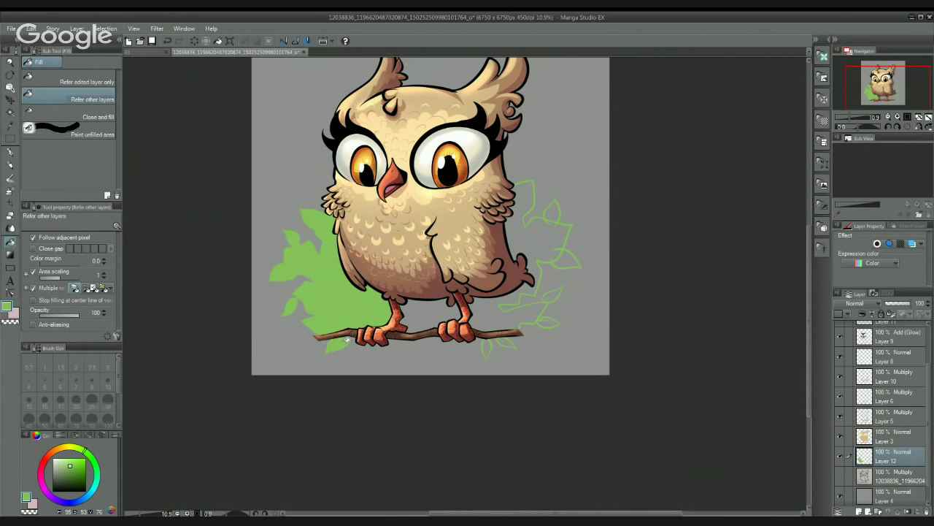
Step: Fill the area between the owl's legs, the right-hand clump with its leaves, and the leaves beneath the branch's right end with yellow-green
left_click(449, 314)
left_click(497, 310)
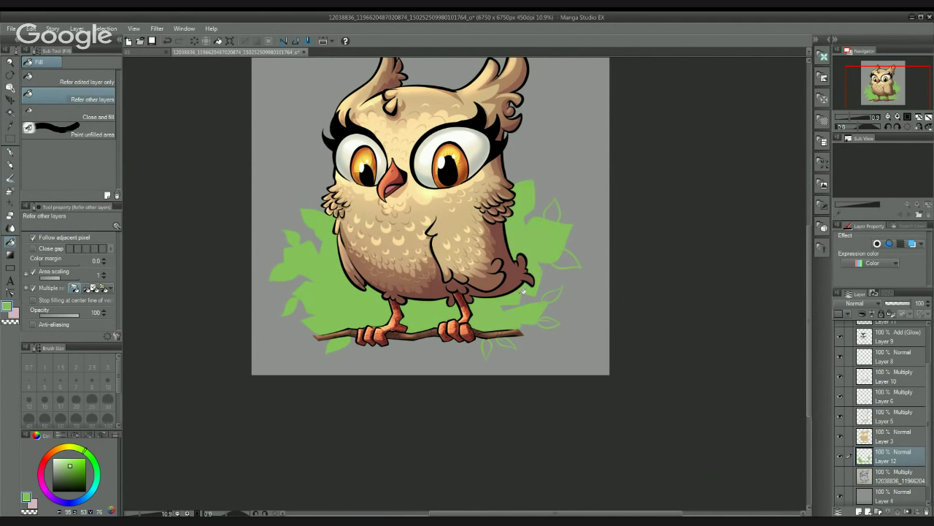
left_click_drag(529, 294, 498, 262)
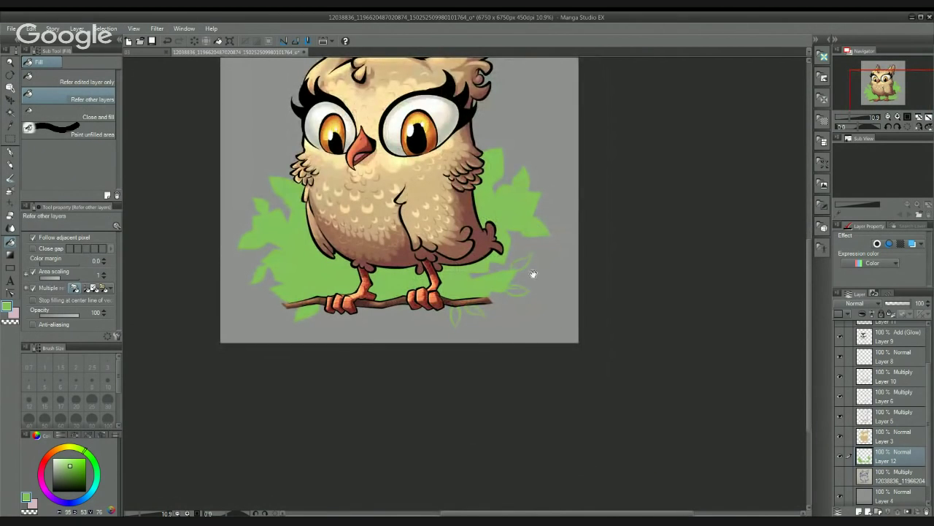
left_click(521, 289)
left_click(522, 265)
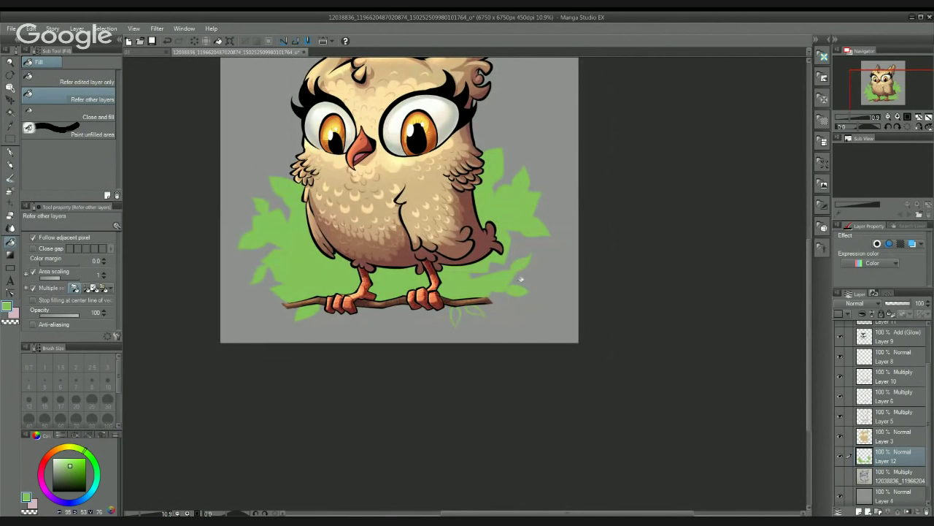
left_click(474, 310)
scroll(473, 300, "down", 5)
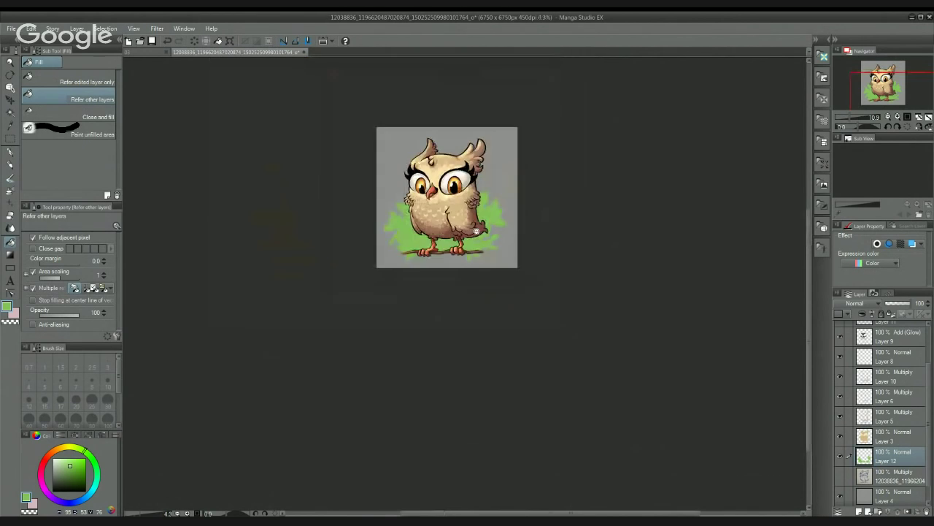
Step: Create a layer folder and place it directly below Layer 3, above the green leaf layer
left_click(900, 441)
scroll(900, 336, "up", 3)
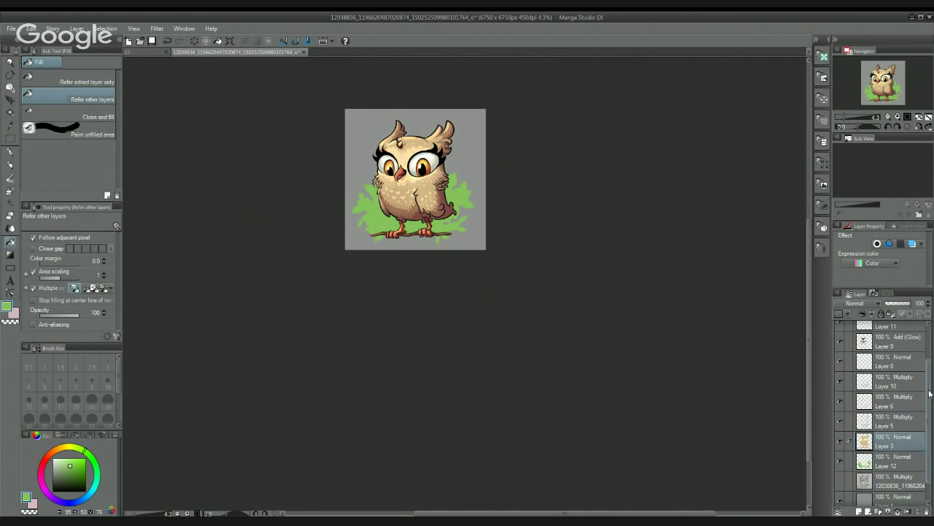
left_click(896, 332, "shift")
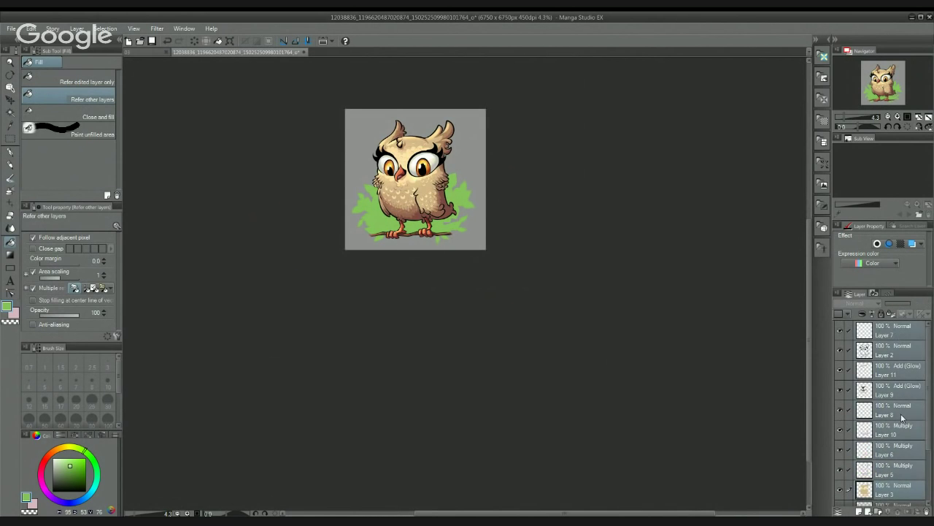
left_click(878, 512)
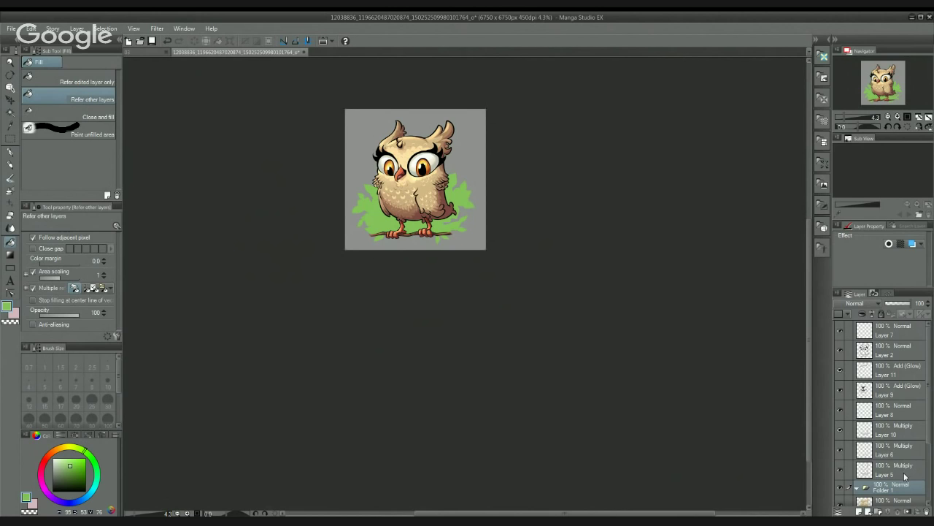
scroll(898, 445, "down", 2)
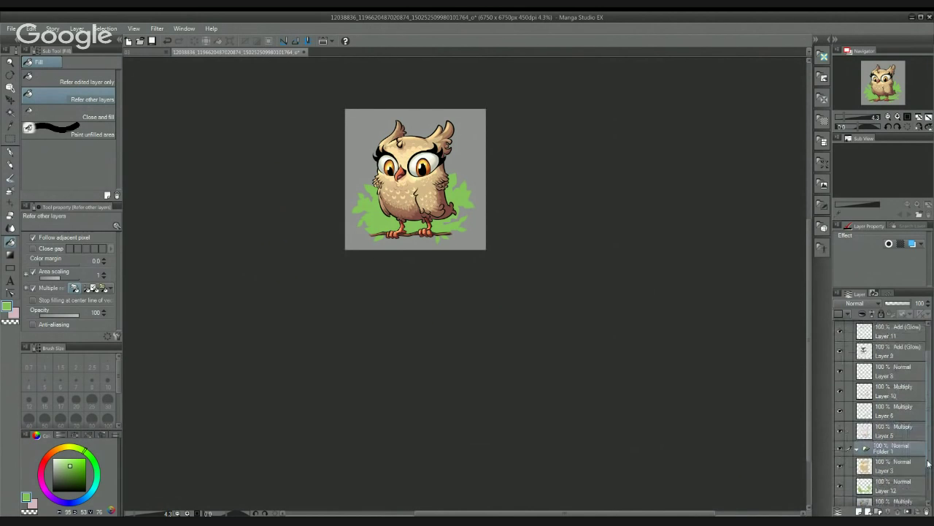
left_click(883, 467)
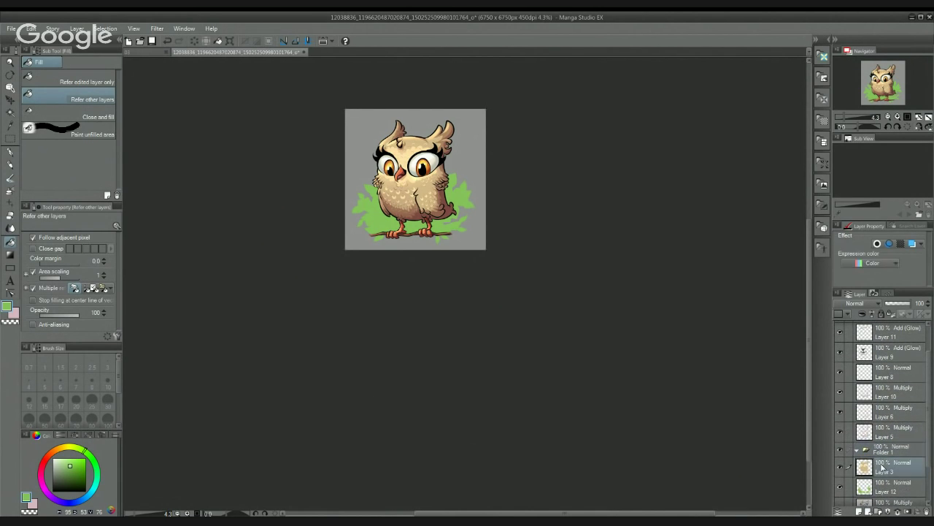
left_click(883, 451)
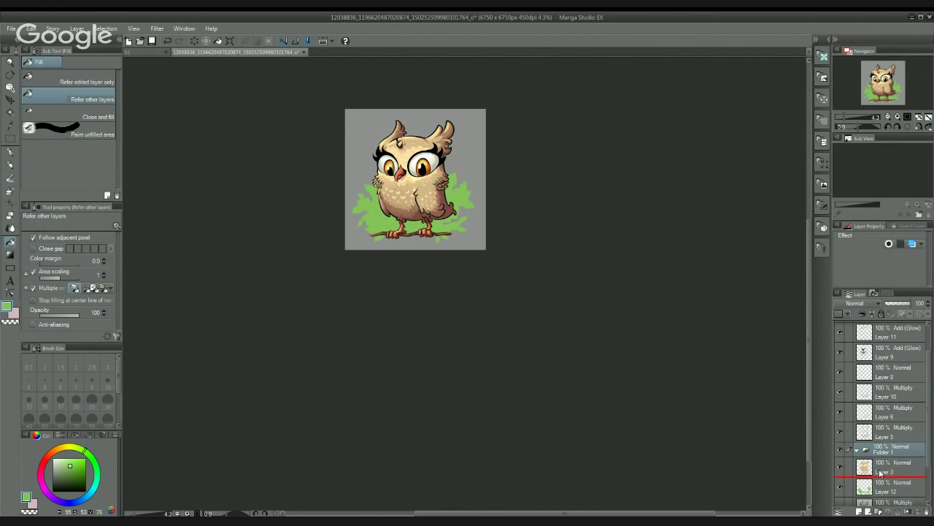
left_click_drag(881, 473, 887, 447)
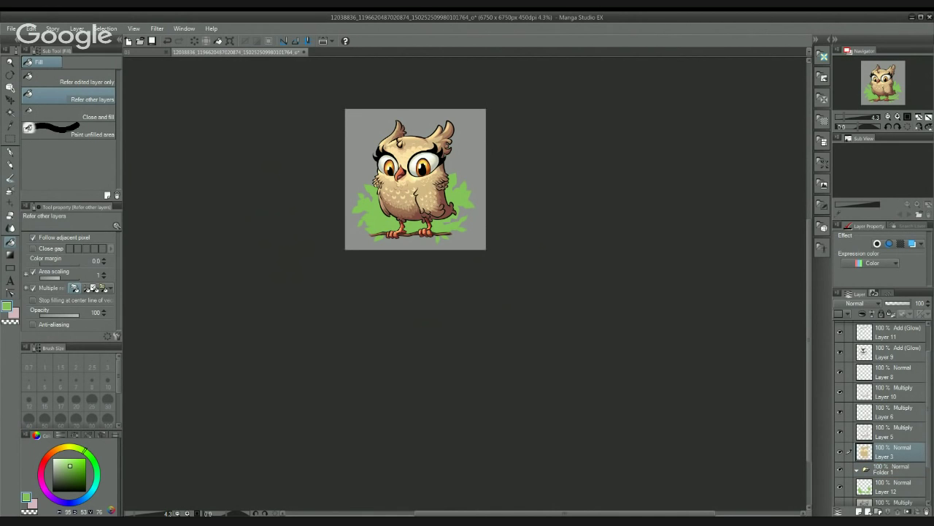
Step: Move all owl layers from Layer 7 down to Layer 3 into the new folder and collapse it
scroll(897, 343, "up", 2)
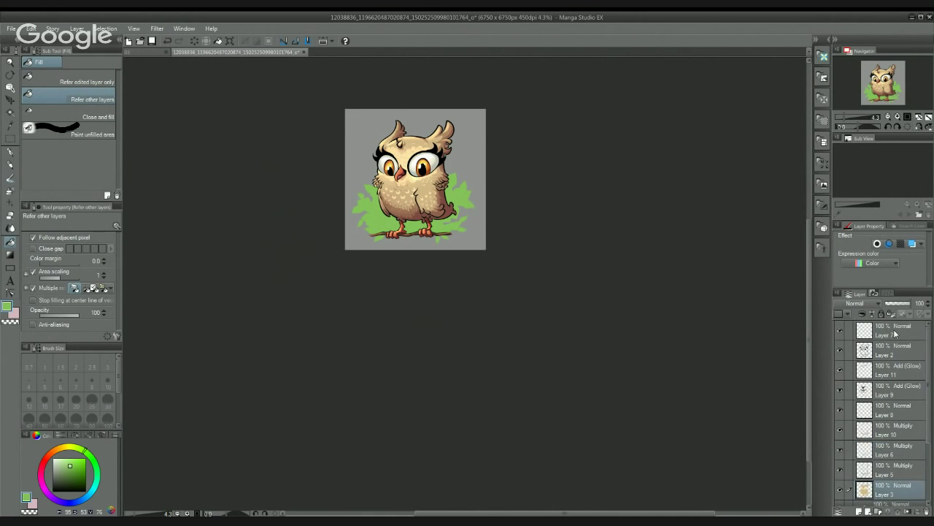
left_click(896, 333, "shift")
scroll(886, 416, "down", 4)
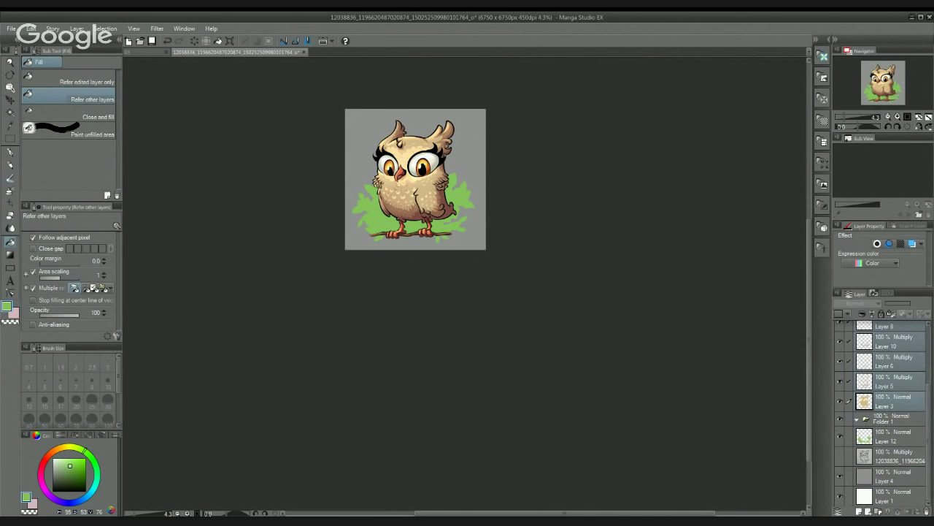
left_click_drag(883, 408, 869, 422)
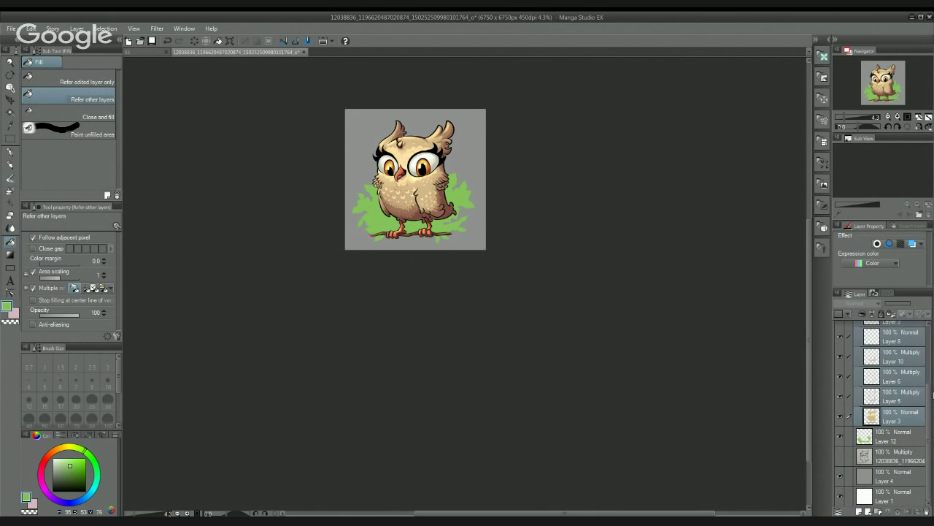
scroll(883, 380, "up", 3)
left_click(857, 327)
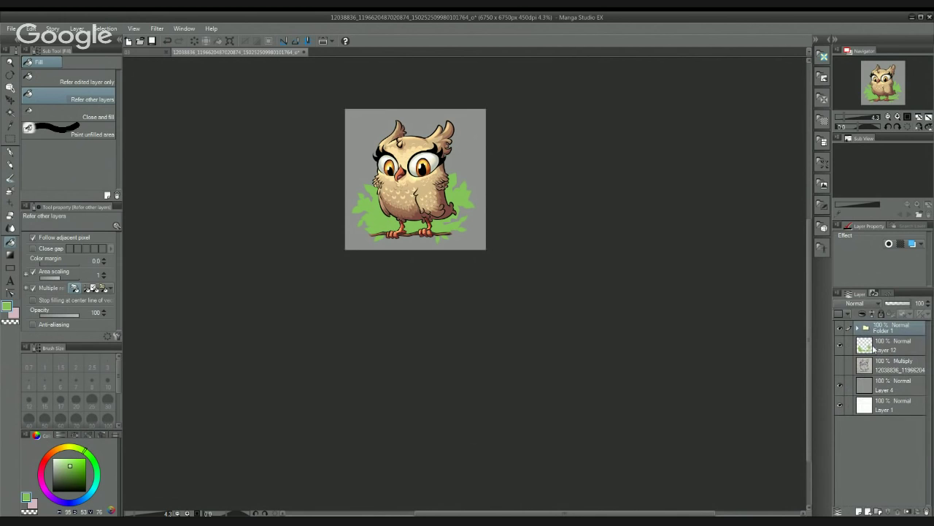
Step: Add a new empty layer directly above the green leaf layer, Layer 12
left_click(870, 351)
left_click(859, 511)
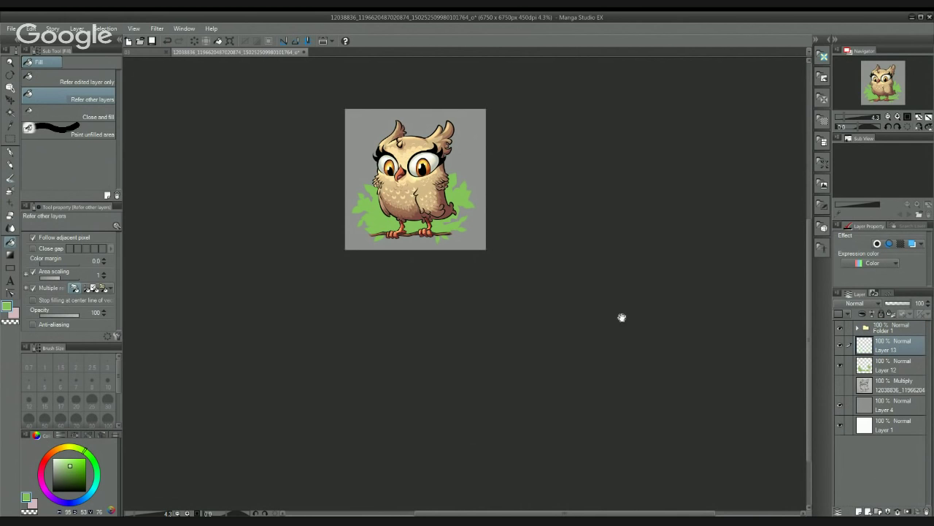
Step: Load the green leaf area as a selection and set Layer 13's blend mode to Multiply
left_click_drag(351, 199, 408, 295)
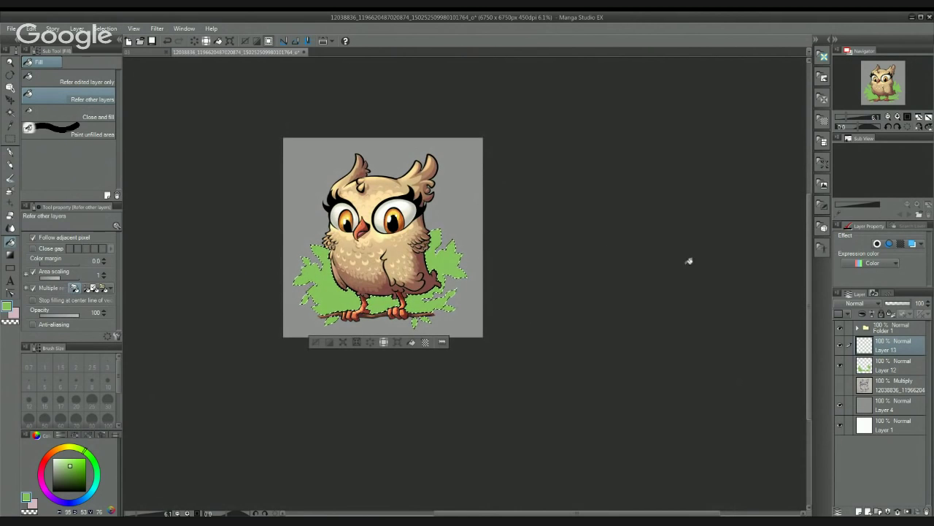
left_click(857, 304)
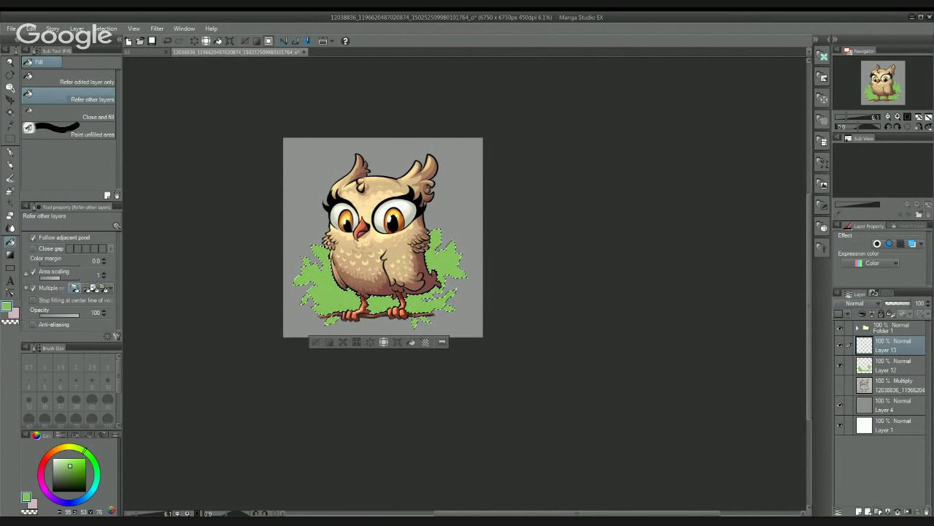
left_click(852, 333)
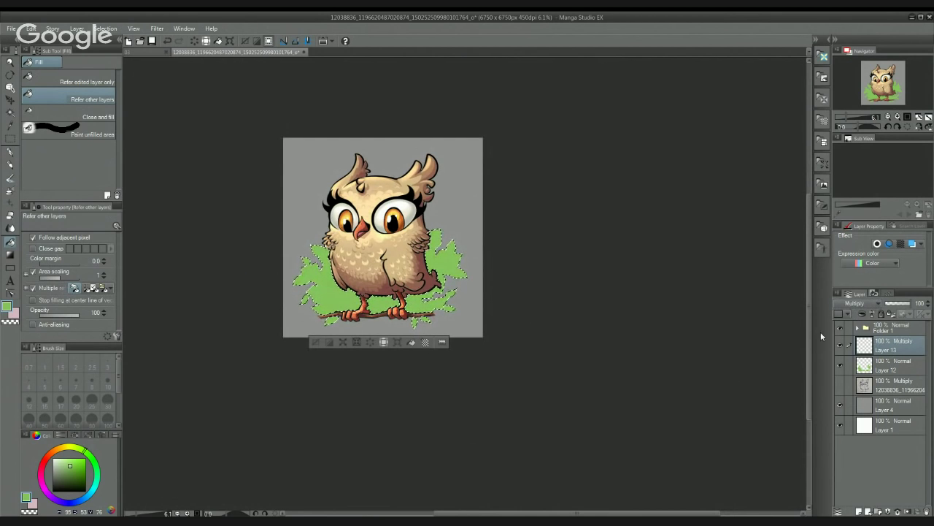
Step: Switch to the Pen tool with a pale grayish cyan colour: hue 182, saturation 15, value 79
left_click(94, 490)
left_click(59, 463)
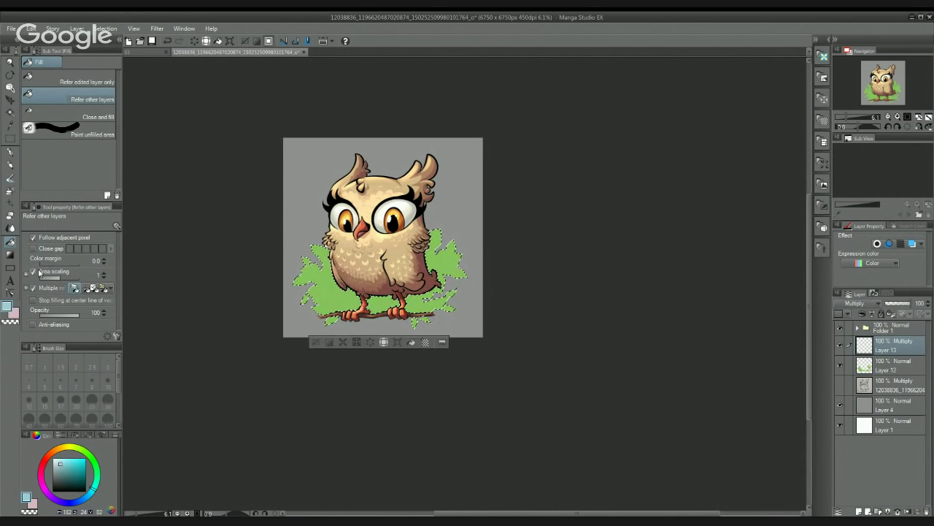
left_click(11, 153)
scroll(359, 308, "up", 5)
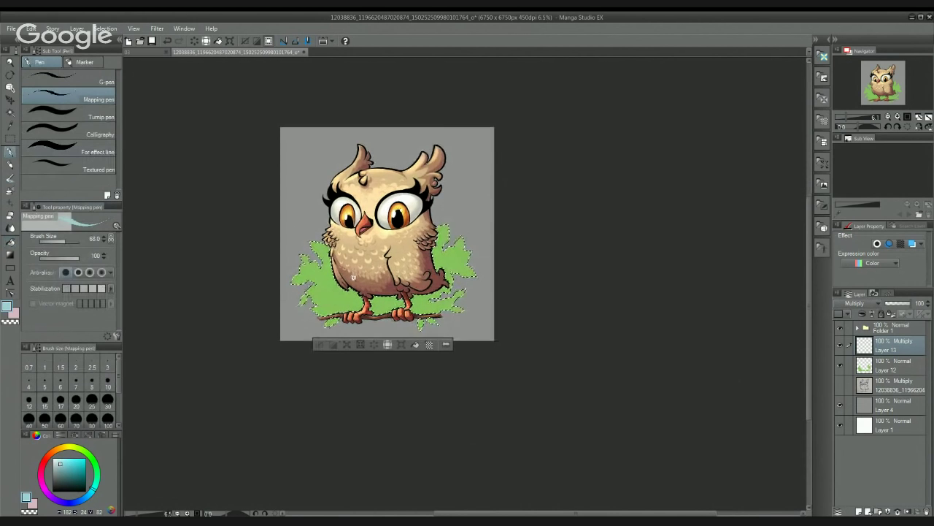
key("ctrl+z")
left_click_drag(350, 286, 369, 374)
left_click(58, 464)
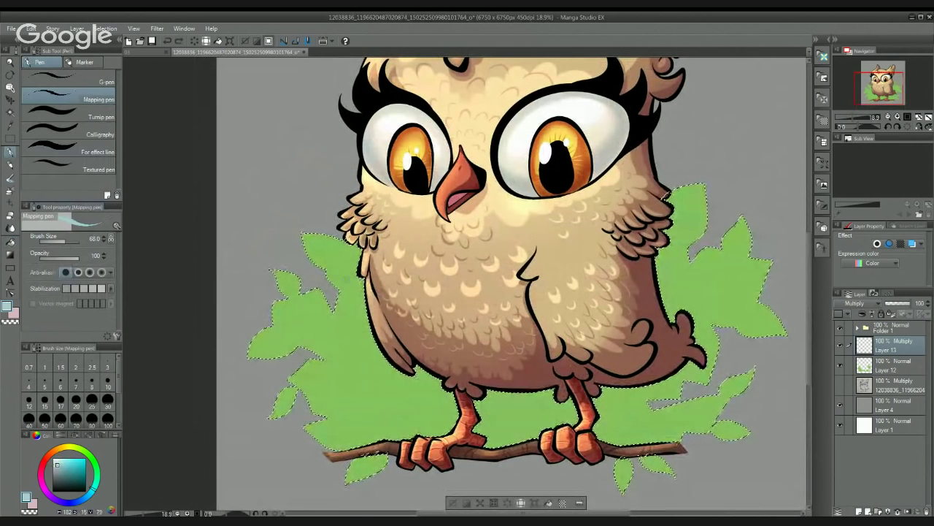
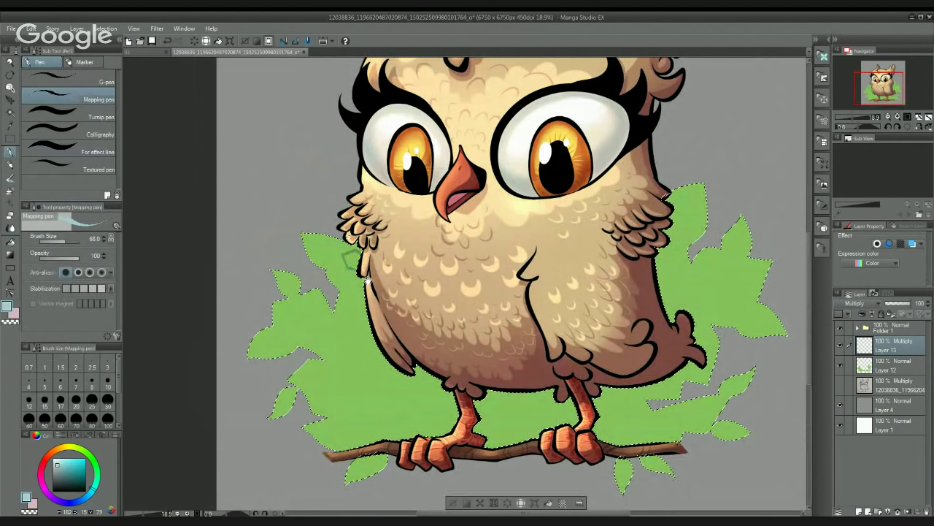
left_click_drag(354, 263, 387, 245)
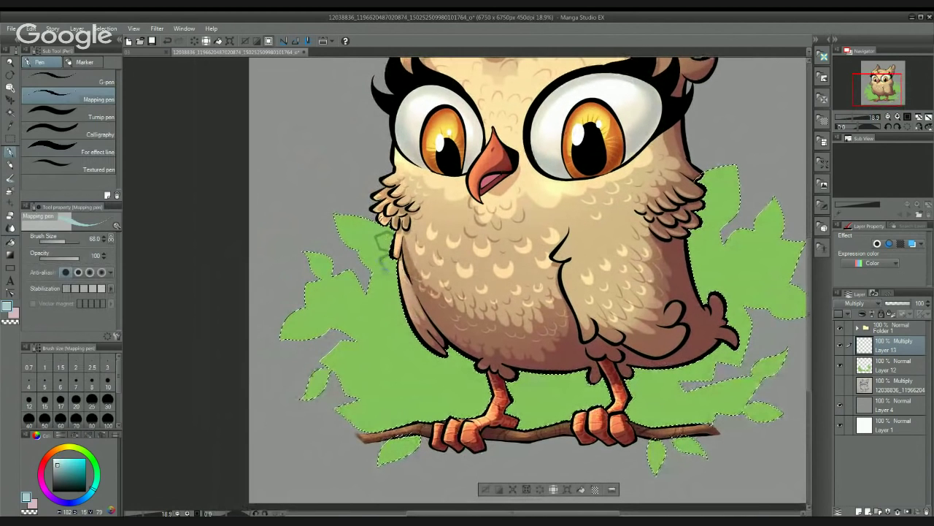
left_click(90, 119)
left_click(92, 133)
scroll(400, 256, "up", 1)
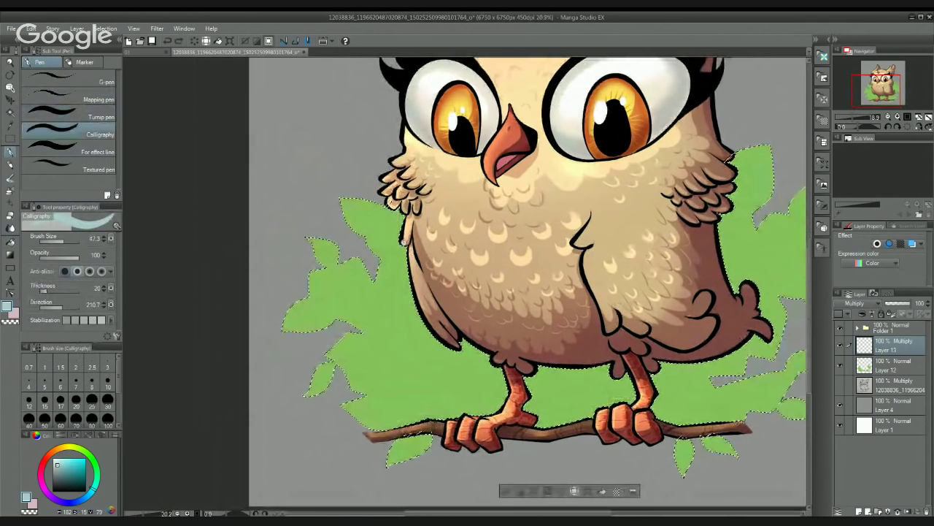
scroll(403, 238, "up", 2)
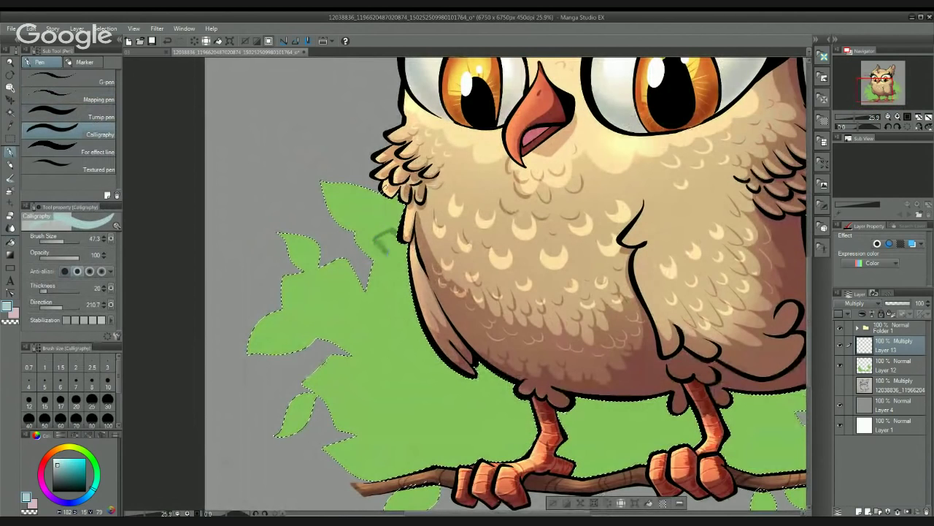
Step: Outline a jagged, leaf-edged shadow boundary with the G-pen through the left leaf clump, from the owl's wing down to the branch
left_click(66, 86)
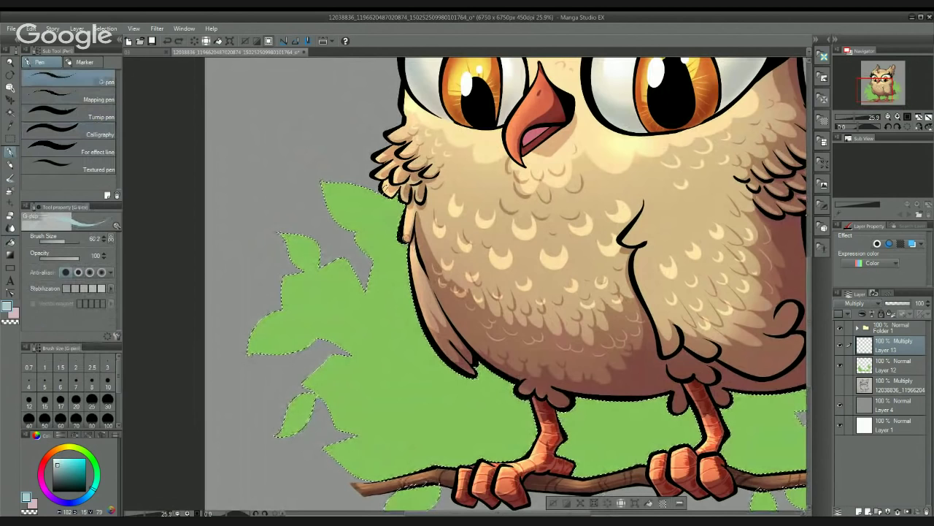
mouse_move(392, 219)
left_mouse_down()
mouse_move(367, 217)
mouse_move(375, 241)
mouse_move(402, 252)
mouse_move(391, 270)
mouse_move(400, 273)
mouse_move(378, 303)
mouse_move(352, 296)
mouse_move(332, 306)
mouse_move(354, 328)
mouse_move(389, 317)
mouse_move(378, 345)
mouse_move(364, 342)
mouse_move(376, 363)
mouse_move(402, 367)
mouse_move(406, 388)
mouse_move(368, 380)
left_mouse_up()
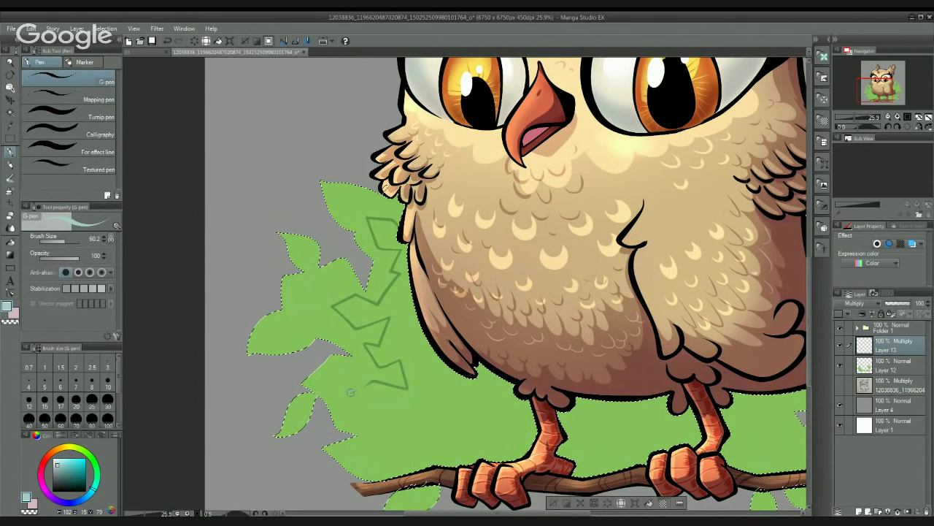
left_click_drag(409, 403, 441, 333)
key("ctrl+z")
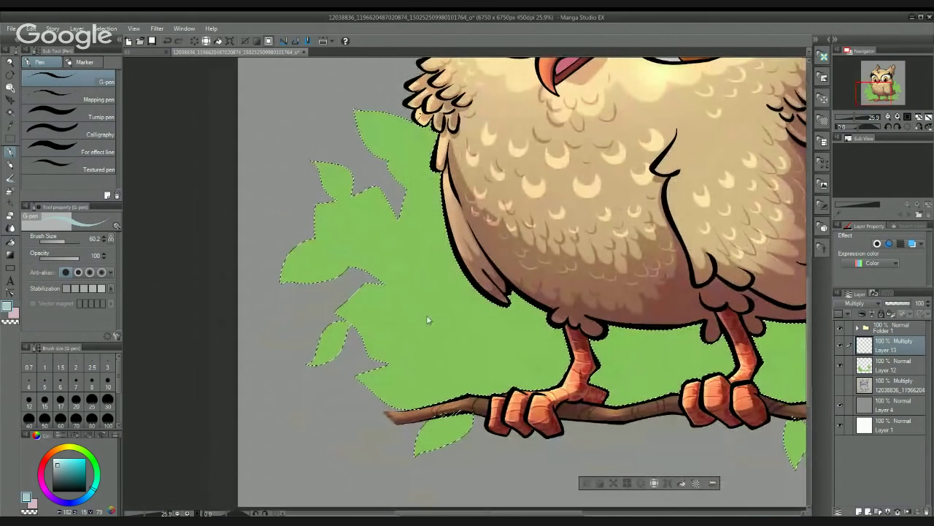
key("ctrl+y")
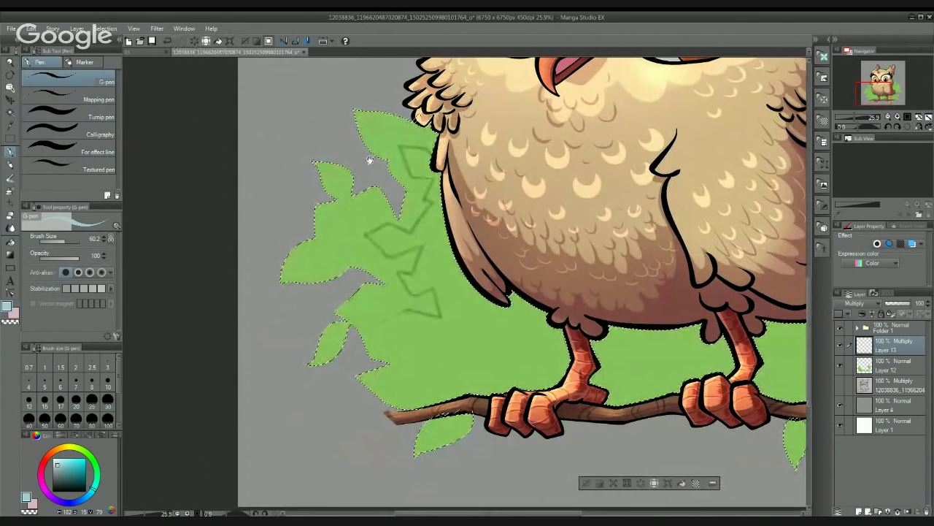
scroll(430, 257, "up", 3)
scroll(435, 253, "up", 1)
mouse_move(427, 241)
left_mouse_down()
mouse_move(388, 266)
mouse_move(418, 300)
mouse_move(468, 282)
mouse_move(438, 353)
mouse_move(465, 374)
mouse_move(500, 377)
left_mouse_up()
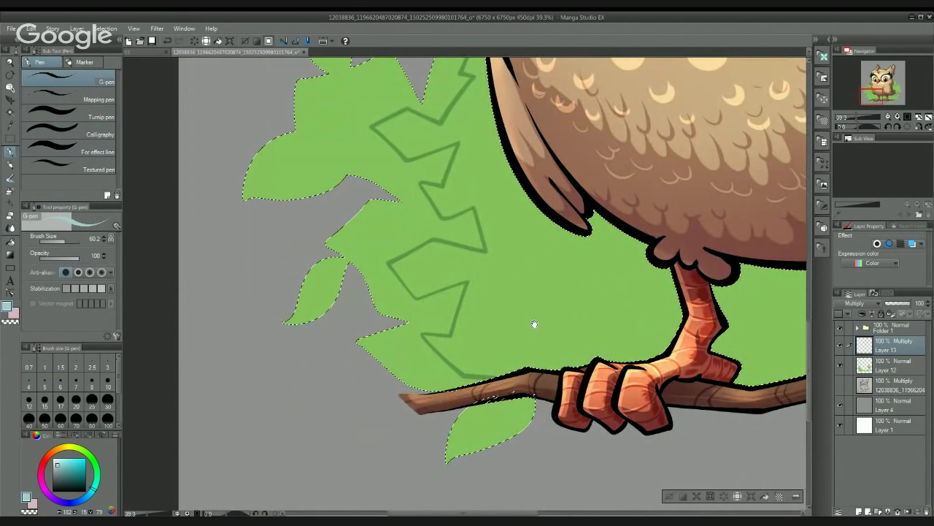
left_click_drag(534, 324, 425, 448)
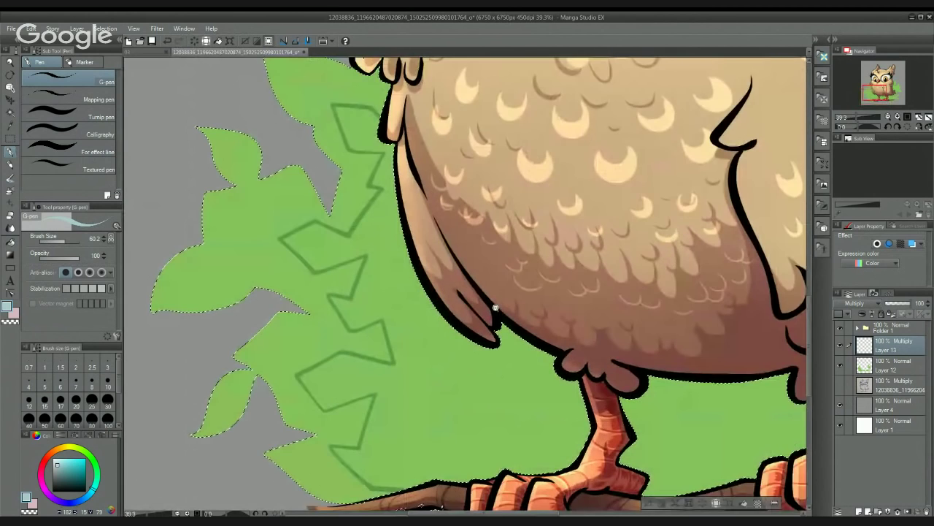
Step: Outline small pointed shadow shapes inside the outer leaves of the left clump, including the small leaf near its upper edge
scroll(248, 272, "up", 4)
mouse_move(247, 272)
left_mouse_down()
mouse_move(477, 311)
mouse_move(441, 292)
mouse_move(348, 343)
mouse_move(398, 350)
mouse_move(496, 303)
mouse_move(463, 285)
mouse_move(448, 285)
mouse_move(481, 297)
mouse_move(505, 345)
left_mouse_up()
mouse_move(496, 303)
left_mouse_down()
mouse_move(469, 285)
mouse_move(460, 234)
mouse_move(494, 277)
mouse_move(496, 308)
left_mouse_up()
left_click_drag(481, 248, 501, 362)
mouse_move(434, 219)
left_mouse_down()
mouse_move(470, 262)
mouse_move(488, 311)
mouse_move(491, 246)
mouse_move(419, 216)
left_mouse_up()
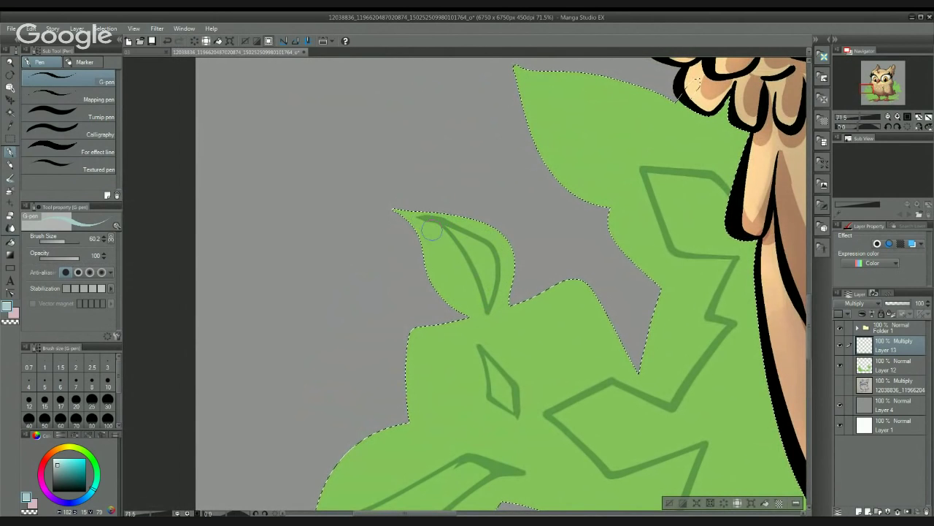
left_click_drag(468, 243, 438, 258)
left_click_drag(547, 208, 486, 289)
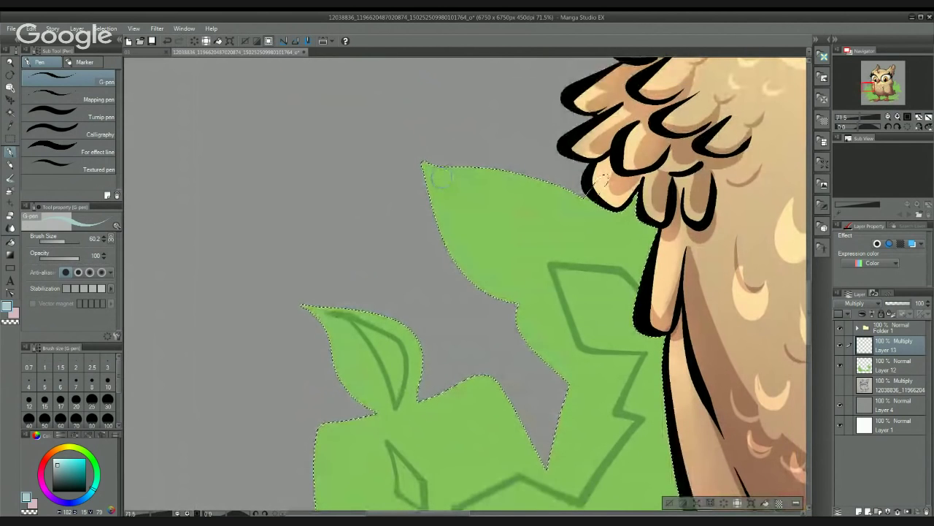
left_click_drag(522, 243, 461, 139)
Step: Outline a jagged shadow boundary through the right leaf clump, from the leaf beside the cheek feathers down to the owl's tail
scroll(514, 230, "down", 6)
left_click_drag(513, 232, 427, 173)
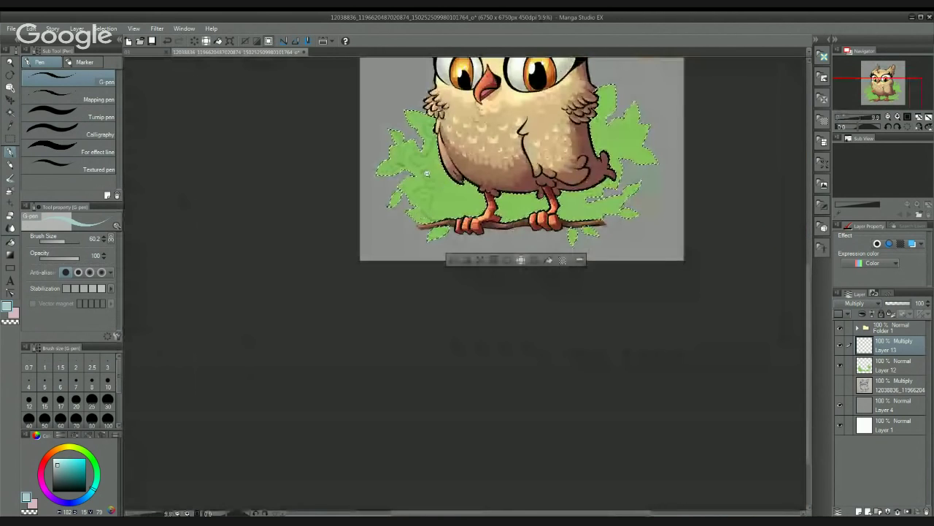
scroll(426, 173, "up", 4)
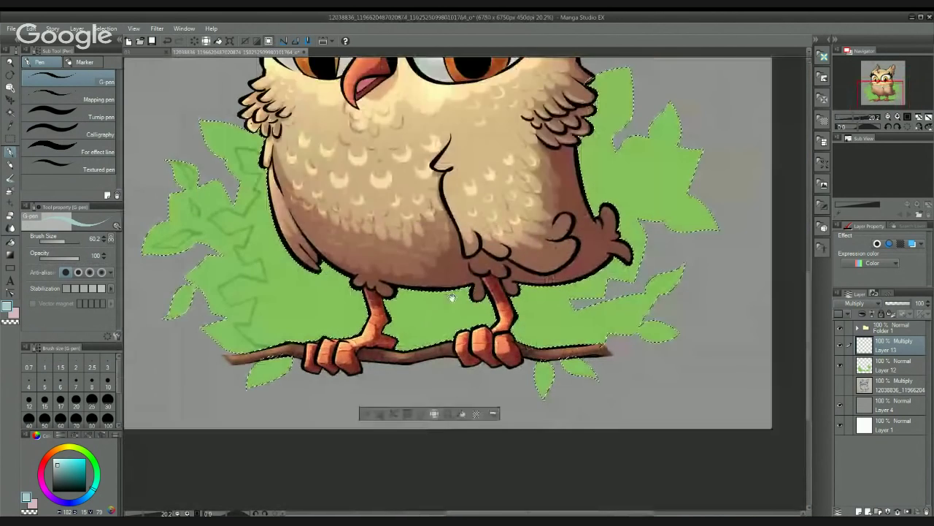
mouse_move(545, 273)
left_mouse_down()
mouse_move(497, 297)
mouse_move(428, 409)
left_mouse_up()
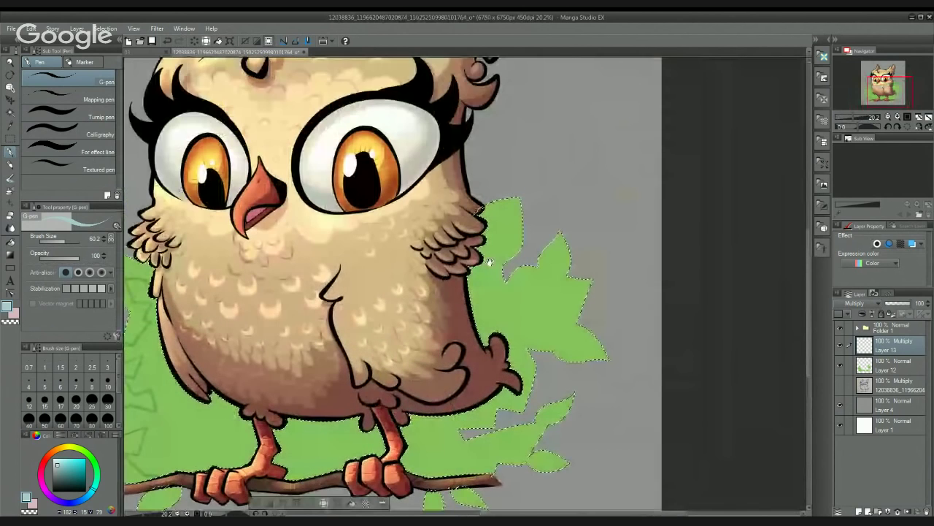
scroll(463, 252, "up", 3)
mouse_move(485, 211)
left_mouse_down()
mouse_move(521, 196)
mouse_move(517, 240)
mouse_move(496, 251)
mouse_move(524, 200)
mouse_move(520, 249)
mouse_move(485, 281)
left_mouse_up()
key("ctrl+z")
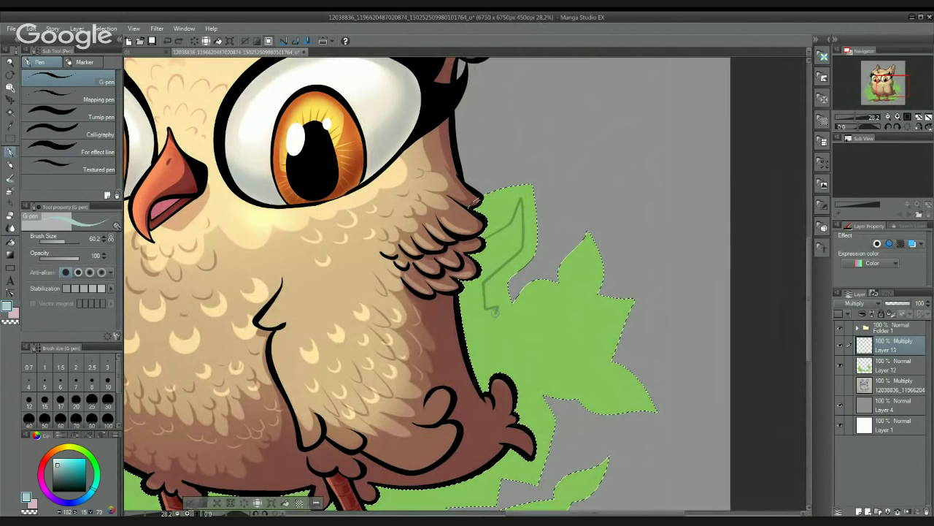
mouse_move(484, 343)
left_mouse_down()
mouse_move(499, 359)
mouse_move(541, 347)
mouse_move(531, 378)
mouse_move(502, 371)
mouse_move(474, 260)
mouse_move(448, 279)
mouse_move(472, 324)
mouse_move(460, 350)
left_mouse_up()
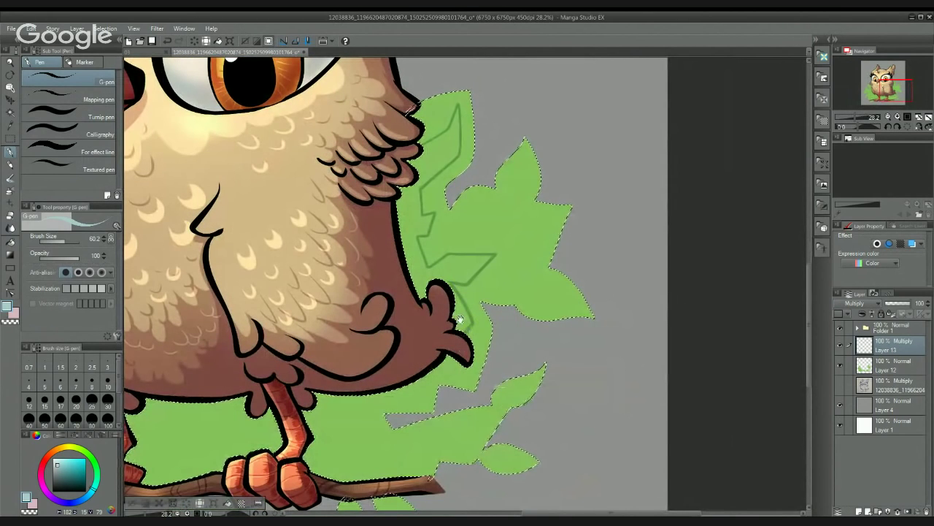
left_click_drag(458, 318, 479, 243)
mouse_move(467, 278)
left_mouse_down()
mouse_move(442, 302)
mouse_move(441, 321)
mouse_move(389, 328)
left_mouse_up()
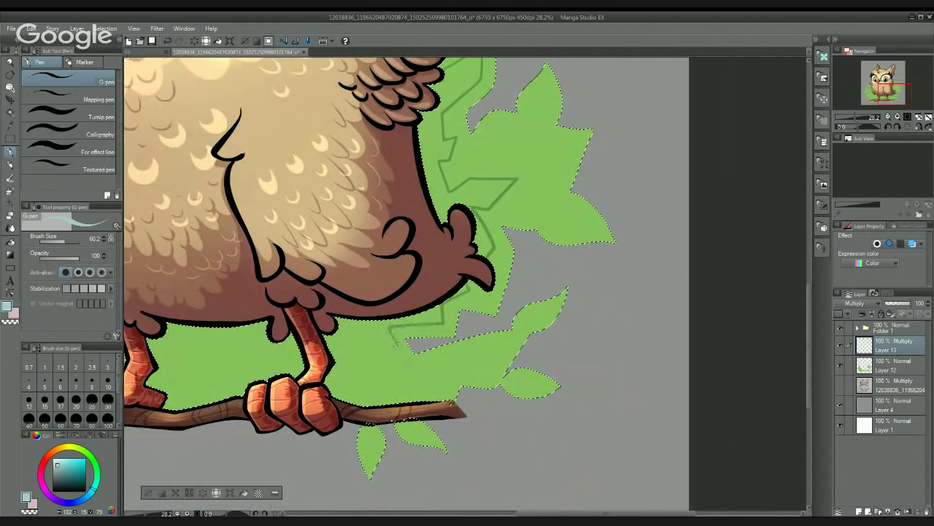
left_click_drag(441, 357, 436, 379)
key("ctrl+z")
key("ctrl+z")
key("ctrl+z")
key("ctrl+z")
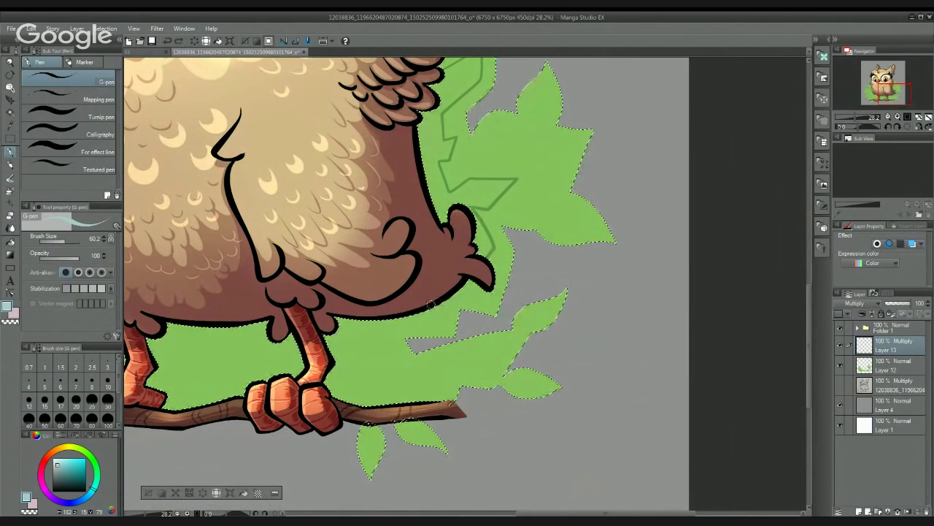
Step: Outline the leafy shadow boundary from below the owl's tail to the branch, and shadow shapes on the two leaves beneath the branch's right end
mouse_move(426, 316)
left_mouse_down()
mouse_move(380, 325)
mouse_move(397, 349)
mouse_move(376, 361)
mouse_move(373, 379)
mouse_move(460, 364)
mouse_move(422, 400)
mouse_move(391, 262)
left_mouse_up()
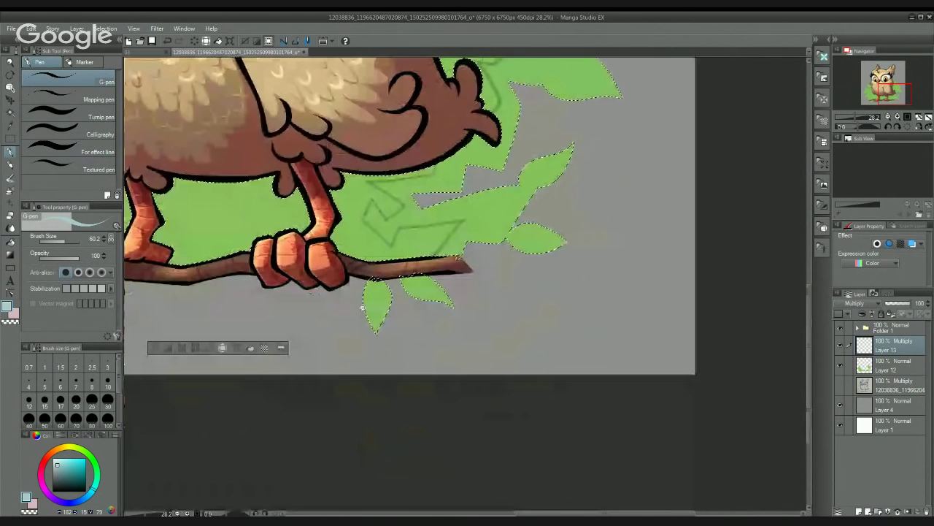
left_click_drag(363, 301, 397, 299)
mouse_move(383, 253)
left_mouse_down()
mouse_move(374, 274)
mouse_move(390, 316)
left_mouse_up()
key("ctrl+z")
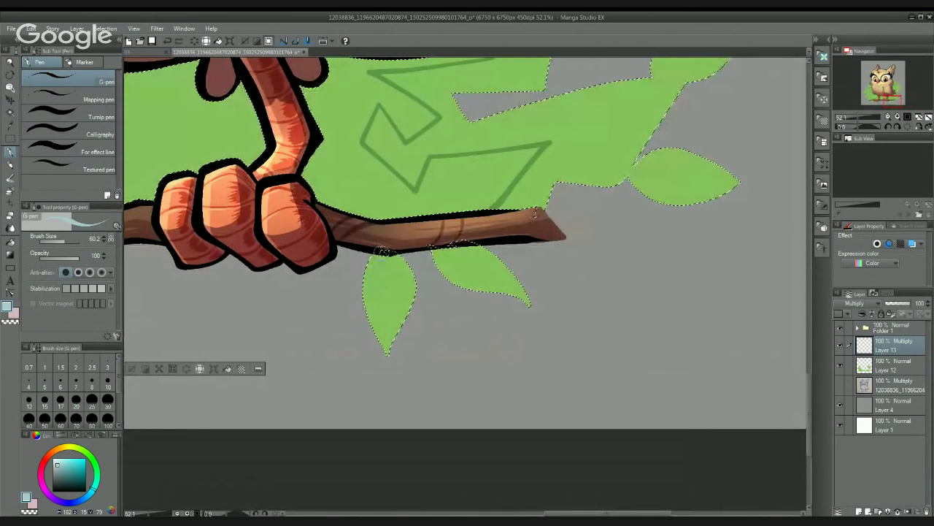
mouse_move(381, 252)
left_mouse_down()
mouse_move(388, 335)
mouse_move(406, 290)
mouse_move(386, 256)
left_mouse_up()
mouse_move(438, 263)
left_mouse_down()
mouse_move(410, 247)
mouse_move(474, 274)
left_mouse_up()
key("ctrl+z")
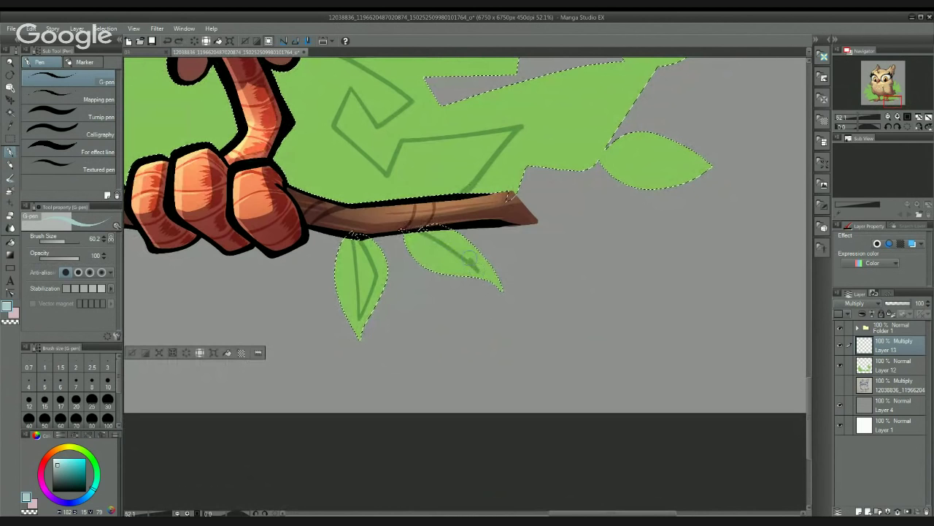
Step: Outline shadow shapes on the large leaf above the branch's right end and on the small leaf beside it
left_click_drag(505, 249, 383, 286)
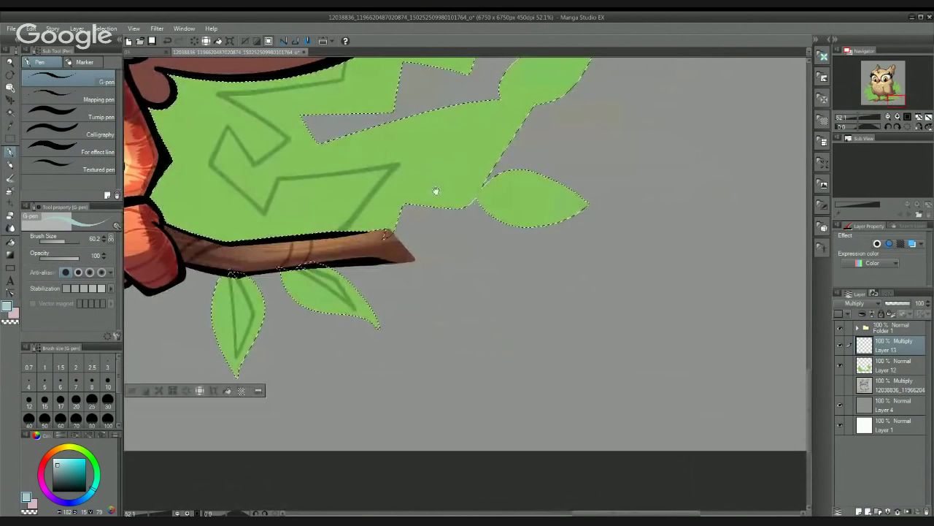
mouse_move(436, 192)
left_mouse_down()
mouse_move(400, 260)
mouse_move(482, 213)
left_mouse_up()
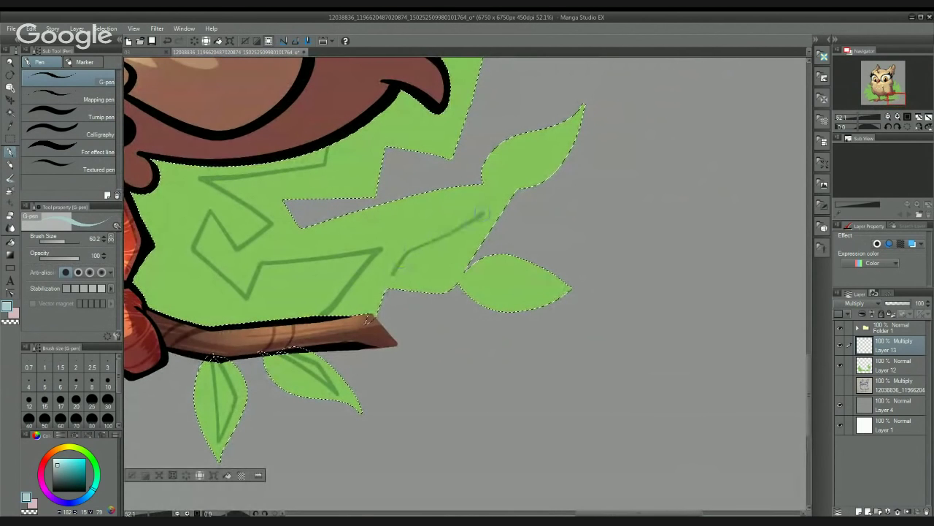
left_click_drag(446, 269, 389, 273)
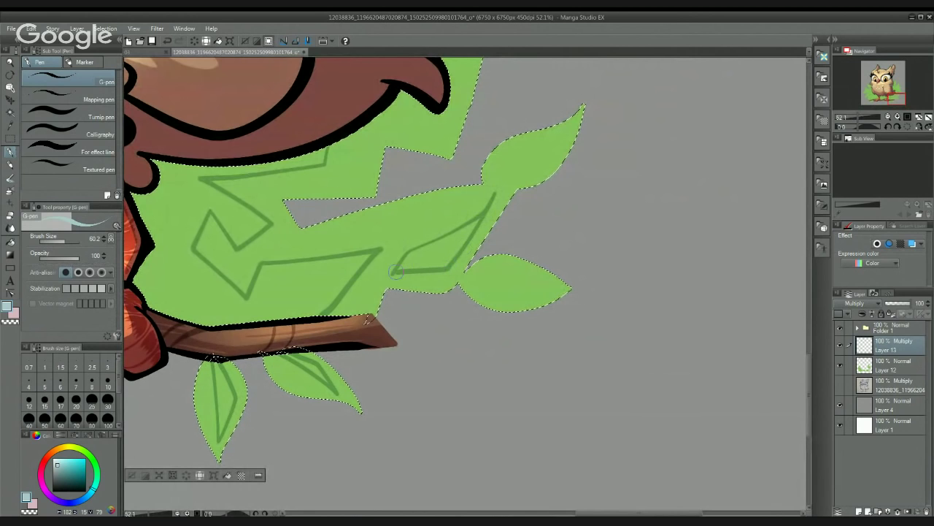
mouse_move(495, 282)
left_mouse_down()
mouse_move(446, 268)
mouse_move(493, 267)
mouse_move(435, 282)
left_mouse_up()
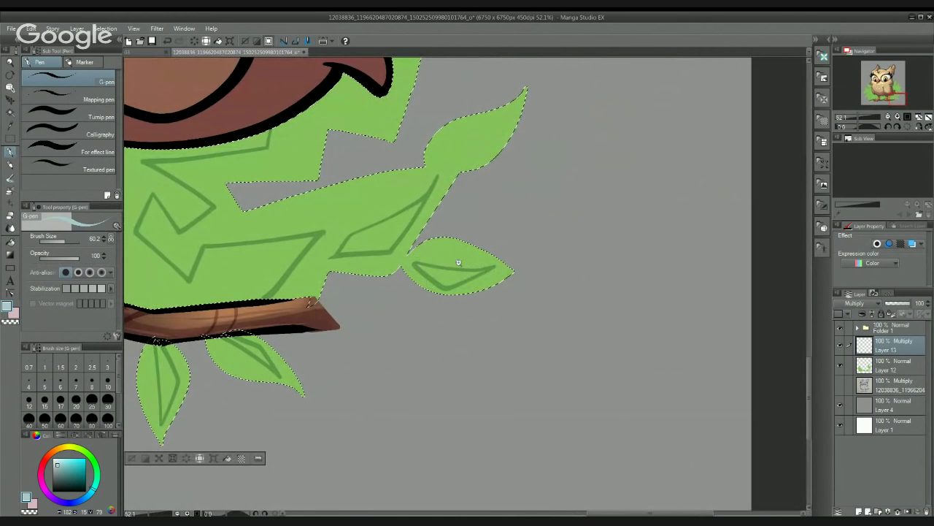
Step: Outline pointed shadow shapes inside the outer leaves of the right clump, beside the owl's tail and up to the clump's upper leaf
scroll(459, 262, "down", 5)
left_click_drag(452, 227, 445, 270)
scroll(444, 269, "up", 5)
scroll(442, 255, "down", 9)
left_click_drag(434, 234, 473, 281)
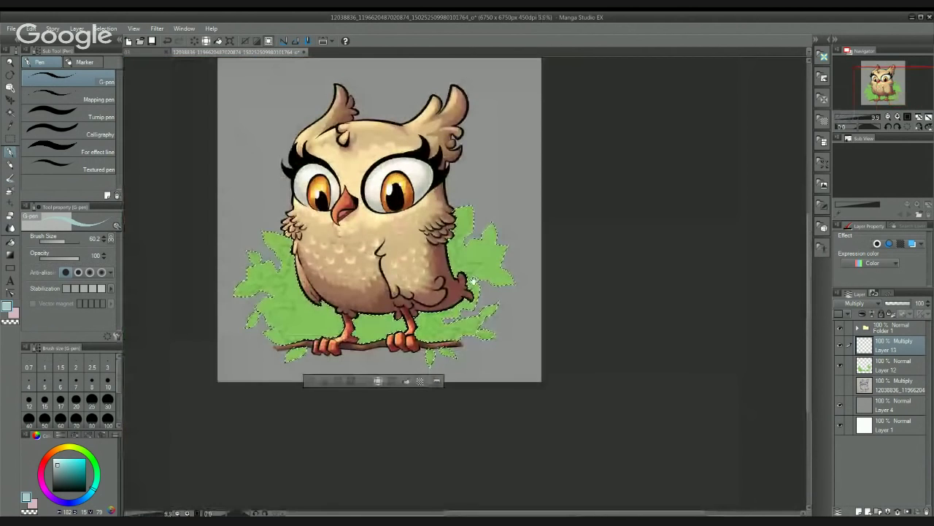
left_click_drag(386, 290, 425, 266)
left_click_drag(493, 248, 436, 262)
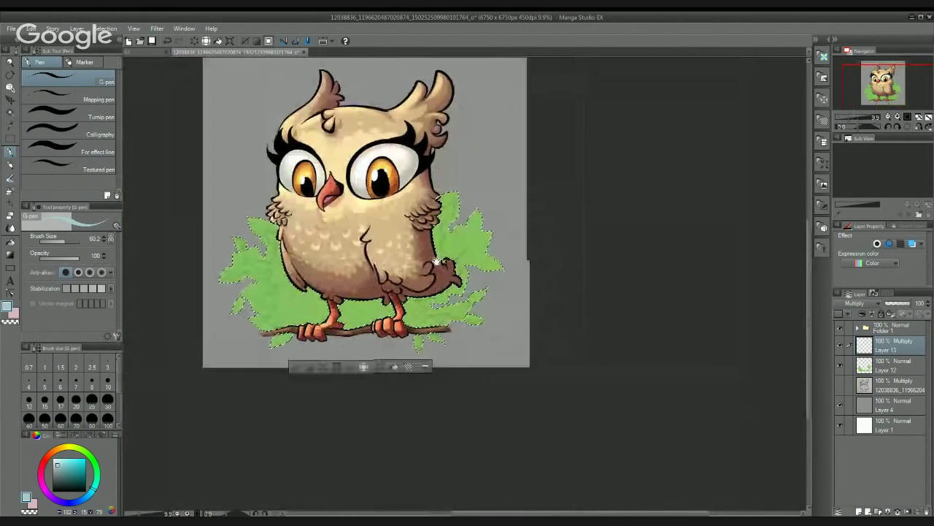
scroll(437, 260, "up", 4)
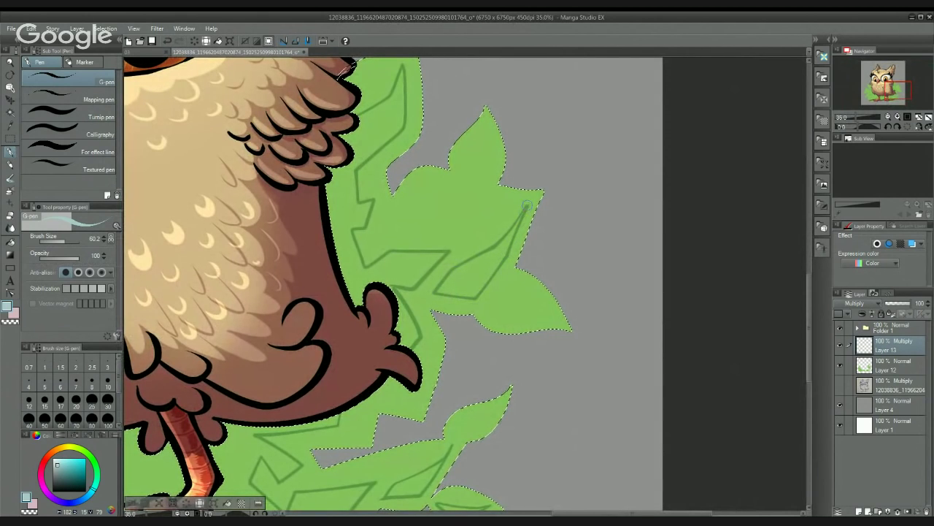
left_click_drag(490, 196, 484, 261)
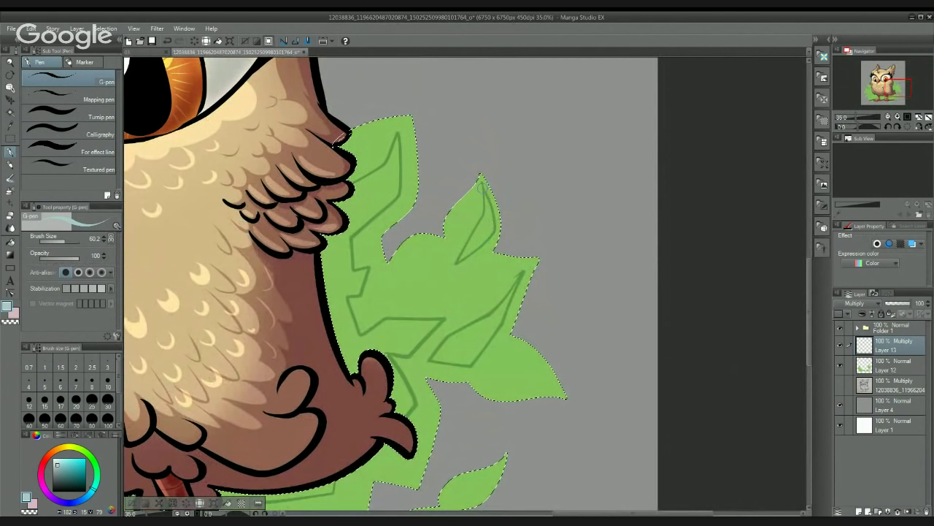
left_click_drag(489, 249, 470, 153)
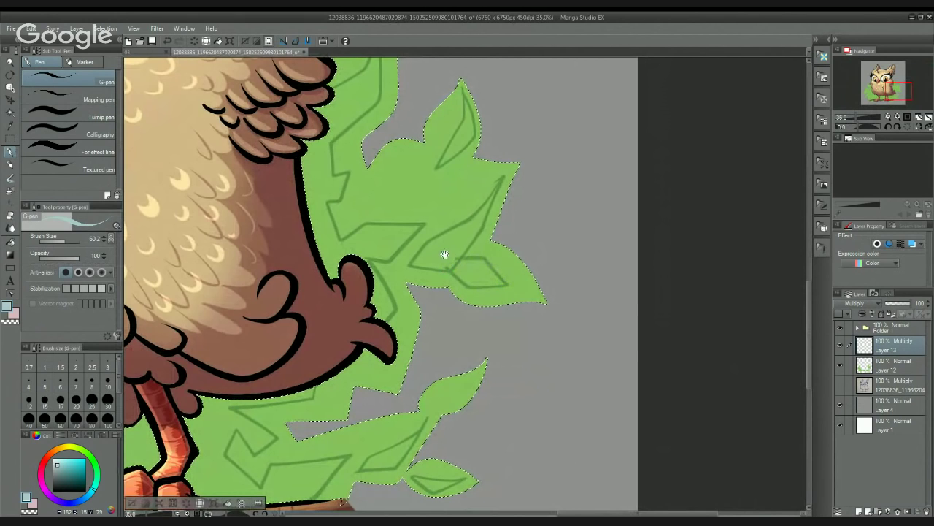
Step: Outline small leaf-shaped shadows along the right clump's jagged boundary, one above the tail and one beside the cheek feathers
left_click_drag(444, 255, 481, 317)
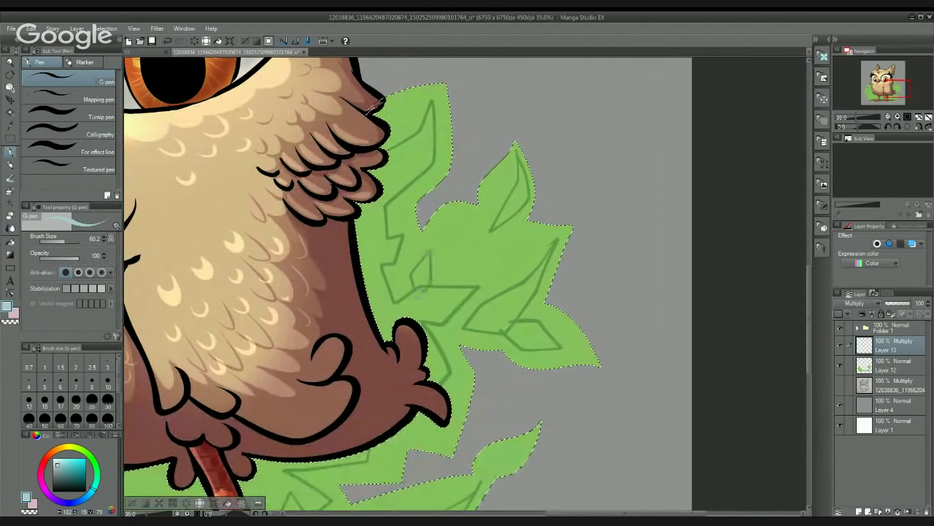
left_click_drag(433, 295, 446, 338)
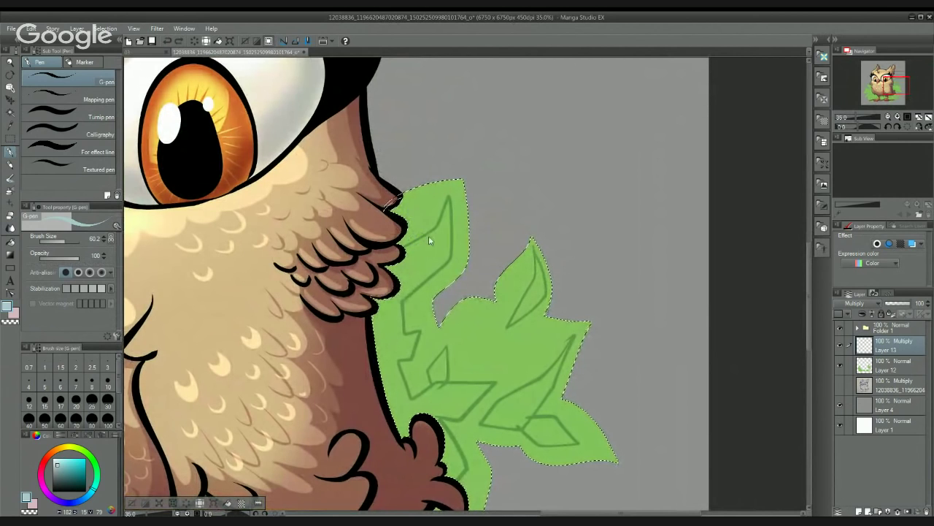
left_click_drag(433, 230, 411, 210)
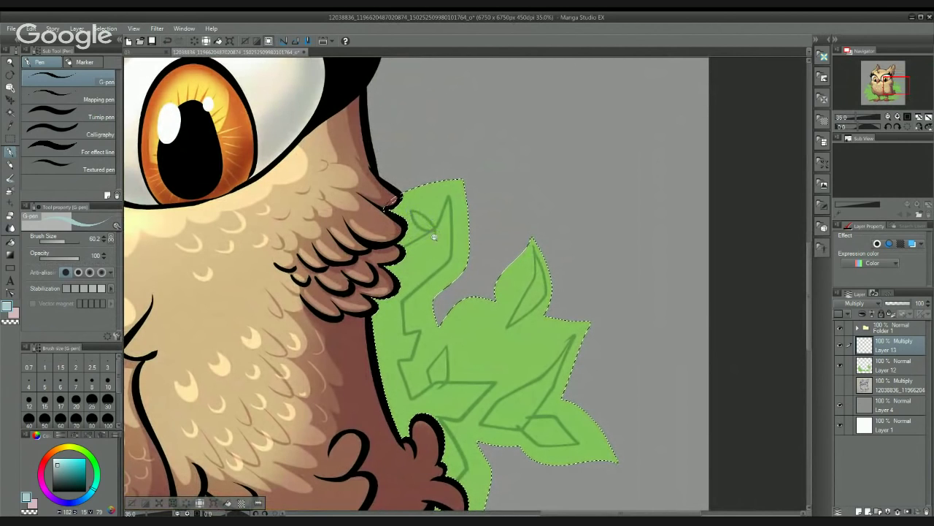
scroll(433, 237, "down", 2)
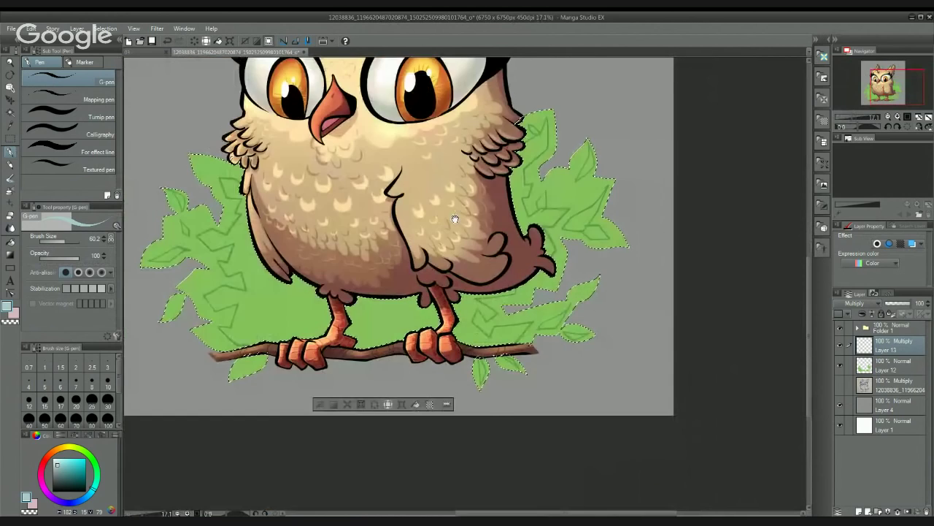
Step: Outline small leaf-shaped shadows along the left clump's jagged boundary, from the lower leaves up to below the cheek feathers
scroll(424, 274, "up", 2)
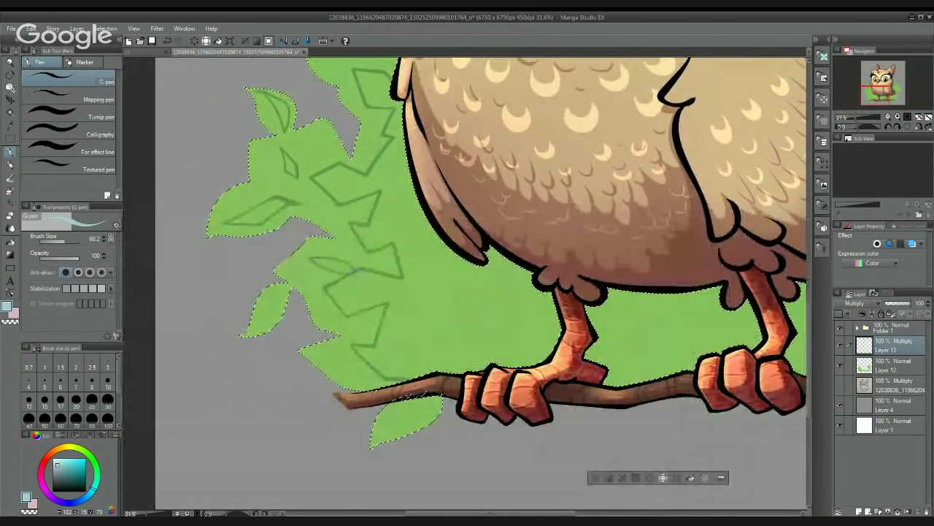
scroll(378, 283, "down", 2)
scroll(360, 249, "up", 1)
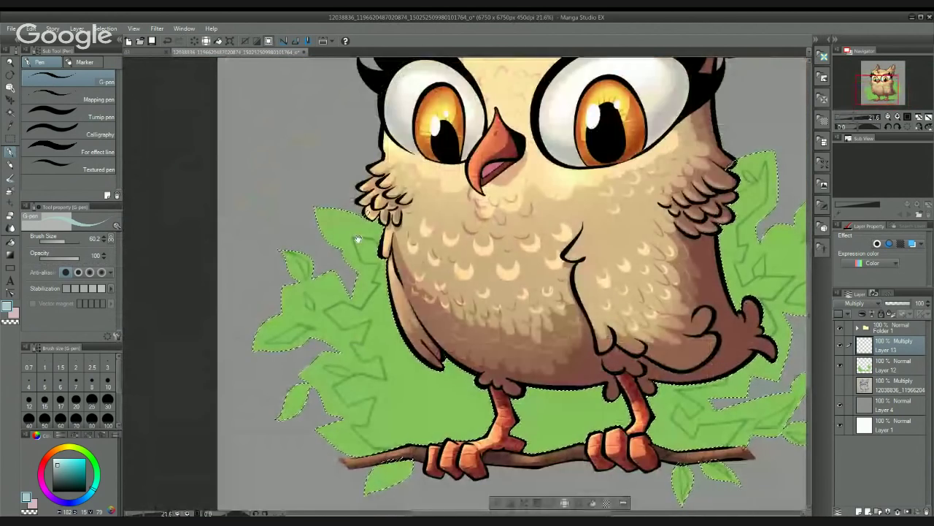
scroll(358, 239, "up", 1)
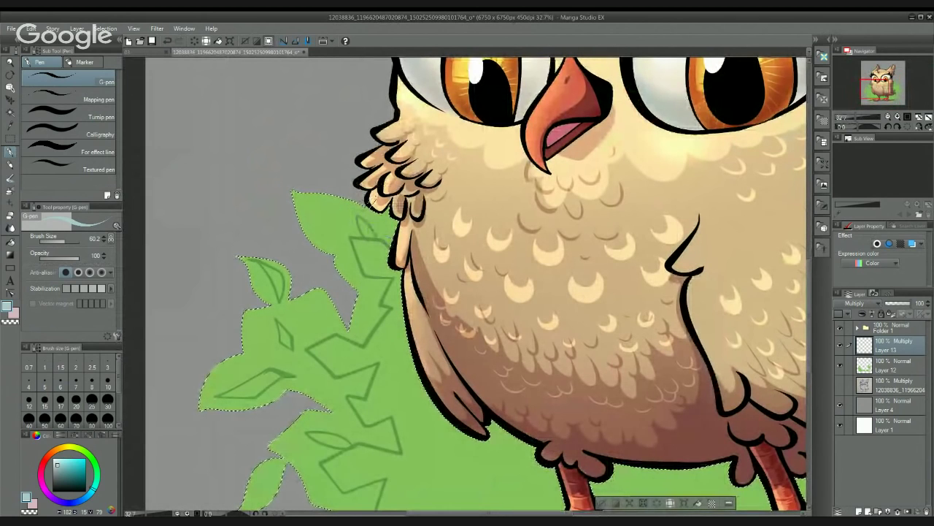
left_click_drag(398, 237, 414, 194)
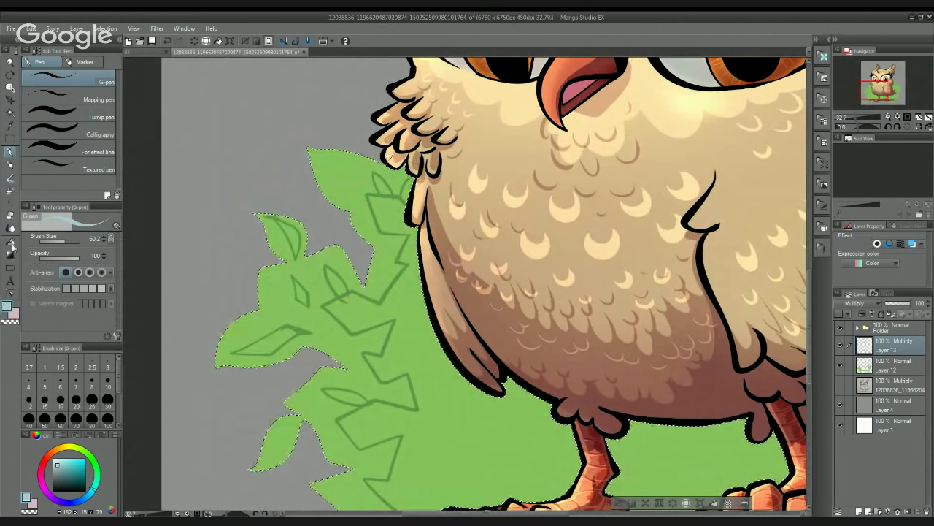
Step: Fill the left clump's inner shadow area and its outlined leaf shadows with the shadow color, undoing any misplaced fill
key("g")
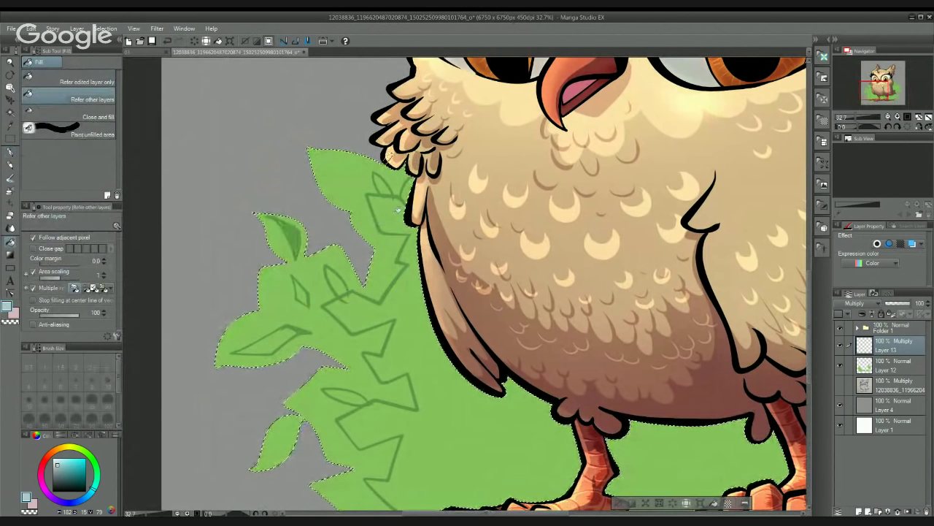
left_click(398, 207)
left_click(398, 187)
key("ctrl+z")
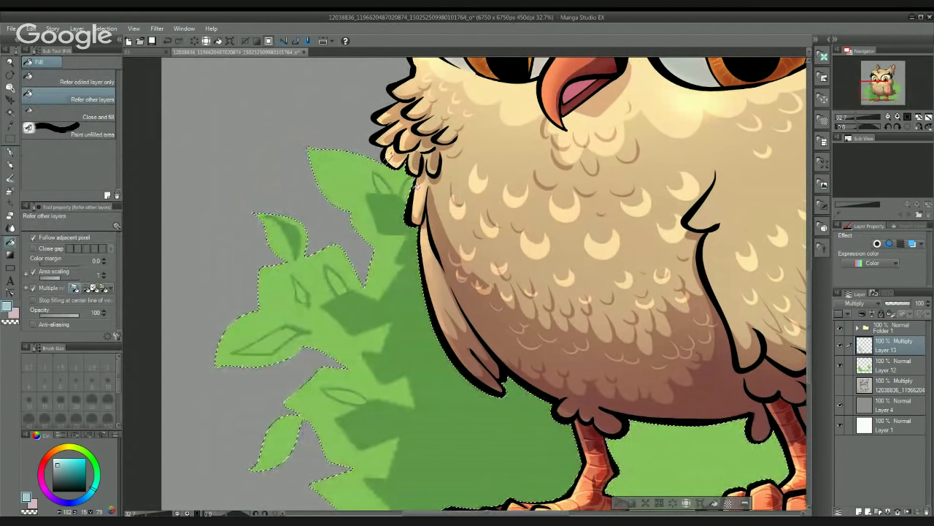
left_click(384, 184)
left_click(338, 282)
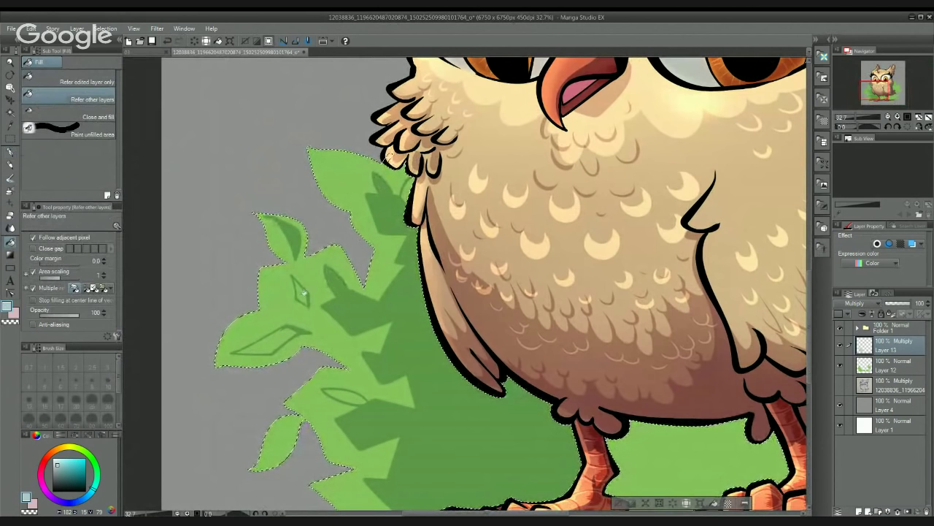
left_click(301, 292)
left_click(274, 338)
scroll(316, 359, "down", 3)
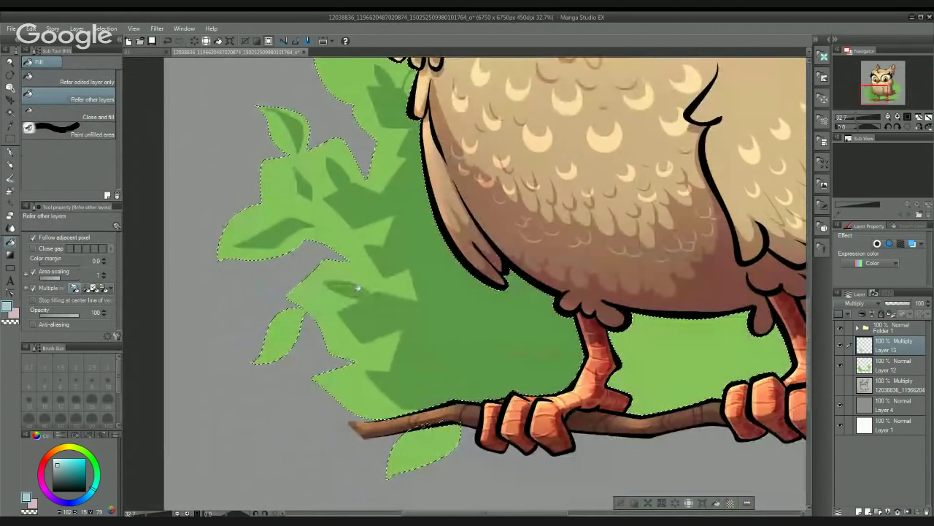
Step: Fill the outlined shadow shapes in the right clump and around the branch's right end with the shadow color
scroll(510, 297, "right", 10)
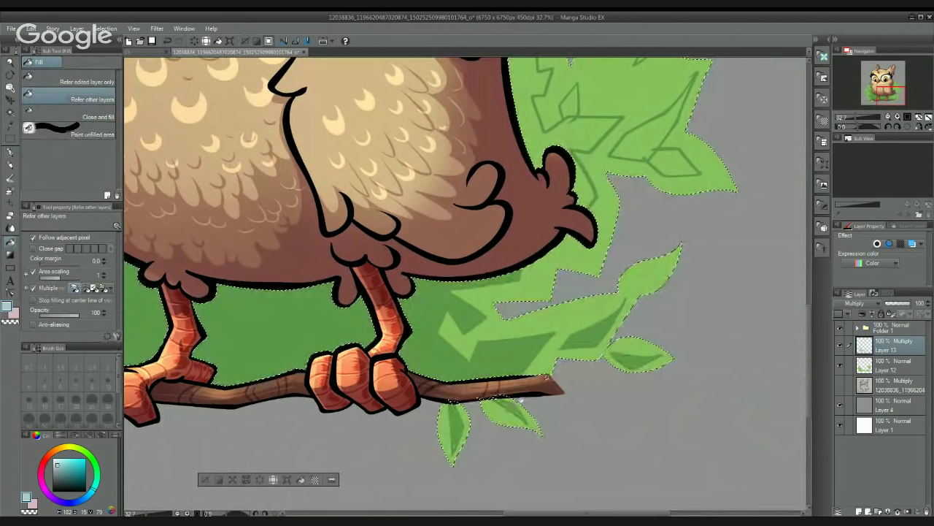
scroll(513, 350, "up", 2)
scroll(513, 350, "up", 2)
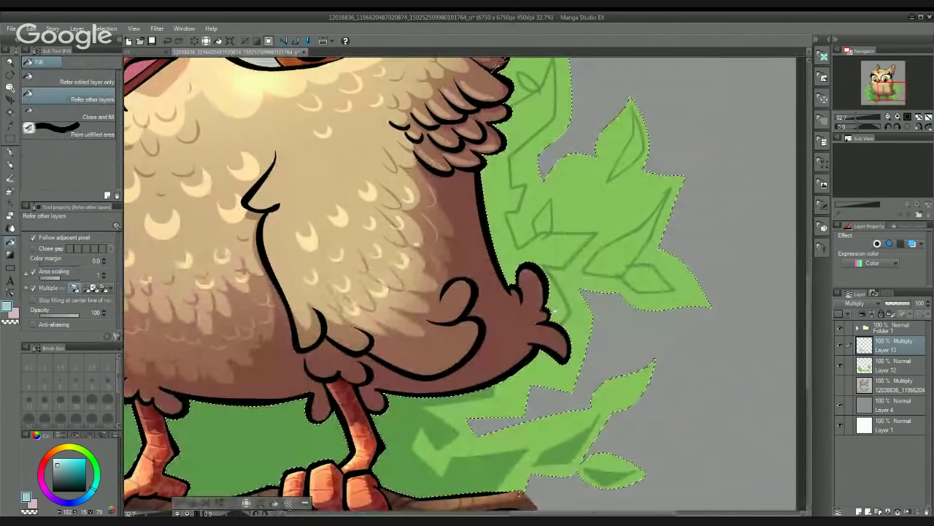
left_click(645, 277)
left_click(543, 220)
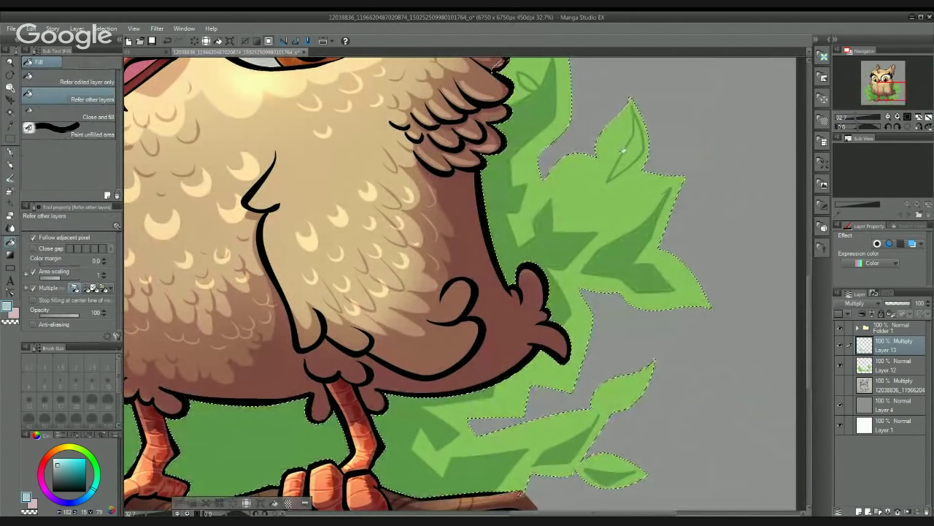
left_click(629, 154)
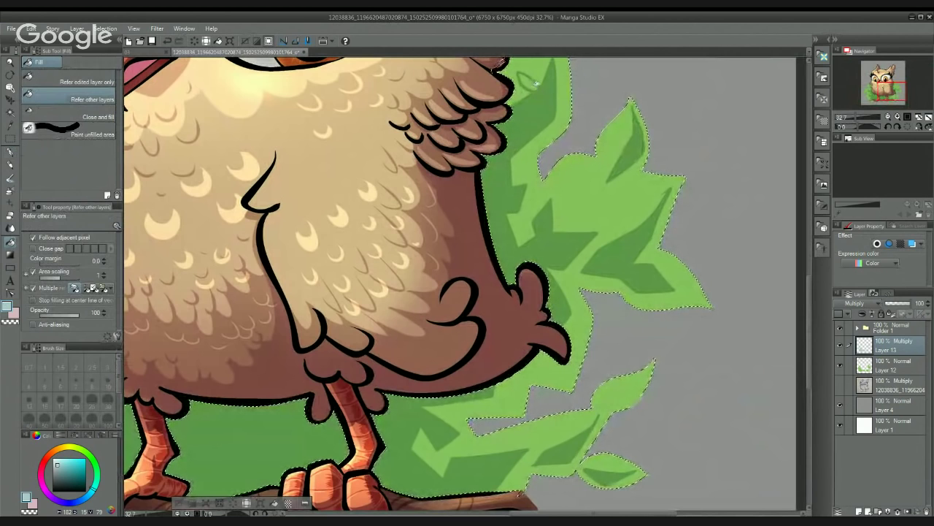
scroll(530, 95, "down", 3)
scroll(520, 113, "down", 1)
left_click_drag(520, 114, 559, 231)
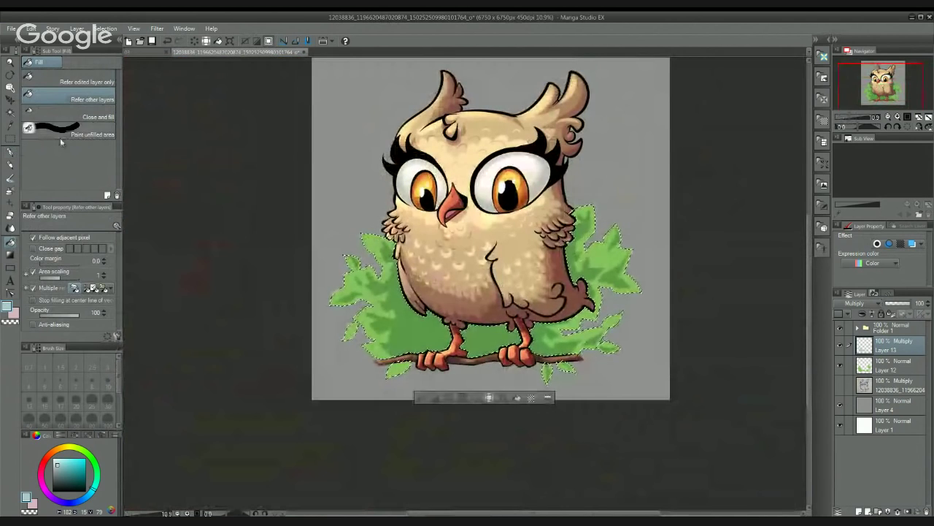
Step: Touch up the small leaf shadow beneath the owl's left cheek feathers with the G-pen and Fill tool
left_click(10, 152)
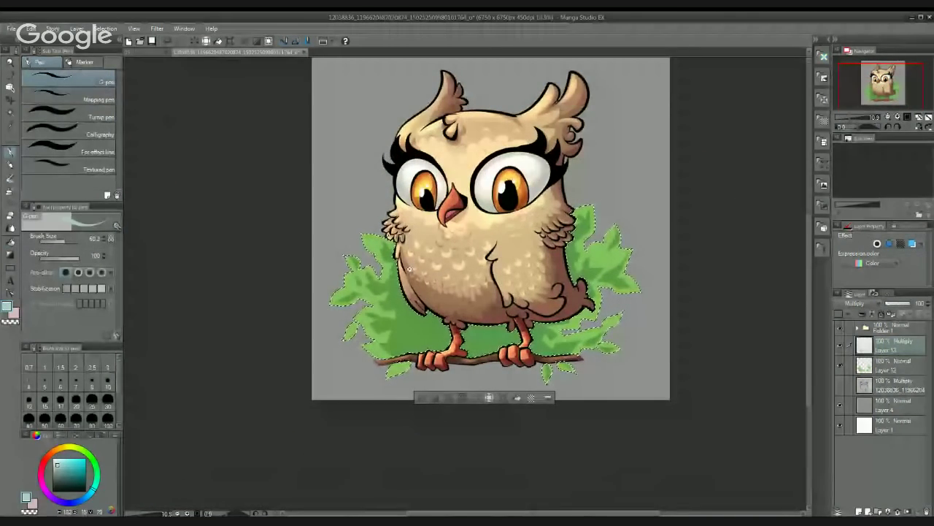
scroll(409, 269, "up", 4)
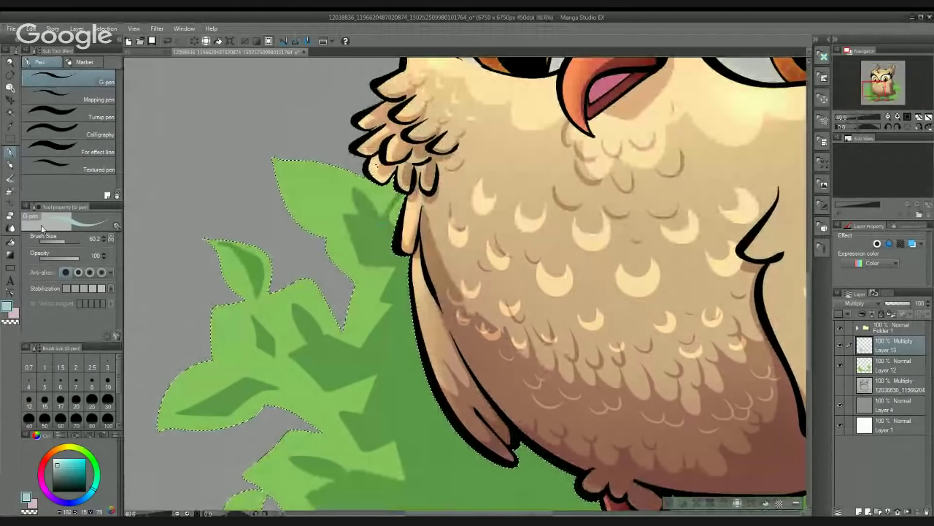
left_click(11, 242)
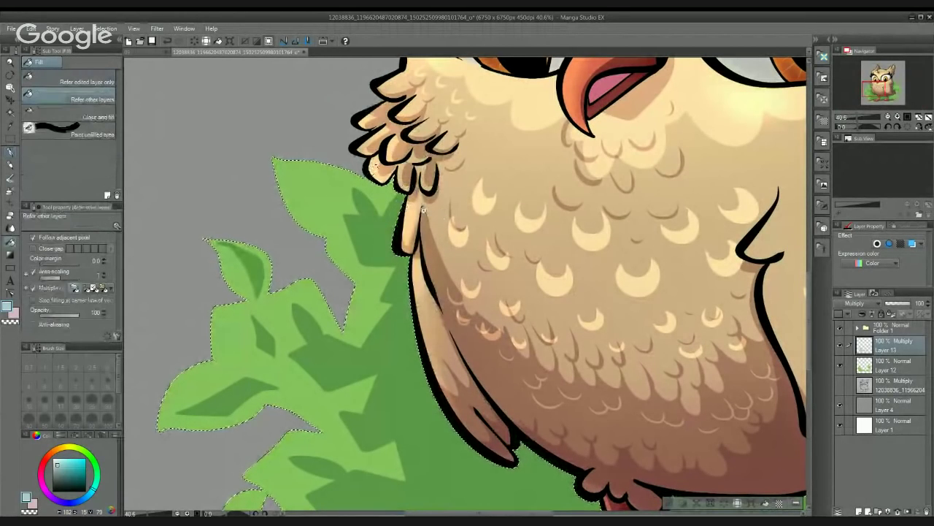
scroll(431, 207, "down", 2)
left_click_drag(536, 282, 434, 215)
left_click_drag(522, 251, 438, 305)
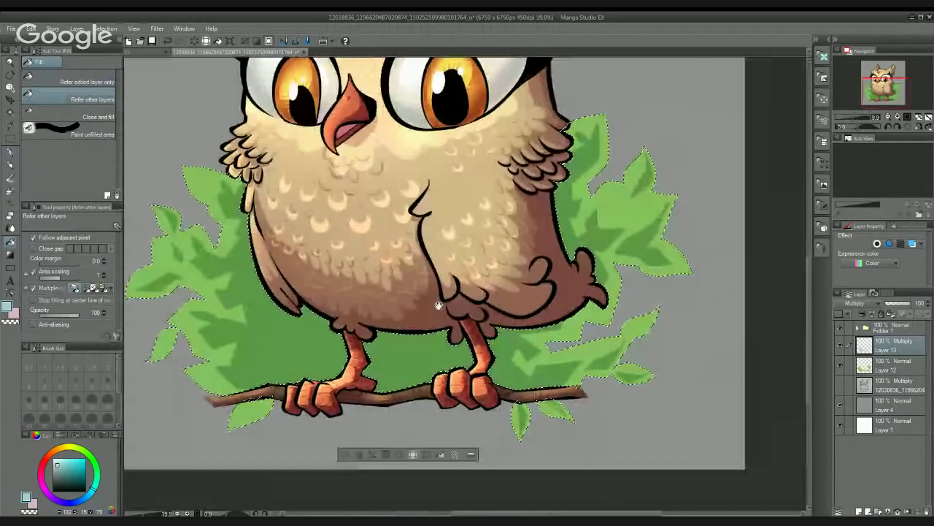
Step: Outline a pointed shadow shape on the leaf beneath the branch's left end with the G-pen and fill it
scroll(438, 305, "down", 3)
scroll(474, 350, "up", 2)
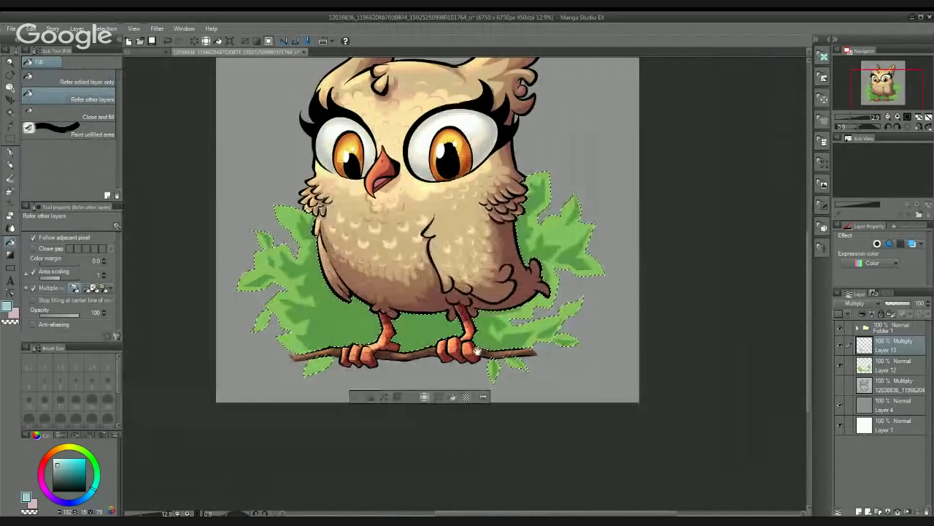
scroll(512, 368, "up", 3)
left_click_drag(344, 320, 657, 267)
left_click(10, 152)
scroll(346, 300, "up", 1)
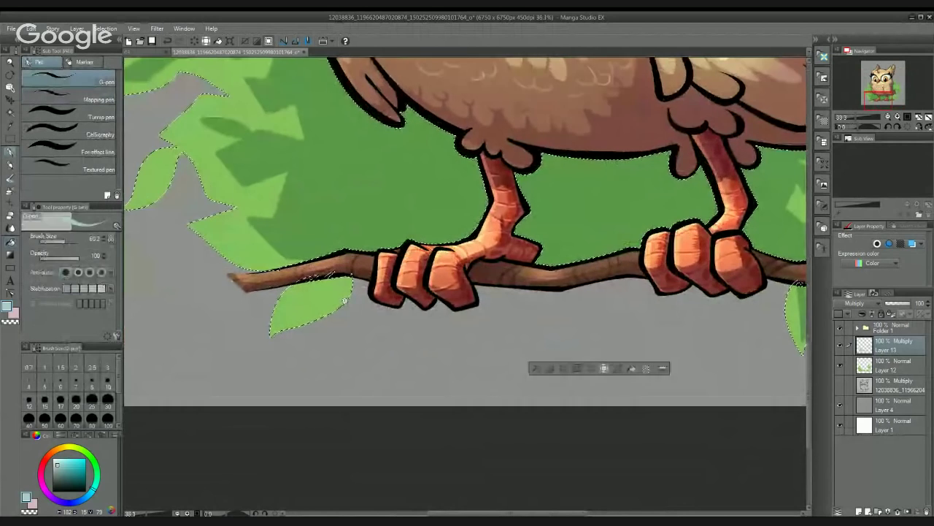
scroll(345, 299, "up", 1)
left_click_drag(332, 269, 279, 297)
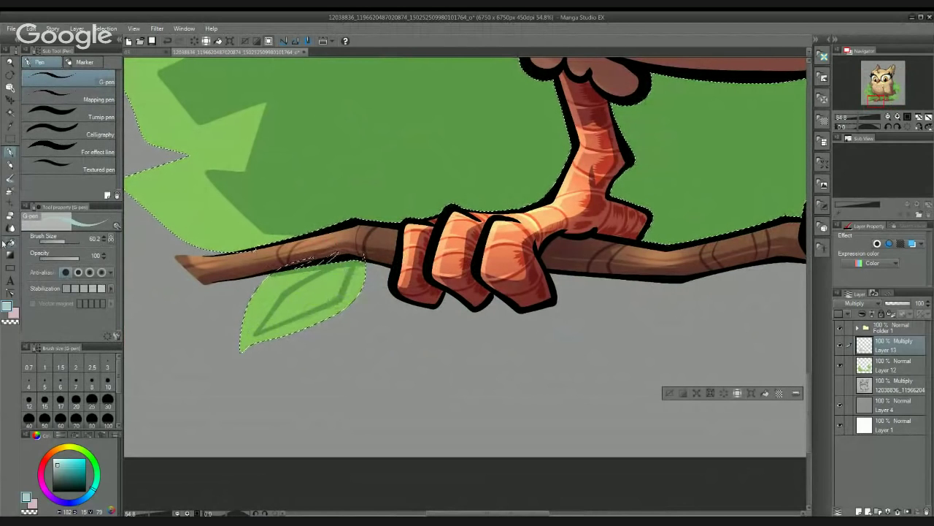
key("g")
scroll(374, 256, "down", 1)
scroll(373, 256, "down", 2)
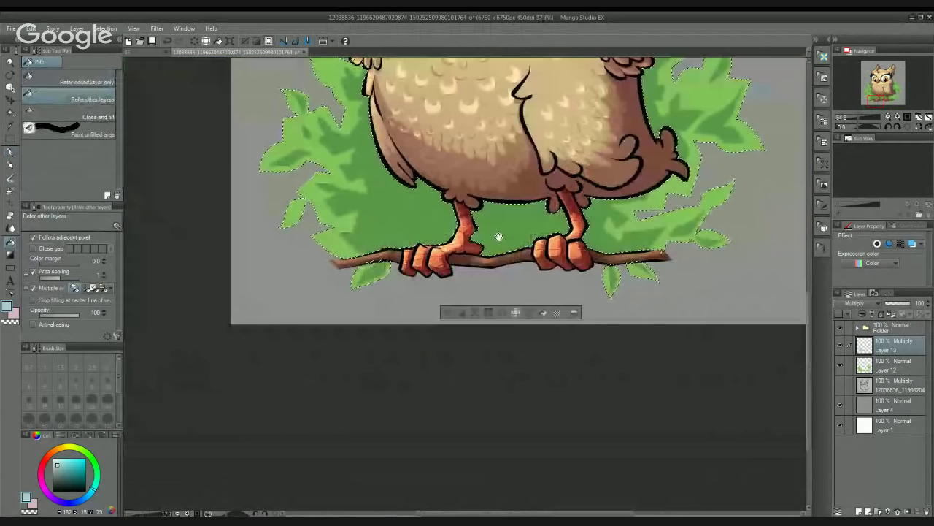
Step: Apply a teal foreground-to-transparent gradient over the selected leaves, darkening the foliage around the owl's legs
left_click(62, 471)
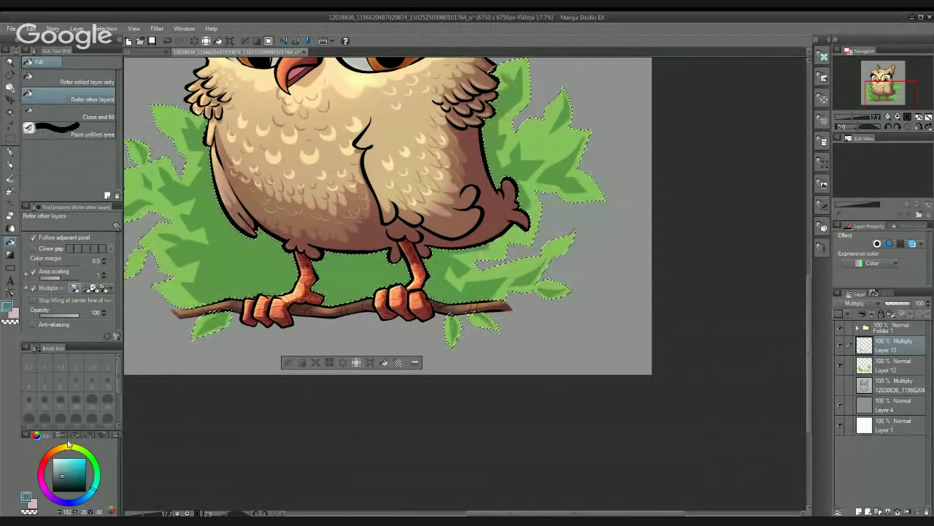
left_click(10, 253)
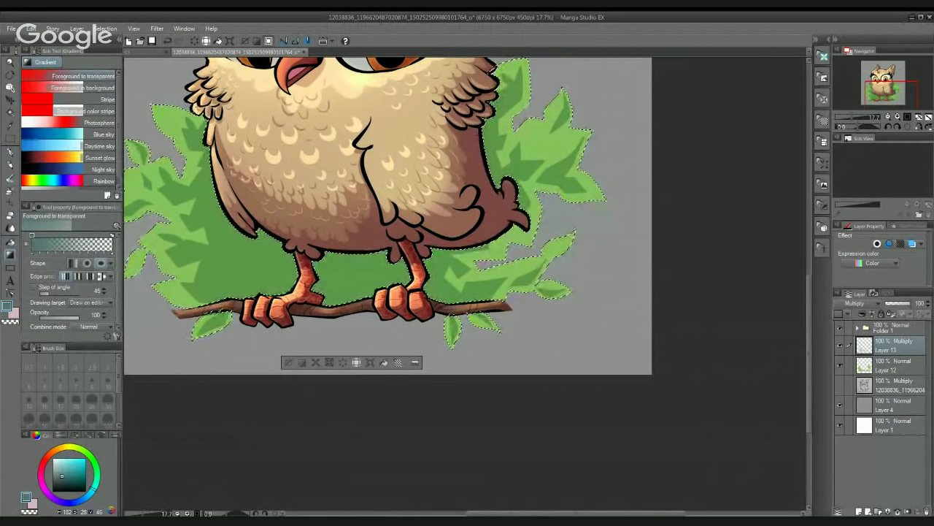
left_click_drag(365, 319, 581, 79)
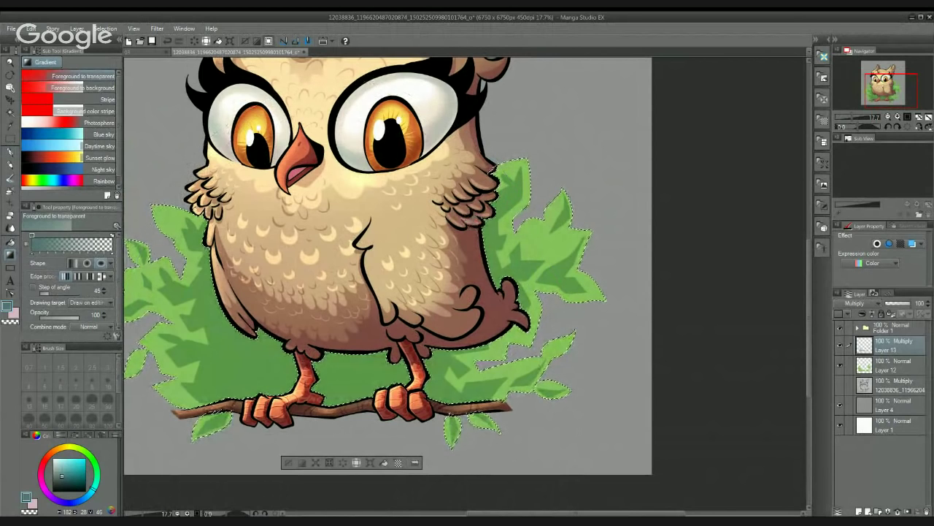
left_click(70, 475)
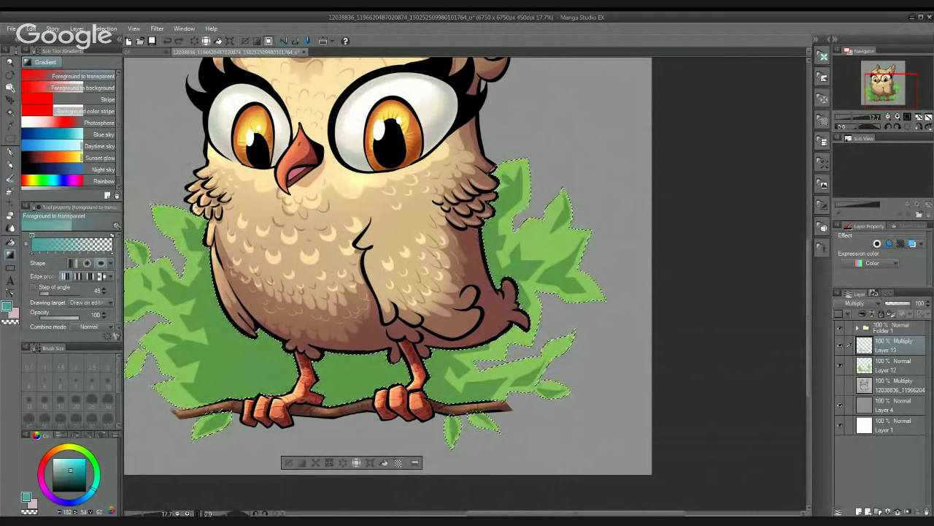
left_click_drag(456, 259, 570, 81)
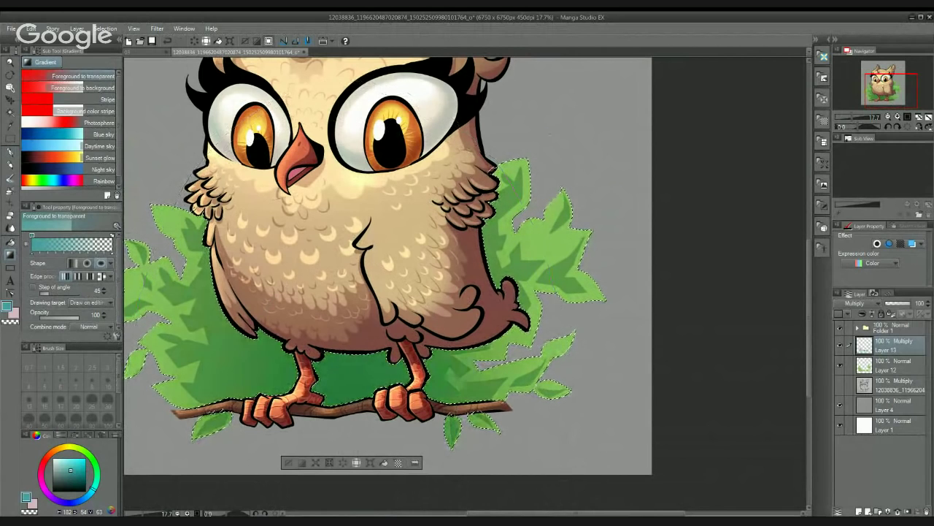
Step: Undo the teal gradient over the leaves and replace the full foliage selection with a selection of only the darker leaf shadow shapes
scroll(551, 172, "down", 2)
key("ctrl+z")
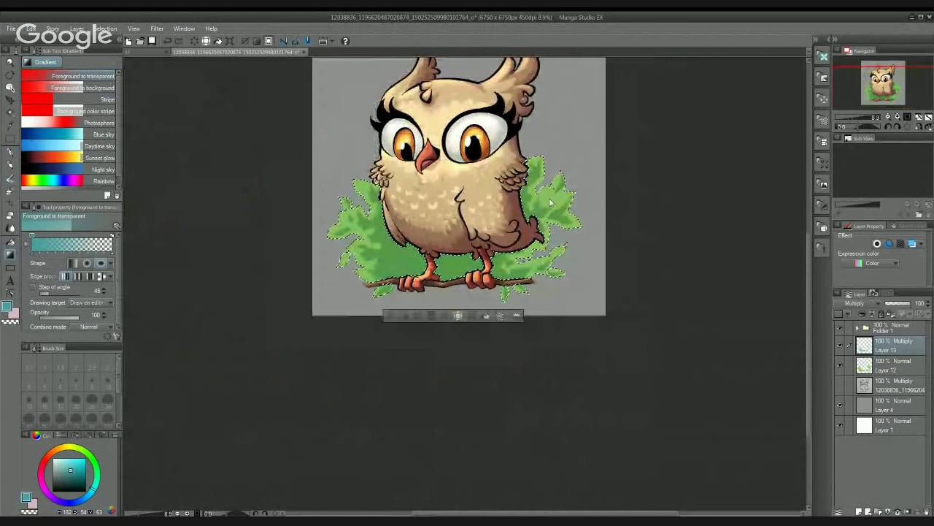
left_click_drag(562, 257, 463, 263)
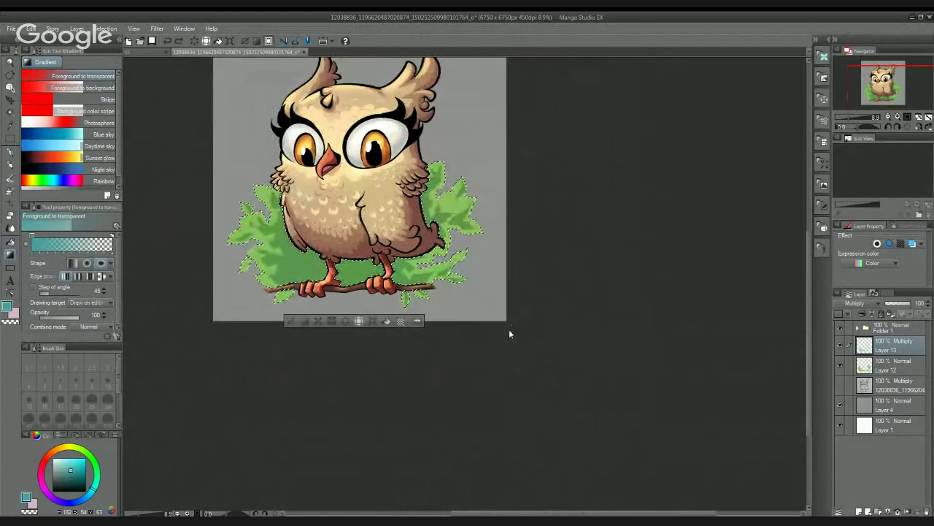
left_click_drag(221, 190, 222, 224)
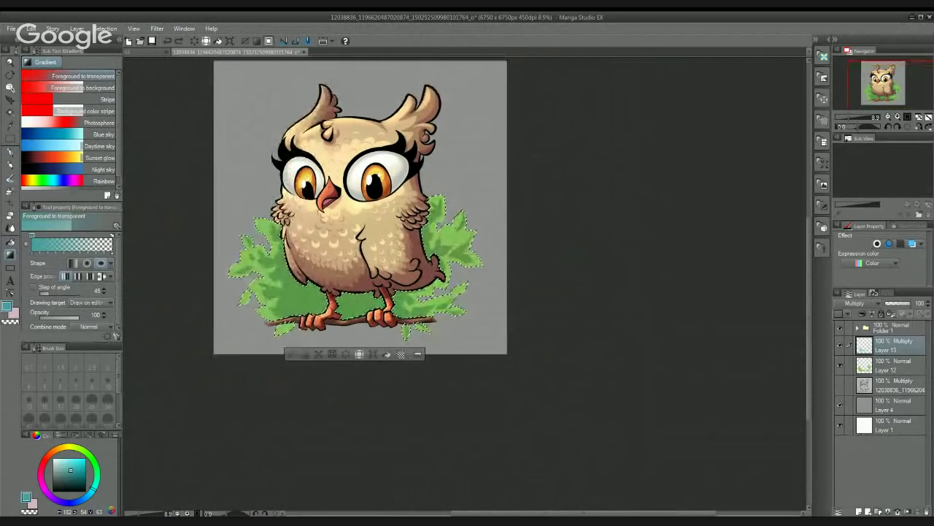
left_click(168, 41)
key("ctrl+d")
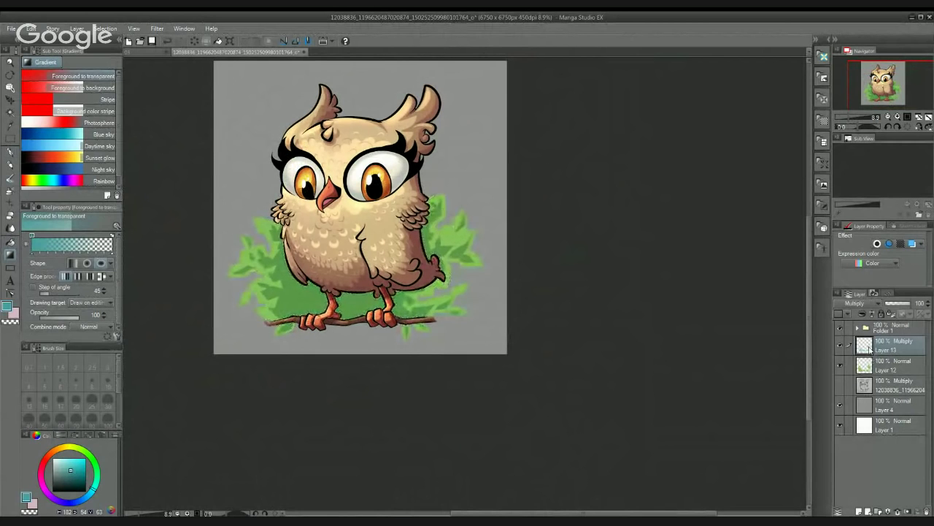
key("ctrl+z")
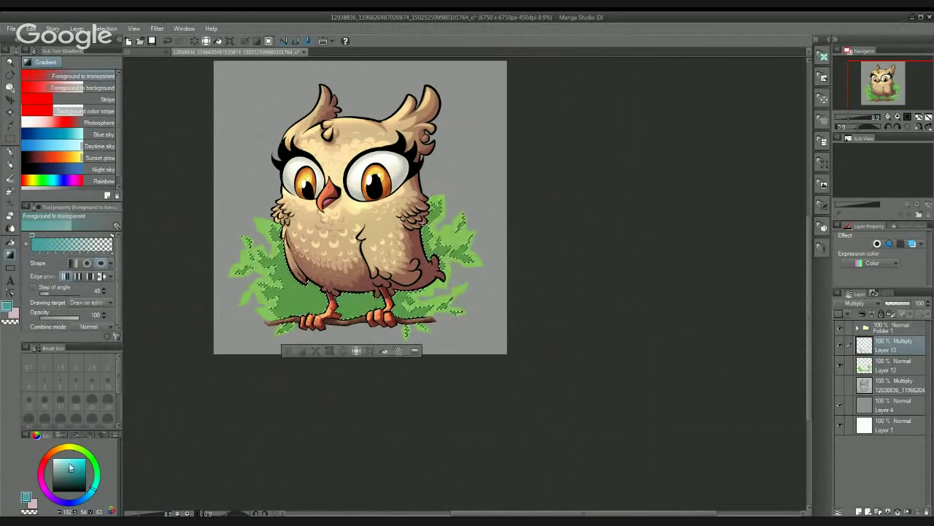
Step: Choose a light cyan and apply elliptical foreground-to-transparent gradients over the selected leaf shadows around the owl's lower body and legs
left_click_drag(67, 463, 65, 459)
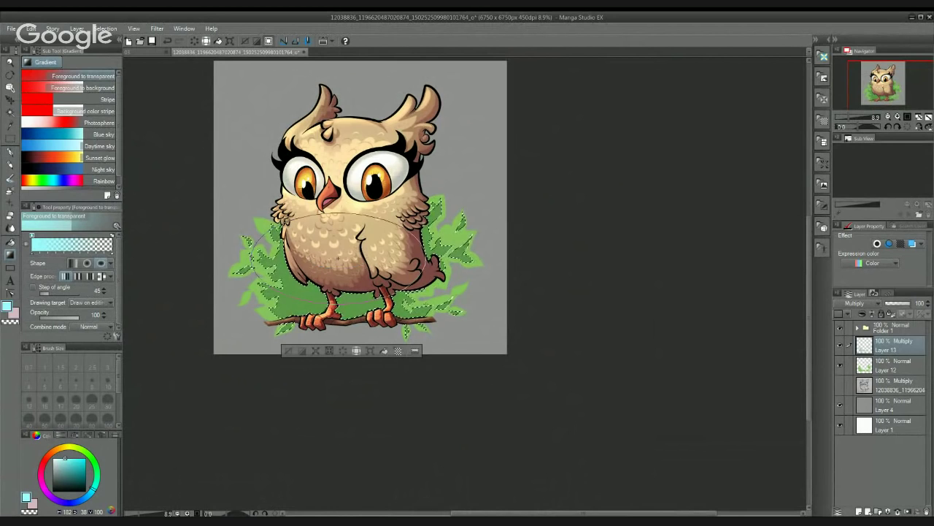
left_click_drag(338, 259, 469, 340)
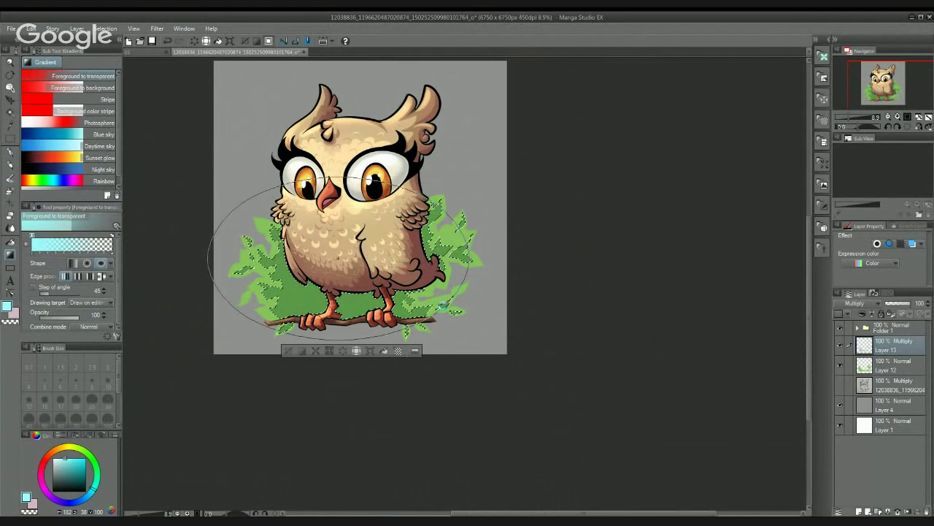
left_click_drag(366, 398, 377, 424)
scroll(365, 314, "up", 1)
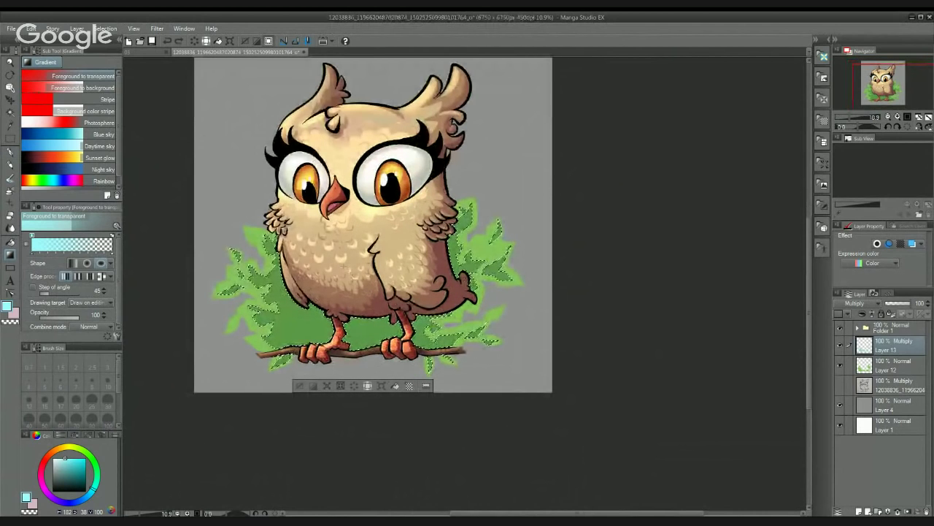
left_click_drag(353, 272, 439, 315)
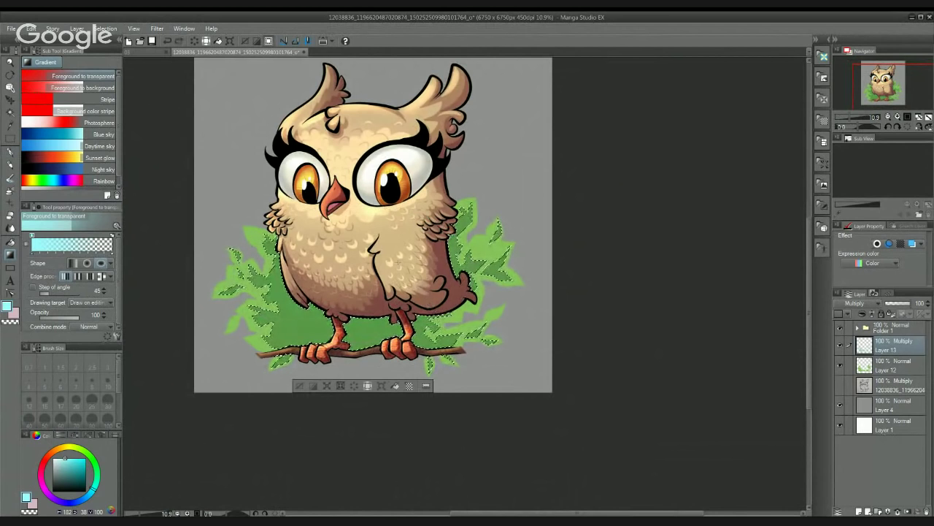
left_click_drag(354, 246, 481, 346)
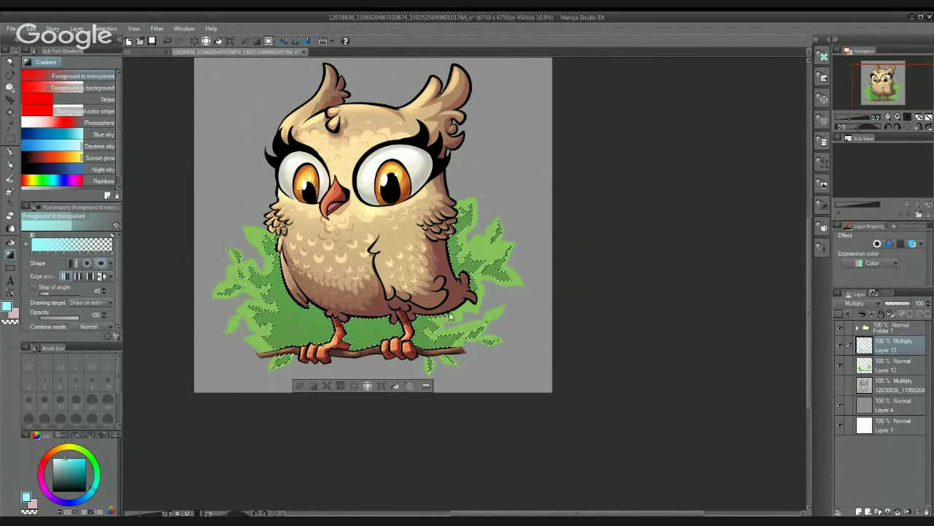
left_click_drag(373, 262, 497, 340)
left_click_drag(438, 318, 436, 355)
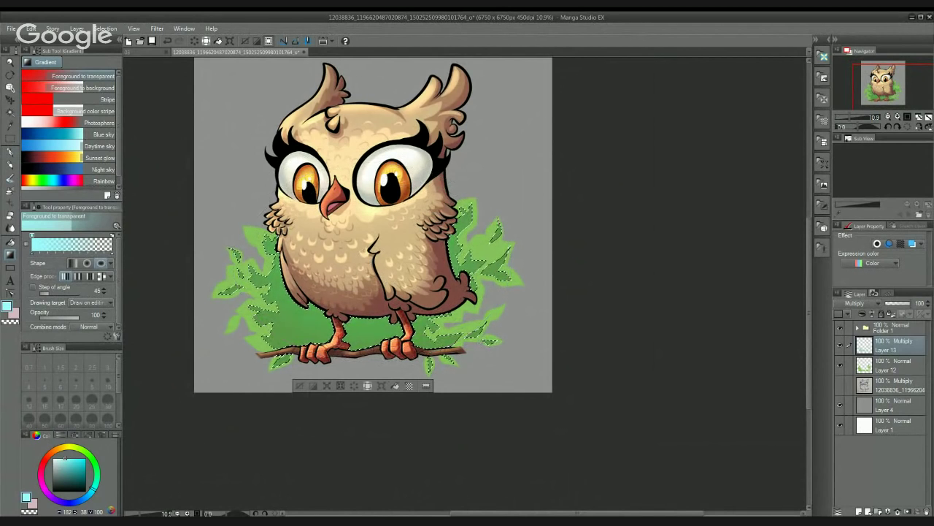
Step: Apply a darker teal foreground-to-transparent gradient from below the canvas up over the selected leaf shadows, and clear the selection
left_click_drag(67, 462, 69, 470)
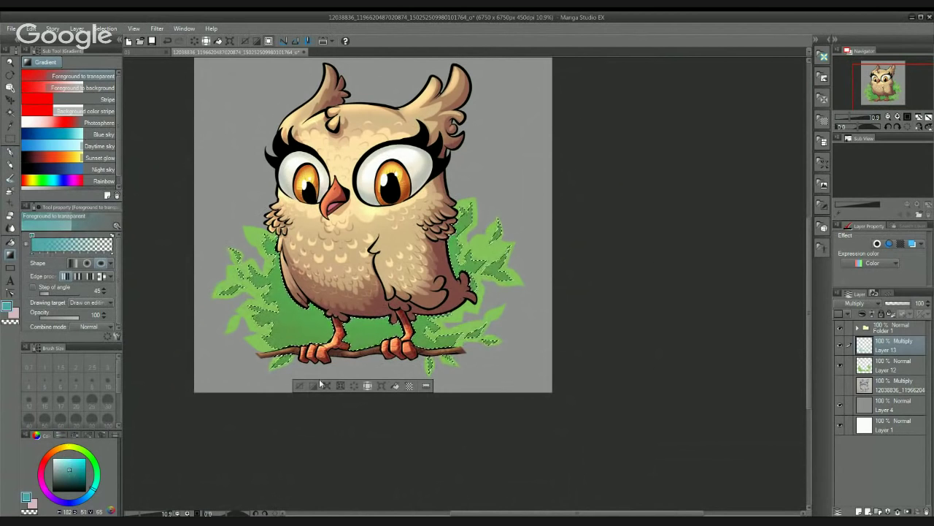
left_click_drag(347, 414, 574, 251)
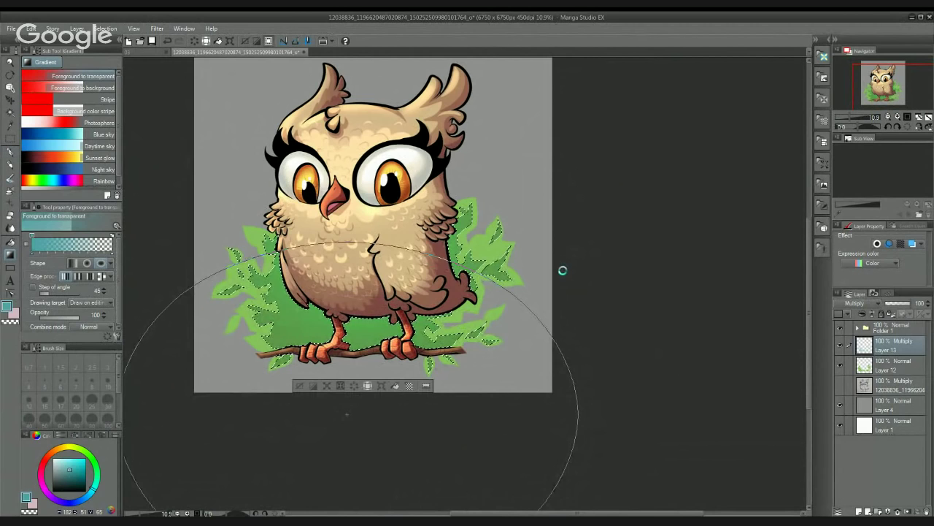
key("ctrl+d")
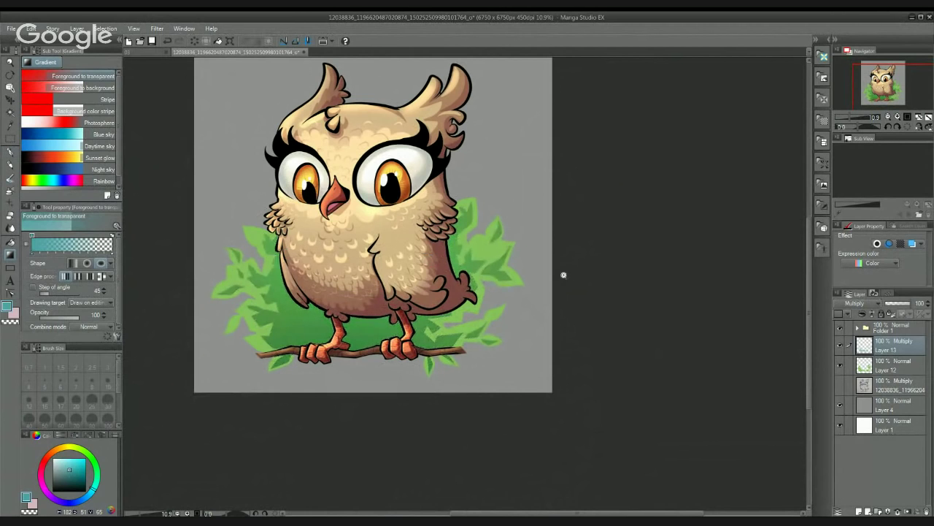
Step: Add a new Normal layer beneath the two leaf layers, directly above the hidden sketch layer
left_click_drag(564, 275, 557, 300)
left_click_drag(558, 300, 492, 303)
scroll(382, 255, "up", 2)
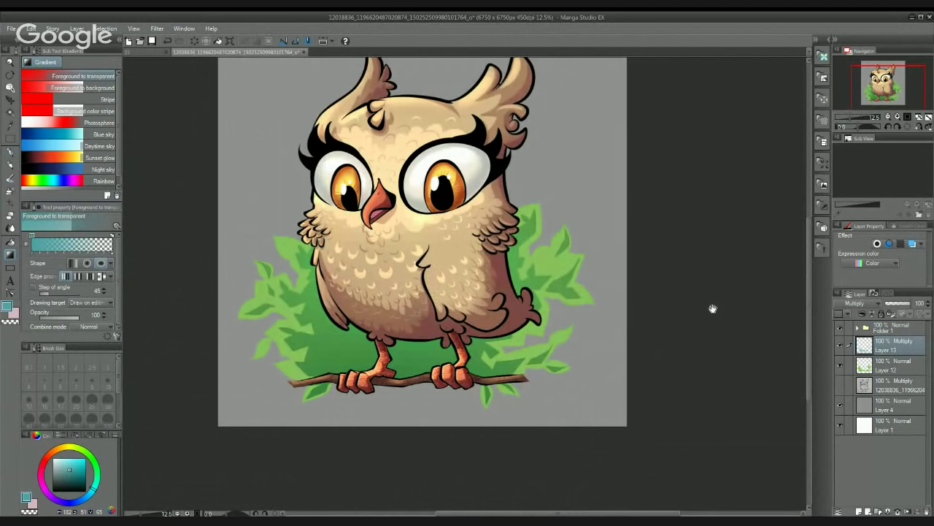
left_click(891, 370)
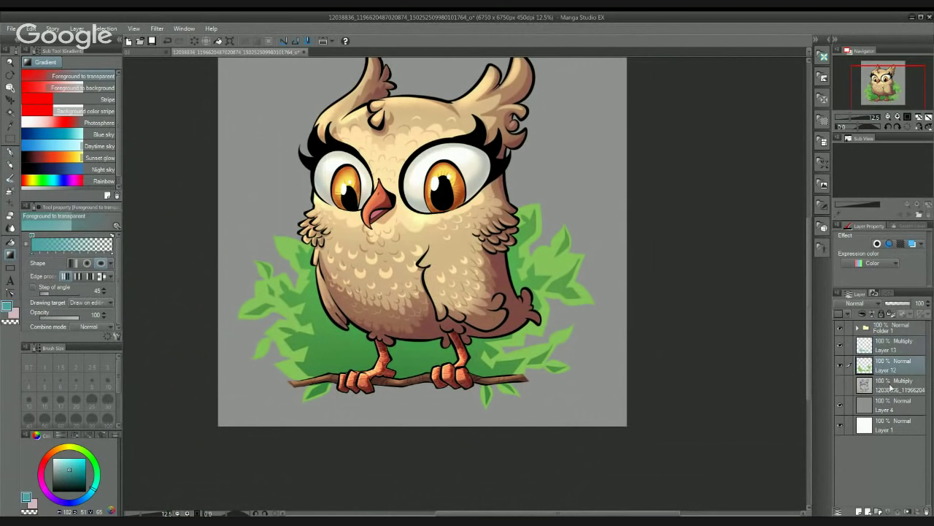
left_click(891, 386)
left_click(859, 511)
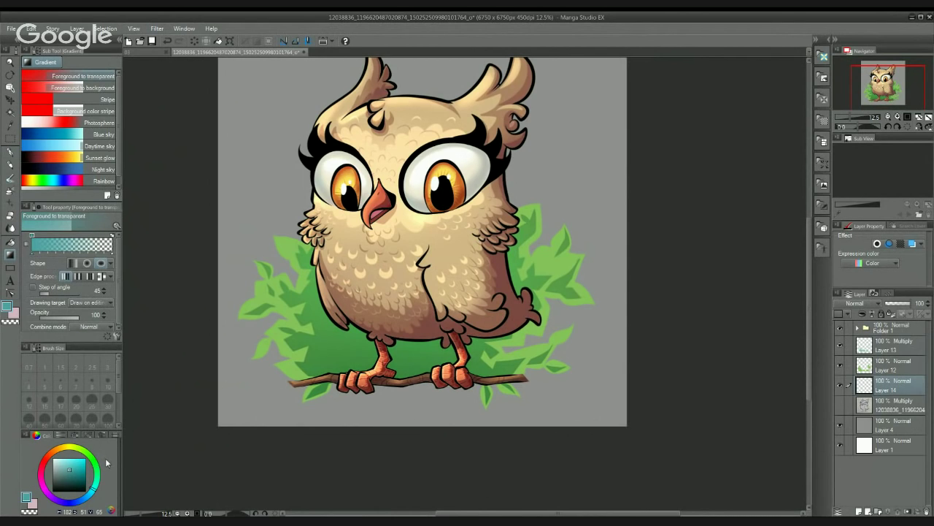
Step: Choose a dark muted purple drawing color for the background foliage and switch to the G-pen
left_click_drag(70, 471, 63, 465)
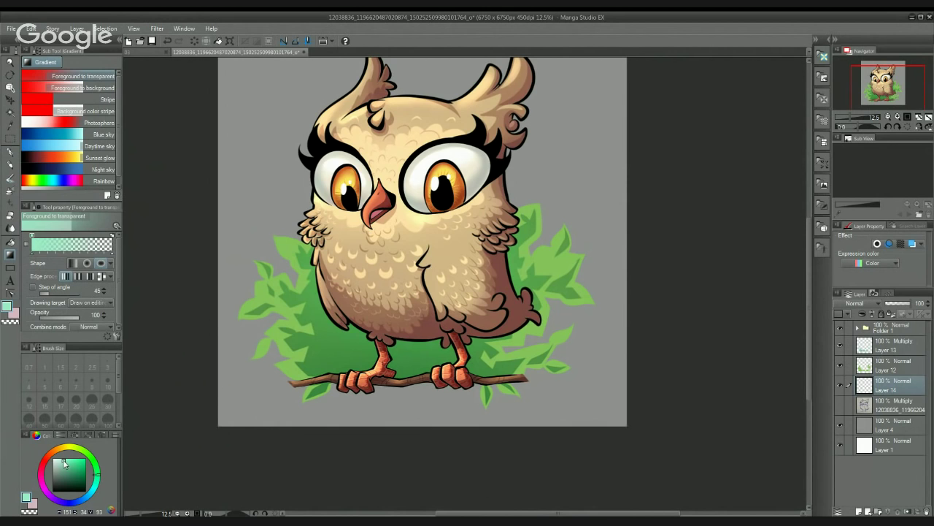
left_click_drag(241, 369, 281, 409)
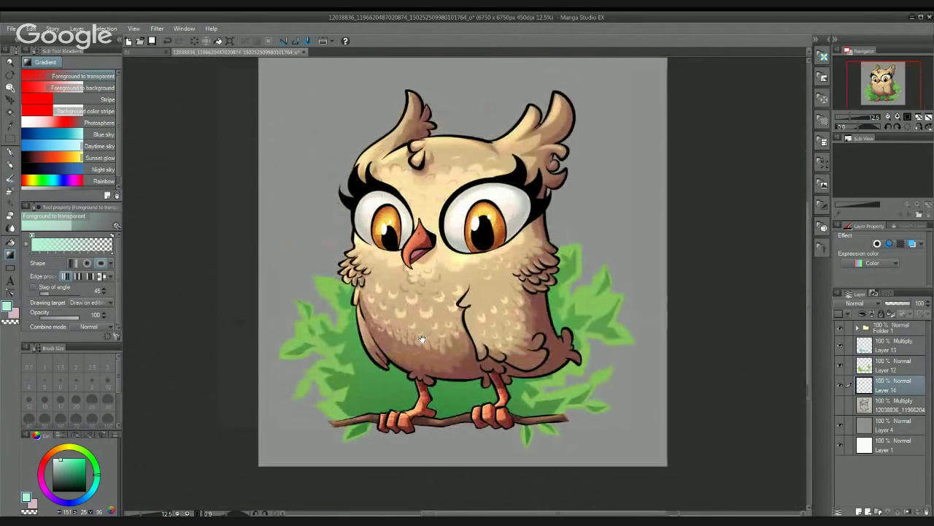
left_click_drag(422, 338, 425, 321)
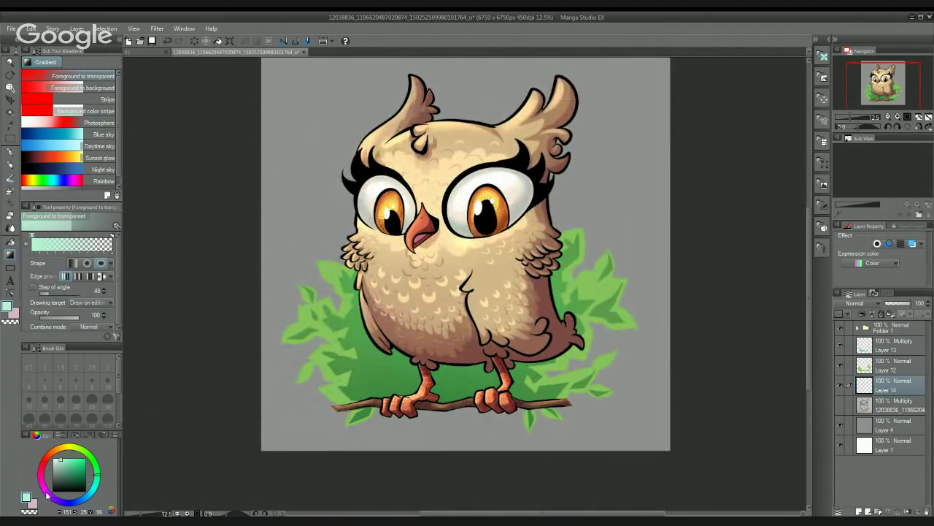
left_click_drag(47, 496, 57, 502)
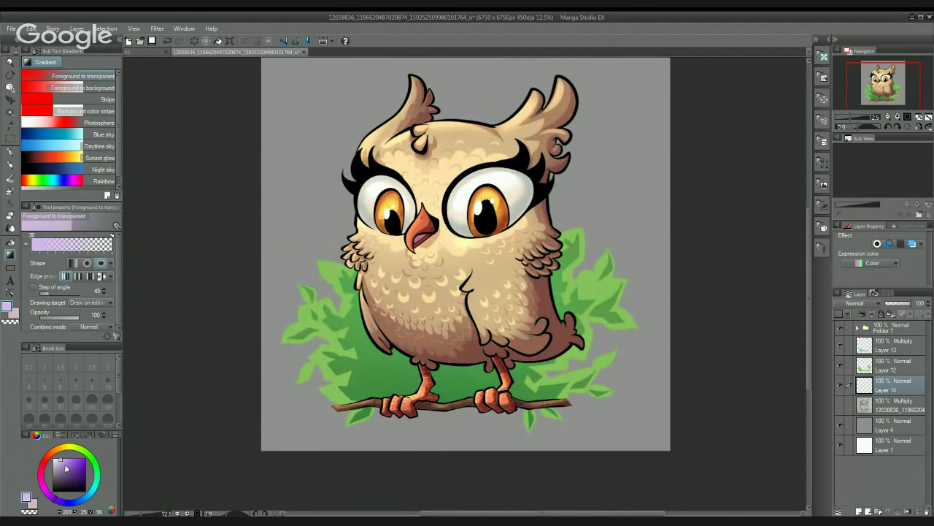
left_click_drag(65, 468, 63, 471)
left_click(10, 152)
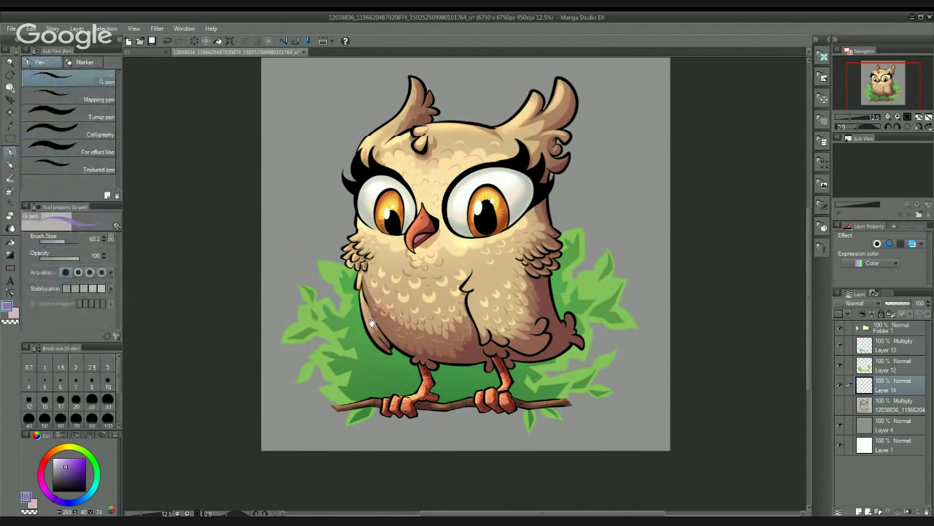
left_click_drag(372, 322, 385, 363)
left_click_drag(339, 345, 361, 368)
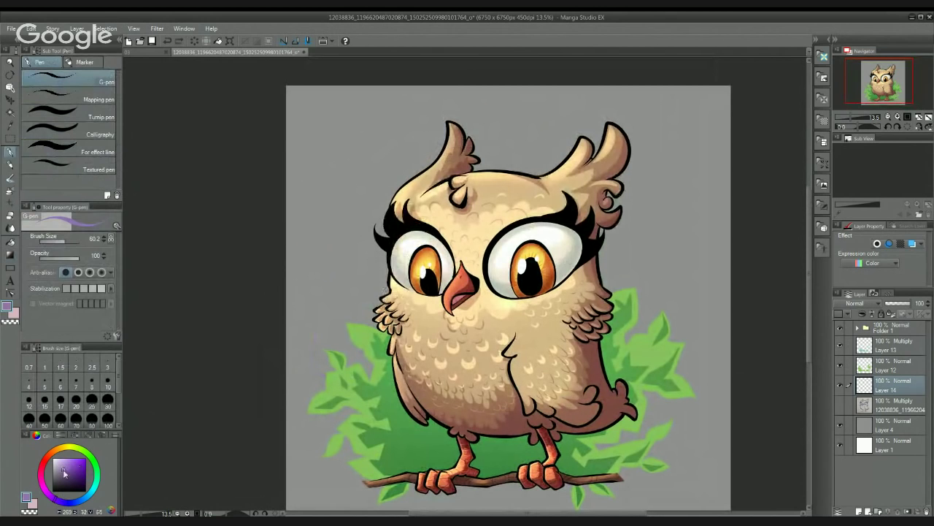
left_click_drag(64, 473, 61, 476)
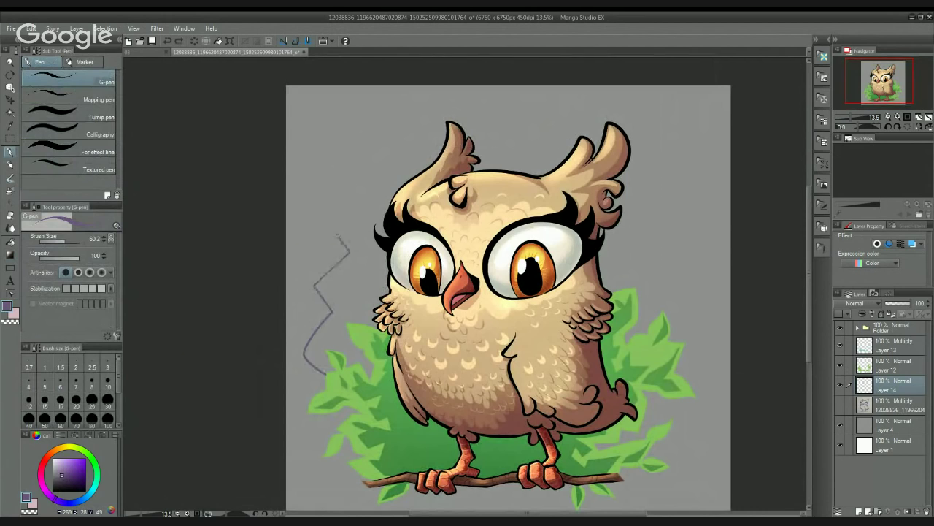
Step: Replace the zigzag trial line with a scalloped, cloud-like outline around the owl's head down to the leaves, and fill it with purple
key("ctrl+z")
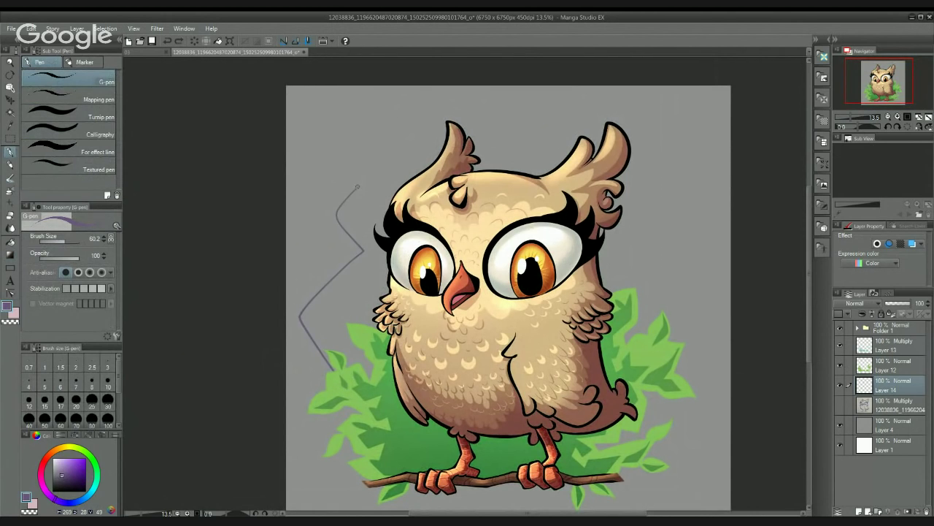
key("ctrl+z")
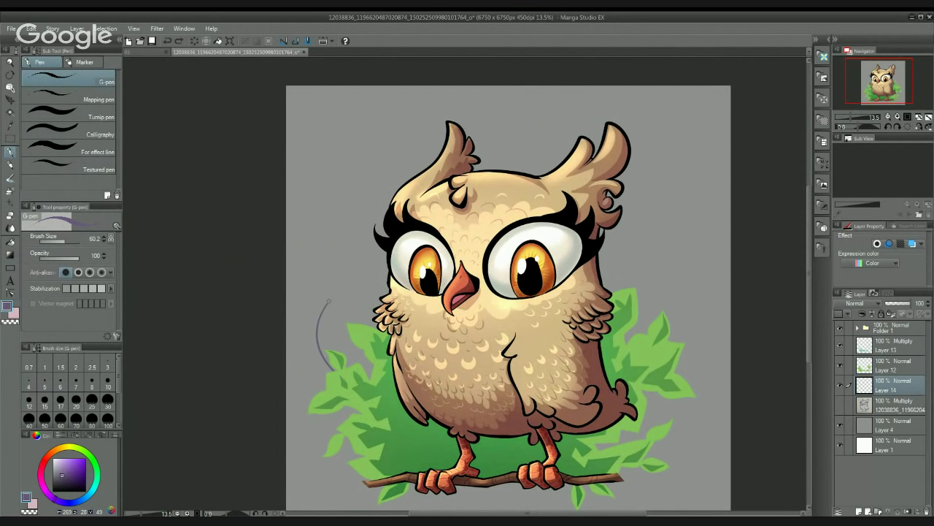
mouse_move(319, 232)
left_mouse_down()
mouse_move(315, 188)
mouse_move(342, 156)
mouse_move(386, 151)
mouse_move(410, 137)
left_mouse_up()
mouse_move(413, 146)
left_mouse_down()
mouse_move(426, 277)
mouse_move(339, 270)
mouse_move(356, 232)
mouse_move(432, 221)
mouse_move(478, 243)
left_mouse_up()
scroll(345, 274, "up", 1)
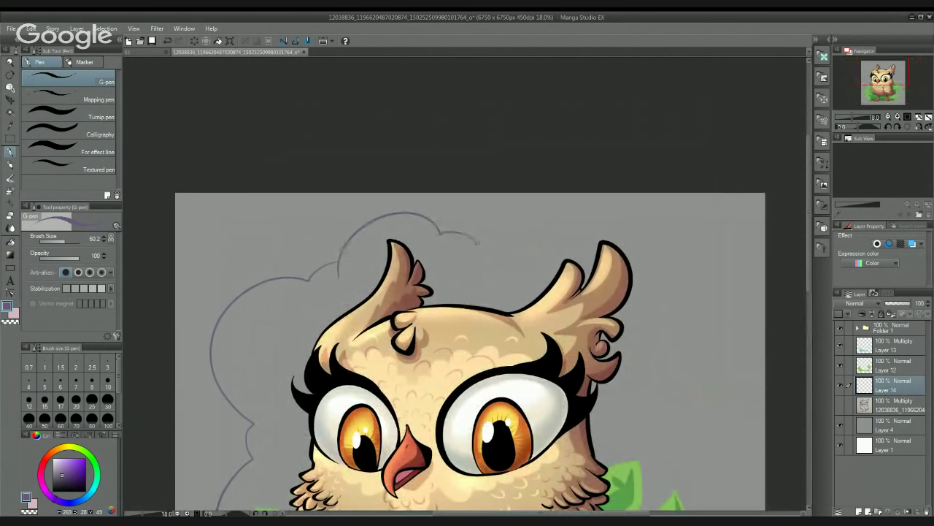
mouse_move(523, 281)
left_mouse_down()
mouse_move(578, 217)
mouse_move(648, 228)
mouse_move(689, 276)
mouse_move(649, 363)
left_mouse_up()
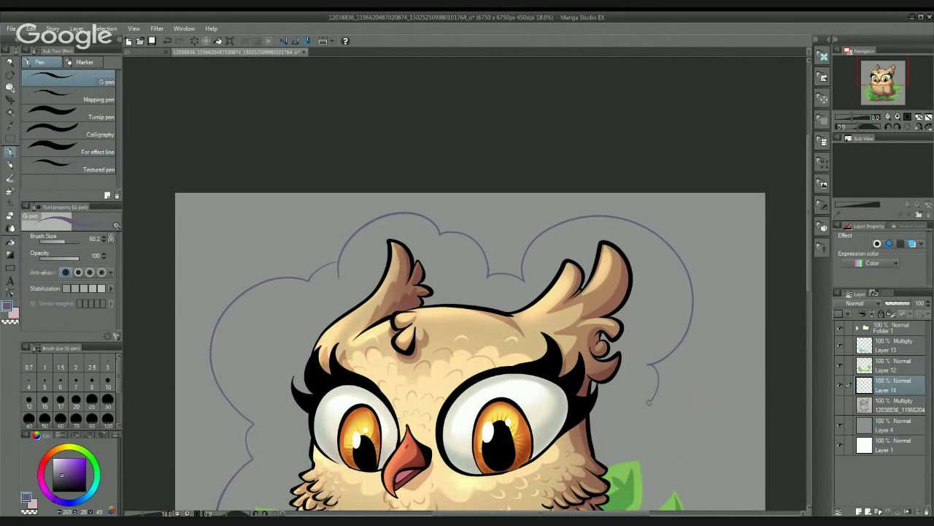
mouse_move(649, 401)
left_mouse_down()
mouse_move(615, 391)
mouse_move(546, 253)
left_mouse_up()
mouse_move(544, 246)
left_mouse_down()
mouse_move(558, 282)
mouse_move(624, 297)
mouse_move(643, 343)
mouse_move(610, 399)
left_mouse_up()
left_click_drag(429, 356, 556, 338)
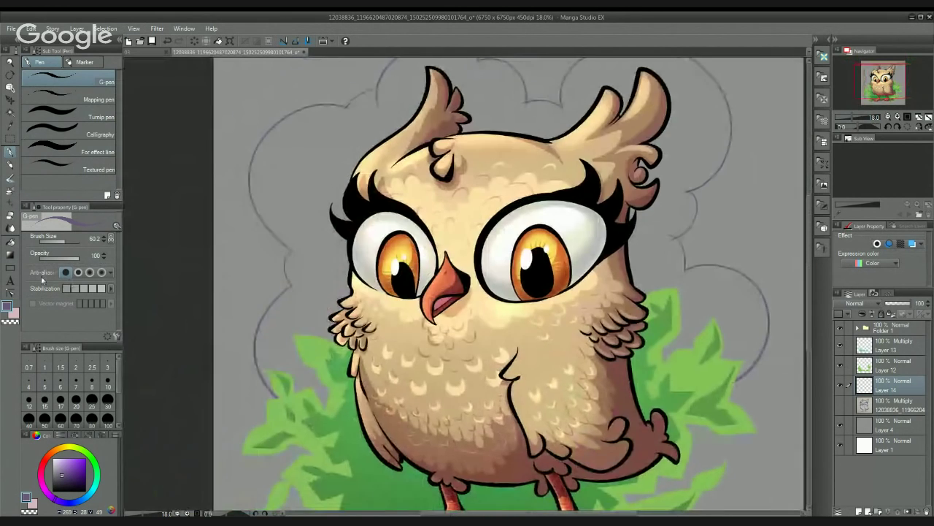
left_click(11, 242)
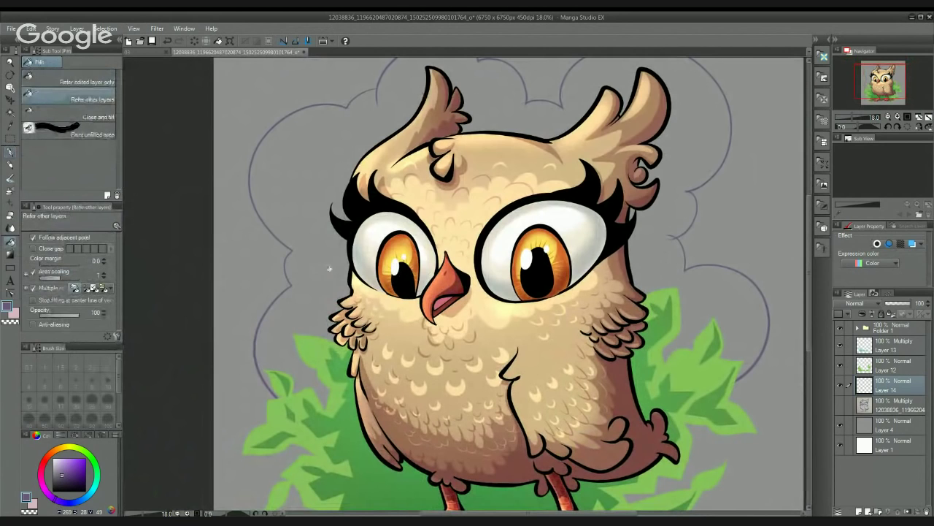
left_click(498, 235)
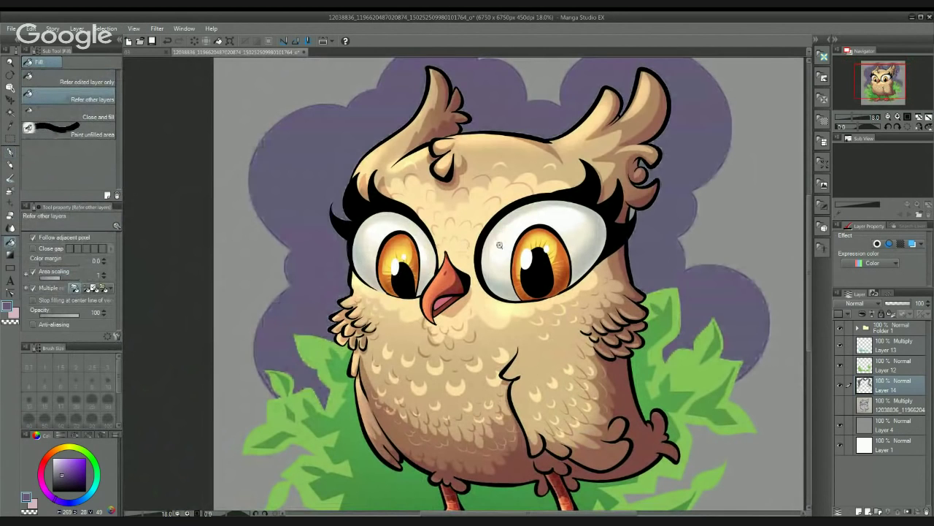
Step: Select the filled purple background shape and add a new layer directly above its layer
left_click_drag(500, 244, 332, 283)
scroll(327, 282, "up", 5)
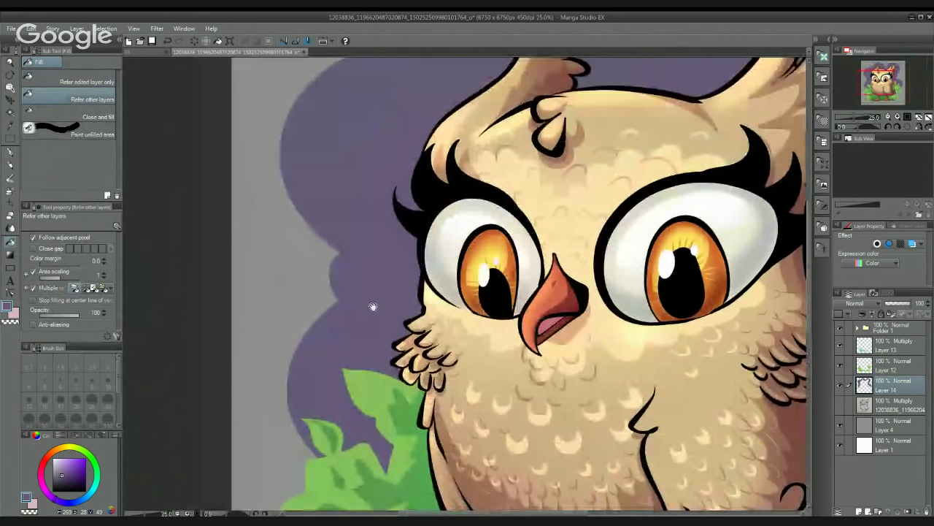
left_click_drag(373, 306, 304, 263)
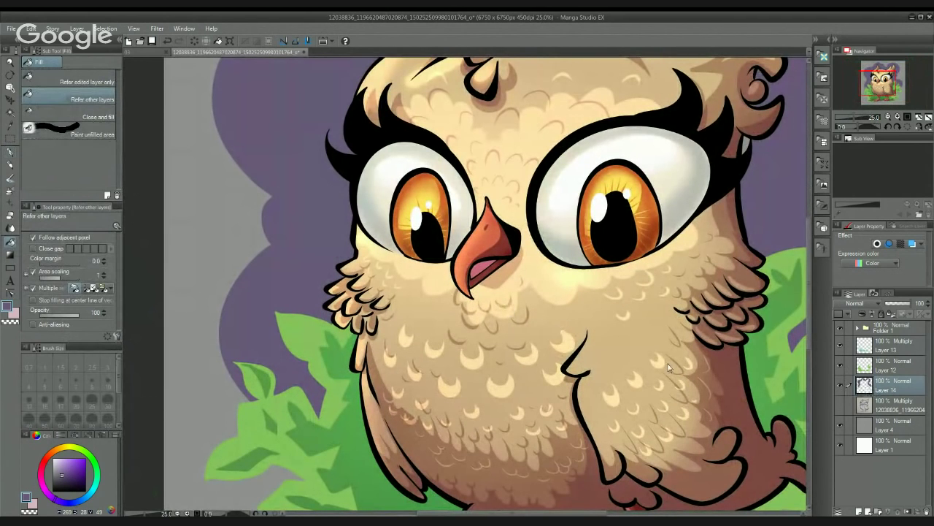
key("ctrl+shift+d")
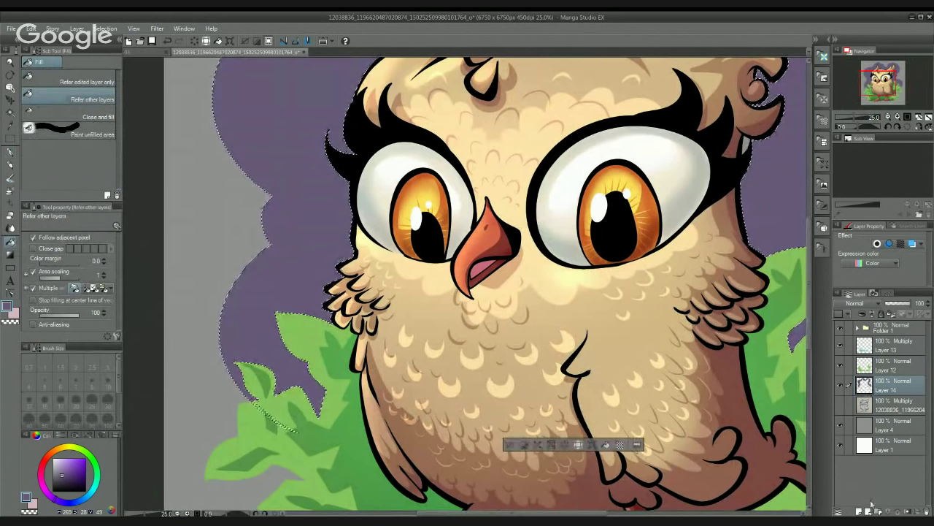
left_click(861, 511)
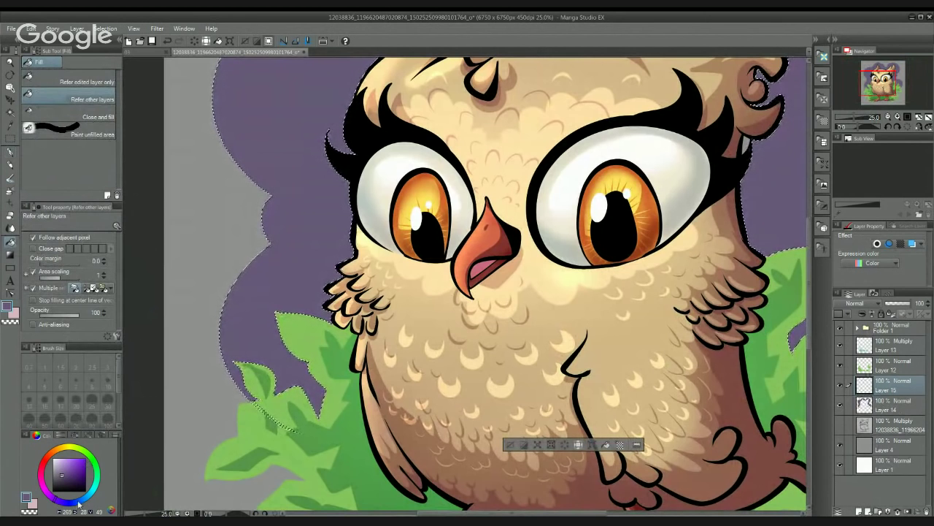
Step: Choose a pale muted pink drawing color for the backdrop's shadows and switch to the G-pen
left_click(58, 495)
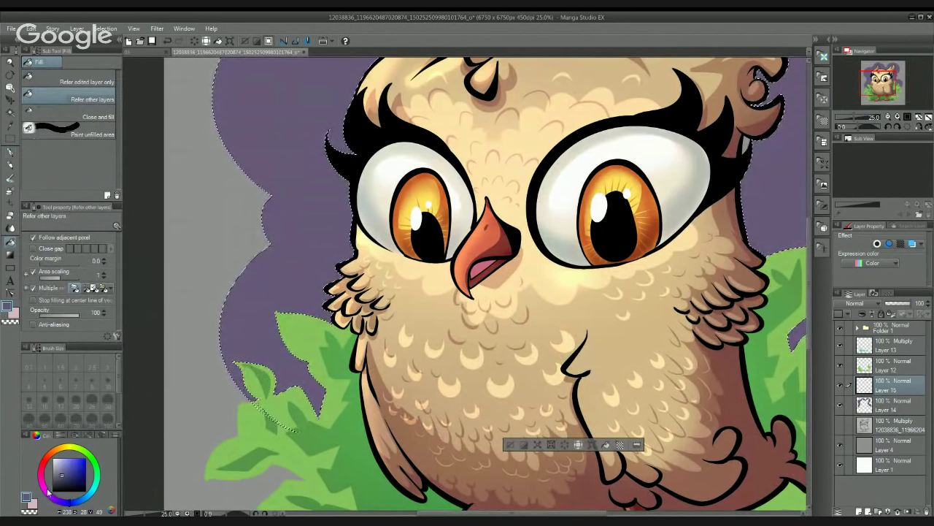
left_click(49, 491)
left_click(61, 467)
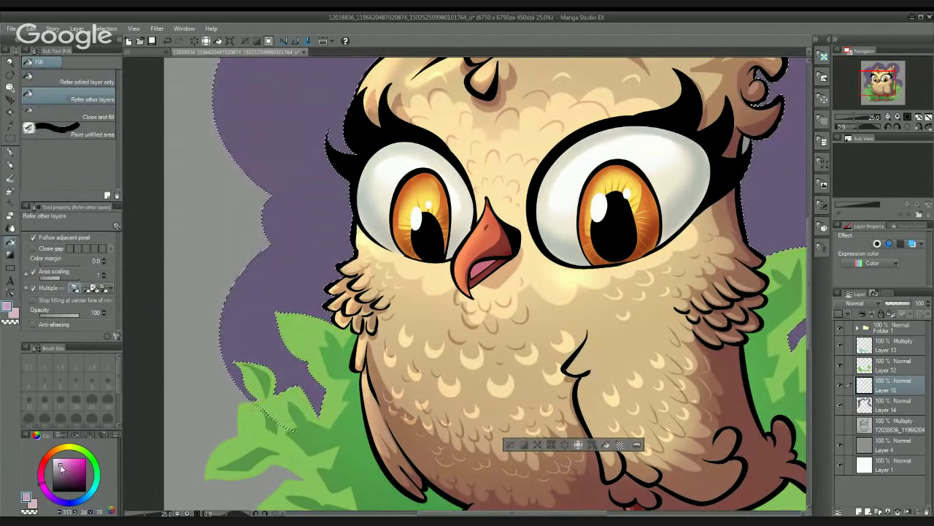
key("p")
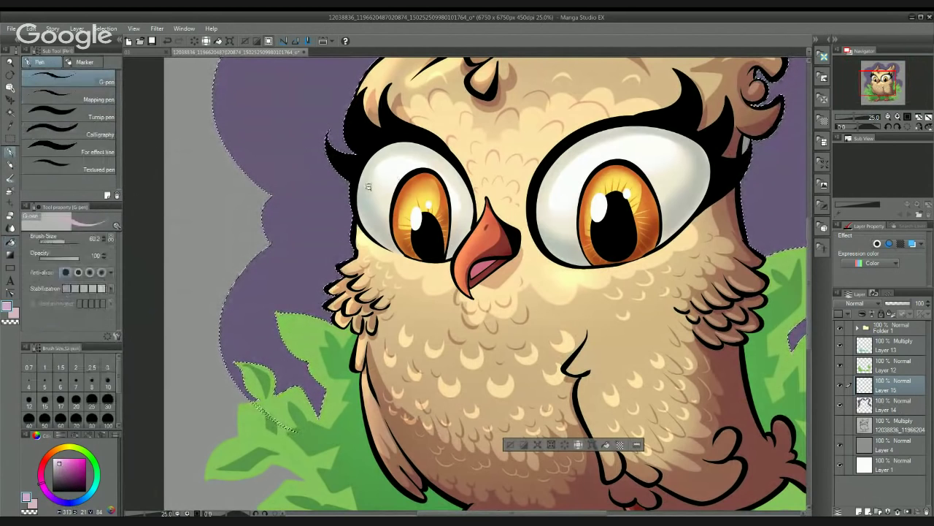
left_click_drag(395, 389, 339, 392)
mouse_move(348, 343)
left_mouse_down()
mouse_move(379, 279)
mouse_move(381, 265)
mouse_move(365, 268)
mouse_move(388, 270)
left_mouse_up()
scroll(380, 264, "up", 3)
key("ctrl+z")
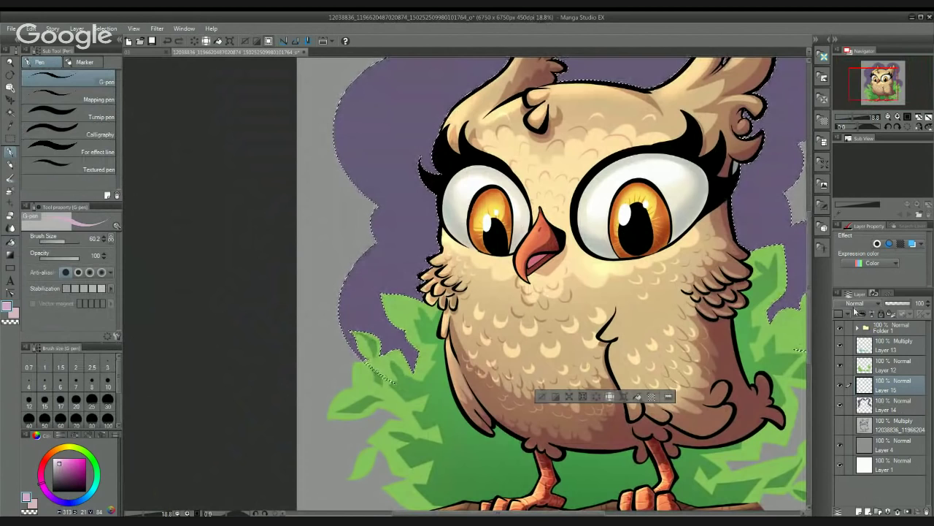
Step: Set Layer 15 to Multiply and draw a scalloped shadow outline across the purple backdrop on the owl's beak side
left_click(860, 321)
left_click_drag(351, 269, 389, 270)
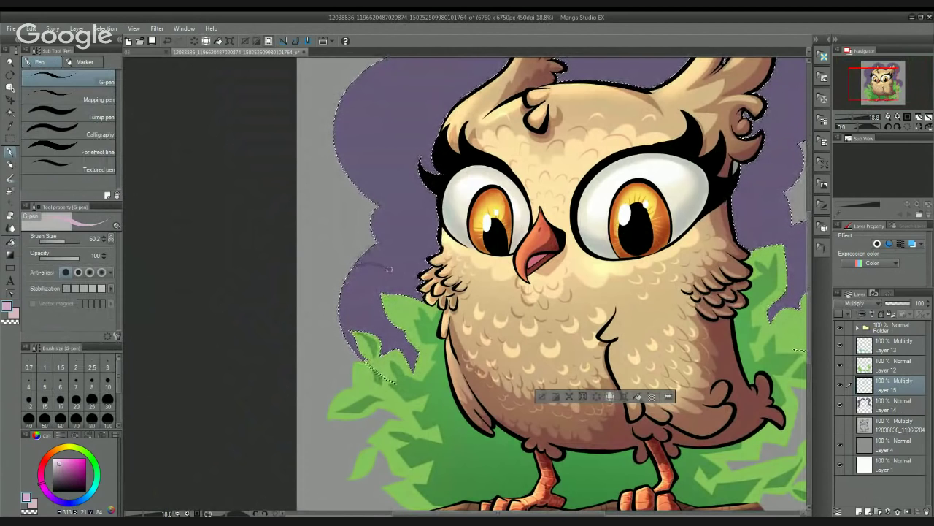
left_click_drag(400, 218, 430, 202)
left_click_drag(443, 261, 400, 276)
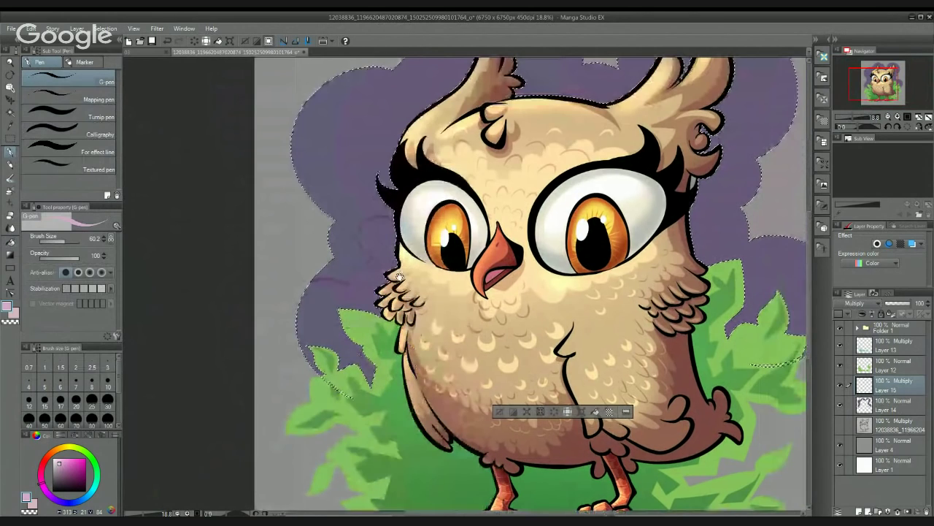
Step: Draw a matching scalloped shadow outline on the backdrop beside the large eye, from the owl's body to the backdrop's edge
left_click_drag(631, 220, 488, 329)
scroll(487, 330, "down", 2)
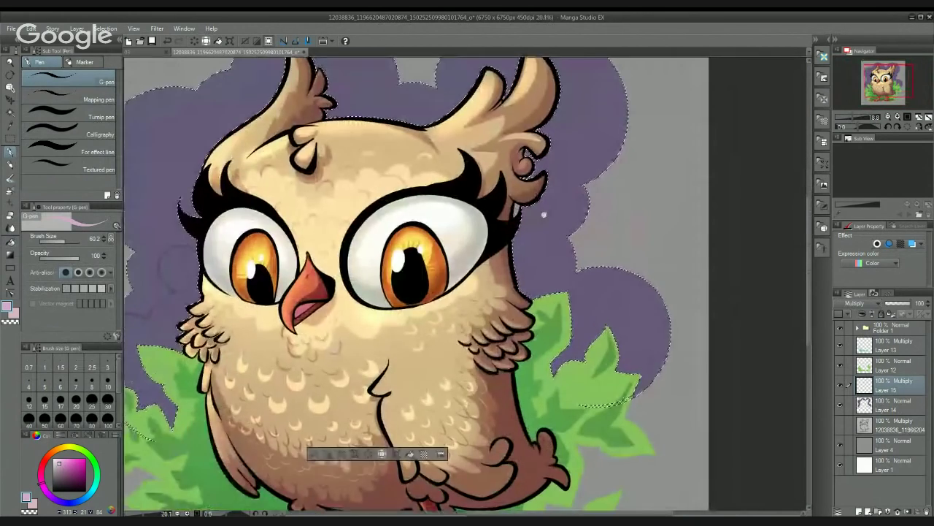
scroll(511, 292, "up", 3)
scroll(525, 256, "down", 3)
scroll(534, 246, "up", 1)
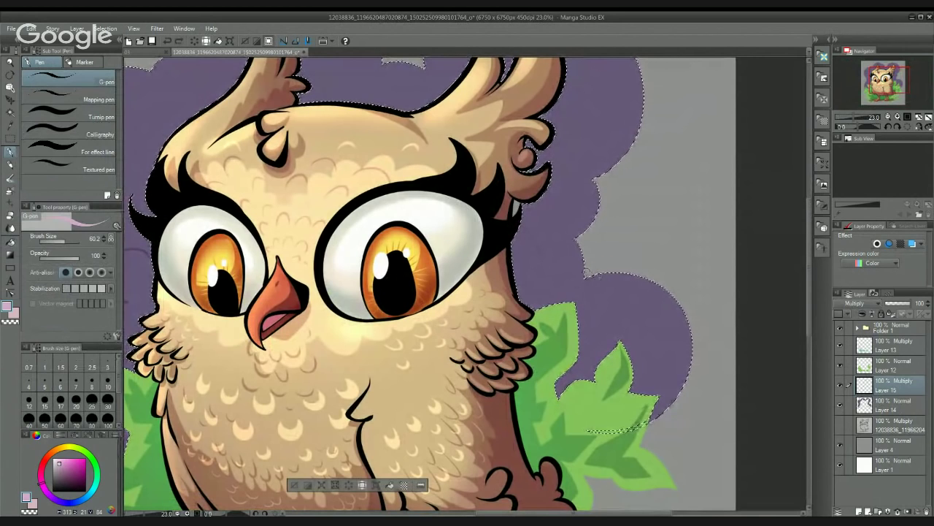
mouse_move(584, 264)
left_mouse_down()
mouse_move(560, 274)
mouse_move(529, 259)
mouse_move(520, 220)
left_mouse_up()
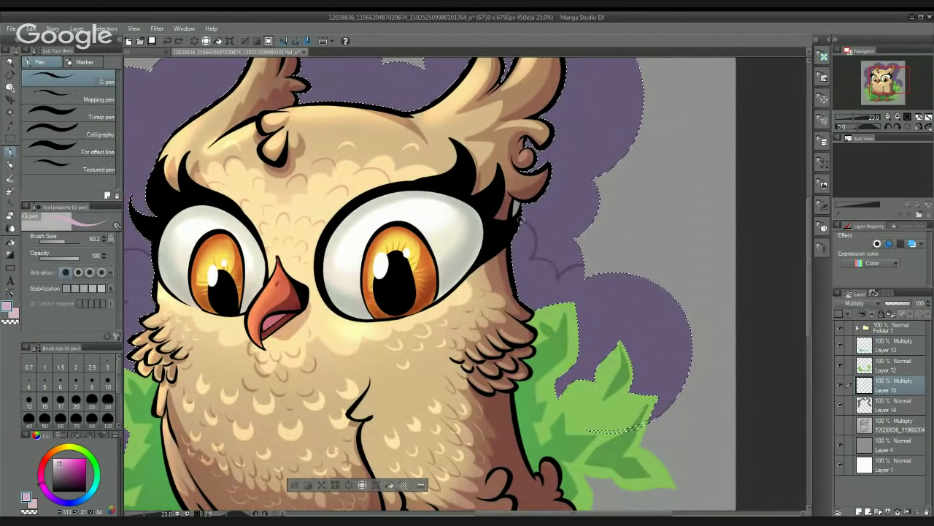
Step: Fill the backdrop area below the scalloped line beside the large eye with the pale pink Multiply shadow color
left_click(11, 242)
left_click_drag(533, 310, 556, 288)
left_click(569, 280)
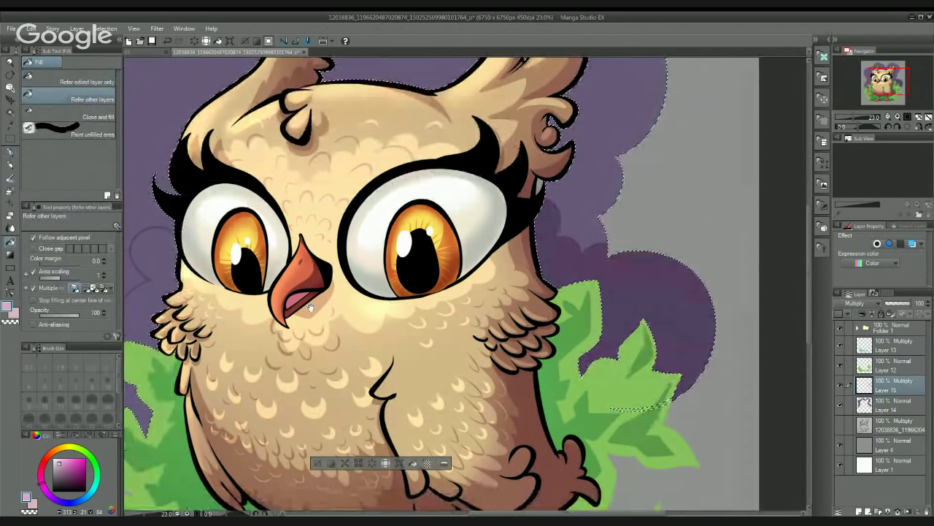
left_click_drag(311, 308, 289, 311)
scroll(483, 217, "up", 2)
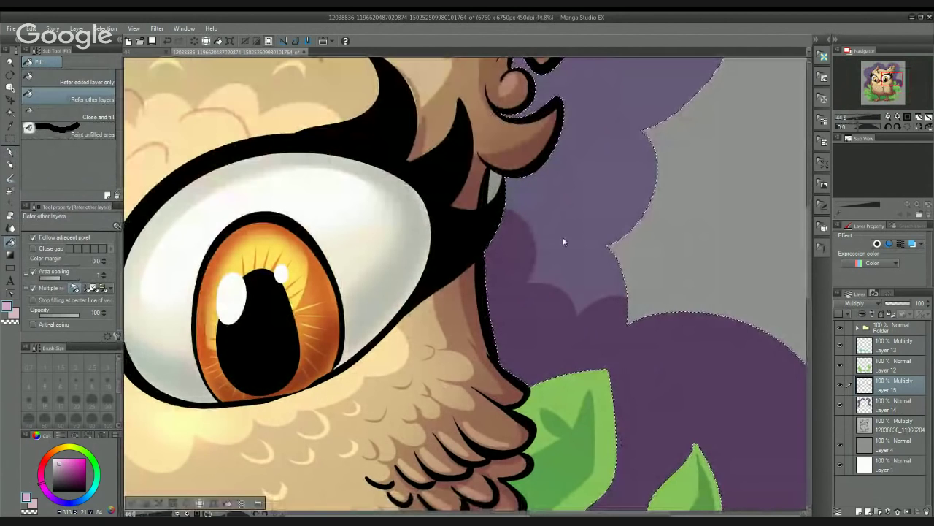
Step: Clear the selection, make Layer 14 active and sample the backdrop's purple
key("ctrl+d")
scroll(595, 264, "down", 1)
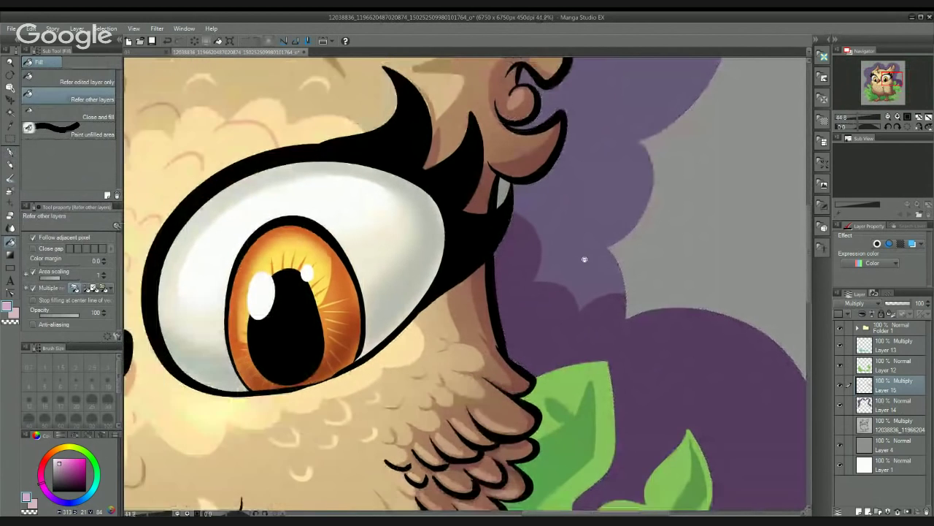
scroll(584, 259, "down", 3)
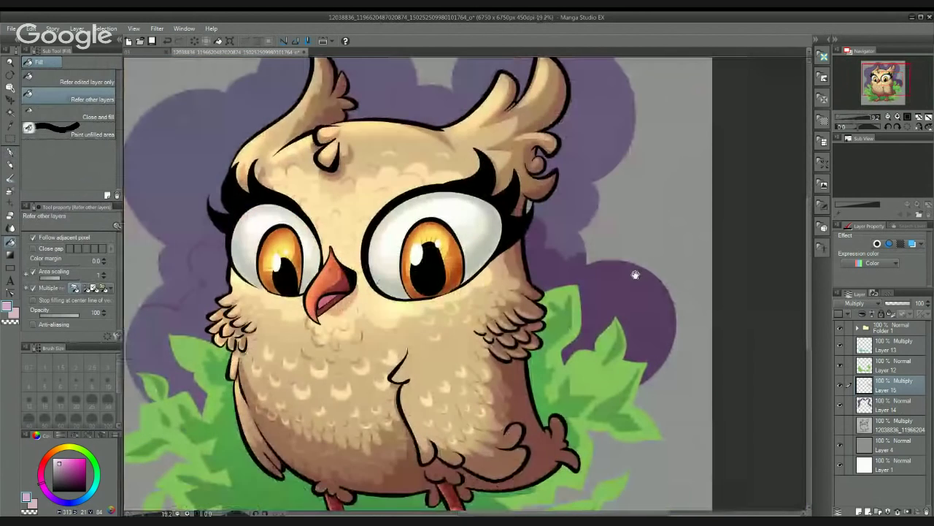
left_click(876, 405)
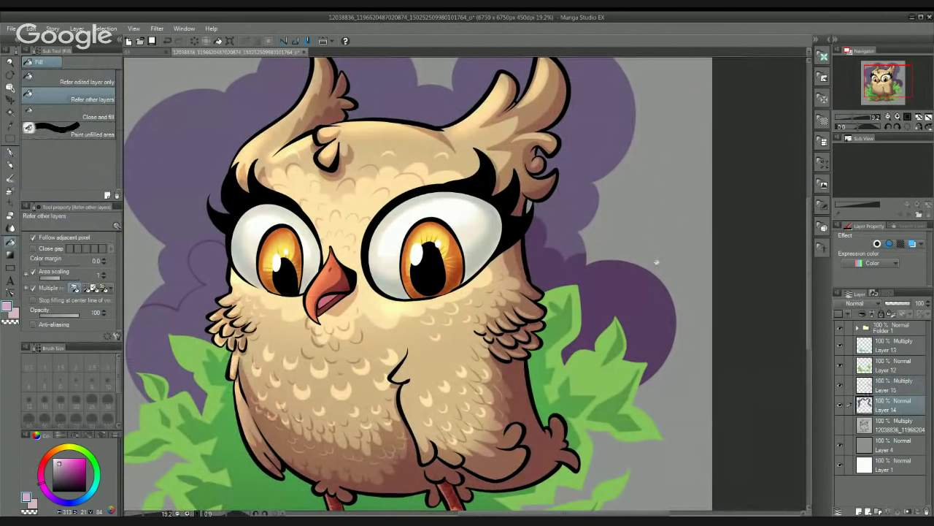
key("x")
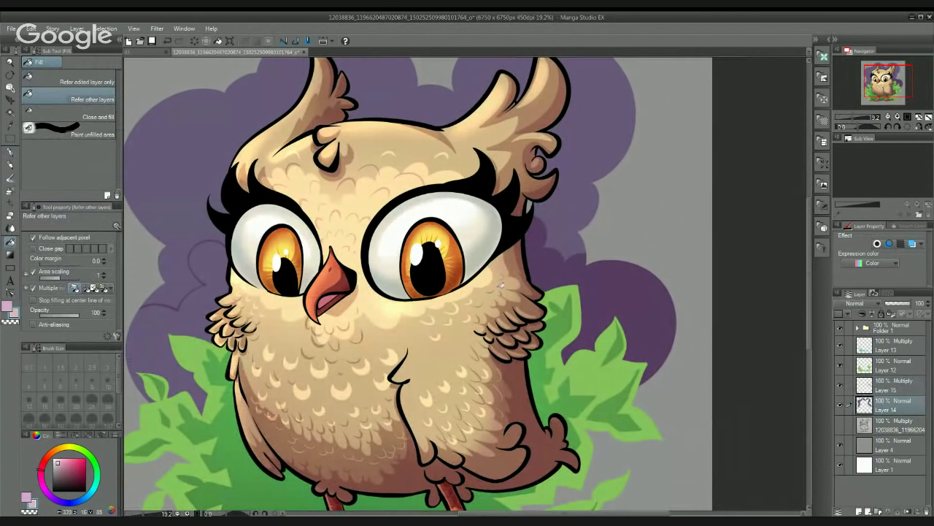
left_click(564, 214, "alt")
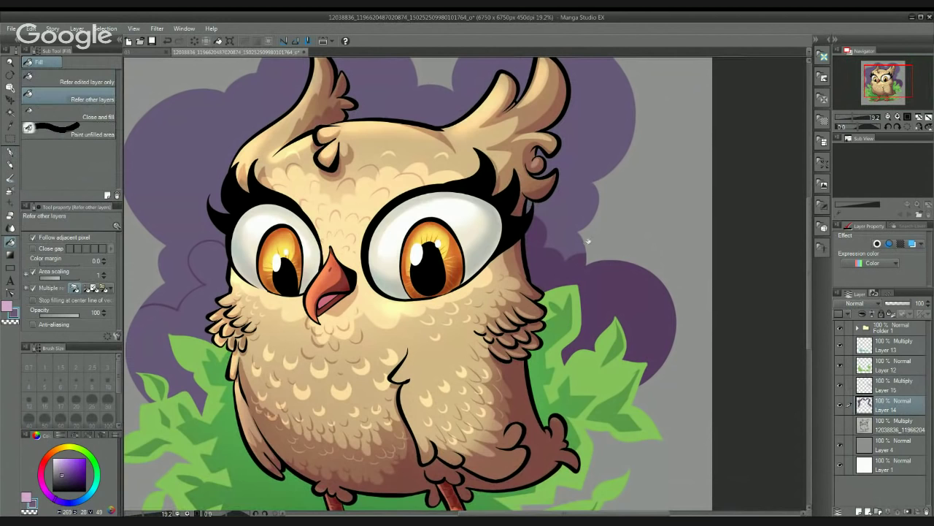
Step: Restore the backdrop selection and fill the area below the remaining scalloped outline with the pale pink shadow color on Layer 15
scroll(623, 223, "down", 5)
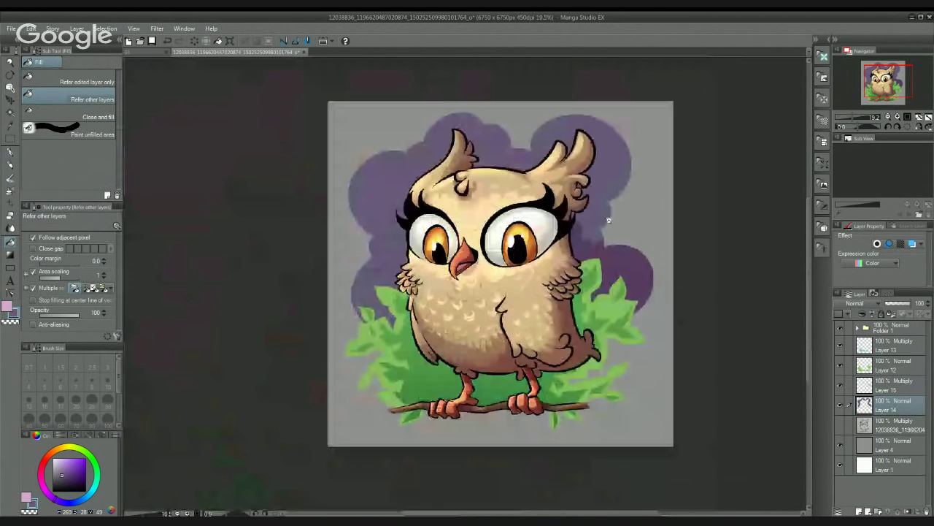
left_click_drag(560, 236, 525, 286)
scroll(414, 323, "up", 1)
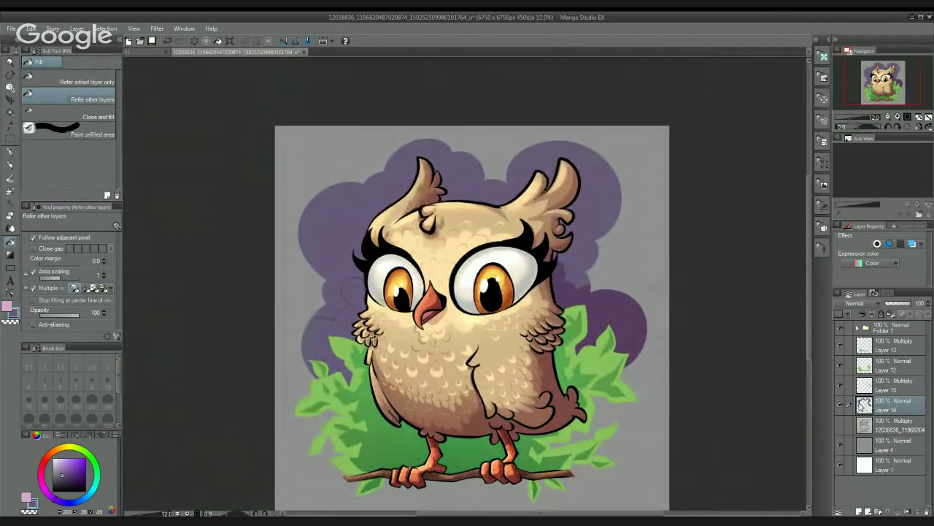
left_click(450, 353)
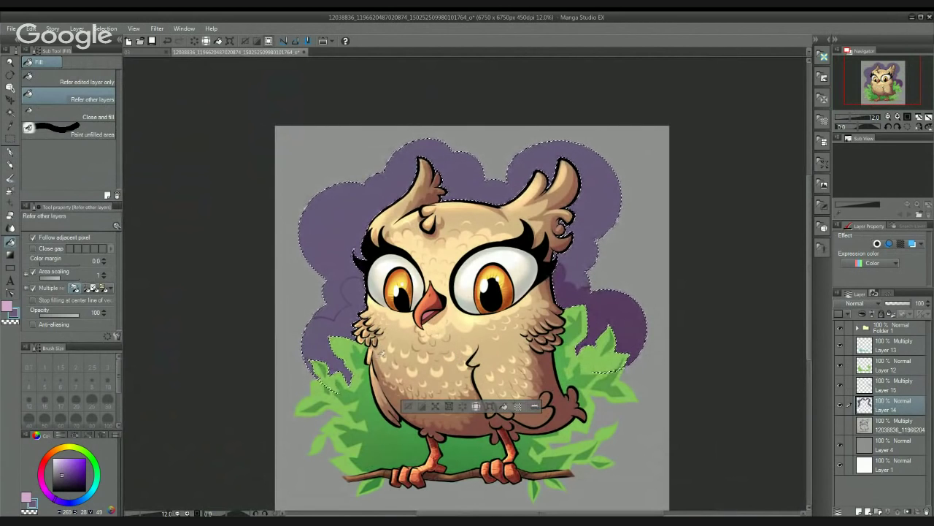
key("x")
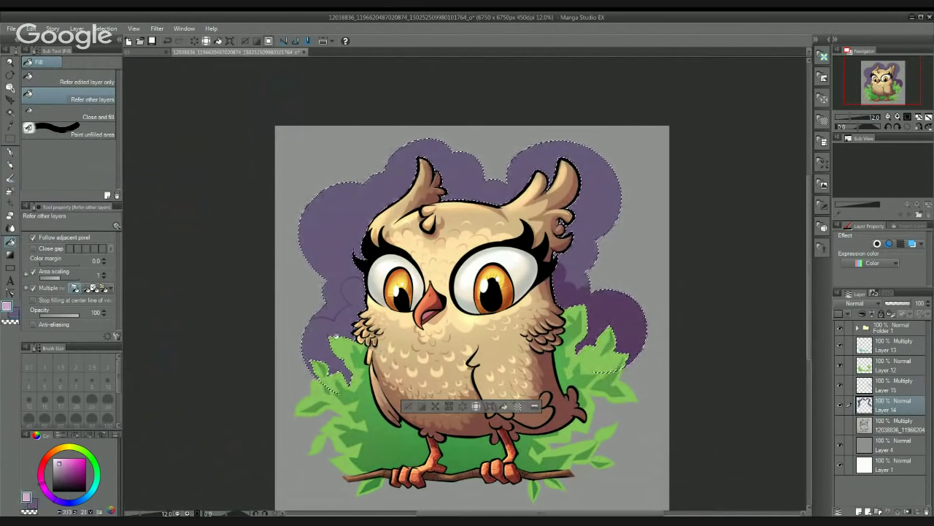
left_click(336, 337)
scroll(569, 256, "up", 1)
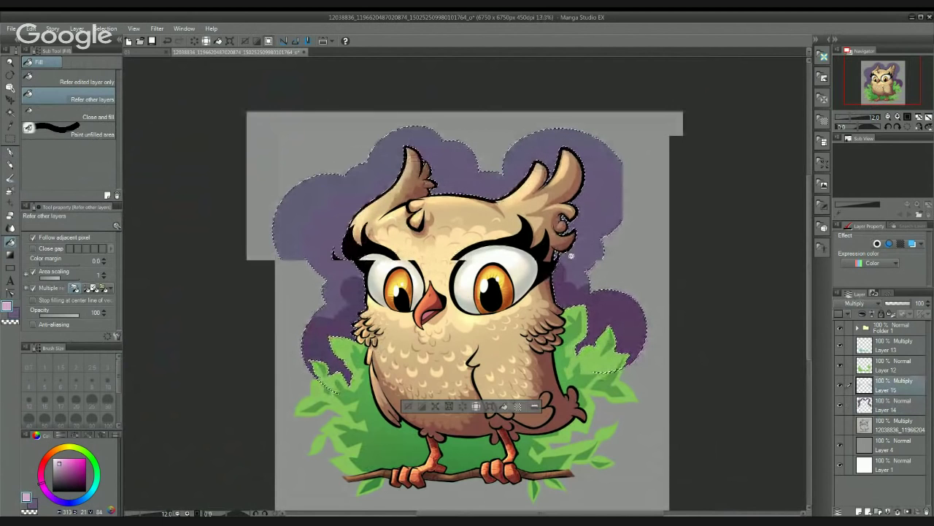
scroll(571, 255, "up", 5)
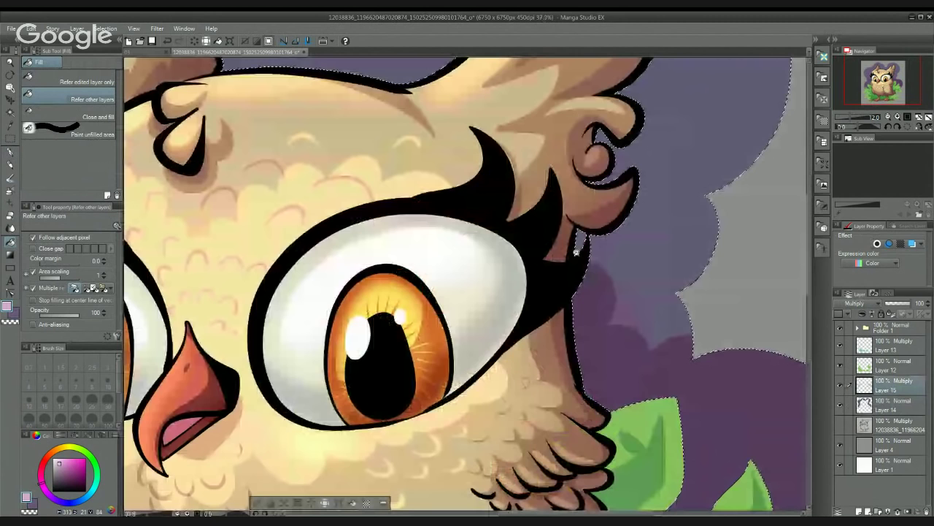
scroll(576, 251, "down", 6)
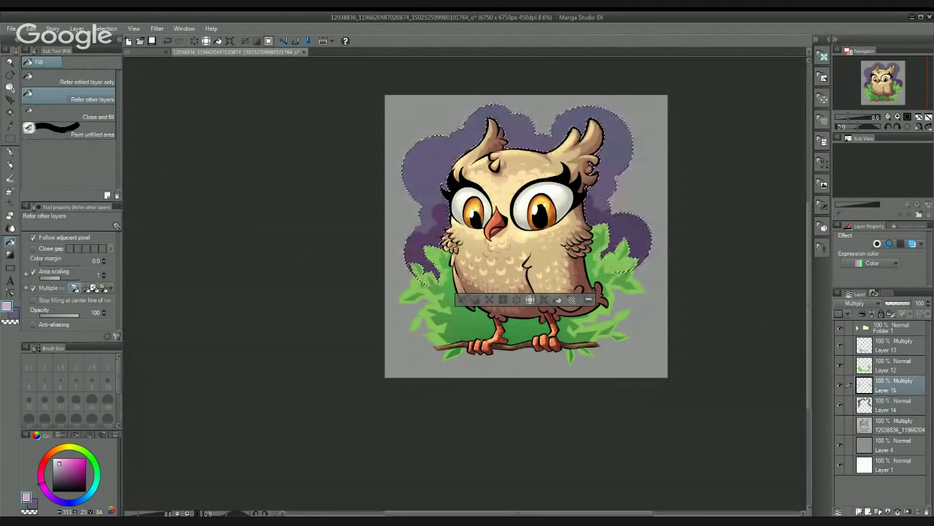
Step: Add a new layer above the backdrop's shadow layer, set it to Add (Glow), and choose a dark muted purple color
key("ctrl+shift+n")
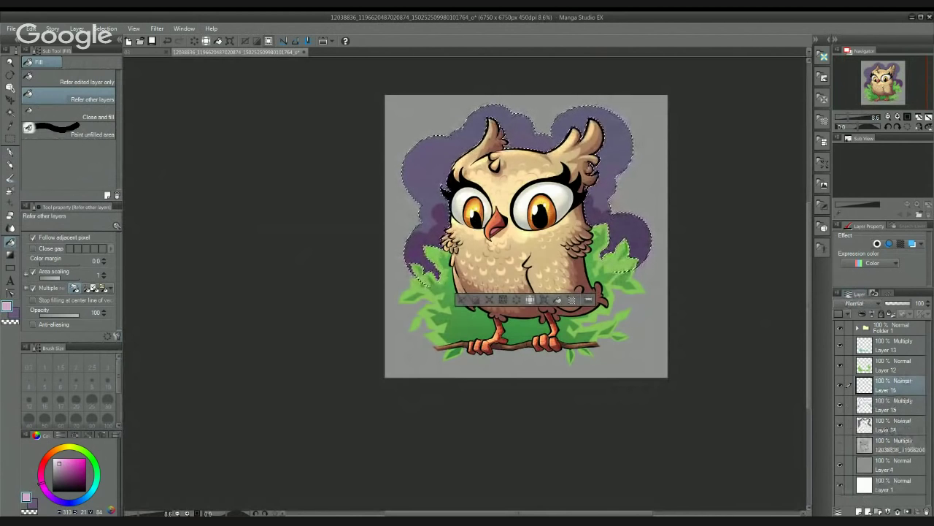
left_click(860, 303)
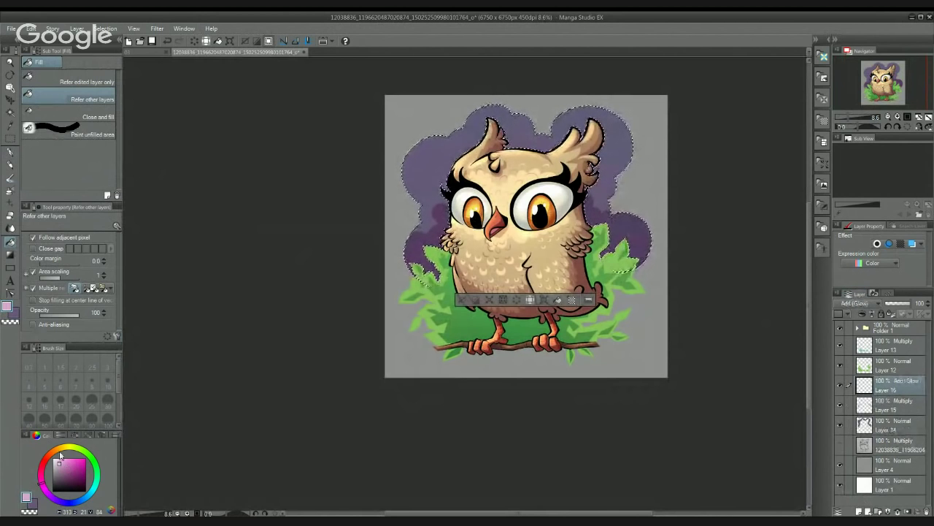
left_click(60, 482)
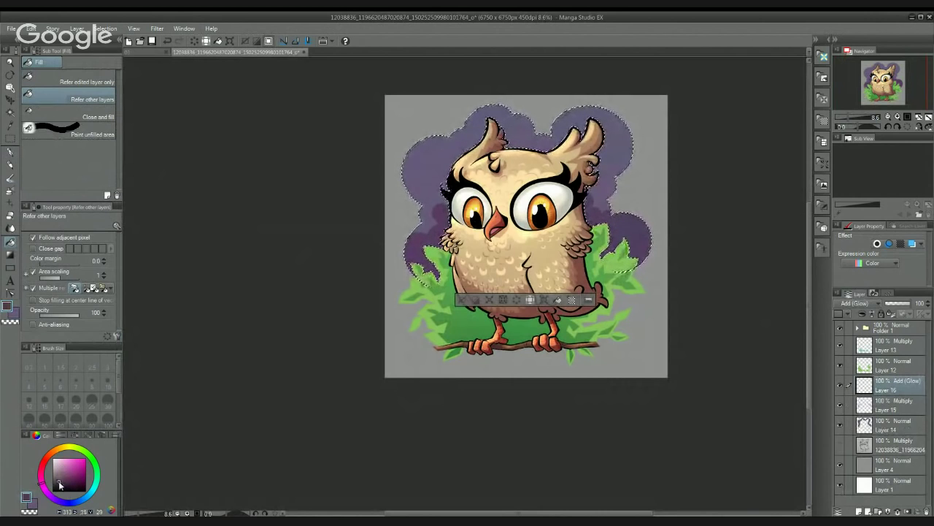
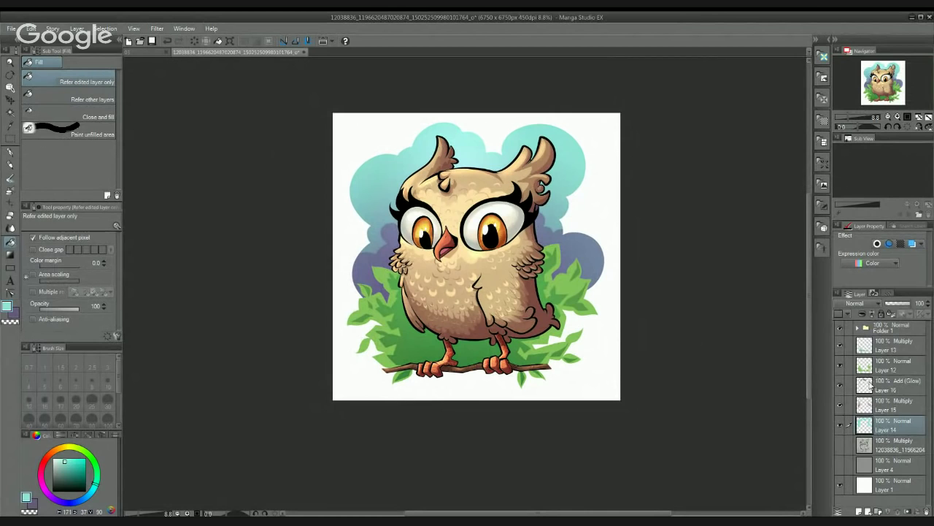
Step: Select the owl and branch silhouette and add a new layer above Folder 1
left_click(868, 388, "ctrl")
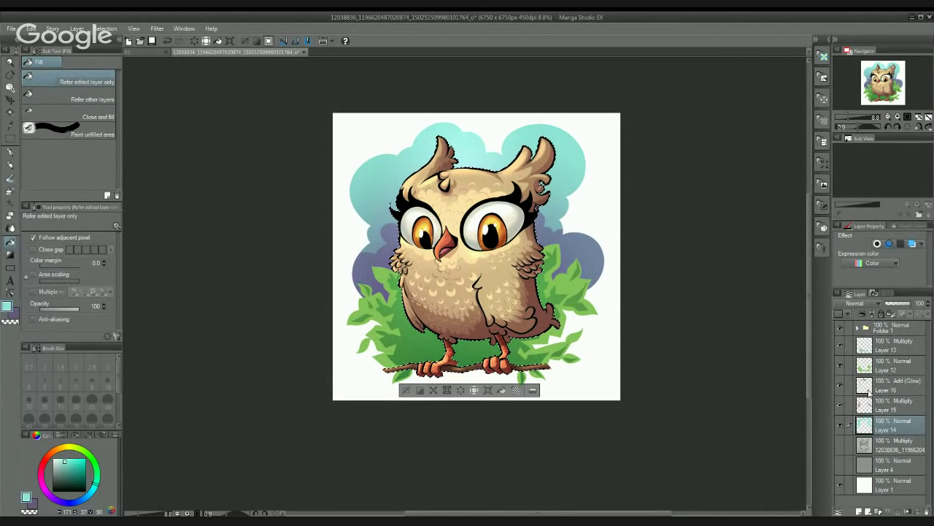
left_click(890, 330)
left_click(860, 511)
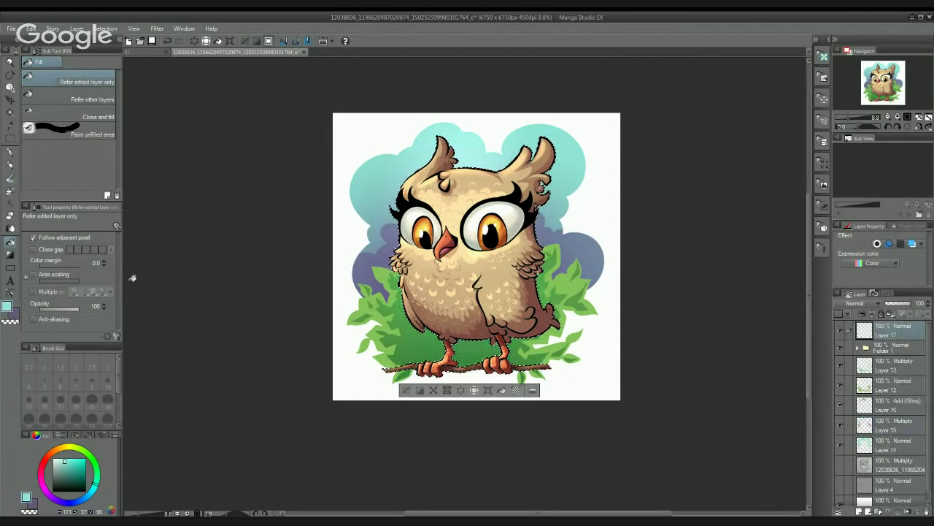
Step: Choose a dark, desaturated orange-brown drawing color
left_click(64, 447)
left_click_drag(65, 473, 59, 481)
left_click_drag(58, 447, 53, 449)
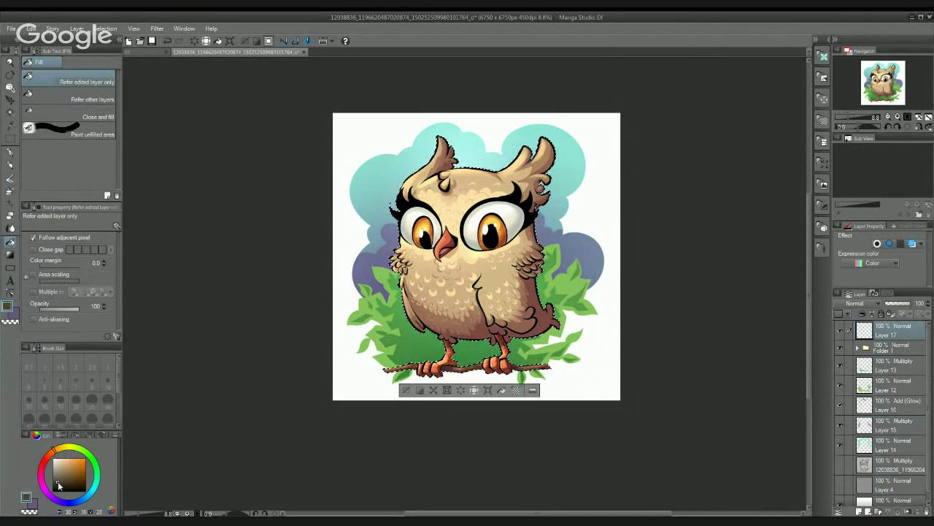
Step: Try a round foreground-to-transparent gradient over the owl from its upper-left side, with the layer set to Add (Glow), and undo both
left_click(10, 255)
left_click_drag(268, 127, 608, 374)
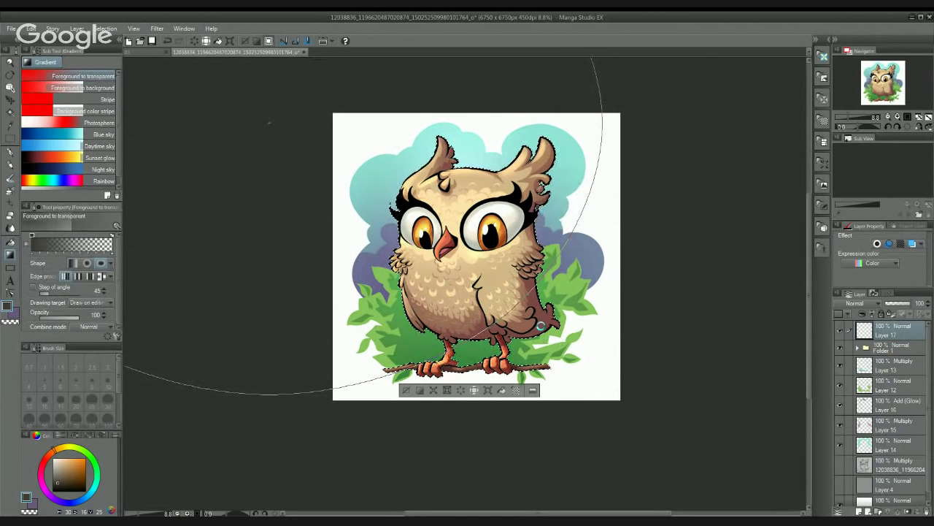
left_click_drag(540, 322, 541, 321)
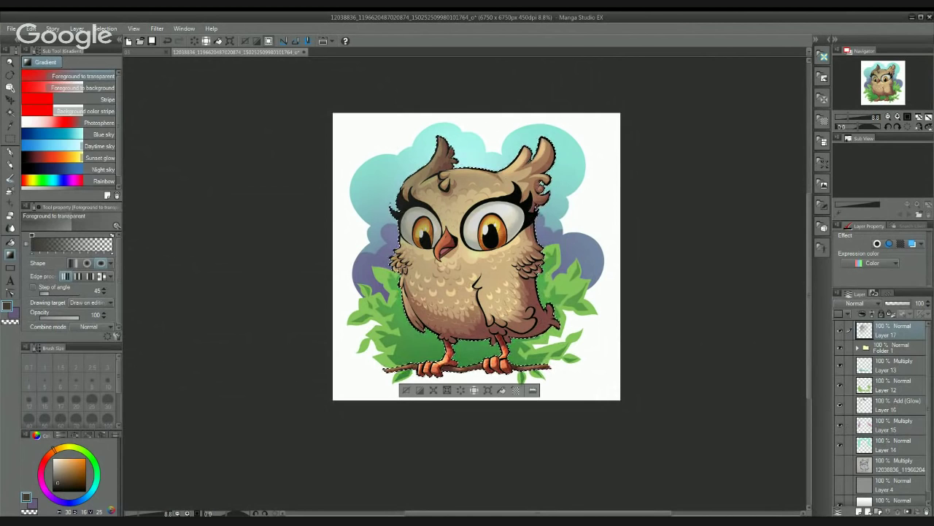
left_click(850, 423)
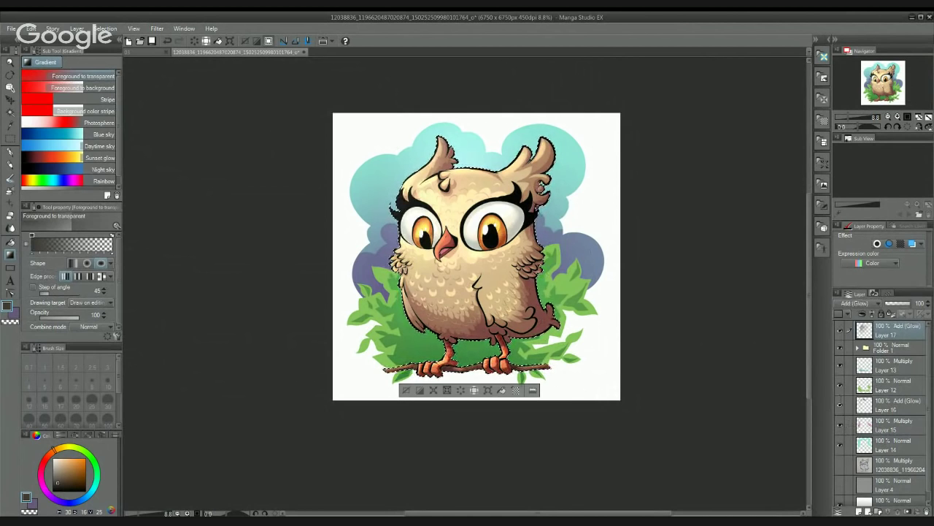
left_click_drag(479, 246, 465, 222)
key("ctrl+z")
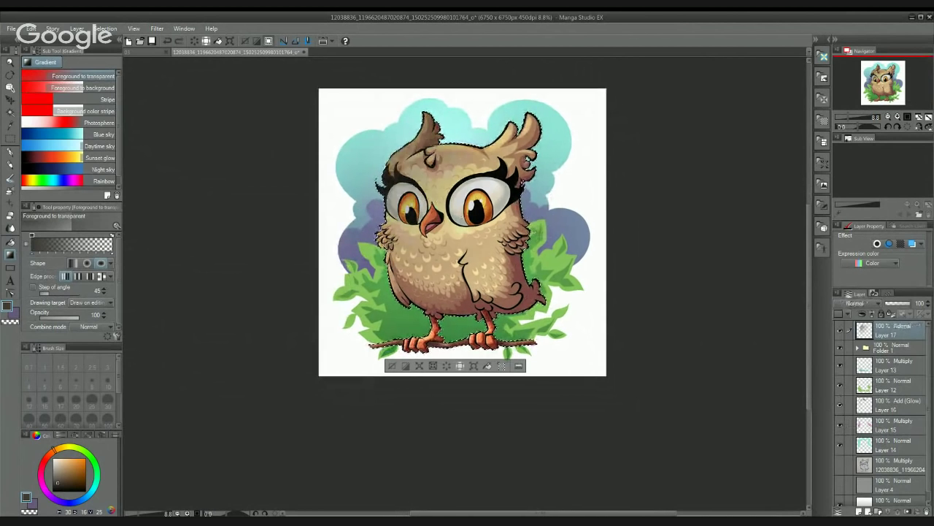
key("ctrl+z")
Step: Set Layer 17 to Add (Glow) and apply a large foreground-to-transparent round gradient over the owl from its upper-left side
left_click(852, 304)
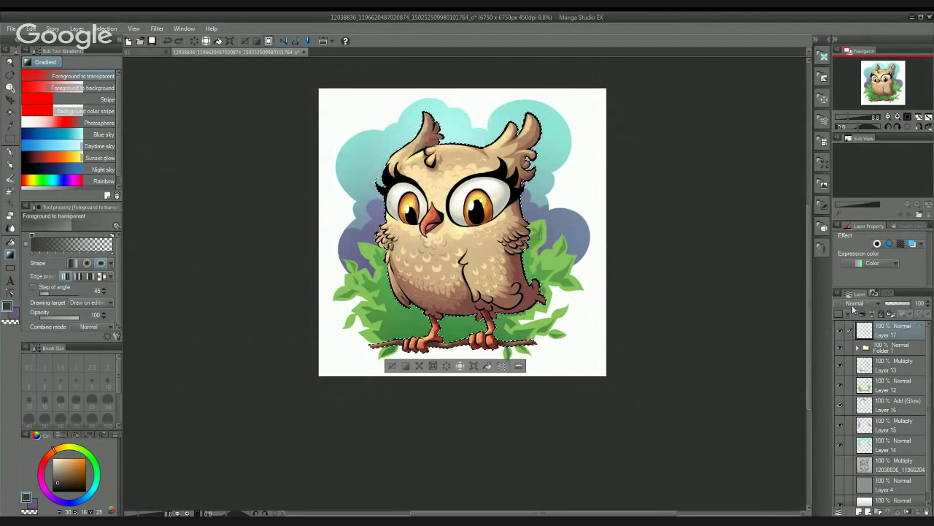
left_click(850, 424)
left_click_drag(297, 163, 492, 430)
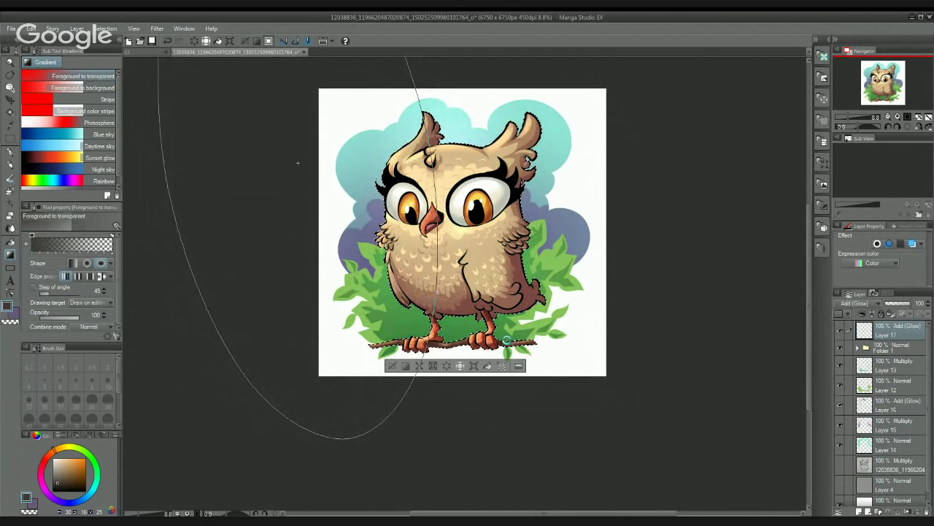
left_click(493, 431)
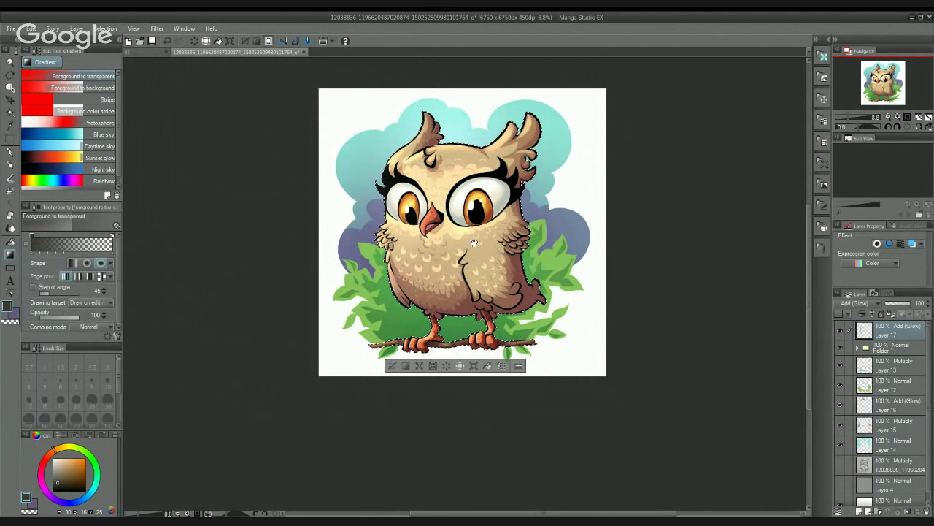
left_click_drag(475, 245, 470, 278)
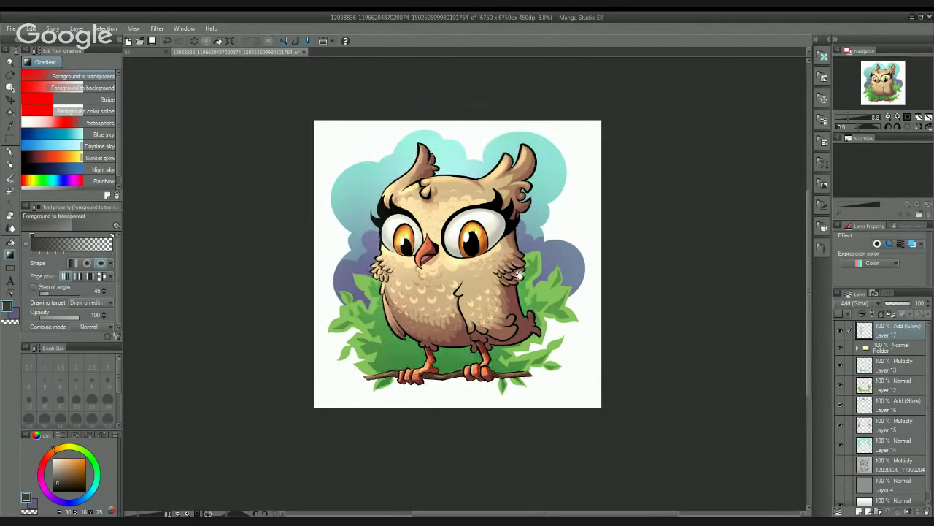
left_click_drag(575, 303, 552, 254)
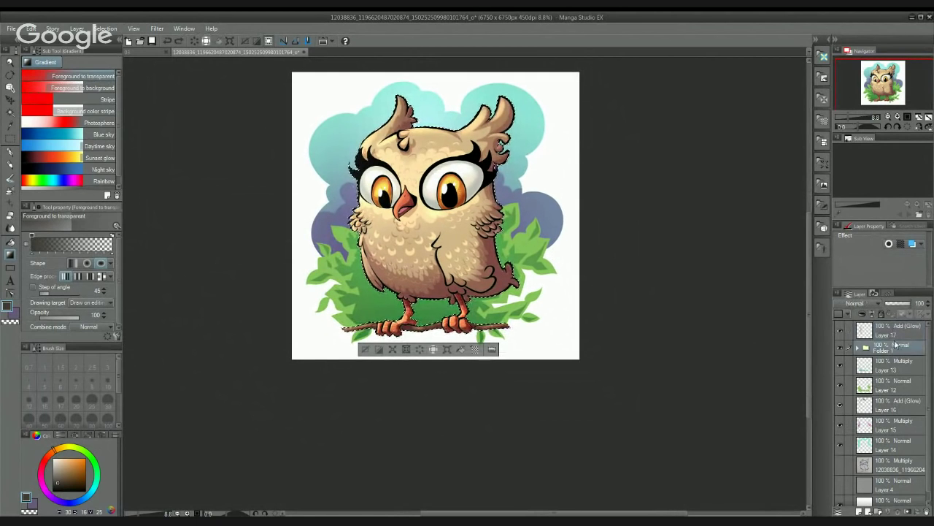
Step: Add a new layer directly below Folder 1, fill the selected owl and branch silhouette with white, and deselect
left_click(894, 366)
left_click(859, 511)
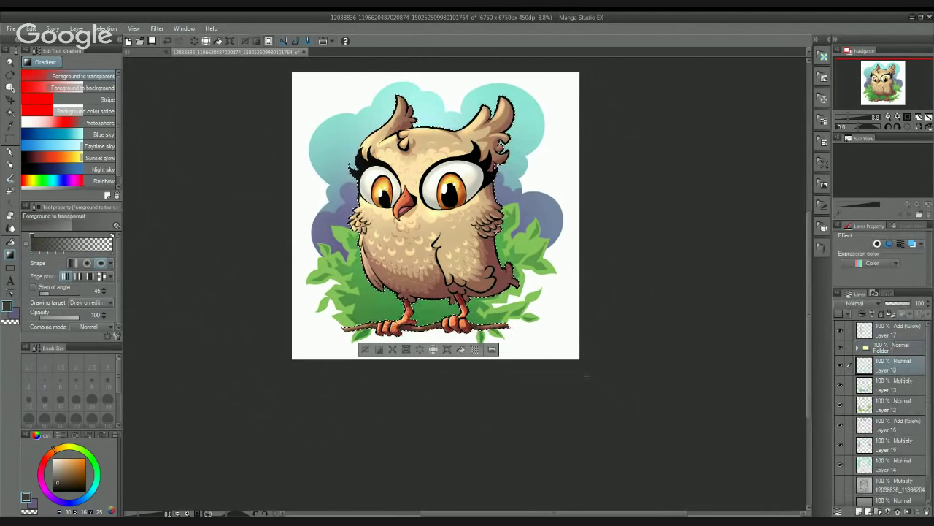
left_click_drag(59, 465, 51, 443)
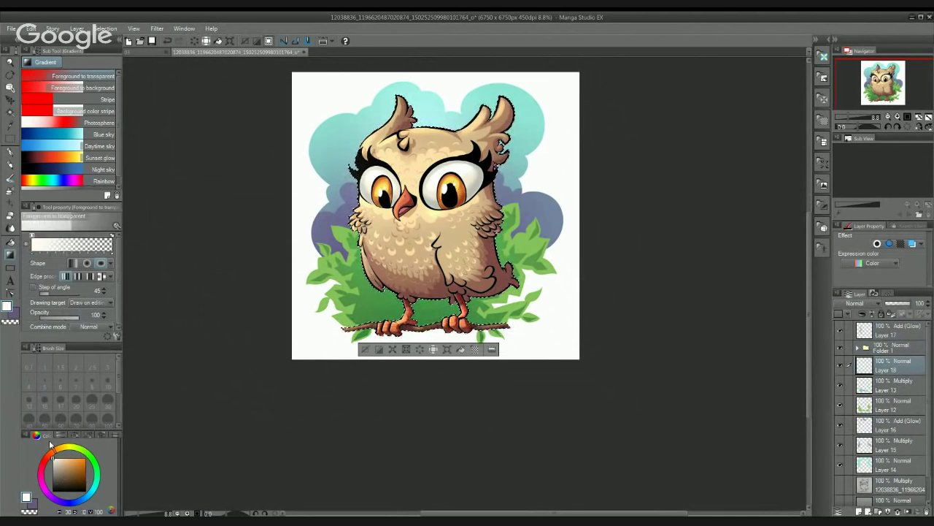
left_click(10, 241)
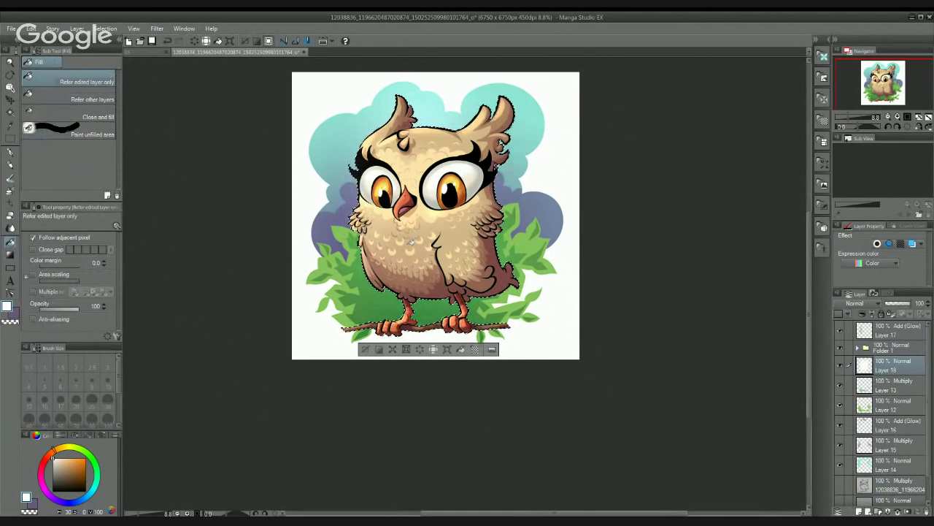
key("ctrl+d")
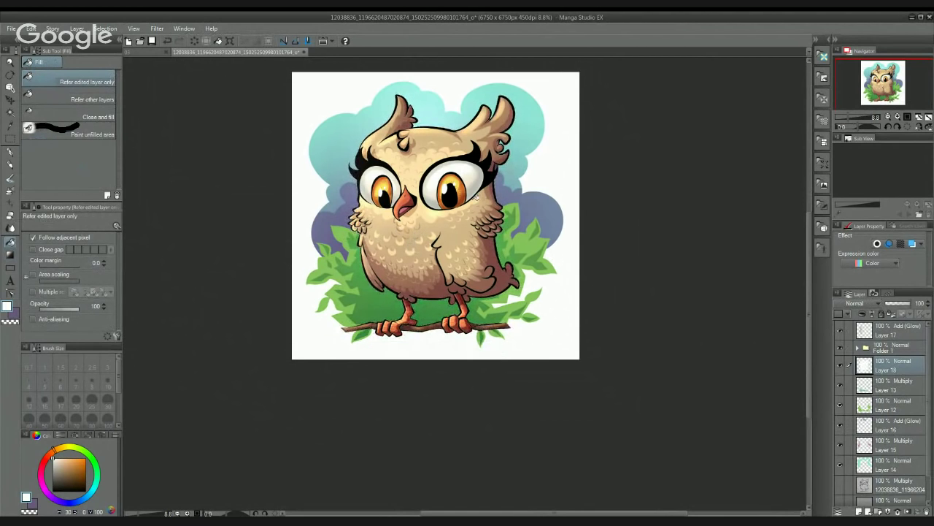
Step: Give the white silhouette layer a white border effect with an edge thickness of 47.7
left_click(878, 244)
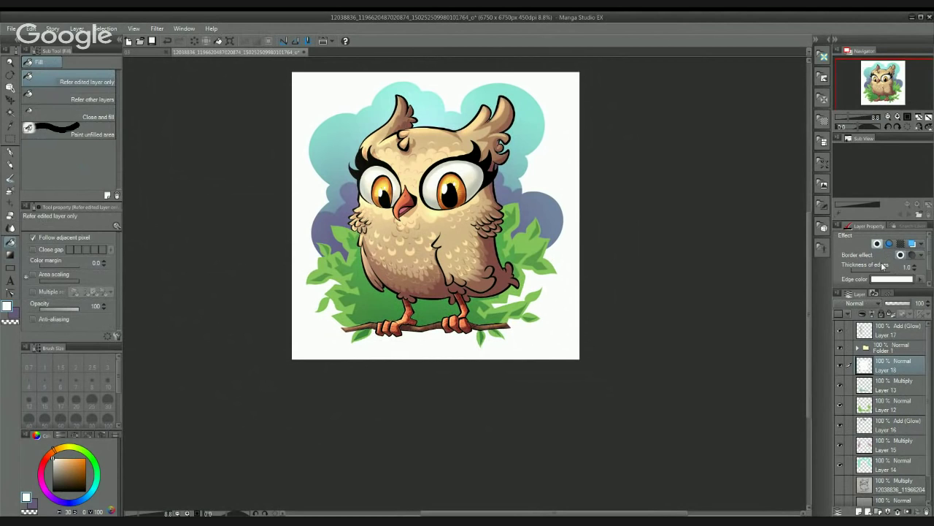
left_click_drag(854, 271, 880, 270)
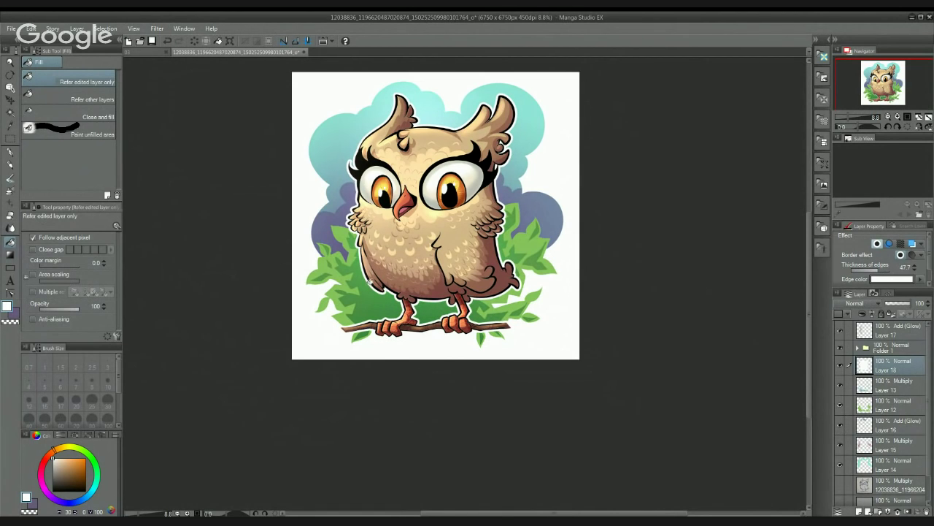
left_click(10, 152)
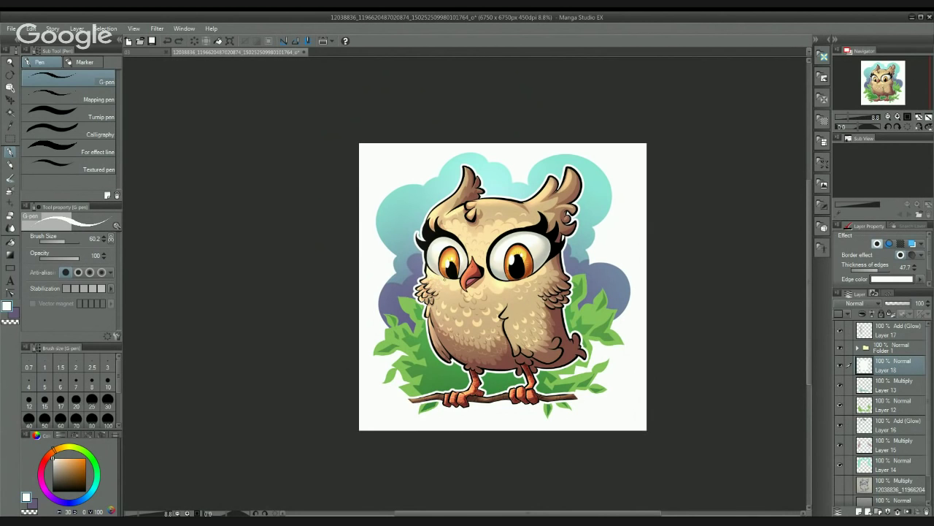
left_click_drag(493, 271, 472, 217)
left_click_drag(535, 265, 528, 306)
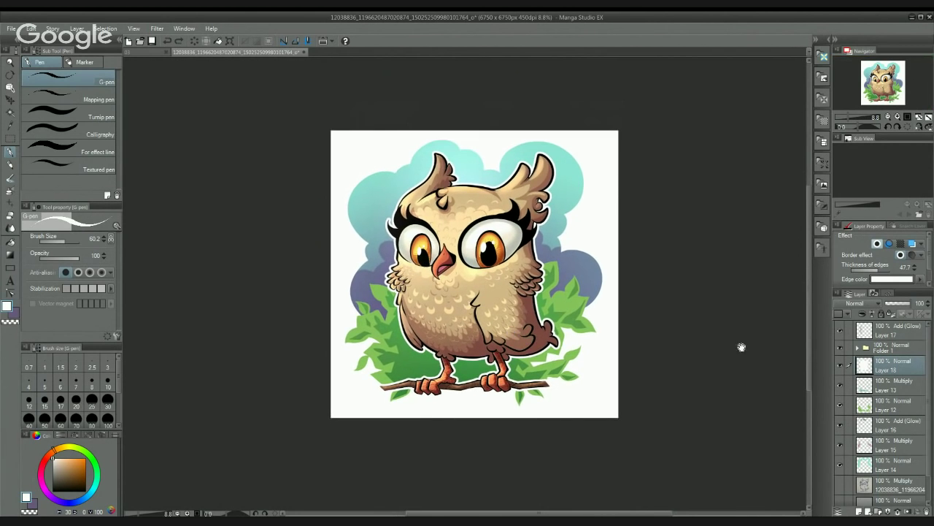
scroll(635, 257, "down", 1)
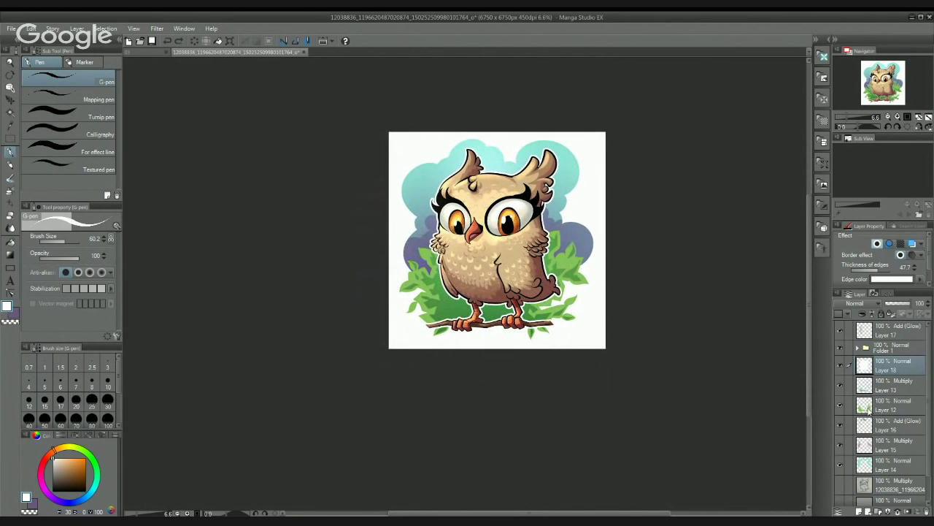
Step: Select the visible area of the scalloped backdrop, leaving out the owl and the green leaves
left_click(865, 385, "ctrl")
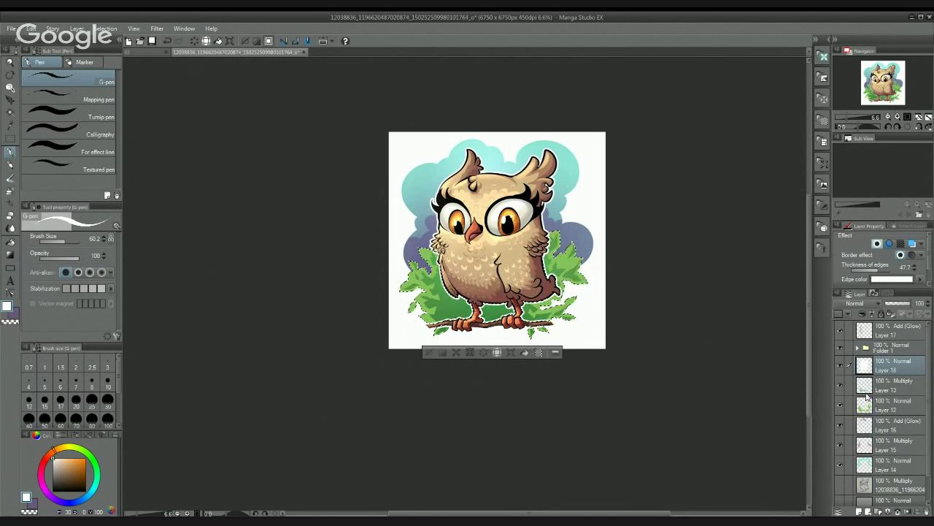
left_click(865, 370, "ctrl+shift")
key("ctrl+d")
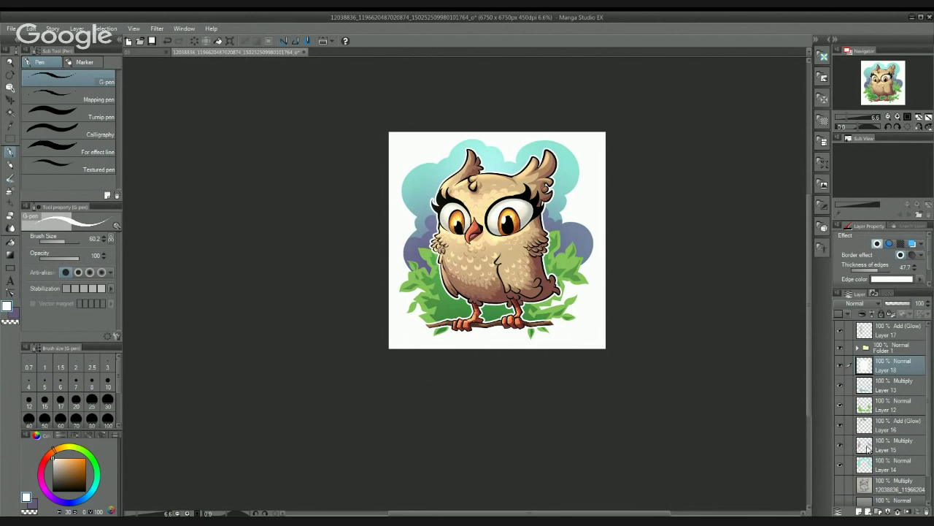
left_click(865, 445, "ctrl")
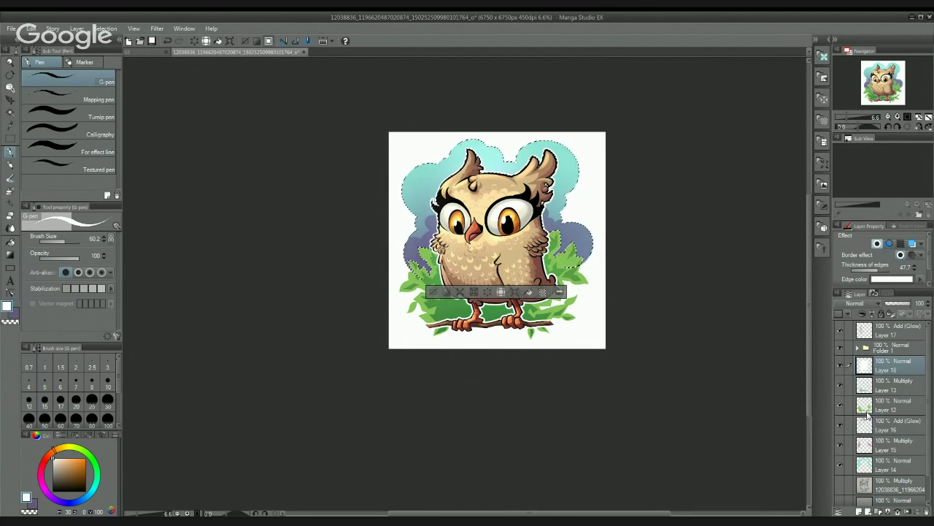
left_click_drag(628, 316, 571, 280)
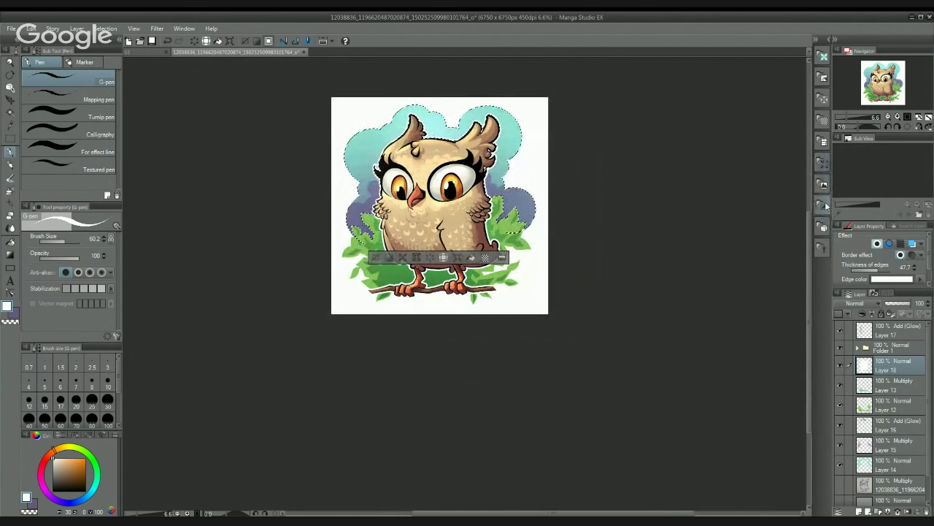
Step: Try the 5.0 line 50% Circle monochrome tone in the backdrop selection and undo it
left_click(823, 120)
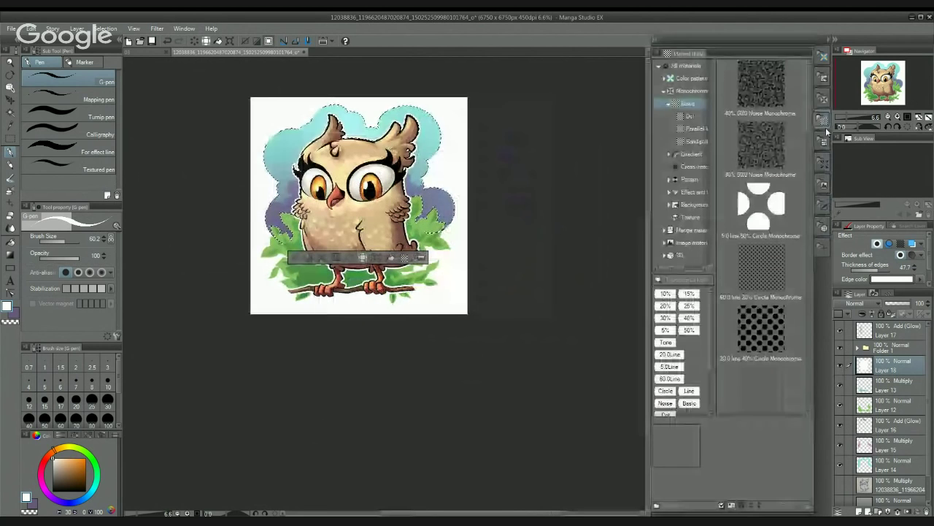
left_click(761, 208)
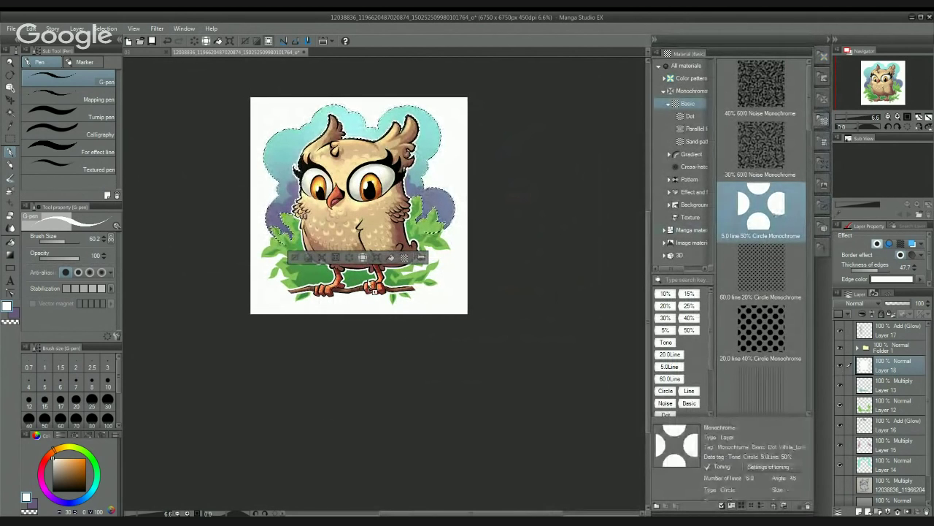
left_click_drag(761, 208, 419, 370)
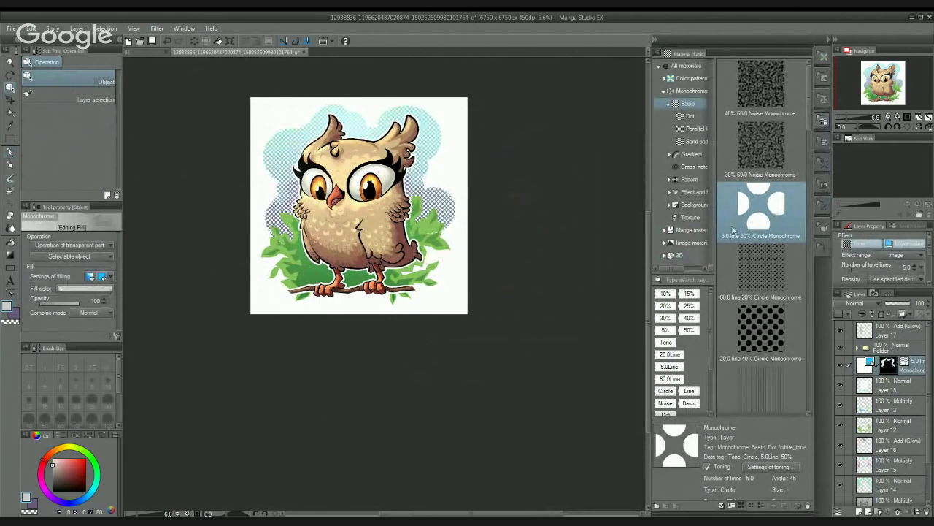
key("ctrl+z")
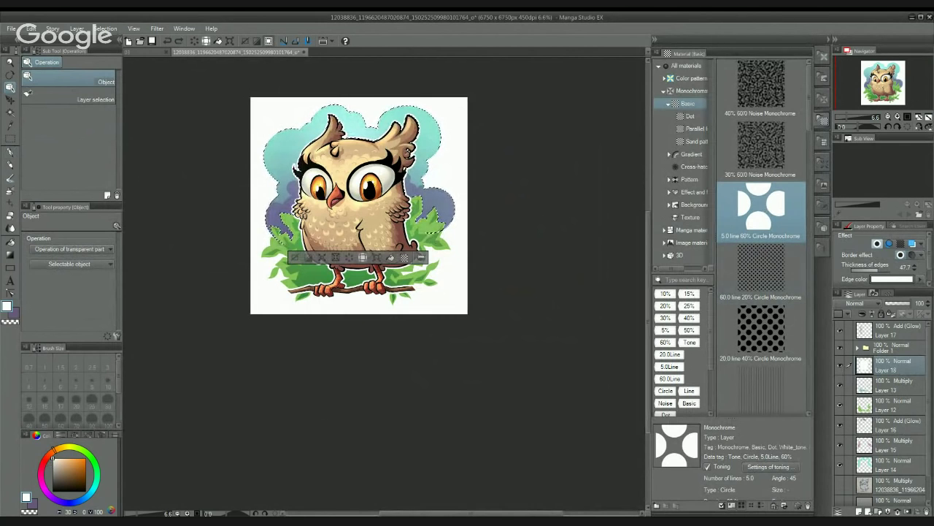
Step: Apply the 5.0 line 60% Circle monochrome tone to the backdrop selection
left_click_drag(760, 207, 431, 231)
left_click_drag(388, 209, 418, 219)
scroll(475, 212, "up", 3)
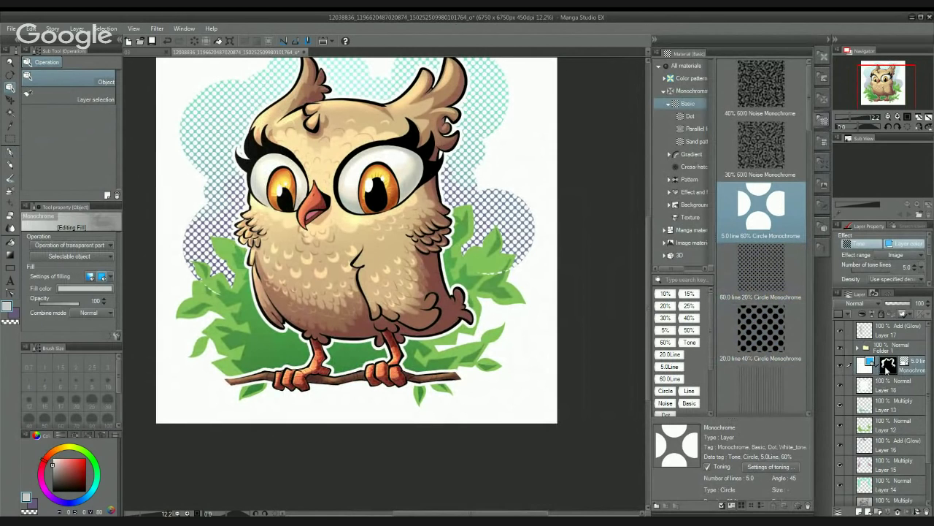
Step: Convert the white dot tone into a regular raster layer and delete the original tone layer
key("ctrl+shift+n")
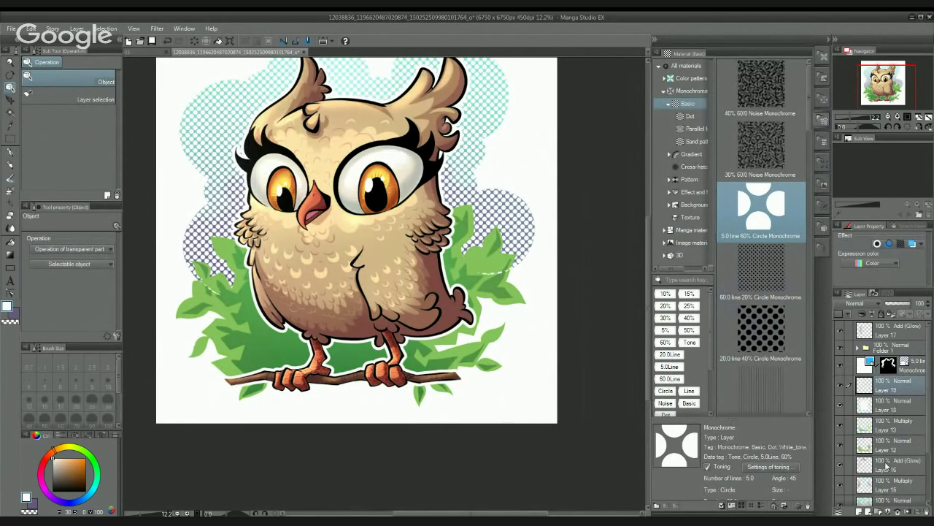
left_click(893, 366)
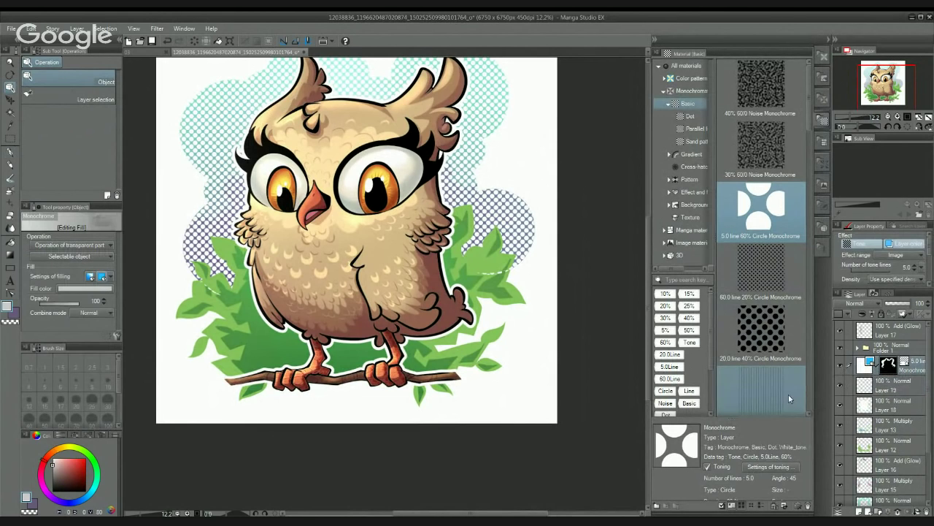
key("Delete")
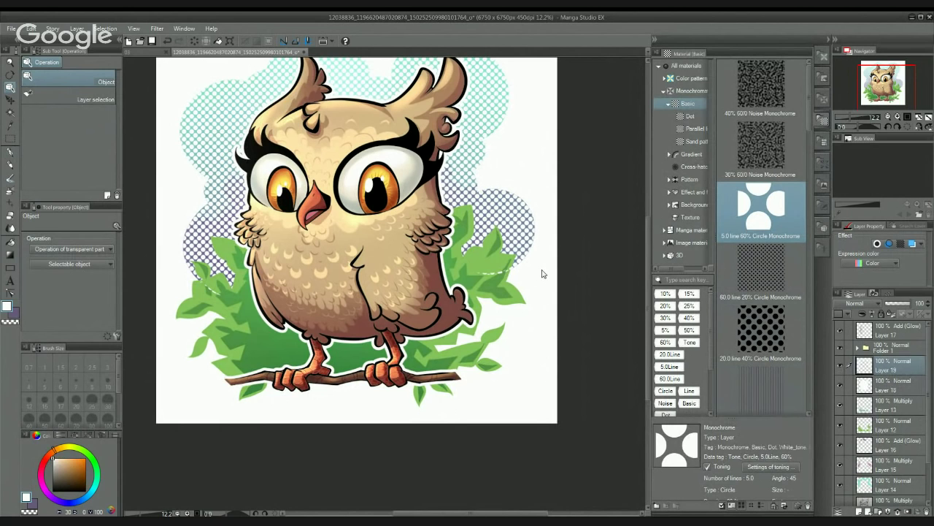
Step: Select the dot pattern from Layer 19, hide that layer, and add a new layer above it
key("ctrl+shift+d")
left_click_drag(535, 259, 550, 315)
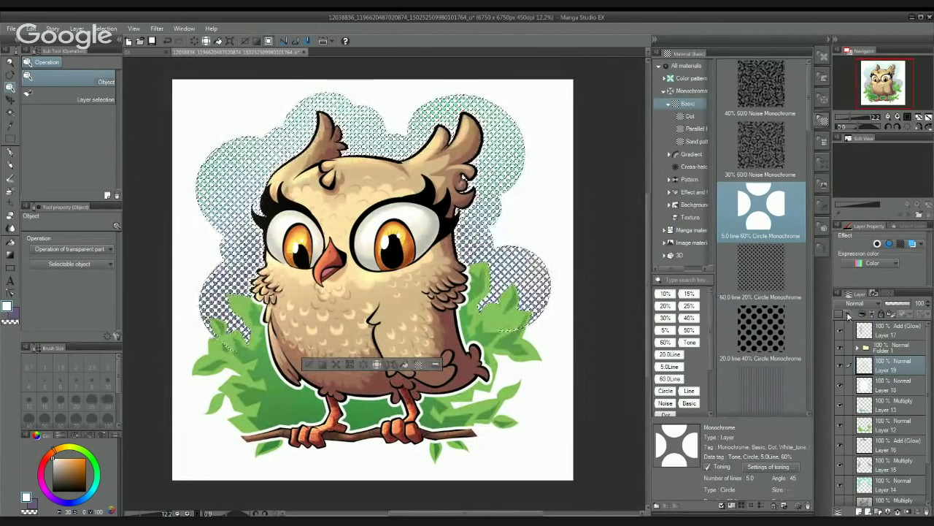
left_click(841, 368)
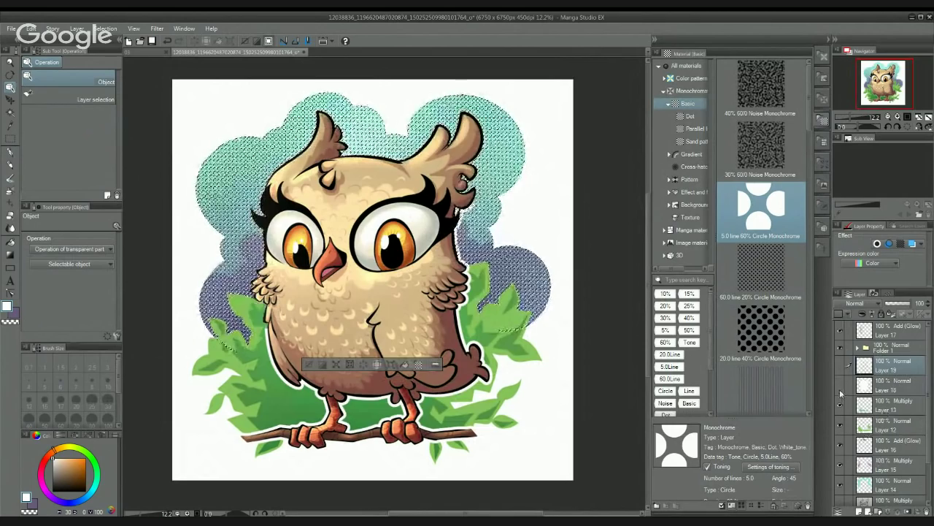
left_click(859, 511)
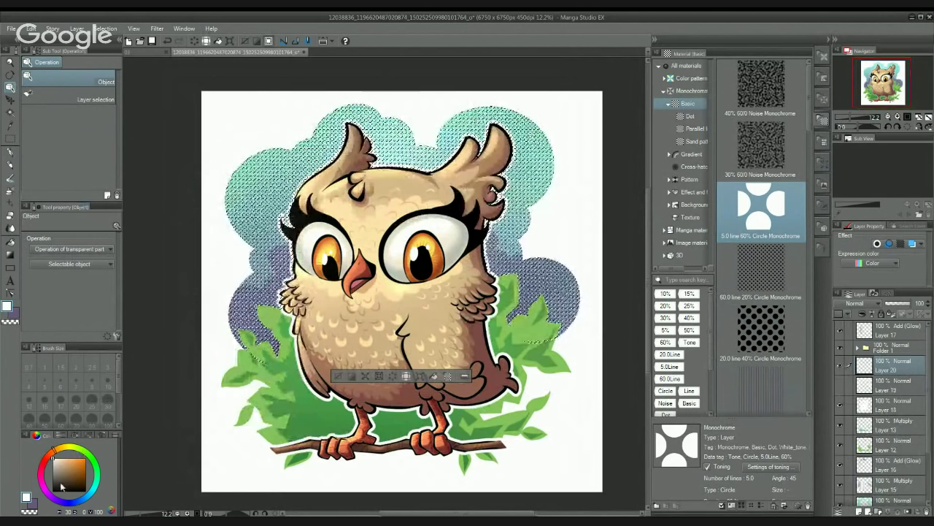
Step: Fill the dot selection with a dark muted blue-violet foreground-to-transparent gradient fading downward from above the backdrop, and deselect
left_click(76, 502)
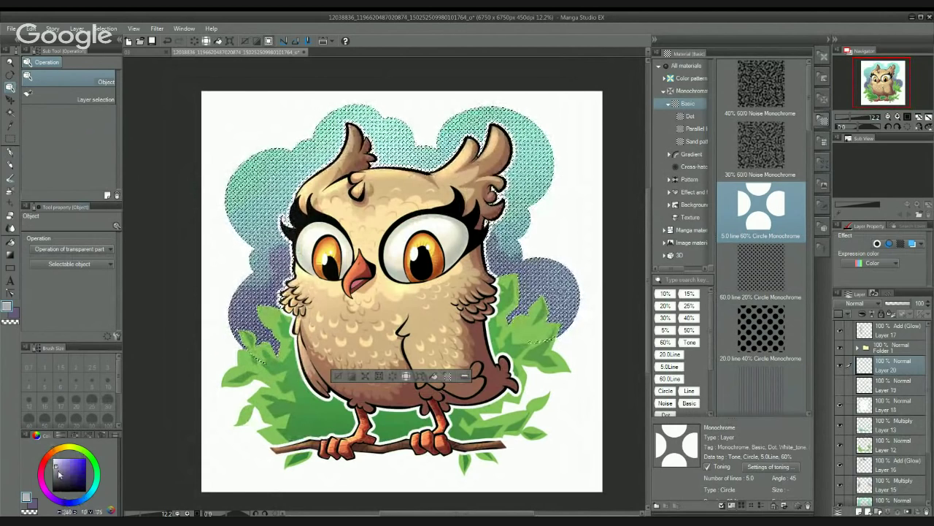
left_click_drag(59, 474, 58, 483)
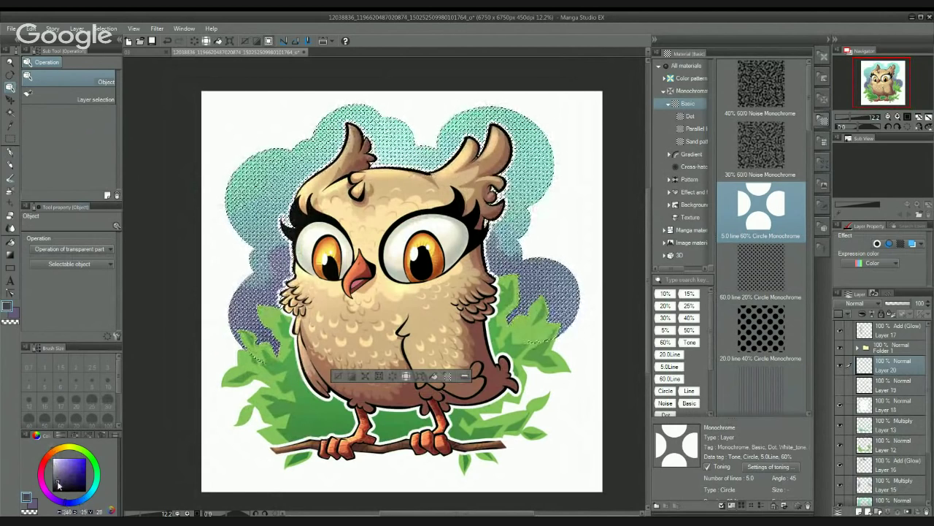
left_click(11, 228)
left_click(10, 254)
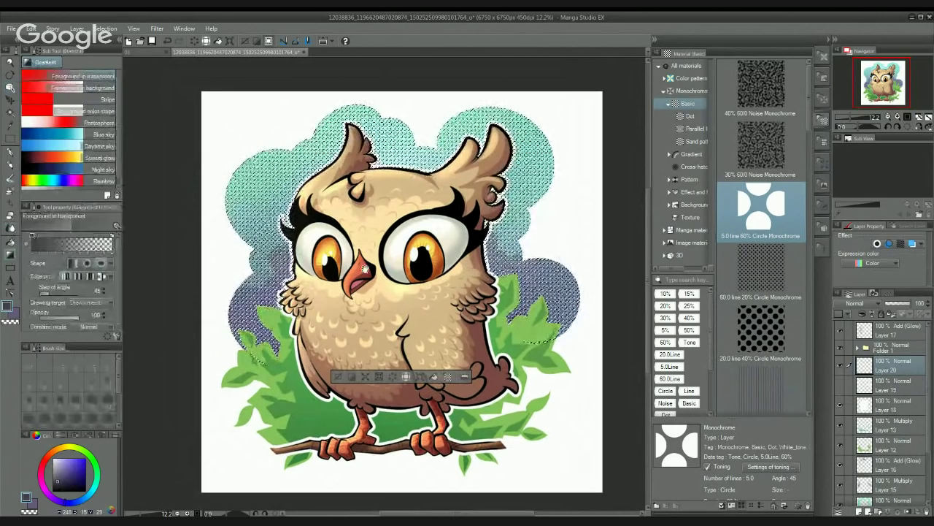
left_click_drag(365, 268, 328, 333)
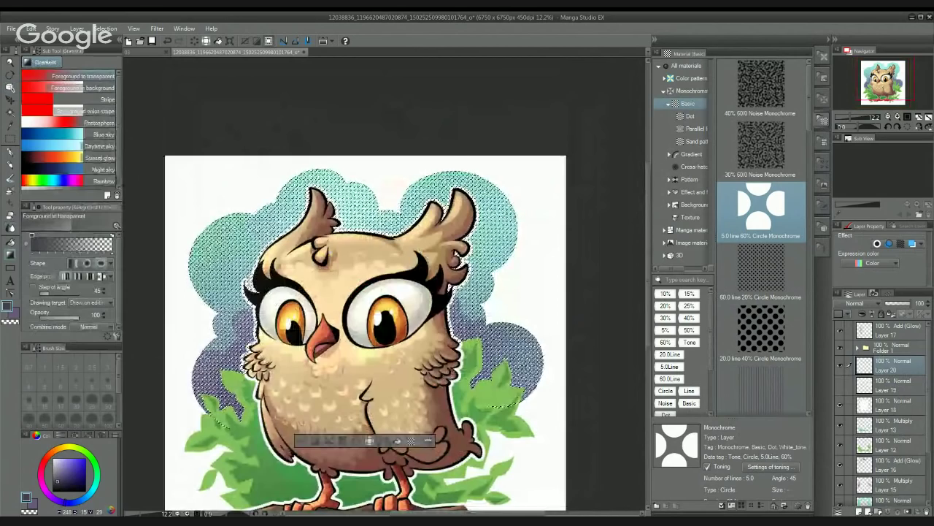
left_click_drag(384, 99, 373, 395)
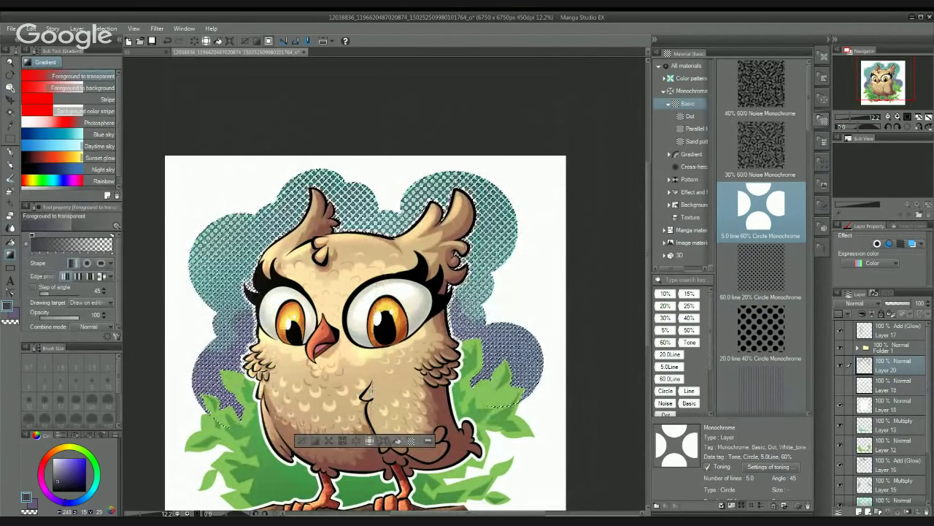
scroll(404, 334, "down", 2)
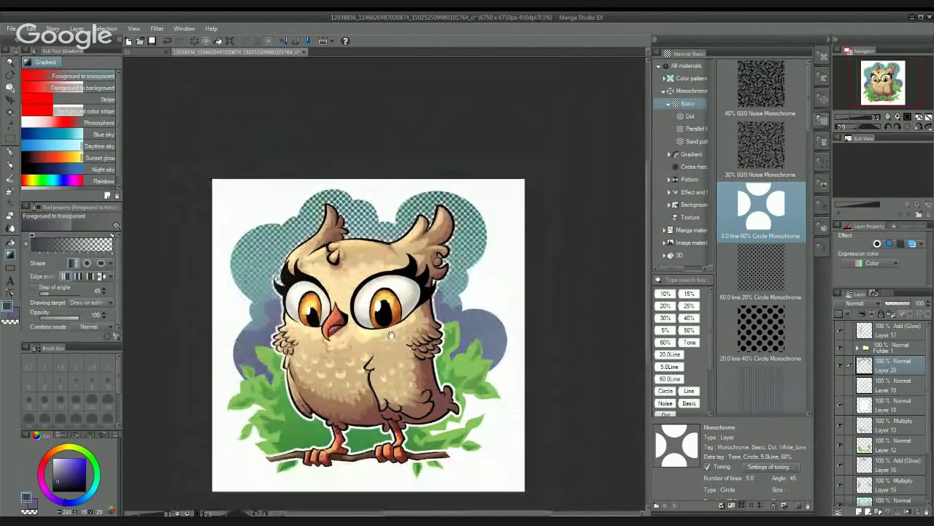
Step: Set the blending mode of the dot gradient layer, Layer 20, to Add (Glow) and collapse the materials library
left_click_drag(542, 322, 525, 245)
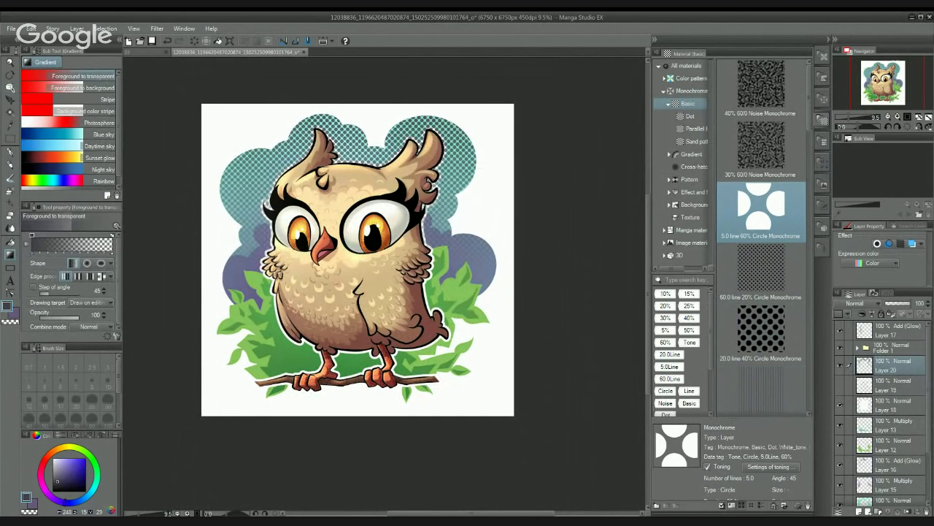
left_click(860, 414)
left_click_drag(429, 225, 481, 238)
scroll(482, 238, "up", 3)
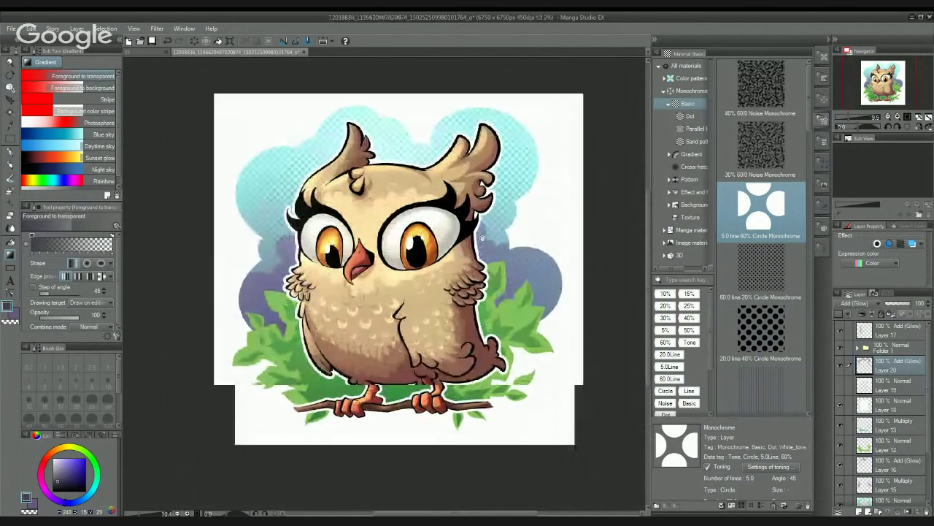
scroll(481, 237, "down", 3)
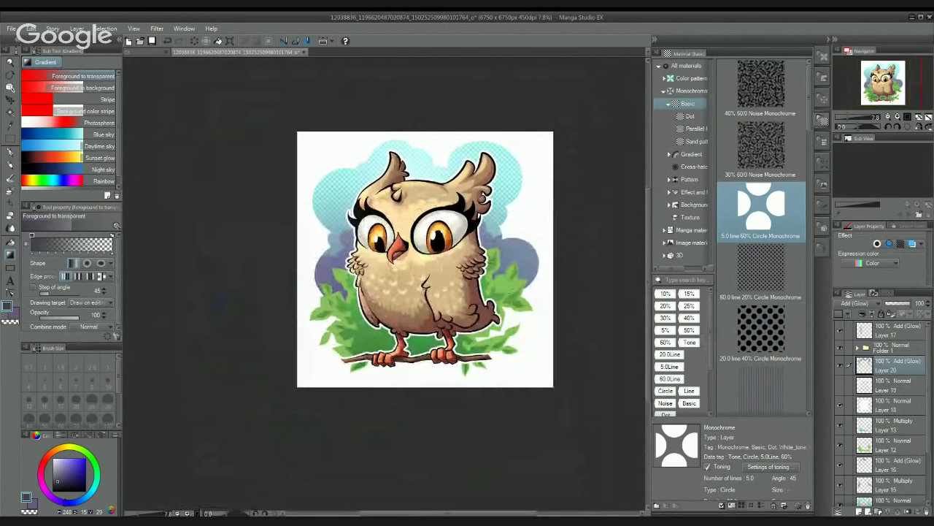
left_click_drag(546, 338, 531, 330)
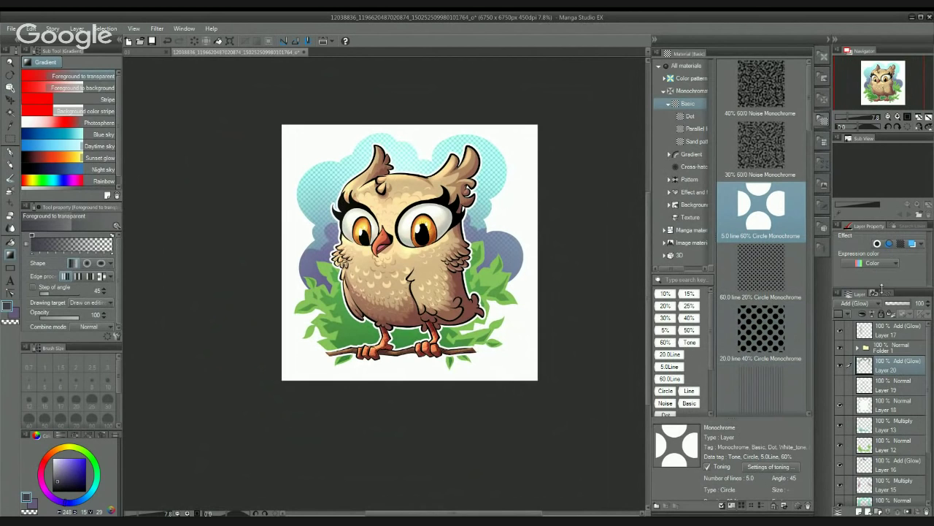
left_click_drag(542, 290, 554, 286)
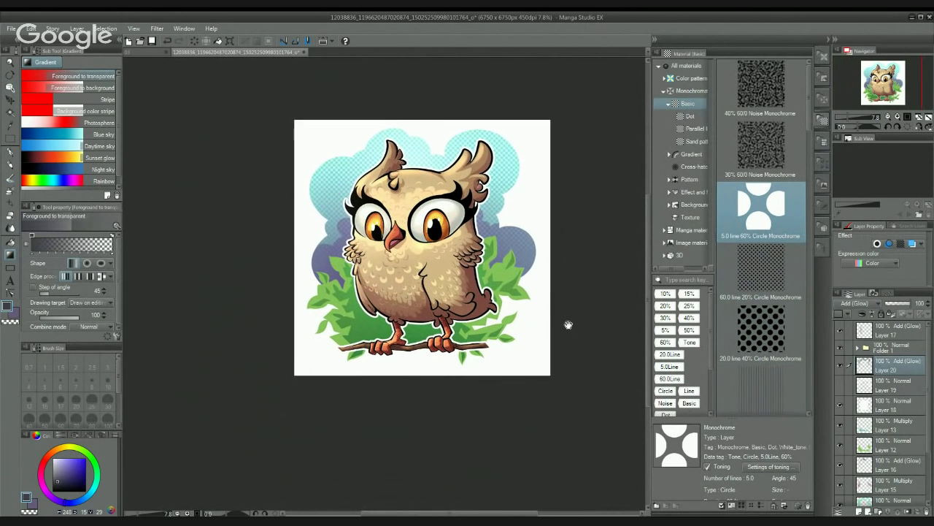
mouse_move(569, 324)
left_mouse_down()
mouse_move(551, 299)
mouse_move(557, 328)
left_mouse_up()
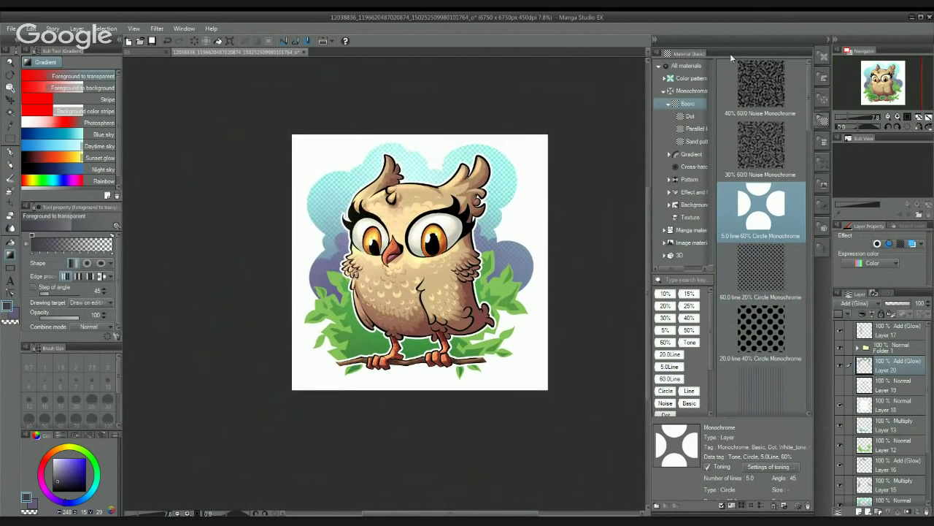
left_click(656, 39)
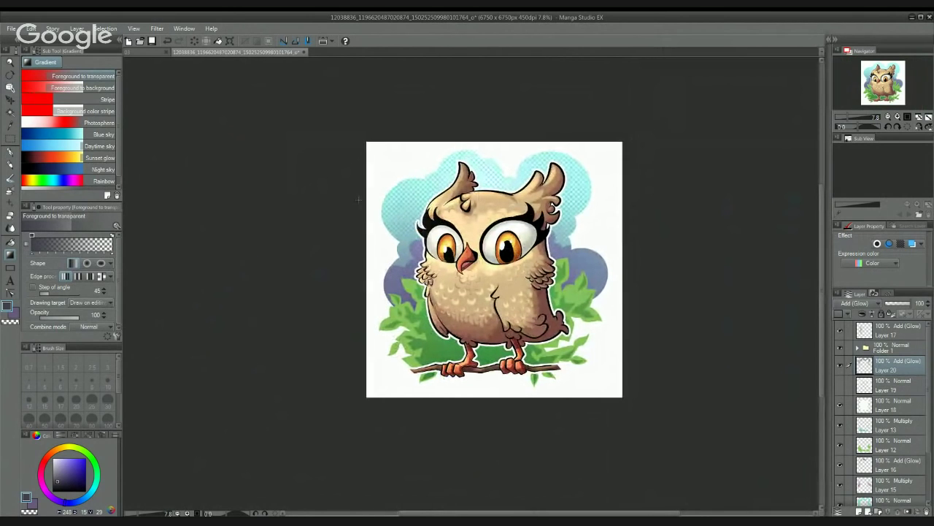
Step: Choose the Calligraphy pen with black as the drawing color and set its direction to 118.5
left_click(12, 153)
left_click_drag(81, 468, 89, 502)
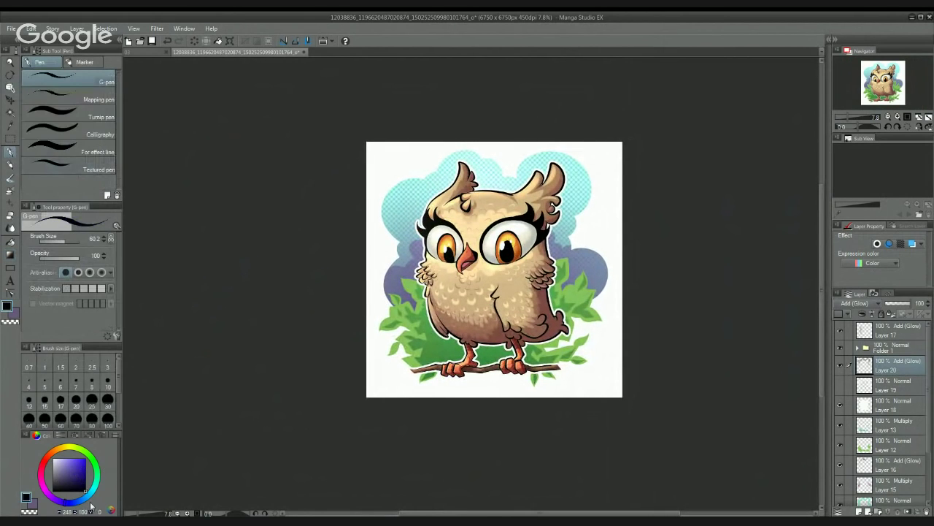
left_click_drag(523, 354, 464, 350)
scroll(494, 222, "up", 2)
left_click_drag(512, 249, 525, 325)
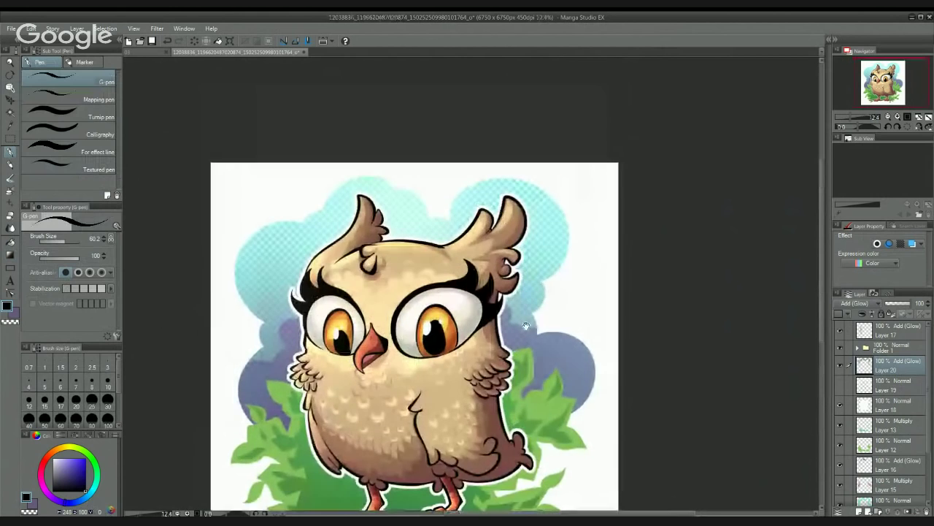
left_click(92, 120)
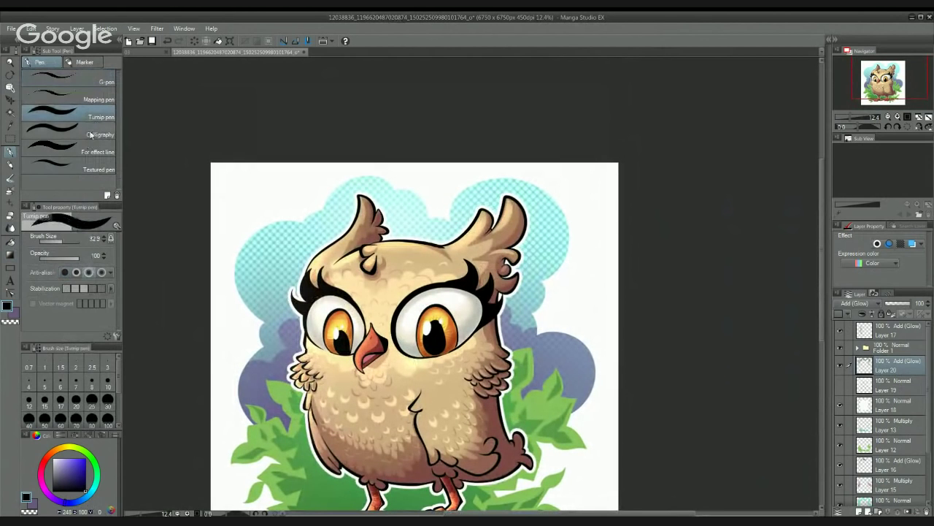
left_click(93, 135)
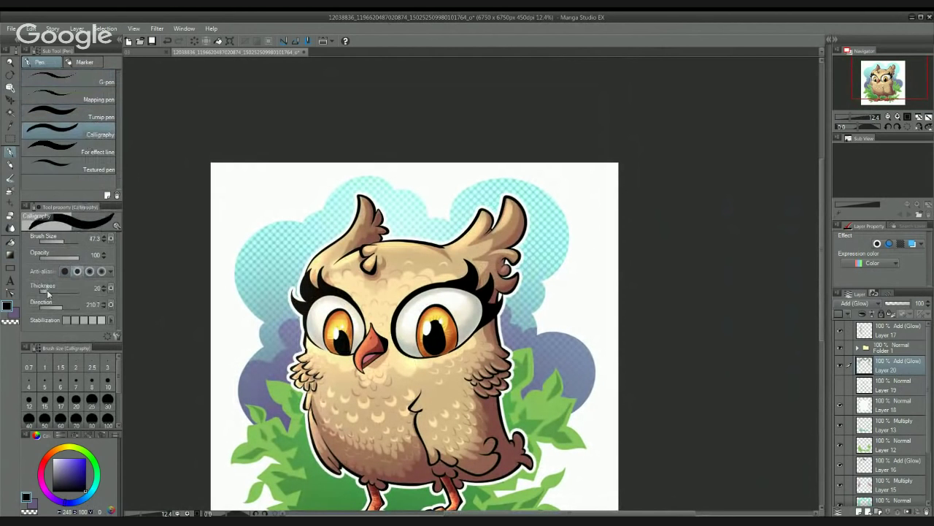
left_click_drag(63, 308, 52, 311)
left_click_drag(53, 307, 54, 307)
Step: Add a new layer above Layer 17 and hand-letter a first name with a small heart beneath it beside the owl's head
left_click_drag(286, 257, 427, 311)
scroll(408, 266, "up", 1)
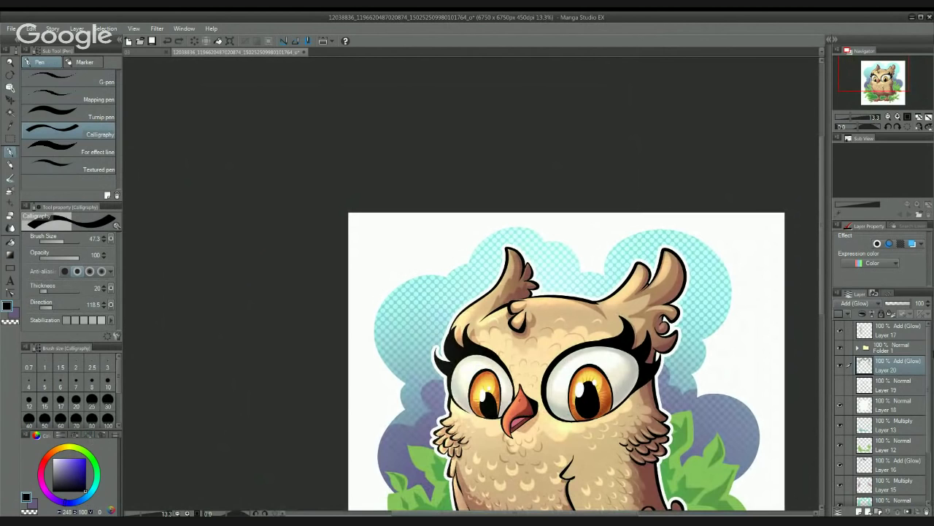
left_click(889, 333)
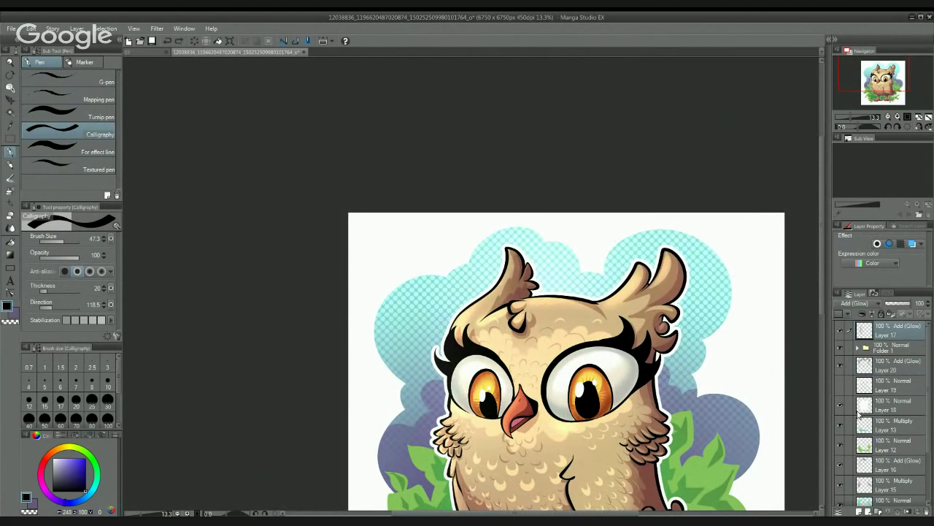
left_click(859, 512)
left_click_drag(374, 276, 383, 248)
mouse_move(377, 248)
left_mouse_down()
mouse_move(435, 213)
mouse_move(393, 283)
mouse_move(382, 262)
mouse_move(418, 260)
mouse_move(402, 273)
mouse_move(417, 280)
mouse_move(447, 248)
mouse_move(462, 273)
mouse_move(453, 248)
mouse_move(498, 221)
left_mouse_up()
mouse_move(412, 284)
left_mouse_down()
mouse_move(389, 273)
mouse_move(426, 251)
mouse_move(435, 257)
mouse_move(423, 308)
mouse_move(438, 309)
mouse_move(398, 306)
left_mouse_up()
left_click_drag(444, 283, 430, 225)
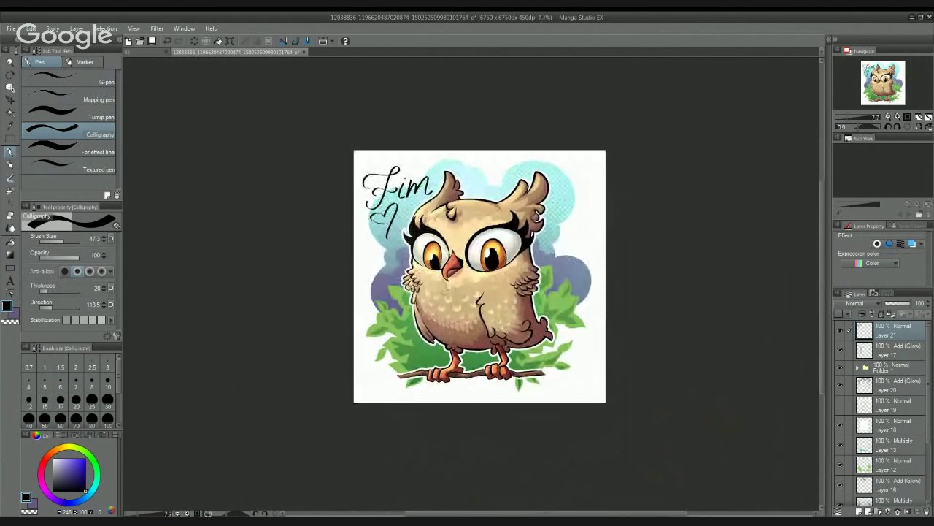